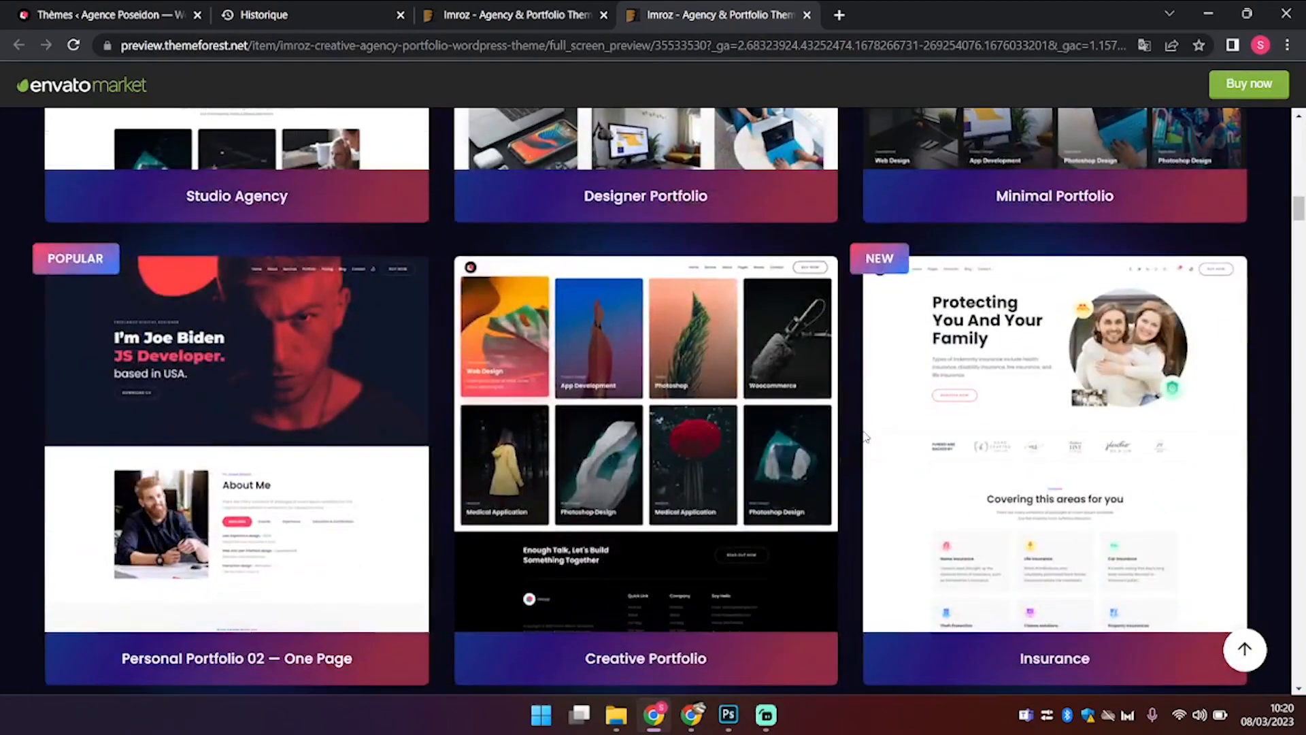
Step: Scroll through the Imroz demo layout grid, then return to the Imroz item page ($39 Regular License)
scroll(864, 436, down, 14)
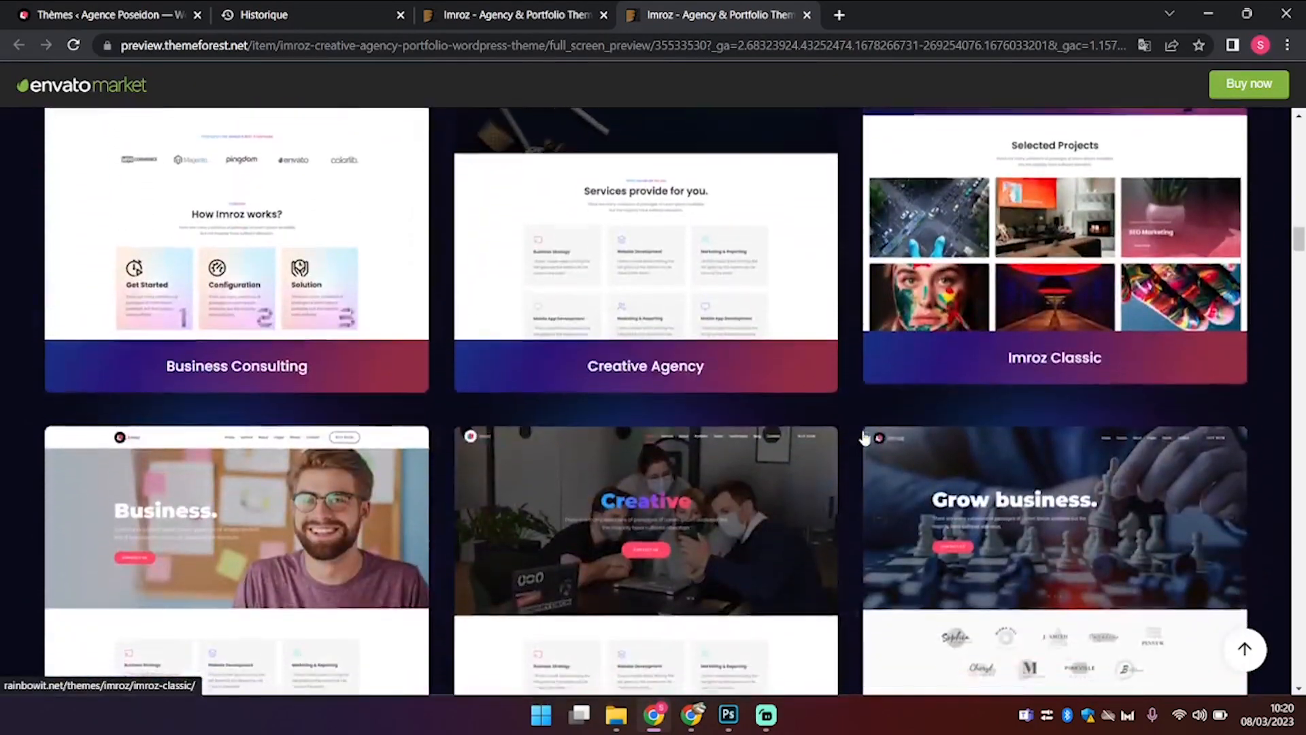
scroll(863, 438, down, 11)
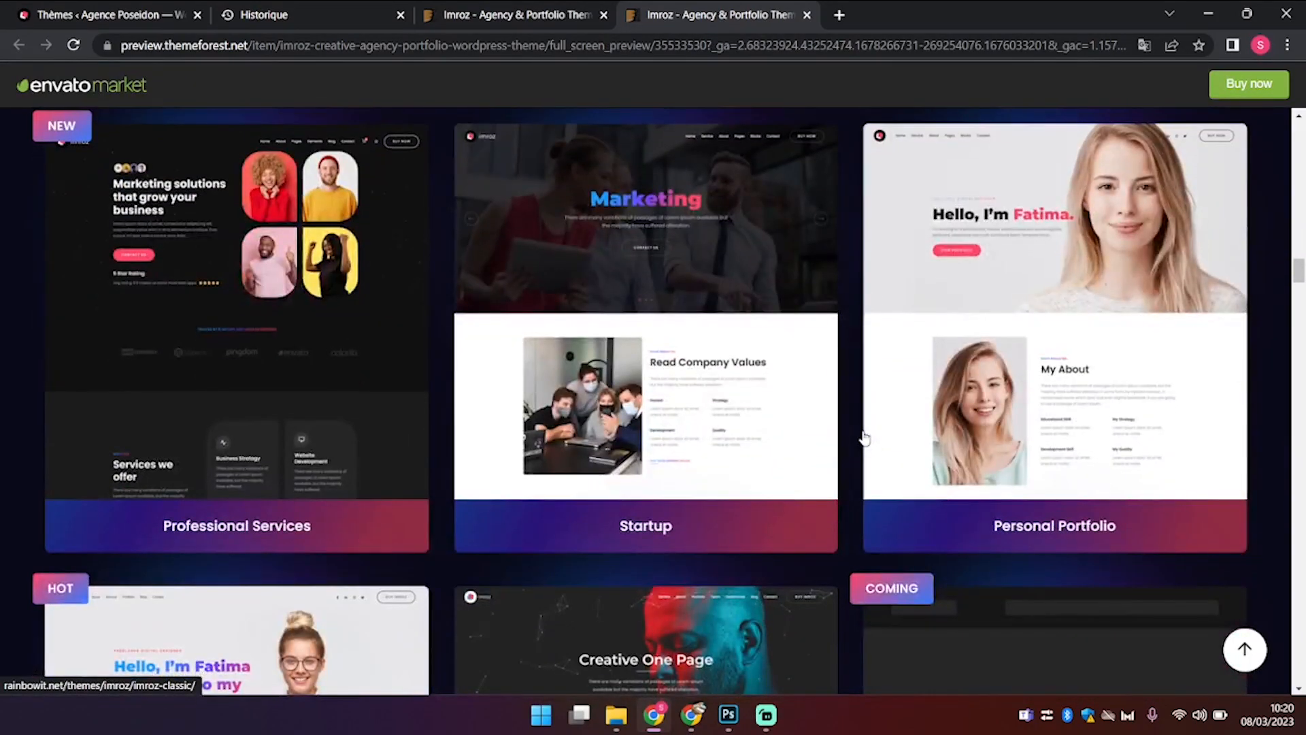
scroll(864, 438, up, 1)
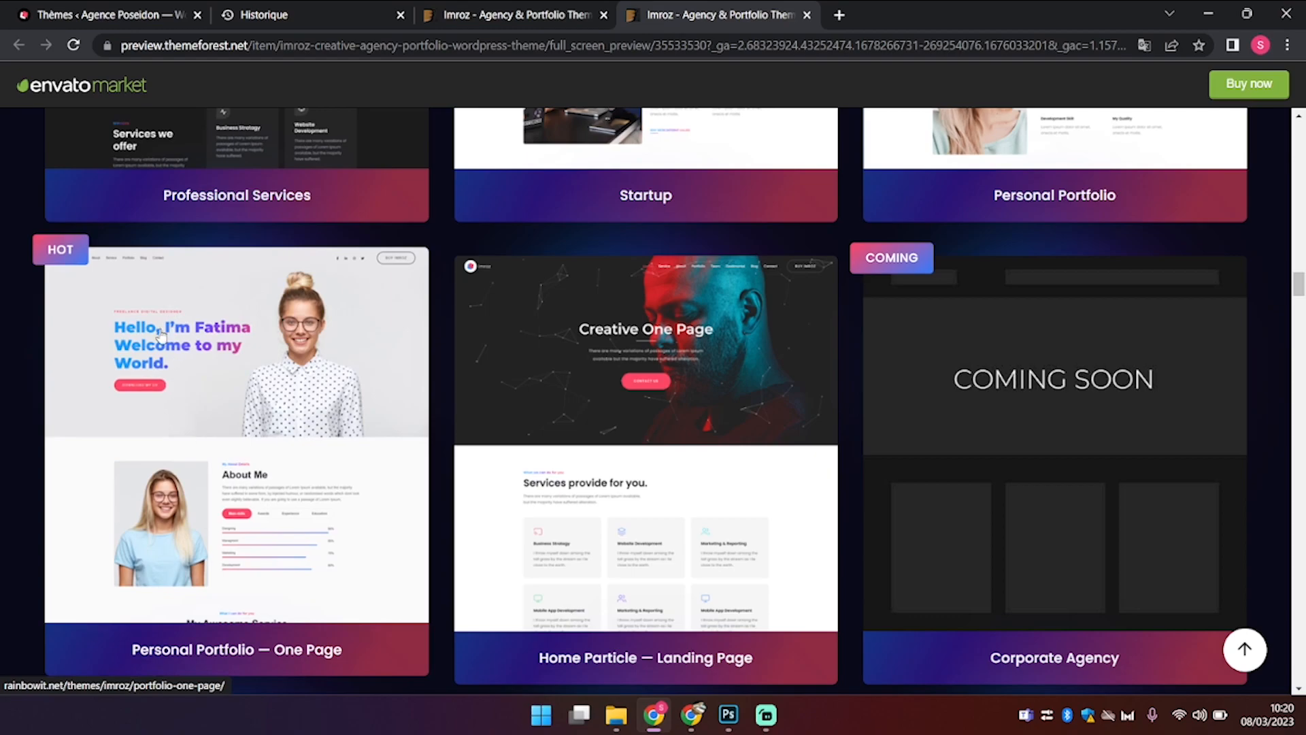
scroll(442, 496, up, 6)
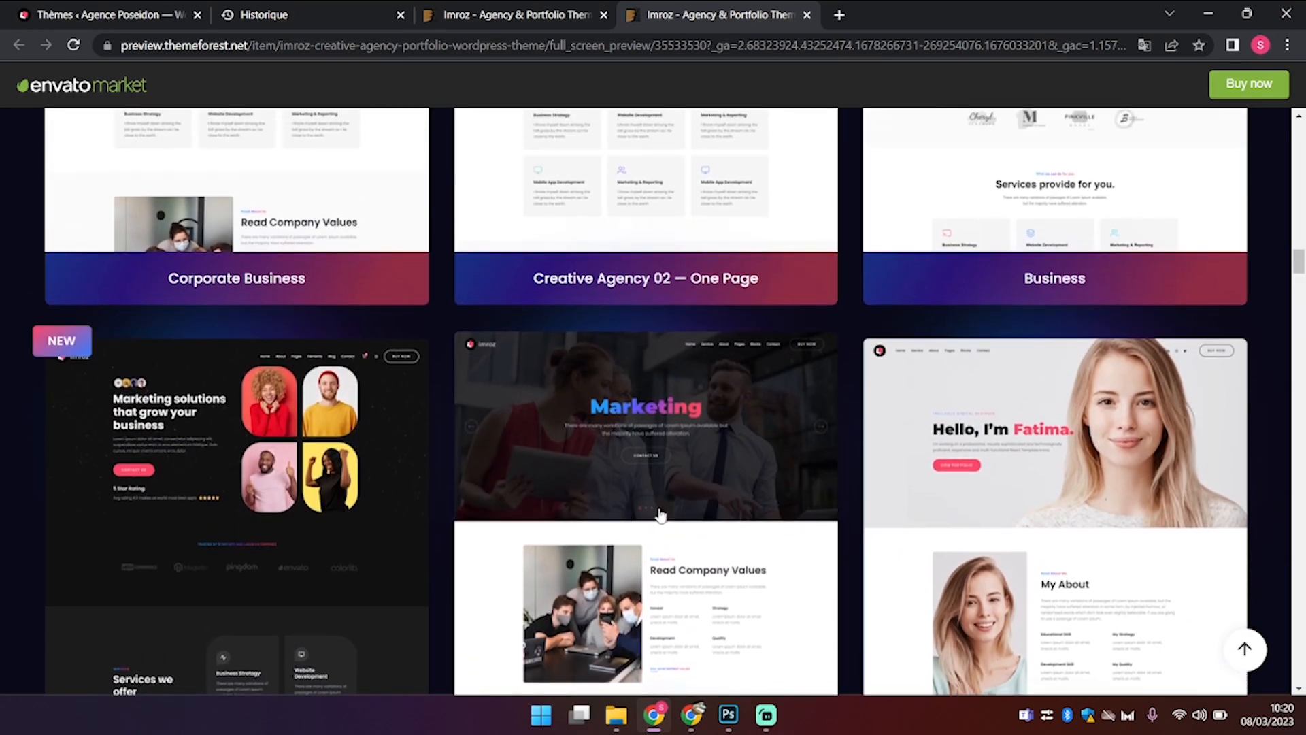
scroll(672, 523, down, 4)
scroll(672, 523, up, 5)
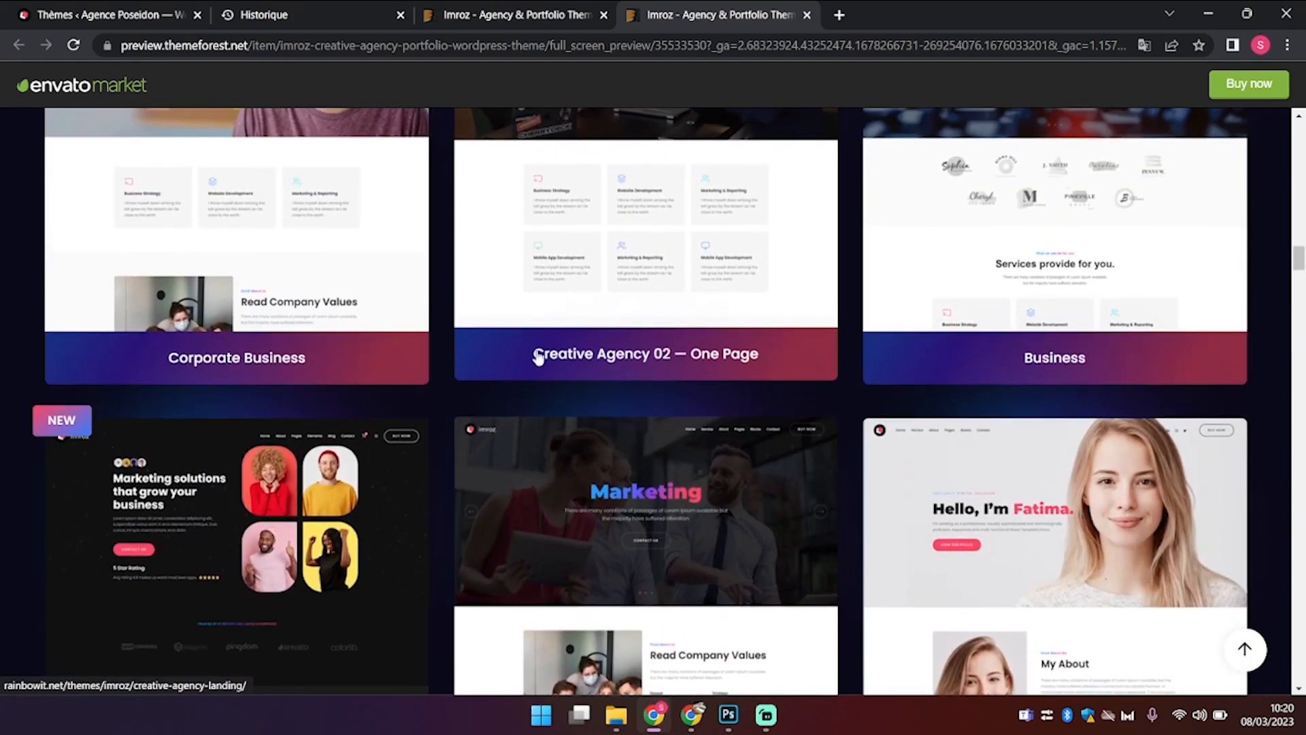
scroll(399, 341, up, 2)
scroll(399, 347, down, 8)
scroll(398, 347, down, 5)
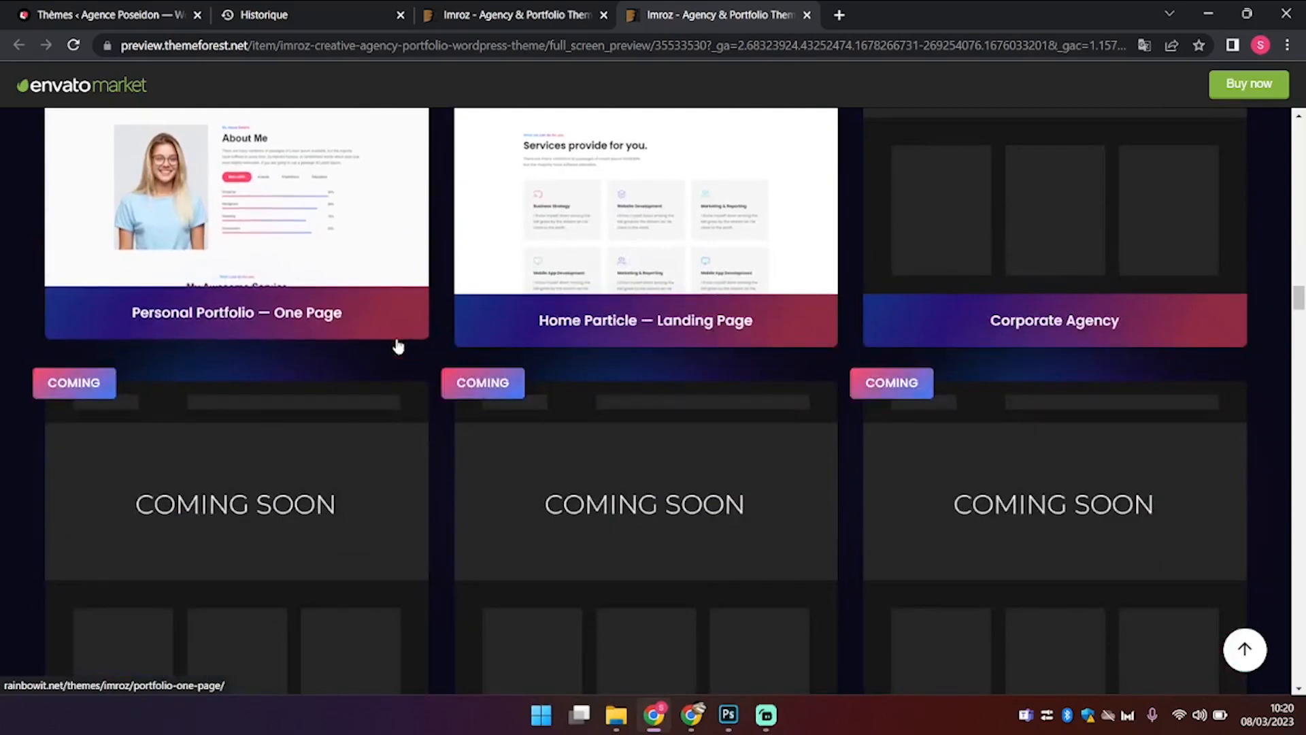
scroll(398, 347, up, 2)
scroll(399, 347, up, 3)
scroll(399, 347, up, 2)
scroll(399, 346, down, 2)
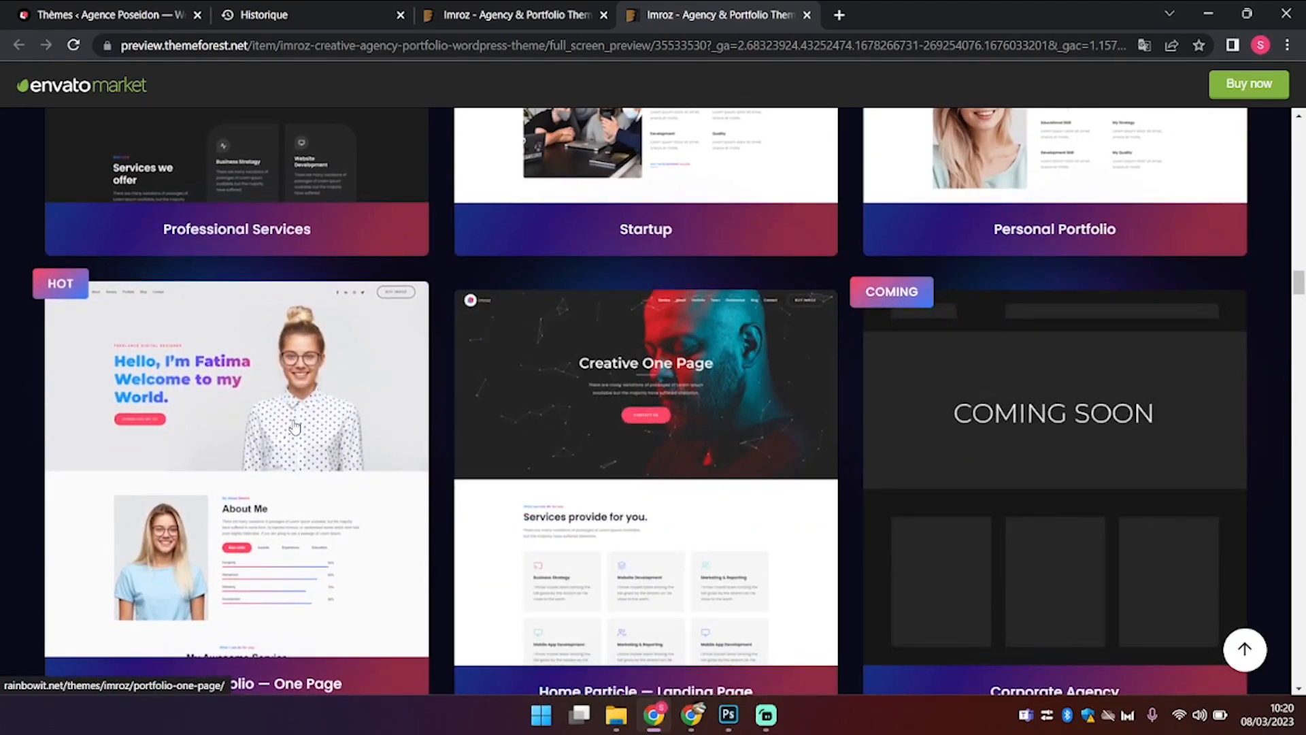
scroll(294, 426, down, 3)
scroll(295, 426, up, 1)
scroll(260, 476, down, 10)
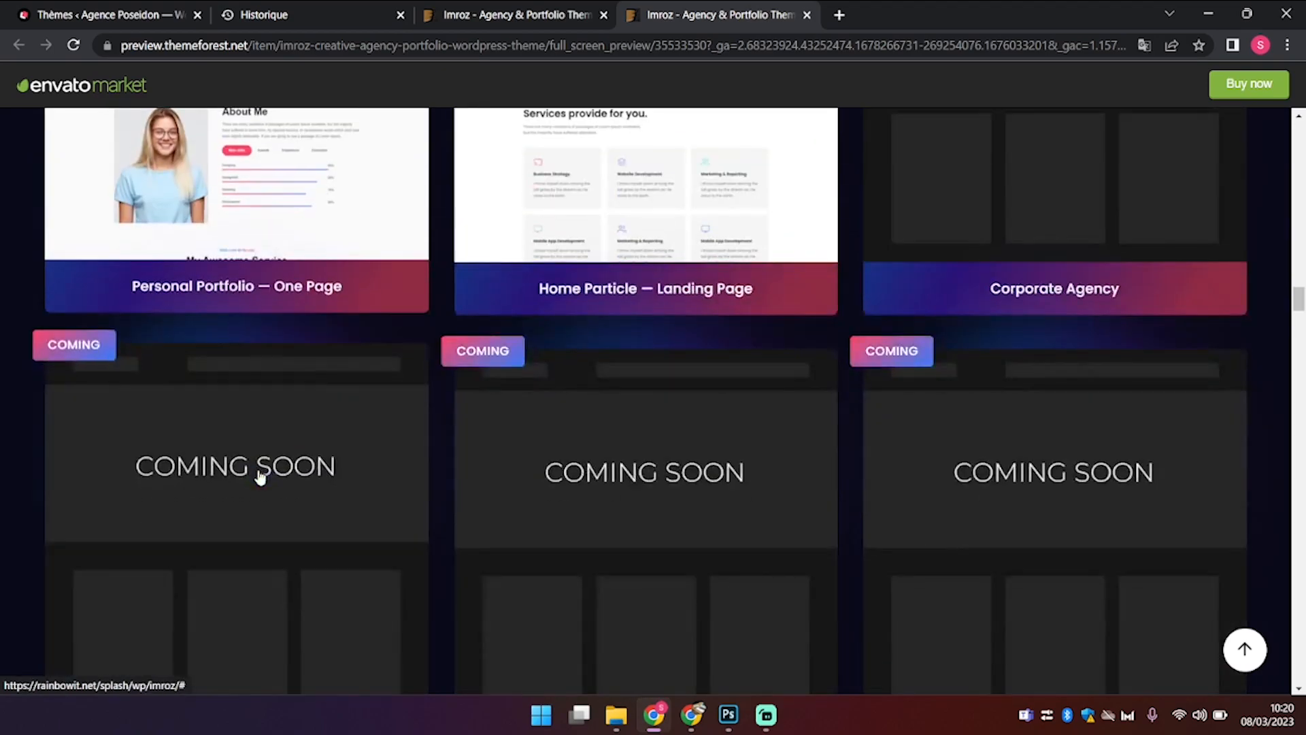
scroll(259, 477, up, 10)
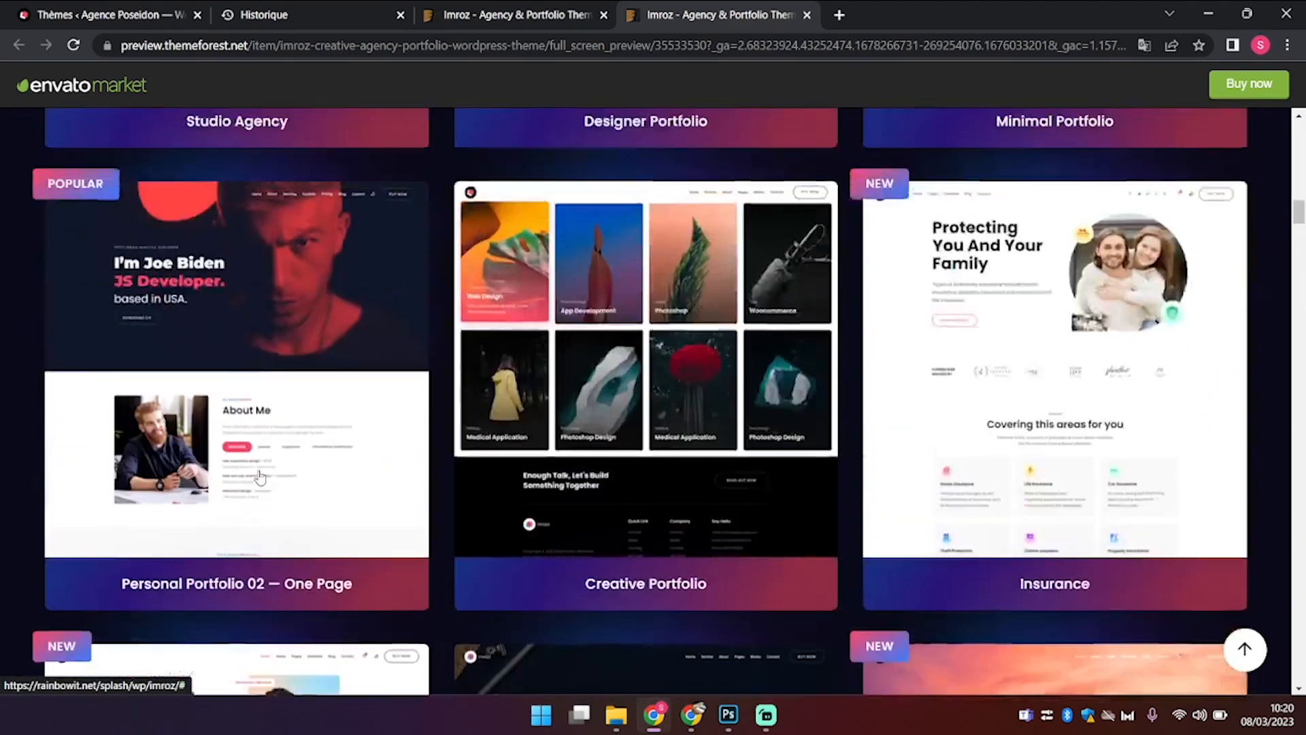
click(553, 9)
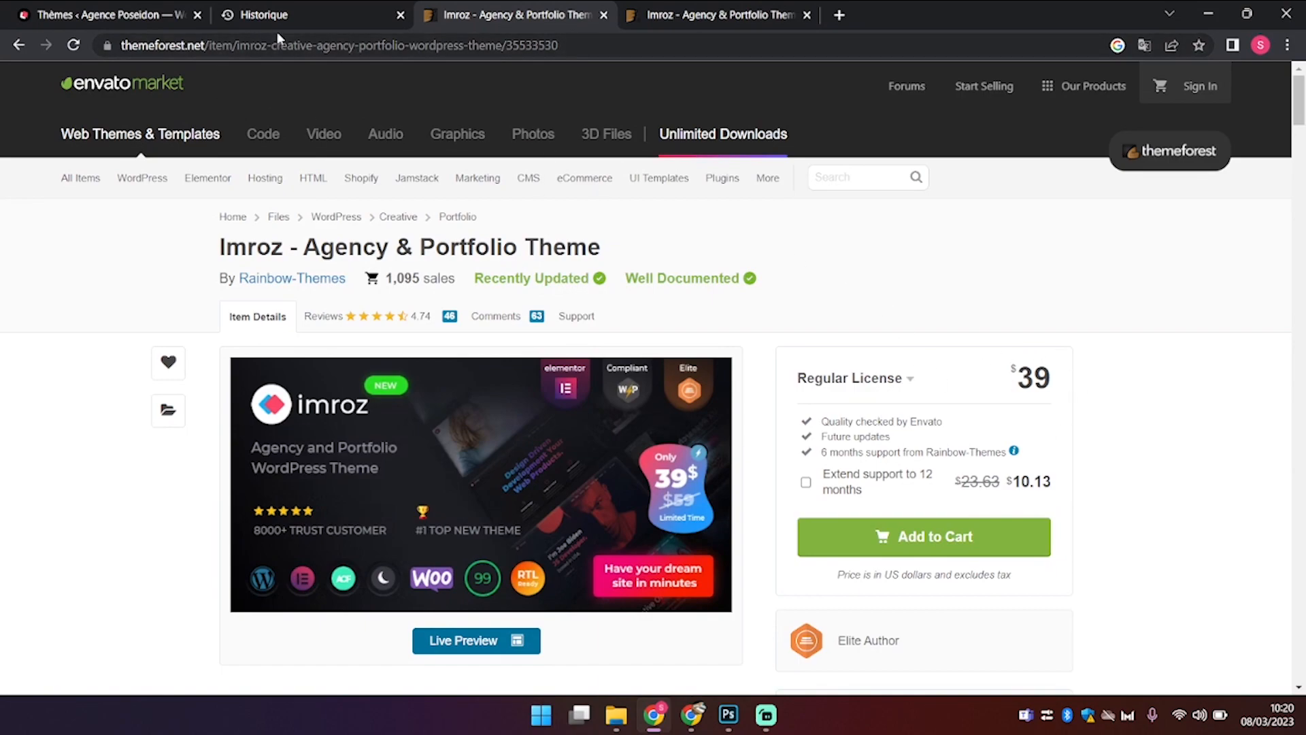
Step: Switch to the WordPress admin and reload the installed themes page
click(153, 14)
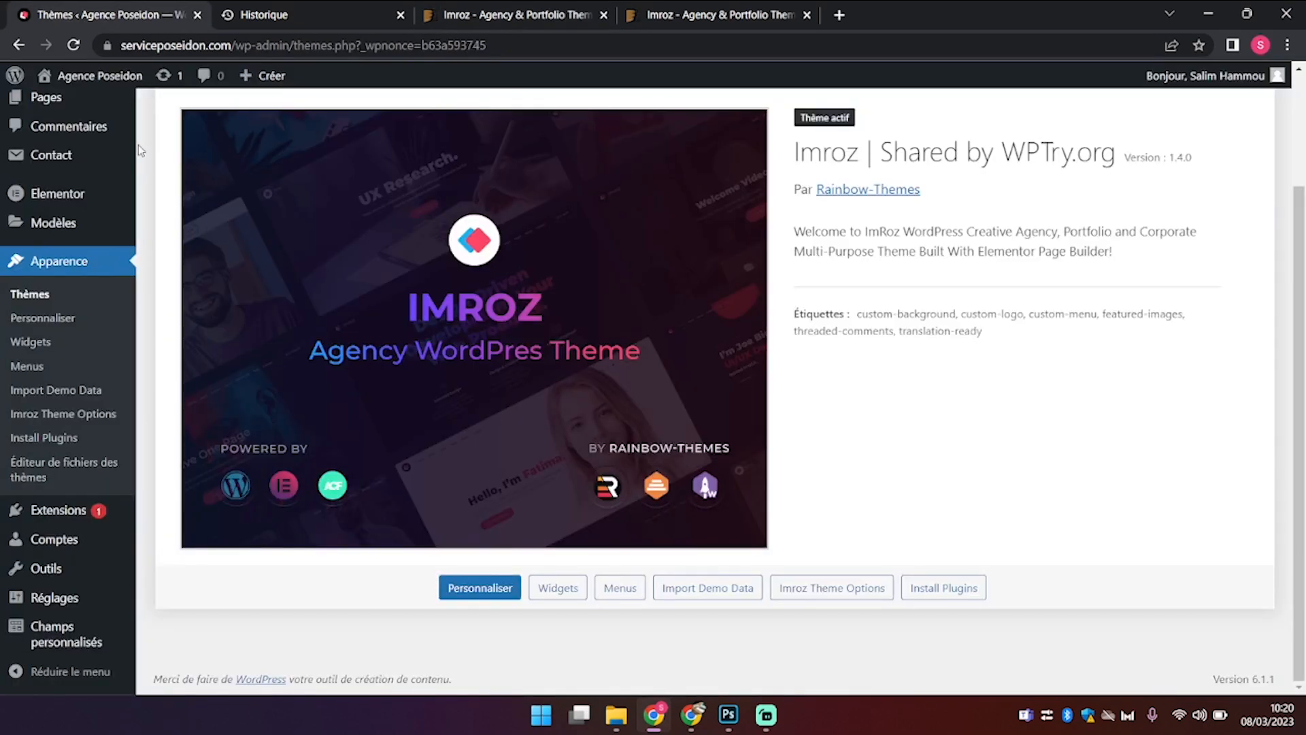
scroll(240, 268, up, 2)
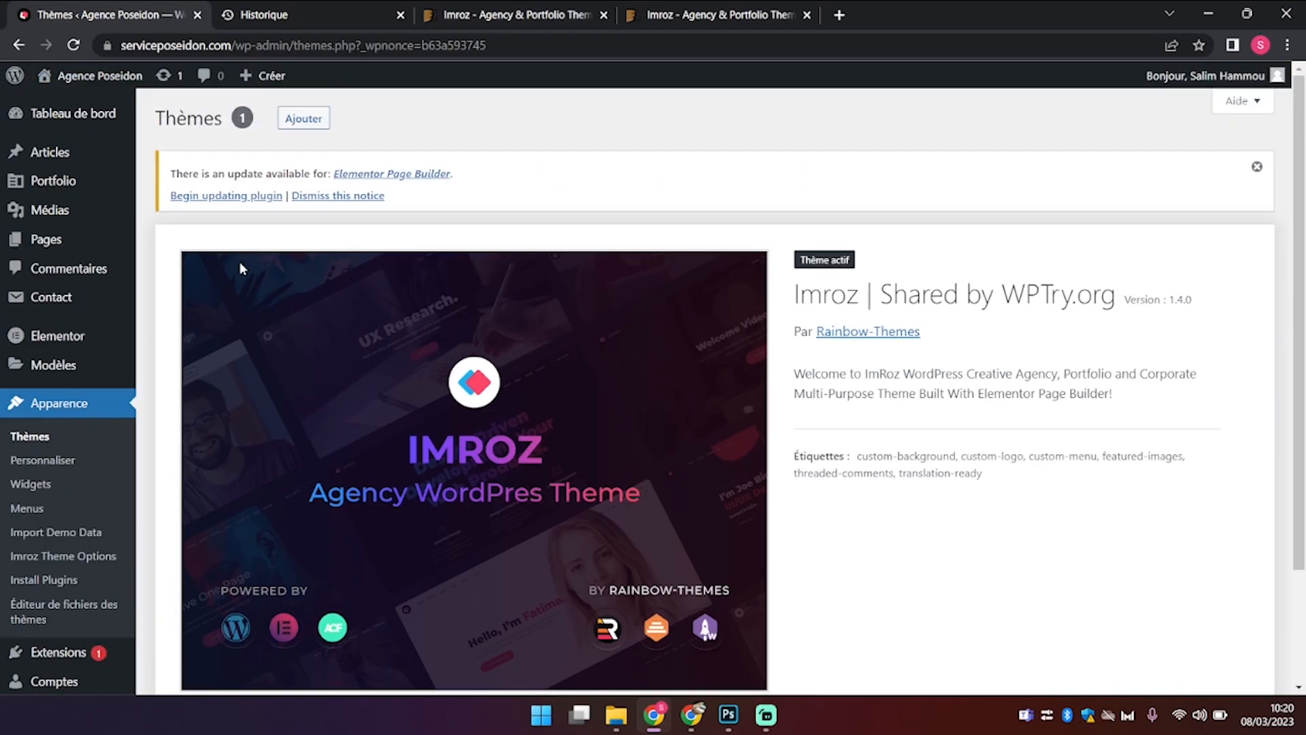
scroll(787, 444, down, 2)
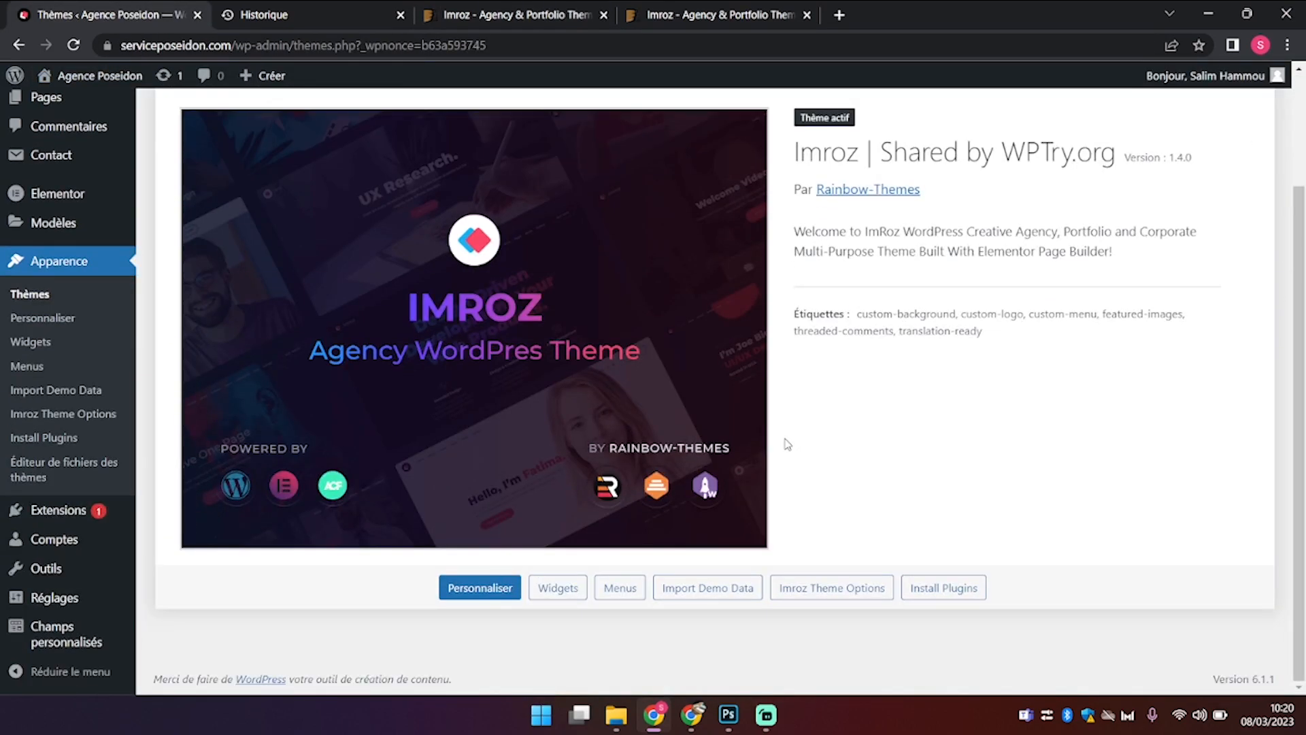
scroll(787, 443, up, 2)
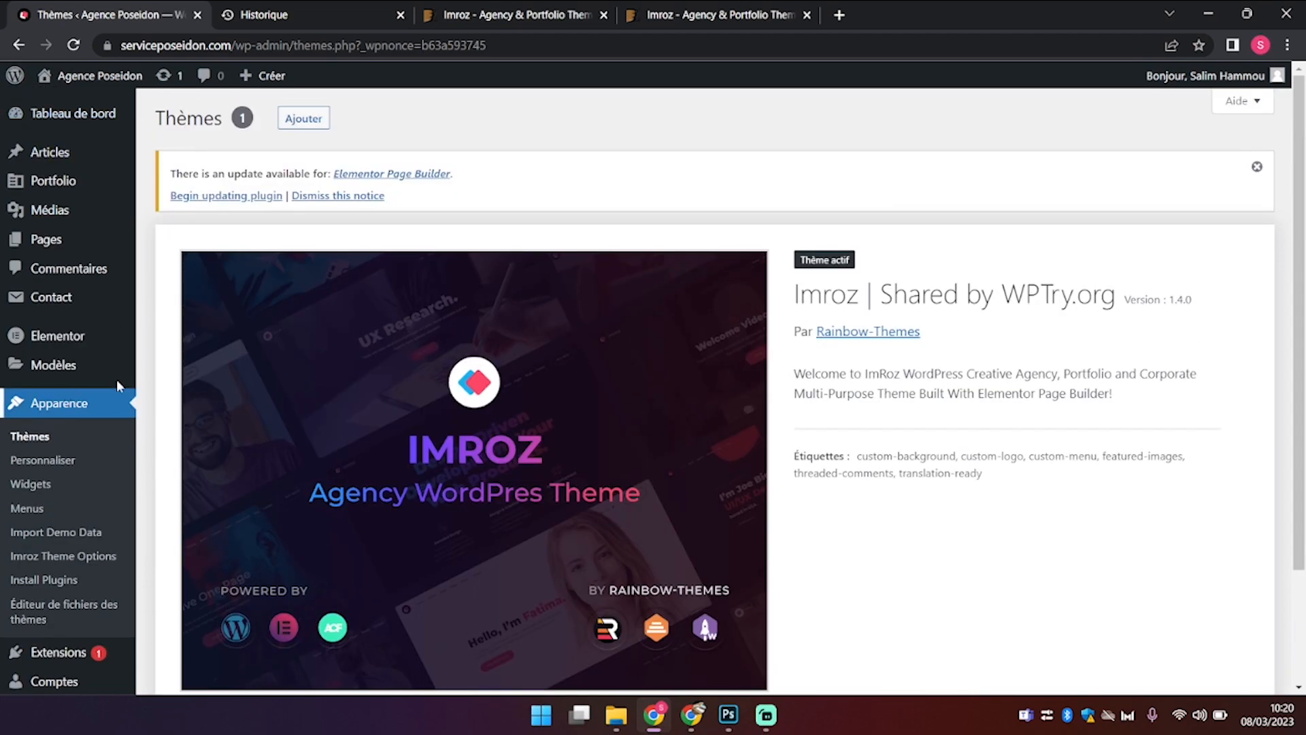
click(30, 436)
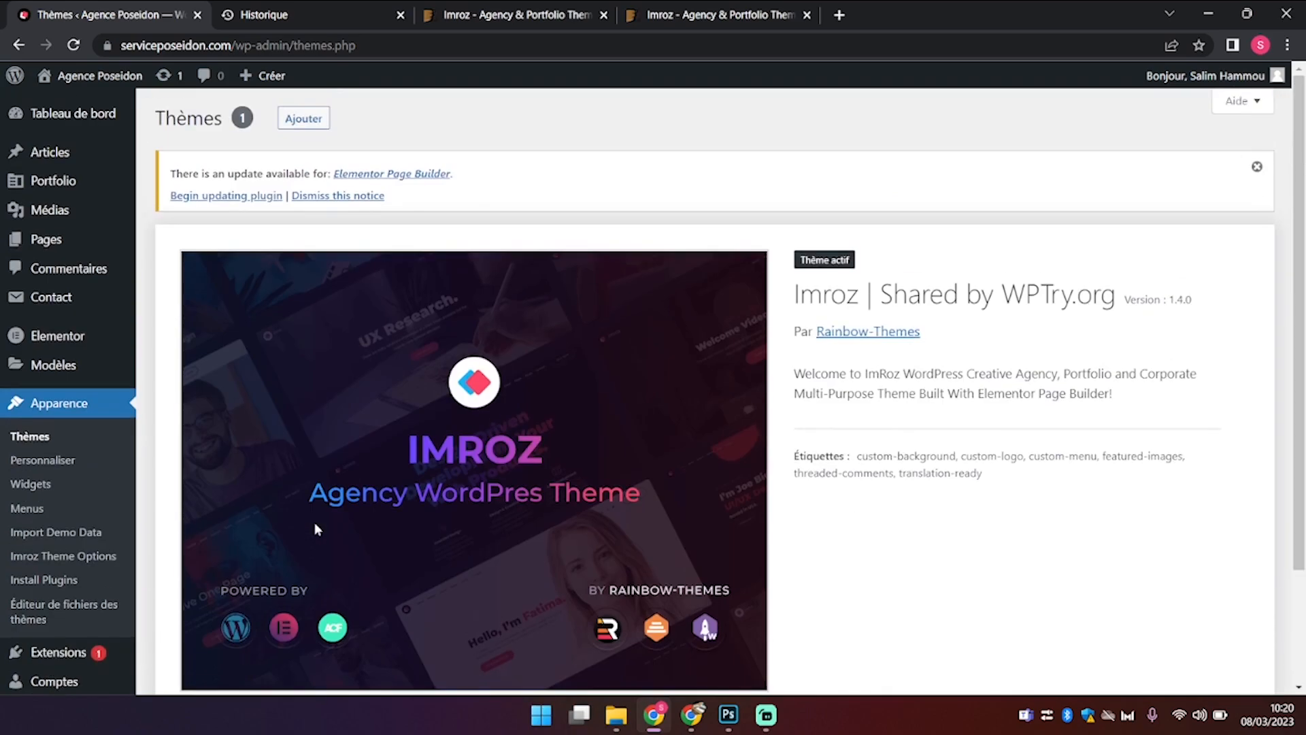
Step: Reveal the theme .zip upload form, leaving no file chosen
click(305, 120)
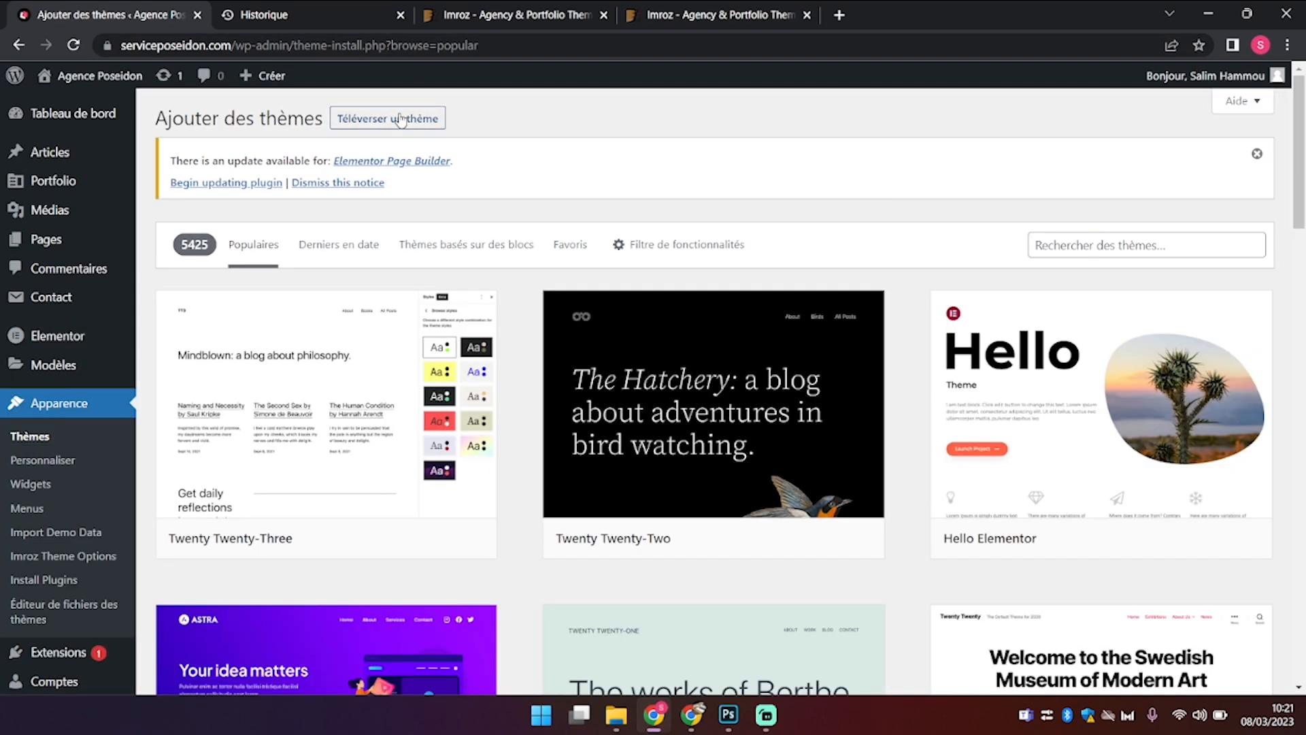
click(402, 119)
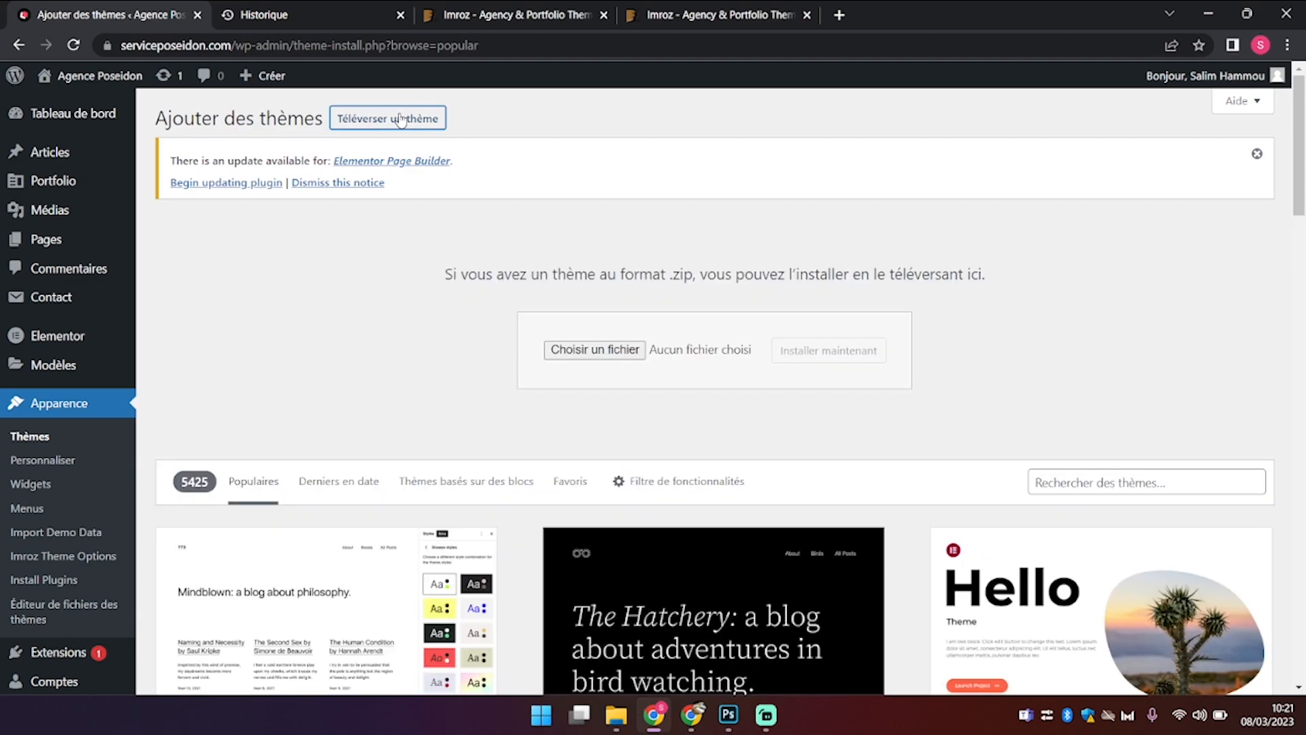
click(621, 349)
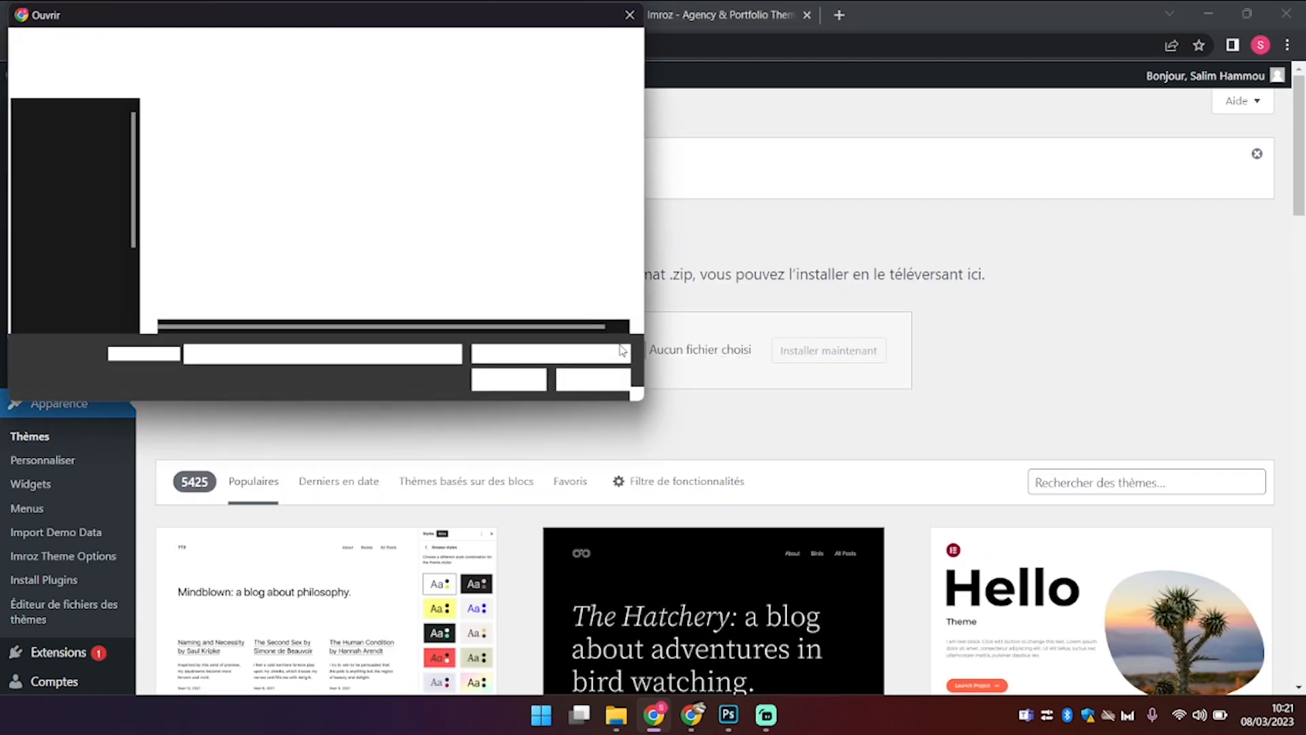
click(597, 381)
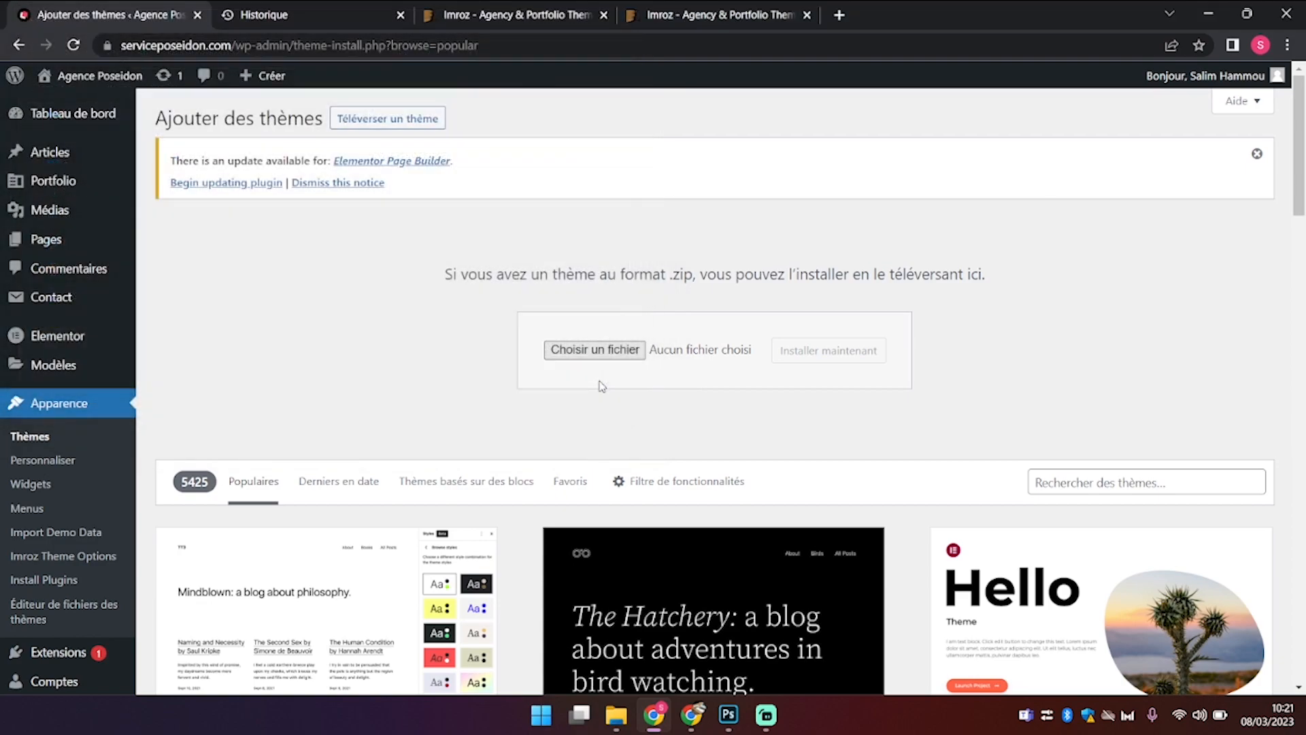
Step: Go back to the Thèmes page and scroll to the top where Imroz 1.4.0 is active
click(39, 440)
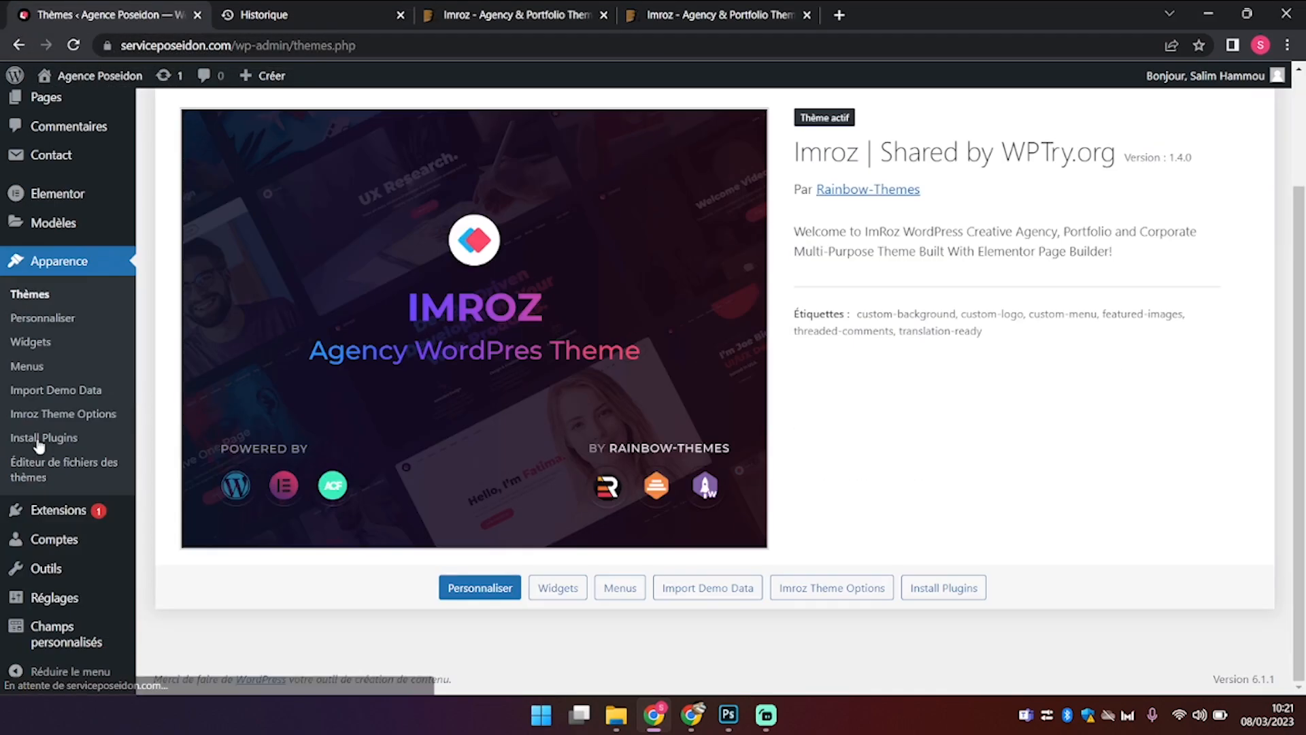
scroll(780, 450, up, 2)
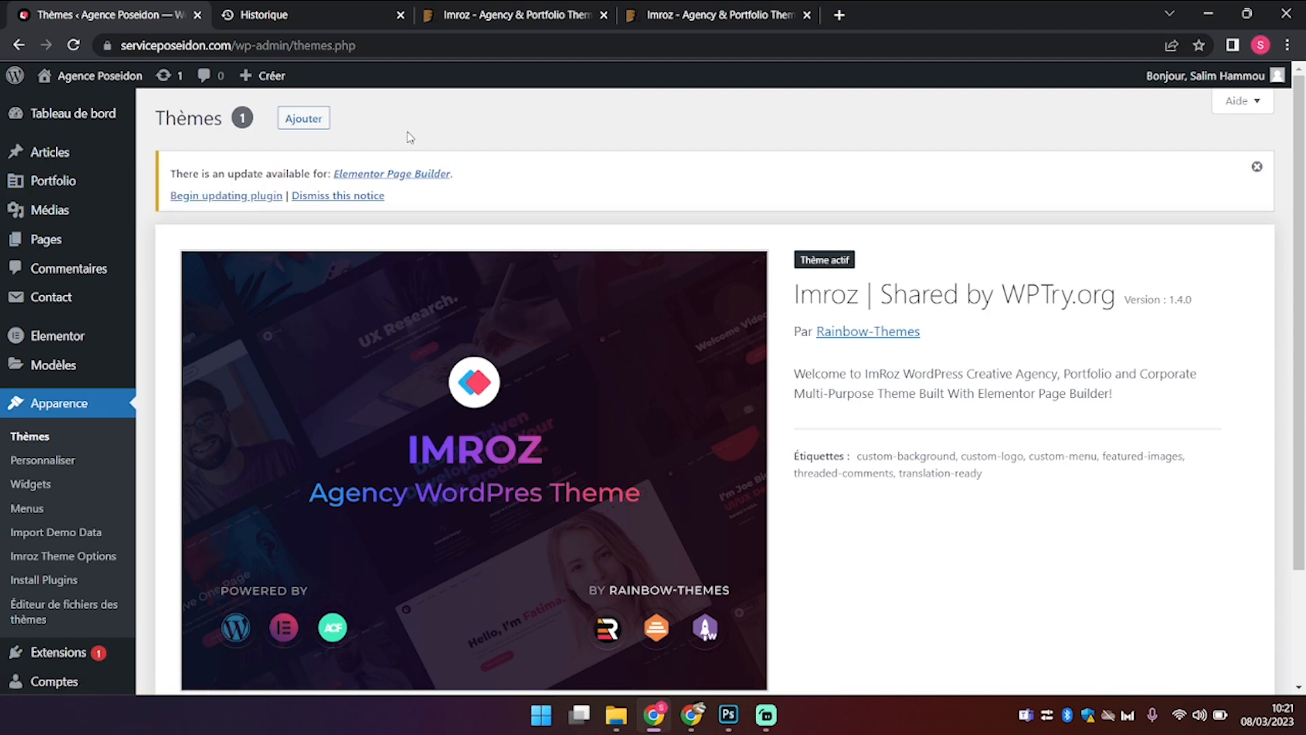
mouse_move(95, 211)
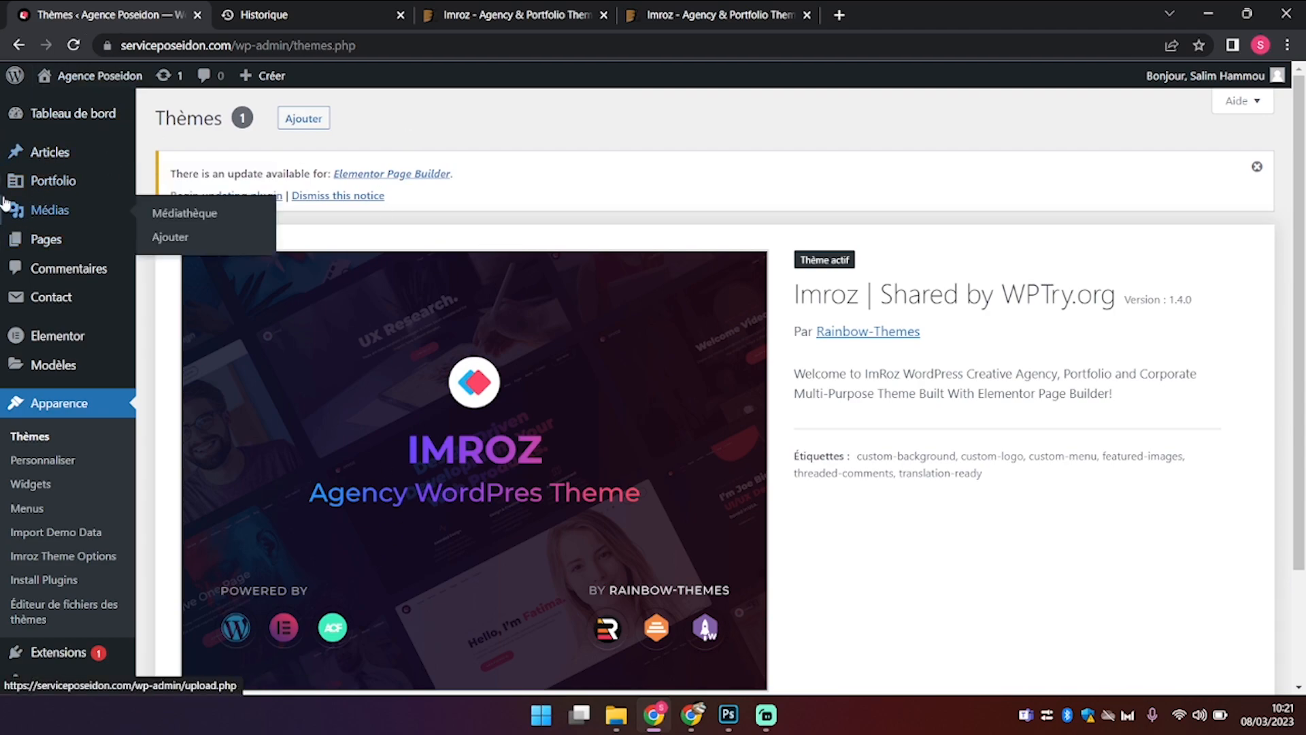
mouse_move(81, 147)
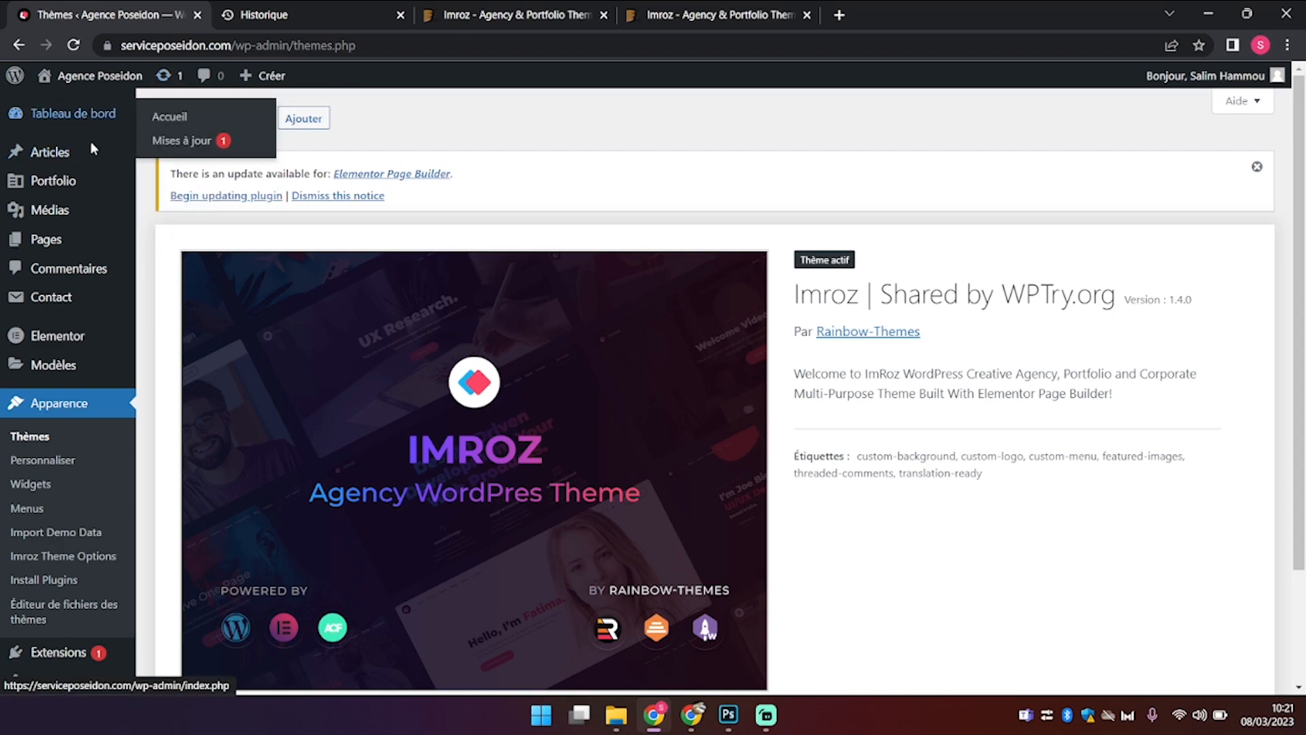
mouse_move(77, 306)
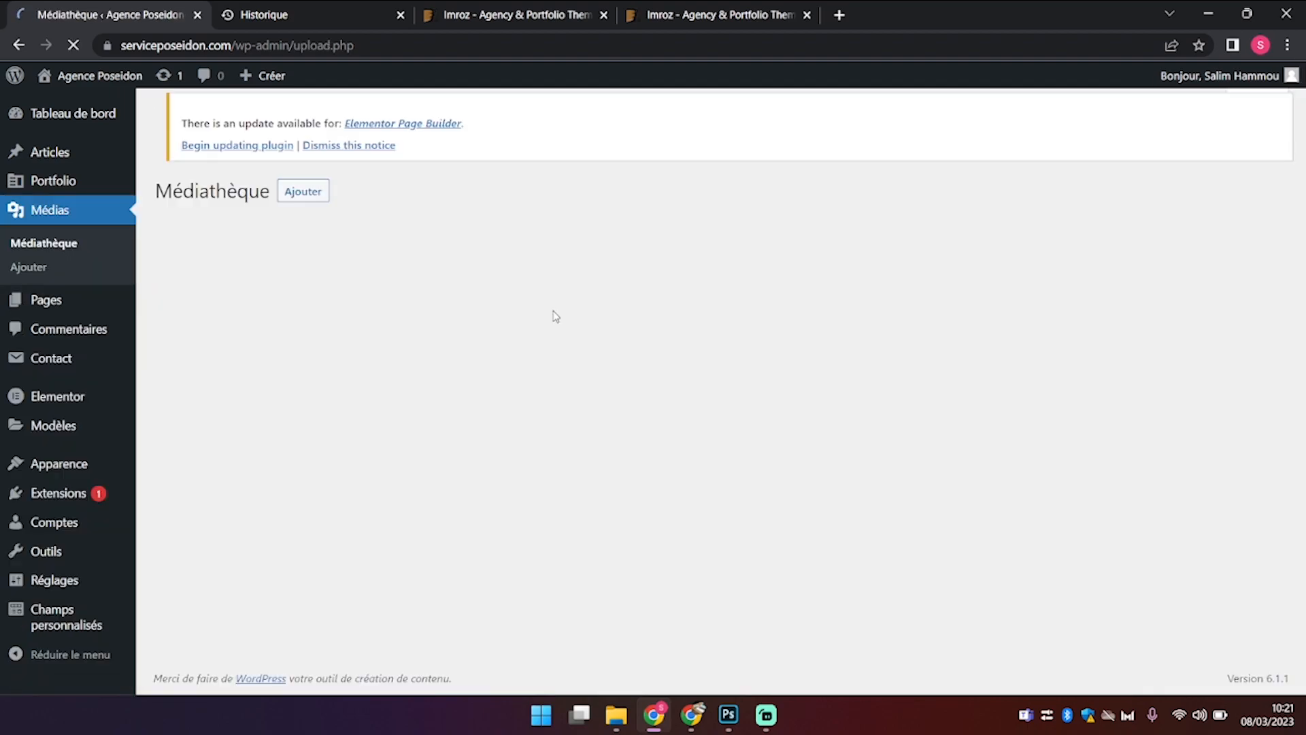
Step: Scroll down through the Médiathèque grid of uploaded images
scroll(555, 315, down, 10)
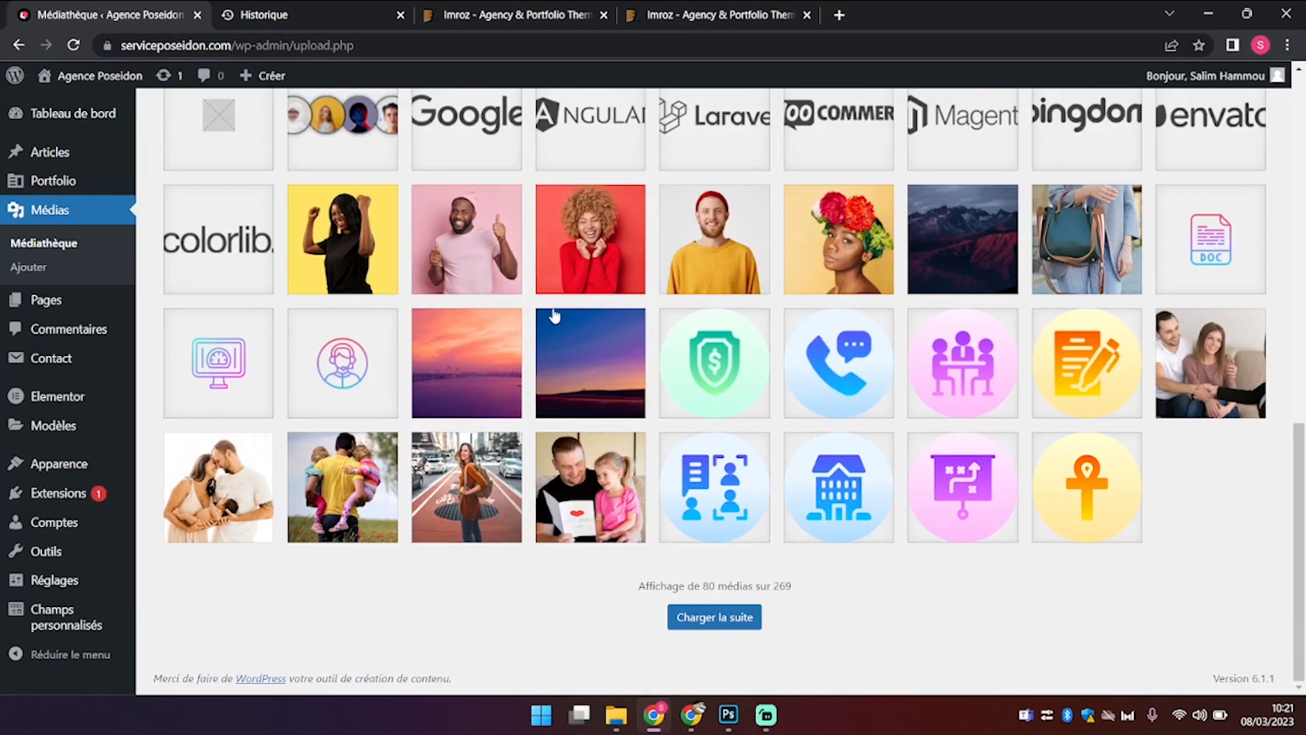
scroll(554, 314, up, 15)
scroll(555, 314, down, 15)
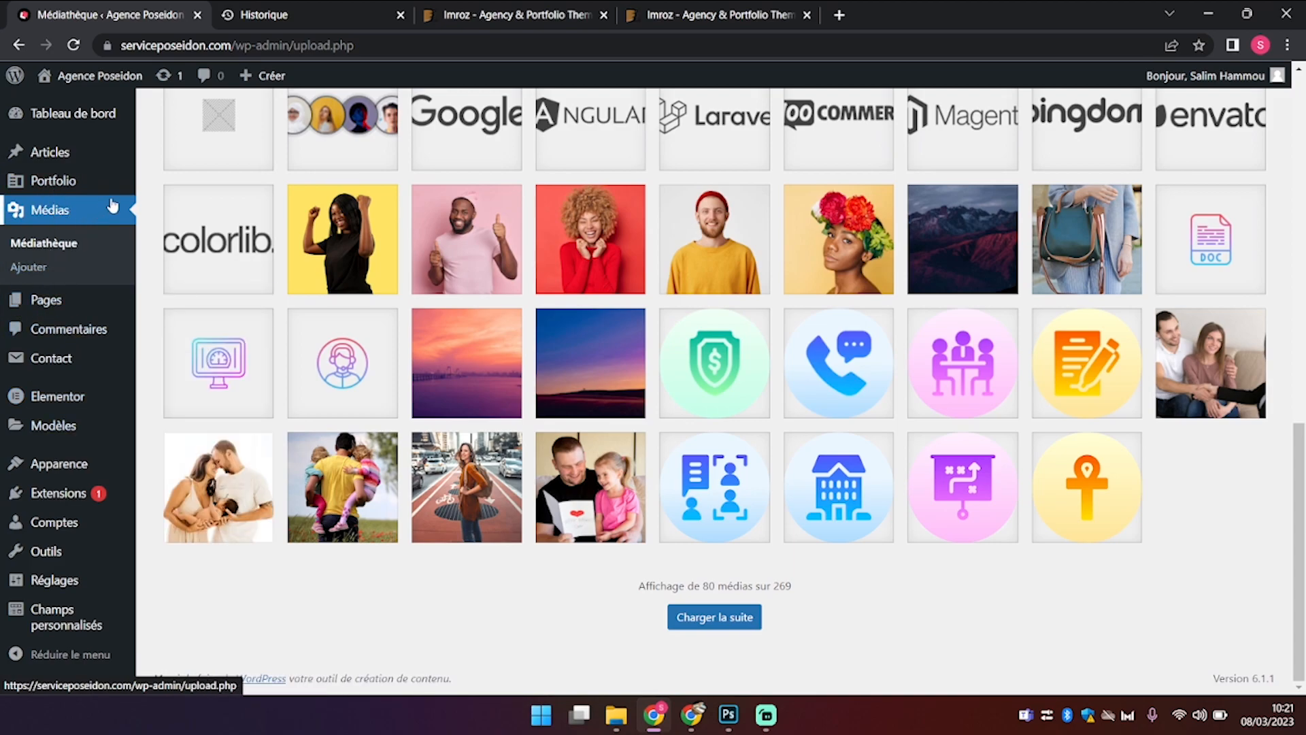
mouse_move(66, 466)
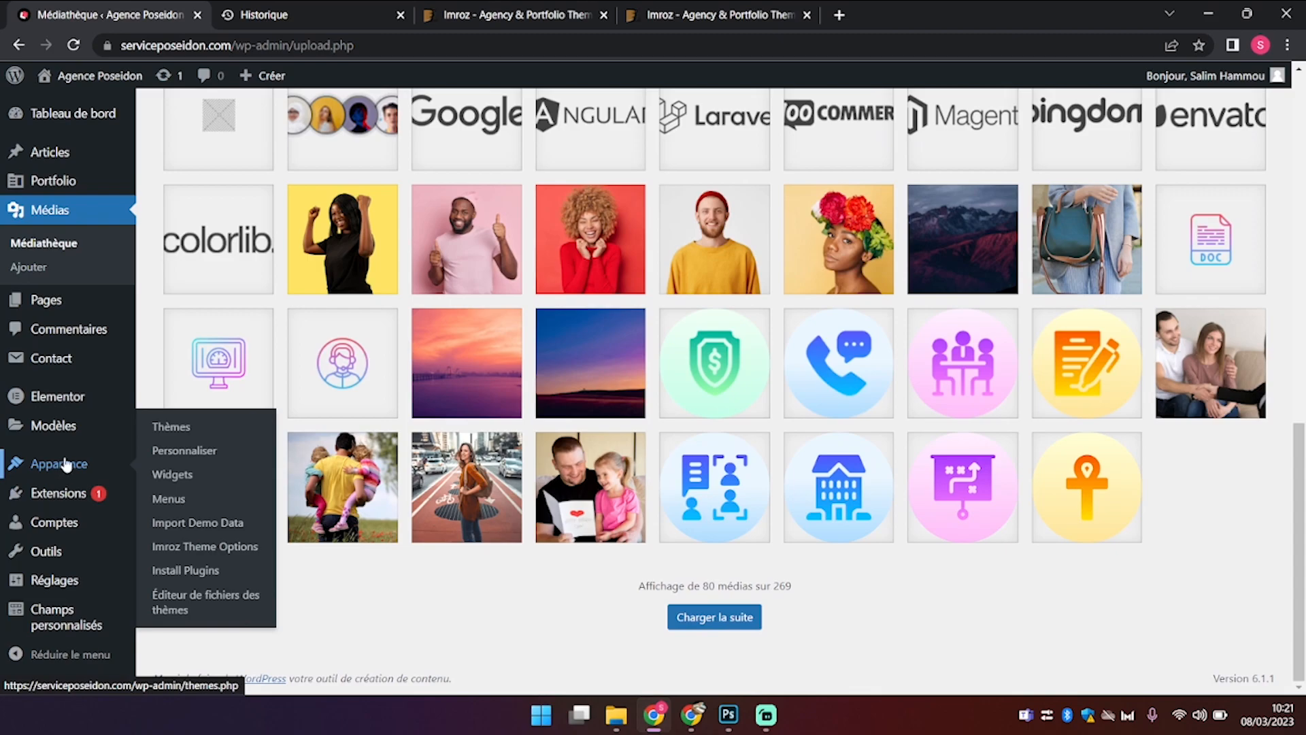
Step: Open Import Demo Data and scroll through the Imroz demo thumbnails, including Portfolio One Page
click(189, 528)
scroll(825, 421, down, 2)
scroll(825, 421, down, 8)
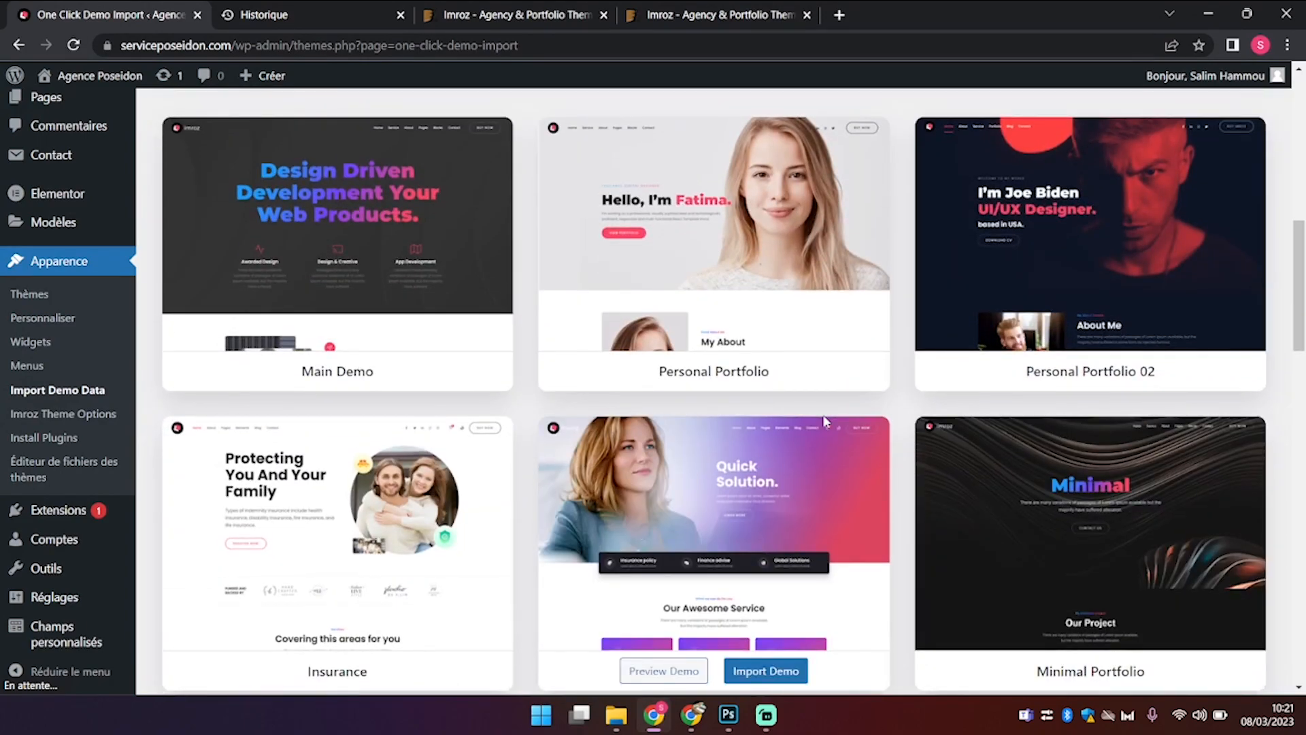
scroll(824, 420, down, 5)
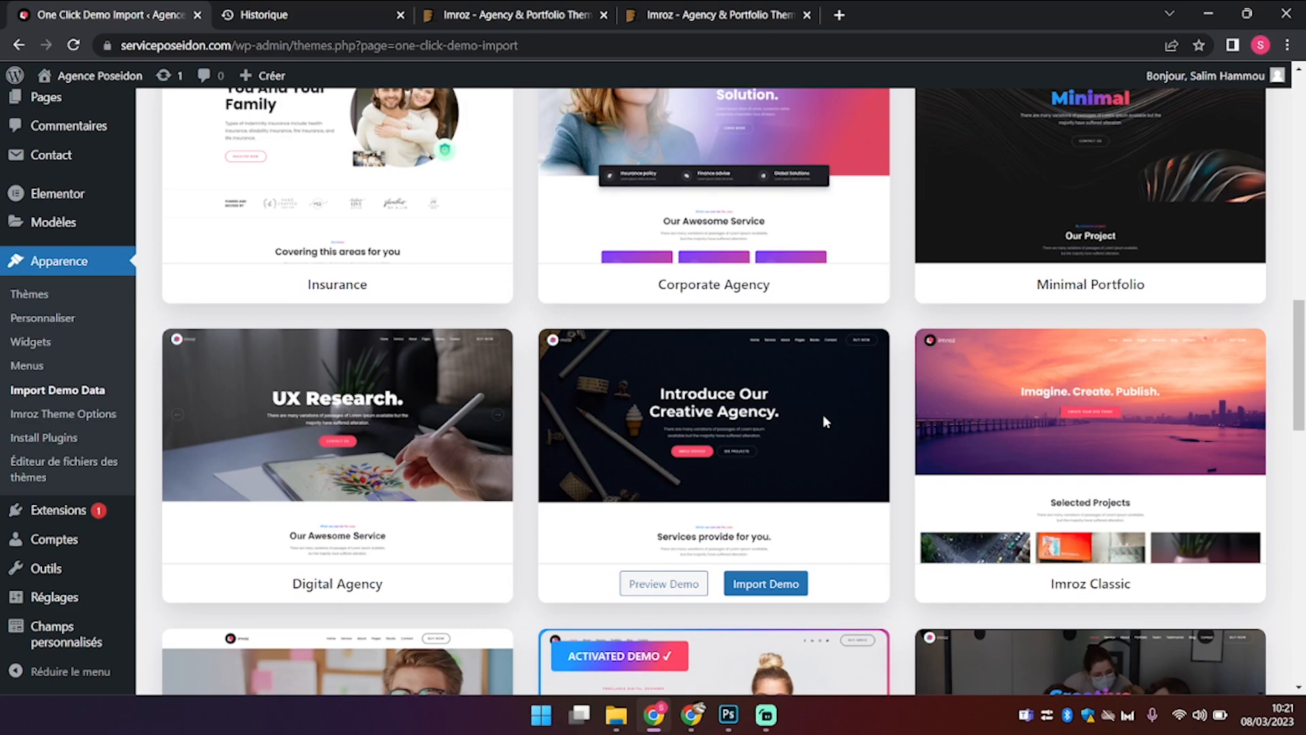
scroll(823, 421, down, 3)
scroll(825, 421, down, 3)
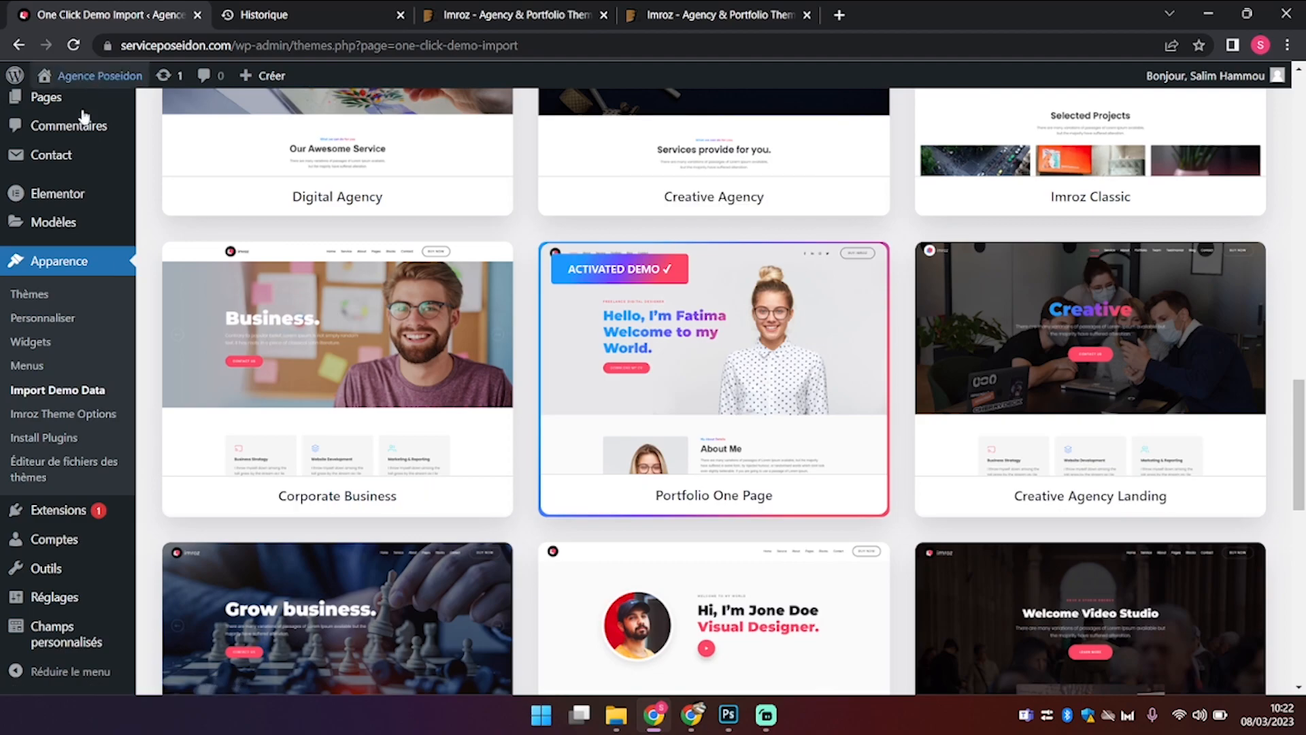
scroll(81, 116, up, 10)
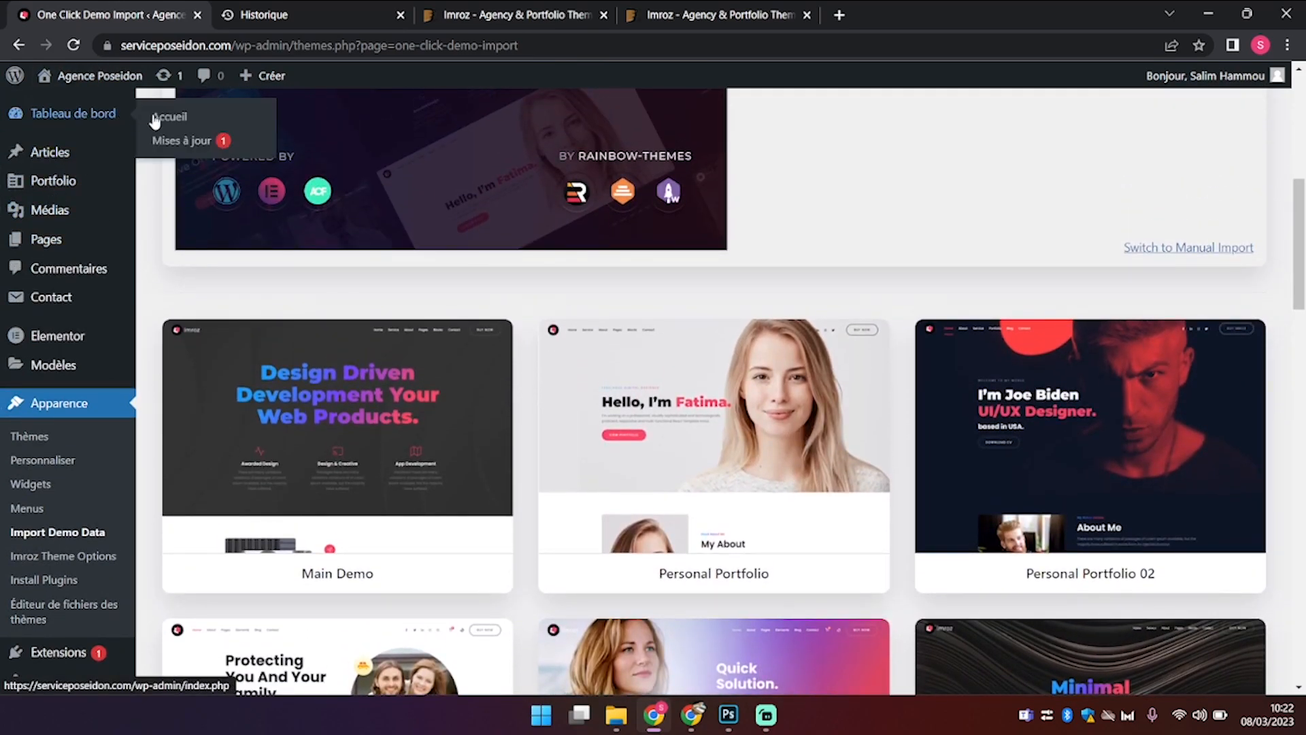
Step: From the dashboard notice, update Elementor Page Builder to 3.11.3 under Install Required Plugins
click(157, 115)
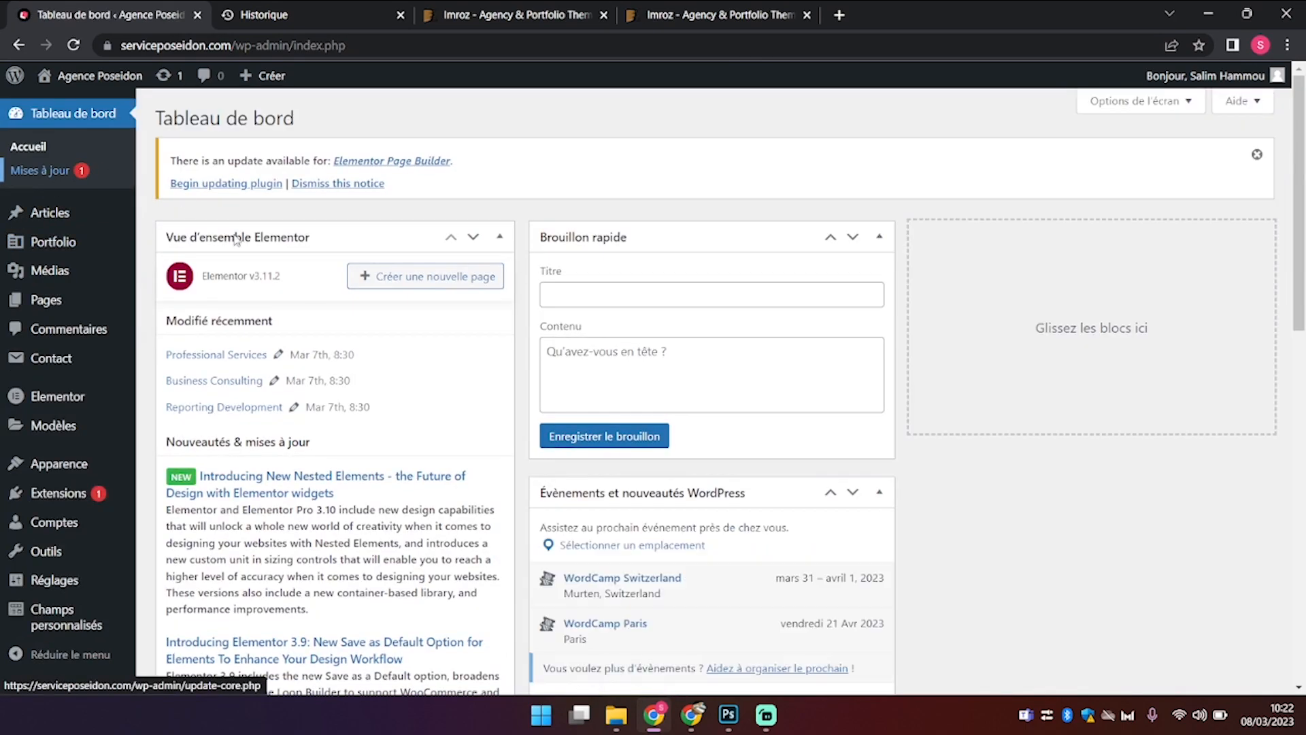
scroll(315, 317, up, 1)
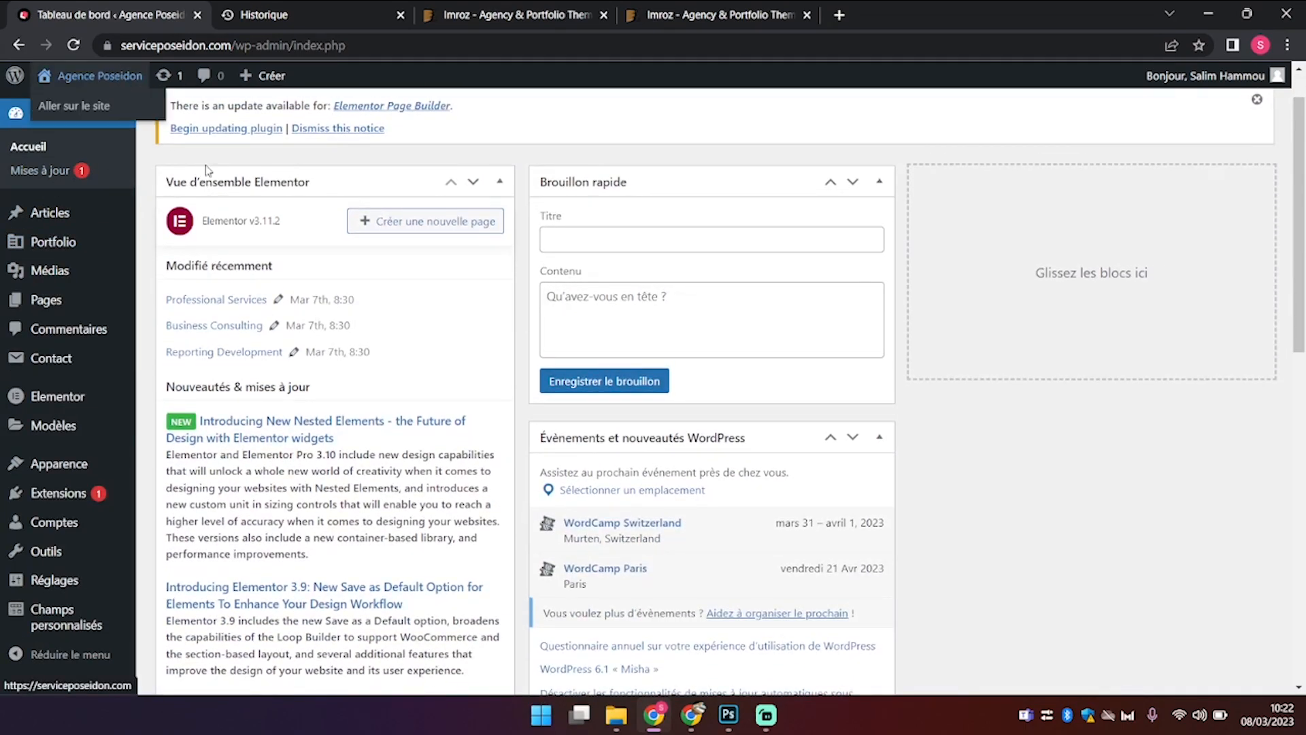
scroll(207, 169, up, 1)
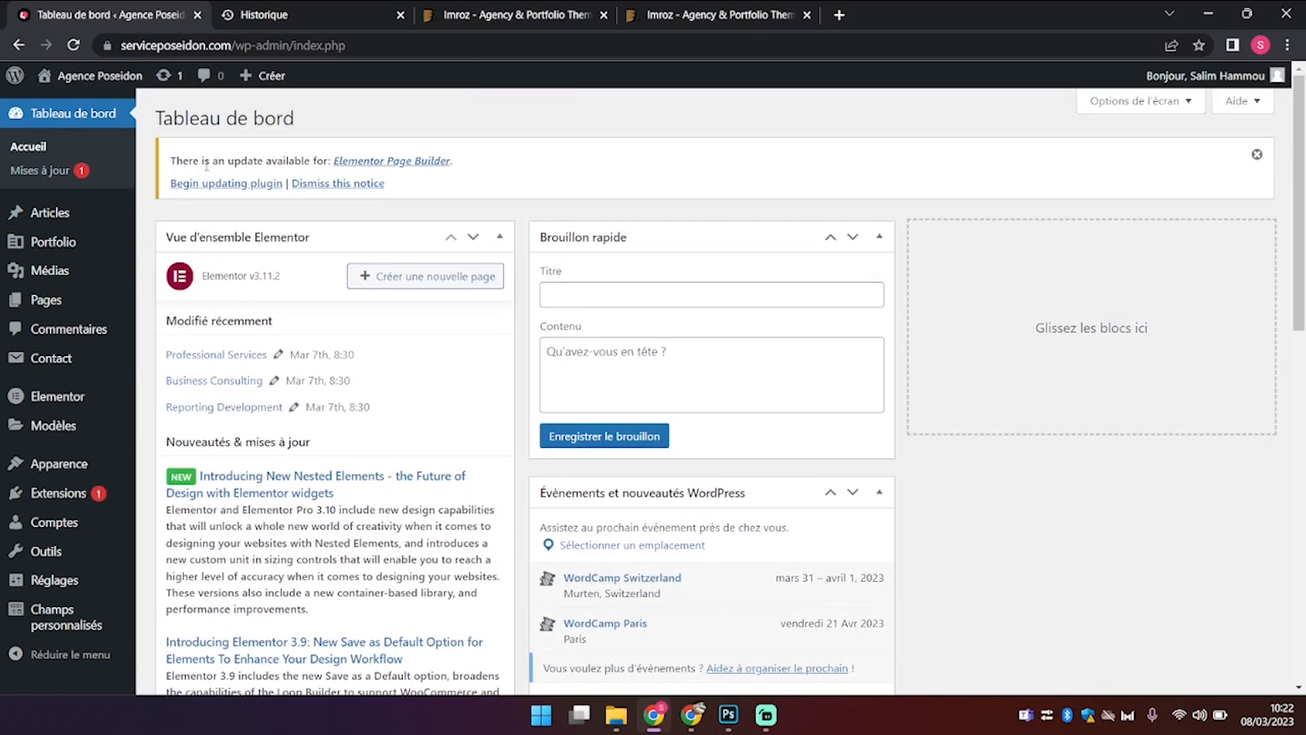
click(272, 185)
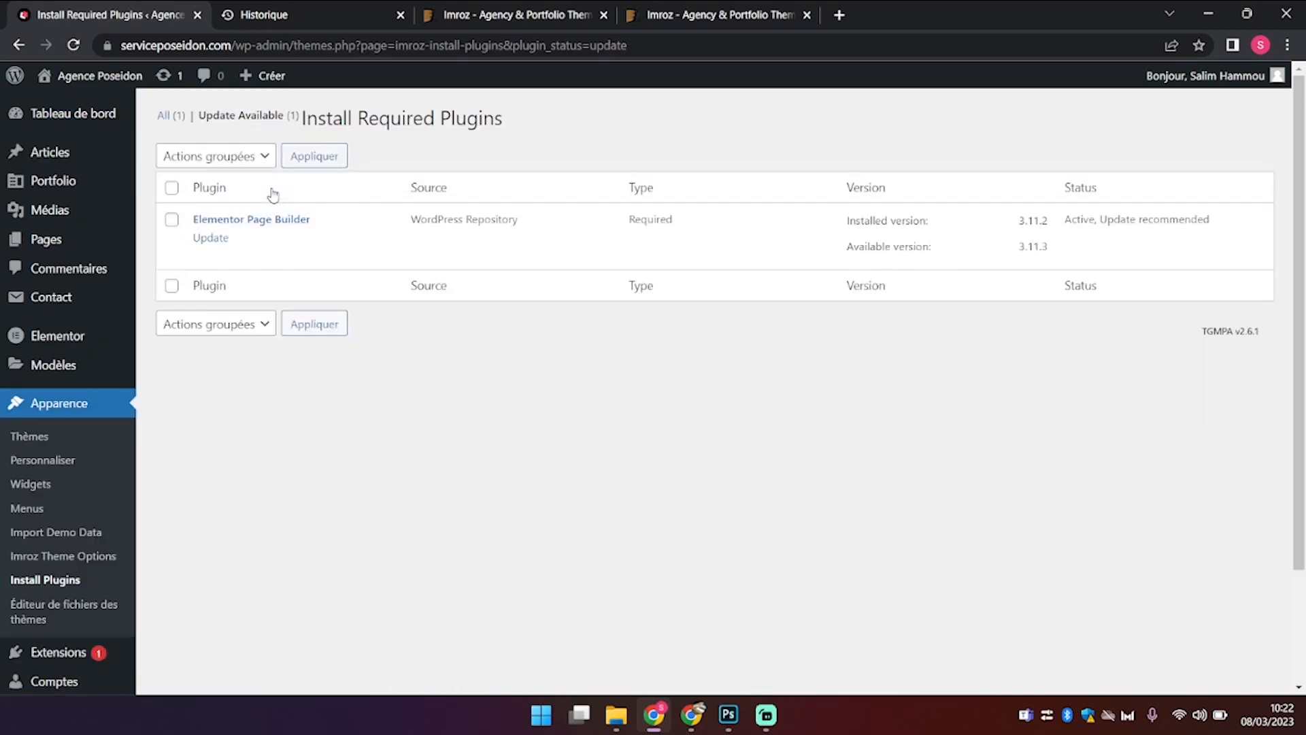
click(224, 237)
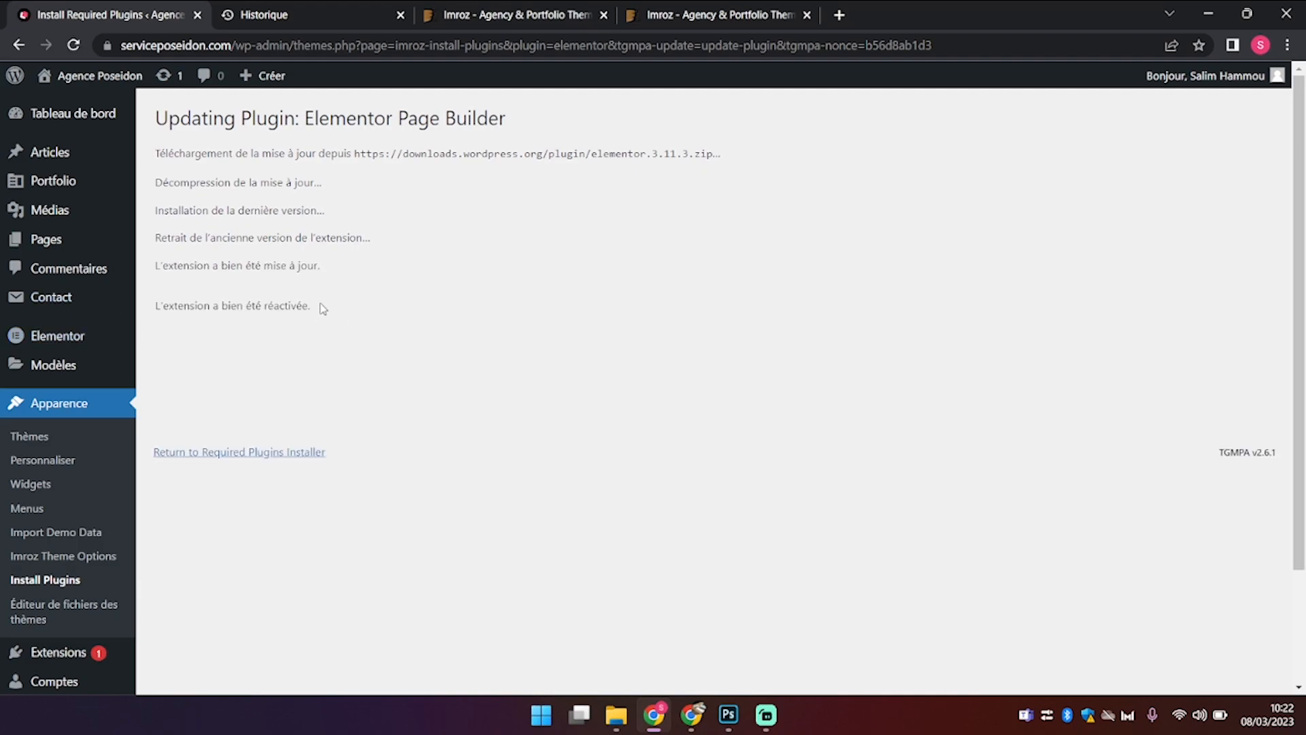
scroll(323, 308, down, 2)
scroll(321, 309, up, 2)
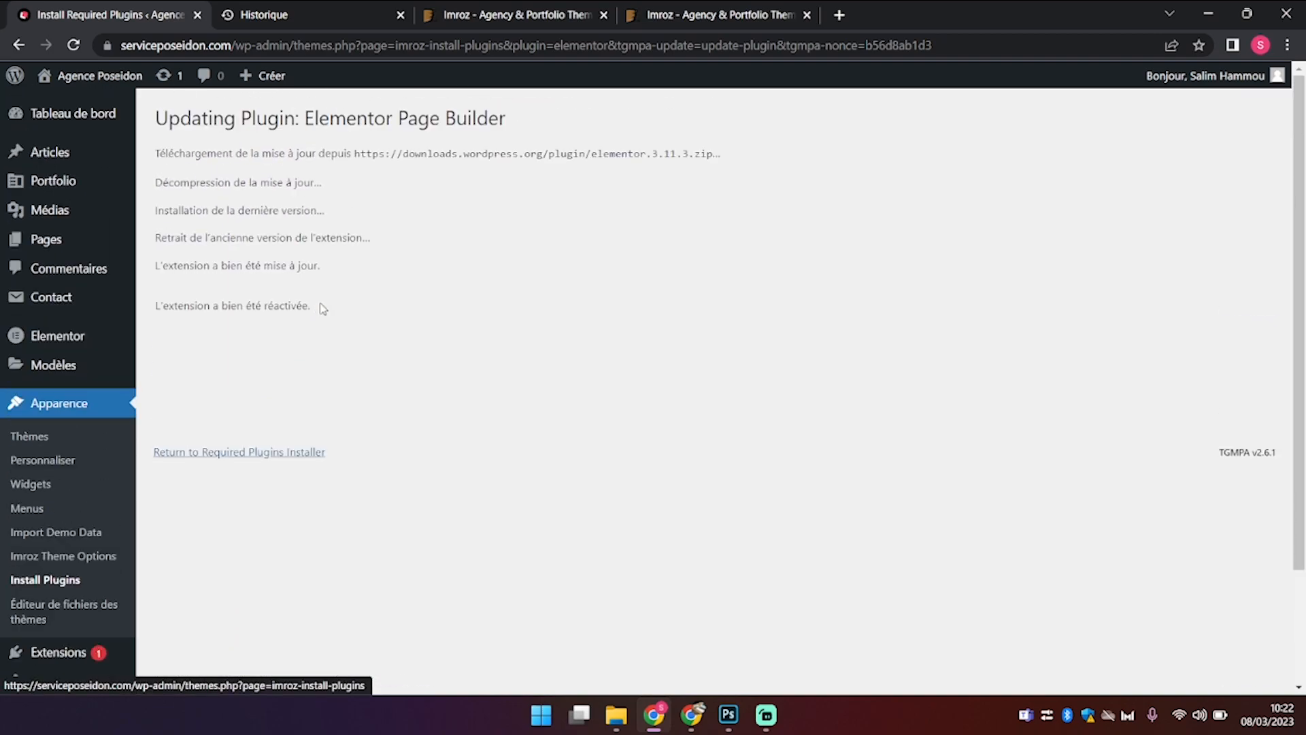
Step: View the live homepage from hero to footer, then return to the Tableau de bord
mouse_move(89, 77)
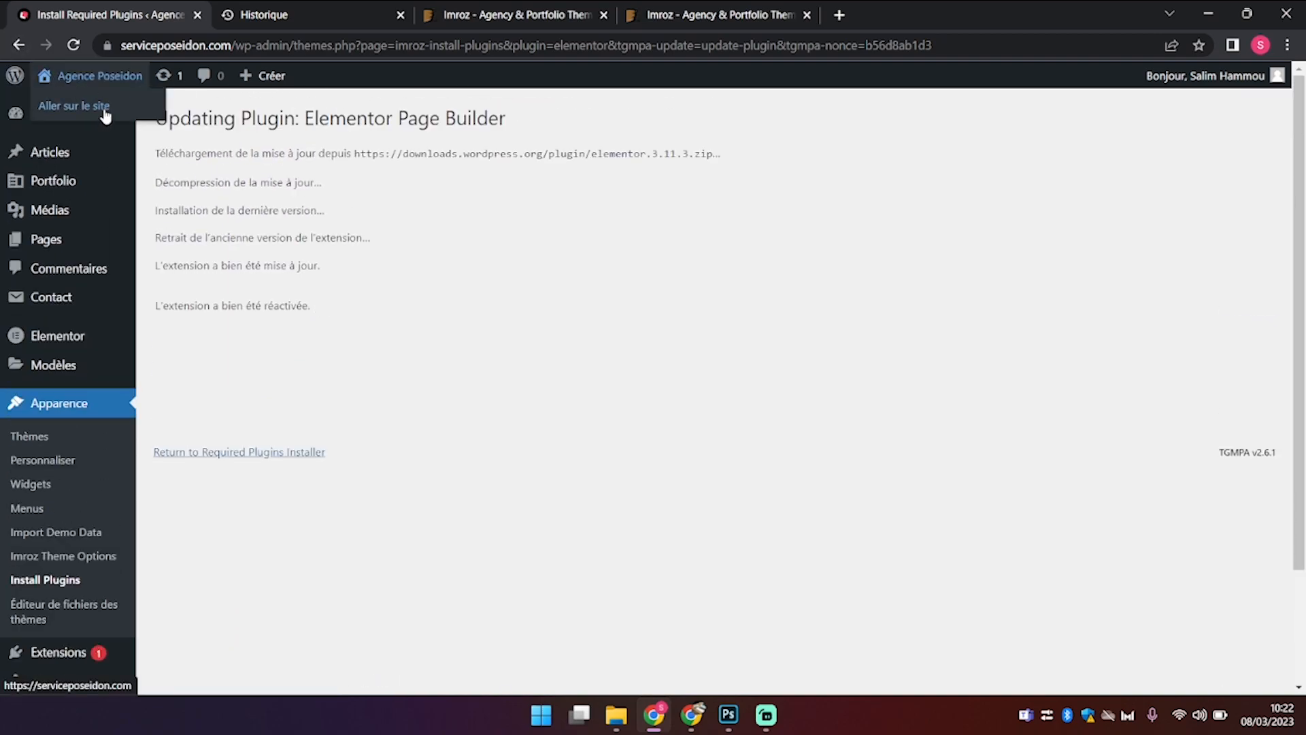
click(104, 111)
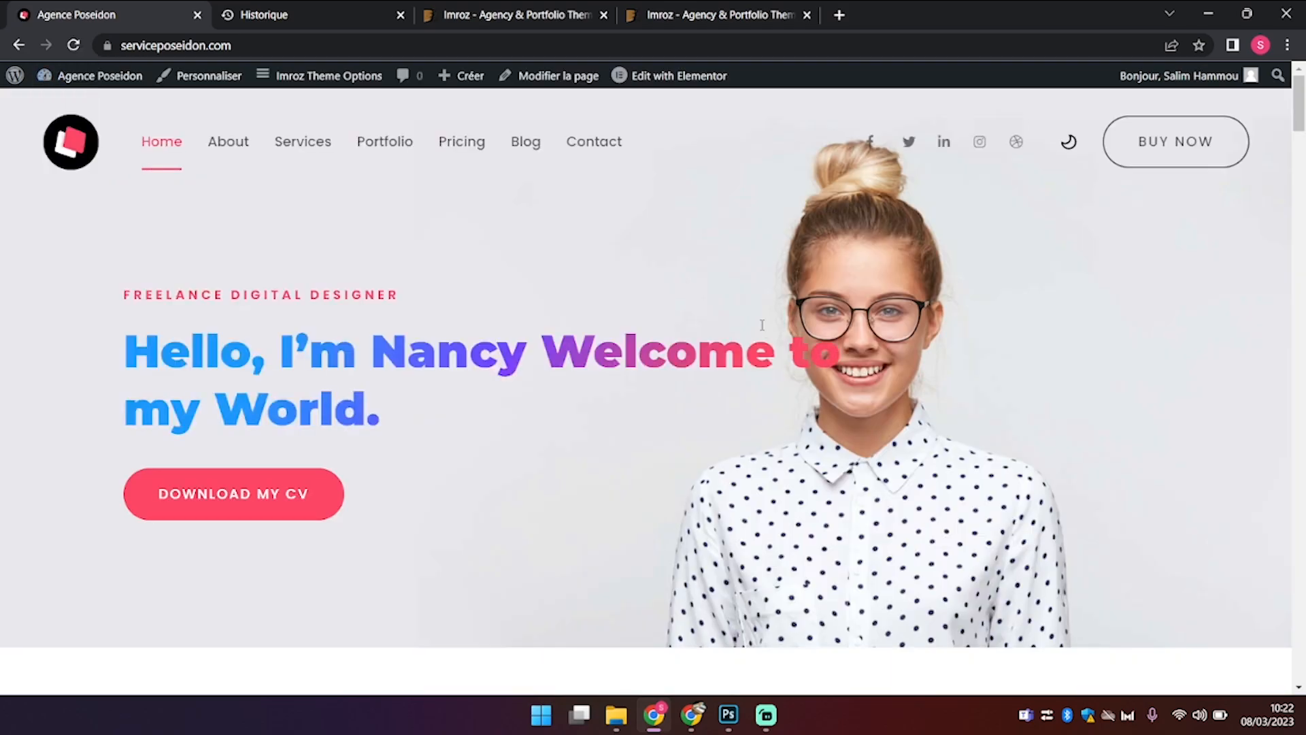
scroll(761, 325, down, 20)
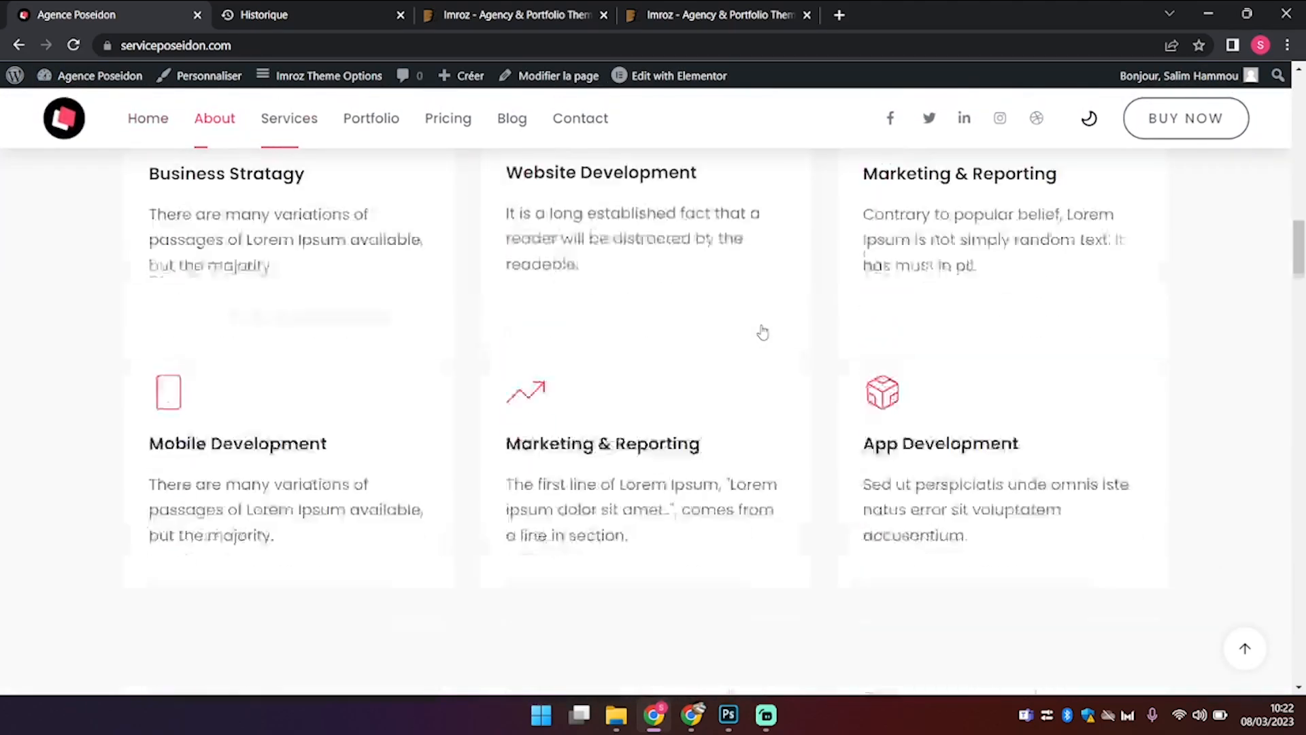
scroll(761, 331, down, 20)
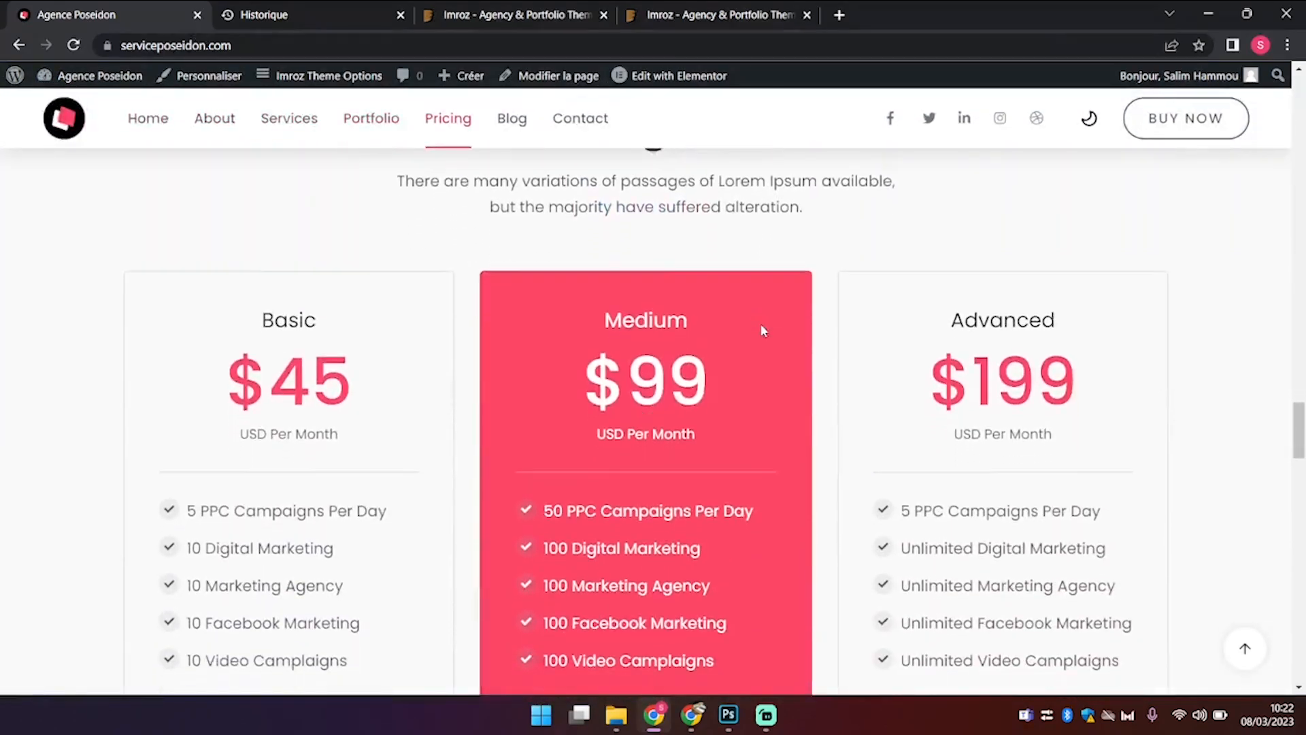
scroll(761, 331, down, 15)
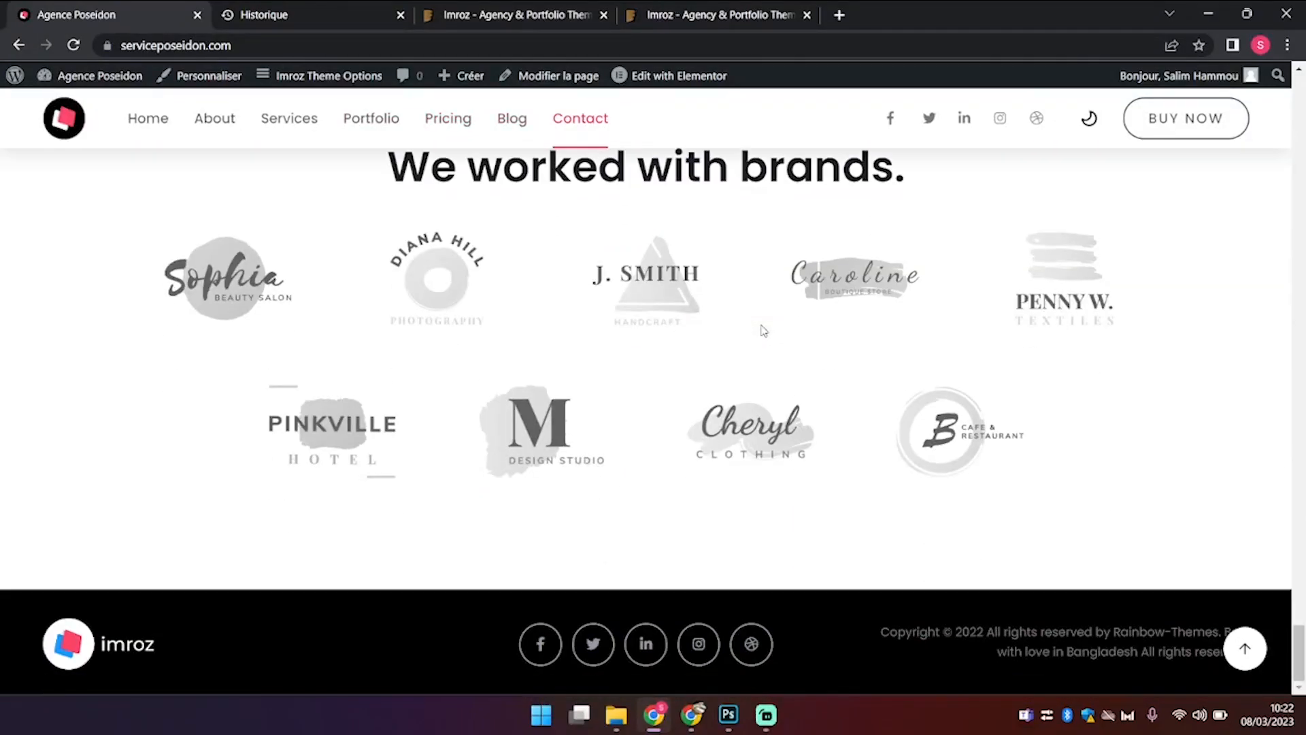
scroll(762, 331, up, 8)
scroll(762, 331, down, 8)
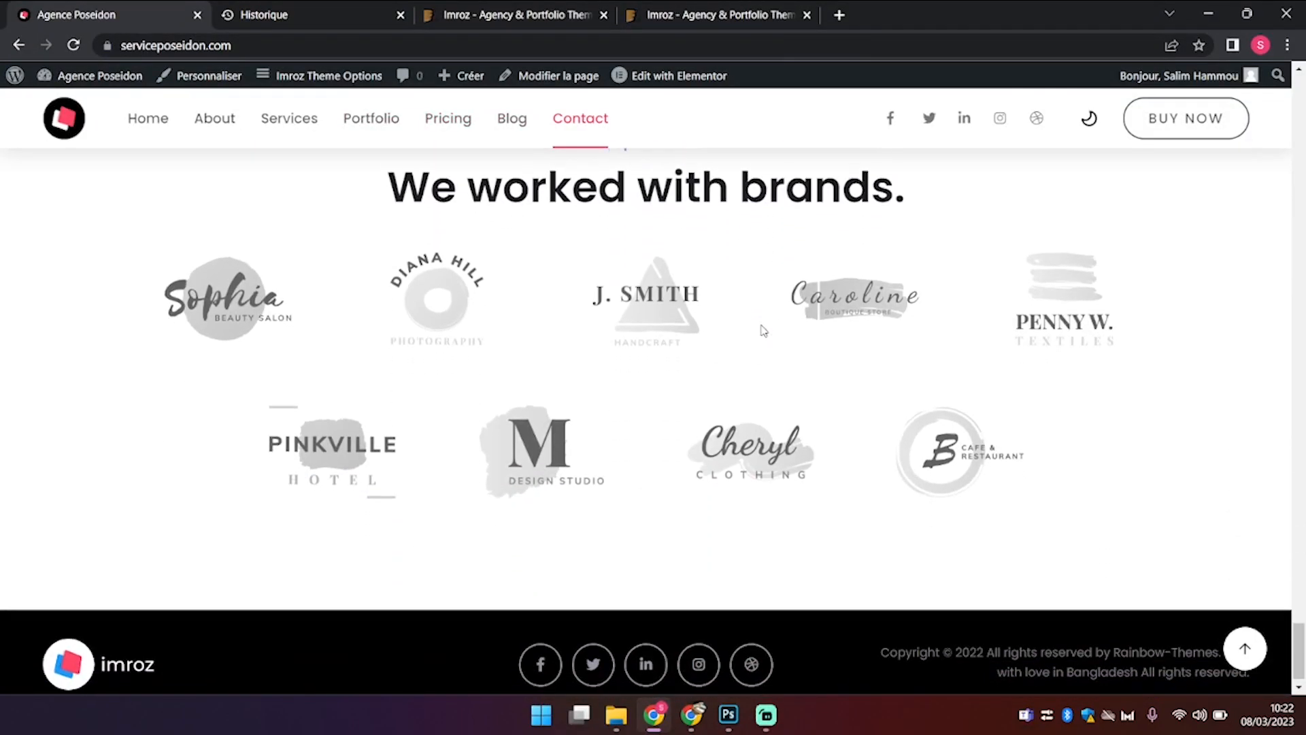
scroll(894, 666, up, 20)
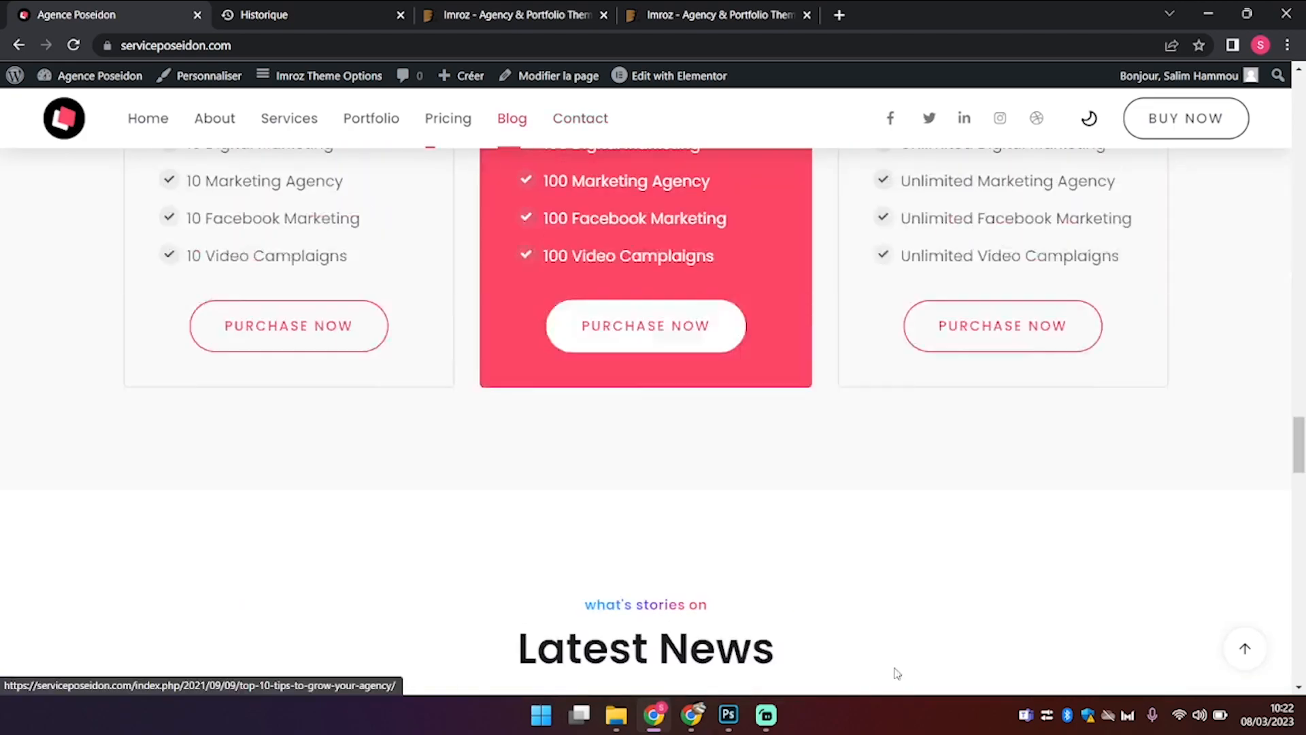
scroll(895, 668, up, 8)
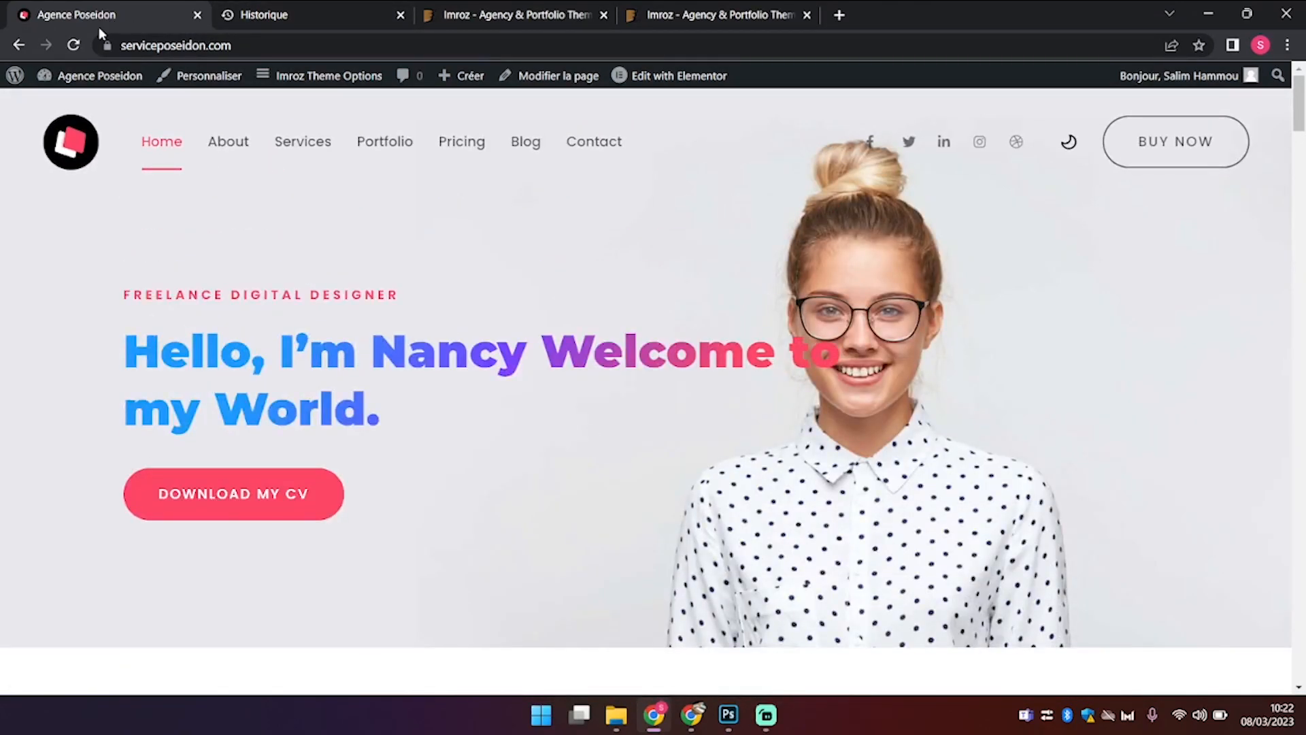
mouse_move(81, 77)
click(98, 103)
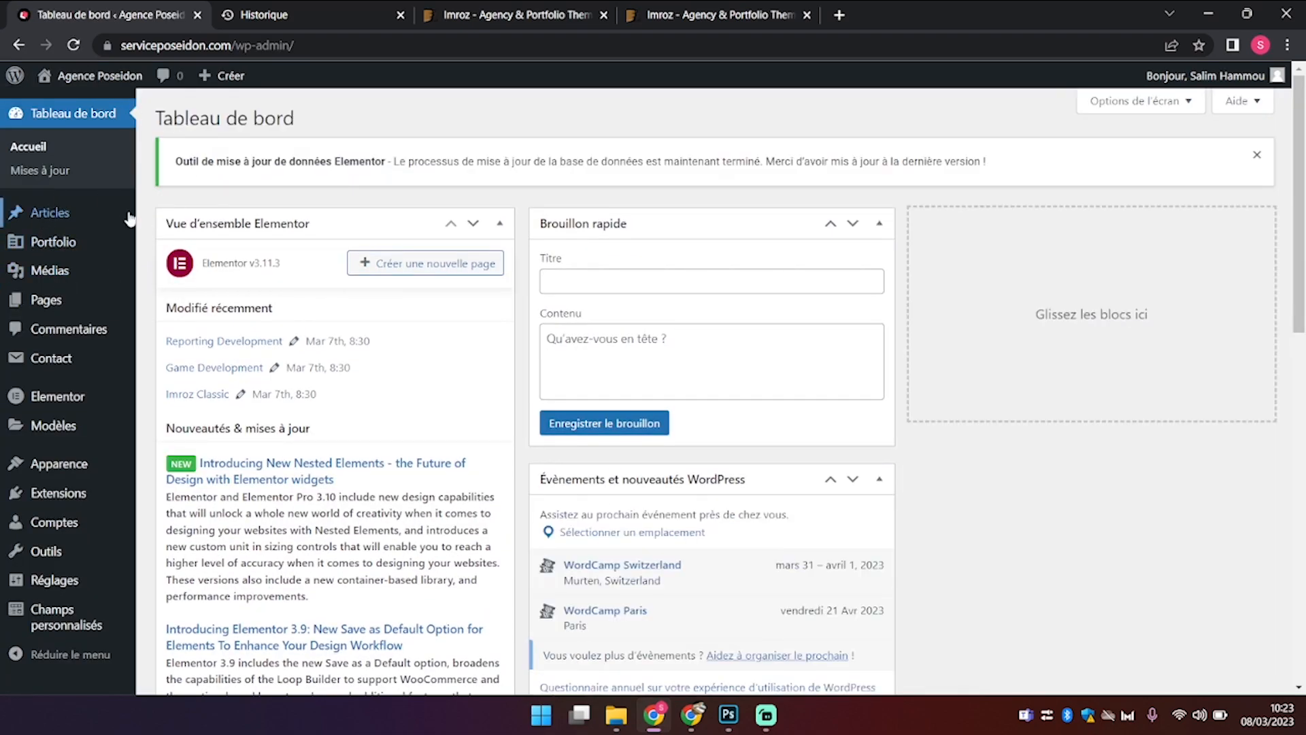
Step: Open Pages and scroll through the list of 55 pages like About, Blog and Creative Agency
click(45, 312)
scroll(569, 245, down, 3)
scroll(569, 245, down, 5)
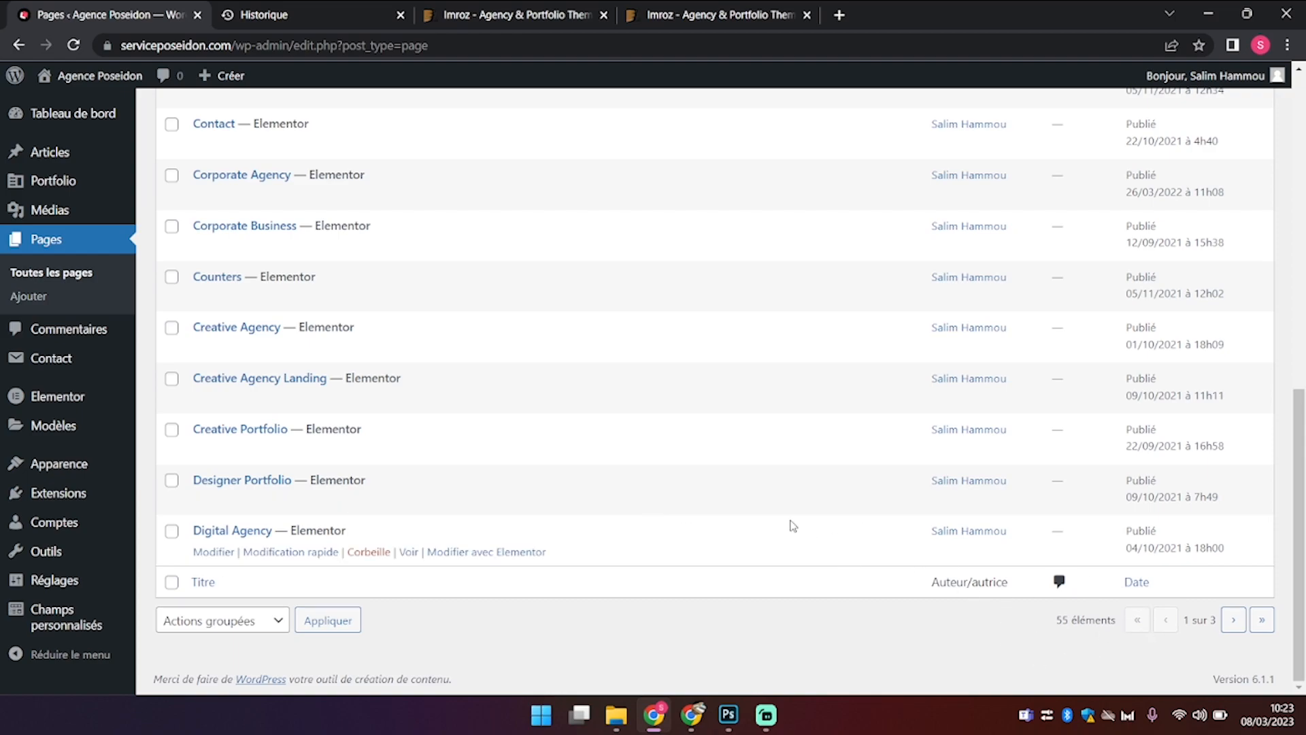
scroll(793, 525, up, 10)
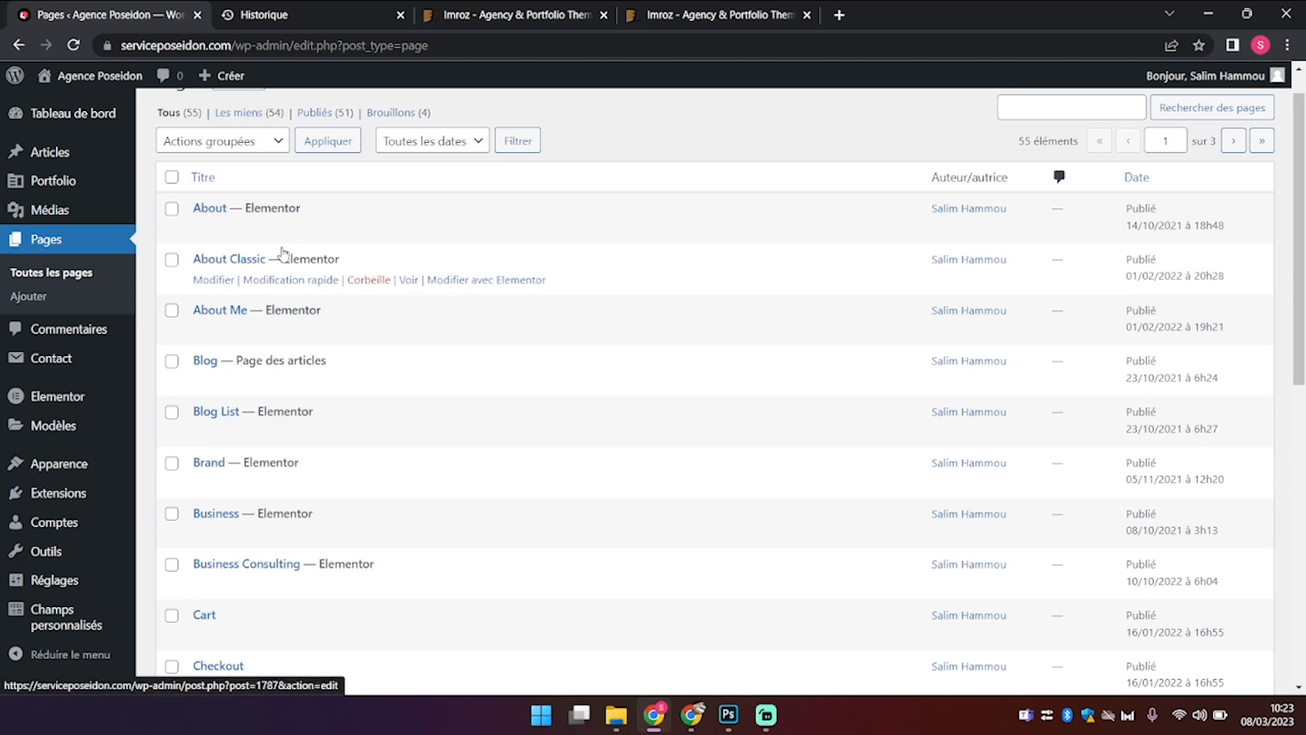
scroll(387, 358, down, 2)
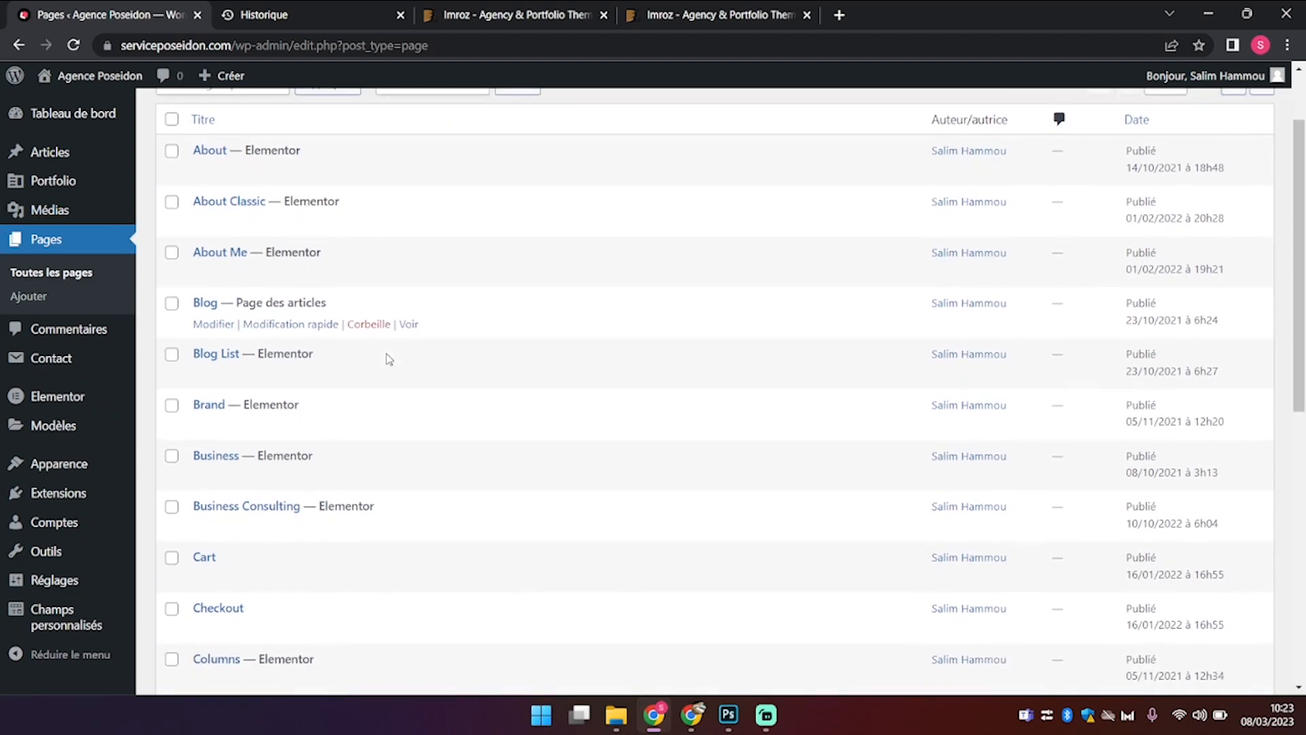
scroll(387, 359, down, 4)
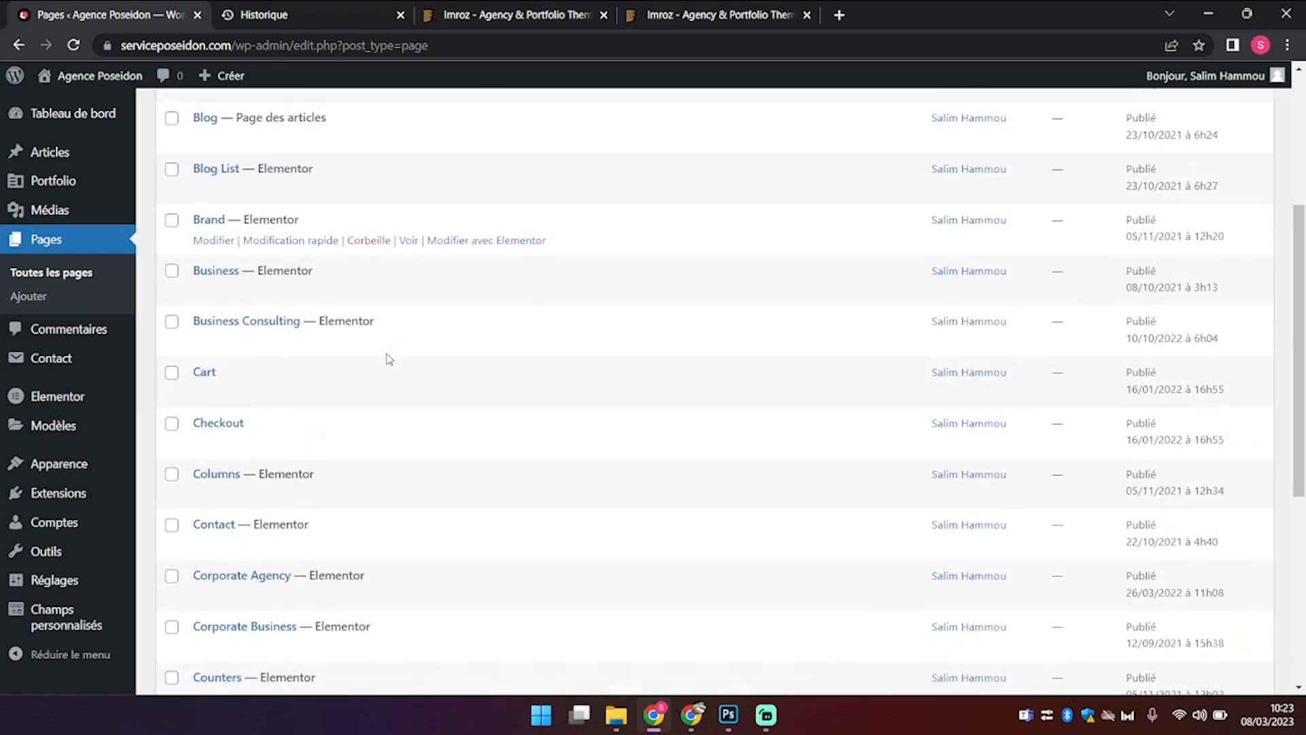
scroll(388, 359, down, 10)
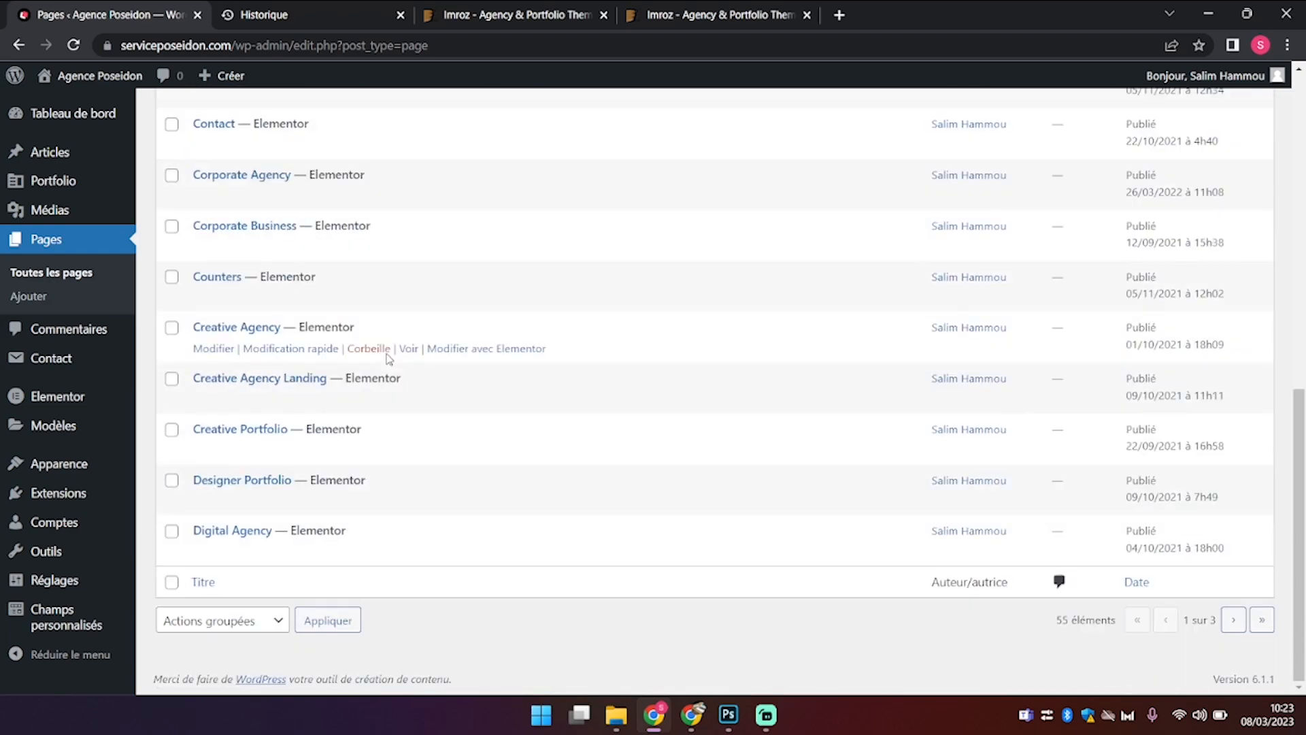
scroll(1088, 633, up, 10)
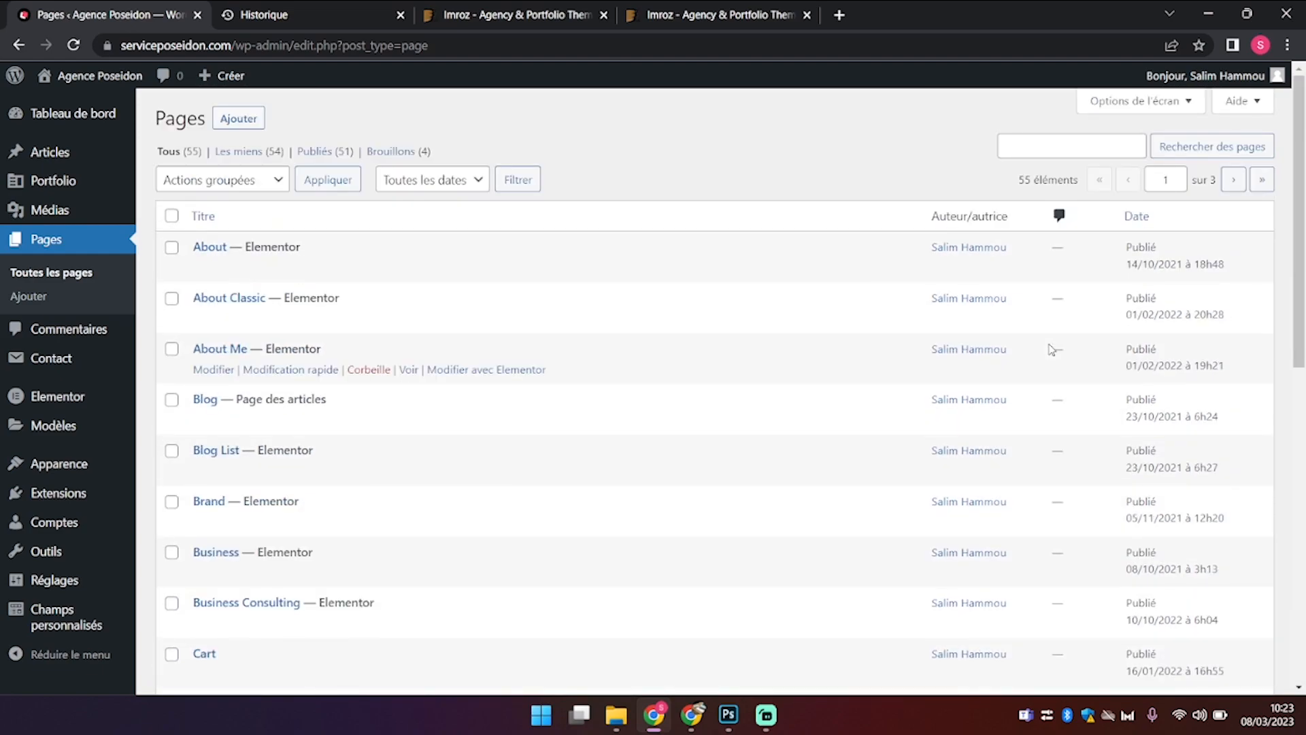
Step: Search the pages for 'pa', then clear the search query
text(page accueil)
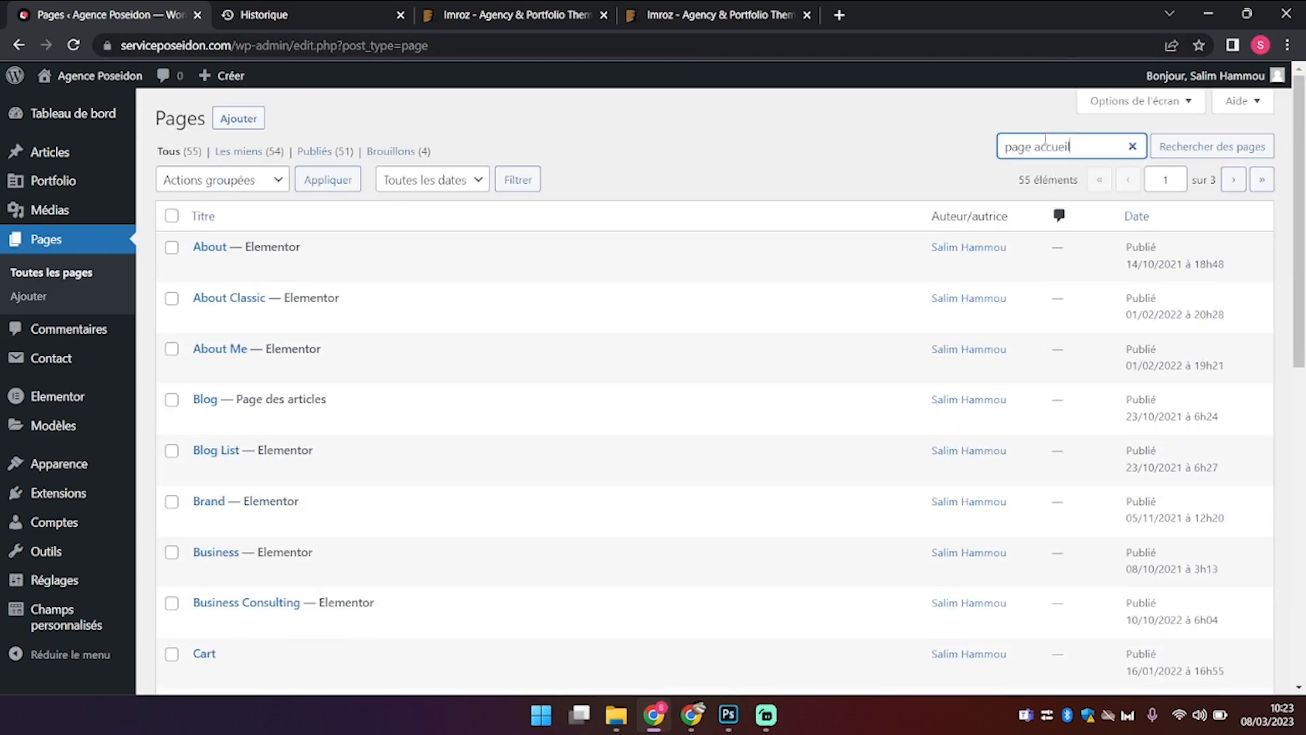
key(Return)
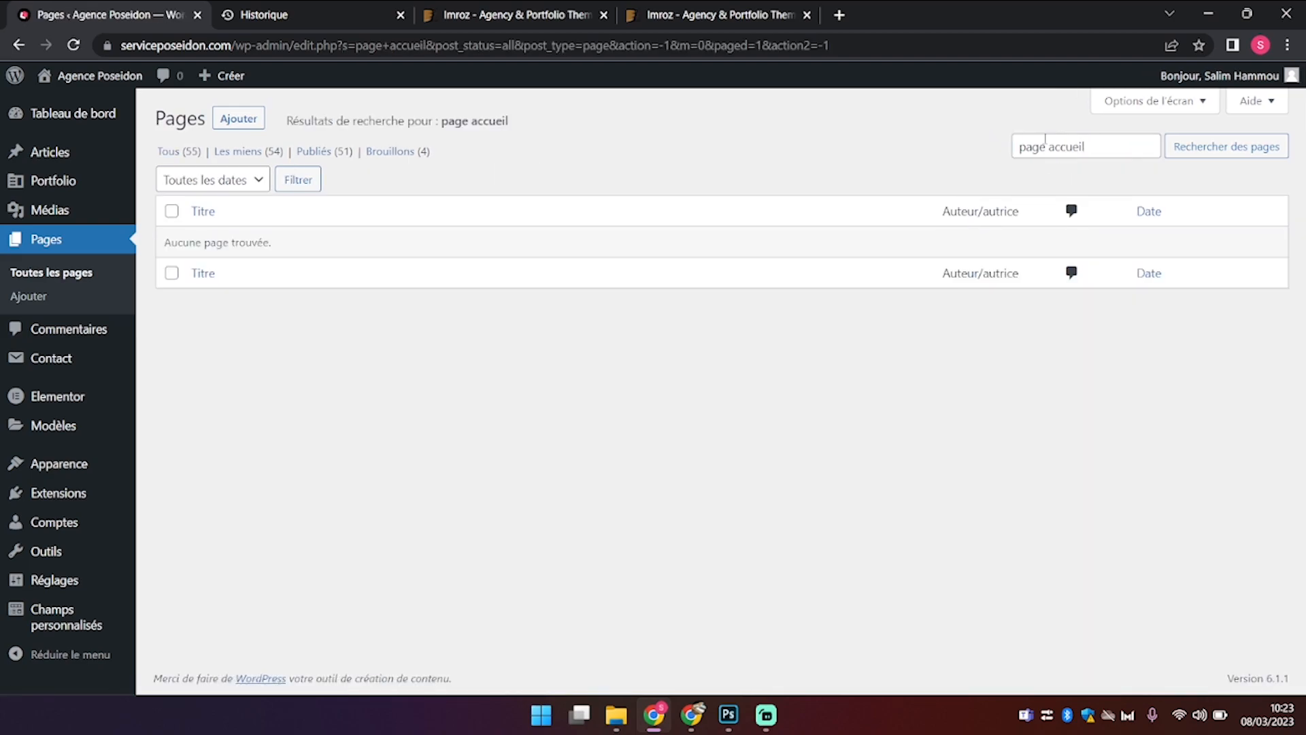
click(1146, 147)
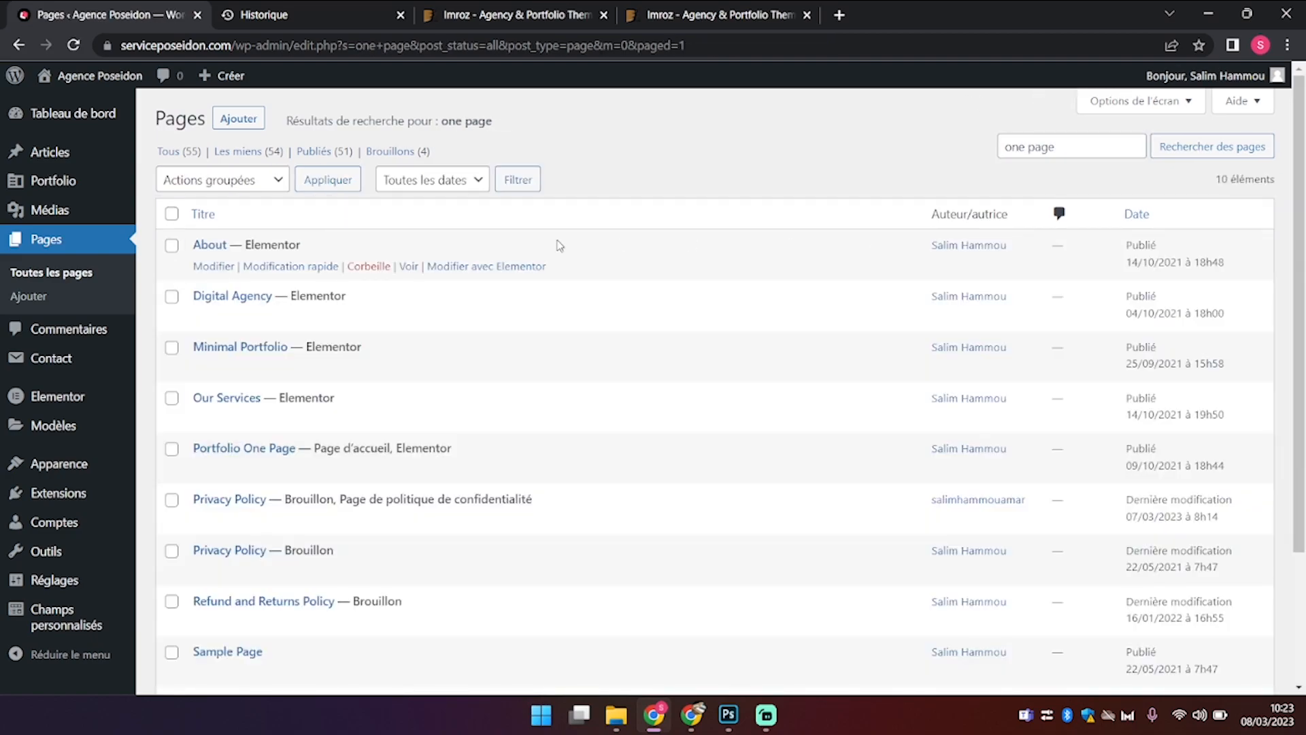
Step: Show all 55 pages and move to page 2, where Portfolio One Page is the homepage
scroll(336, 398, down, 3)
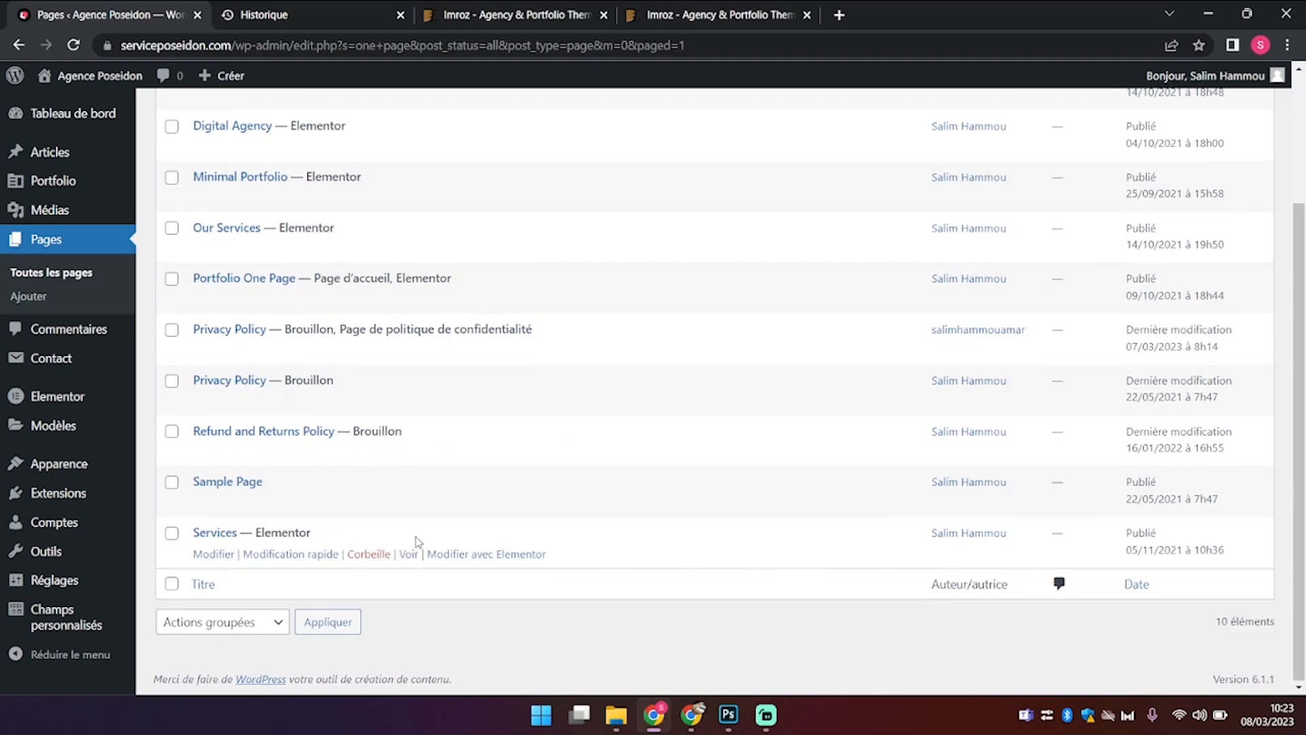
scroll(413, 538, up, 3)
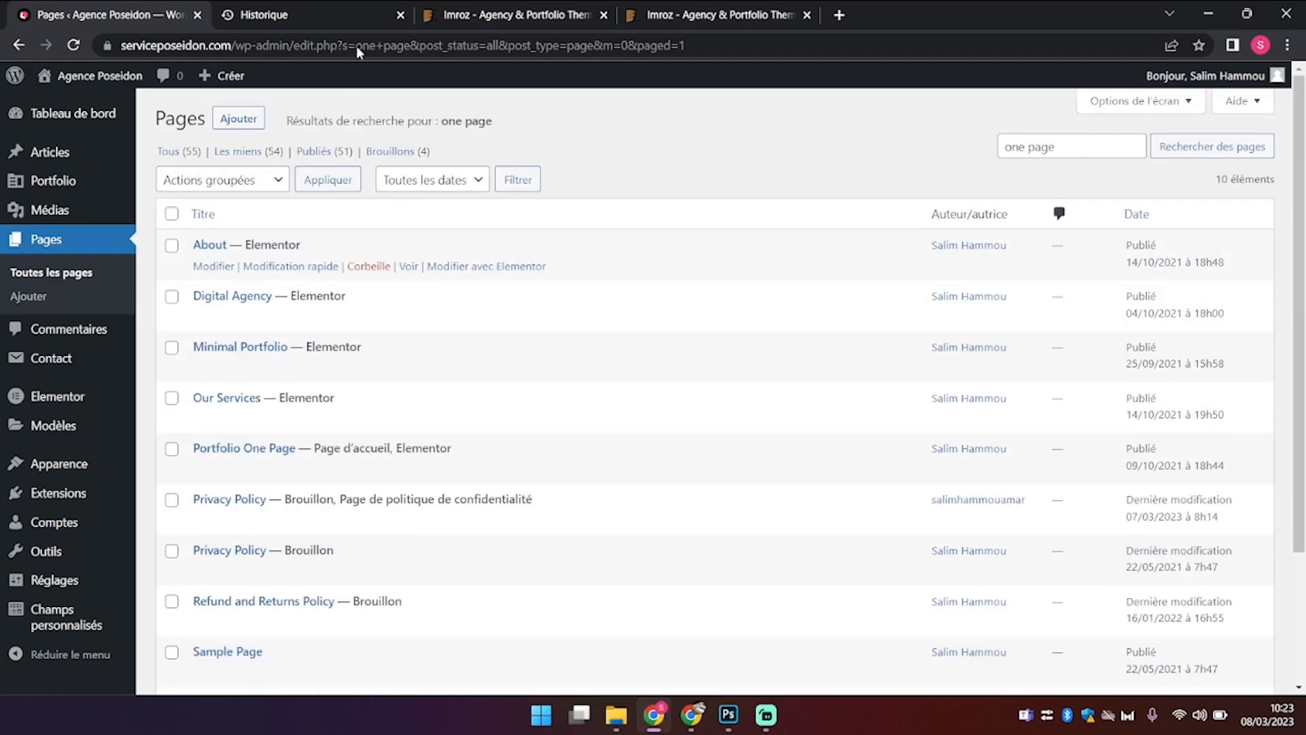
click(198, 156)
scroll(905, 498, down, 1)
scroll(905, 499, down, 9)
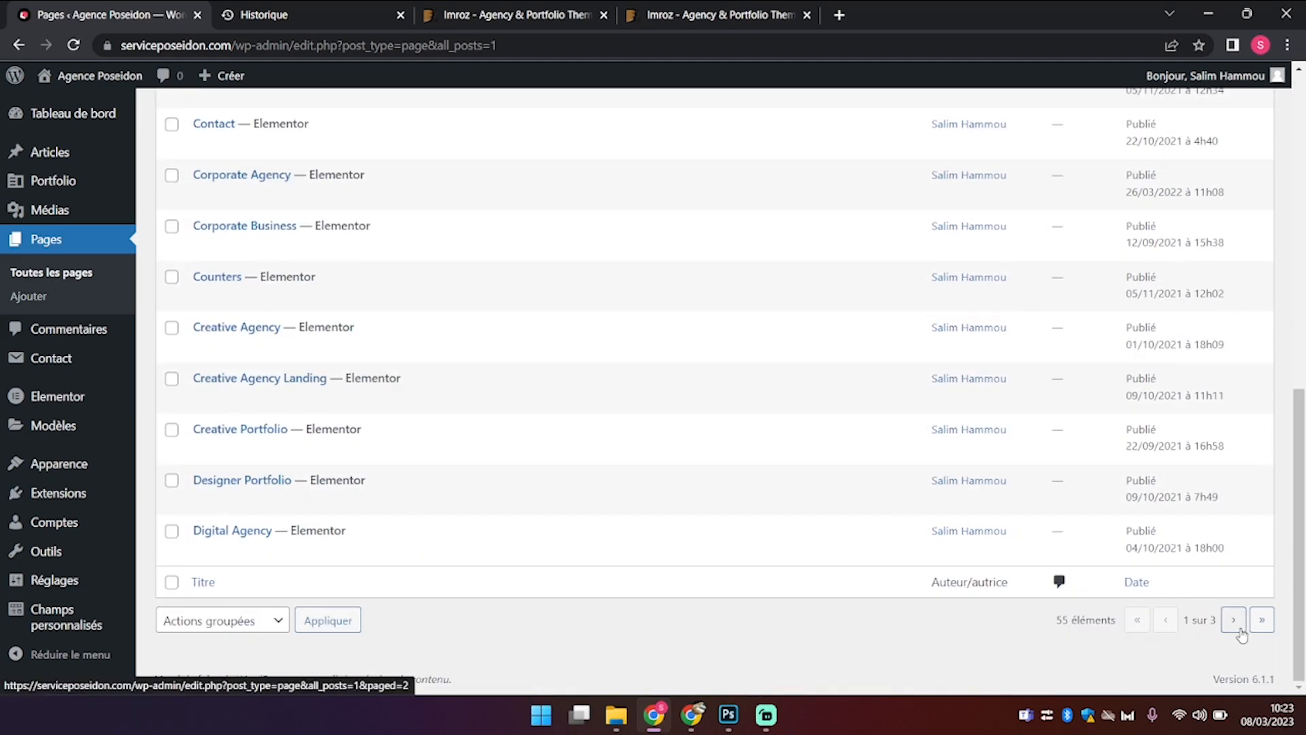
scroll(633, 535, down, 10)
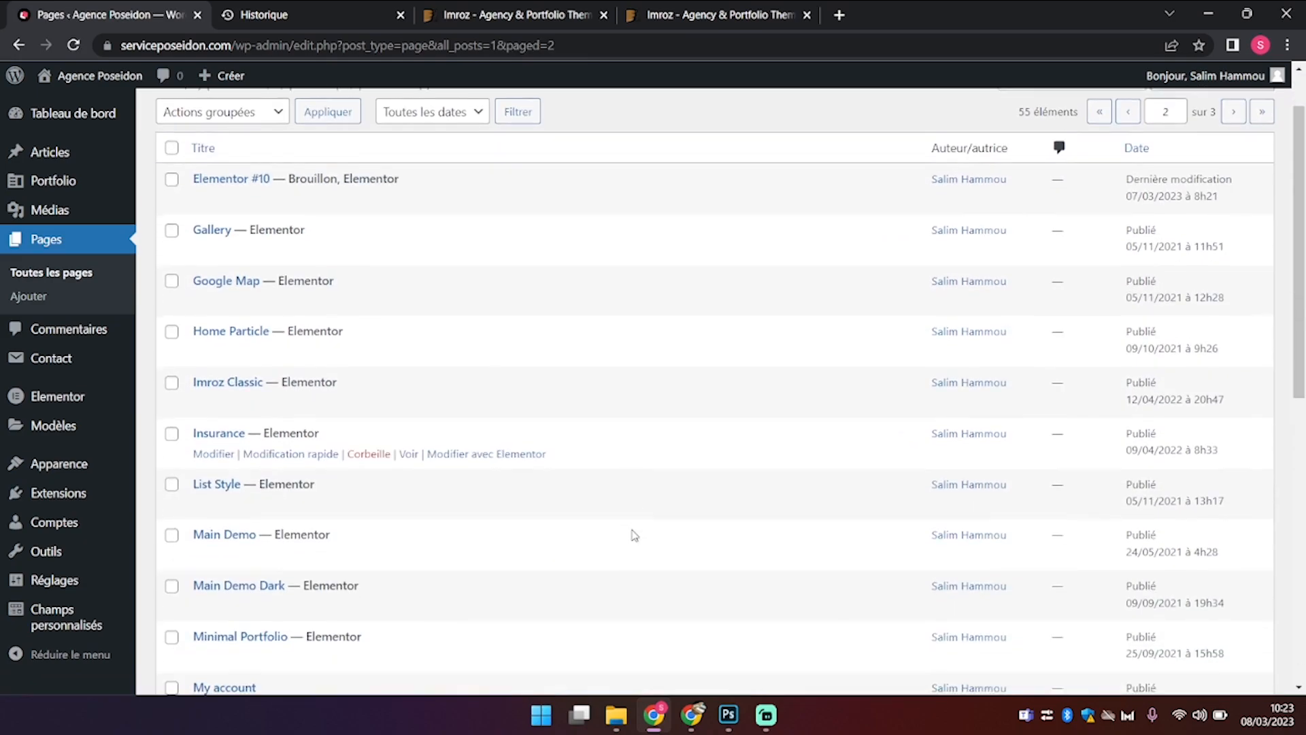
scroll(632, 534, down, 1)
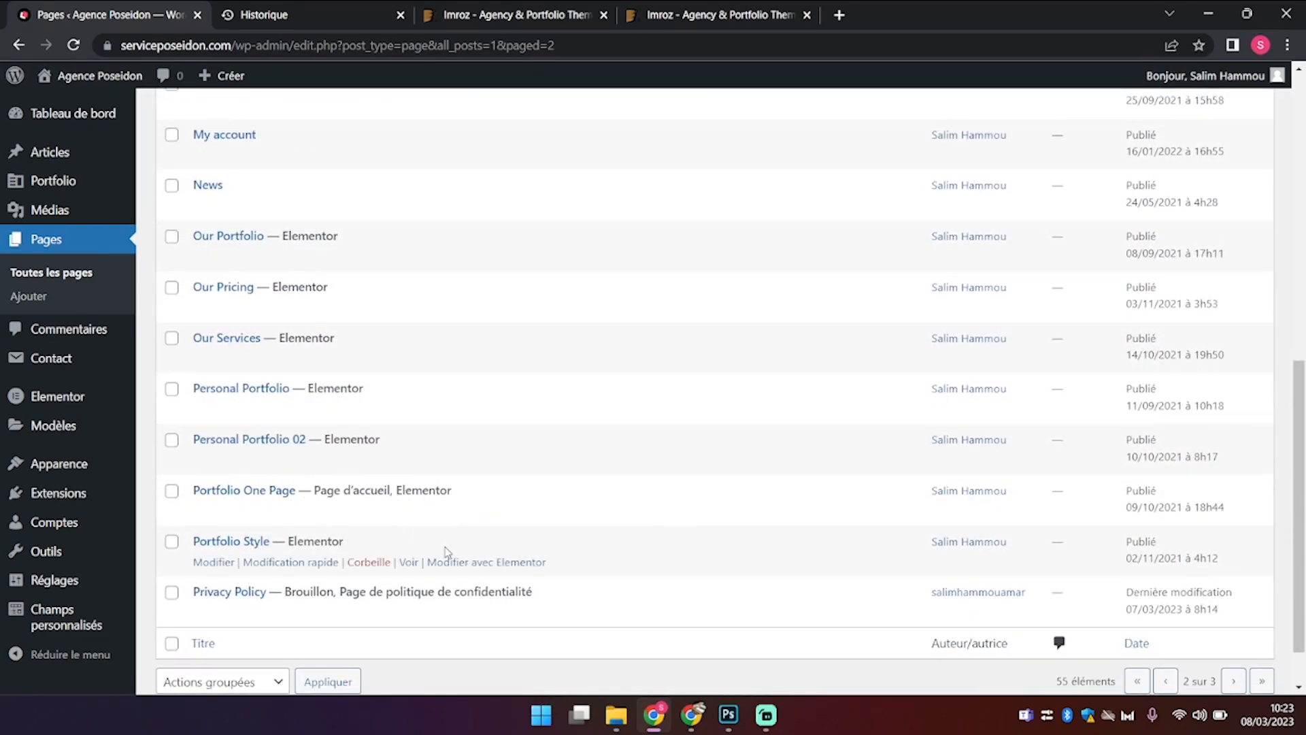
Step: Quick-edit Portfolio One Page, replacing its slug with accueil, and save it
click(303, 510)
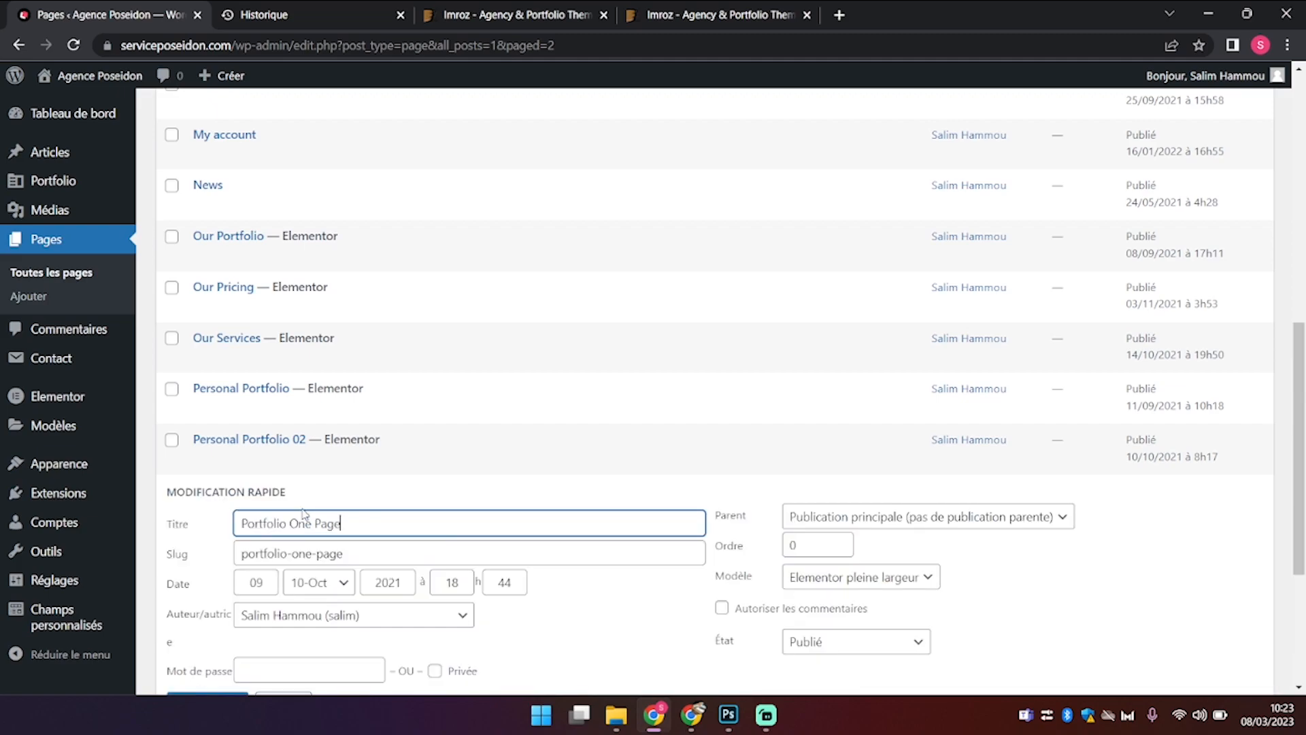
drag(381, 515, 4, 481)
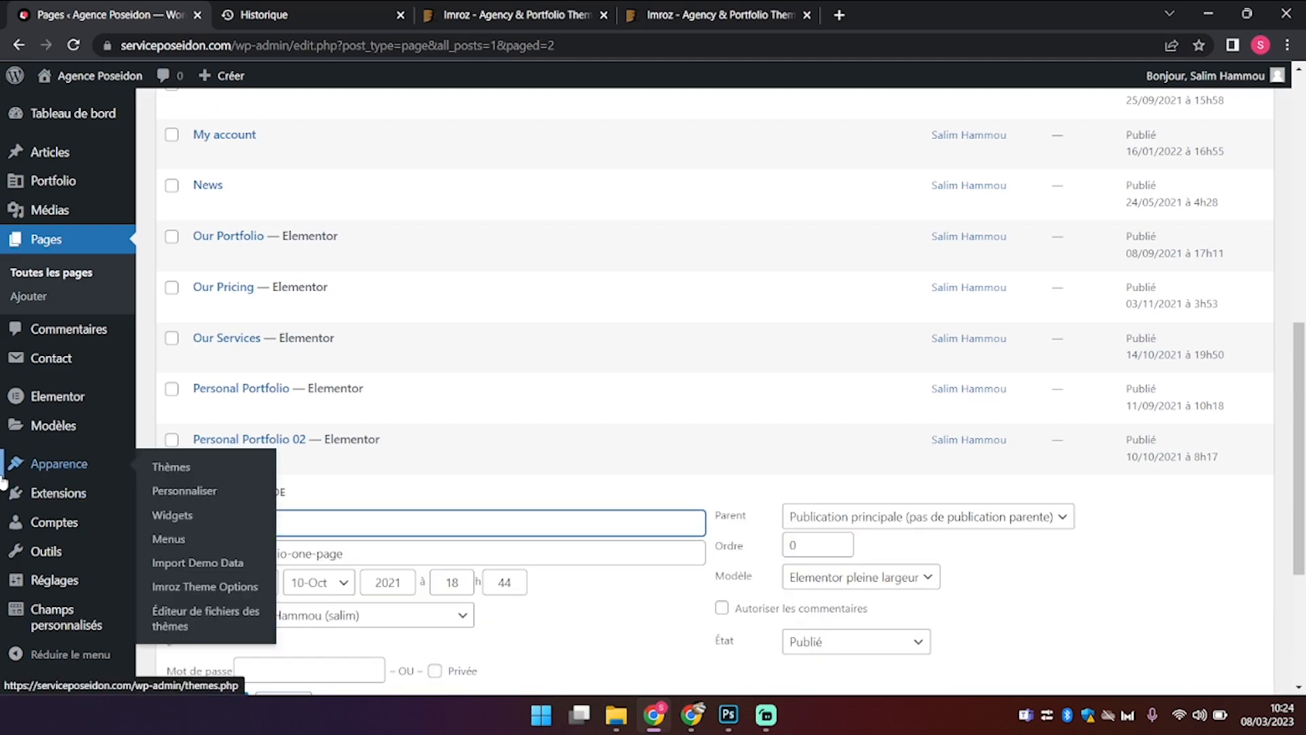
key(Tab)
key(BackSpace)
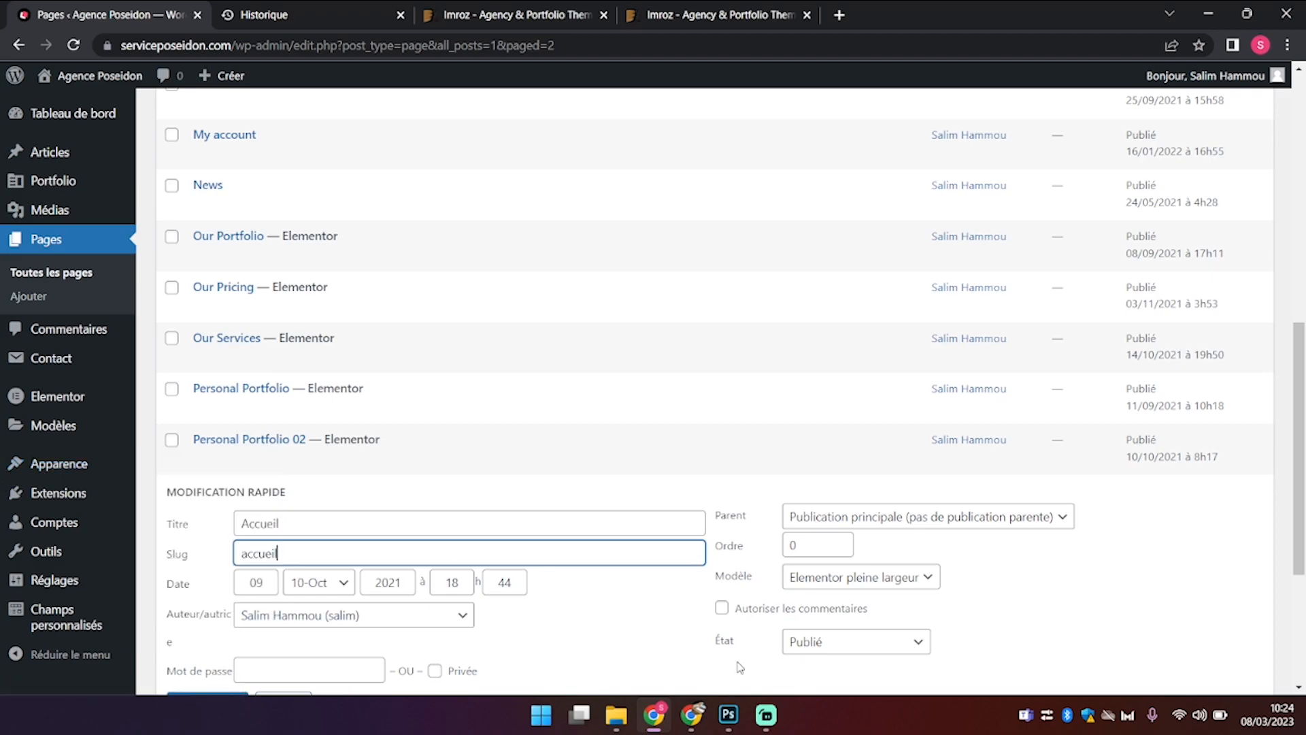
scroll(740, 667, down, 4)
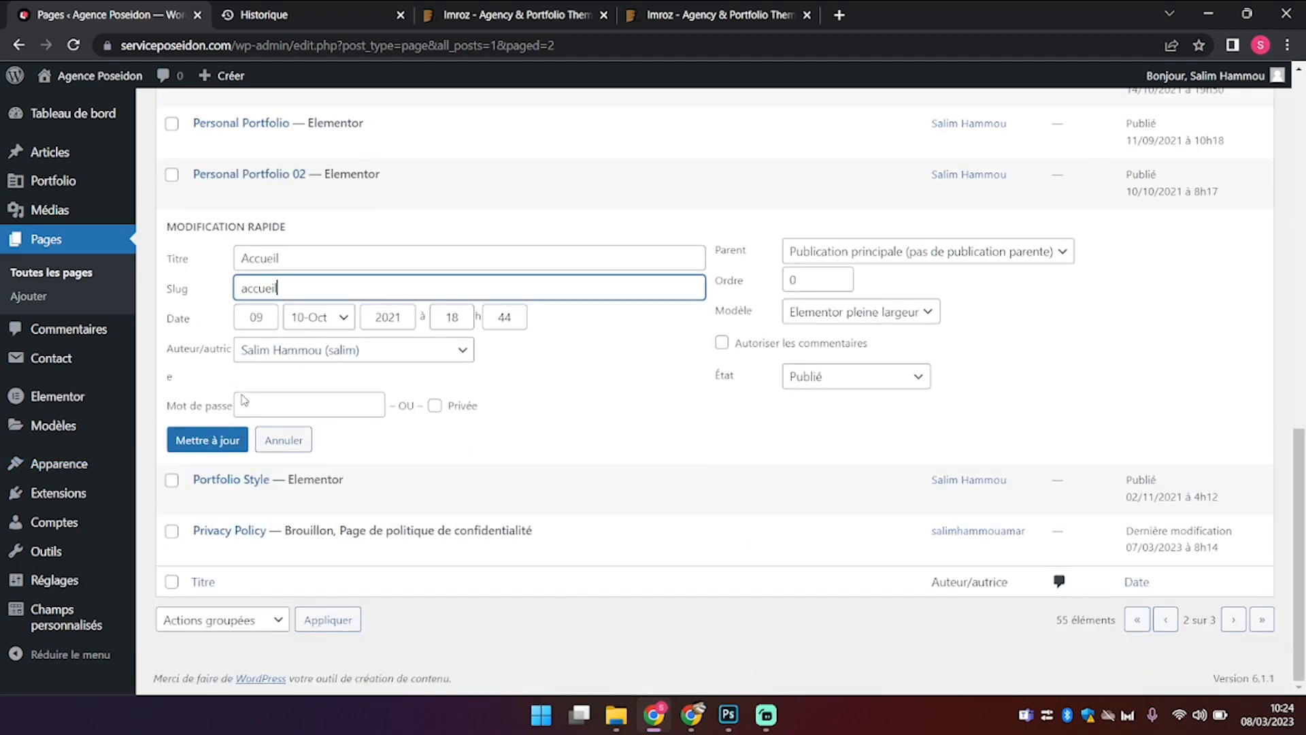
click(227, 440)
Step: Reload all pages from page 1 to see Accueil listed as the Page d'accueil
scroll(223, 439, up, 4)
scroll(221, 439, up, 6)
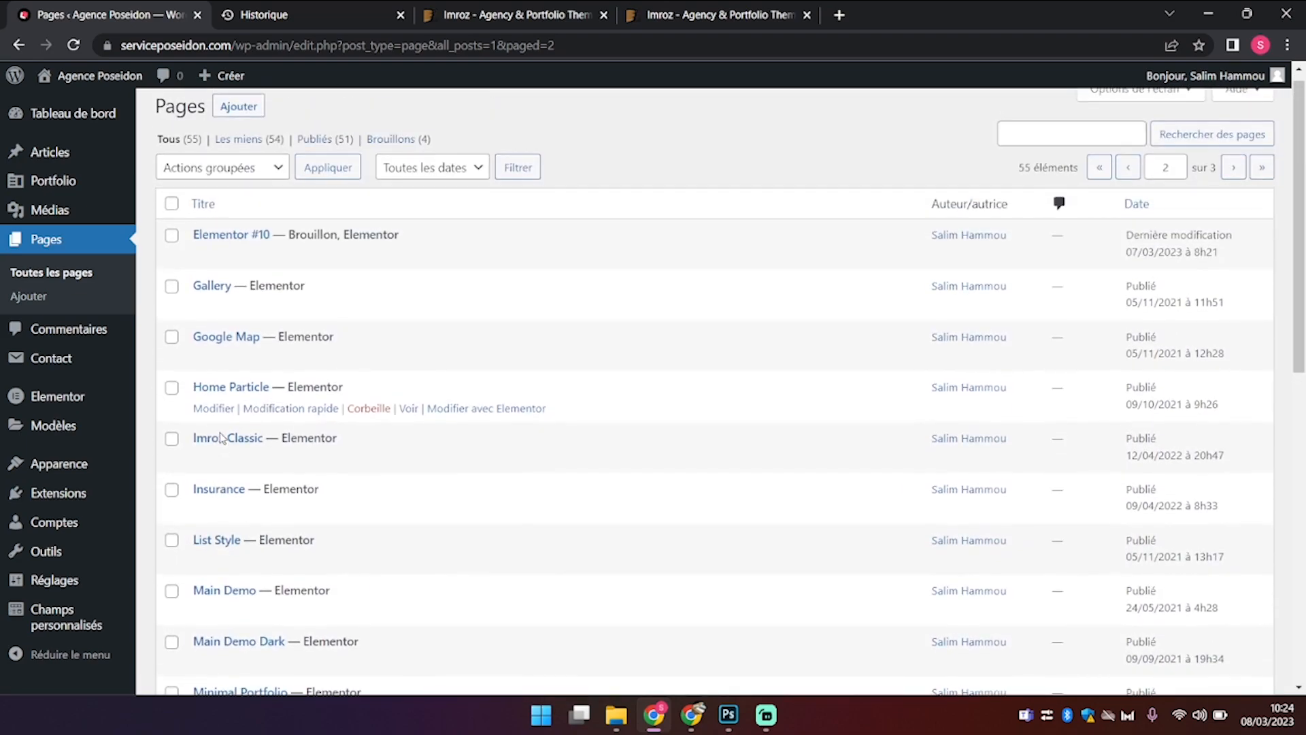
scroll(221, 438, up, 1)
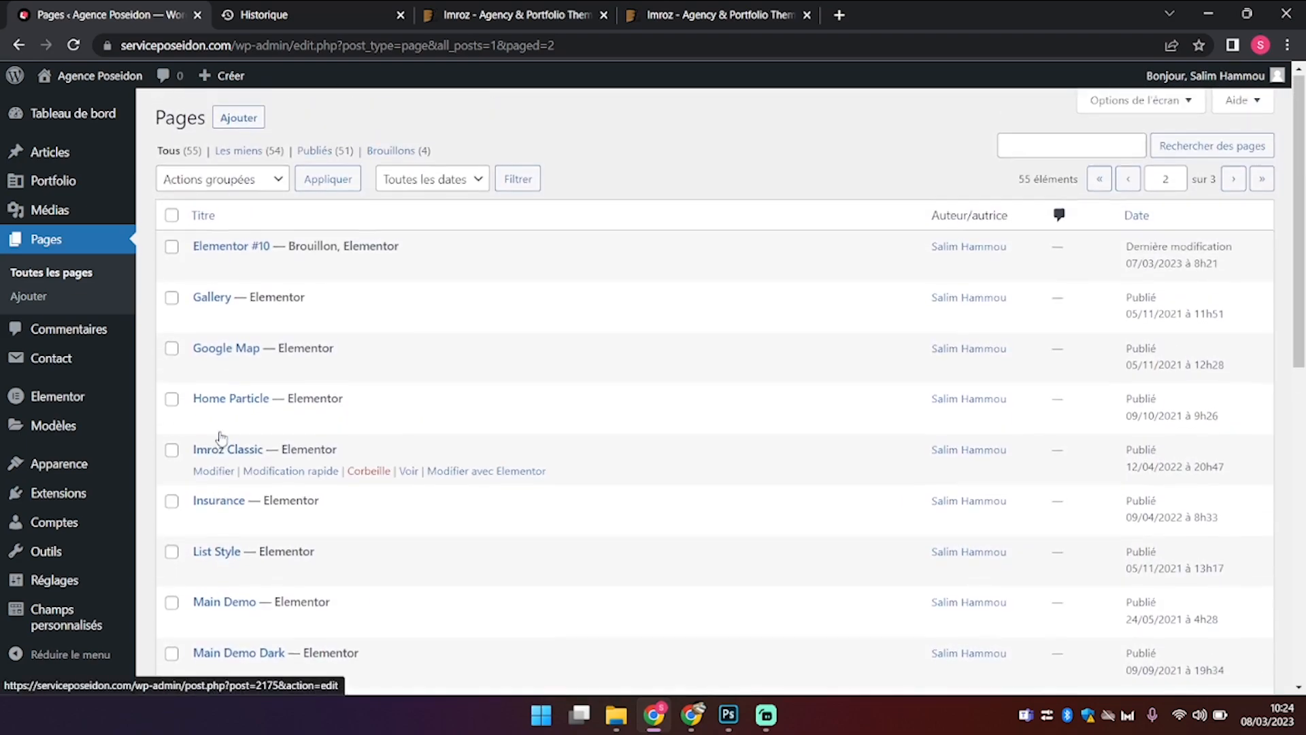
click(164, 154)
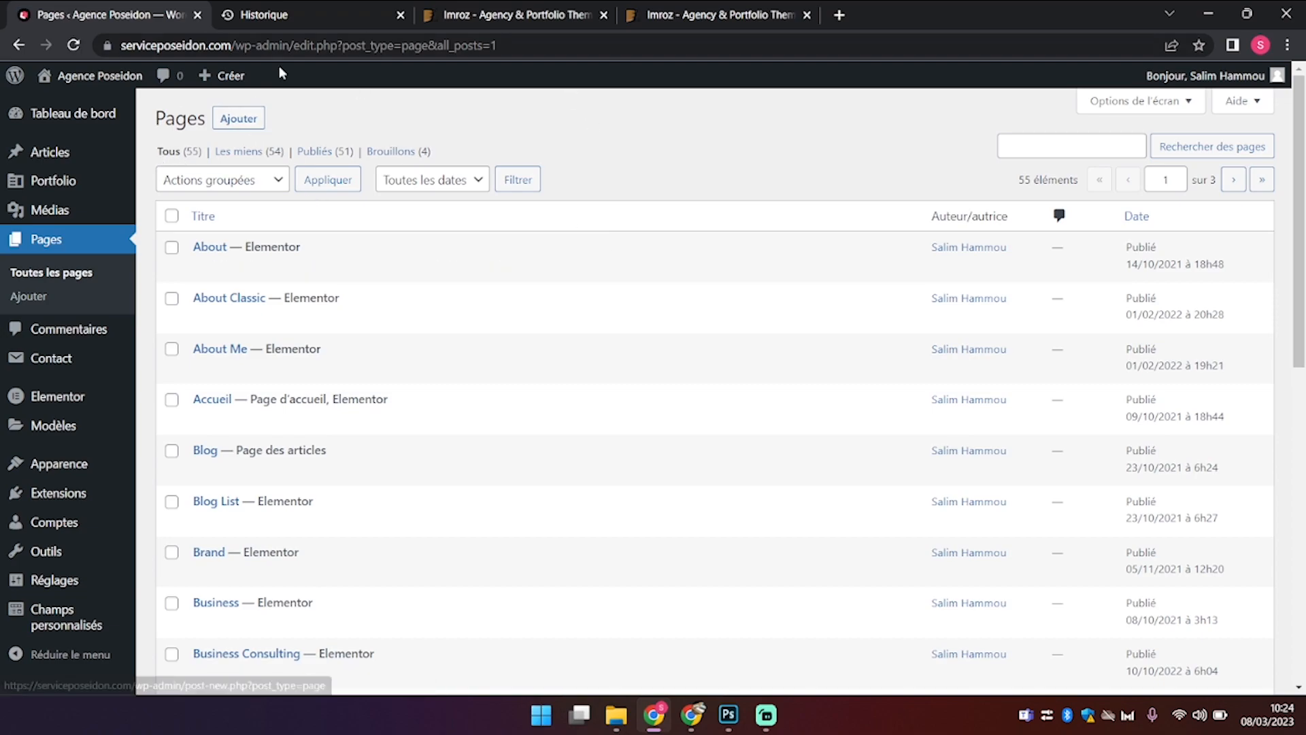
scroll(374, 367, down, 1)
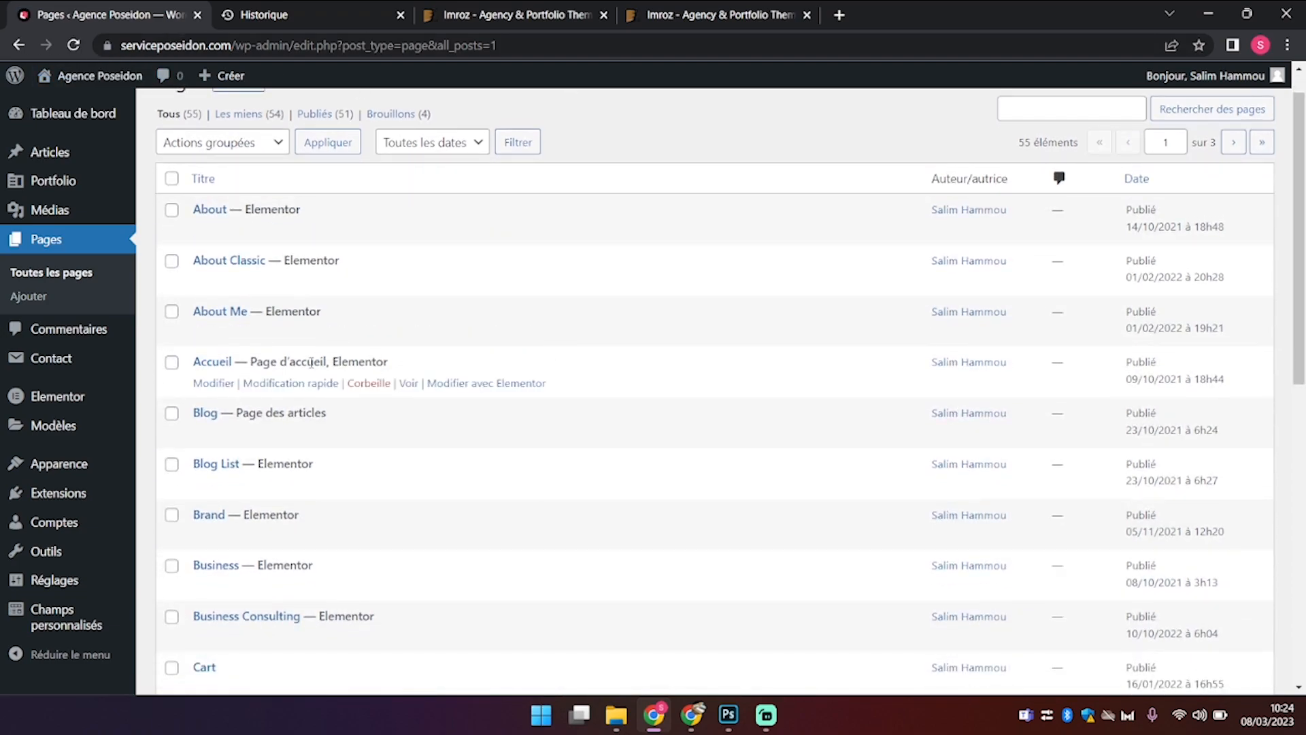
Step: Open Accueil in Elementor in a new tab, move the Navigator aside, then return to Pages
right_click(504, 390)
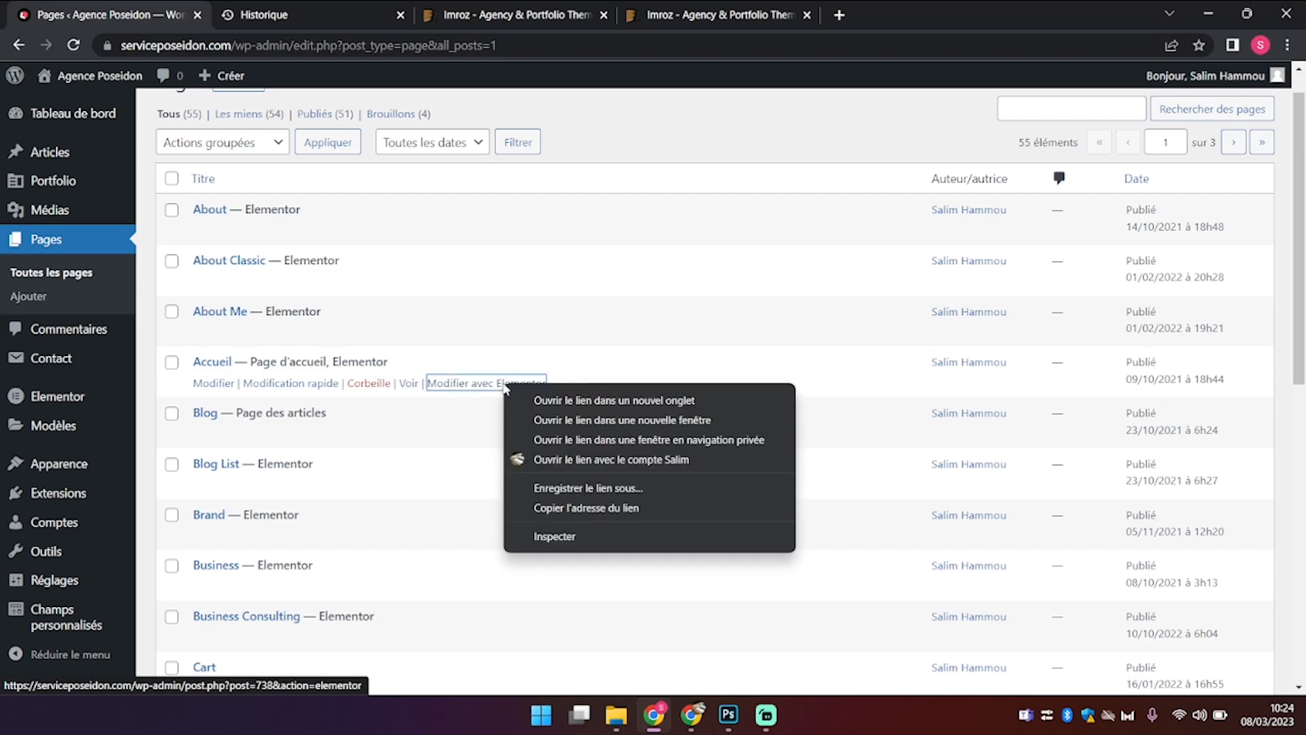
click(555, 401)
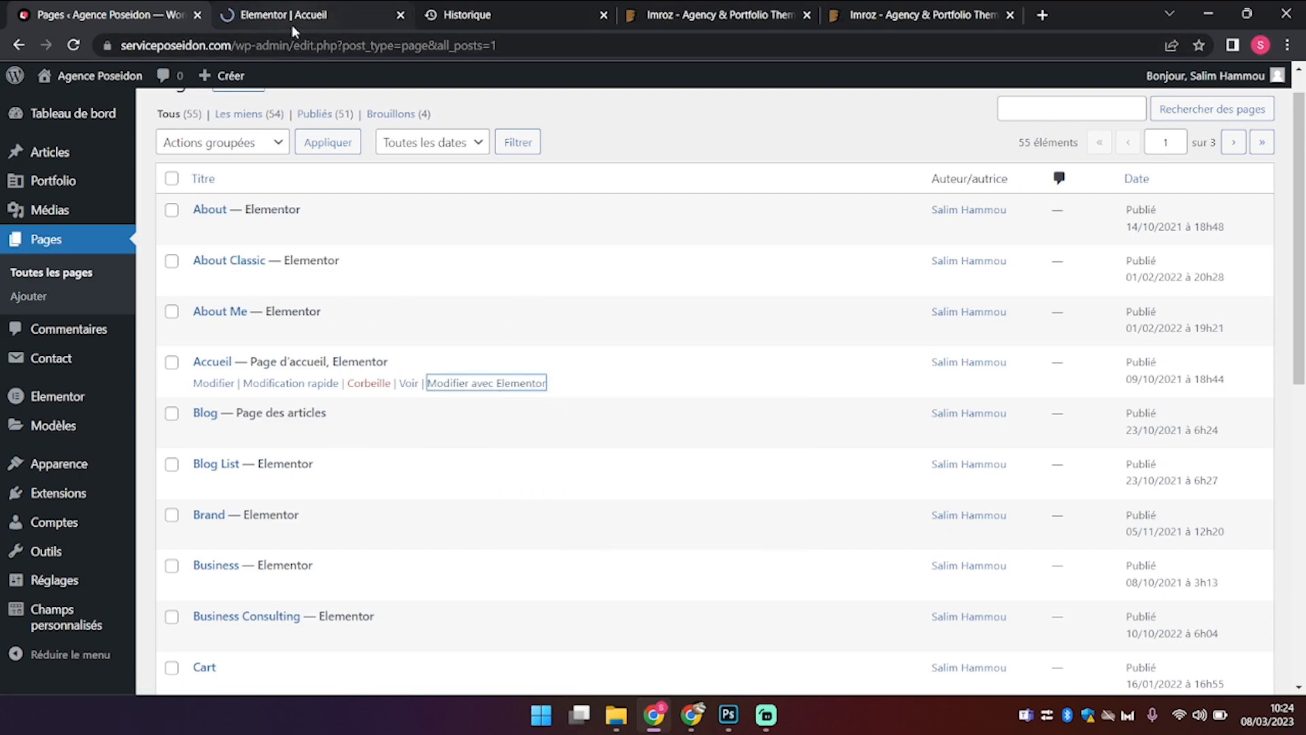
click(291, 24)
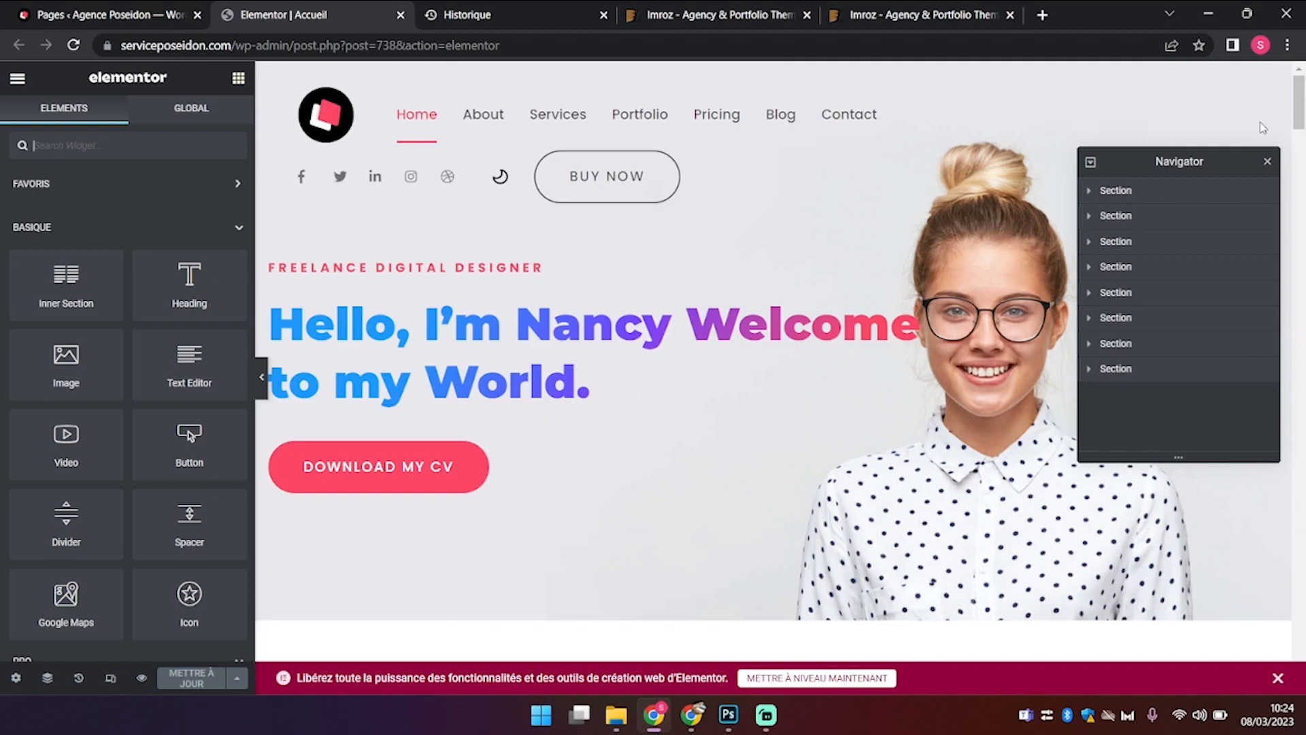
drag(1215, 164, 1197, 221)
click(105, 10)
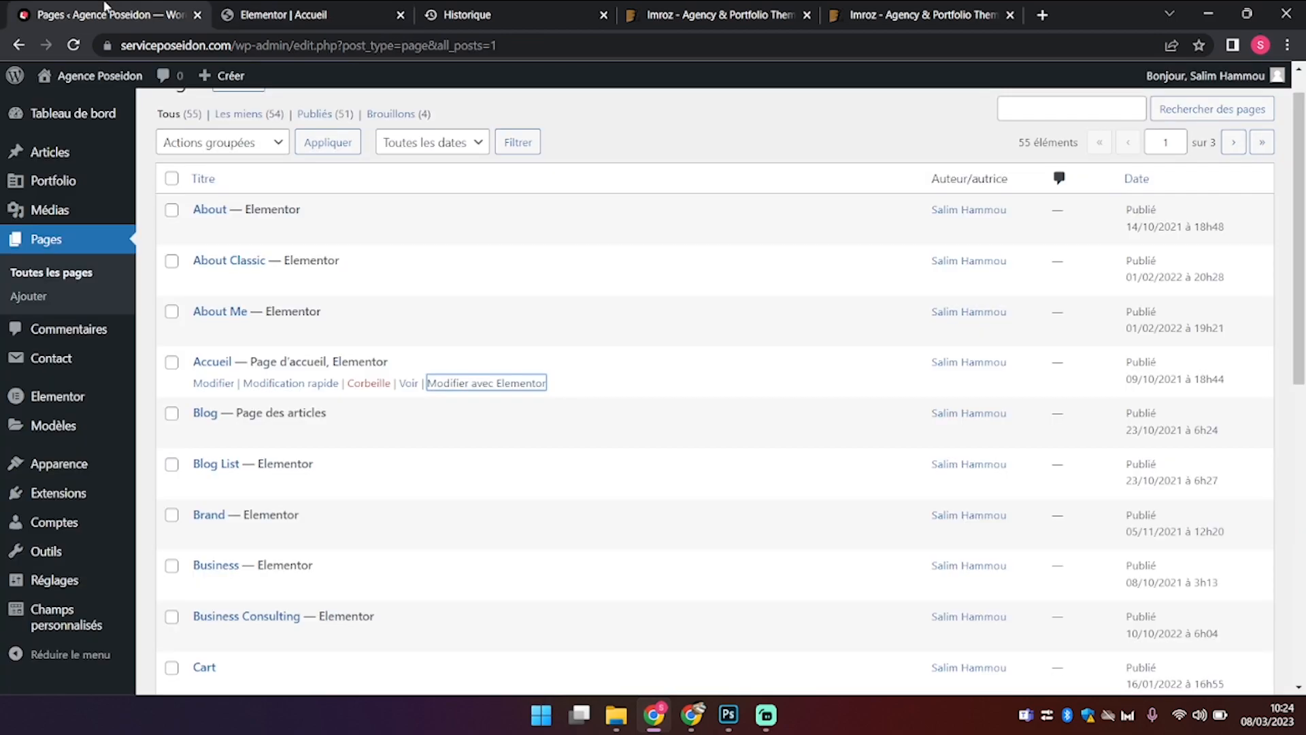
Step: Open the Menus editor and look over the Creative Agency Landing menu items
mouse_move(68, 469)
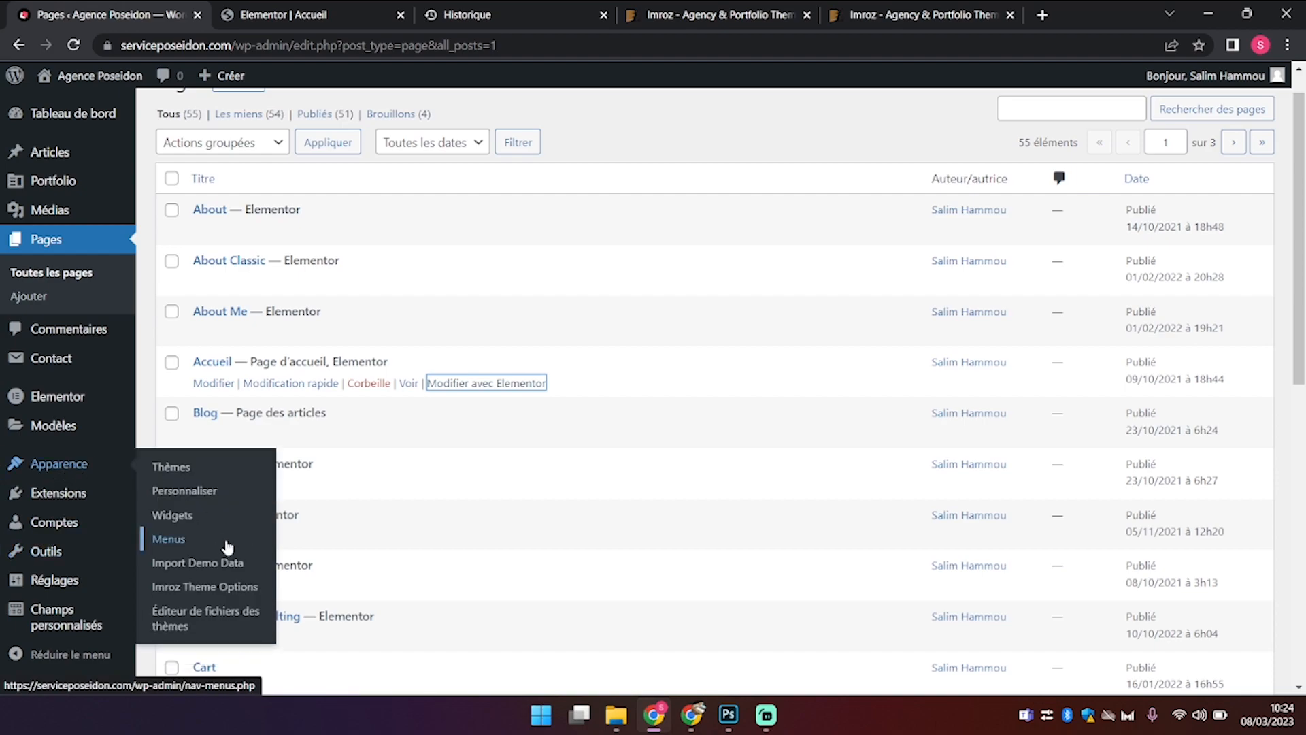
click(182, 541)
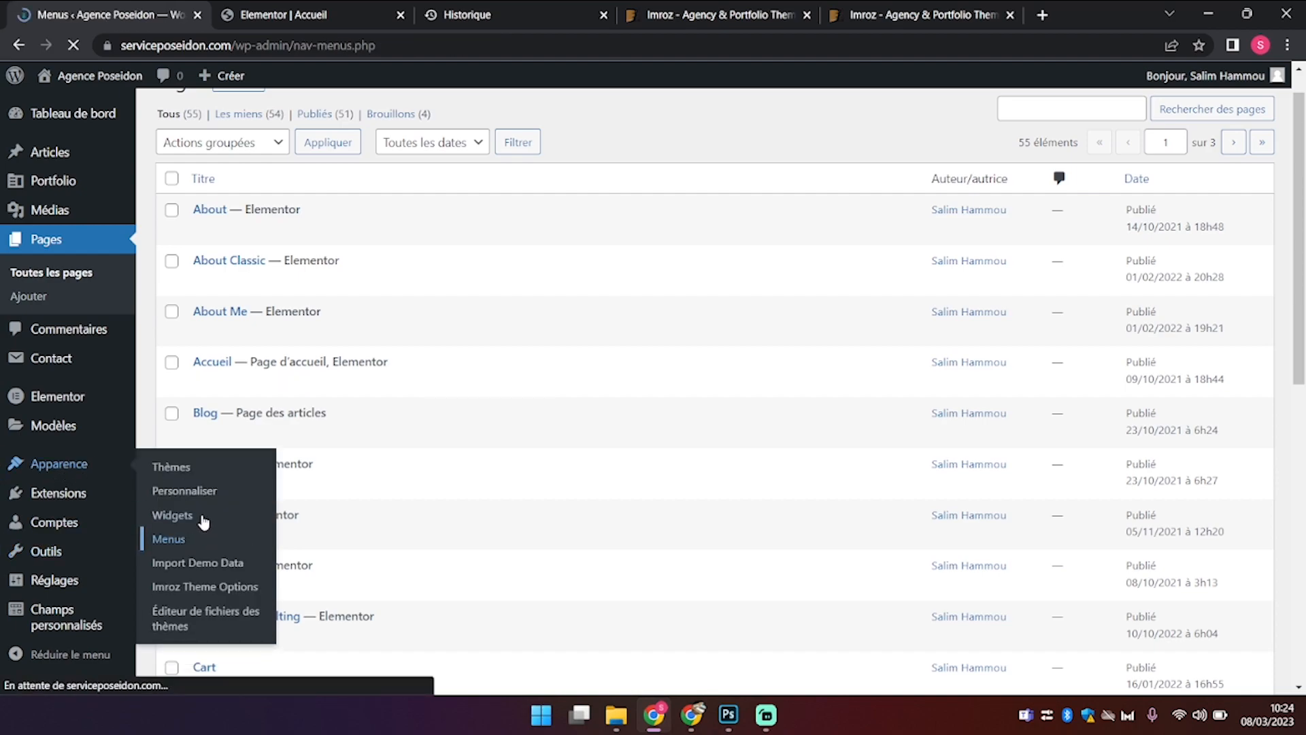
scroll(407, 353, down, 2)
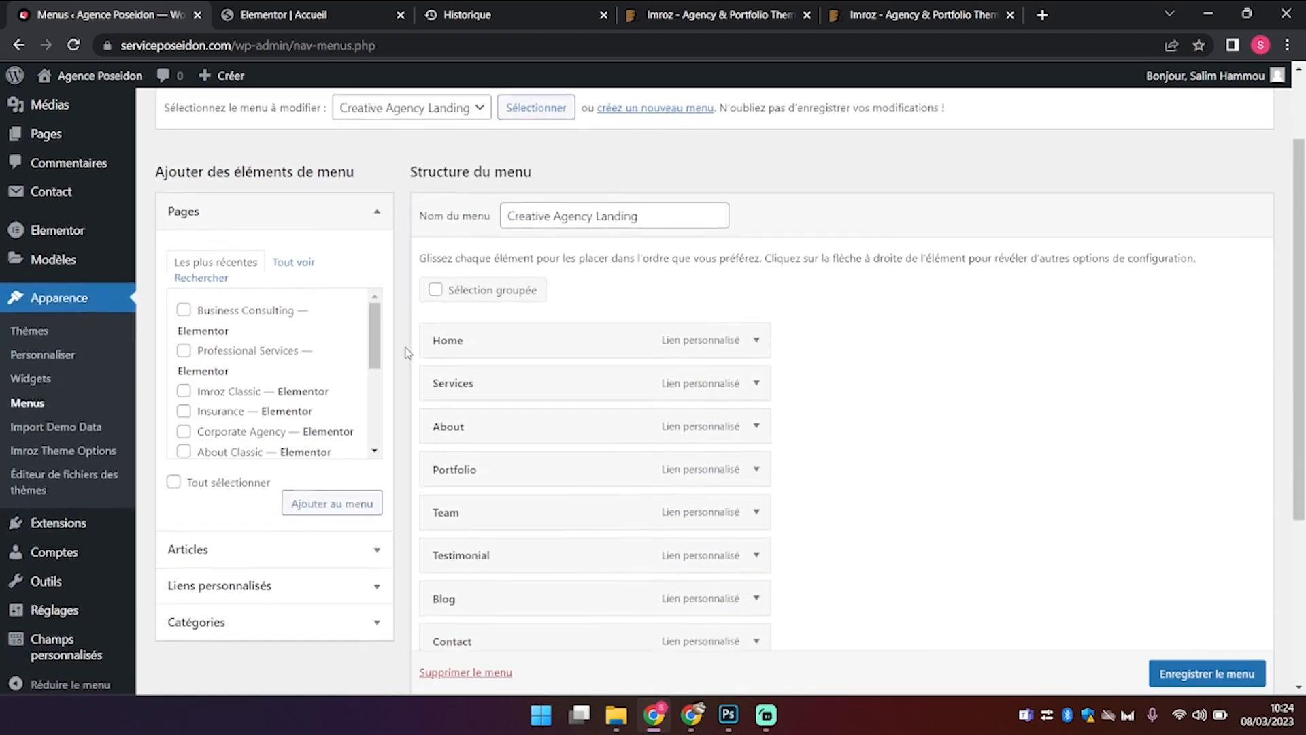
scroll(406, 352, down, 1)
scroll(406, 352, up, 3)
scroll(407, 353, down, 6)
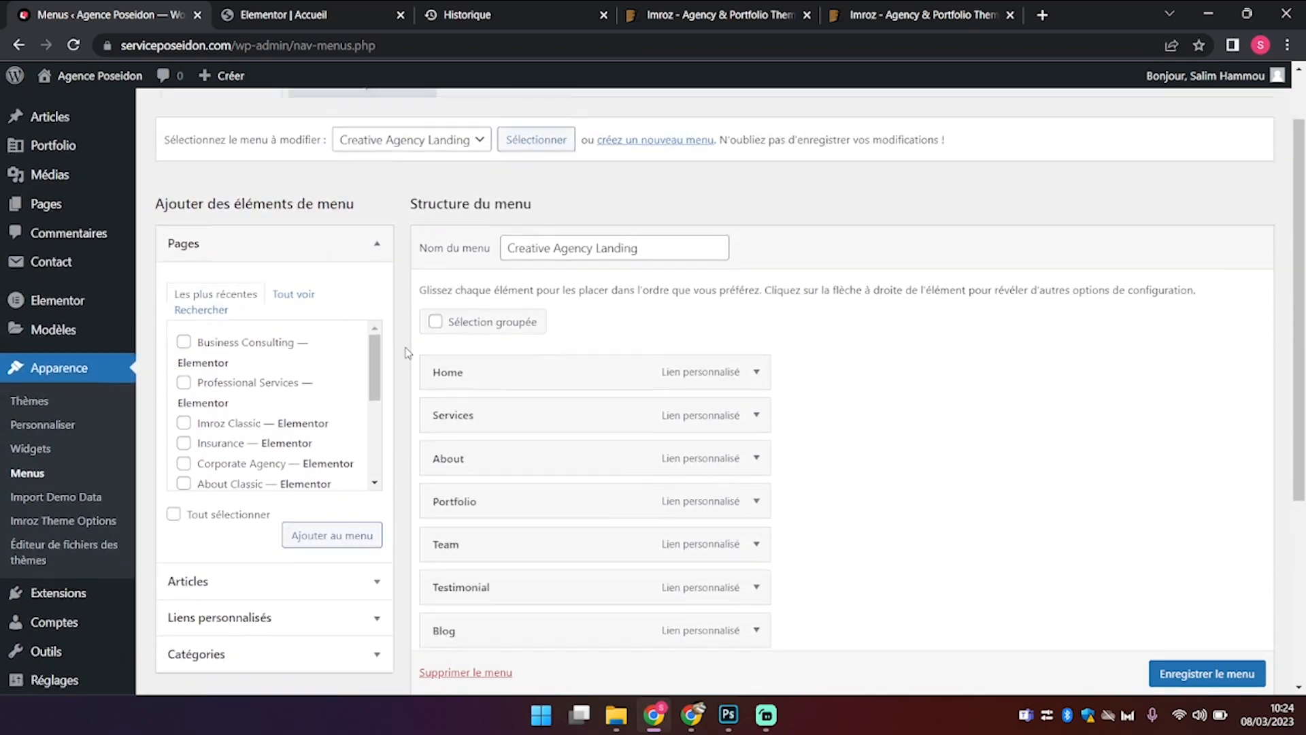
scroll(407, 352, up, 2)
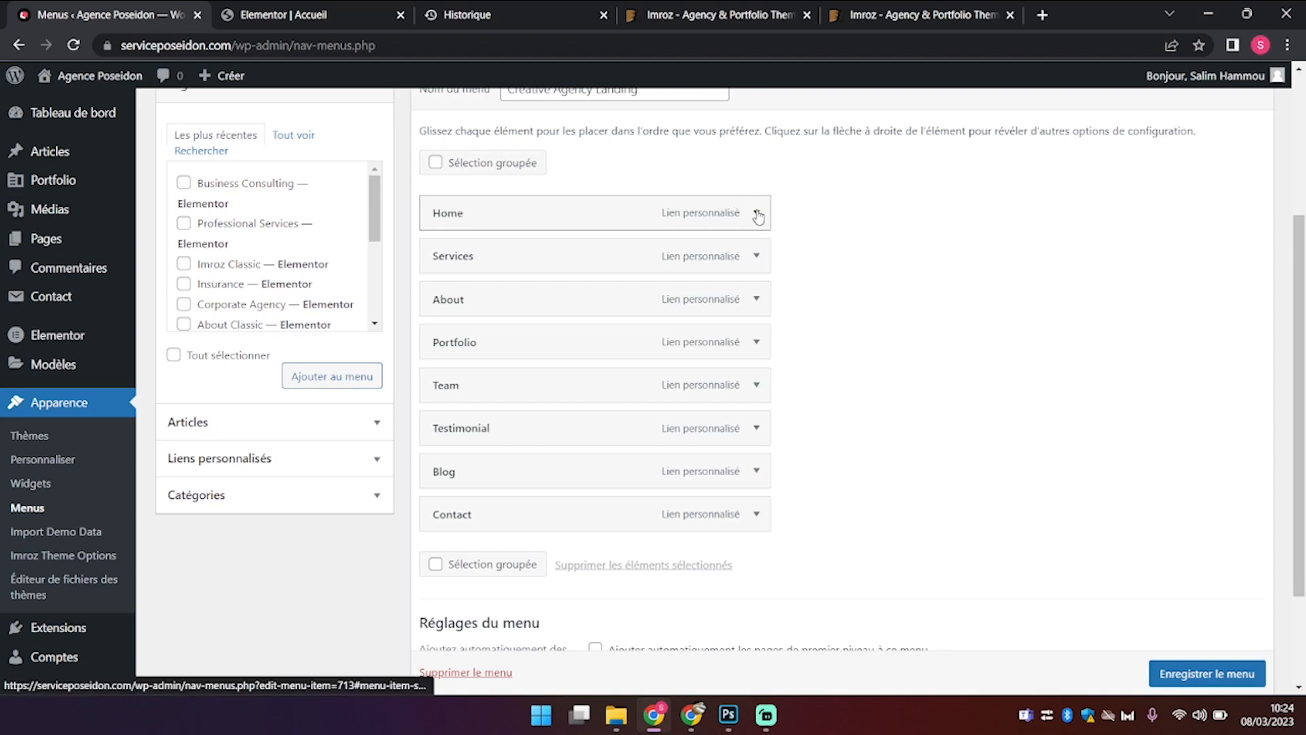
Step: Relabel Home as Accueil and About as Informations, leaving Services unchanged
click(756, 214)
click(502, 270)
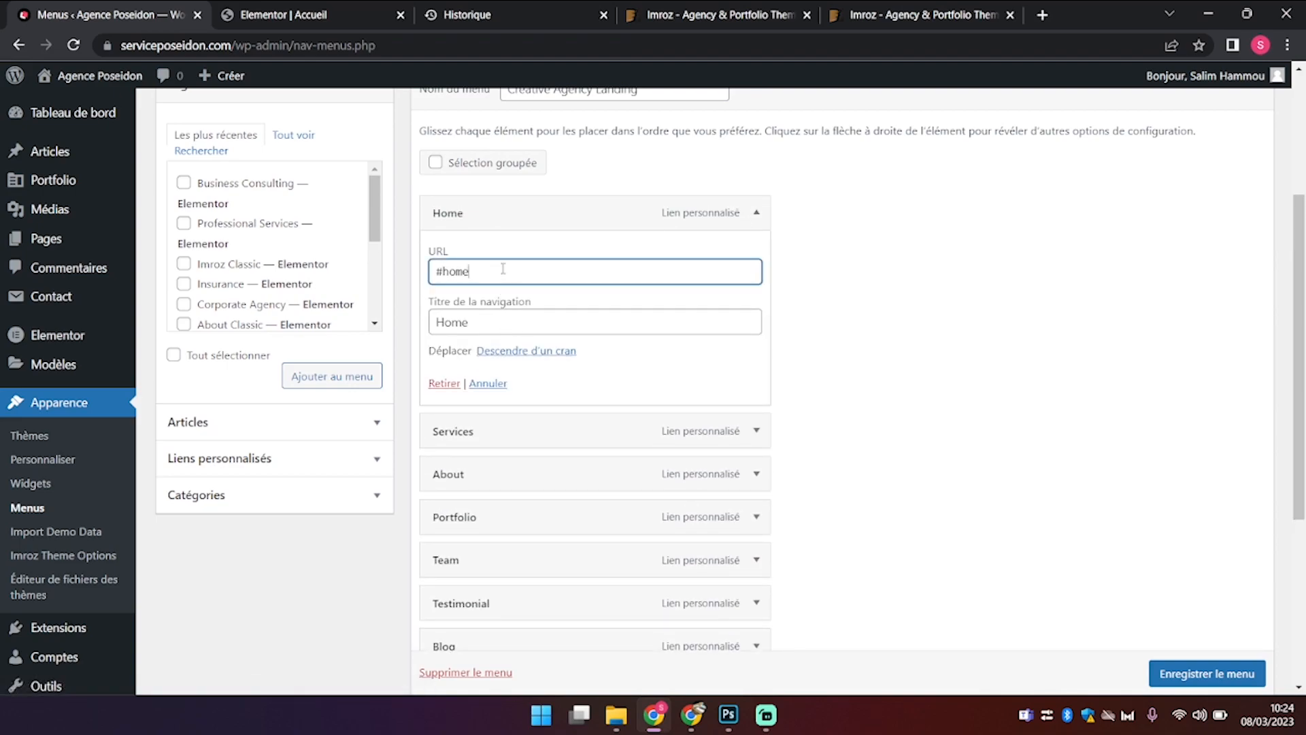
double_click(480, 318)
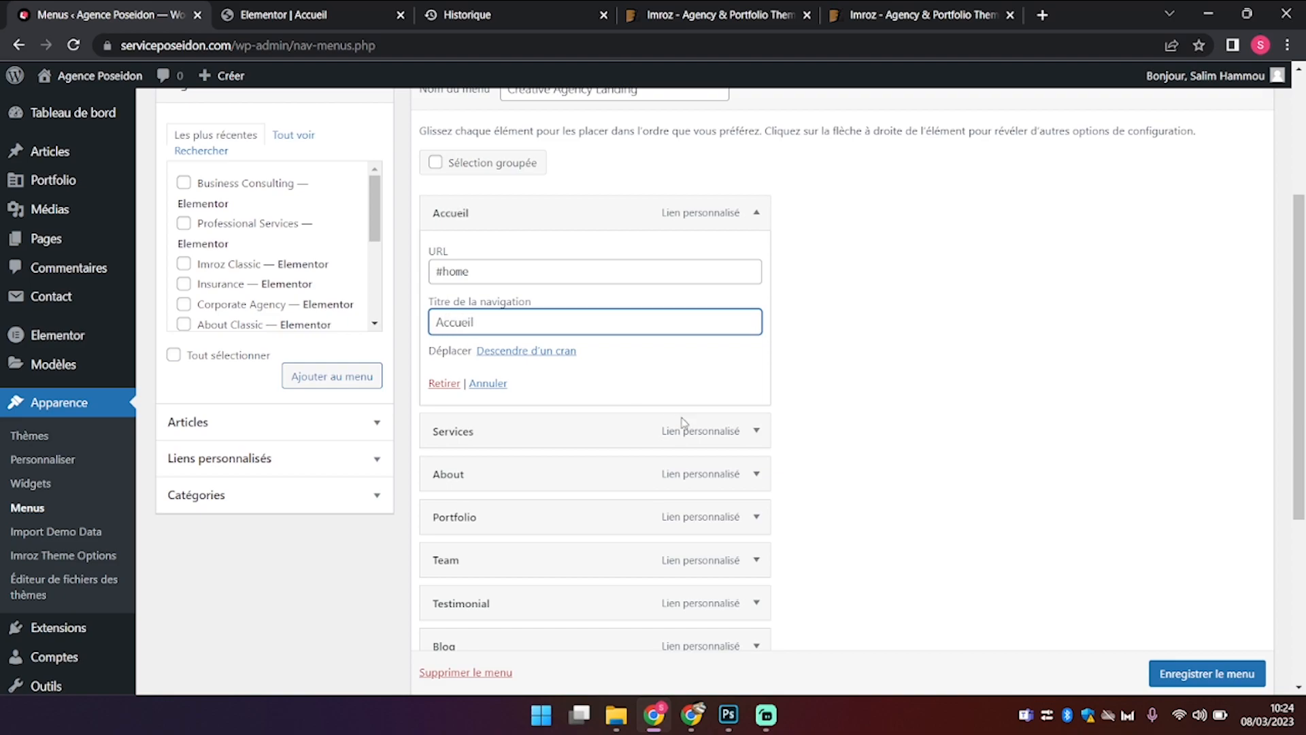
click(755, 430)
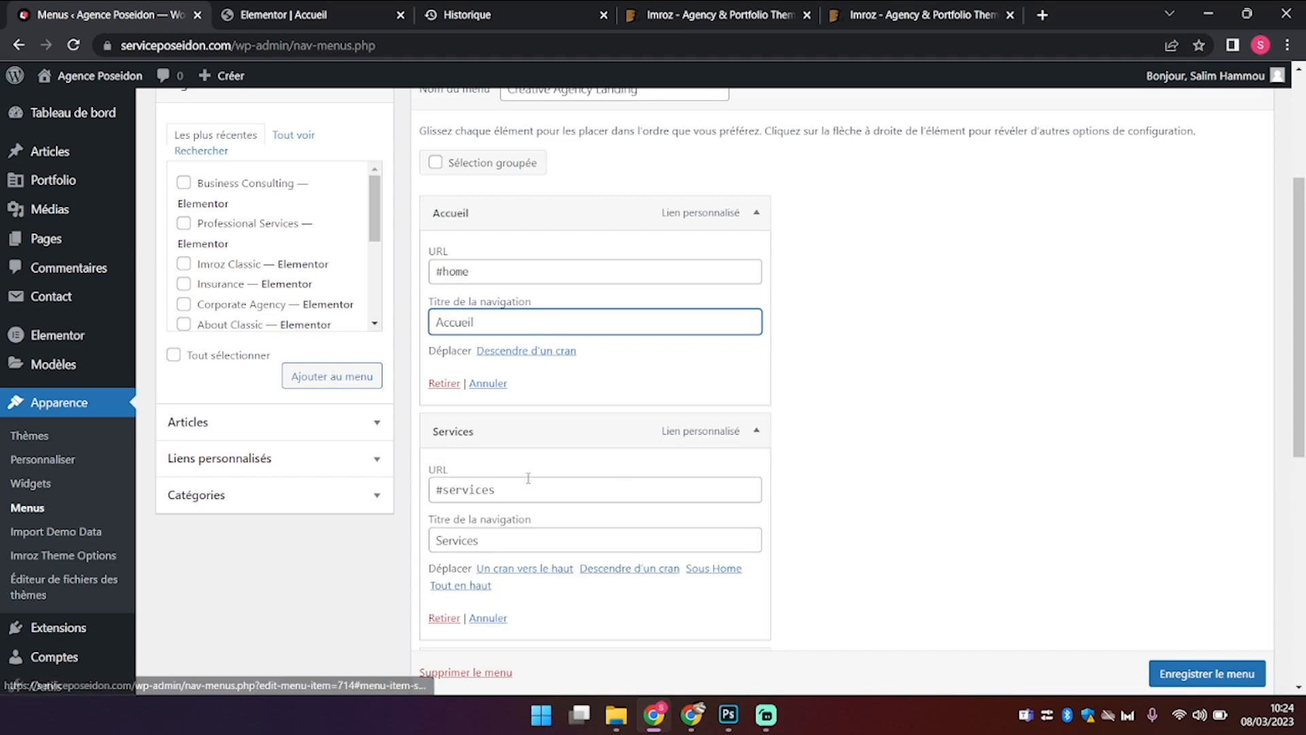
scroll(528, 478, down, 2)
double_click(469, 401)
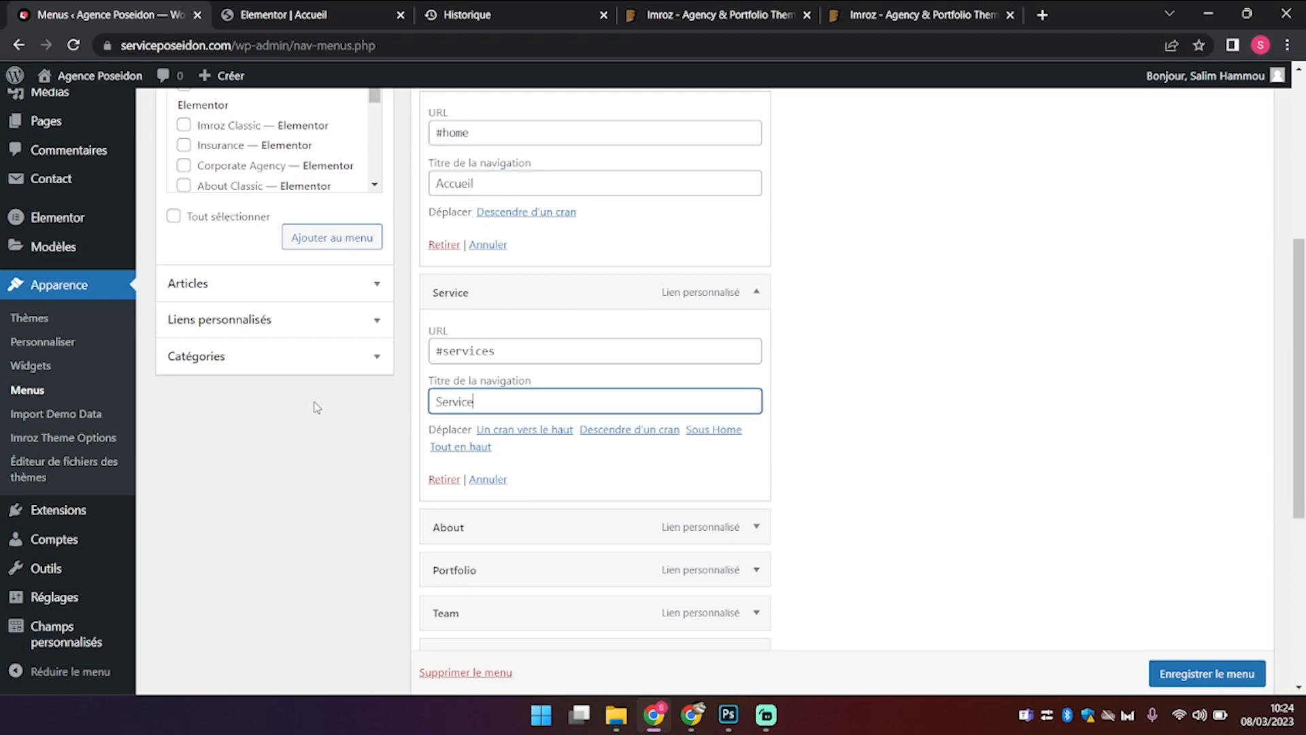
scroll(315, 407, down, 2)
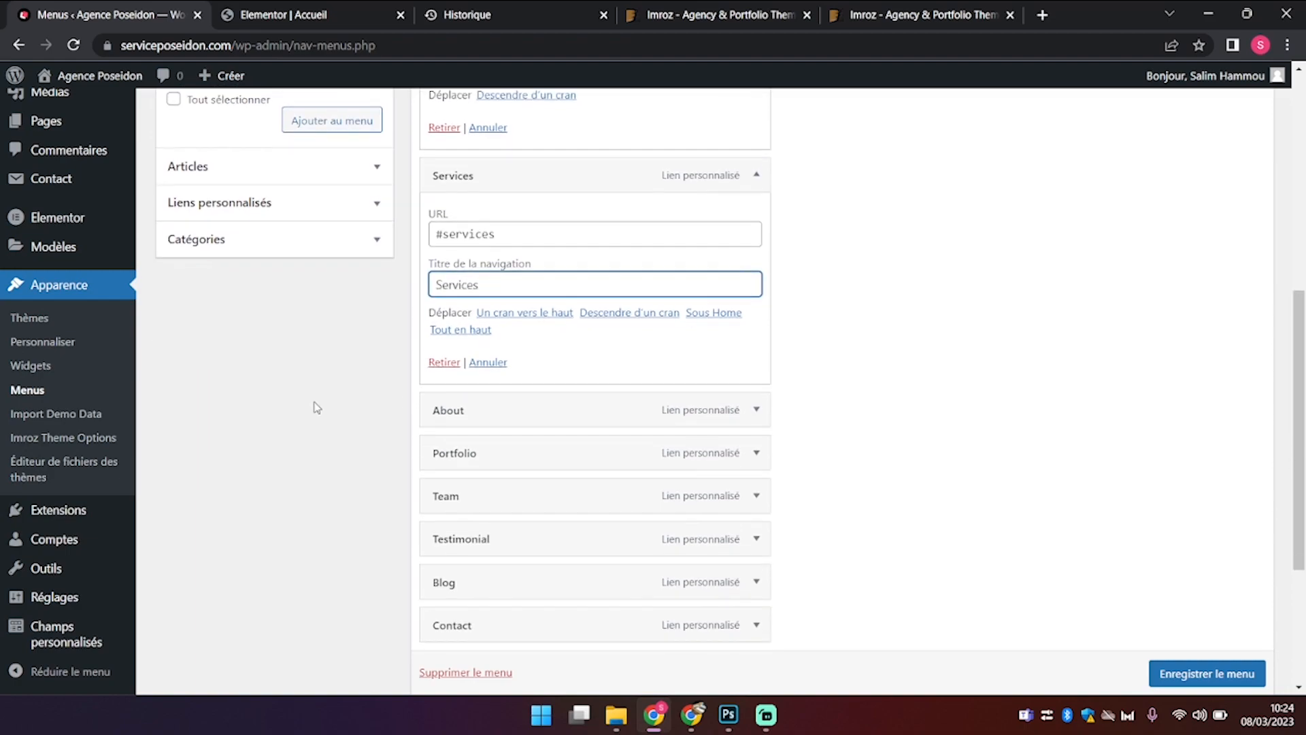
click(755, 410)
double_click(482, 528)
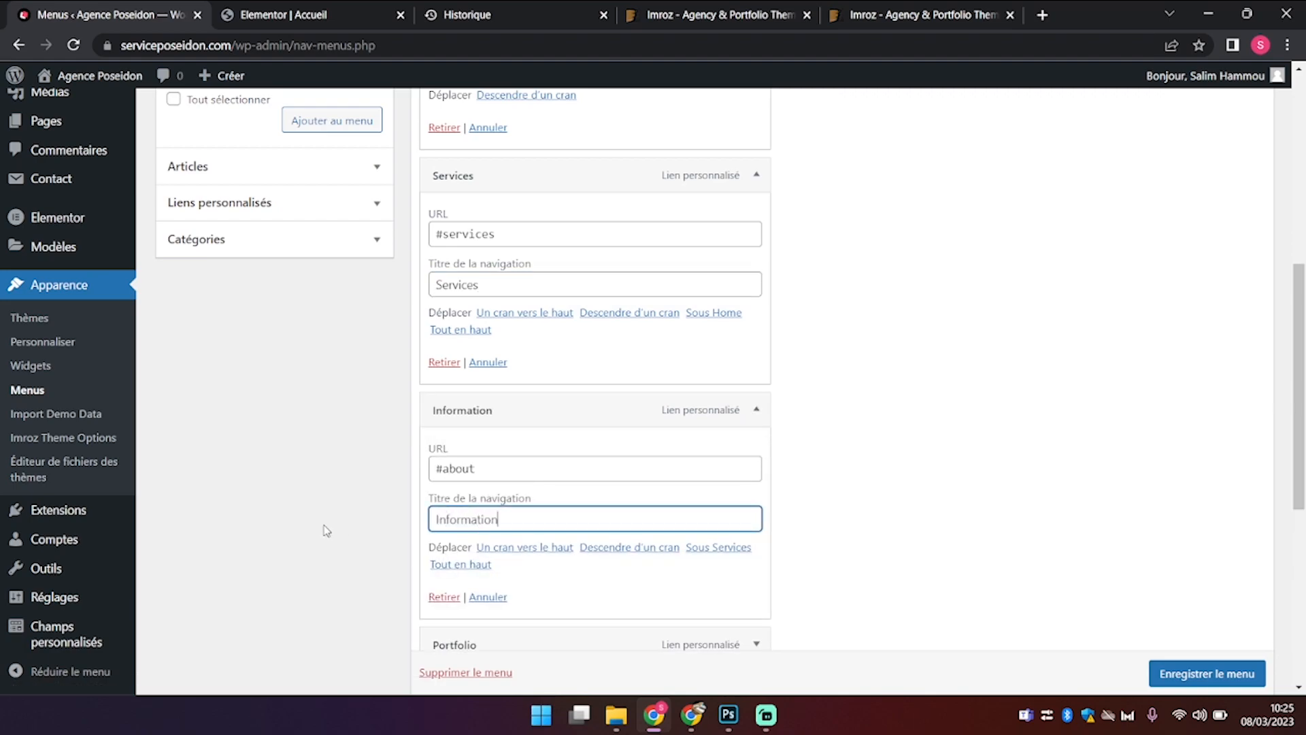
scroll(325, 530, down, 4)
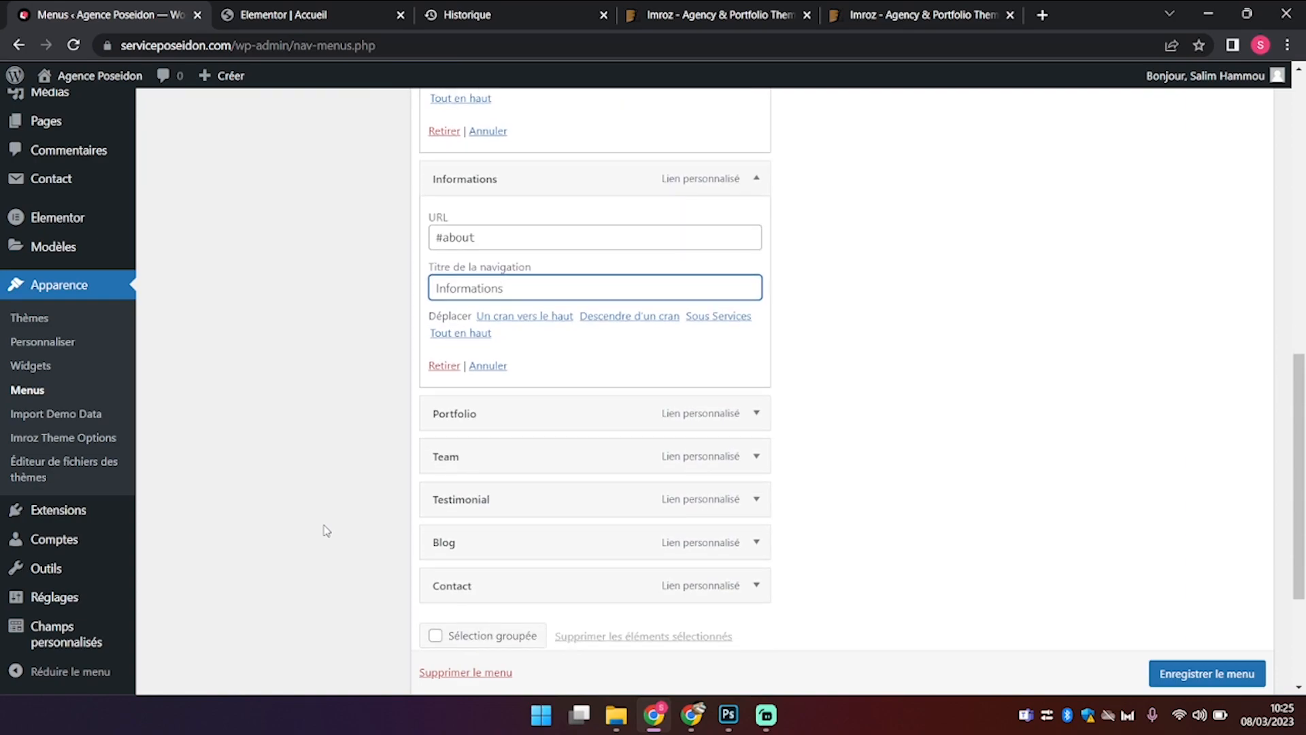
click(758, 415)
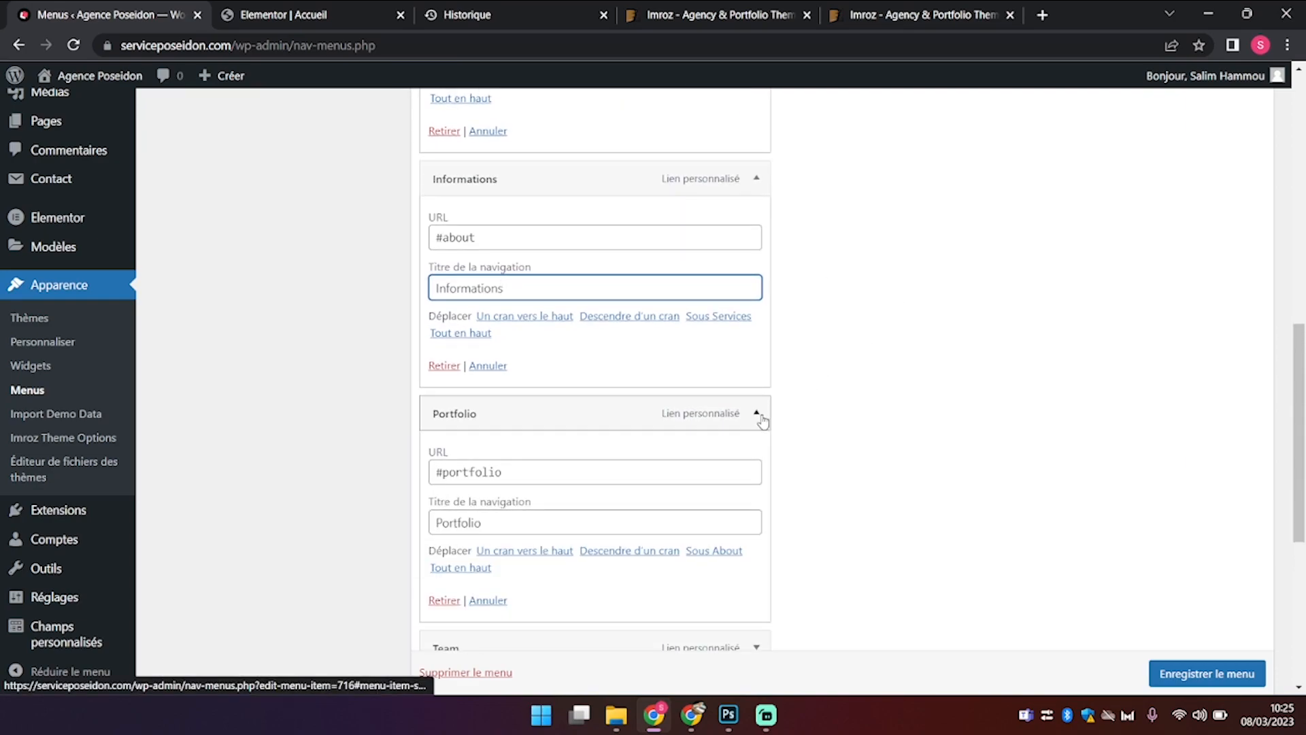
Step: Remove the Portfolio, Team, Testimonial and Blog items from the menu
click(449, 601)
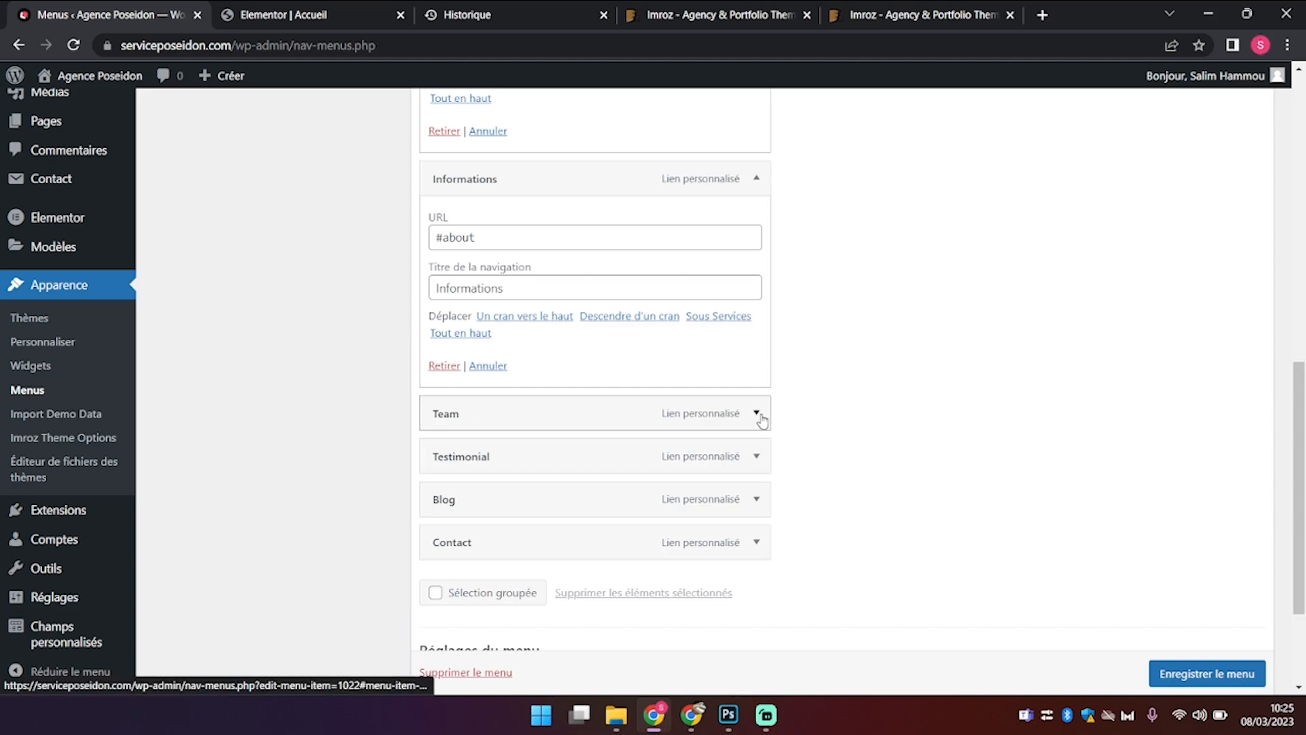
click(757, 414)
click(444, 600)
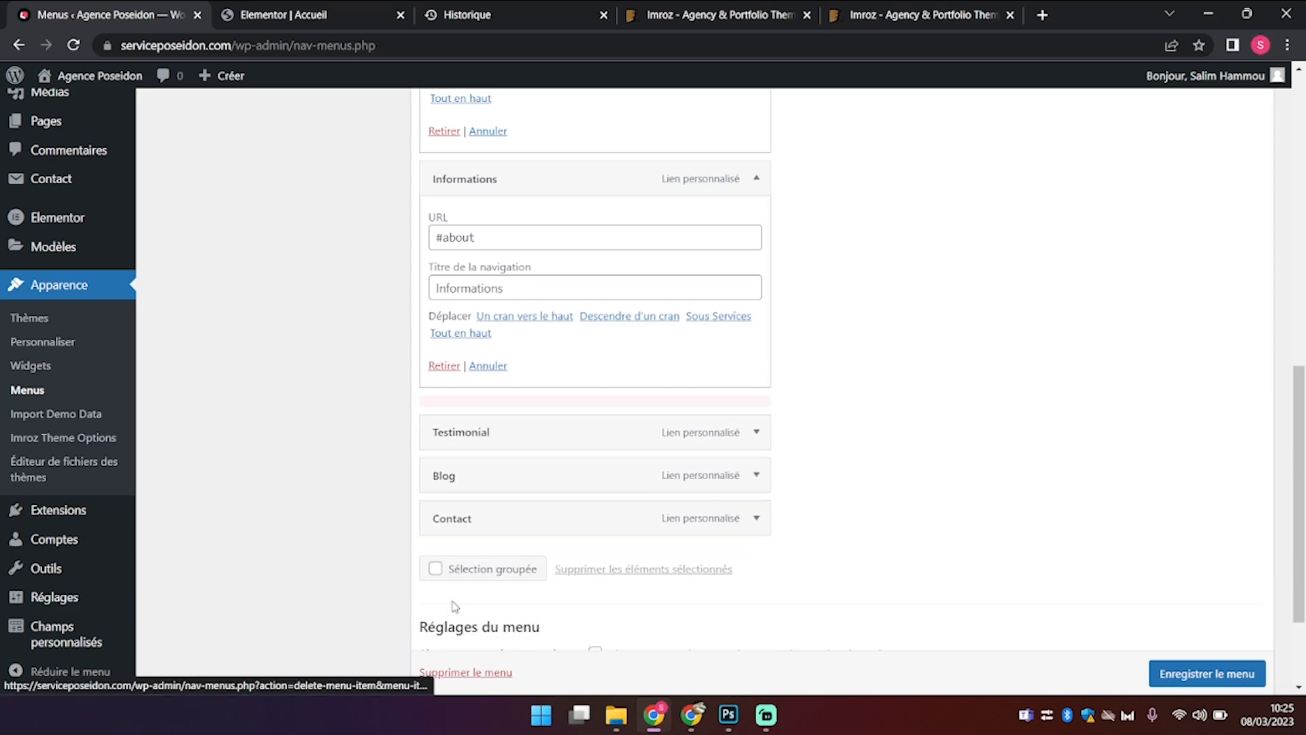
click(756, 413)
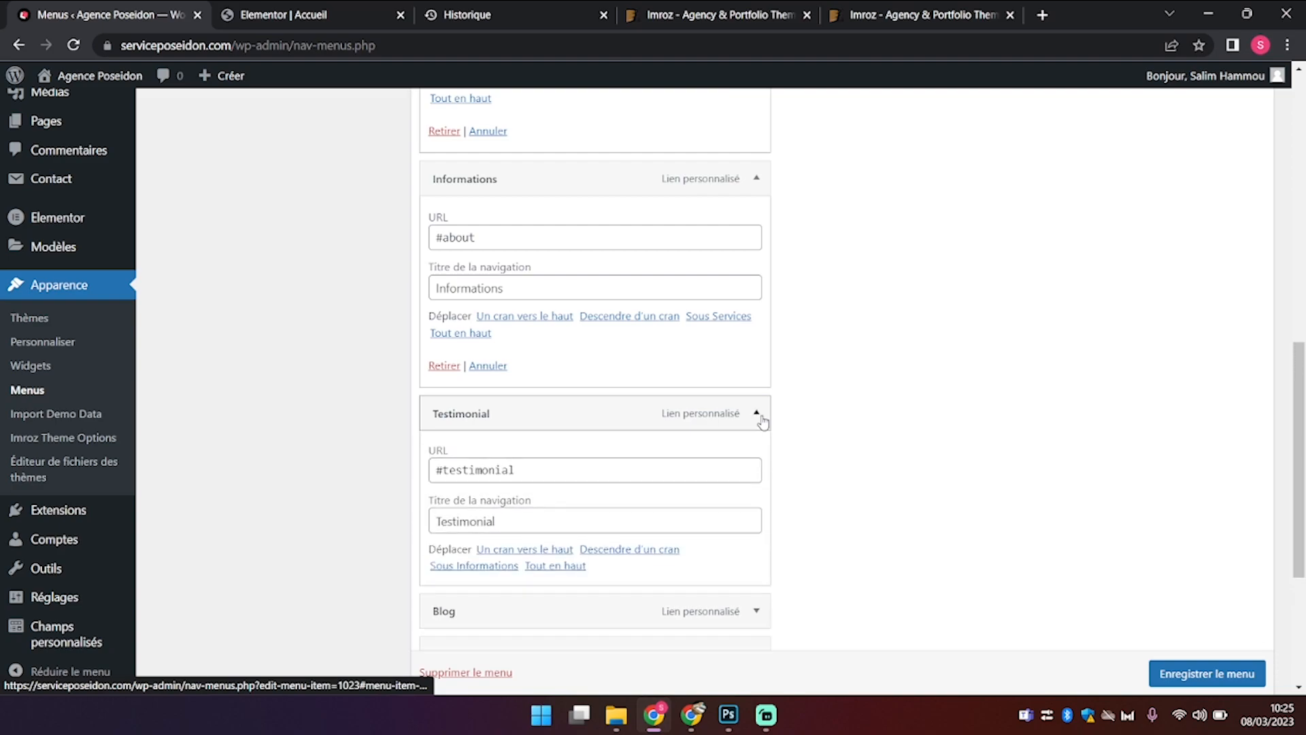
click(444, 600)
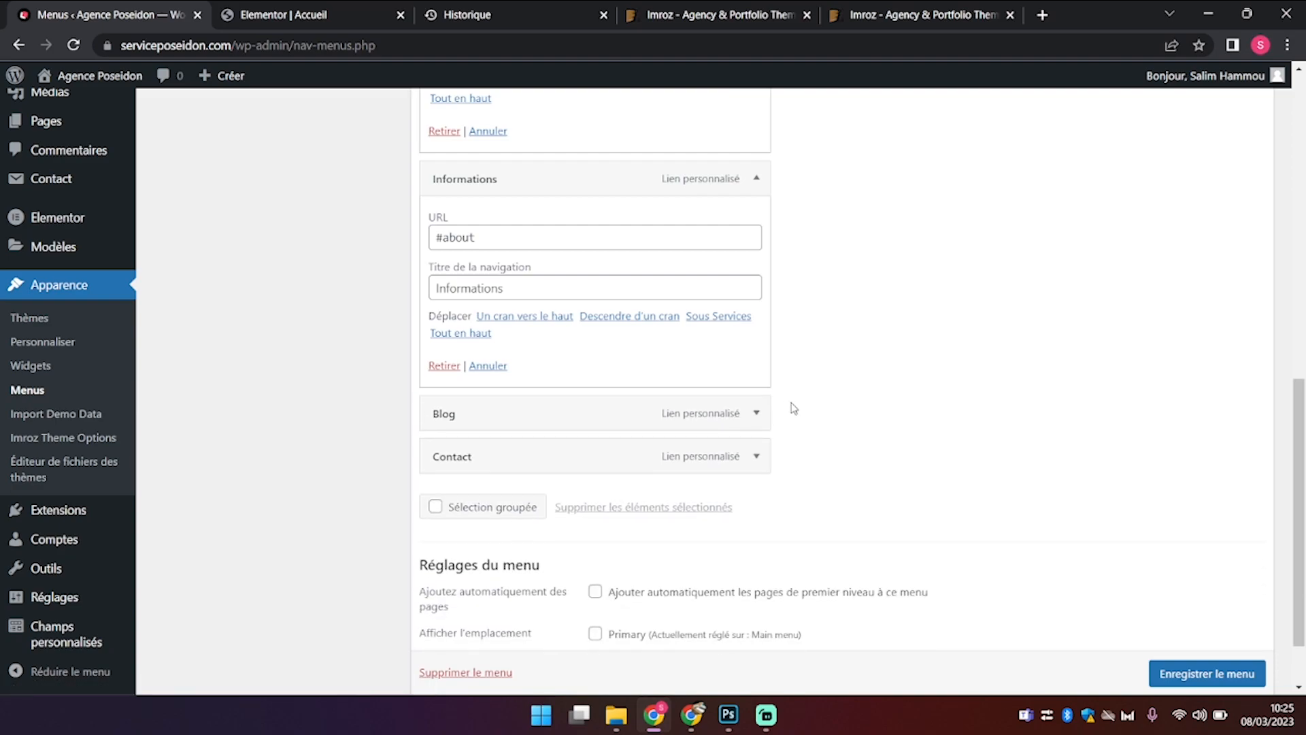
click(757, 413)
click(444, 599)
click(757, 412)
click(757, 412)
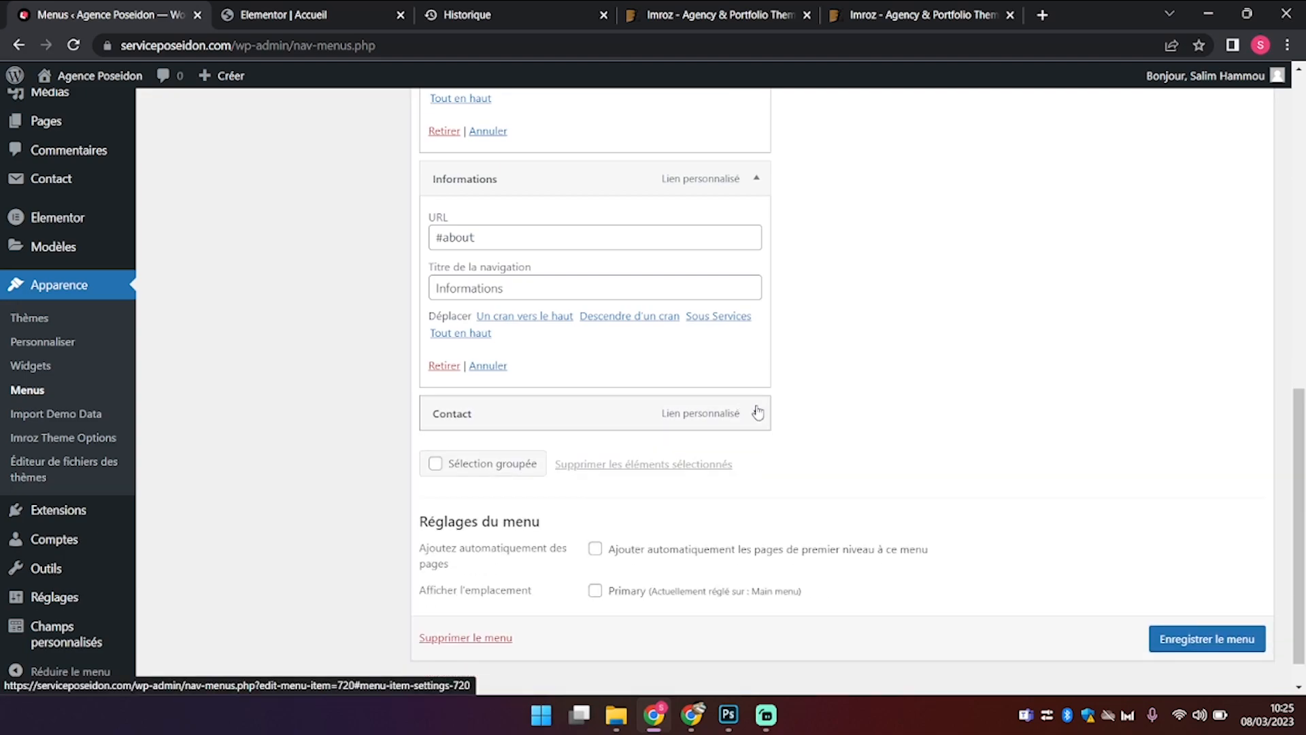
Step: Save the menu and reload the Accueil editor in Elementor
click(1206, 637)
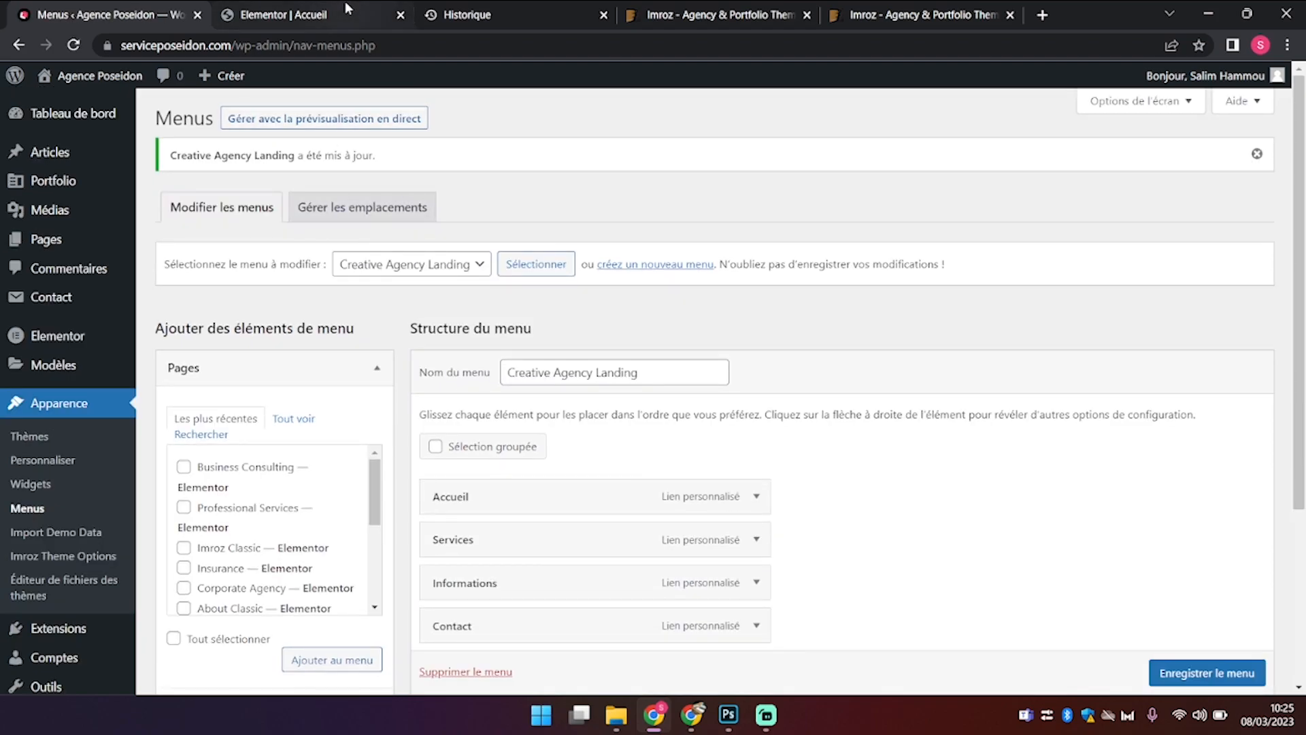
click(347, 8)
key(F5)
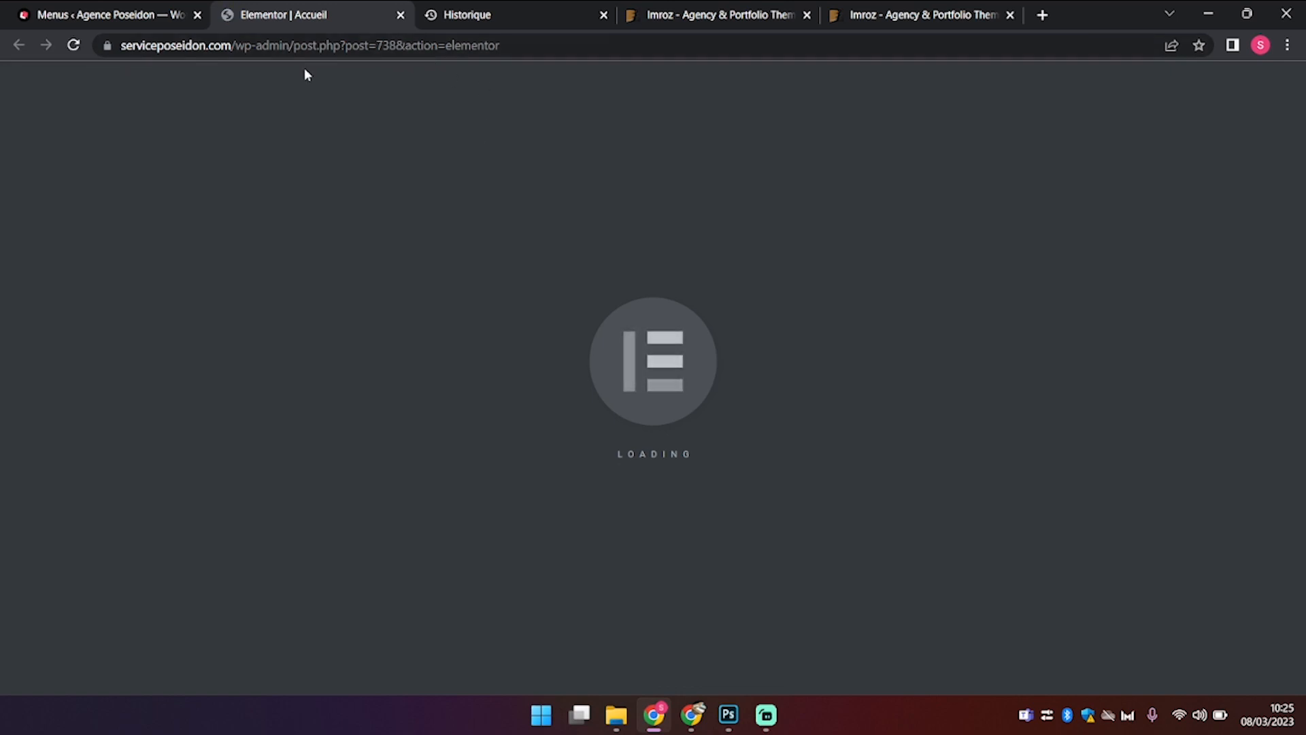
Step: Open the live Agence Poseidon site in a new tab from the admin bar link
click(145, 17)
mouse_move(119, 80)
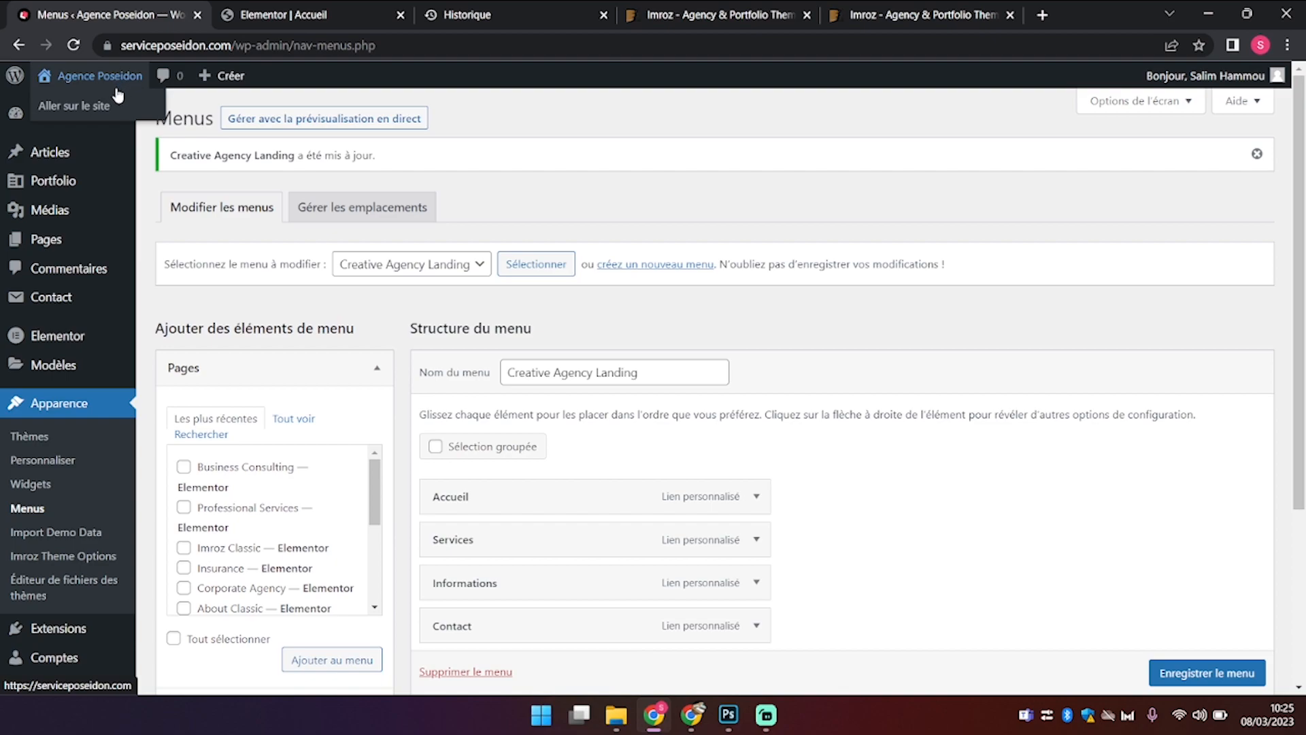
right_click(92, 102)
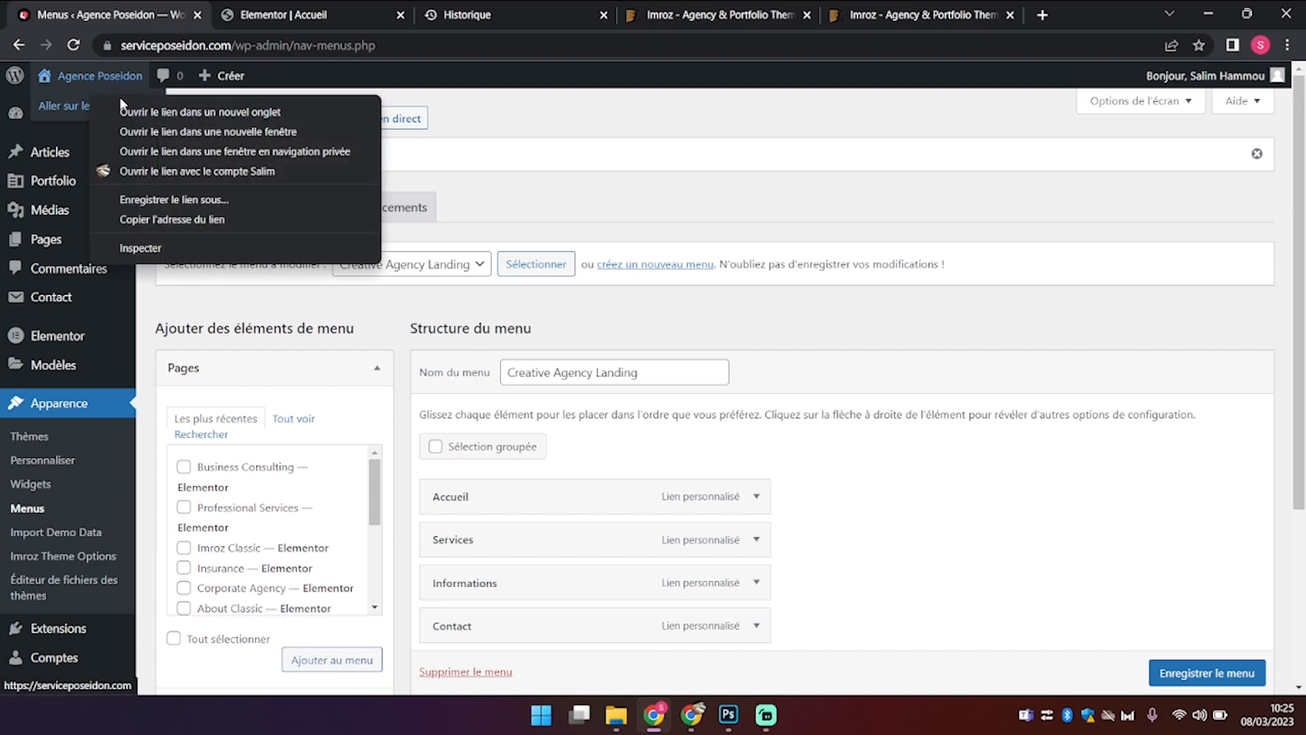
click(126, 107)
click(468, 14)
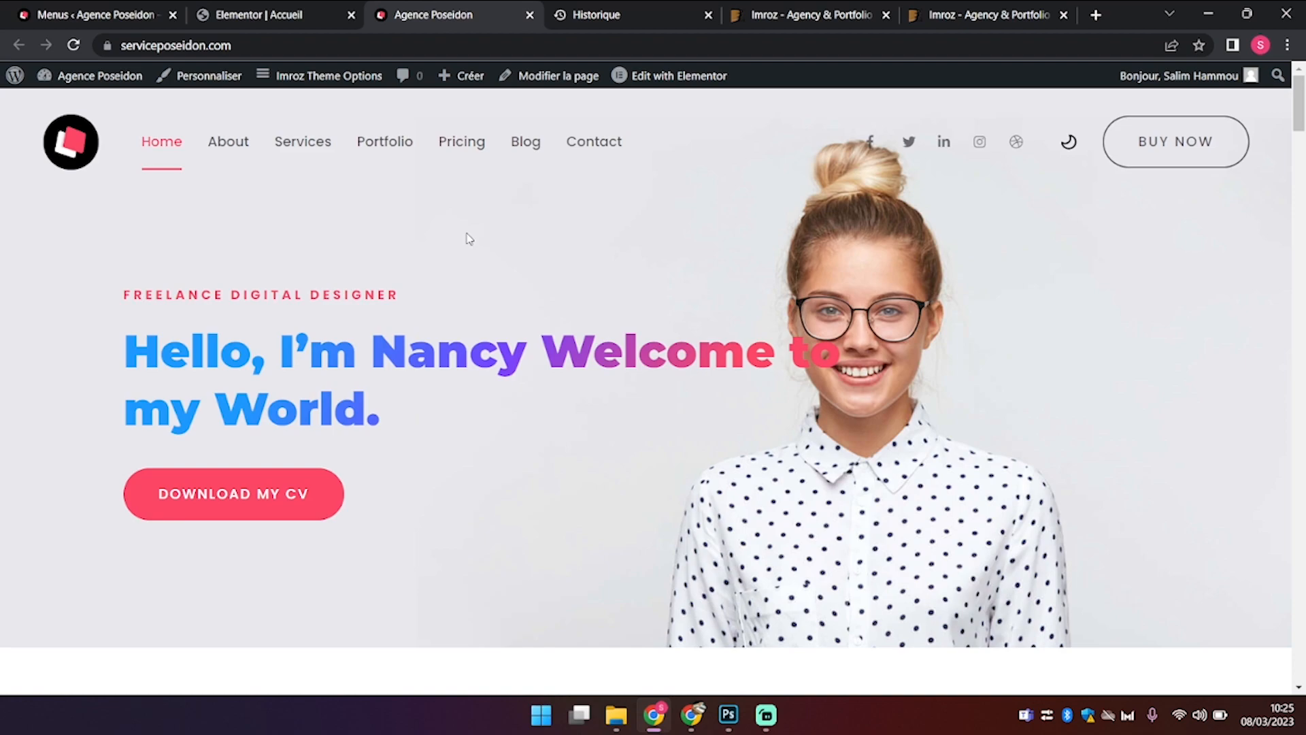
Step: Glance over the live homepage, then go back to the Menus editor
scroll(469, 238, down, 2)
scroll(469, 239, up, 2)
click(140, 14)
scroll(811, 363, down, 2)
scroll(811, 363, down, 2)
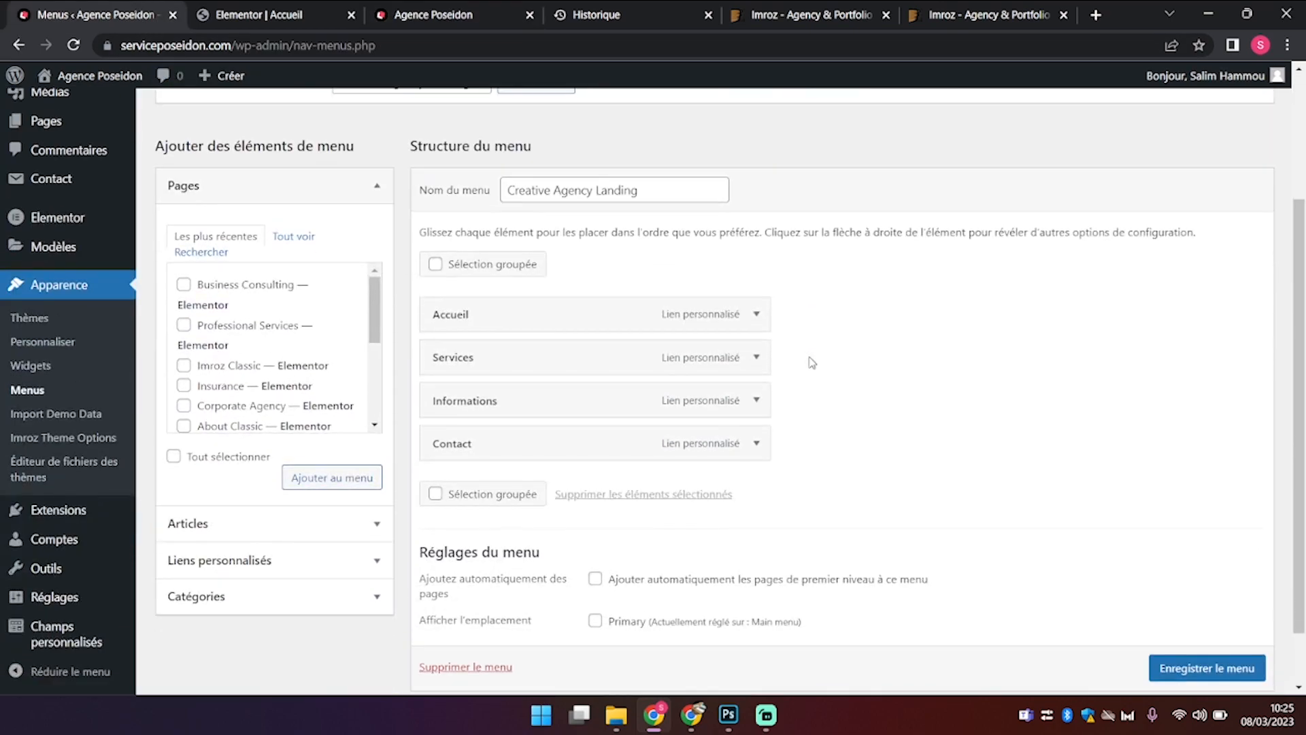
scroll(812, 362, up, 2)
scroll(812, 363, down, 1)
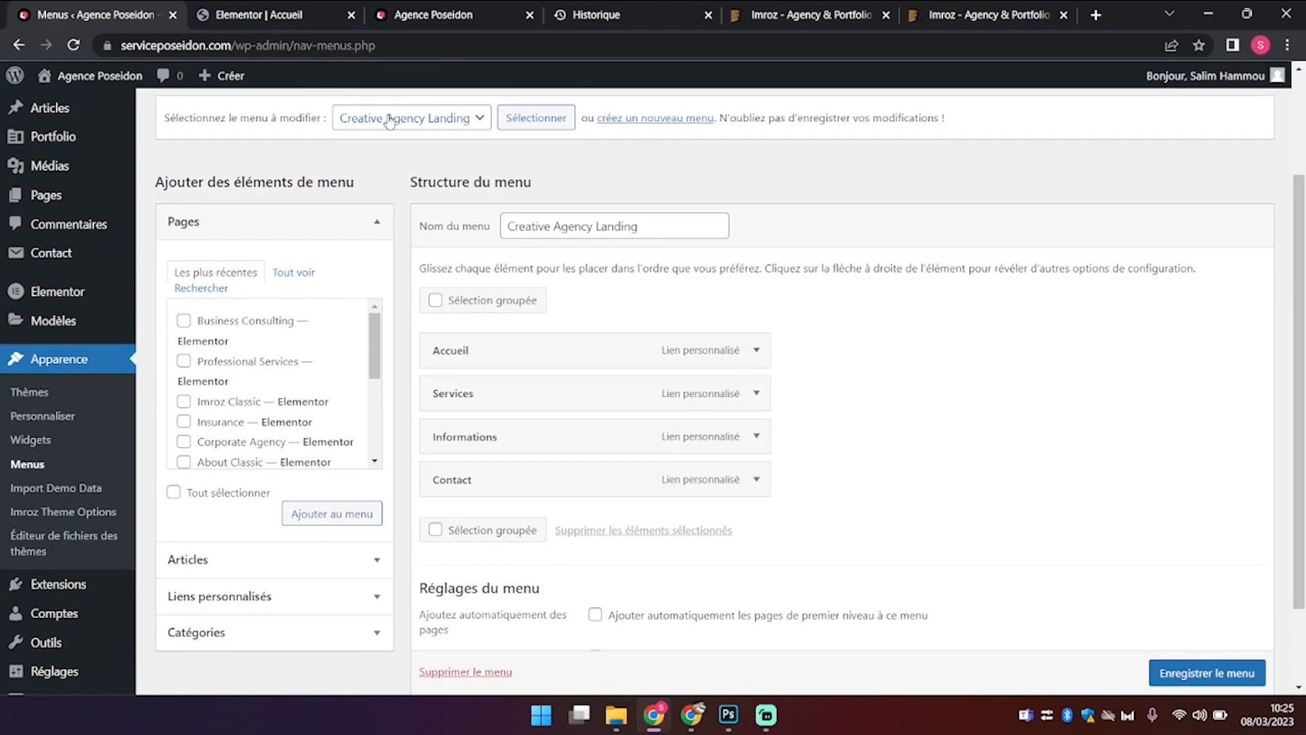
Step: Load the Main menu (Primary) for editing and compare it with the live navigation bar
click(390, 118)
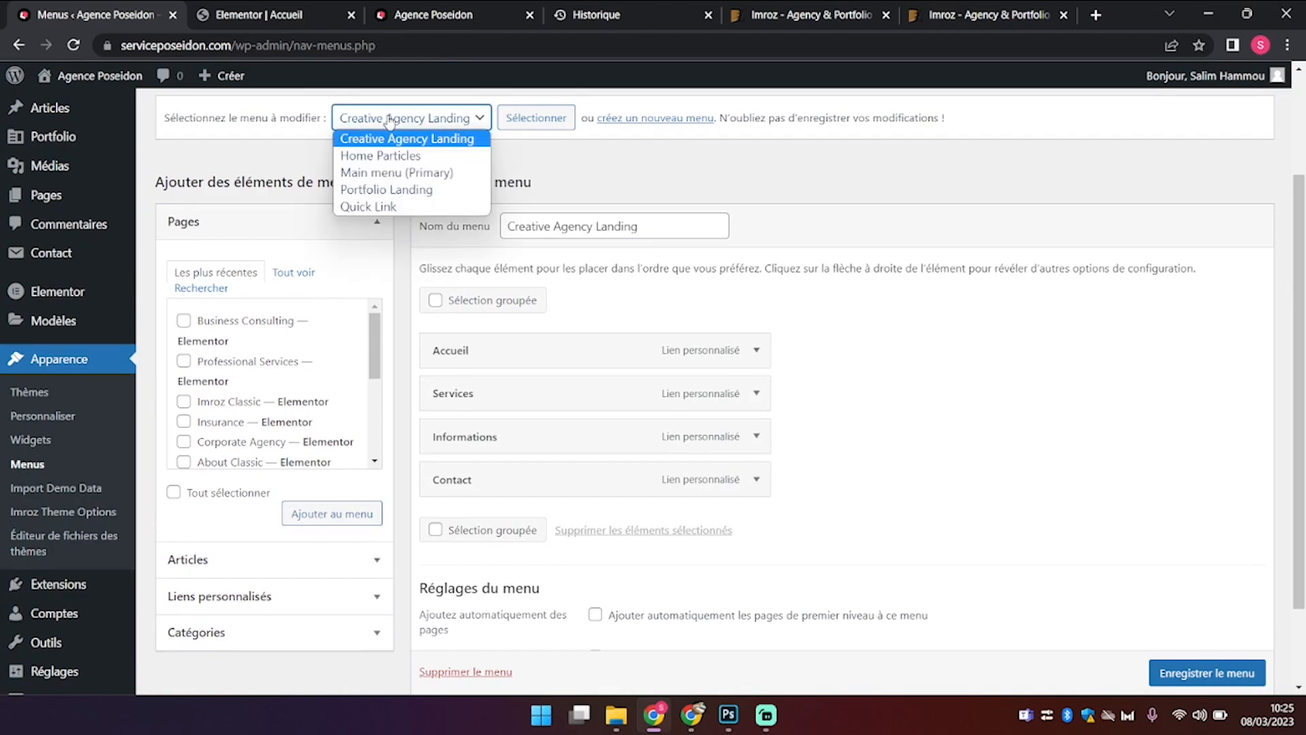
click(420, 174)
click(567, 124)
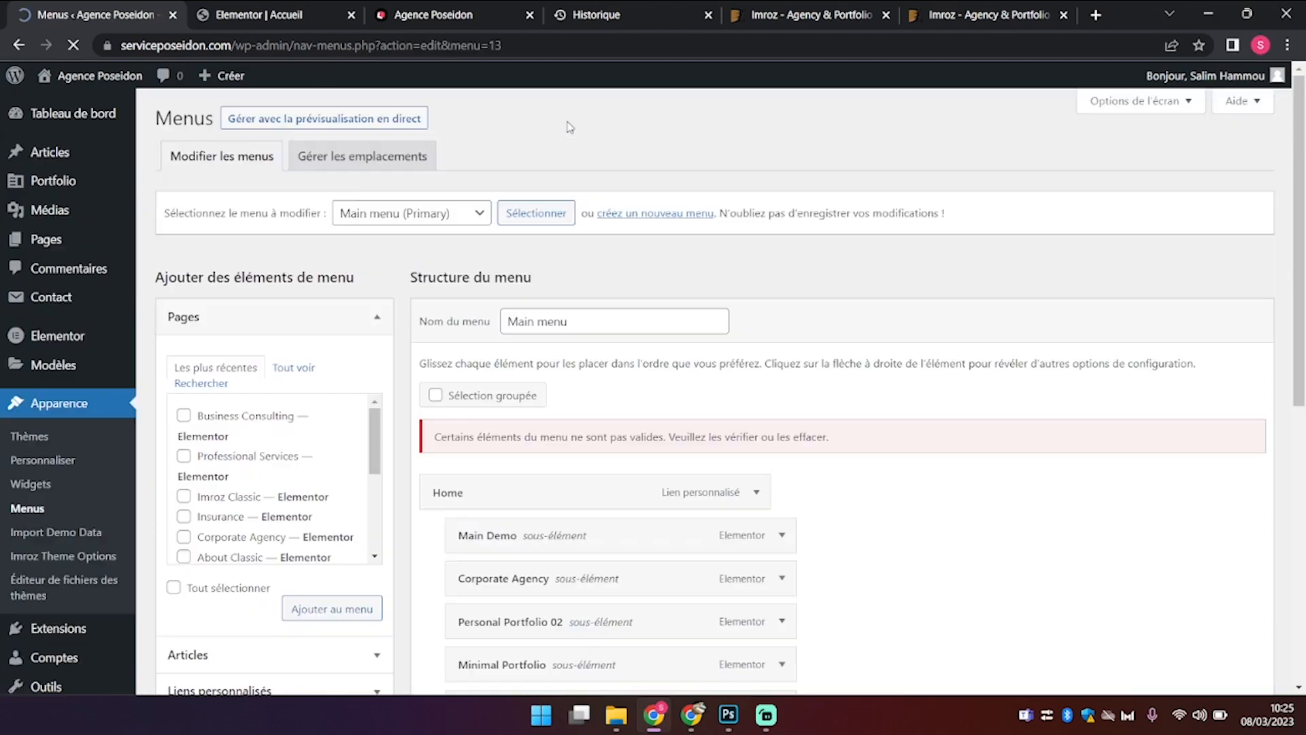
scroll(624, 394, down, 18)
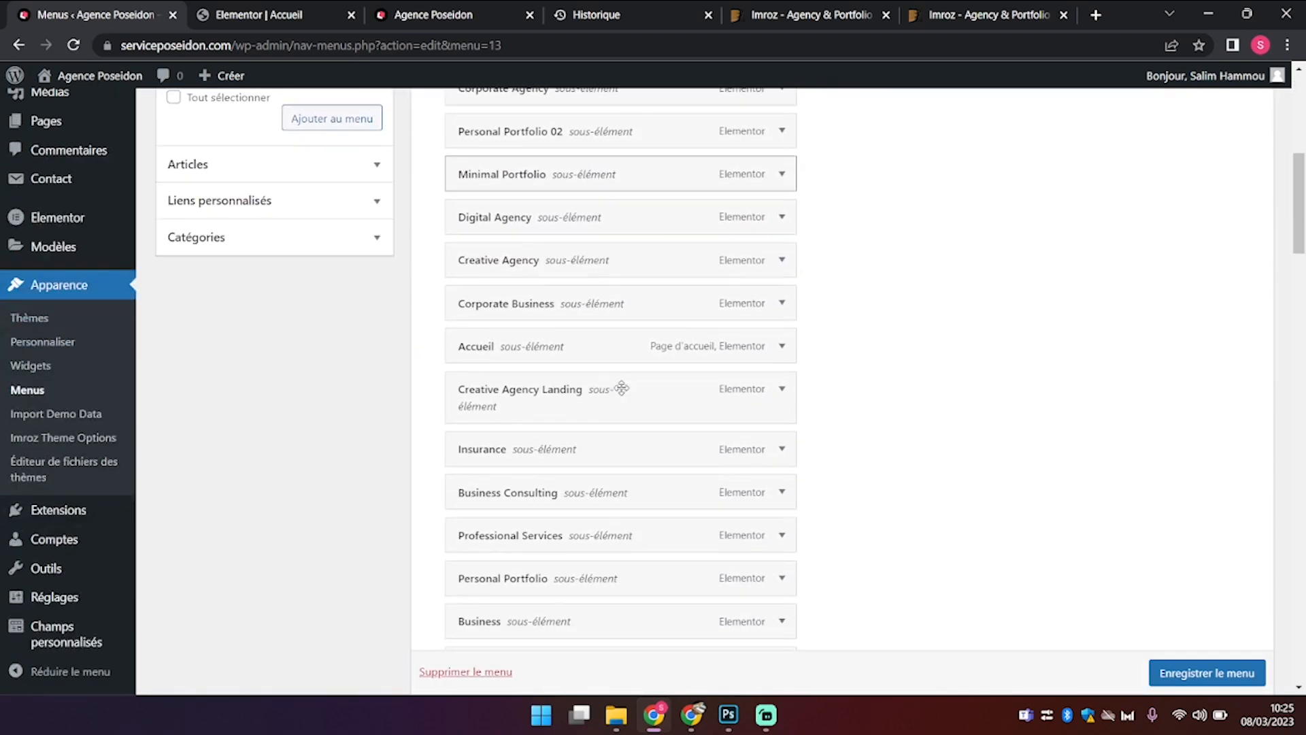
scroll(620, 385, up, 3)
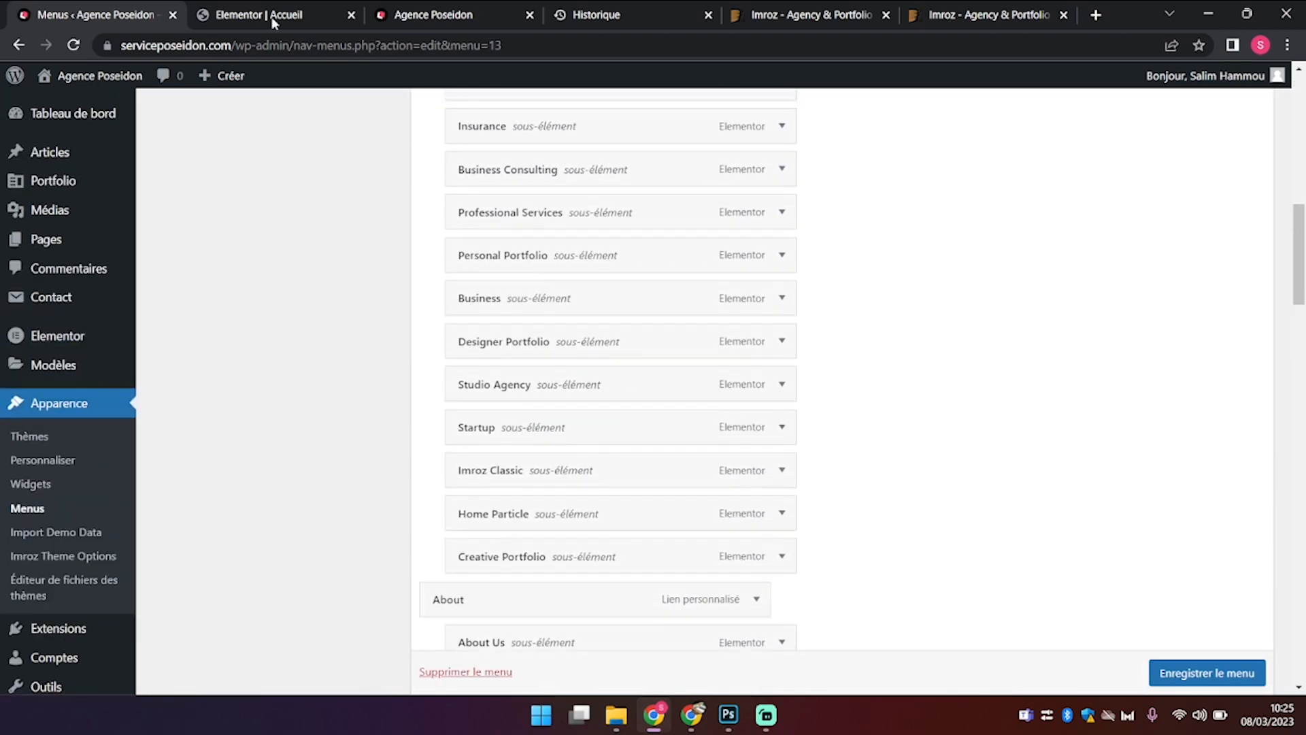
click(412, 13)
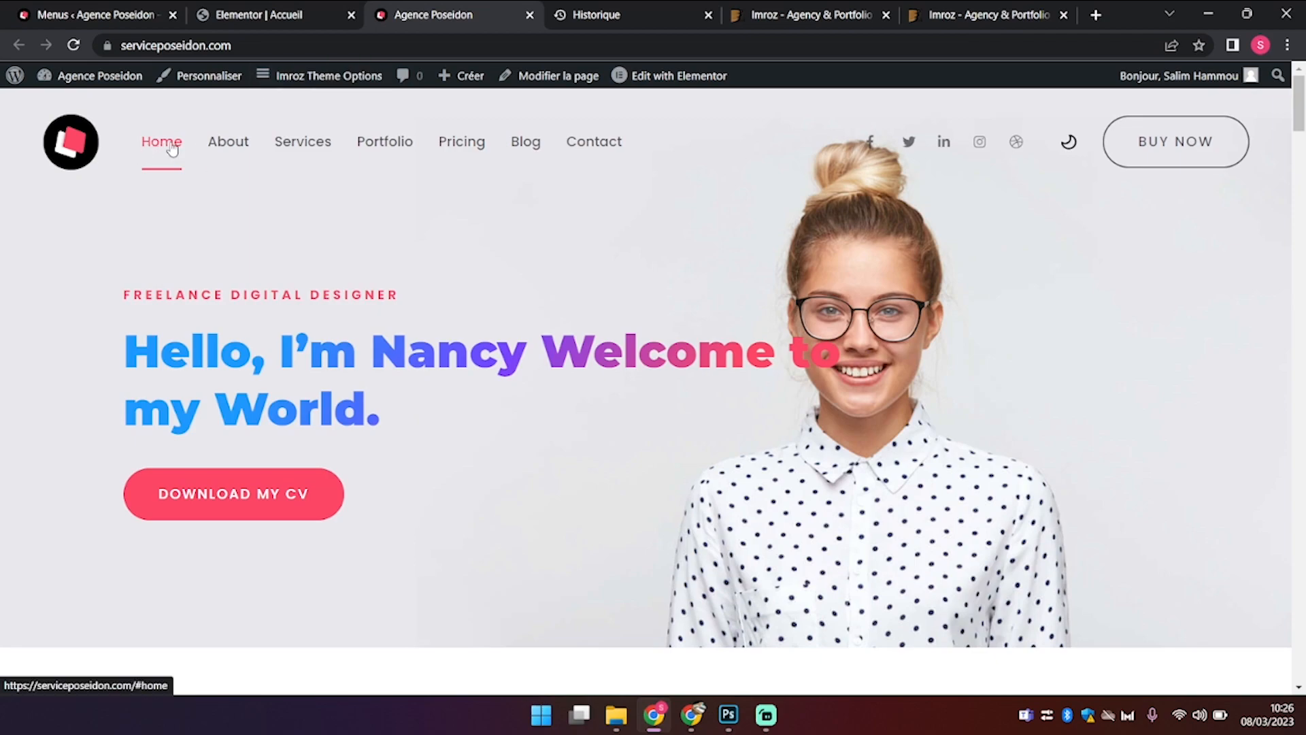
click(92, 15)
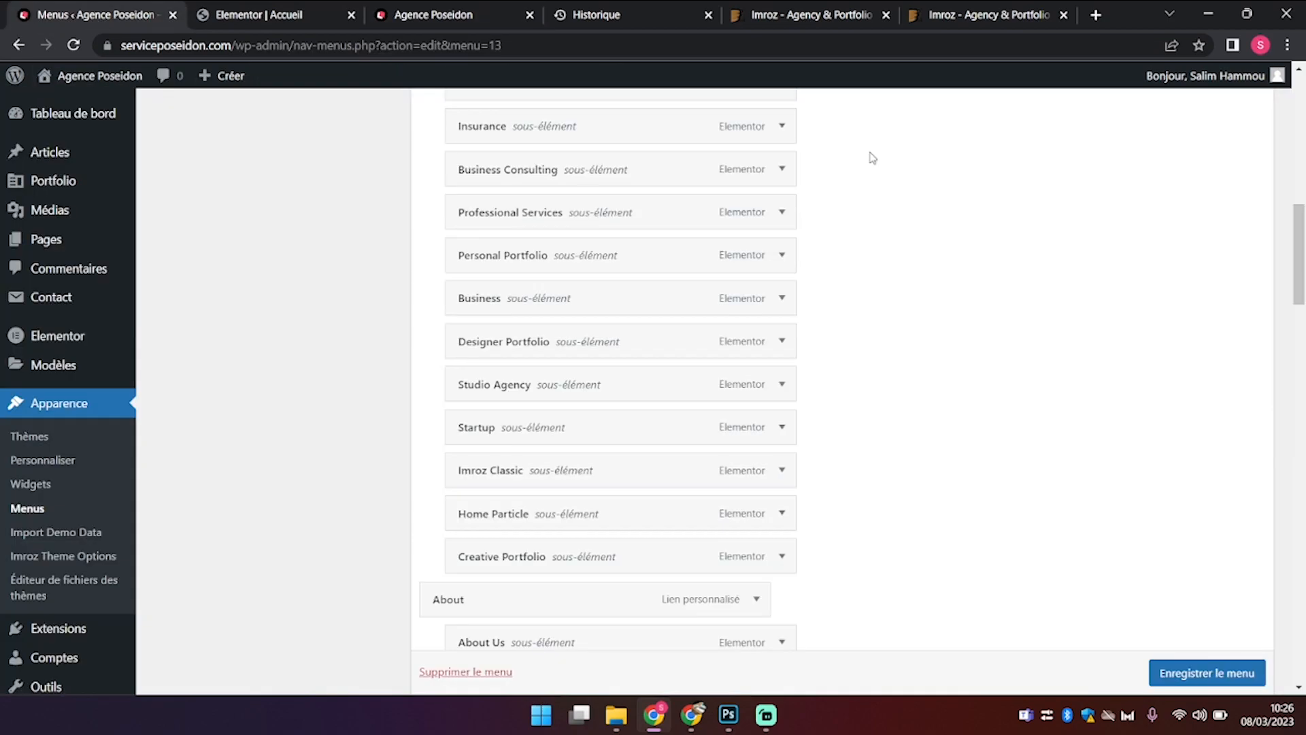
scroll(870, 157, up, 15)
scroll(807, 523, down, 2)
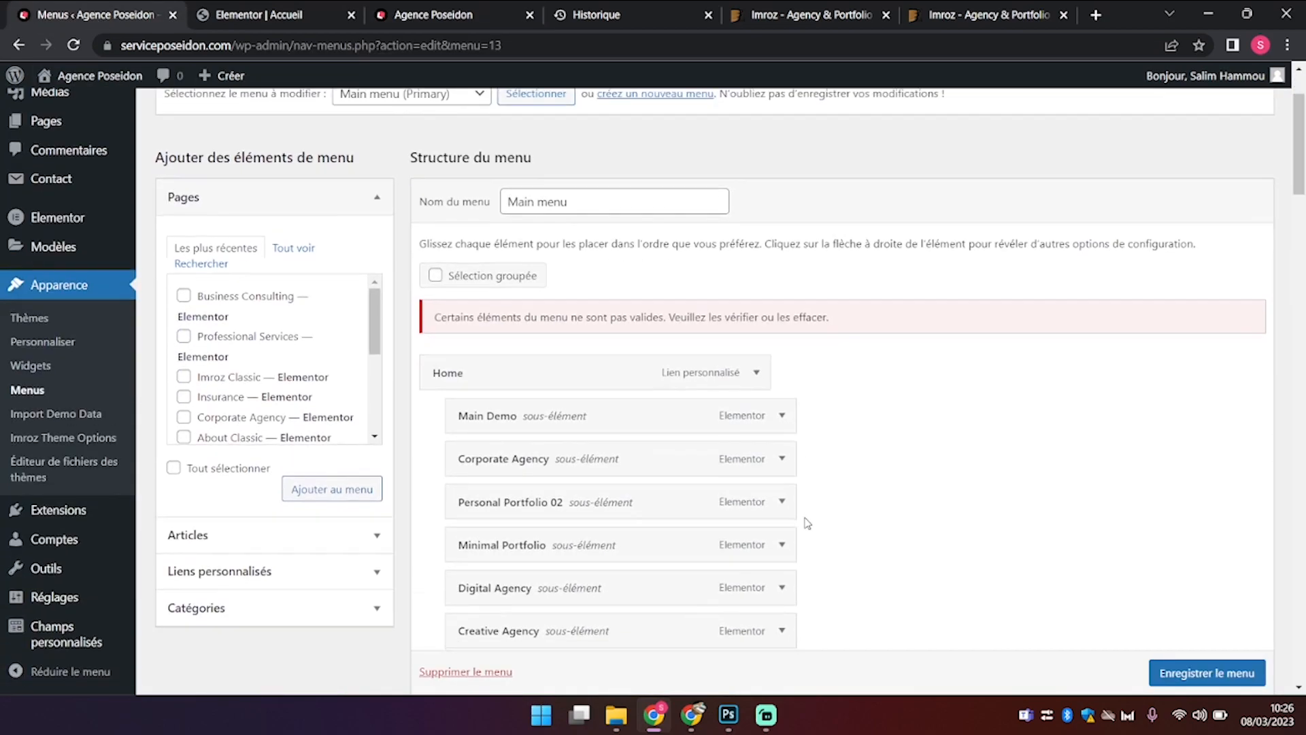
Step: Rename the Main menu's Home item to Accueil, save, and view the live homepage
click(755, 372)
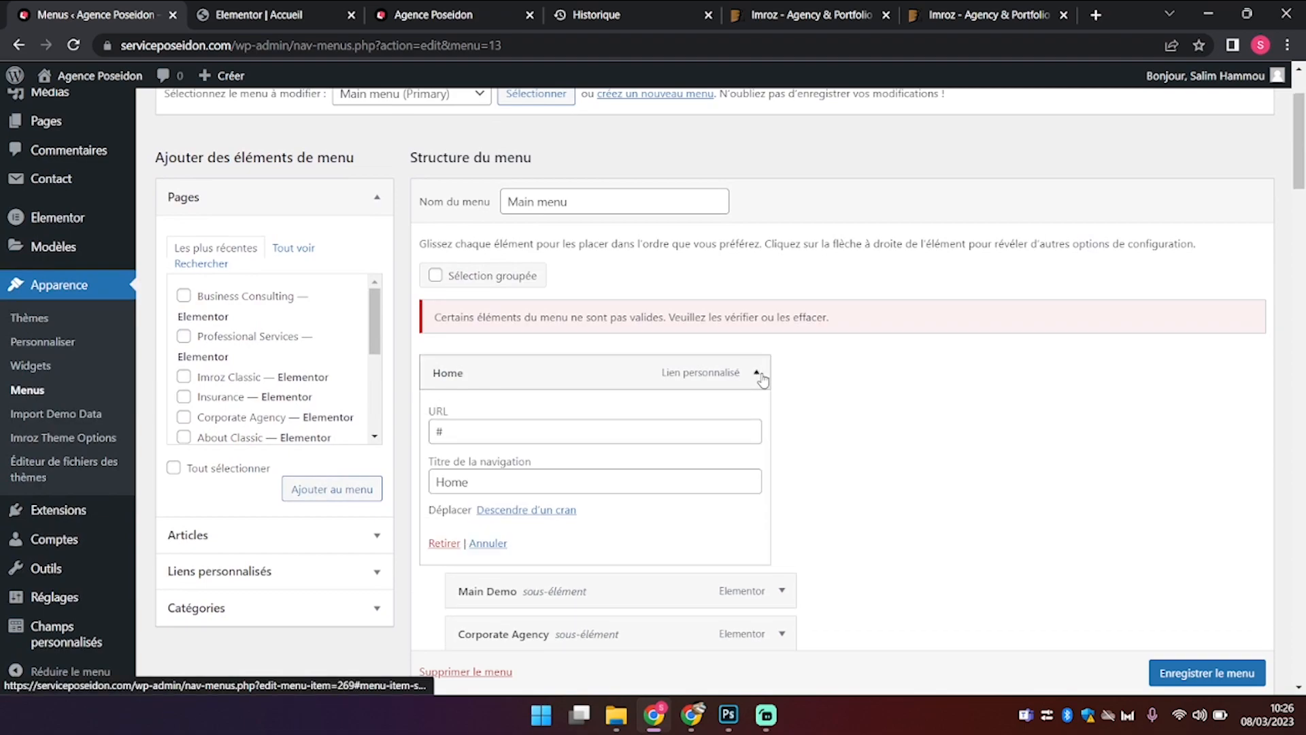
double_click(454, 485)
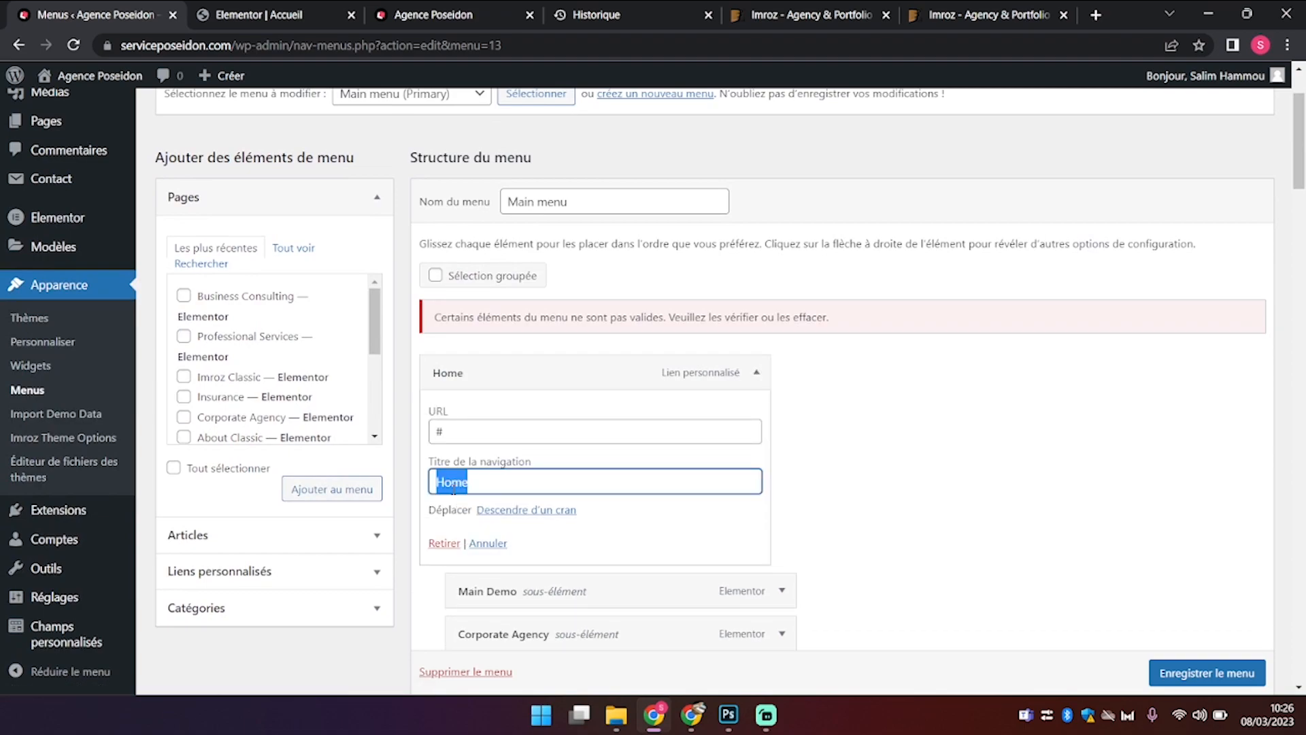
text(Accueil)
scroll(454, 488, down, 2)
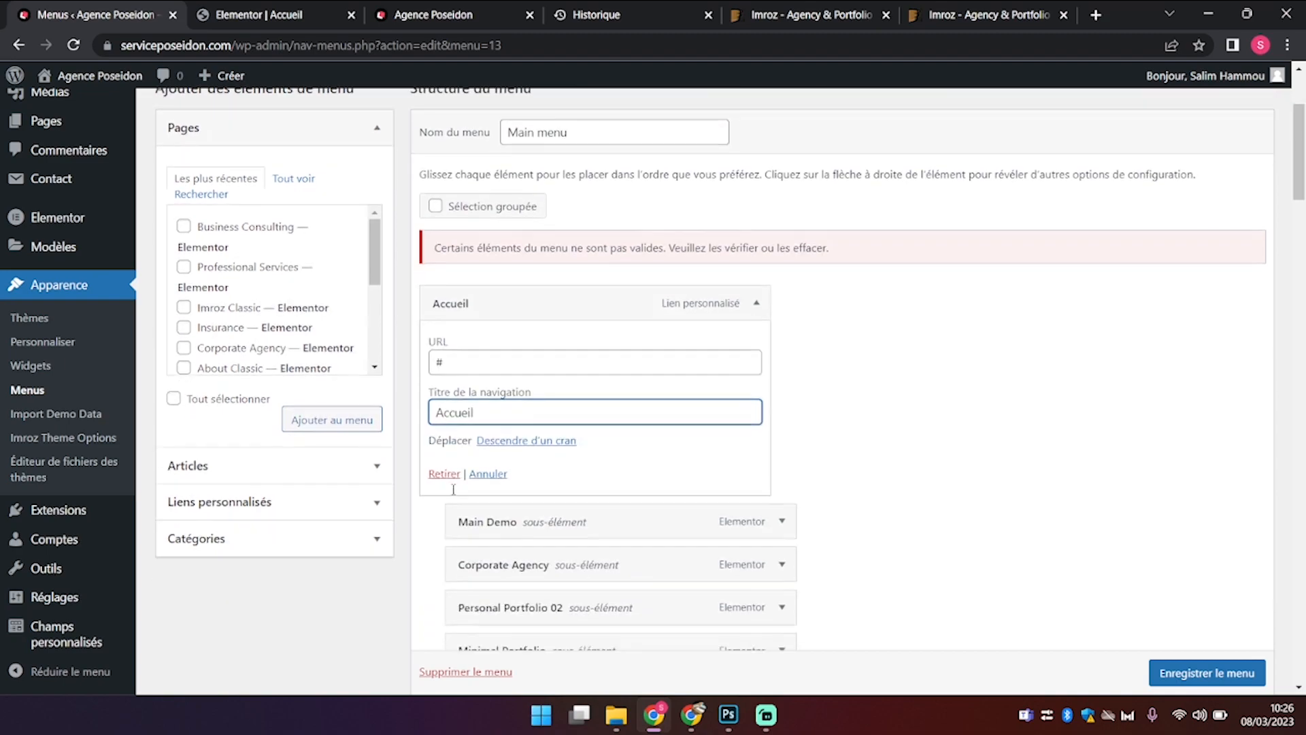
scroll(1226, 680, down, 1)
click(1226, 680)
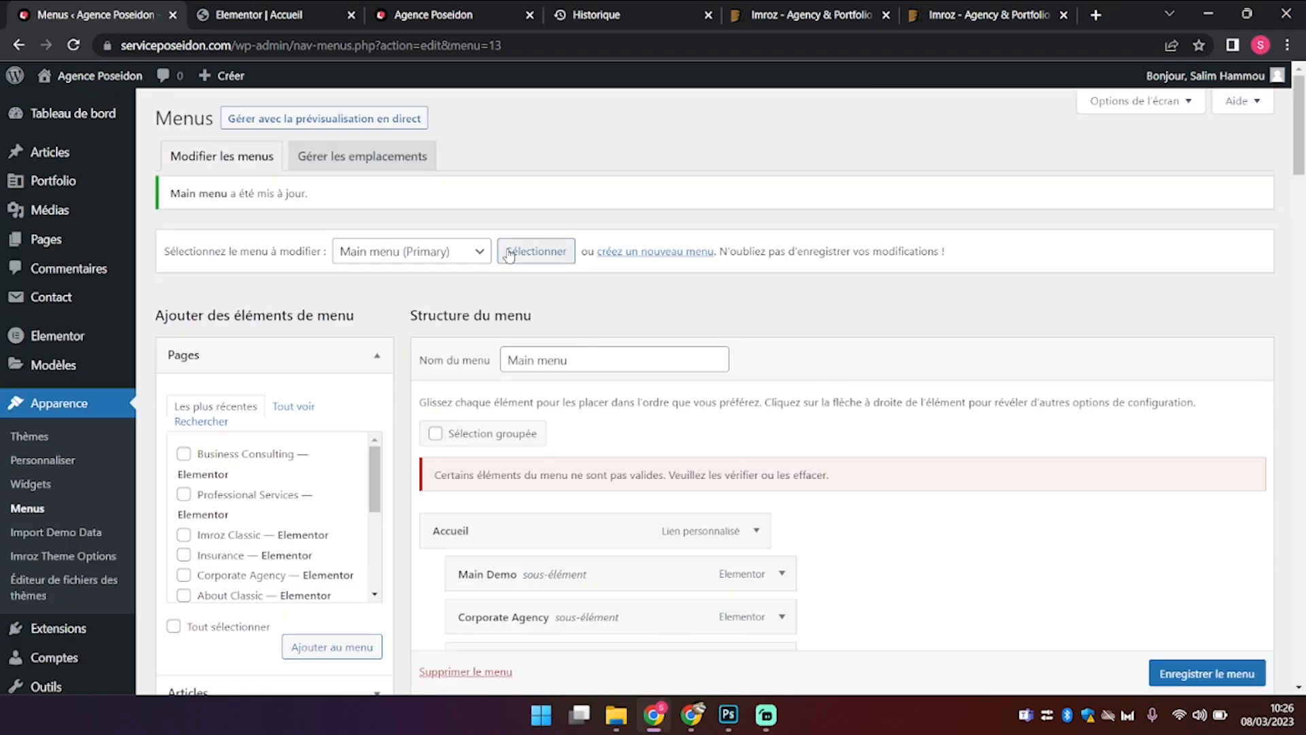
click(418, 17)
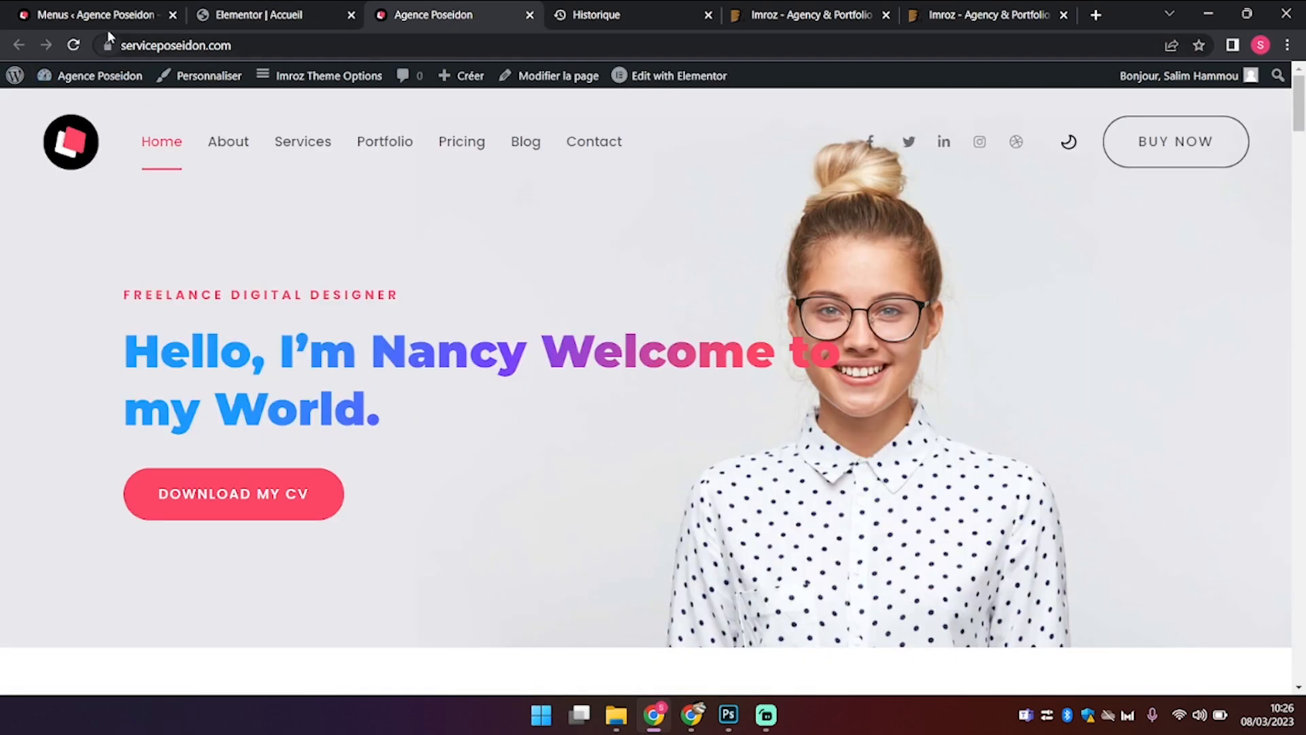
Step: Load the Portfolio Landing menu for editing
click(122, 16)
click(415, 262)
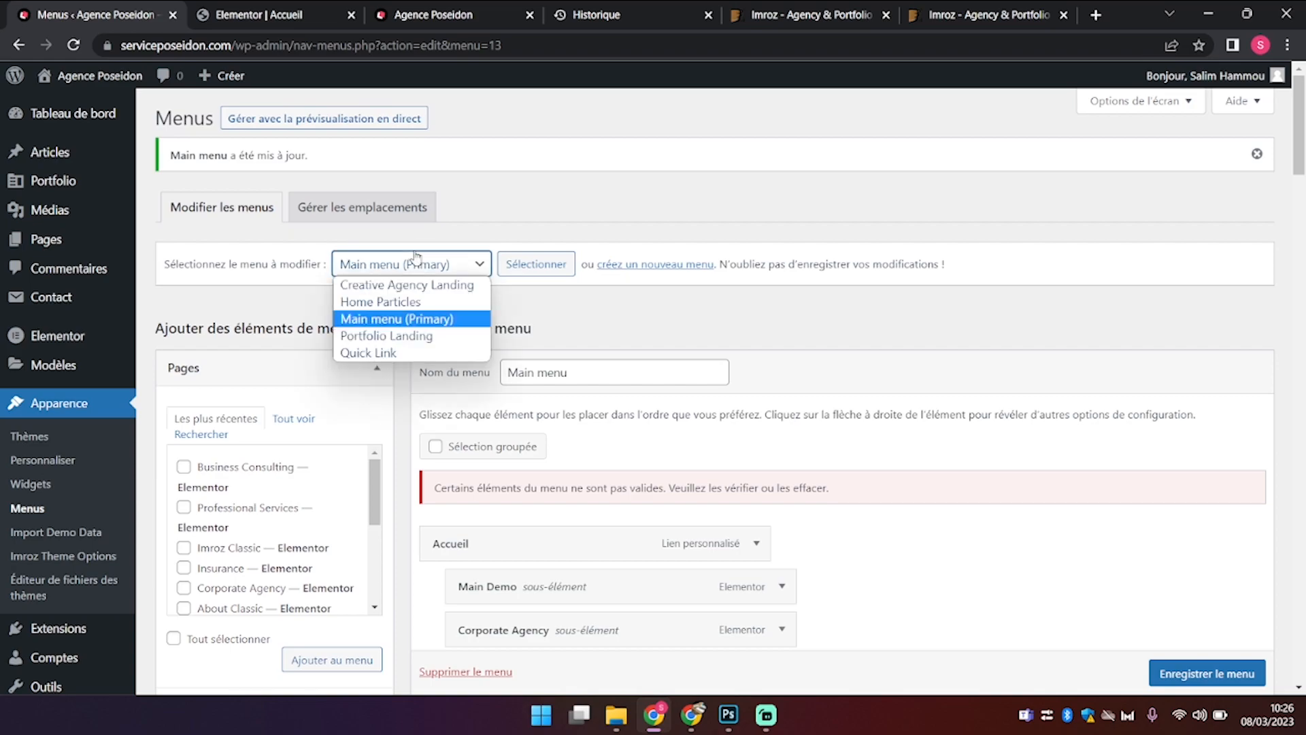
click(472, 336)
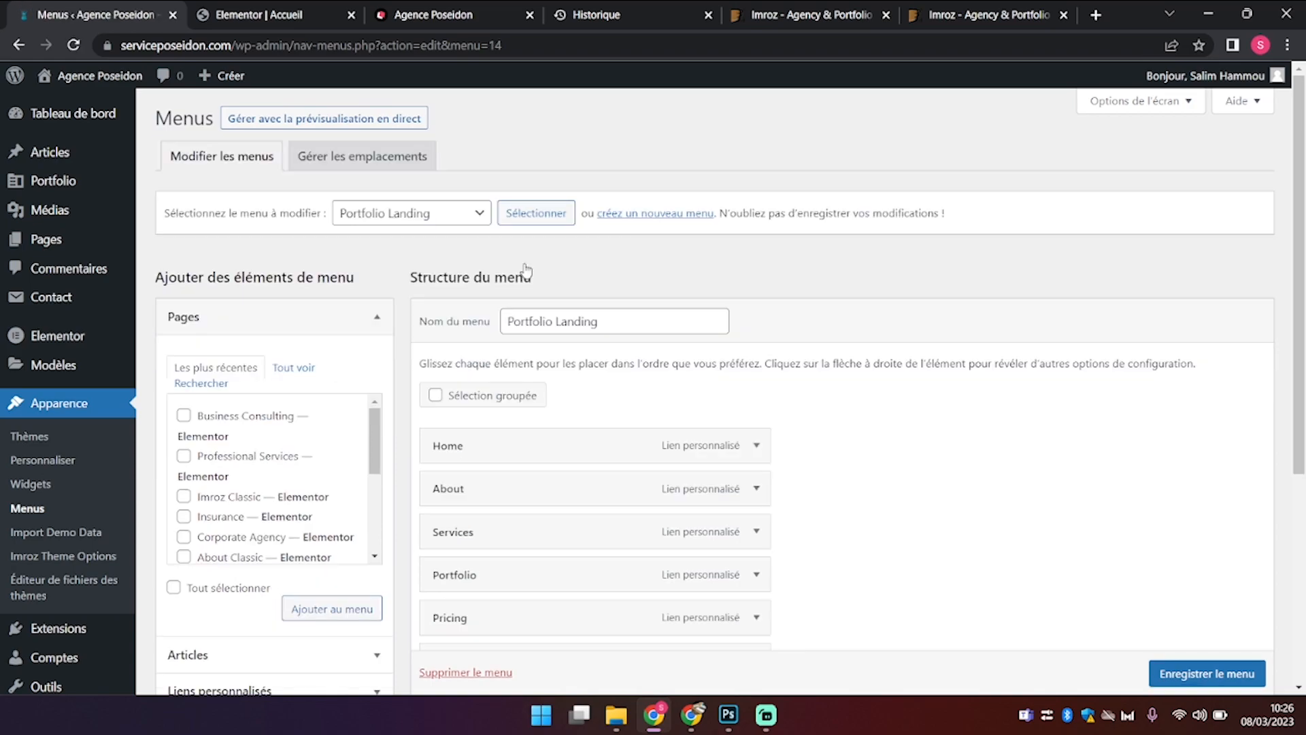
scroll(629, 422, down, 4)
scroll(627, 422, up, 1)
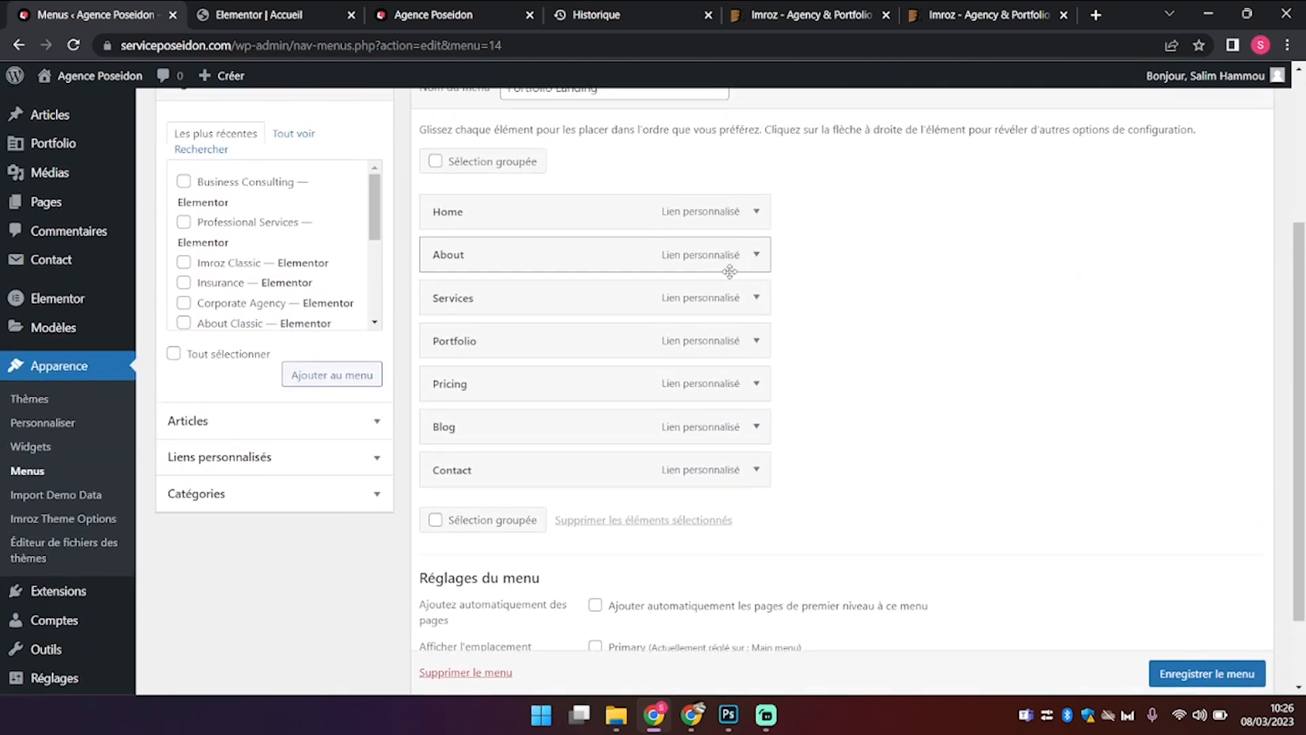
Step: Relabel Home as Accueil and About as Informations, and edit the Services title
click(759, 222)
drag(502, 310, 204, 343)
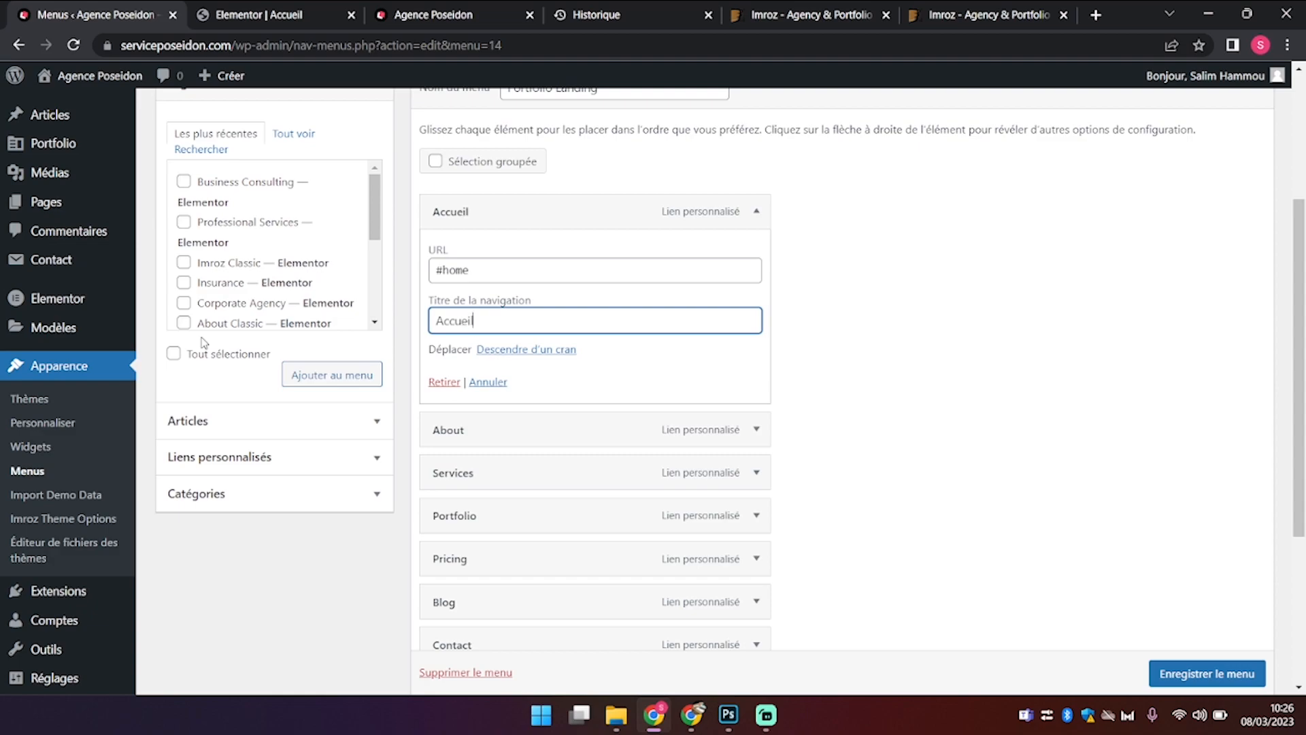
click(756, 429)
drag(476, 538, 136, 527)
text(Informations)
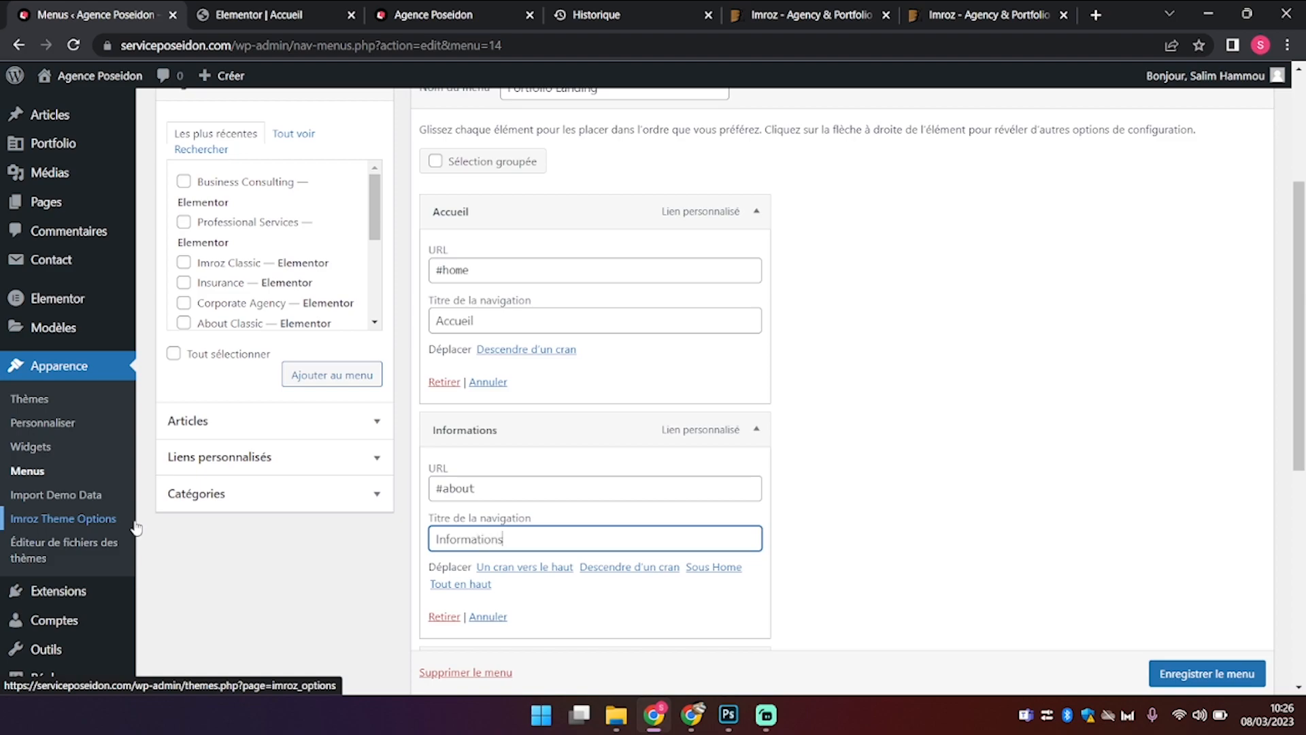
scroll(136, 527, down, 4)
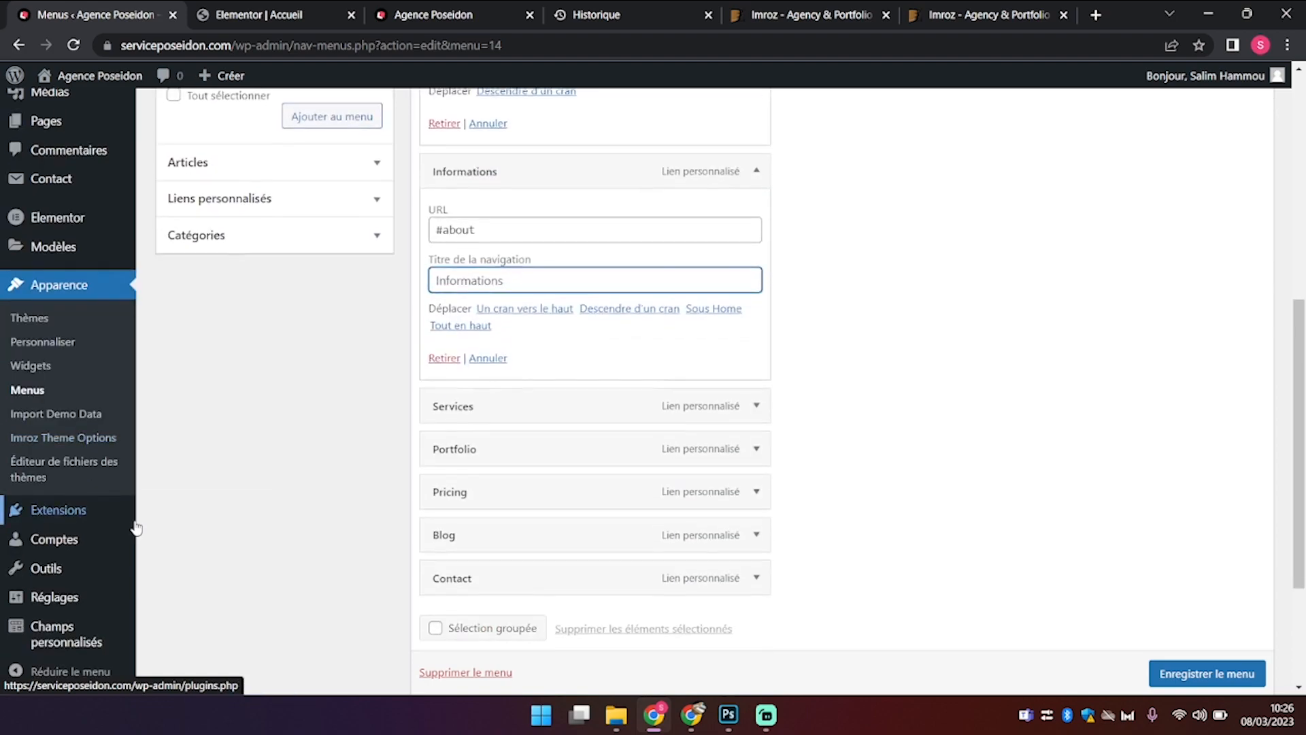
double_click(757, 400)
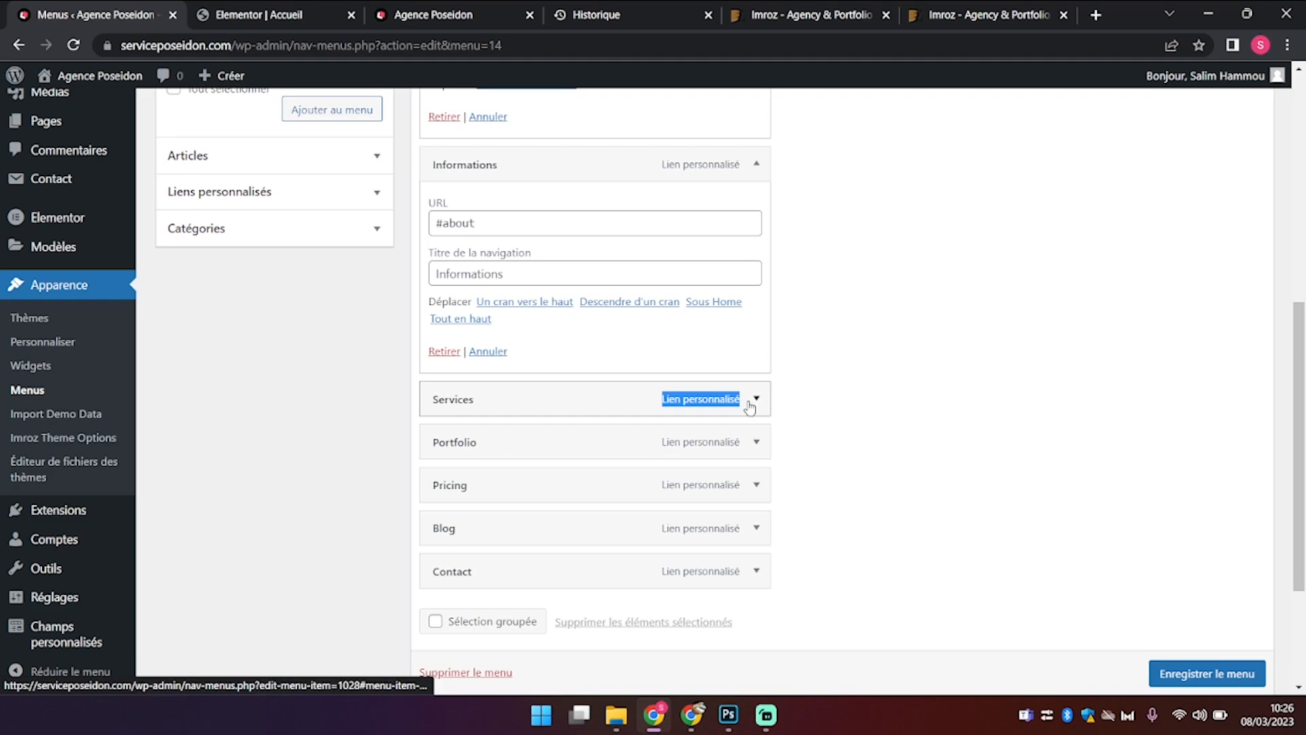
click(755, 398)
double_click(462, 508)
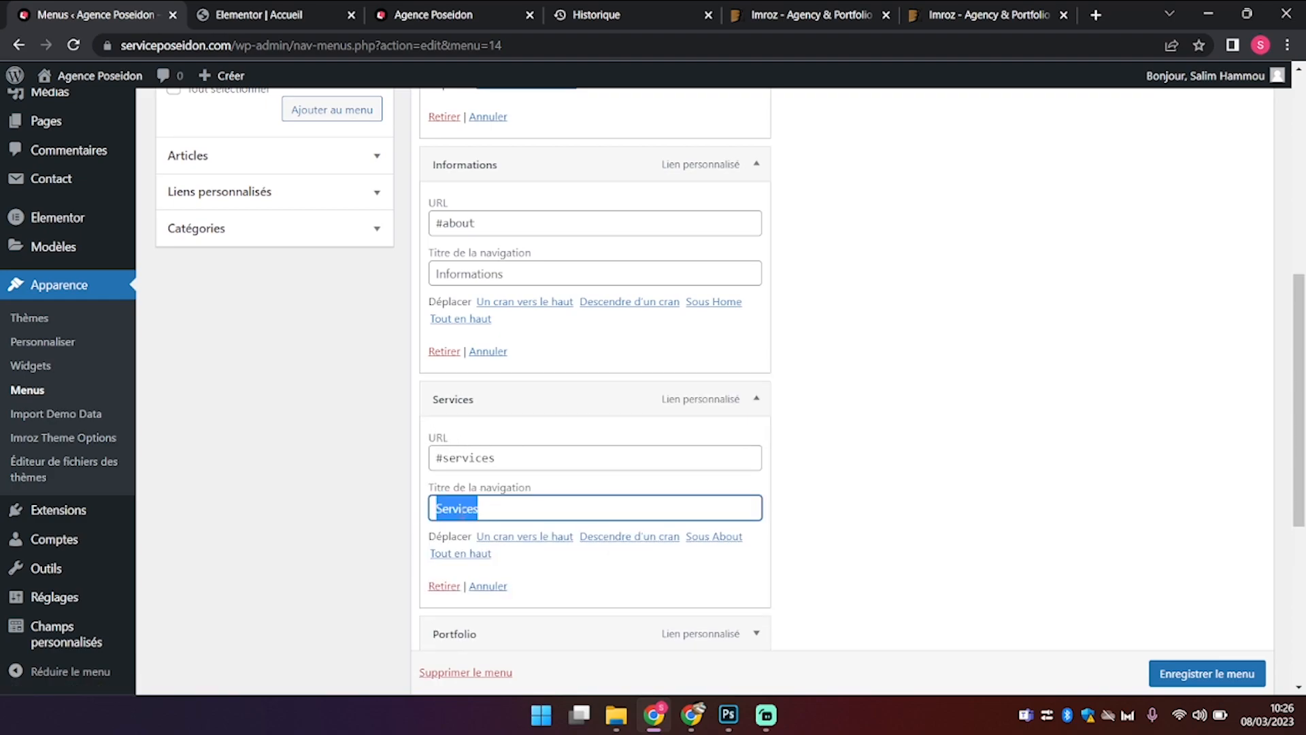
scroll(463, 508, down, 5)
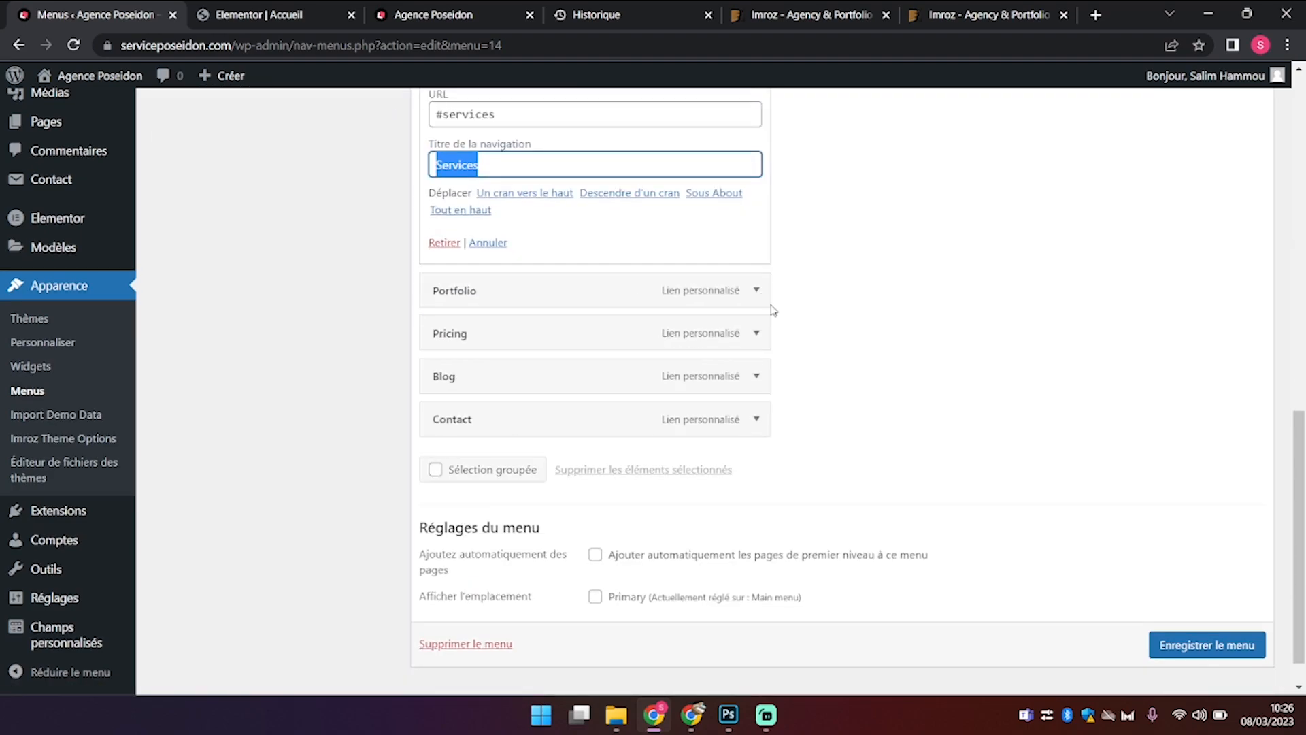
Step: Remove the Portfolio item and rename Pricing to Tarifs
click(755, 291)
click(444, 478)
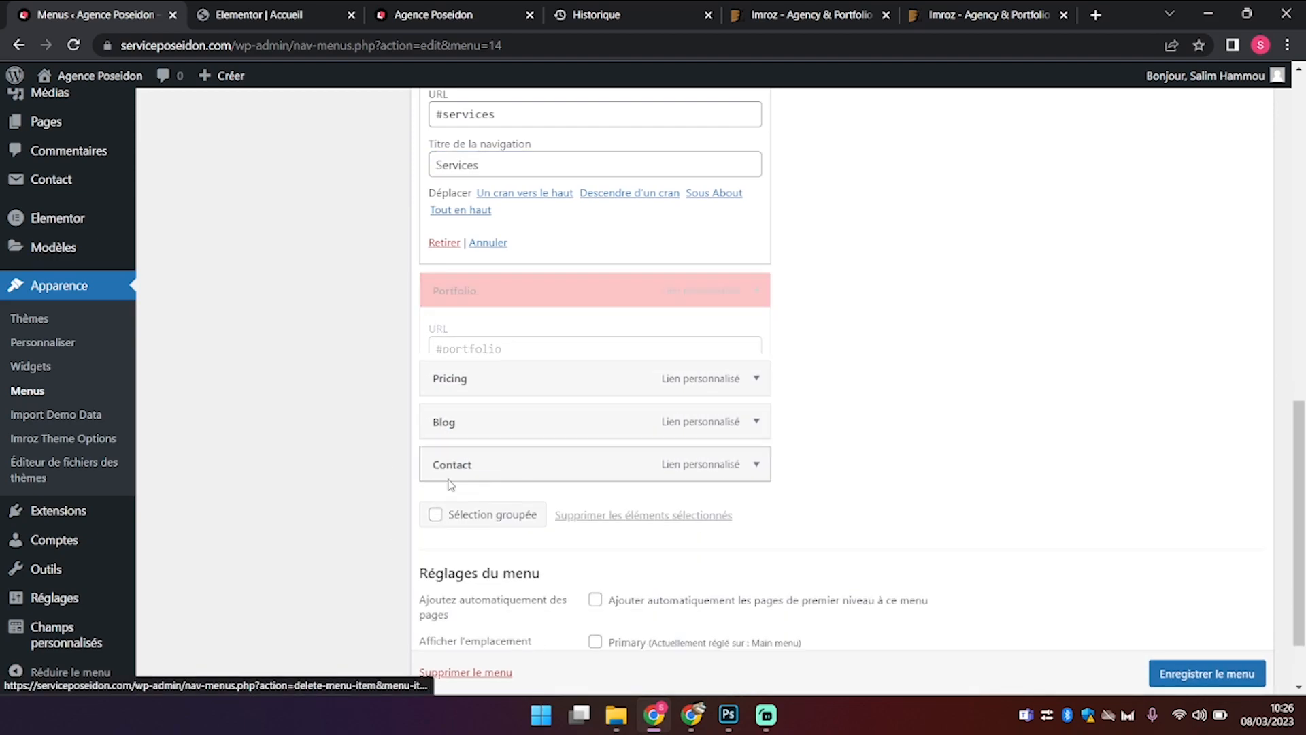
click(762, 295)
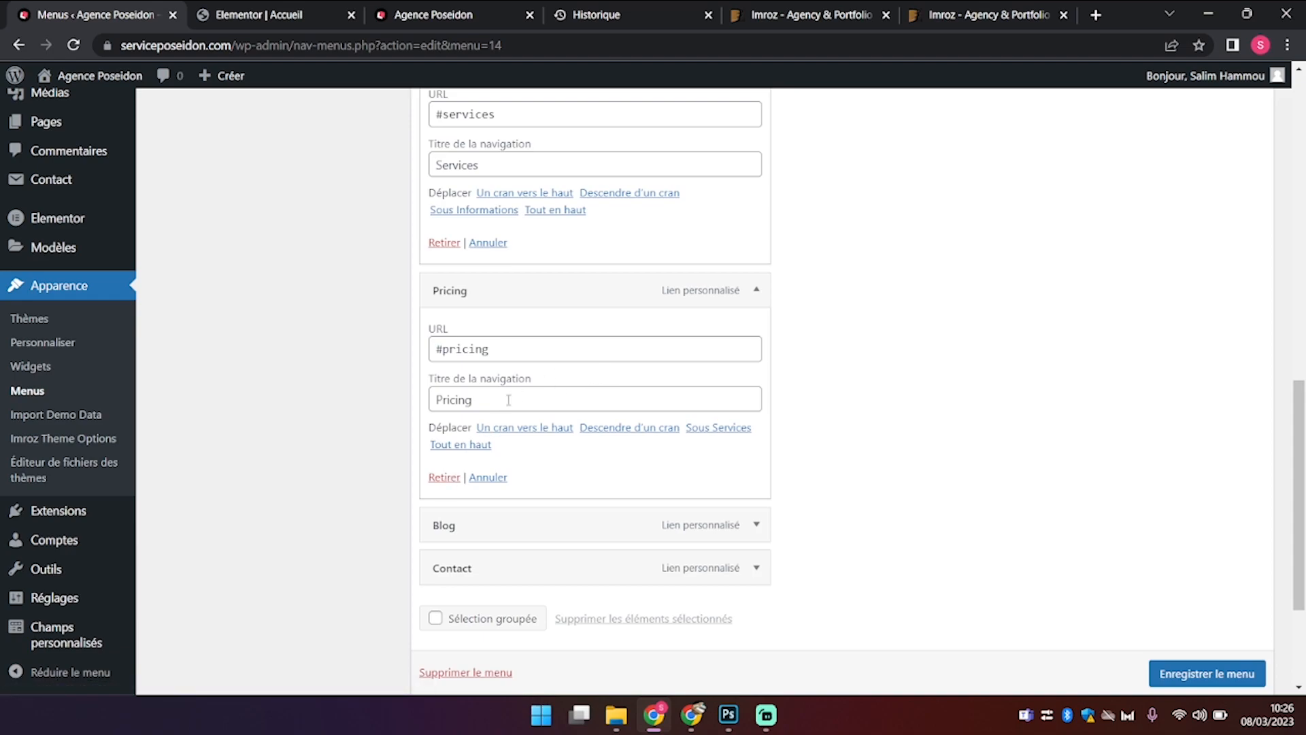
drag(500, 398, 218, 429)
text(Tarifs)
scroll(218, 429, down, 2)
scroll(218, 430, up, 5)
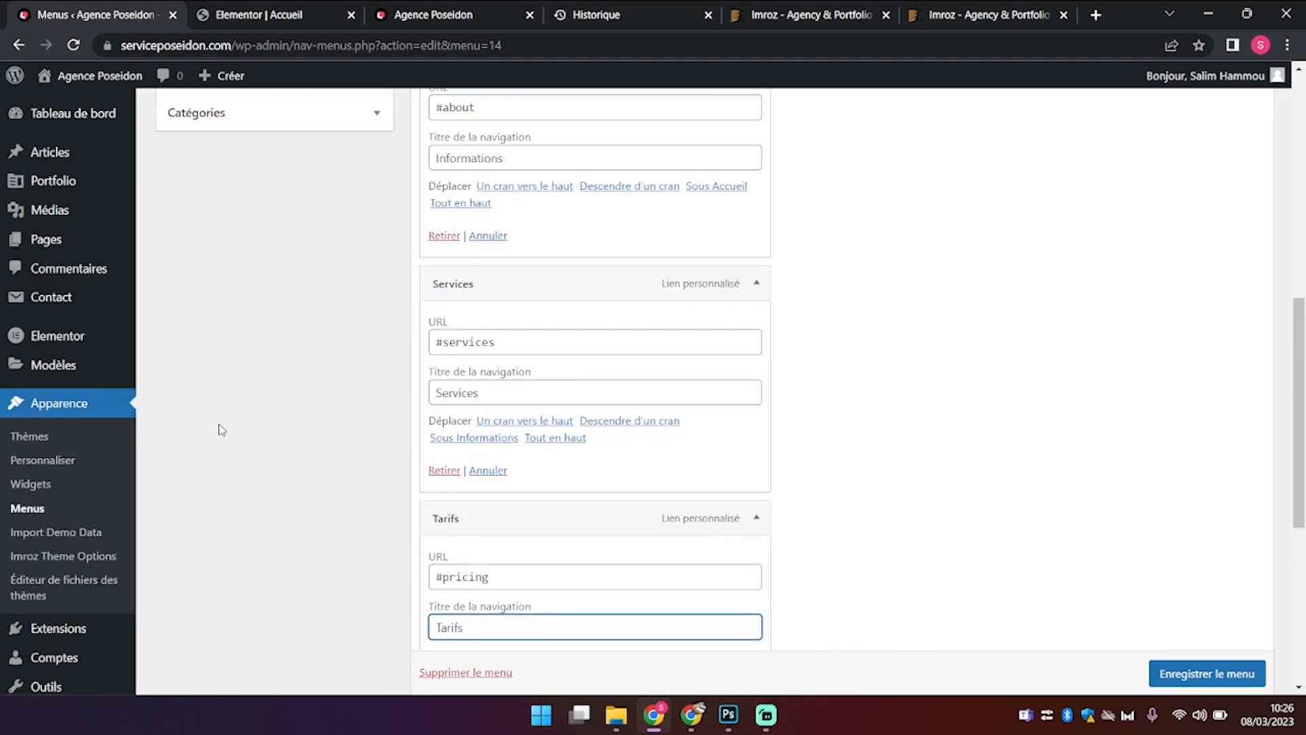
scroll(219, 429, down, 5)
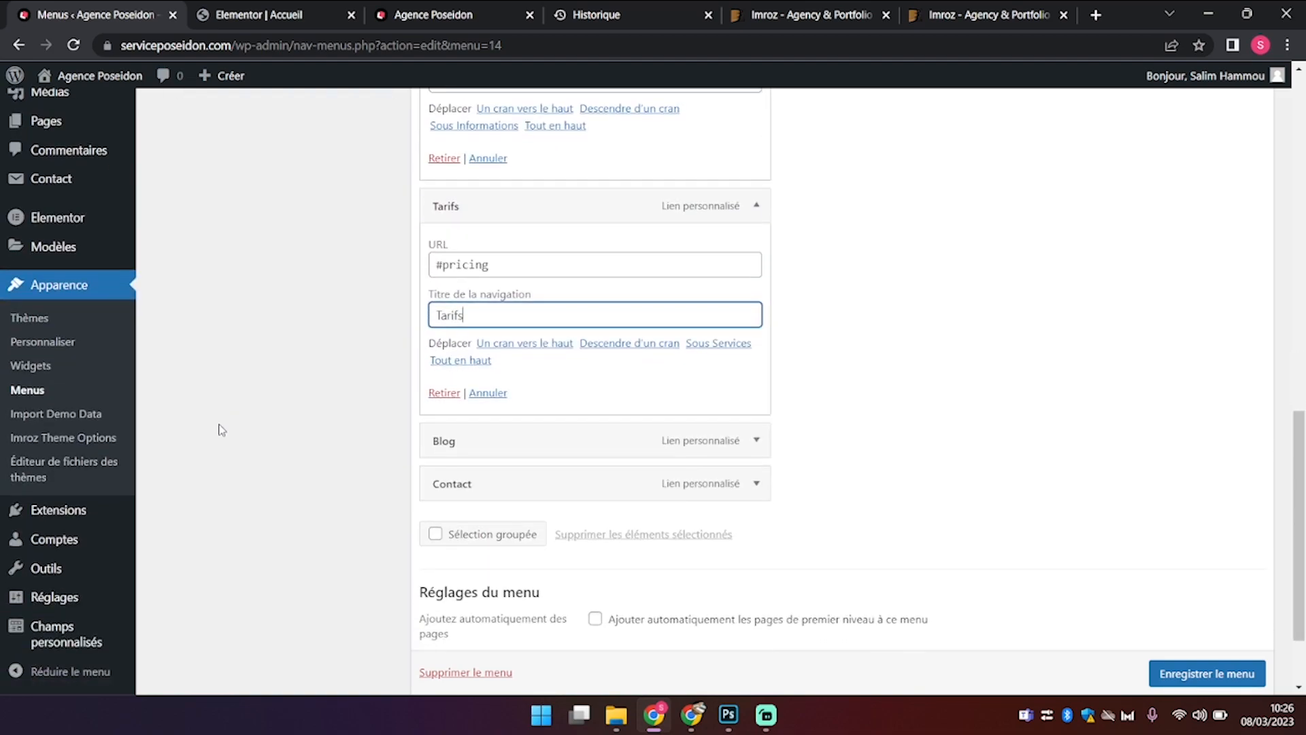
Step: Remove the Blog item, save the menu, and switch to the live site
click(756, 440)
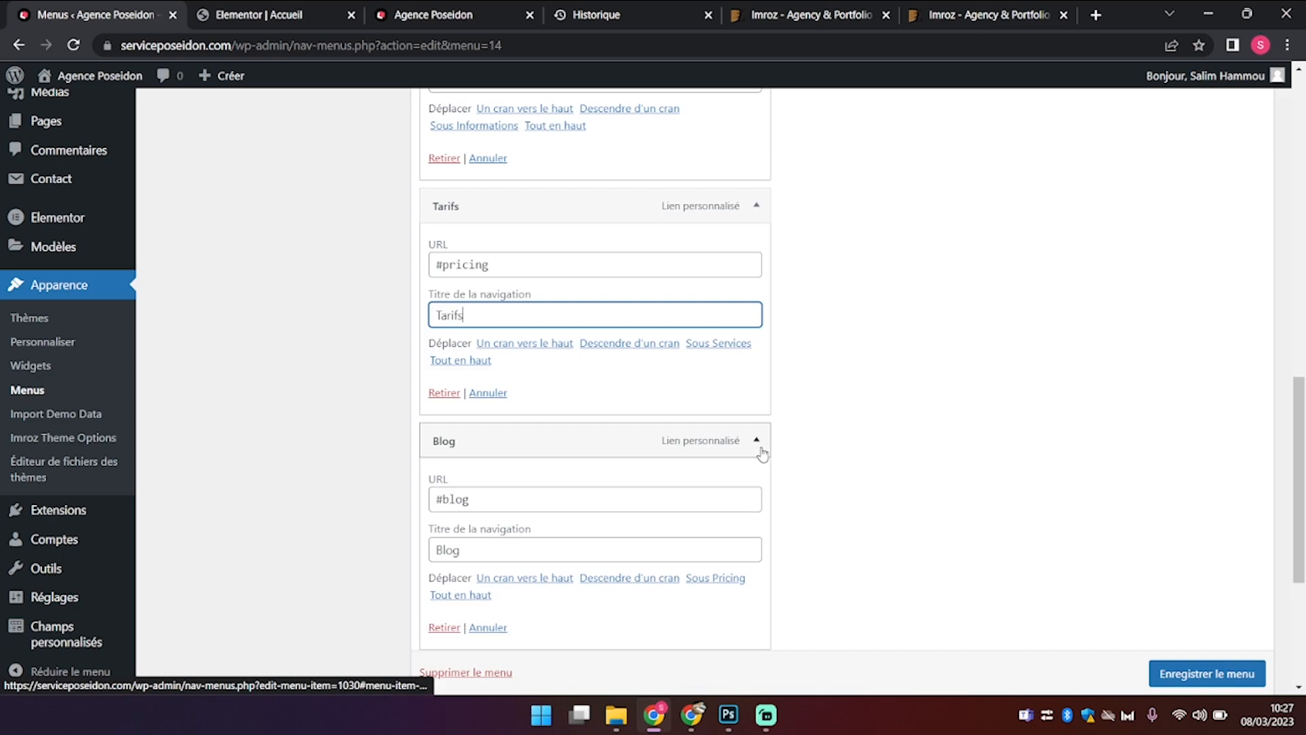
scroll(609, 519, down, 1)
click(442, 563)
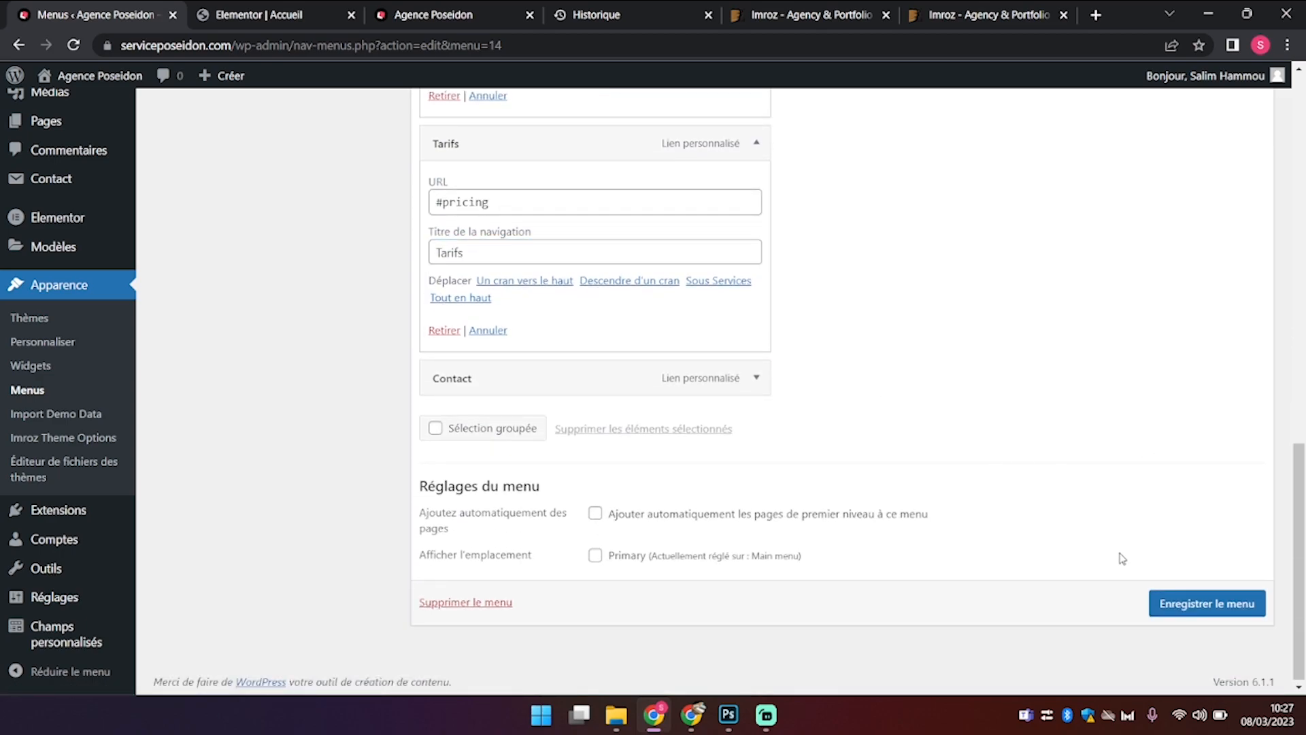
click(1197, 604)
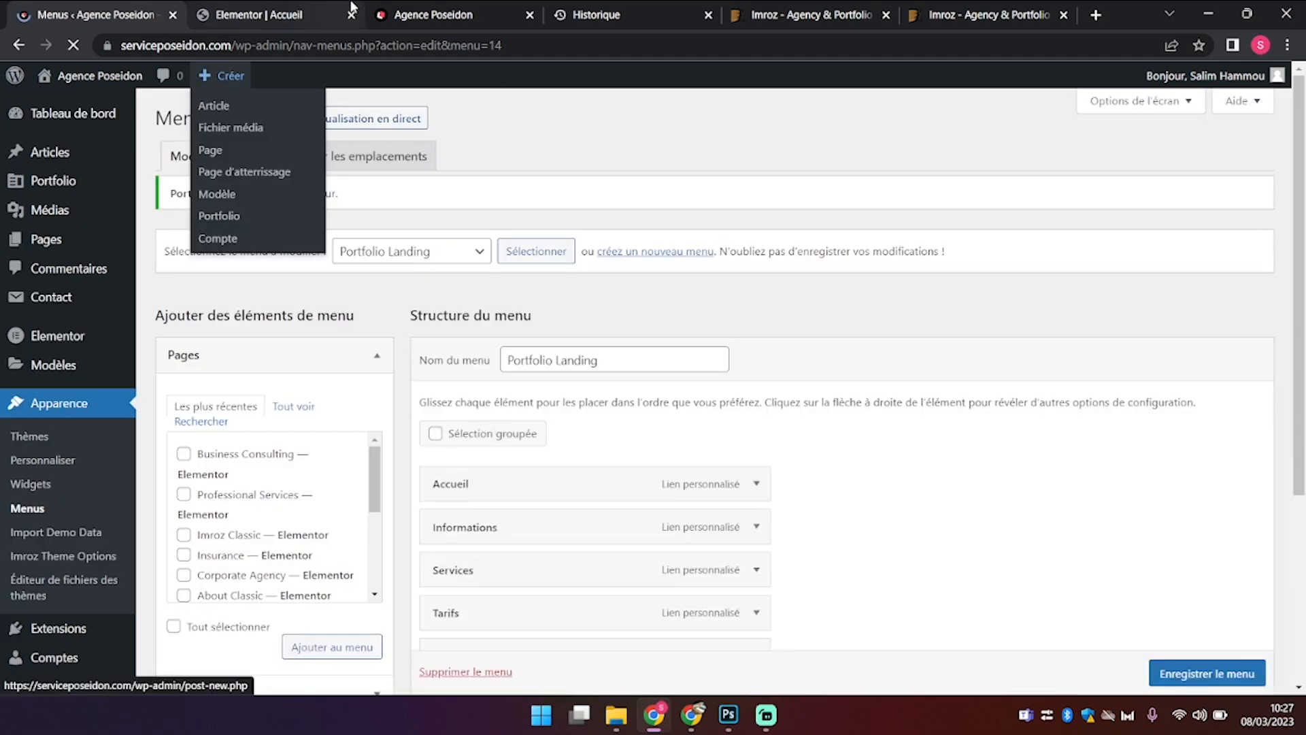
click(461, 9)
Step: Reload the homepage to confirm Accueil, Informations, Services, Tarifs, Contact, then go back to Menus
key(F5)
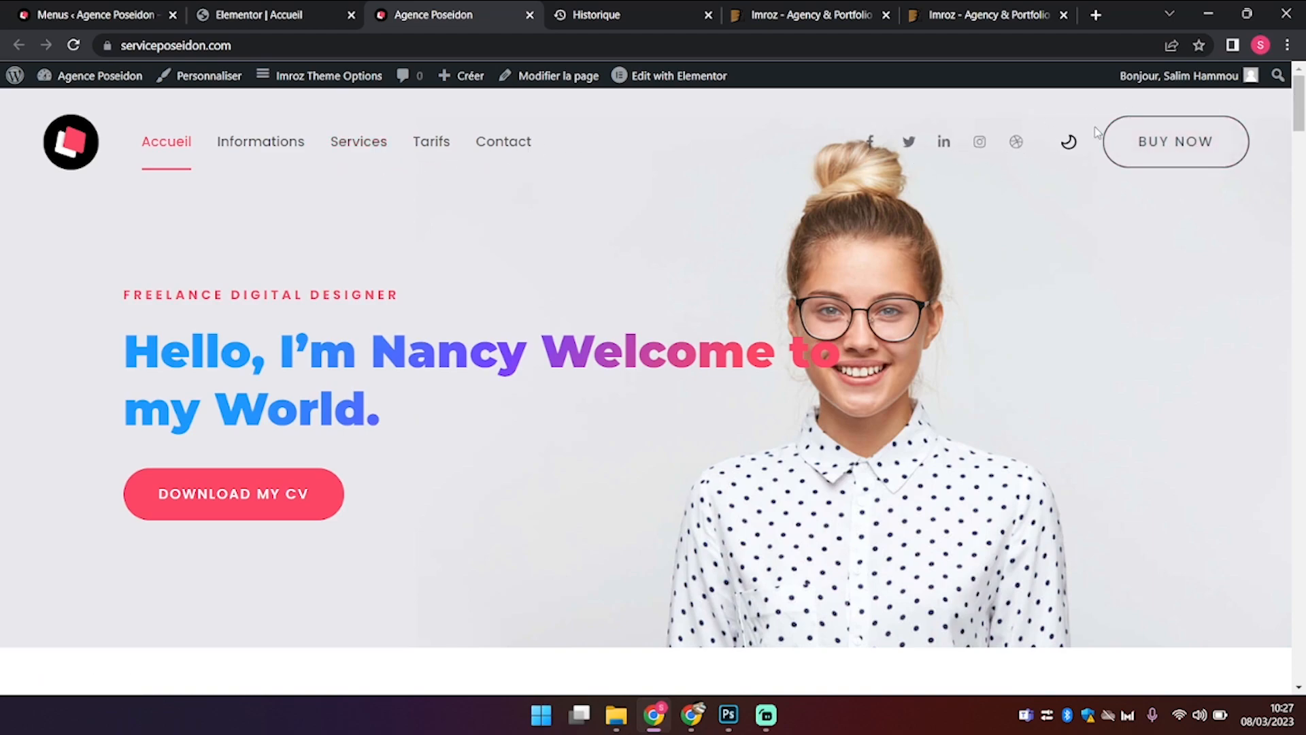
click(241, 15)
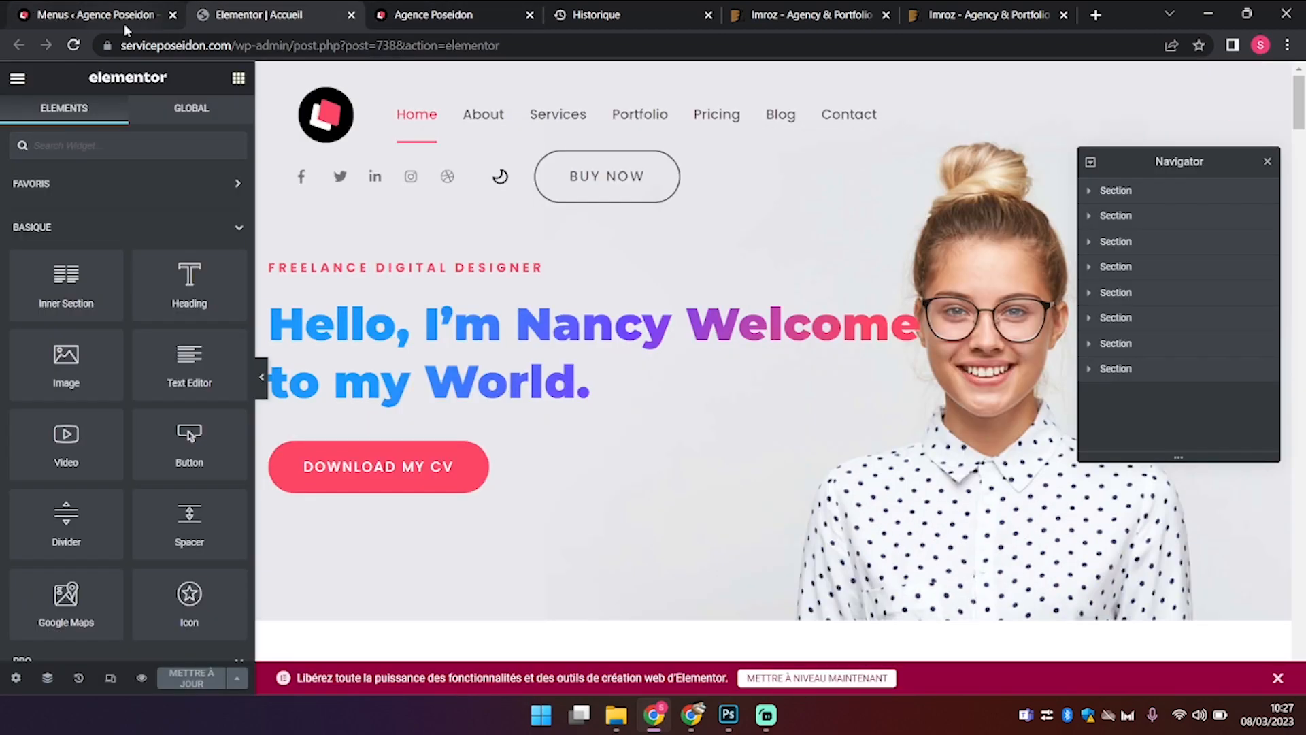
click(124, 30)
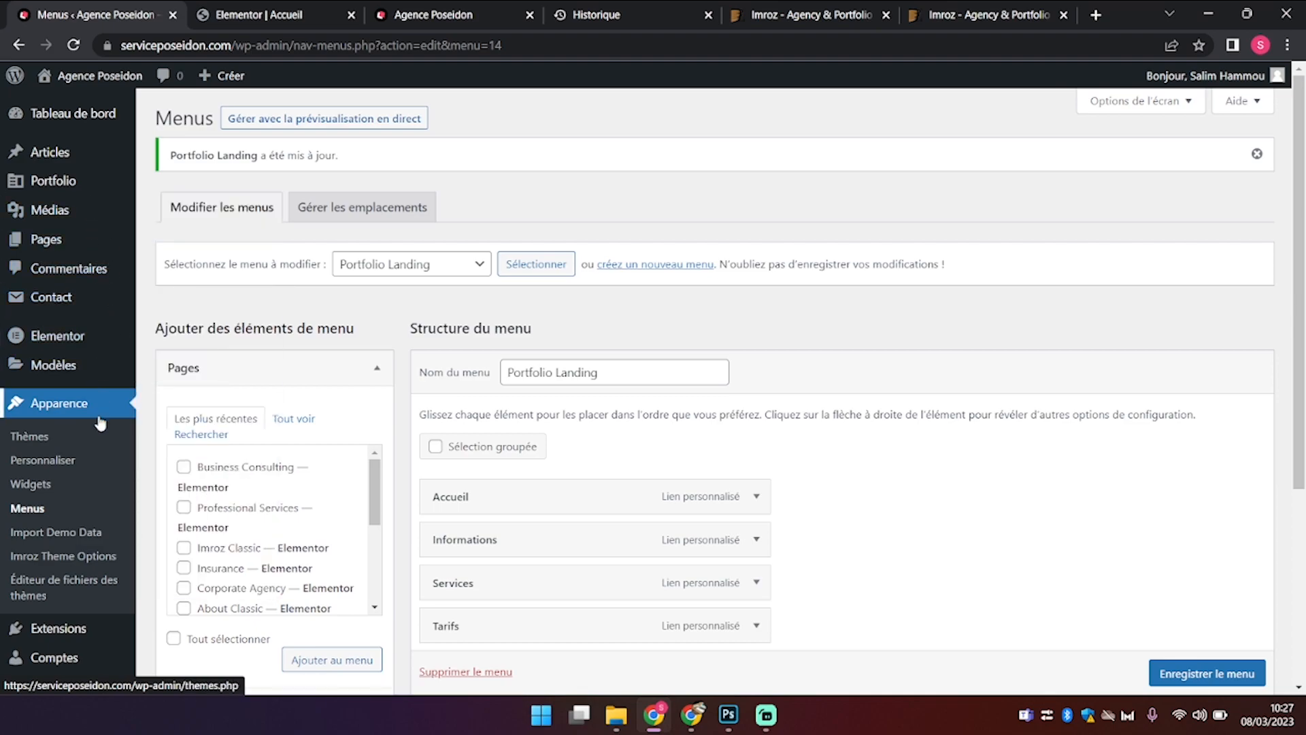
Step: Open Imroz Theme Options and scroll through the General settings
click(114, 554)
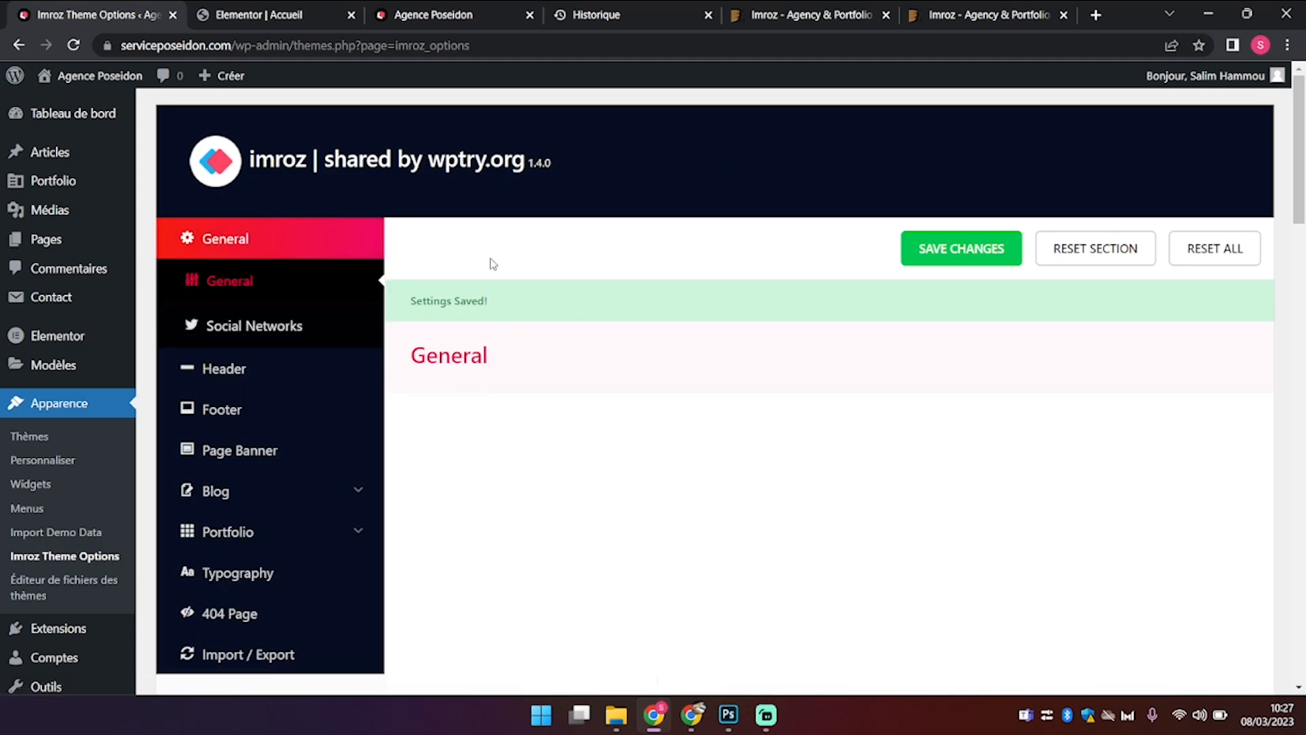
scroll(597, 285, down, 6)
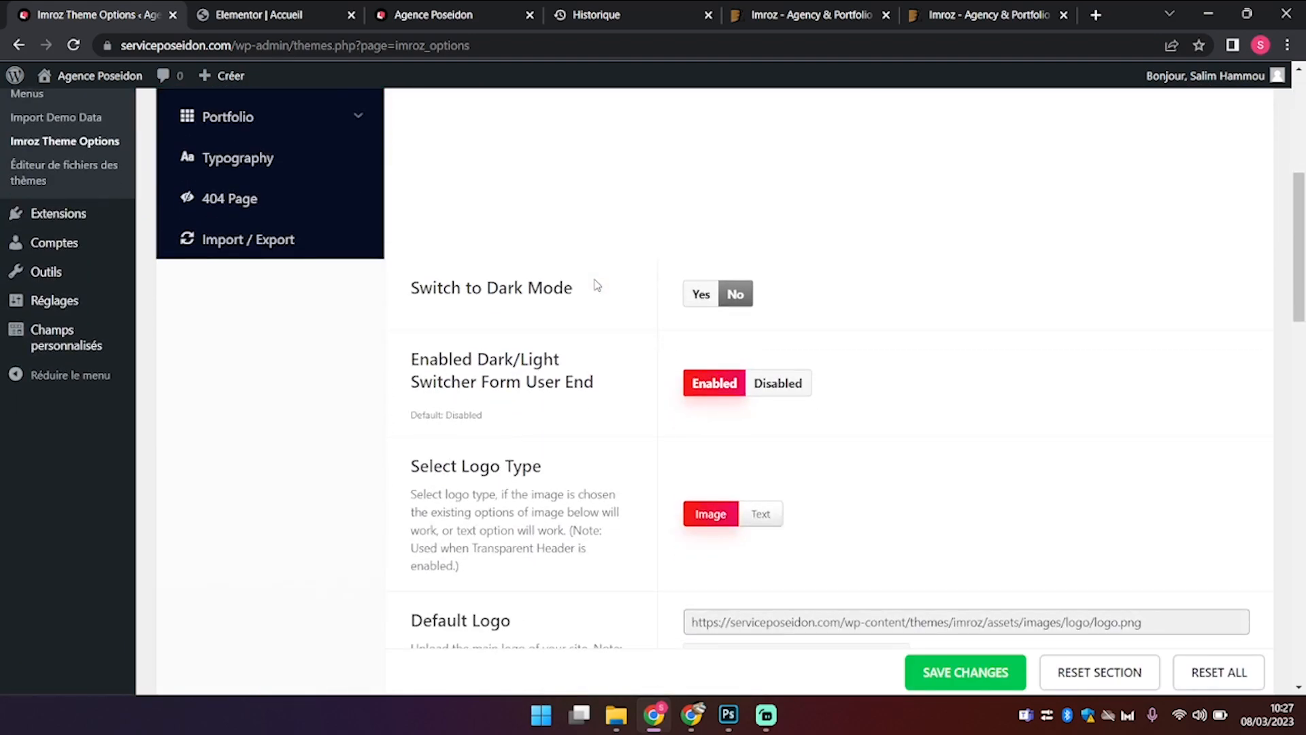
scroll(596, 285, down, 1)
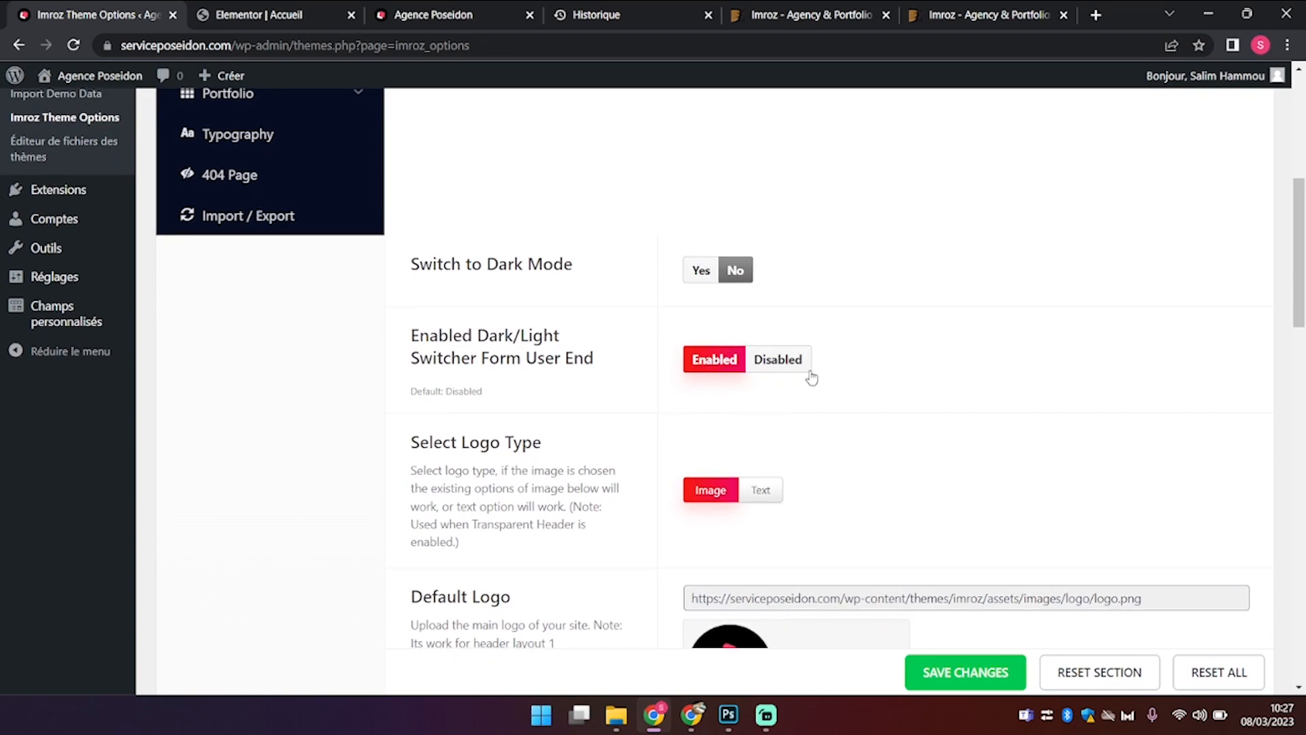
scroll(616, 464, down, 2)
scroll(615, 465, down, 1)
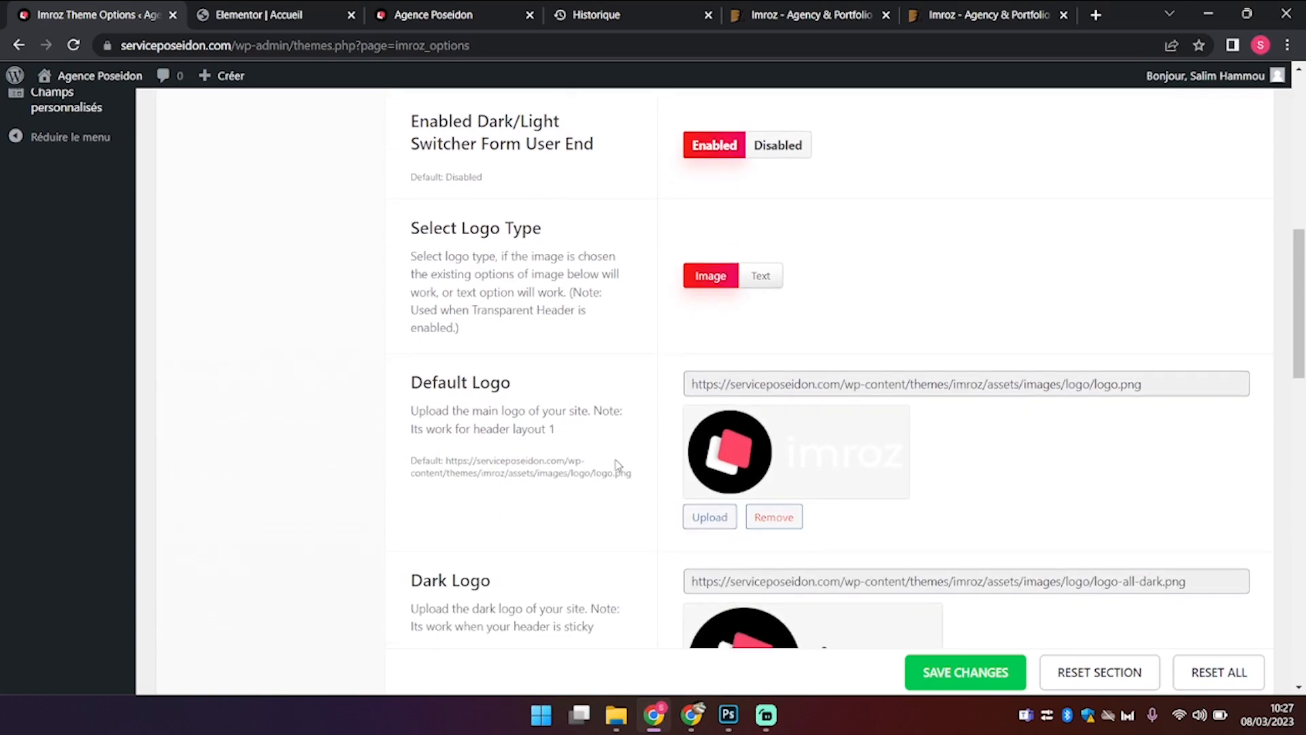
scroll(616, 464, down, 10)
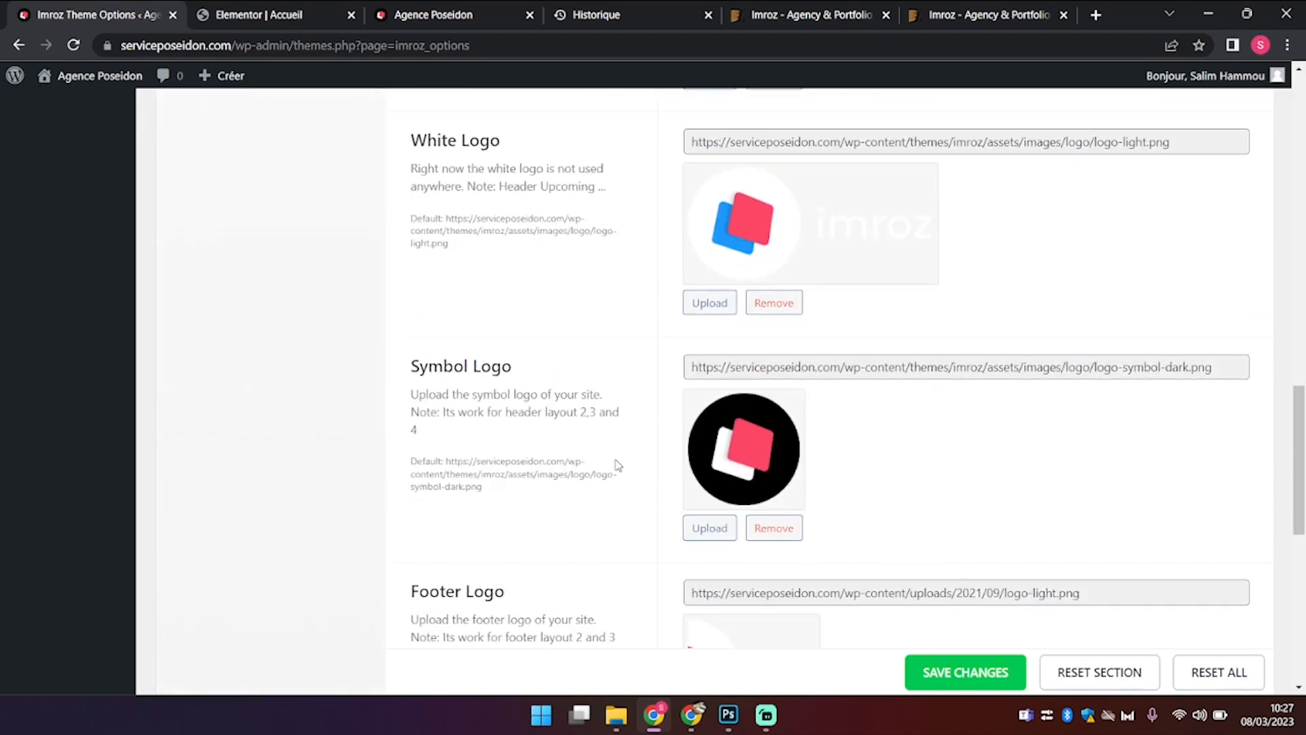
scroll(616, 460, down, 4)
scroll(618, 465, down, 2)
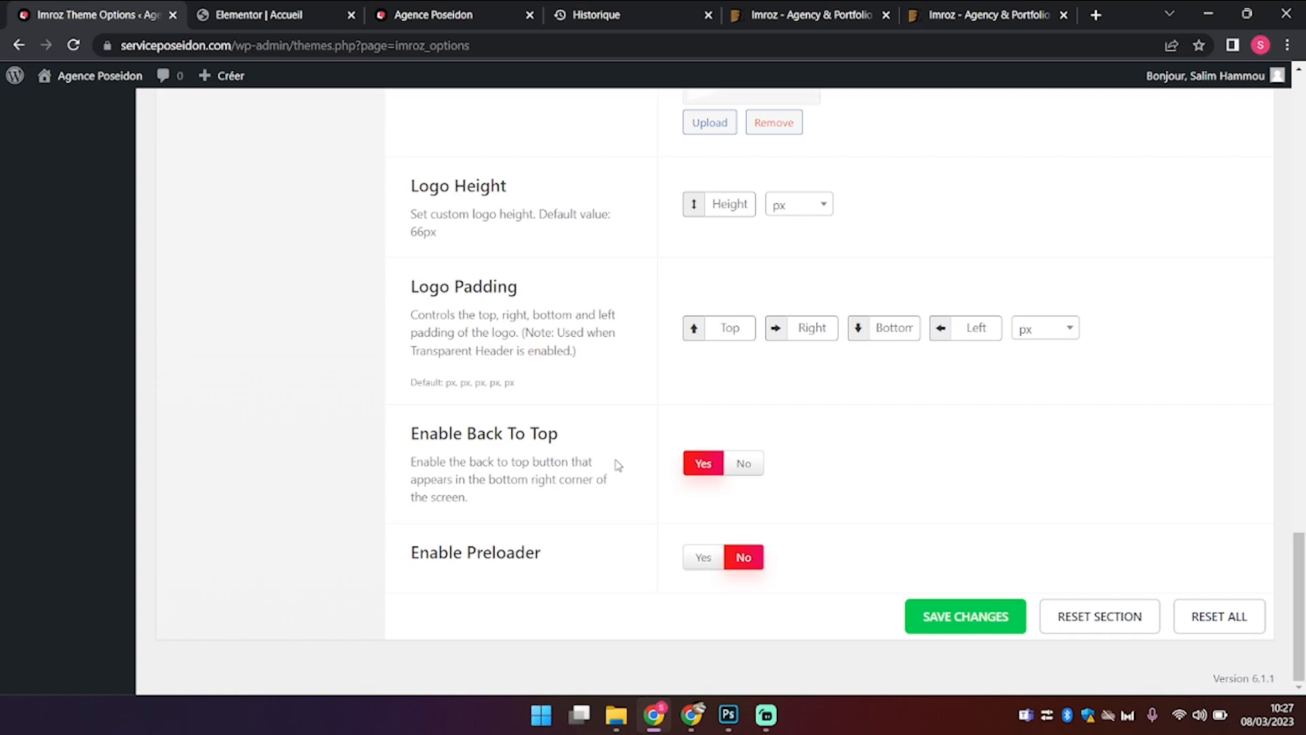
scroll(618, 466, up, 20)
scroll(618, 465, down, 18)
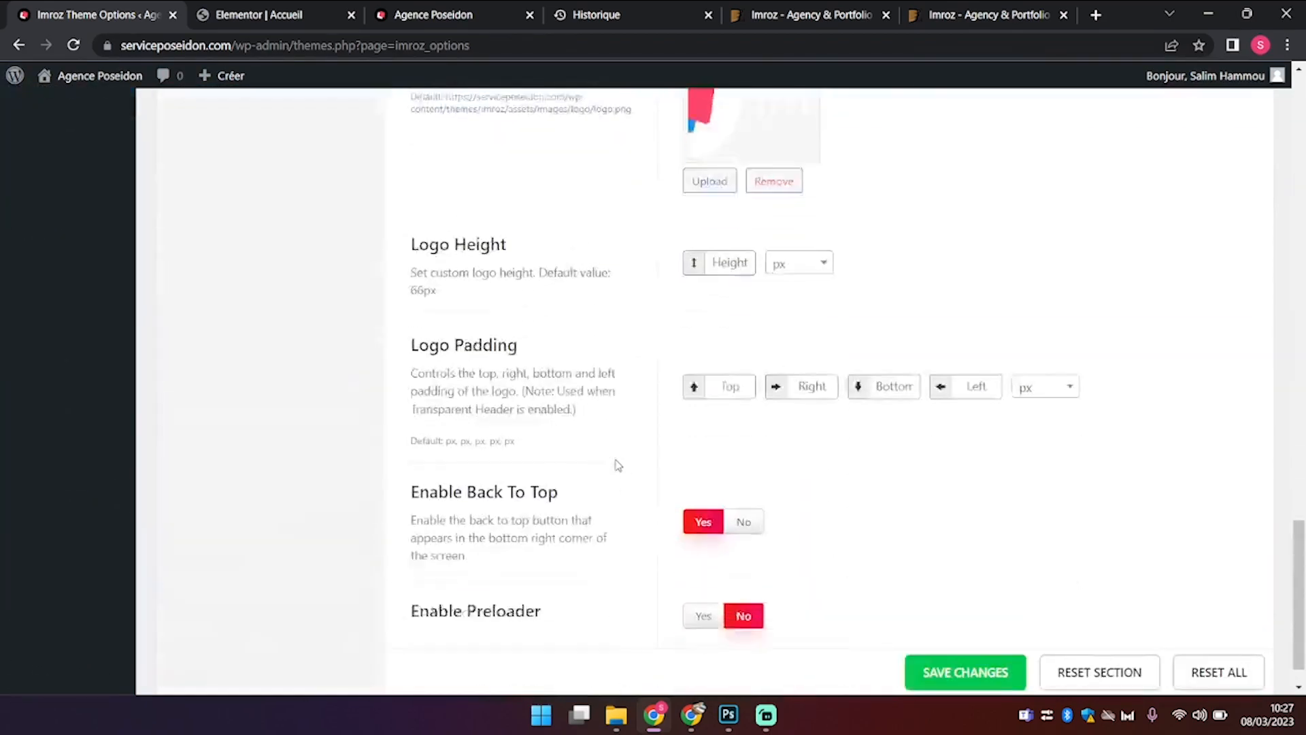
Step: Enable the page preloader, save the General settings, and bring up Social Networks
click(699, 559)
click(974, 619)
scroll(757, 379, up, 10)
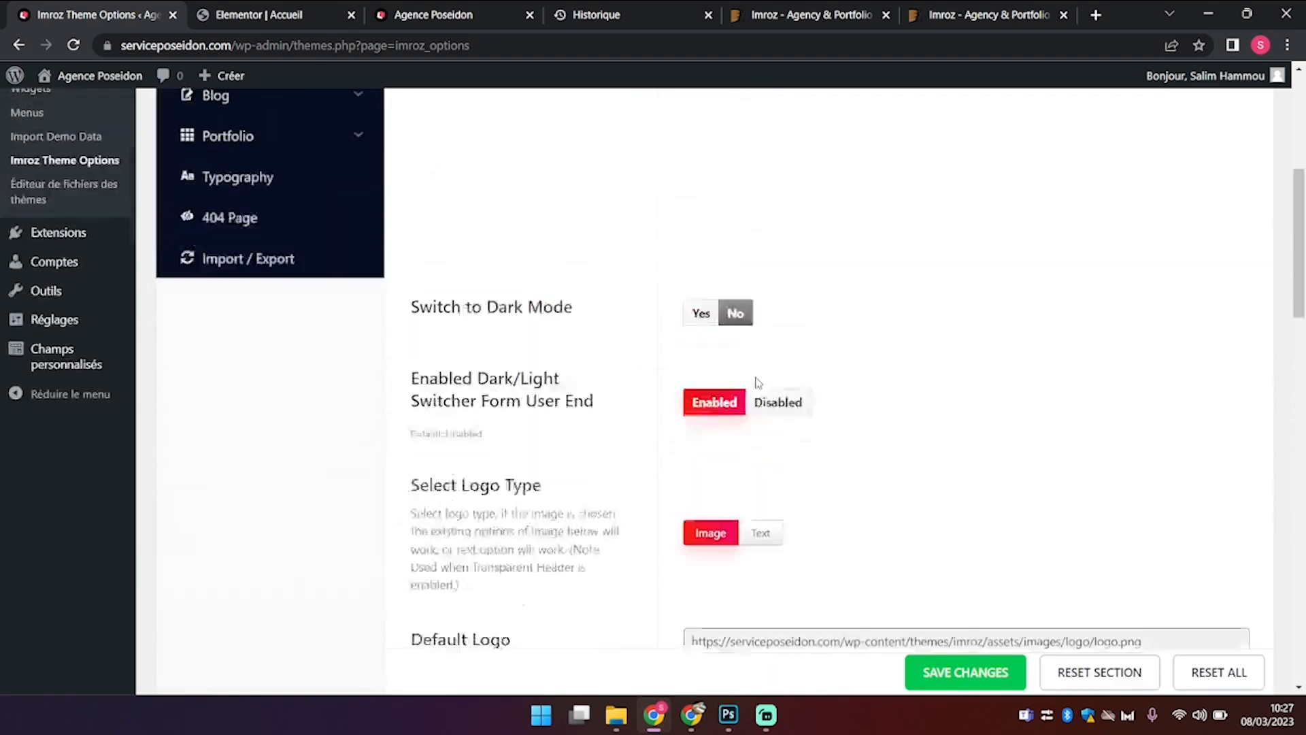
click(277, 327)
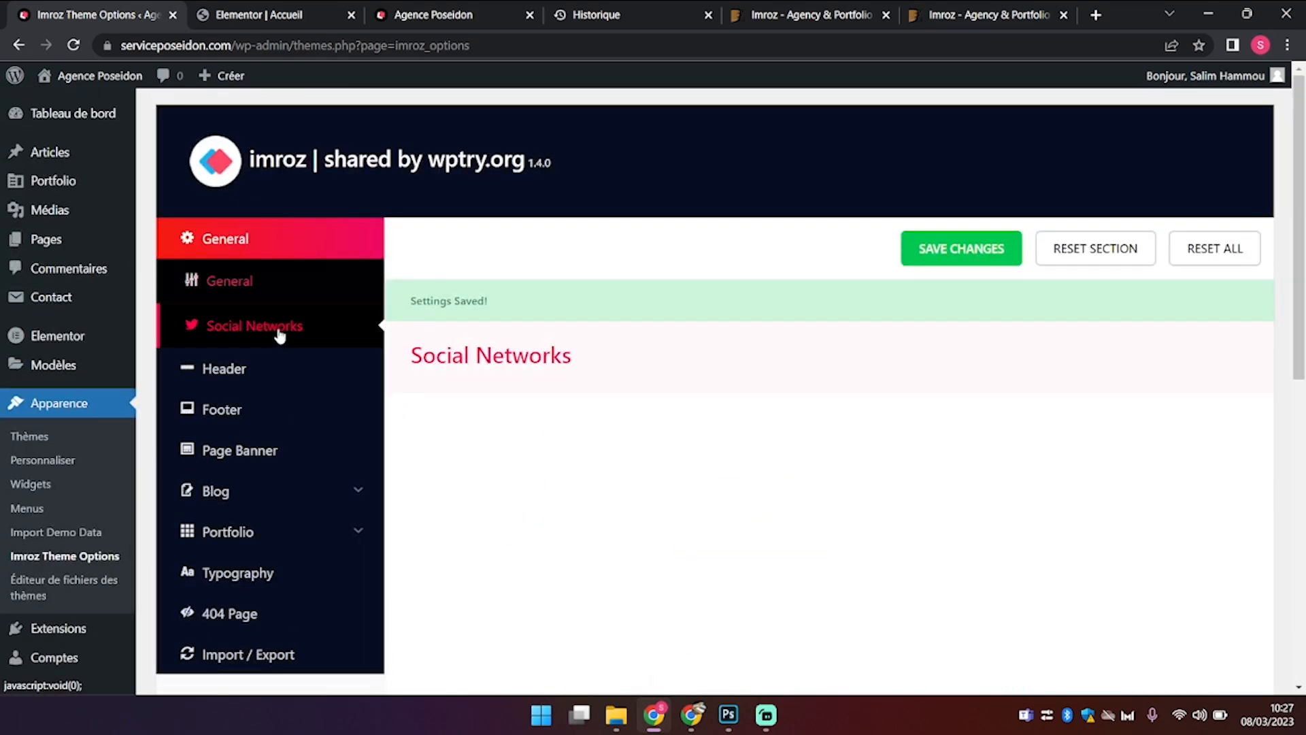
scroll(875, 440, down, 7)
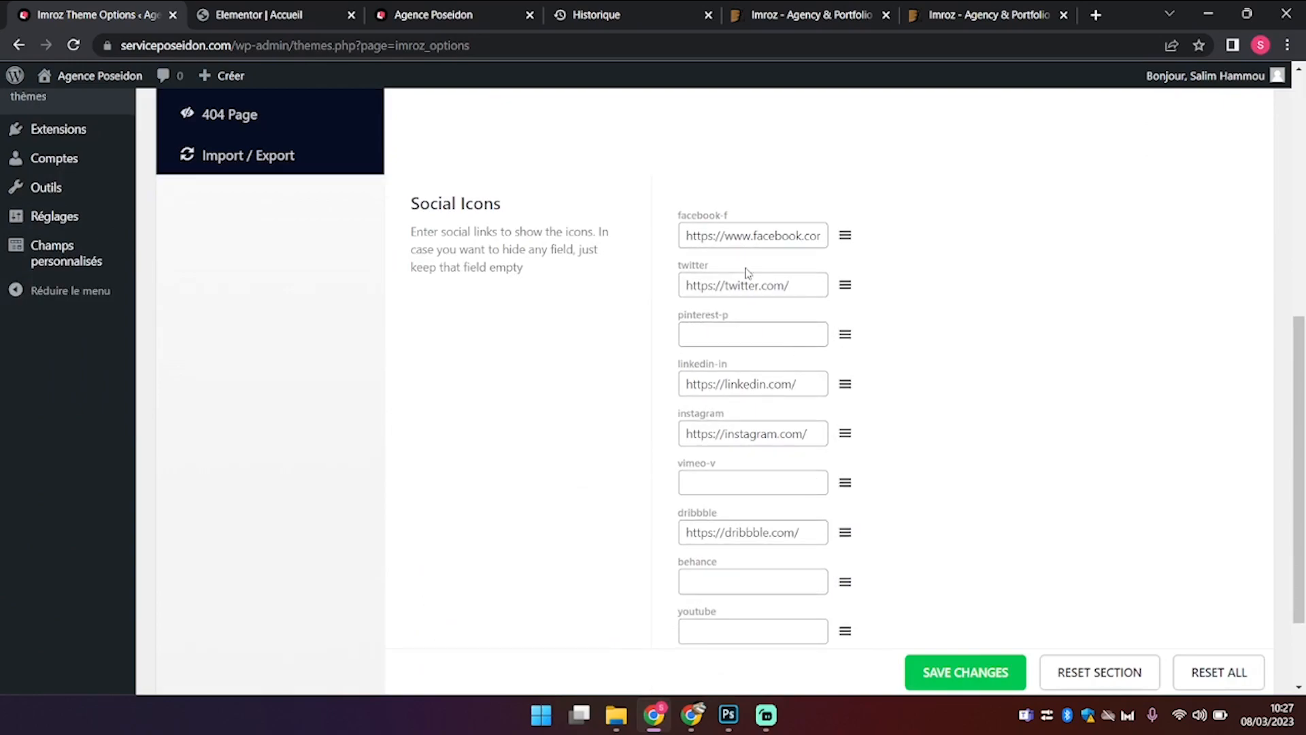
Step: Keep the Facebook link and empty the Twitter and LinkedIn URL fields
click(737, 235)
key(ctrl+a)
key(BackSpace)
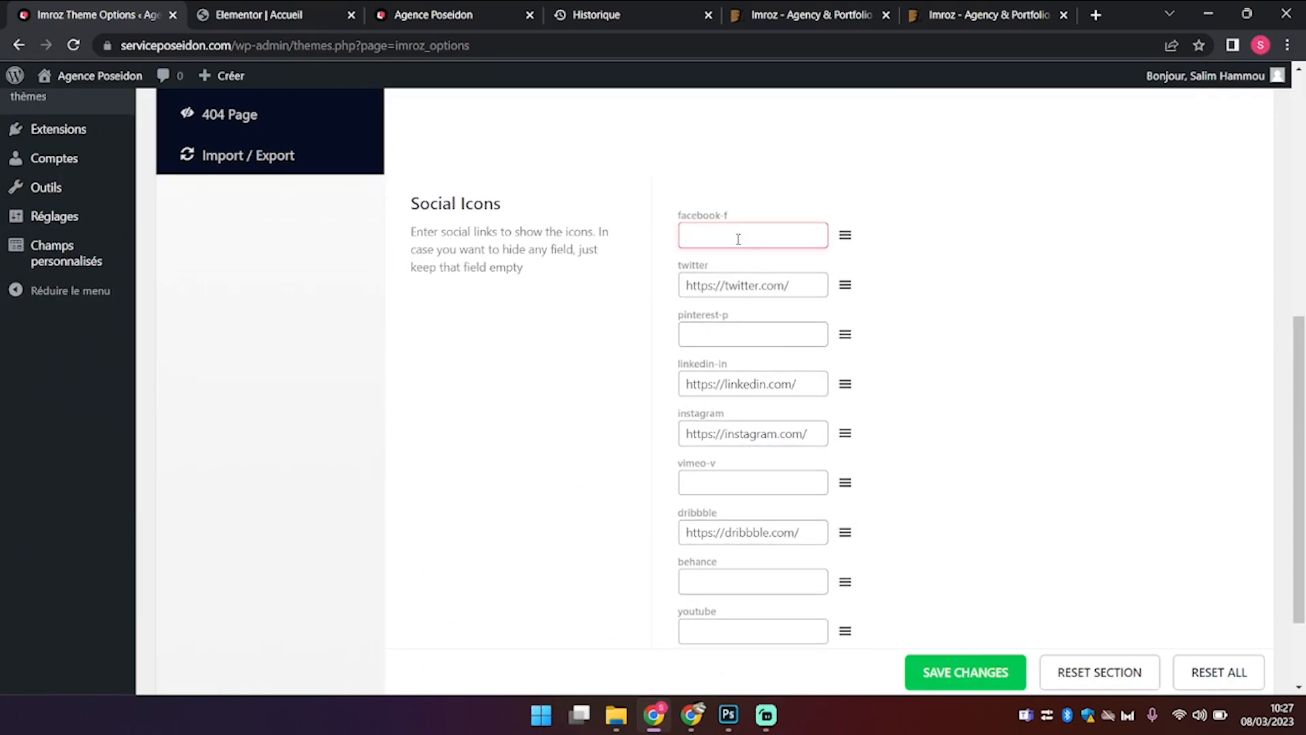
key(ctrl+z)
click(759, 287)
key(ctrl+a)
key(BackSpace)
click(771, 384)
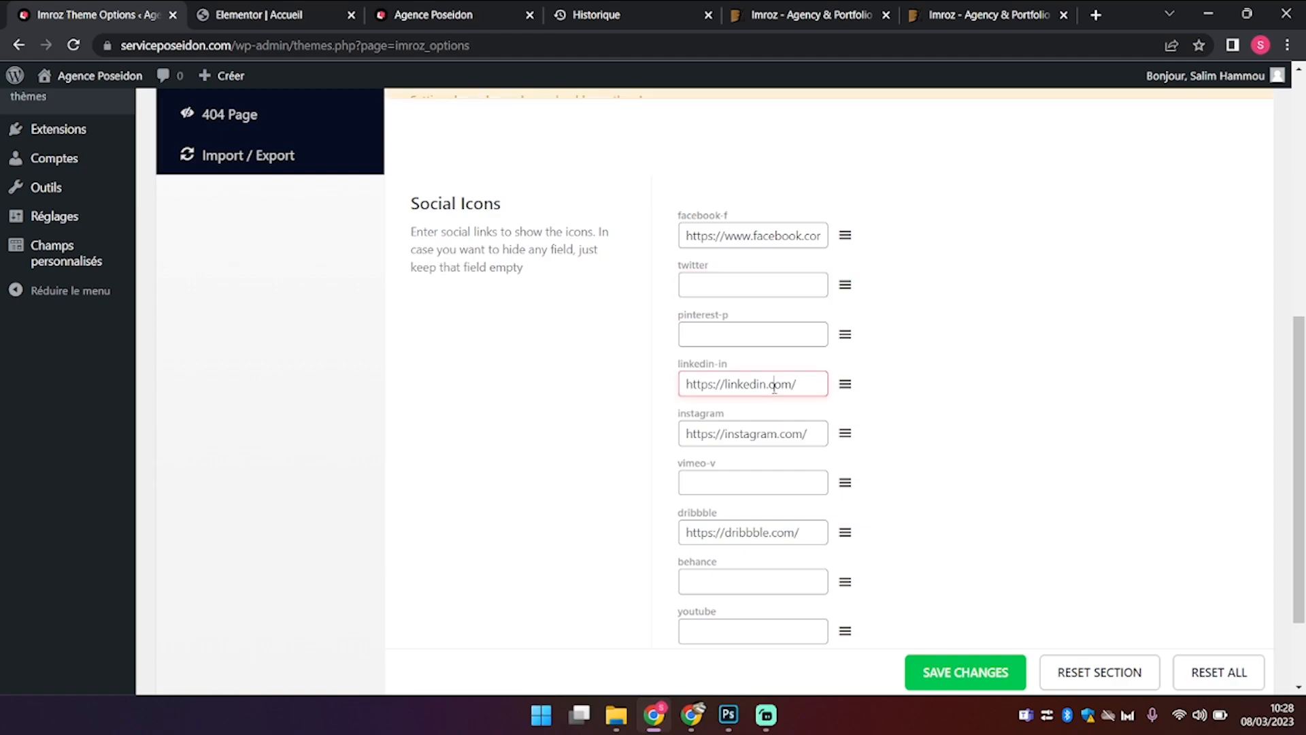
key(ctrl+a)
key(BackSpace)
Step: Empty the Instagram and Dribbble URL fields and save the social settings
click(765, 432)
key(ctrl+a)
key(BackSpace)
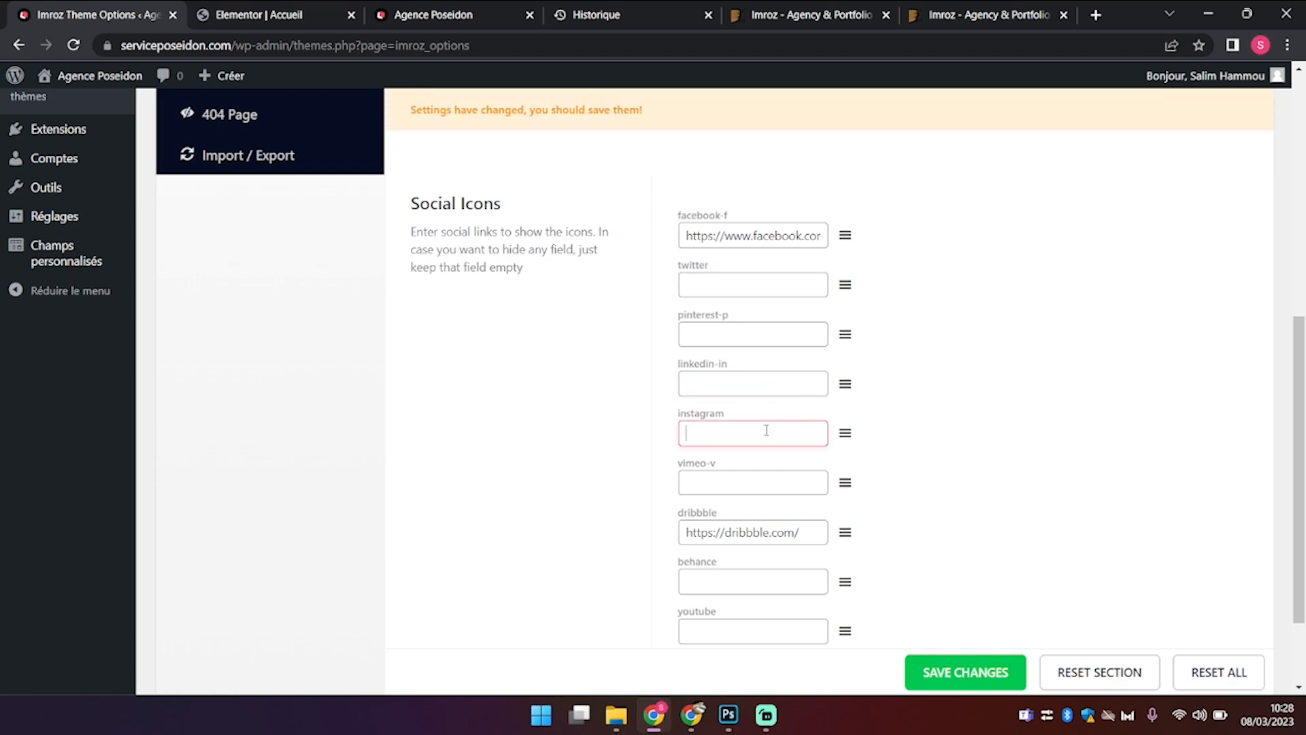
click(777, 534)
key(ctrl+a)
key(BackSpace)
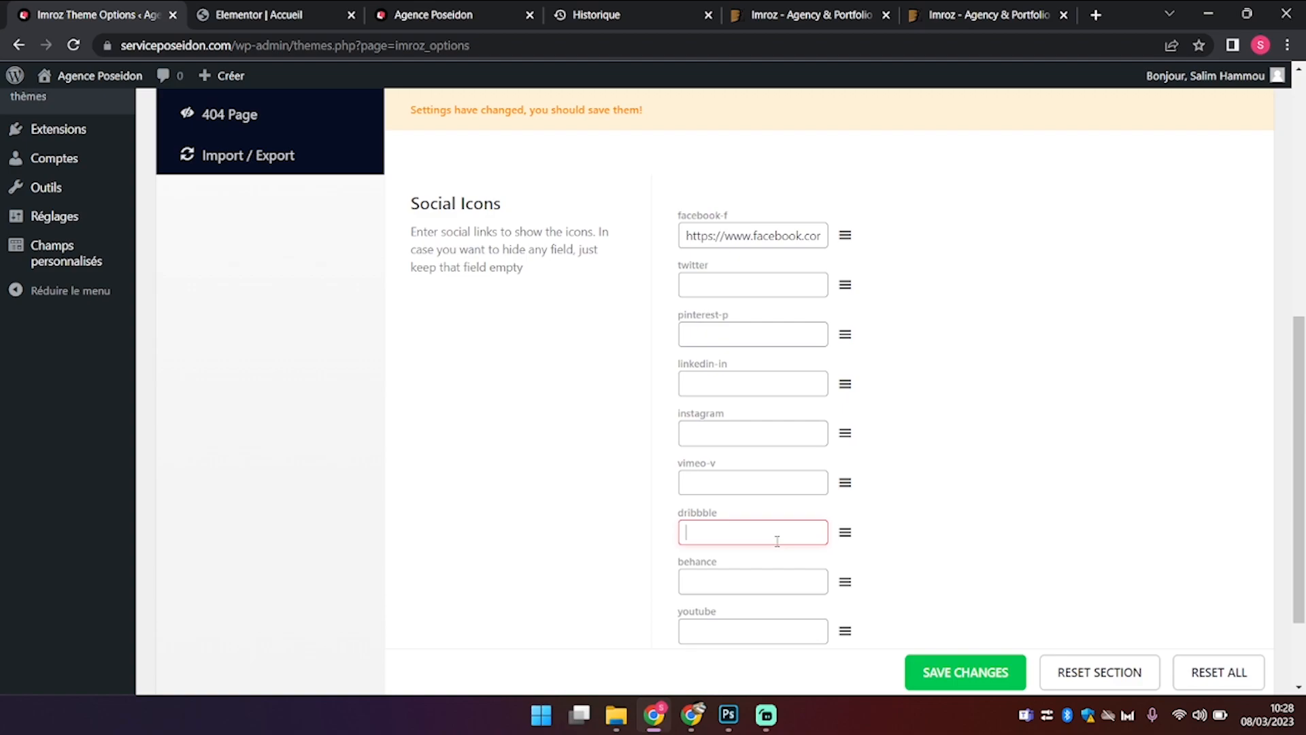
scroll(778, 545, down, 2)
scroll(778, 546, up, 2)
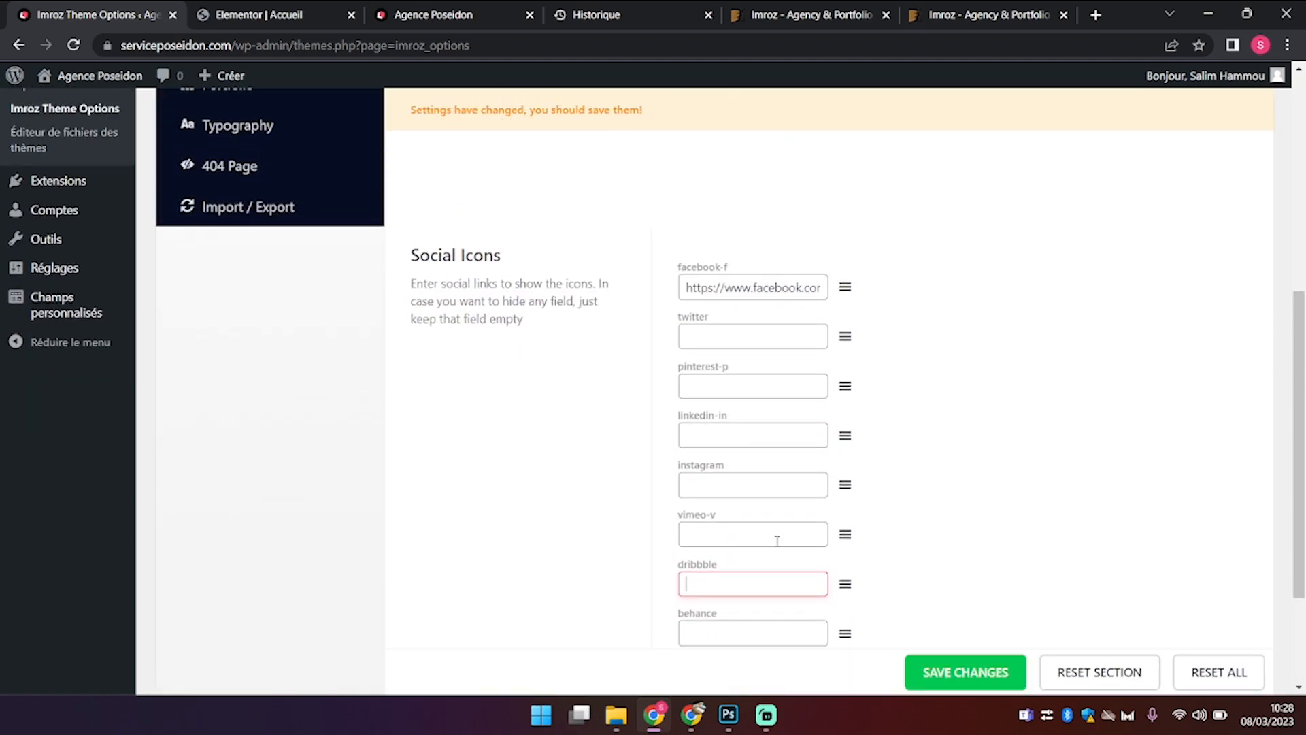
scroll(773, 536, down, 2)
click(929, 628)
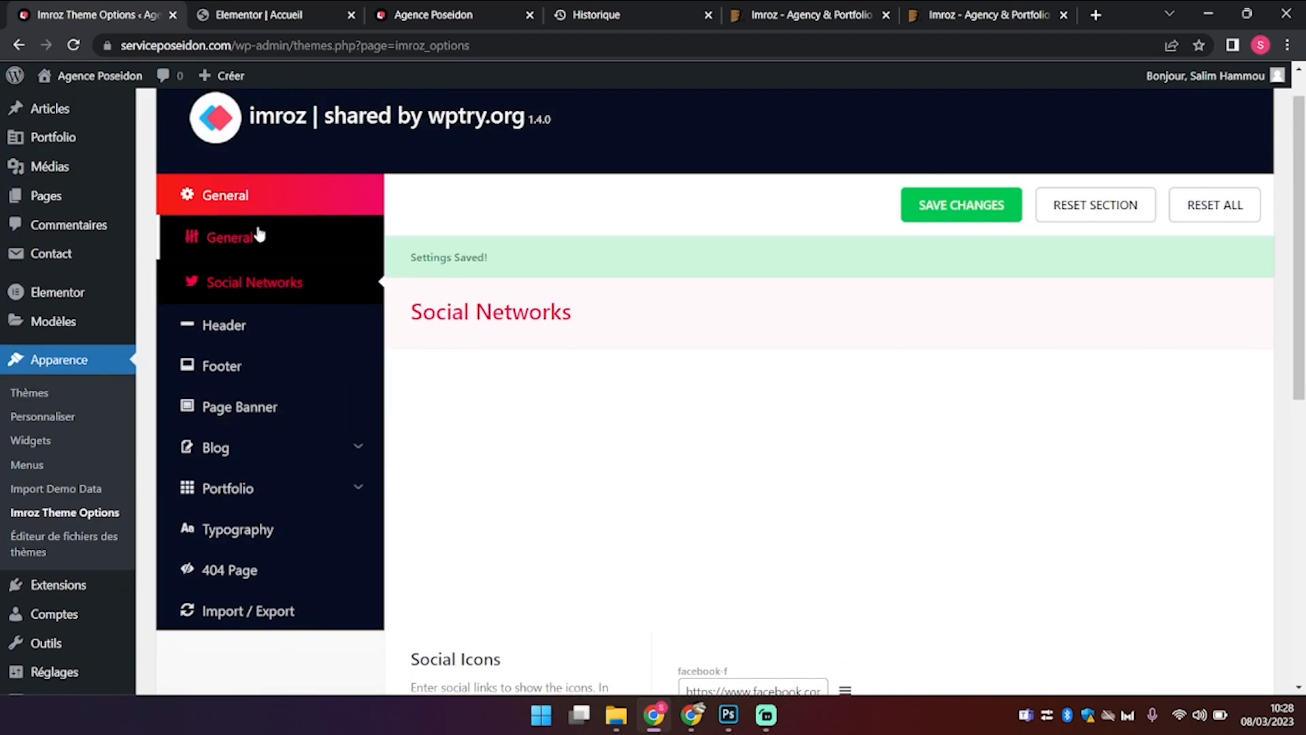
Step: Set Header Button and Cart Icon to Disabled, save, and refresh the live homepage
click(237, 326)
scroll(531, 480, down, 9)
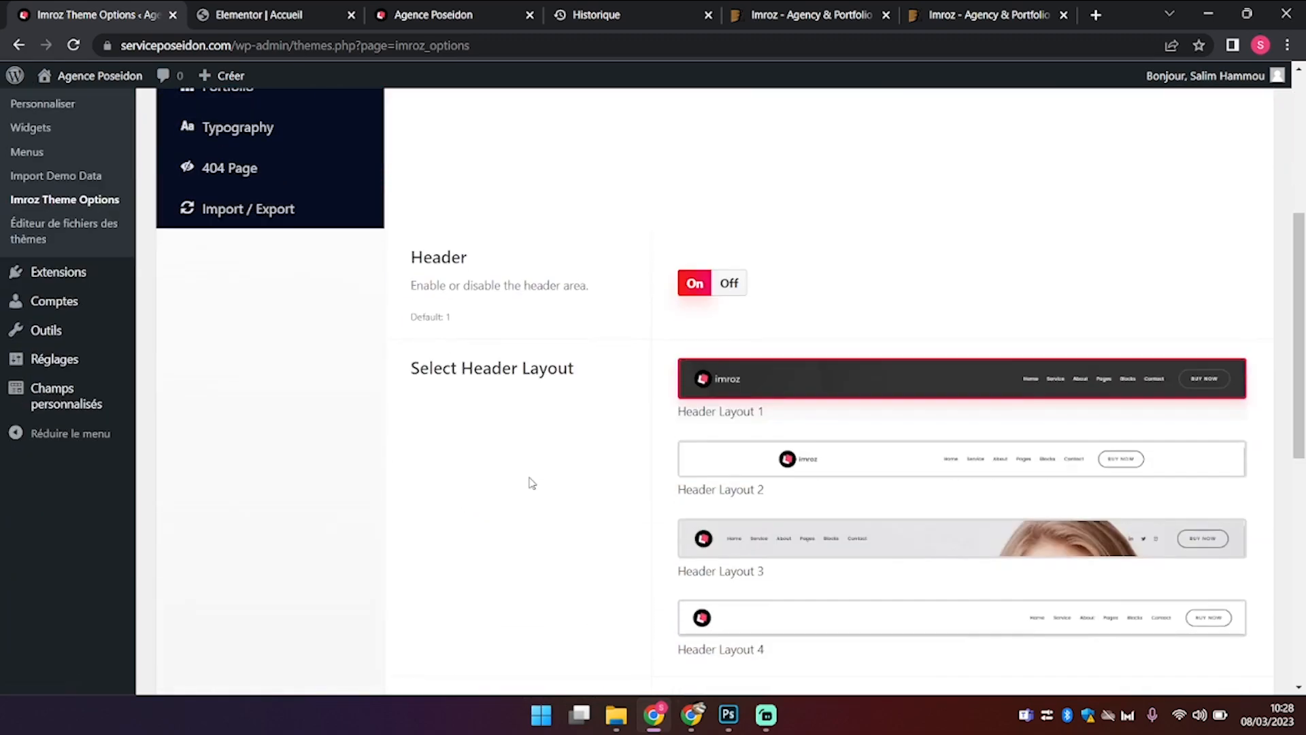
scroll(530, 479, down, 2)
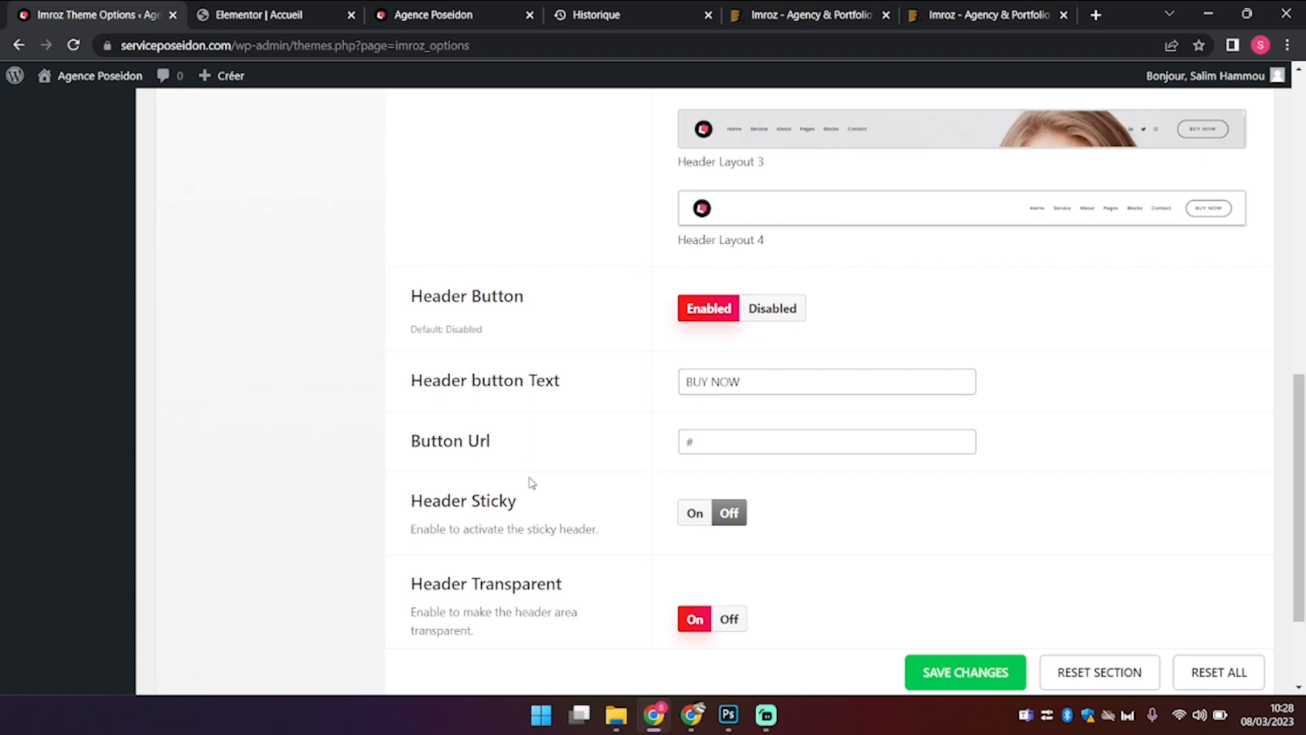
click(770, 253)
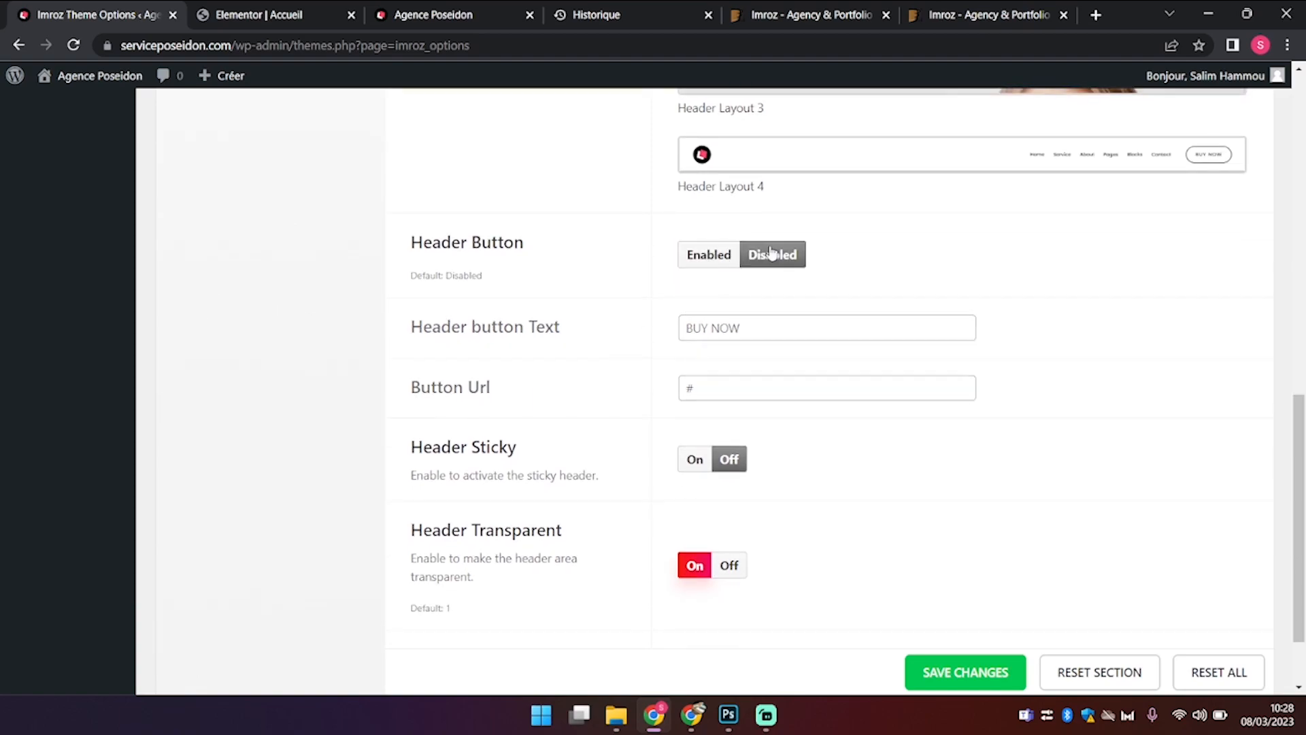
scroll(657, 376, down, 1)
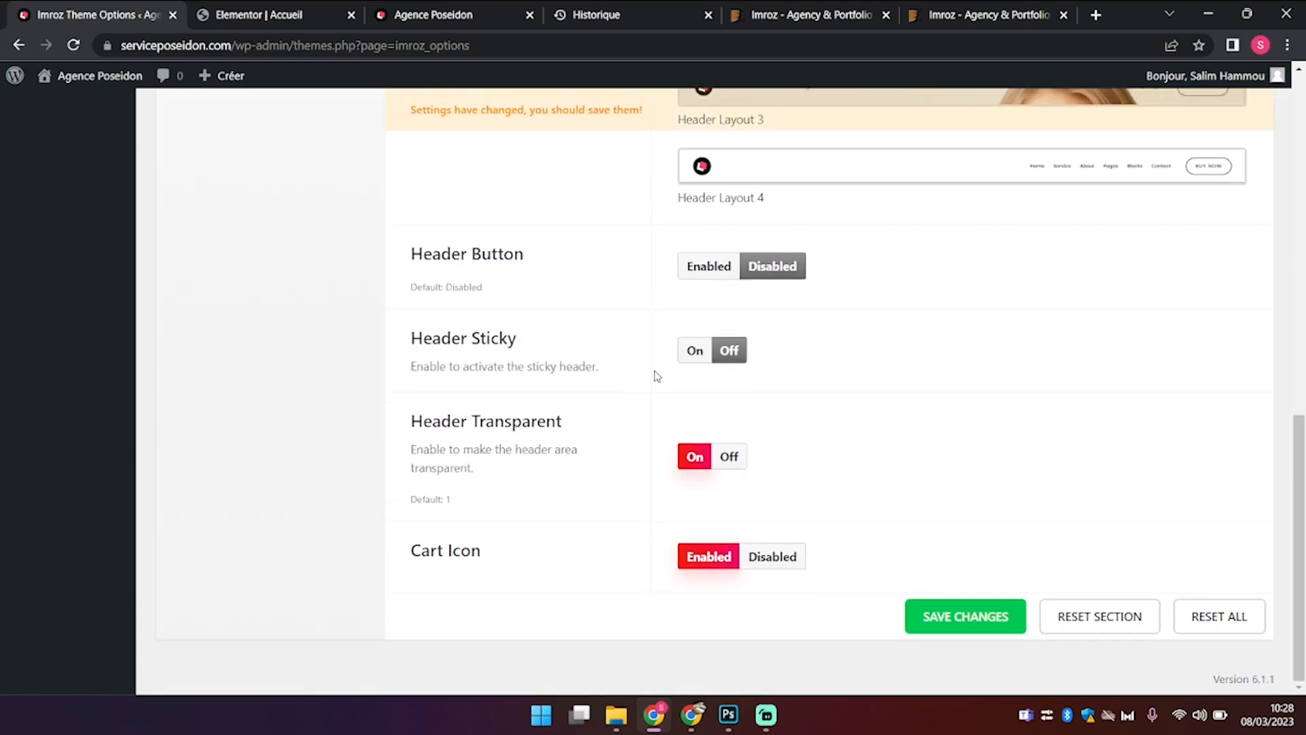
click(778, 554)
click(938, 603)
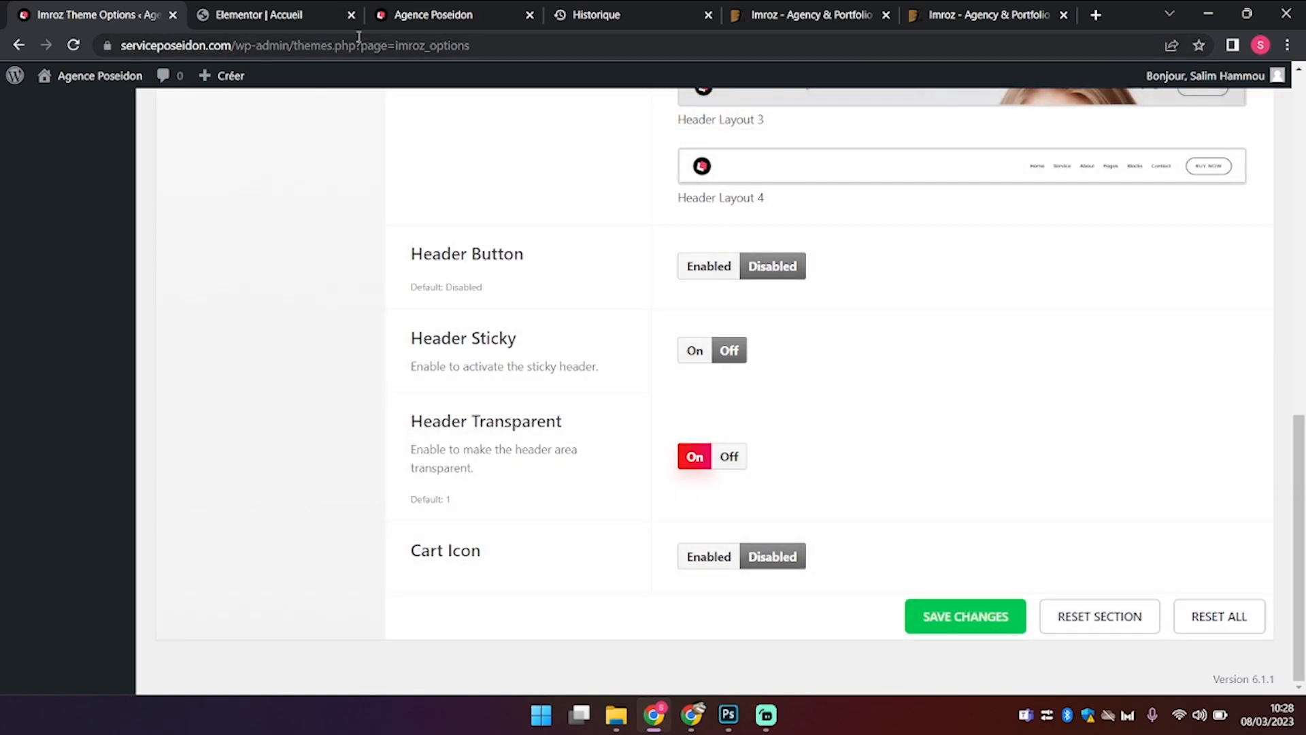
click(402, 19)
key(F5)
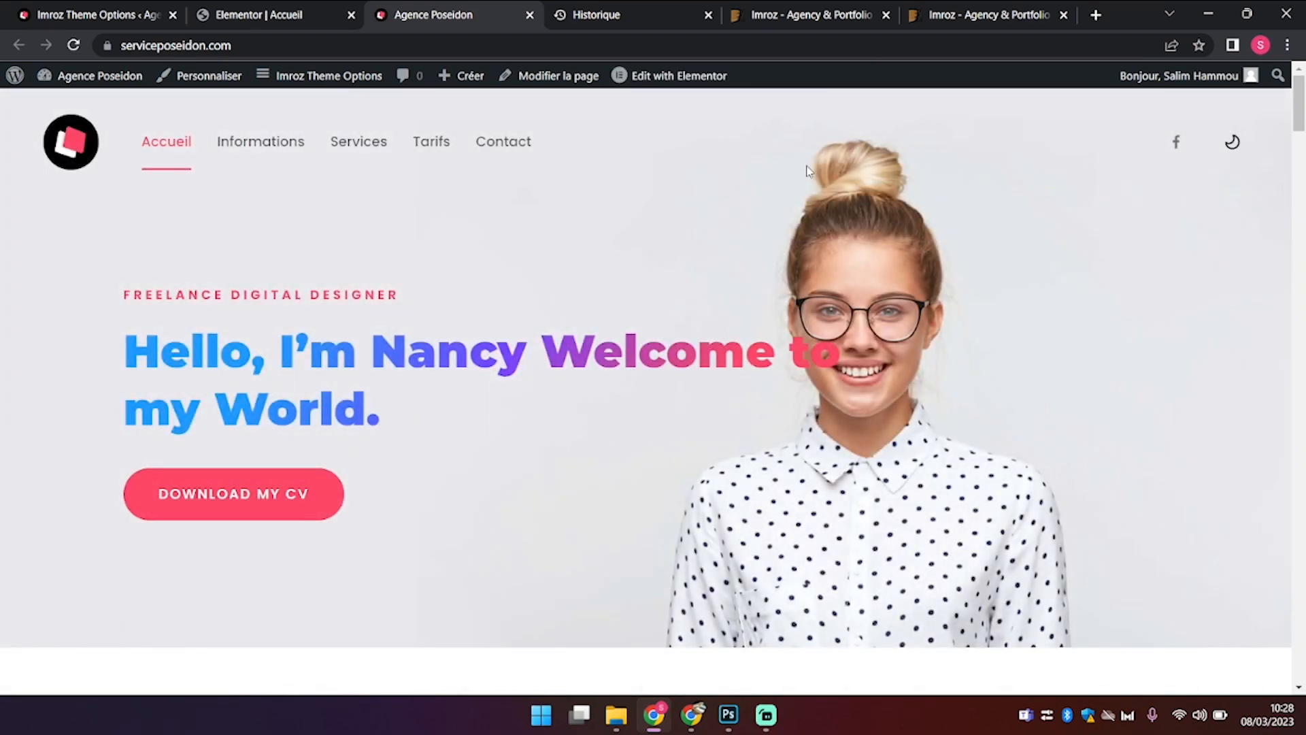
Step: Try the live site's dark mode toggle, then switch back to light mode
click(1236, 143)
click(1237, 144)
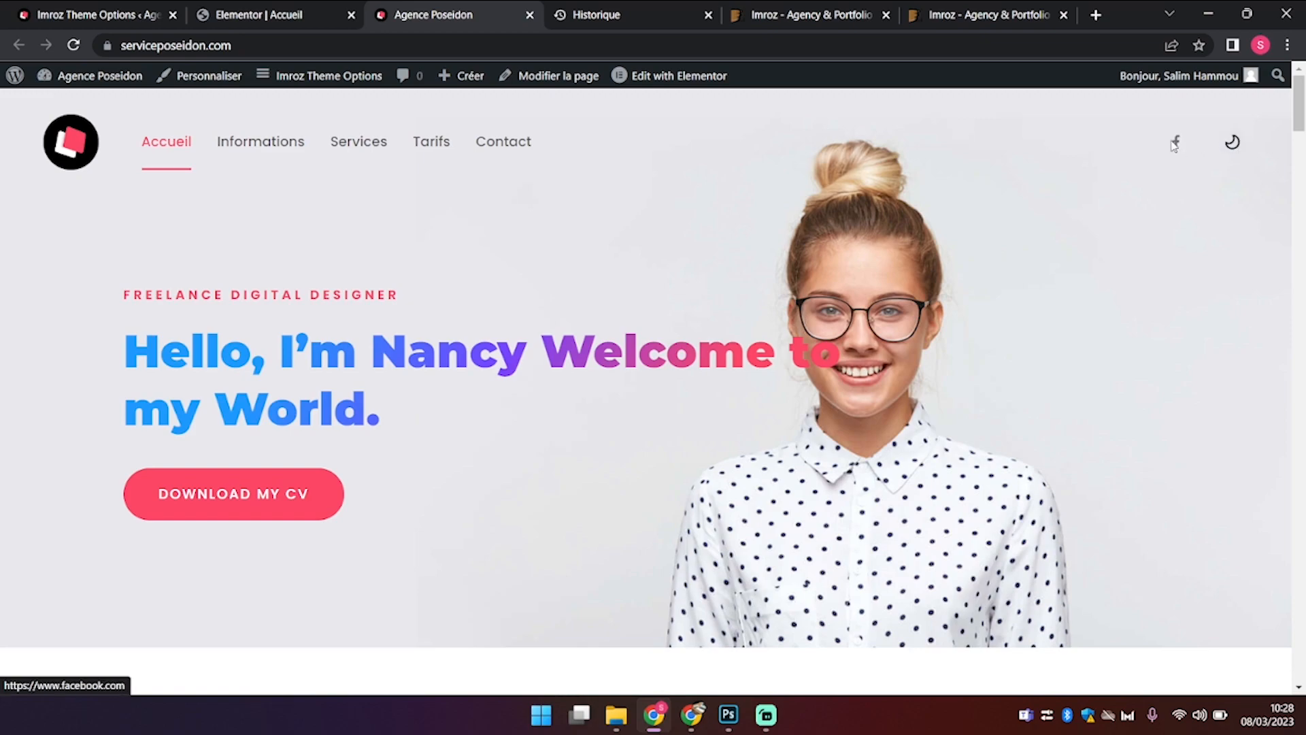
scroll(614, 296, down, 2)
scroll(374, 180, up, 2)
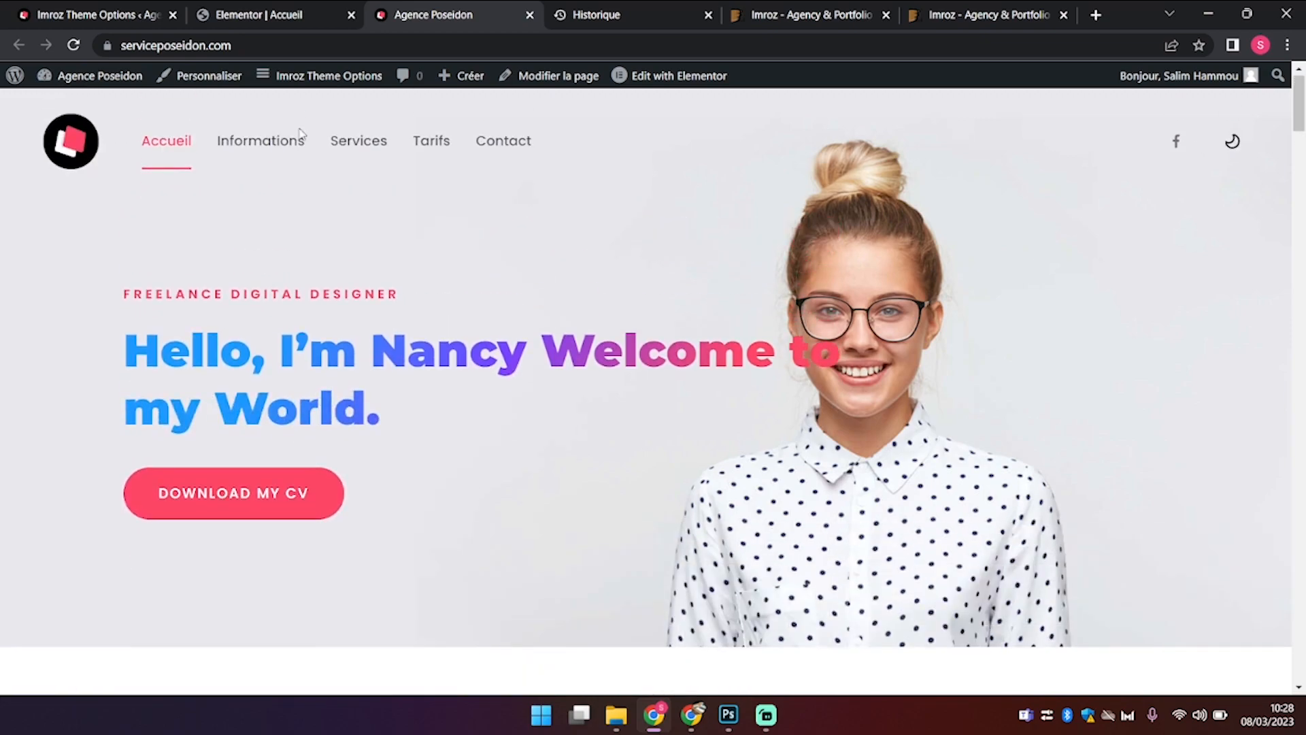
Step: Check the Informations, Services, Tarifs and Contact menu links against their sections
click(259, 140)
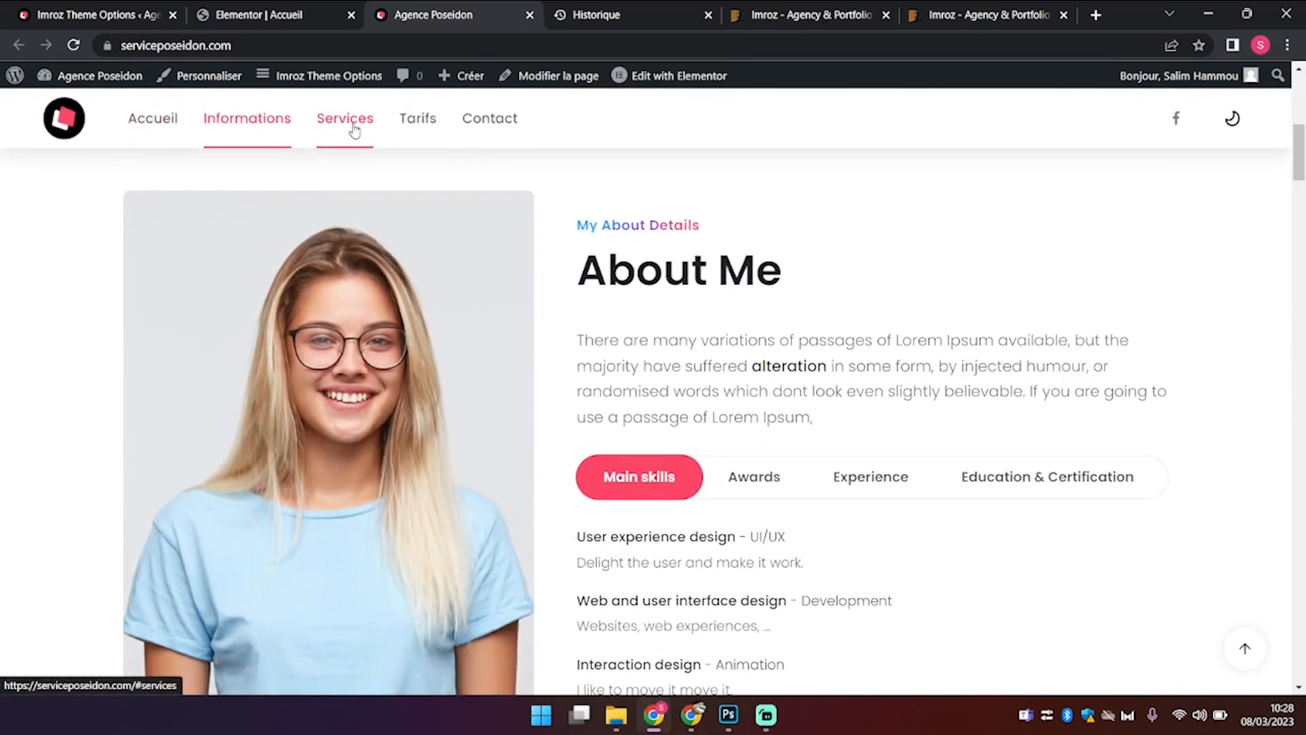
click(344, 121)
click(434, 110)
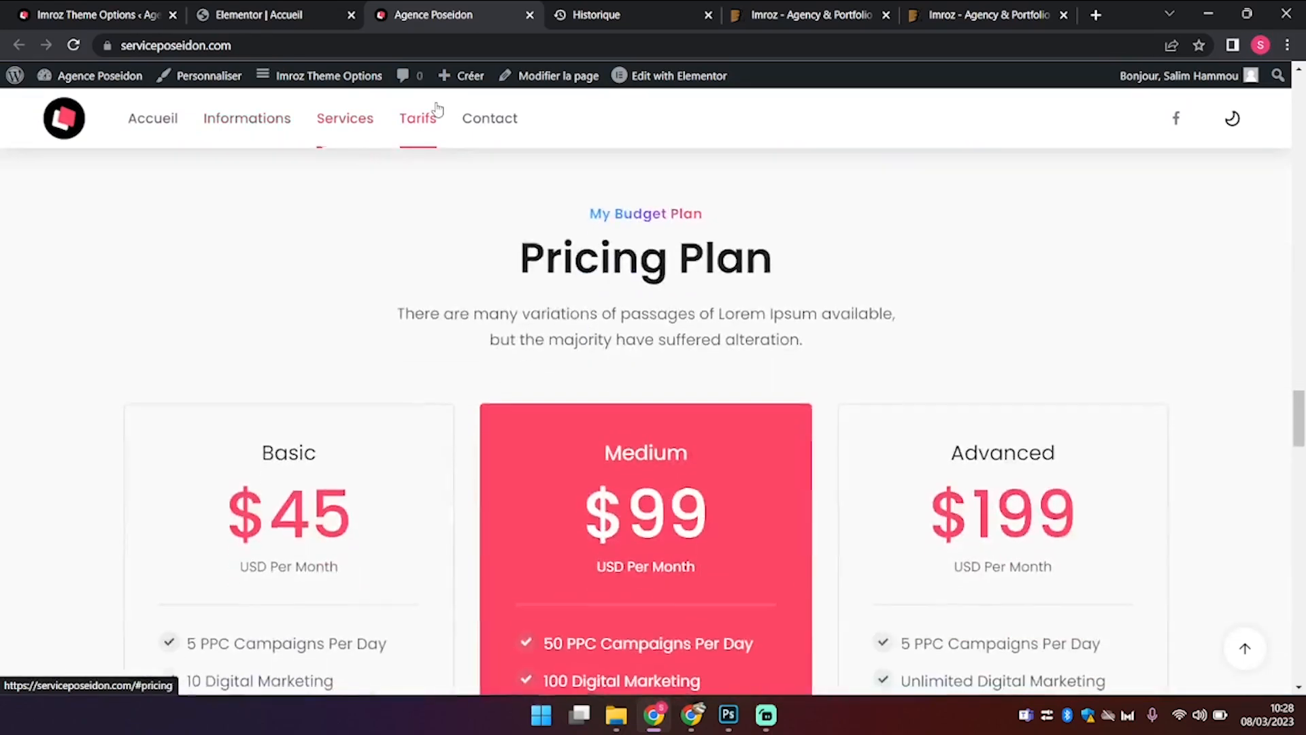
click(513, 119)
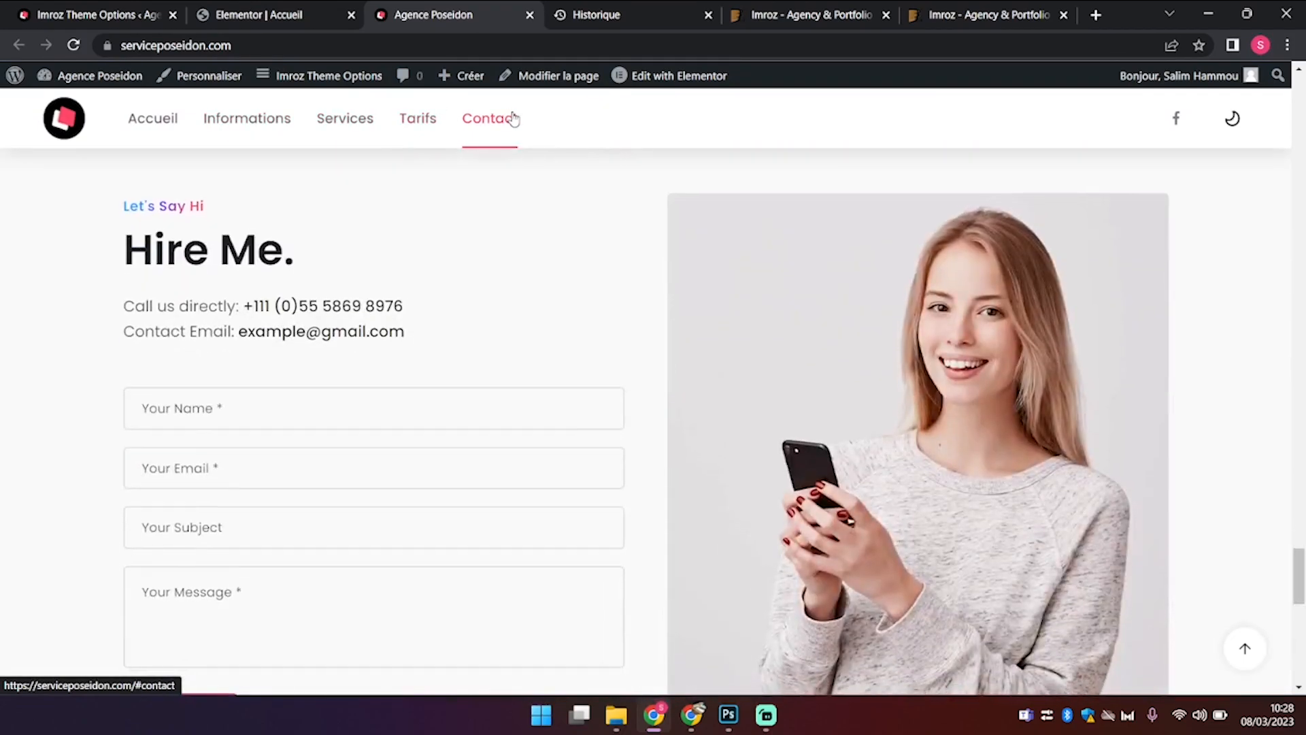
scroll(577, 356, down, 5)
scroll(577, 355, down, 7)
scroll(578, 355, up, 12)
scroll(578, 350, up, 5)
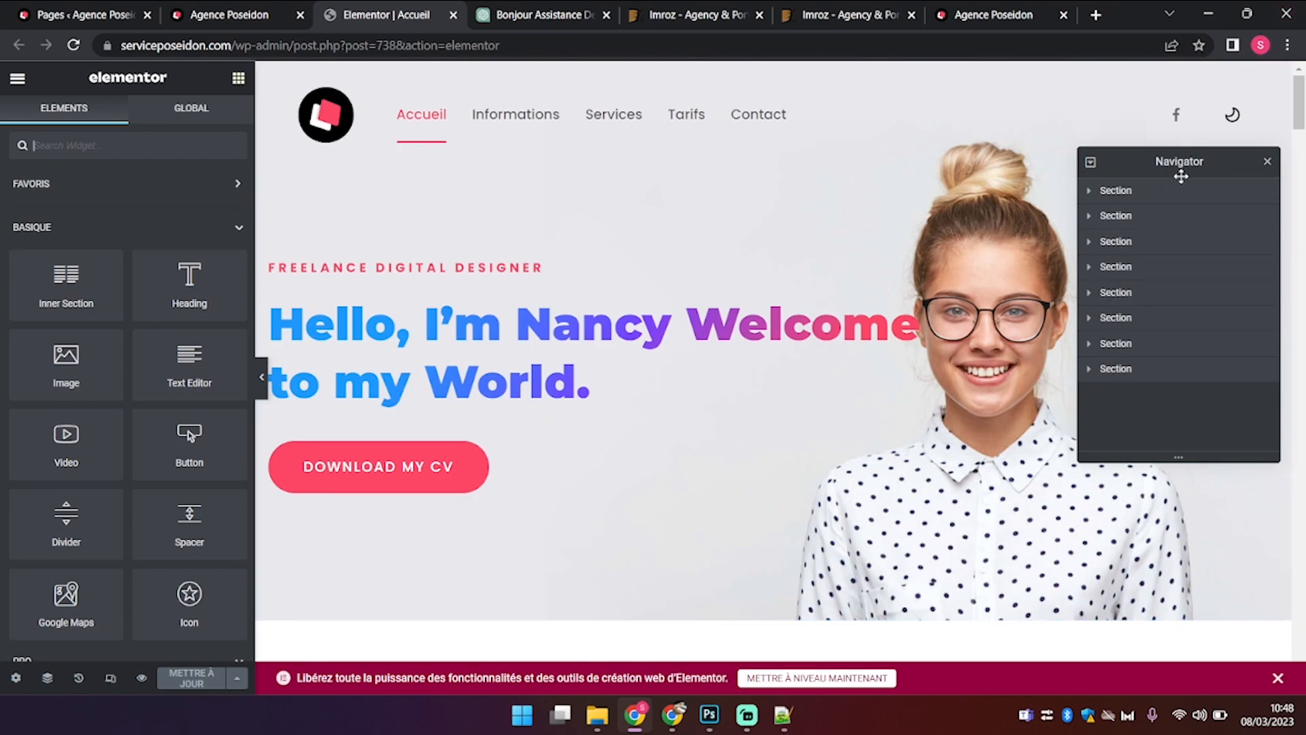
Step: Use the Navigator to jump the preview to the first, About Me and Services sections
drag(1172, 159, 1108, 142)
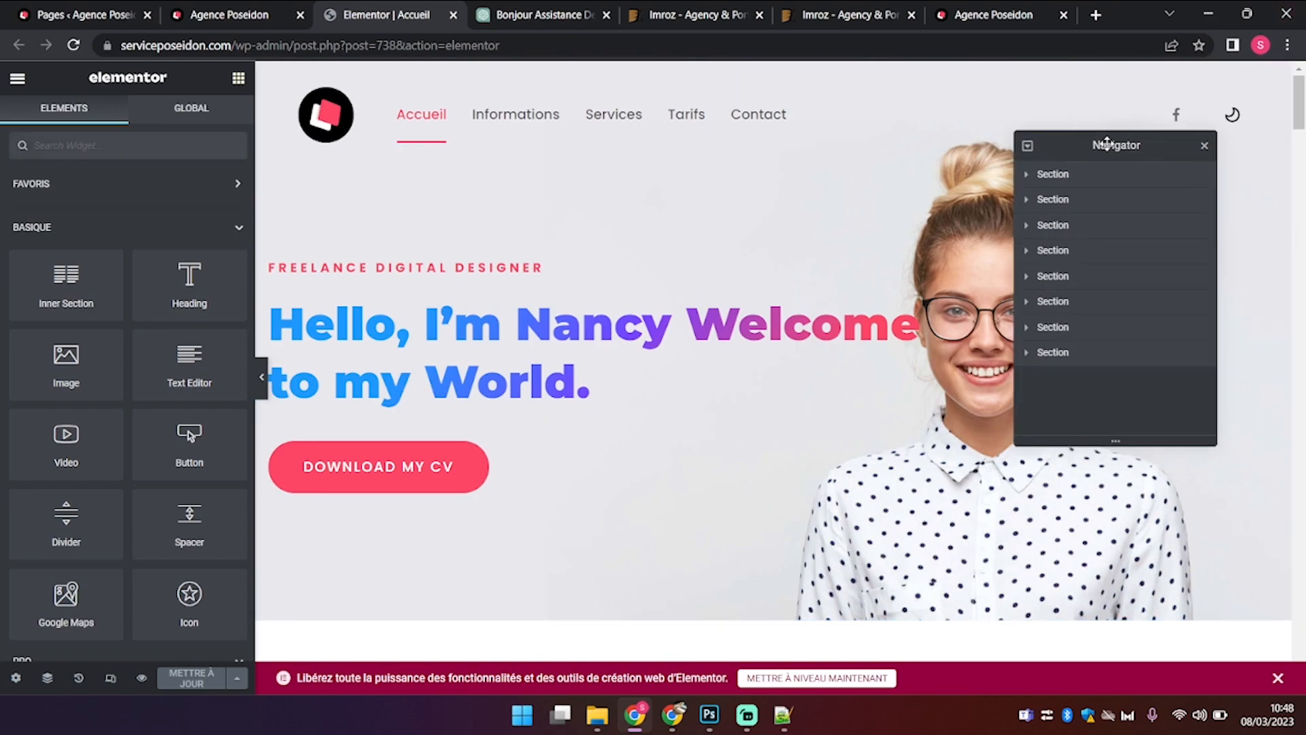
click(1081, 177)
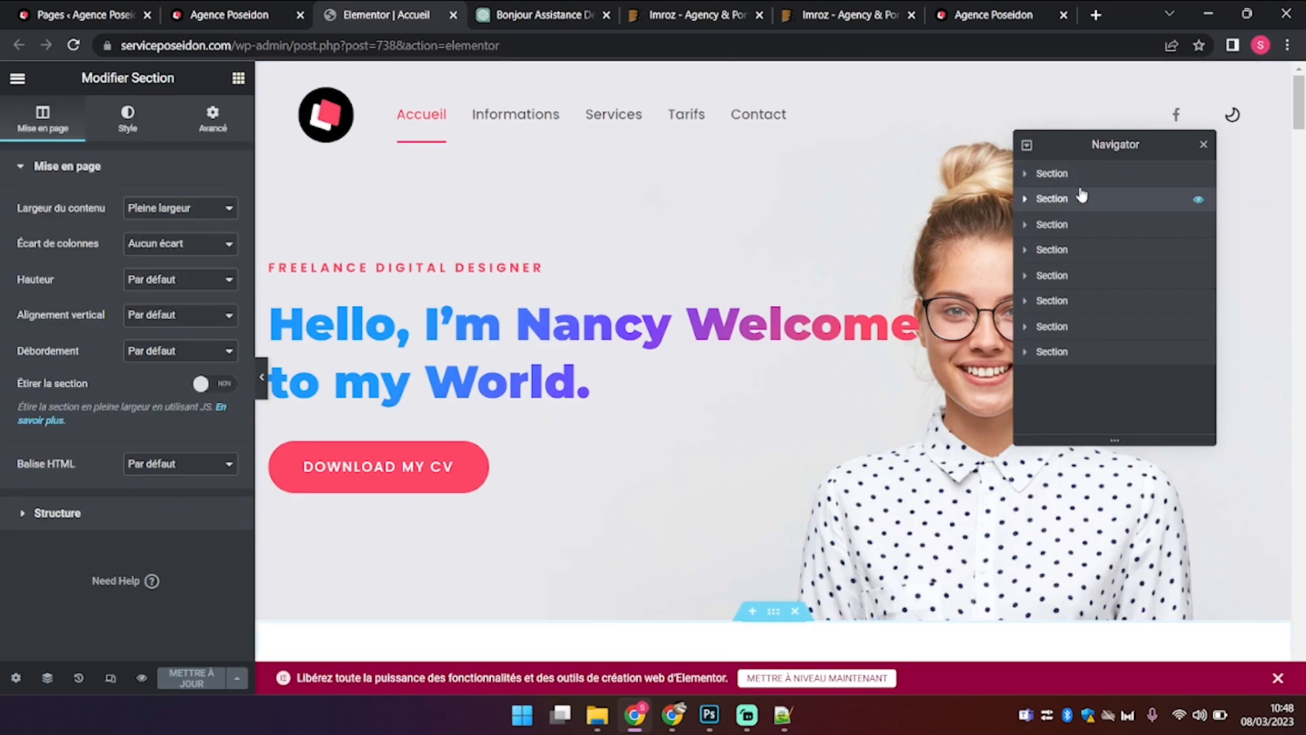
click(1080, 231)
click(1050, 330)
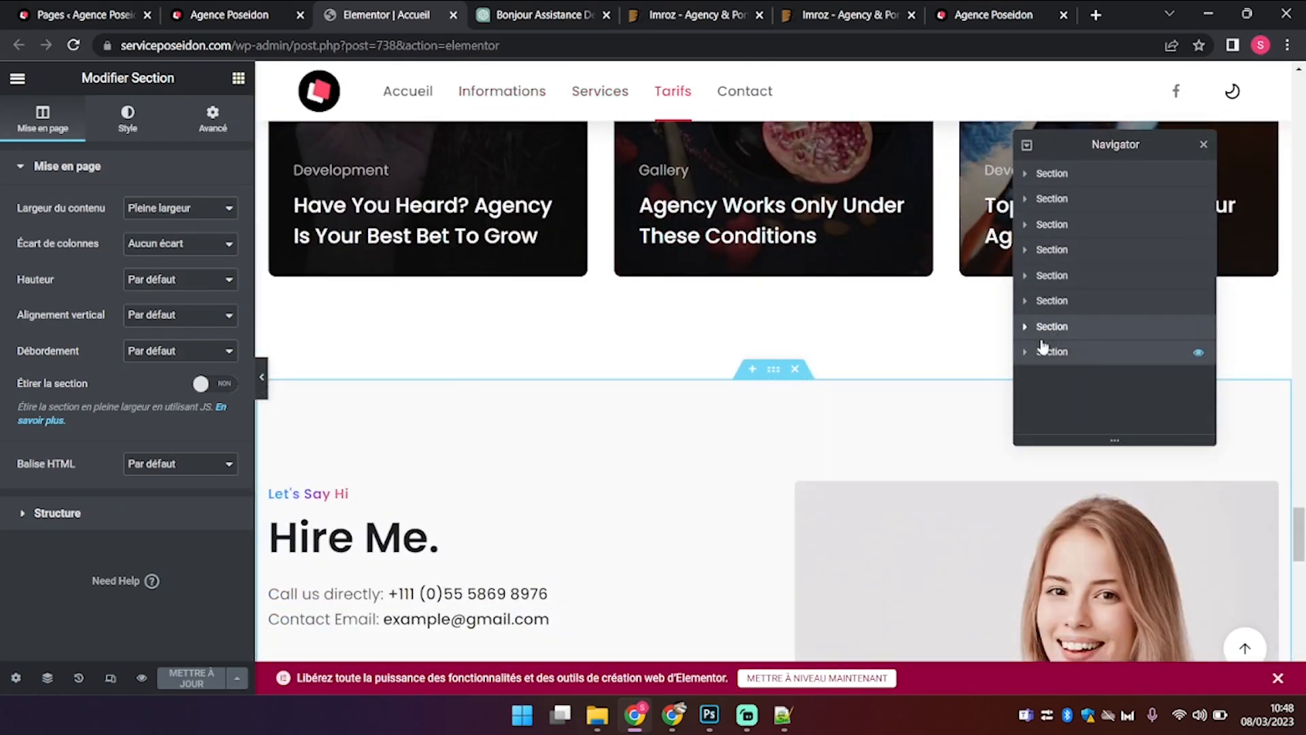
drag(1298, 554, 1298, 123)
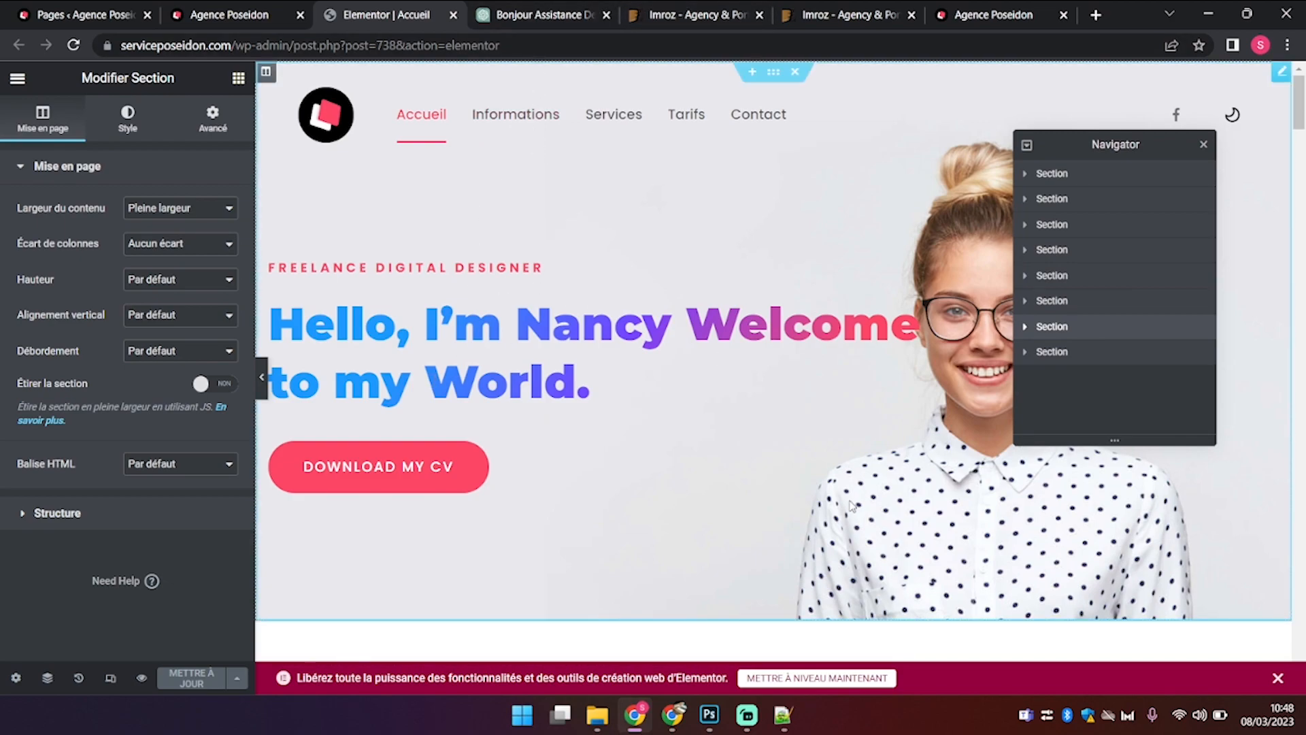
Step: Discard the hero banner accidentally moved below About by reloading the editor unsaved
drag(591, 319, 408, 381)
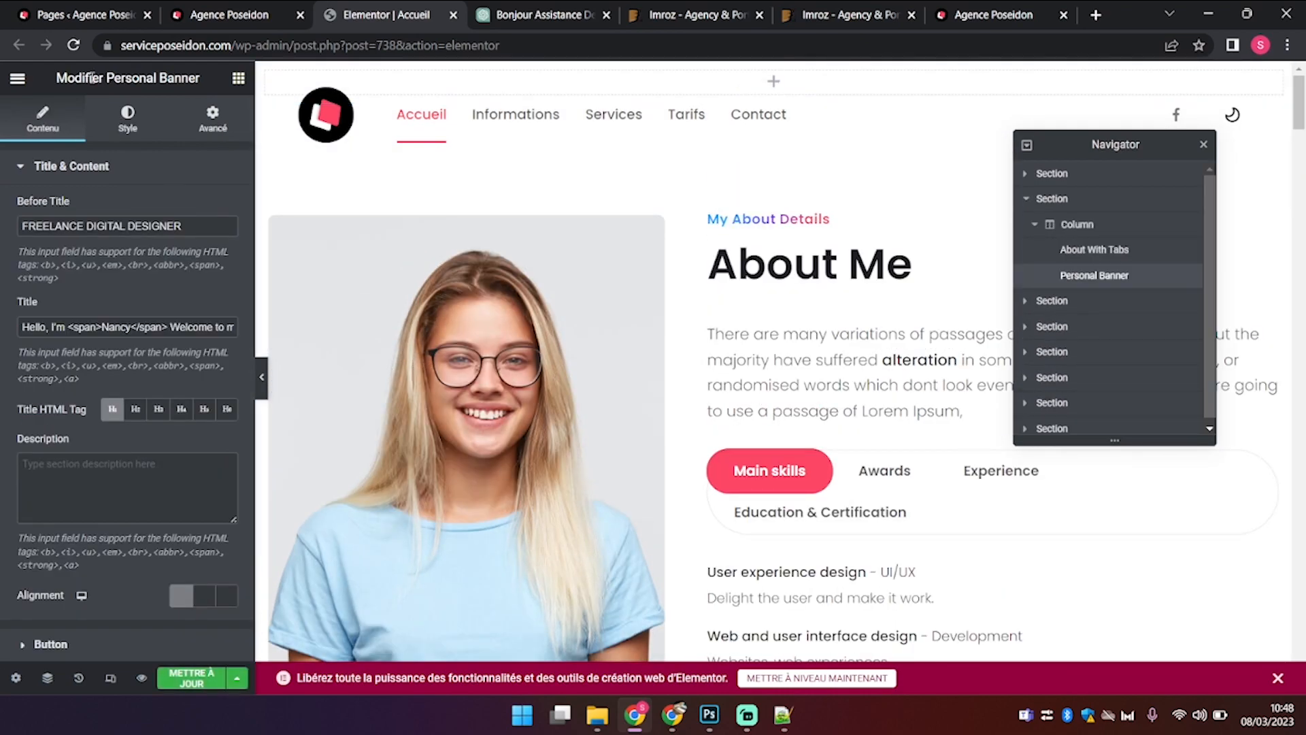
click(151, 45)
key(Return)
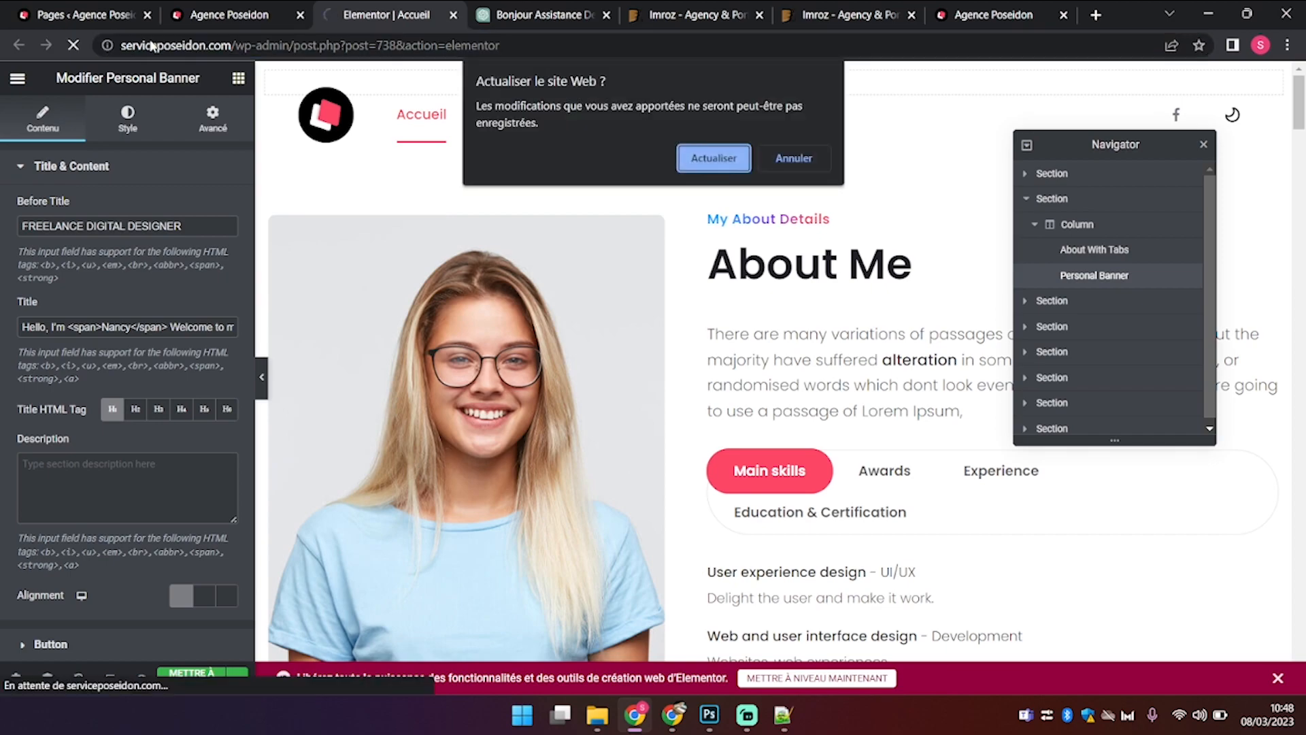
click(712, 163)
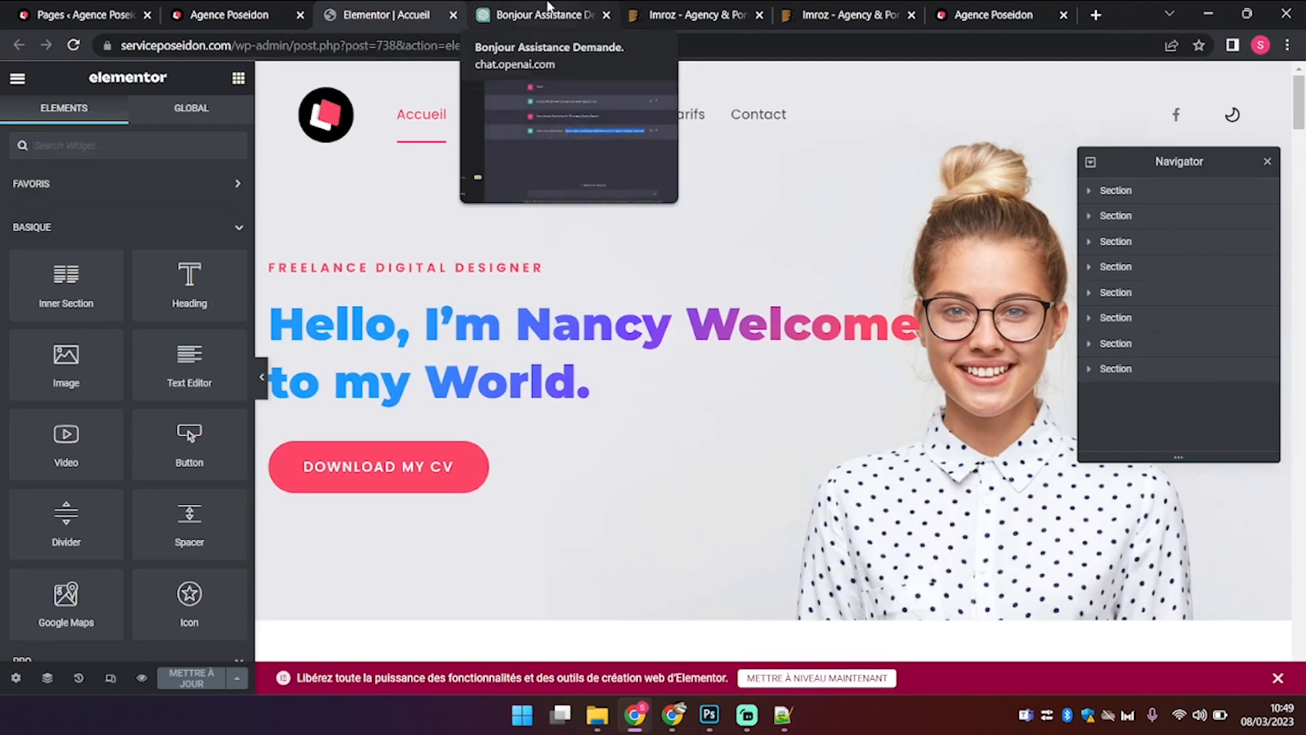
click(208, 12)
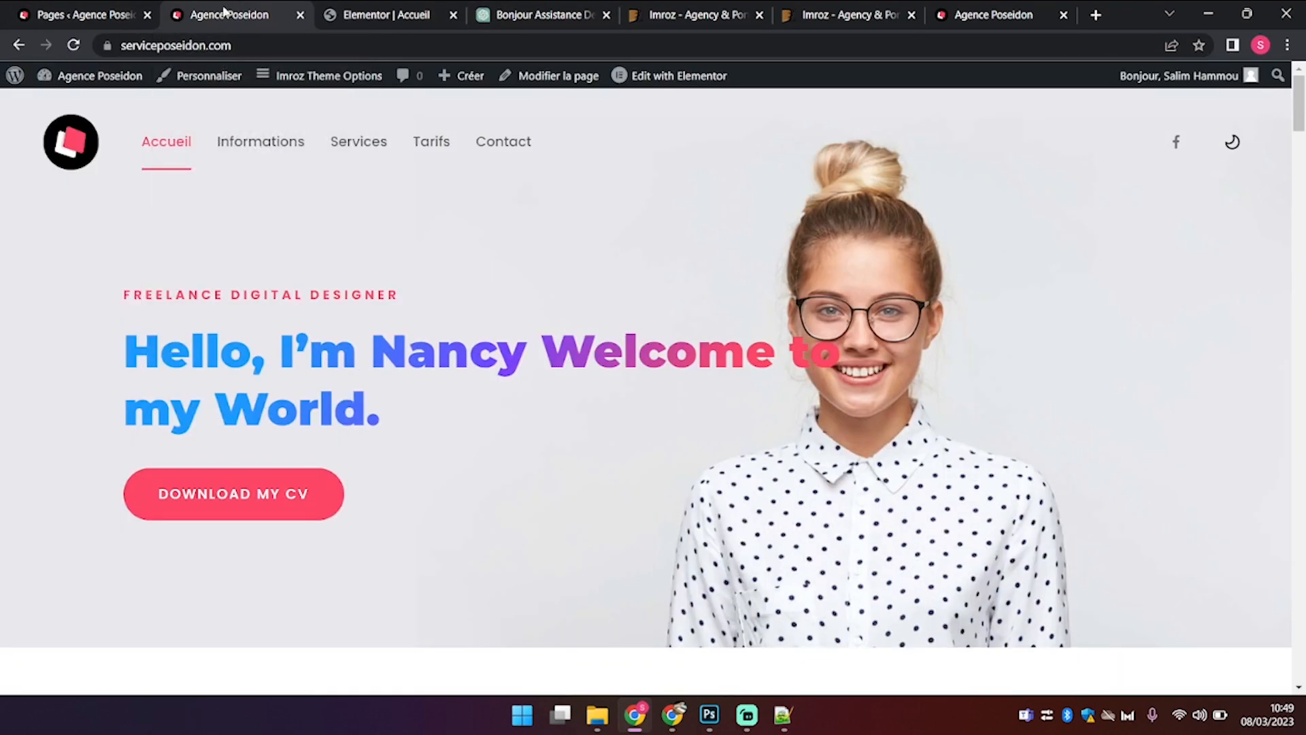
Step: Clear the old sentence from Notepad++ and copy the live hero tagline and heading
drag(236, 6, 391, 8)
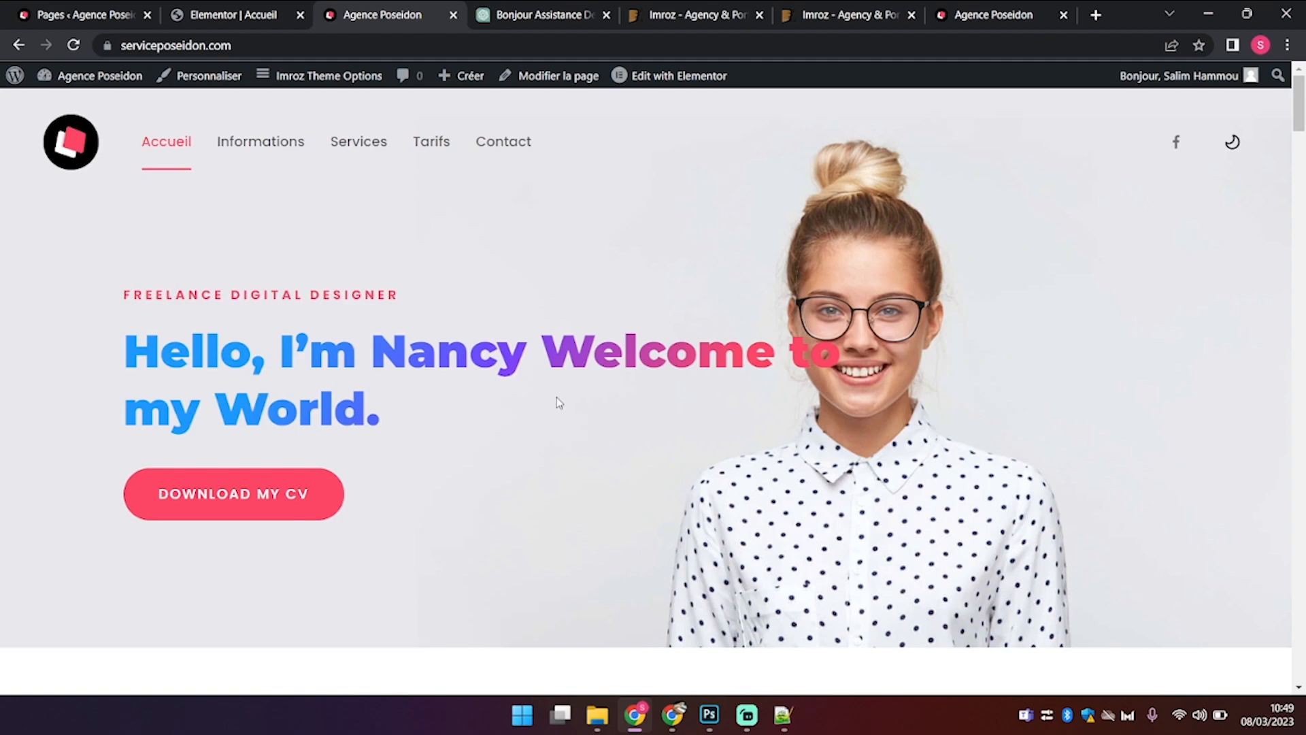
click(784, 725)
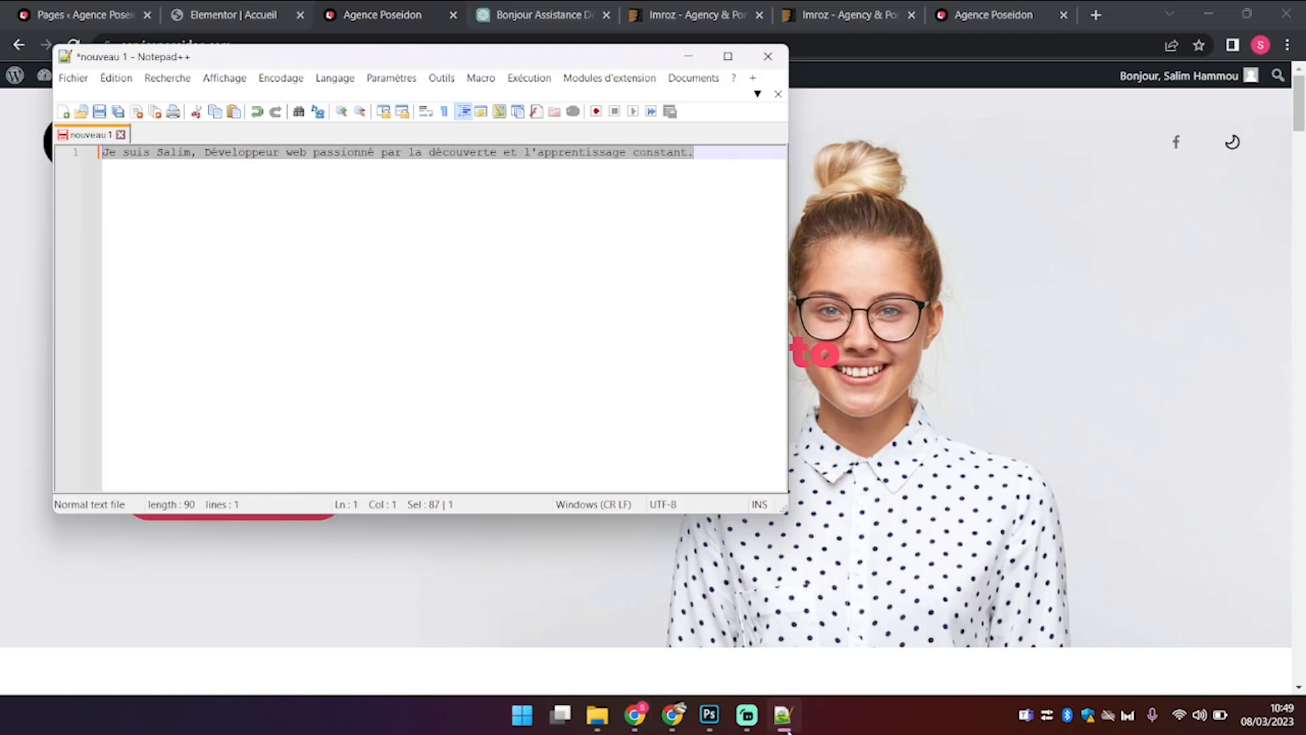
key(Delete)
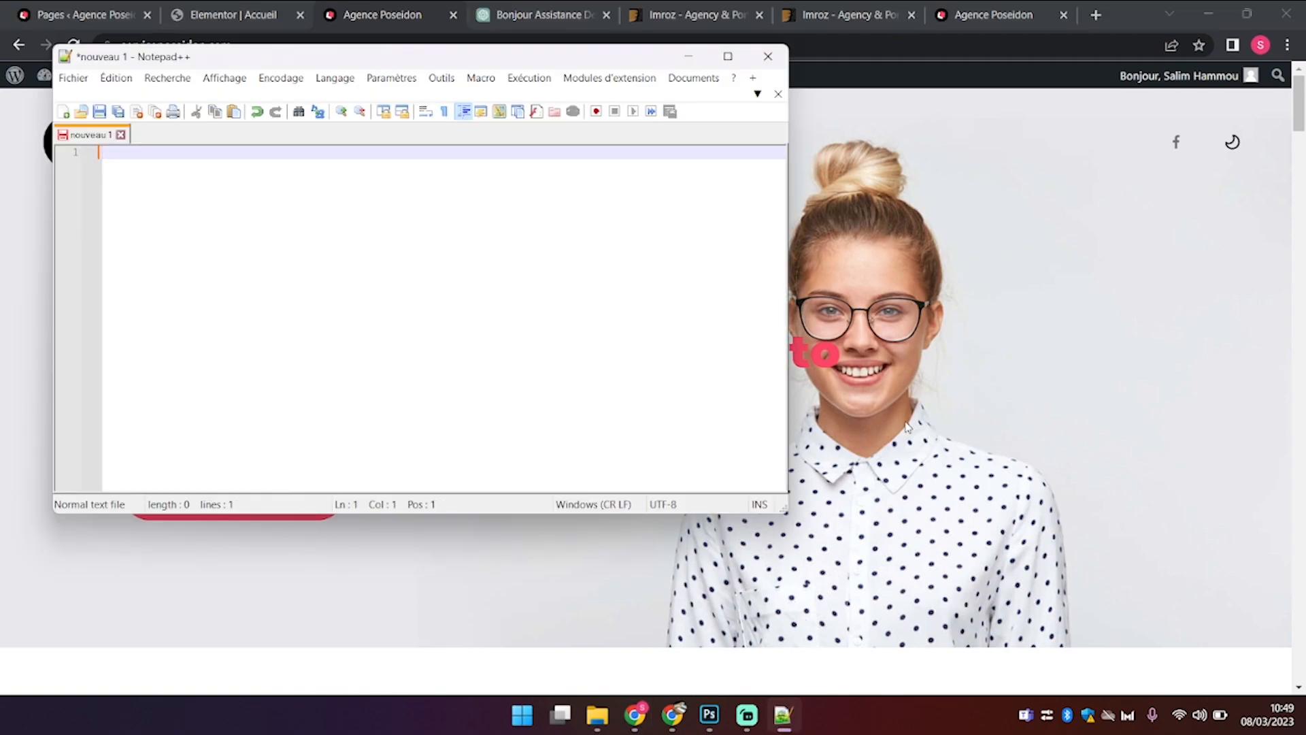
click(907, 428)
drag(379, 416, 114, 300)
key(ctrl+c)
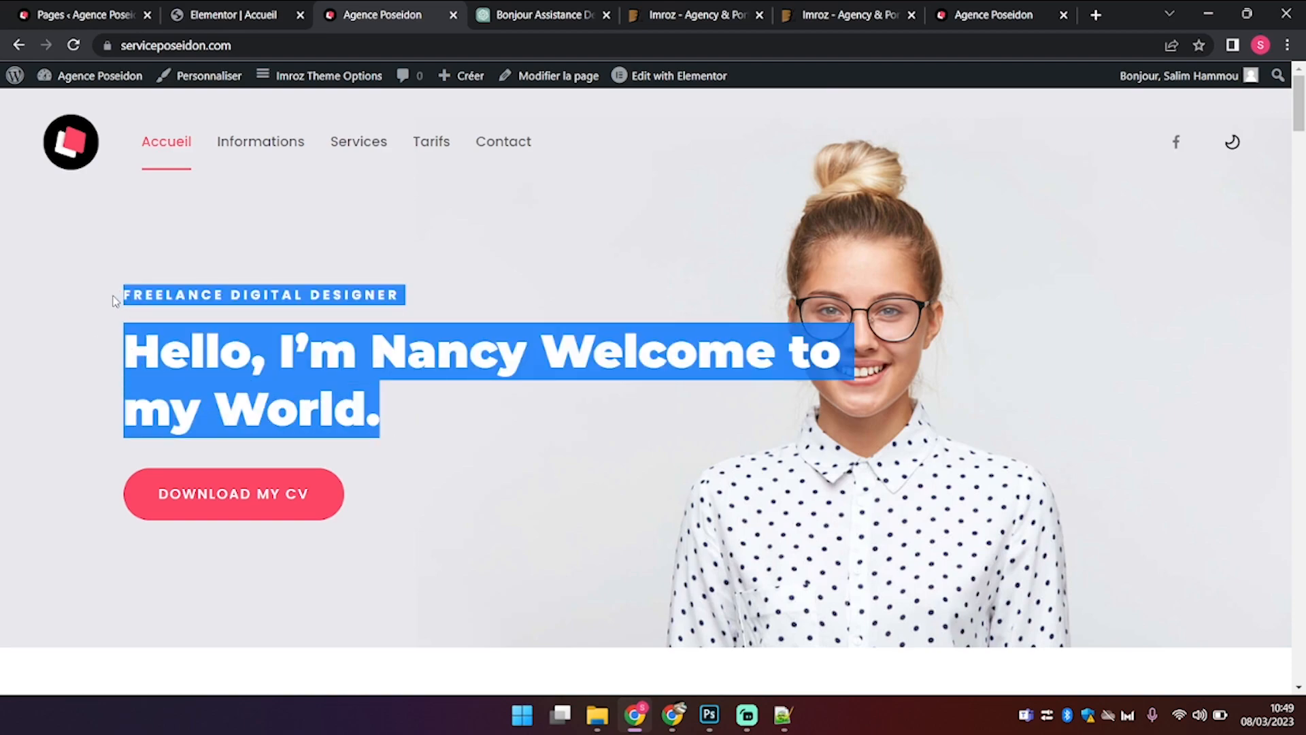
click(540, 19)
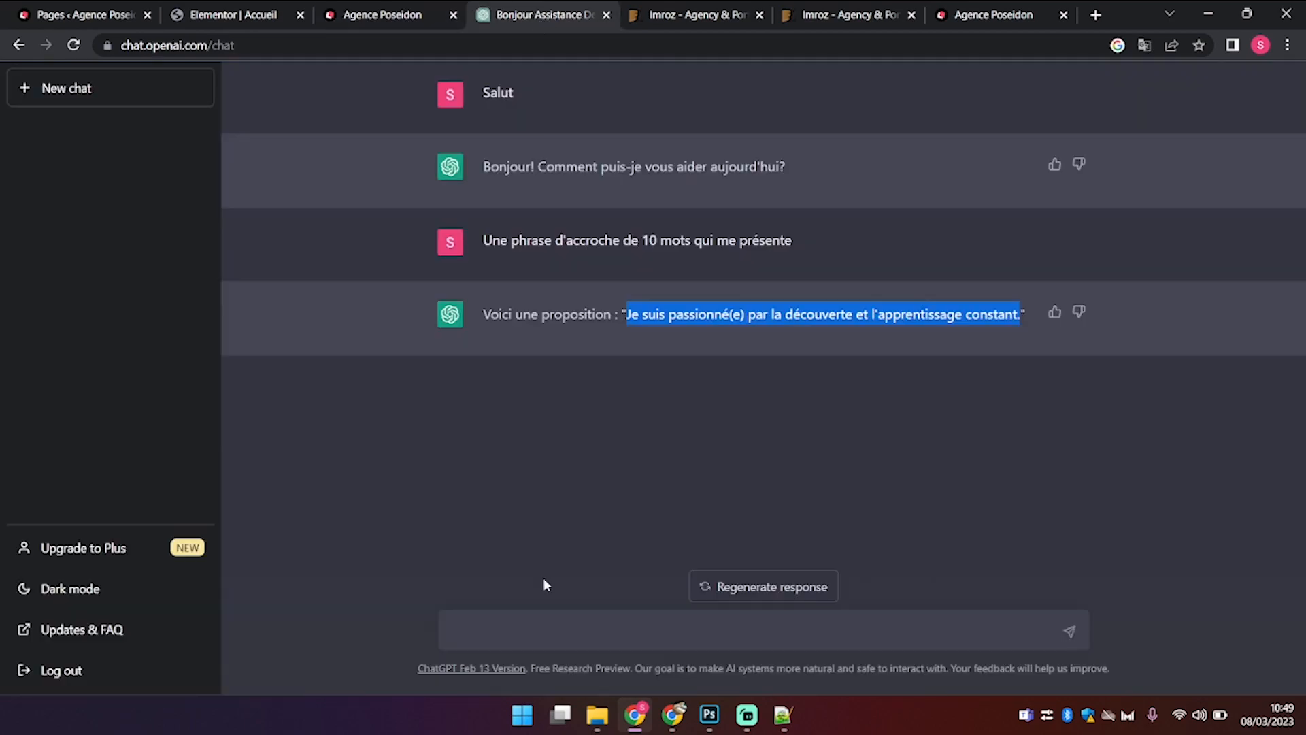
Step: Send ChatGPT the hero text with 'Réecris mois ce texte en francais'
click(537, 640)
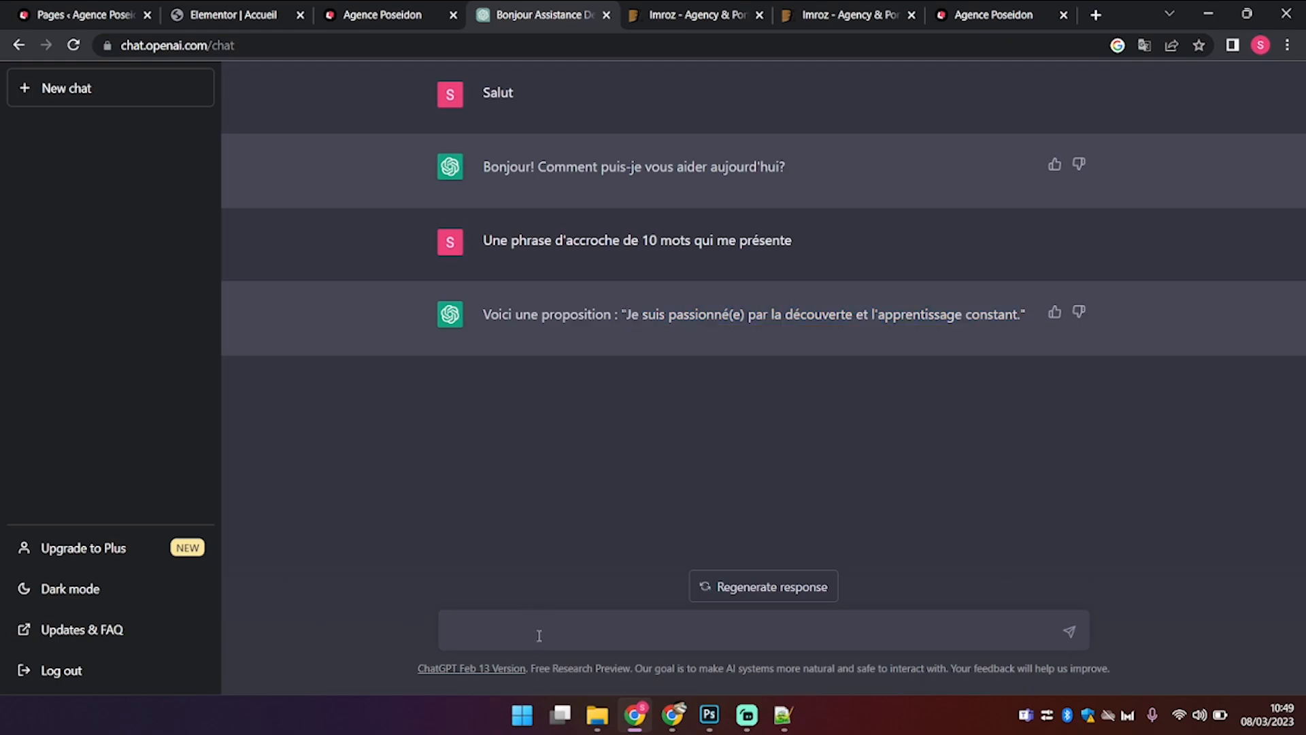
key(ctrl+v)
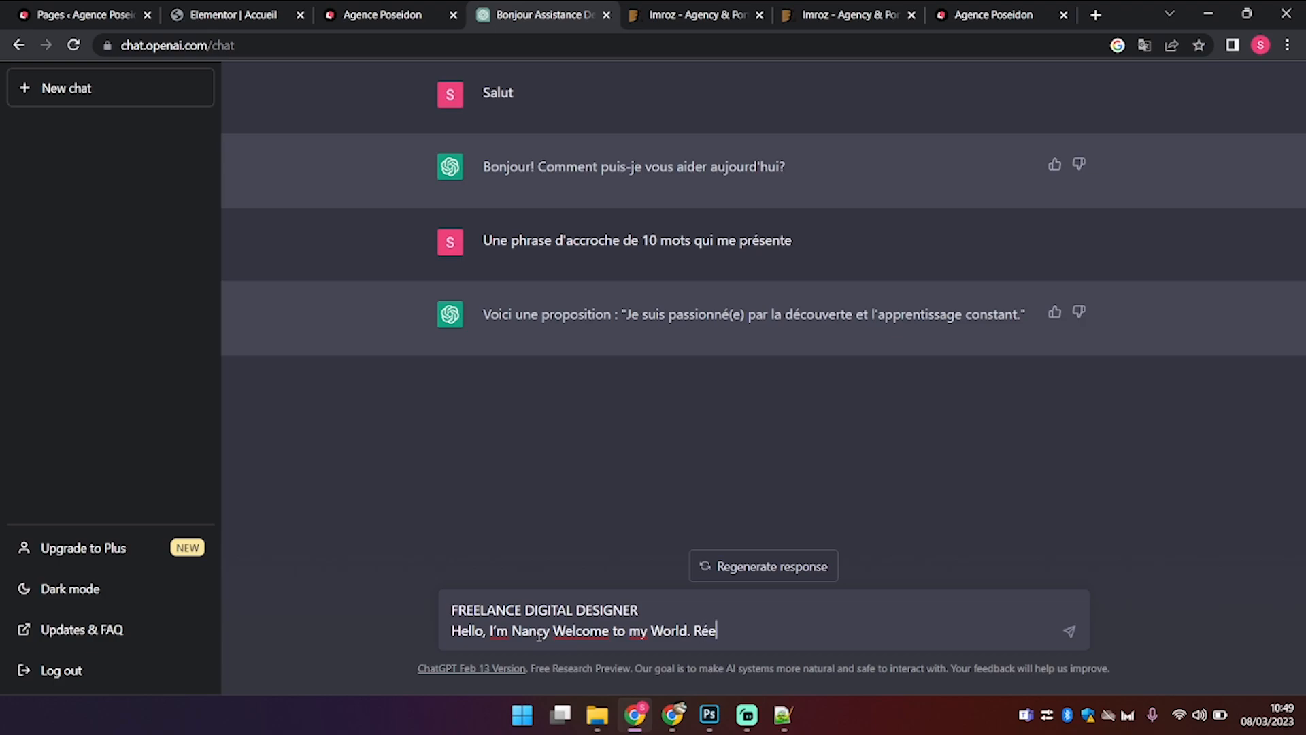
text(Réecris mois ce texte en)
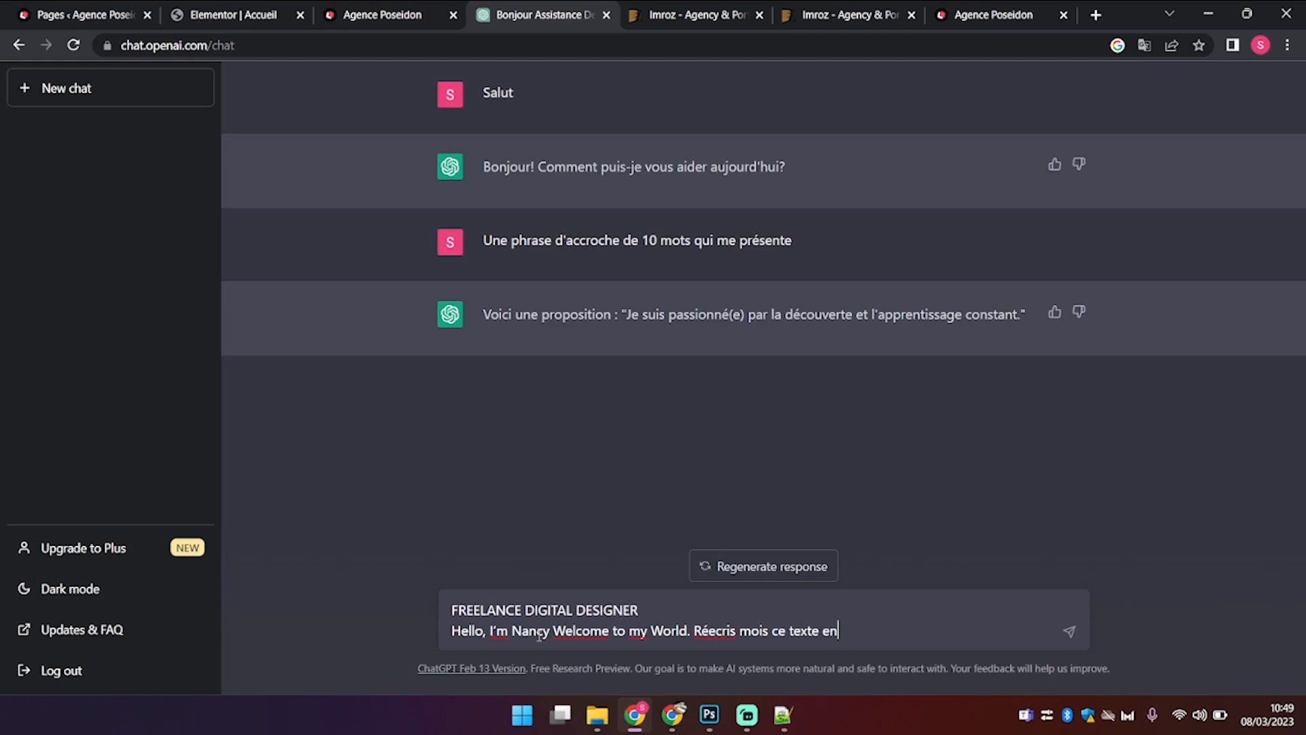
text( francais)
key(Return)
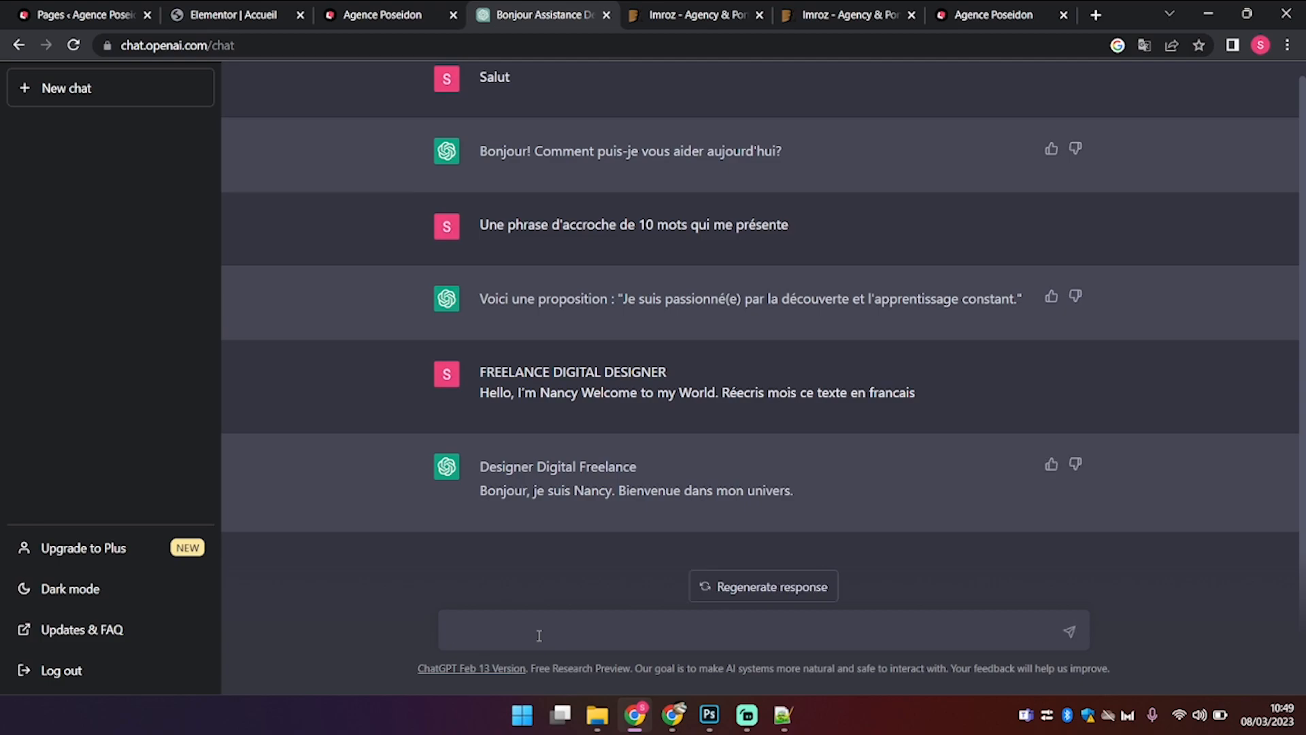
Step: Copy the French greeting line ending 'Bienvenue dans mon univers' from the reply
drag(802, 488, 480, 488)
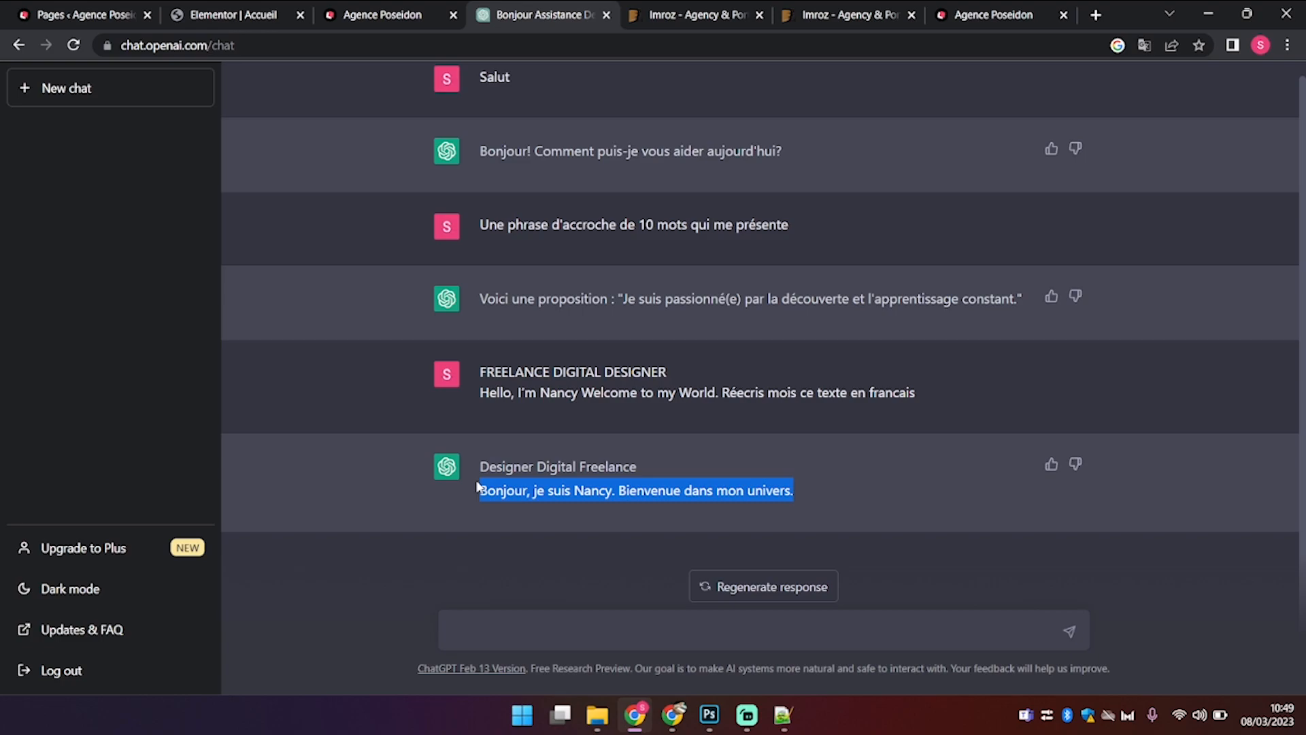
drag(481, 468, 866, 527)
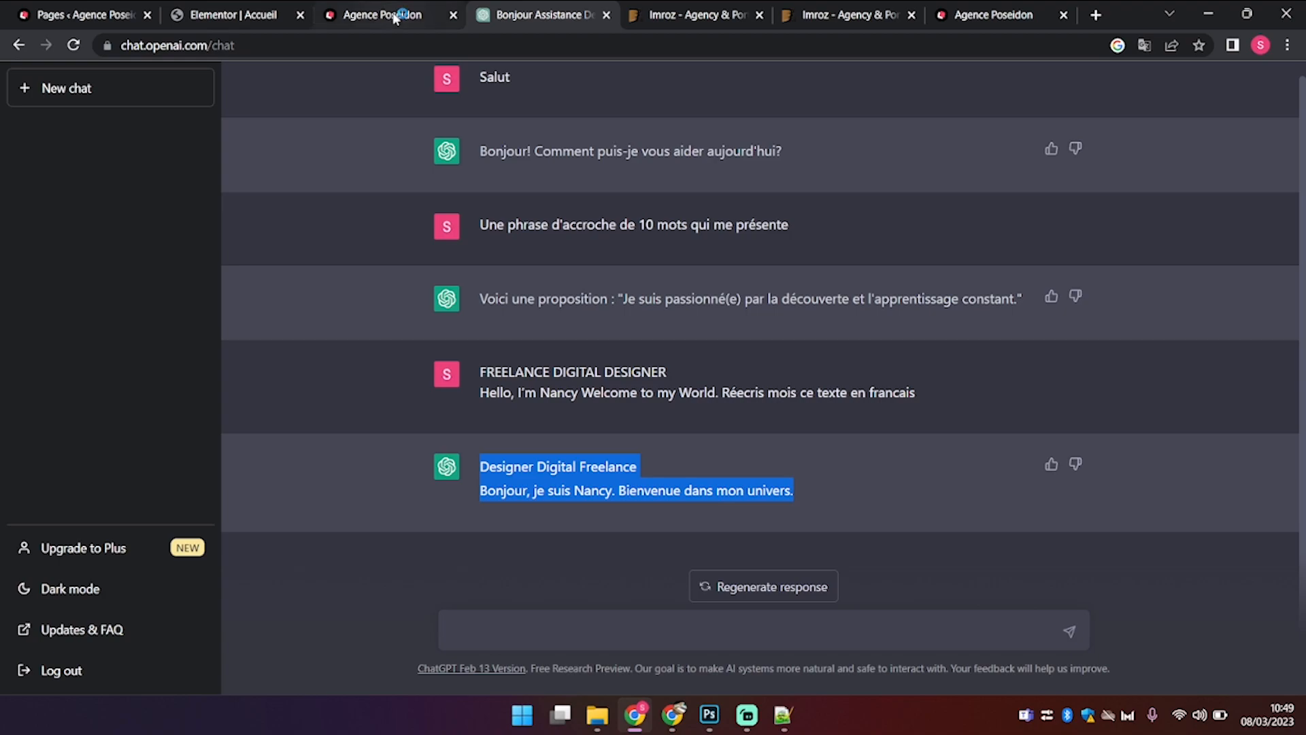
click(394, 16)
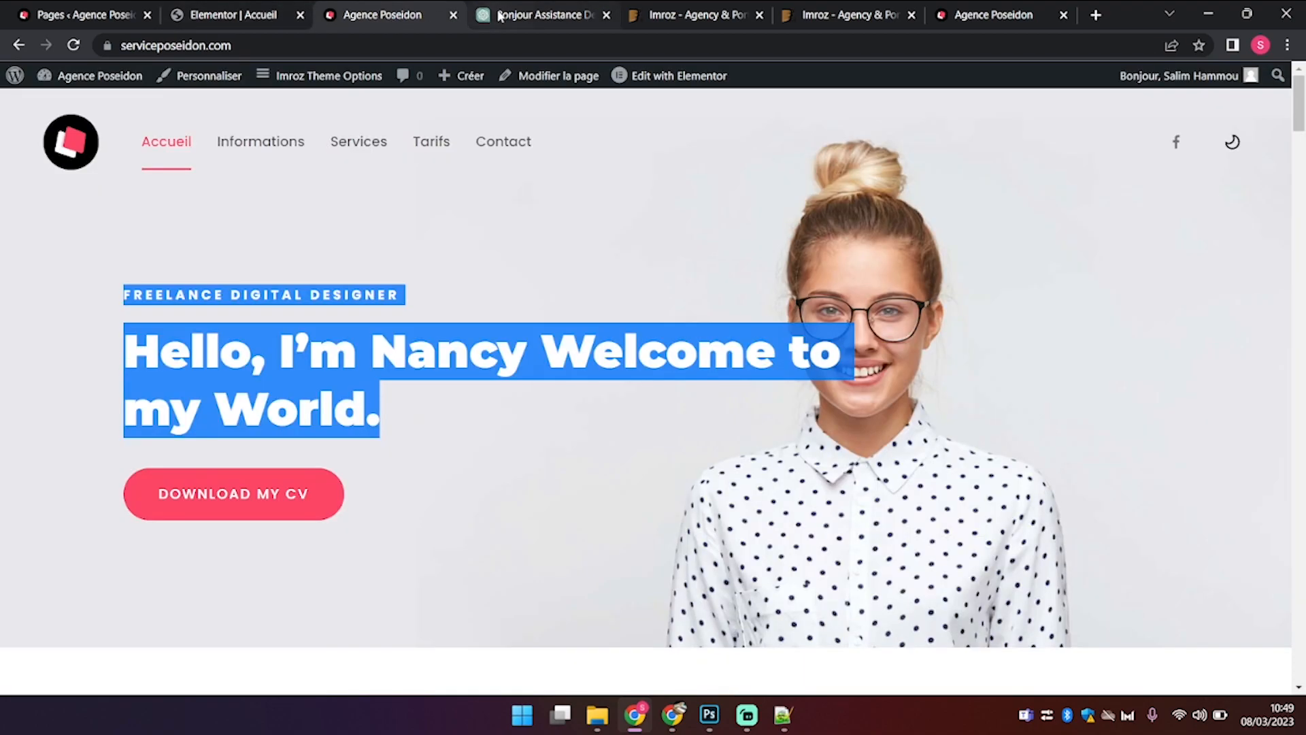
click(500, 14)
double_click(630, 485)
drag(801, 492, 472, 488)
key(ctrl+c)
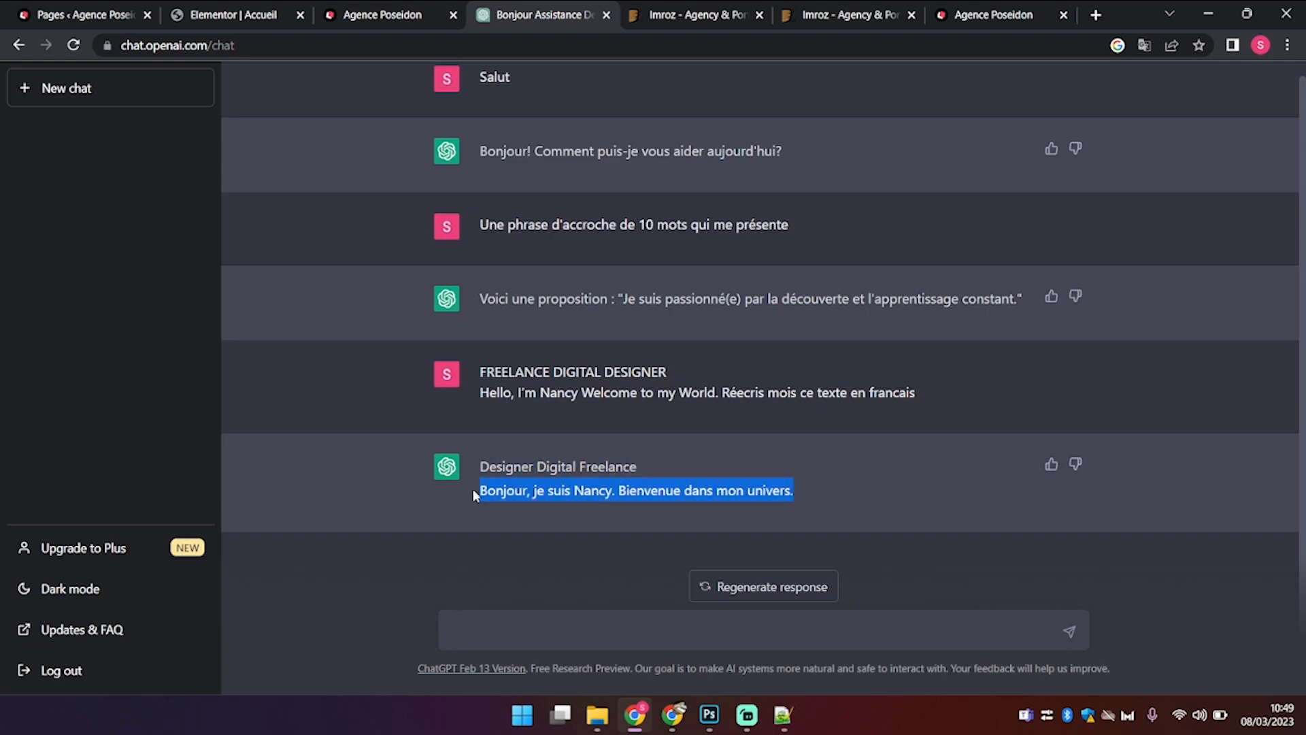
click(231, 14)
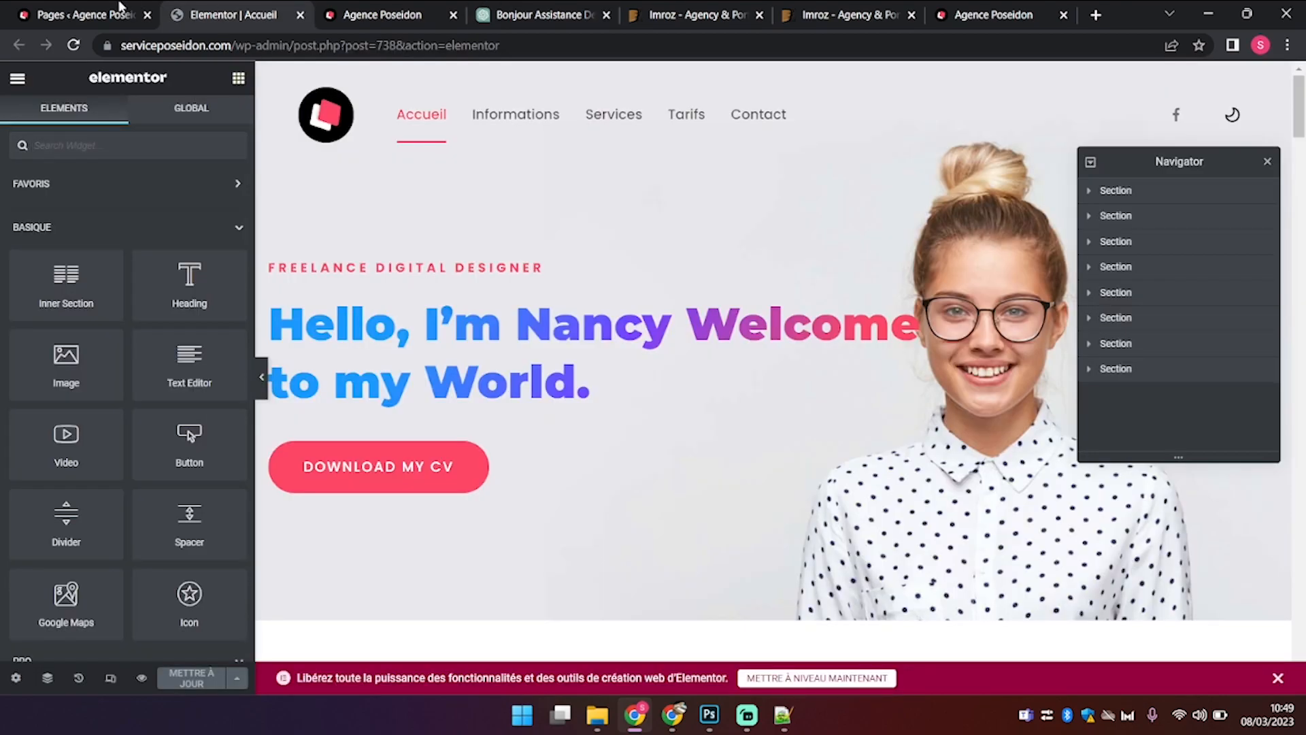
Step: Replace the hero Title with the French greeting and copy 'Designer Digital Freelance' from ChatGPT
click(87, 10)
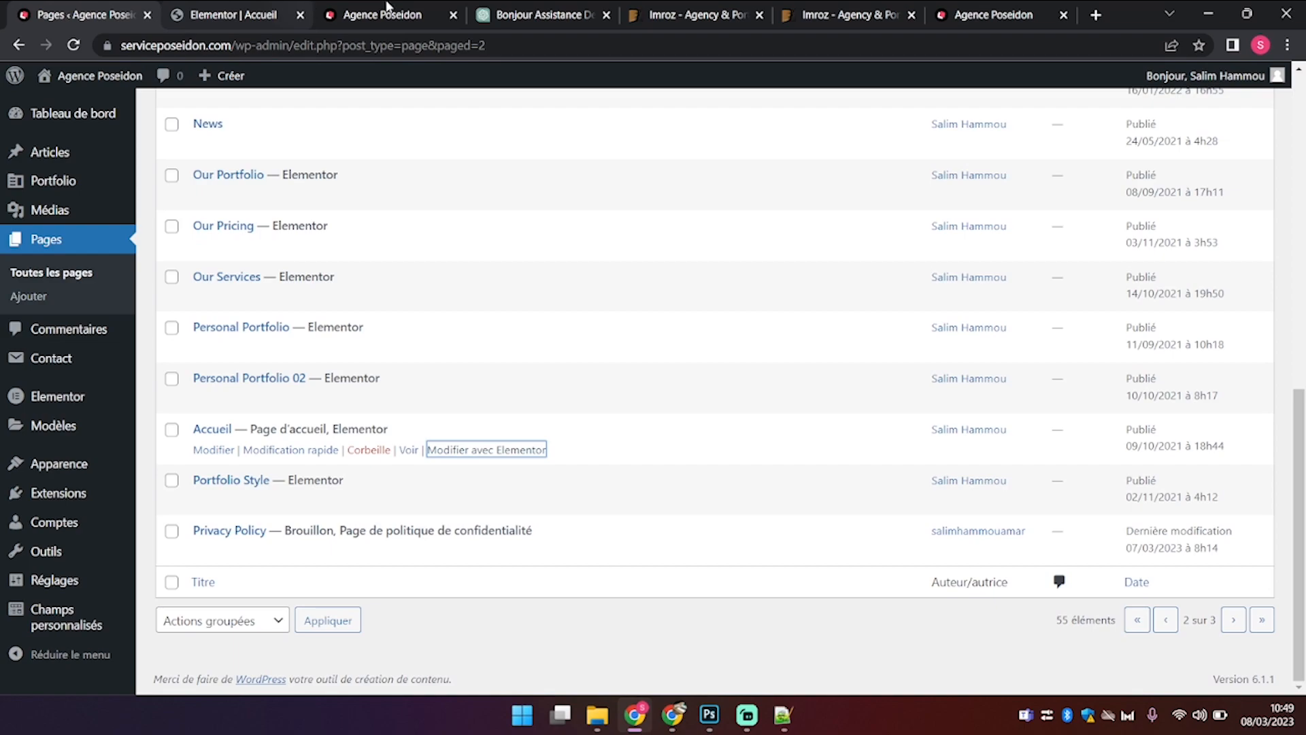
click(231, 10)
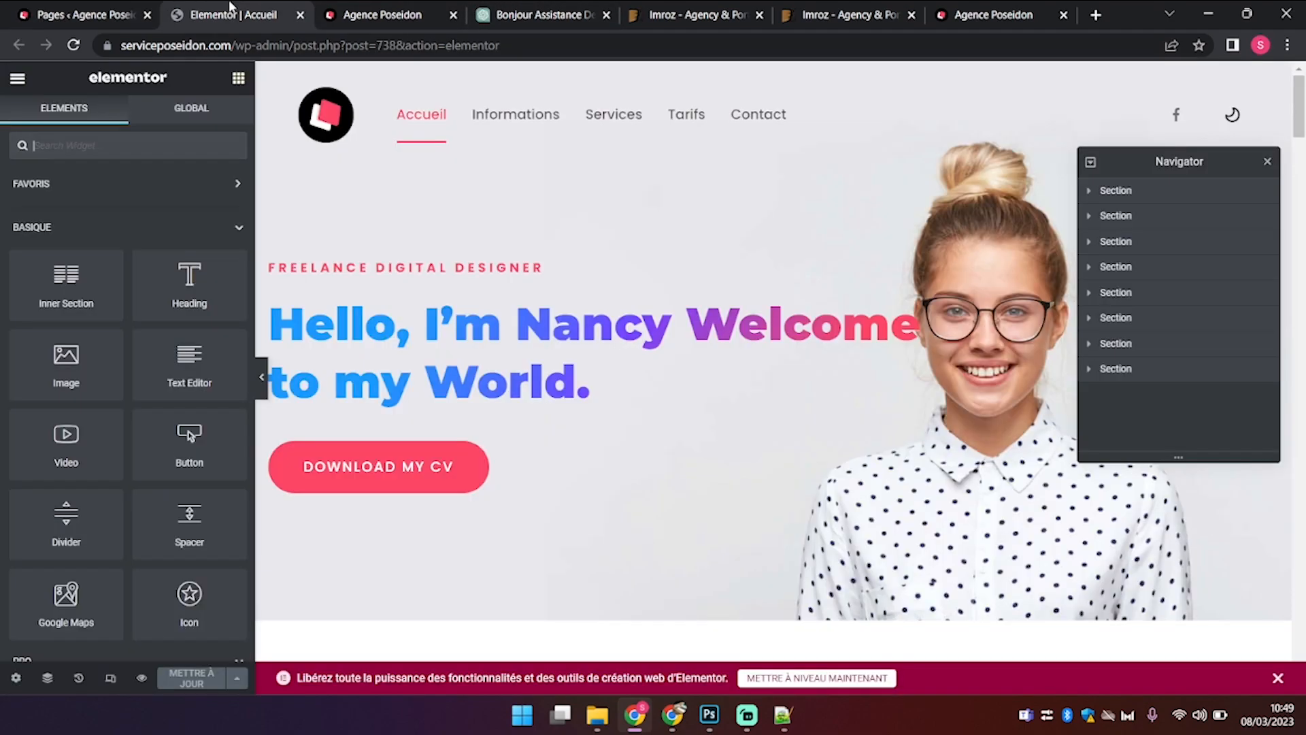
click(372, 314)
double_click(127, 327)
key(ctrl+a)
key(ctrl+v)
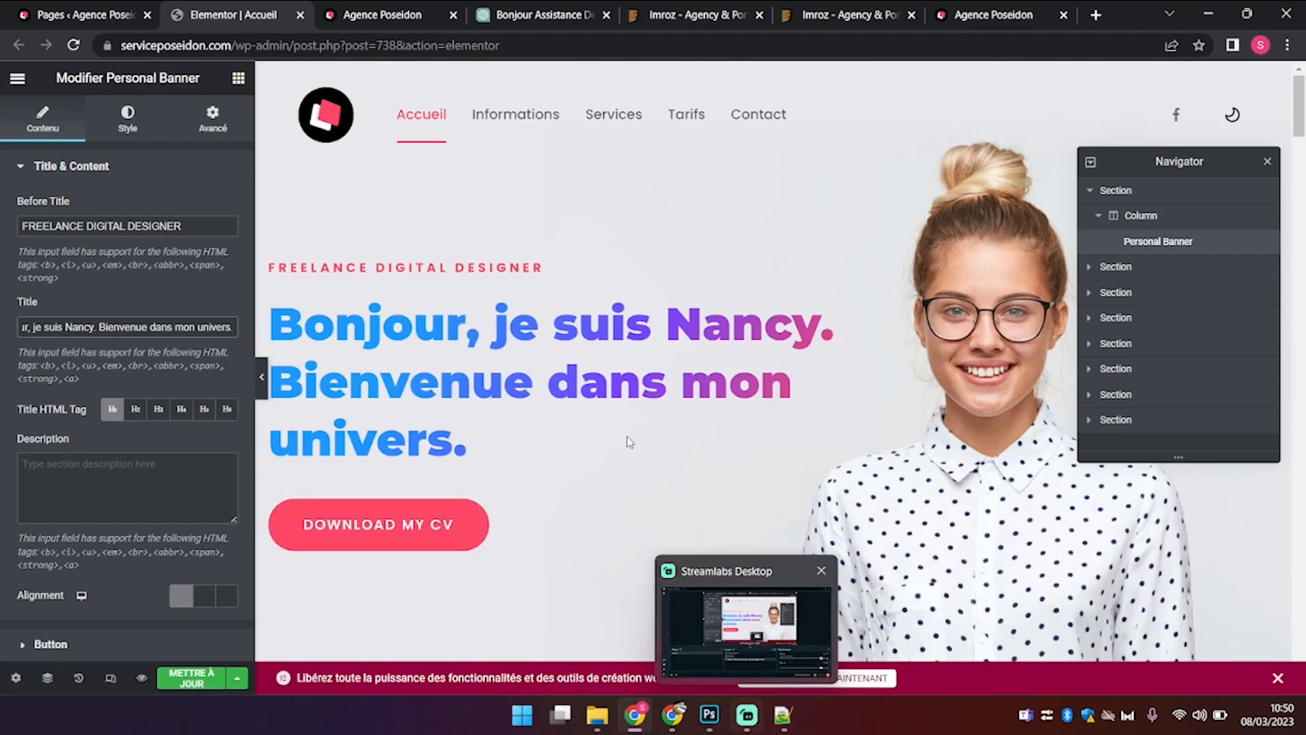
click(524, 15)
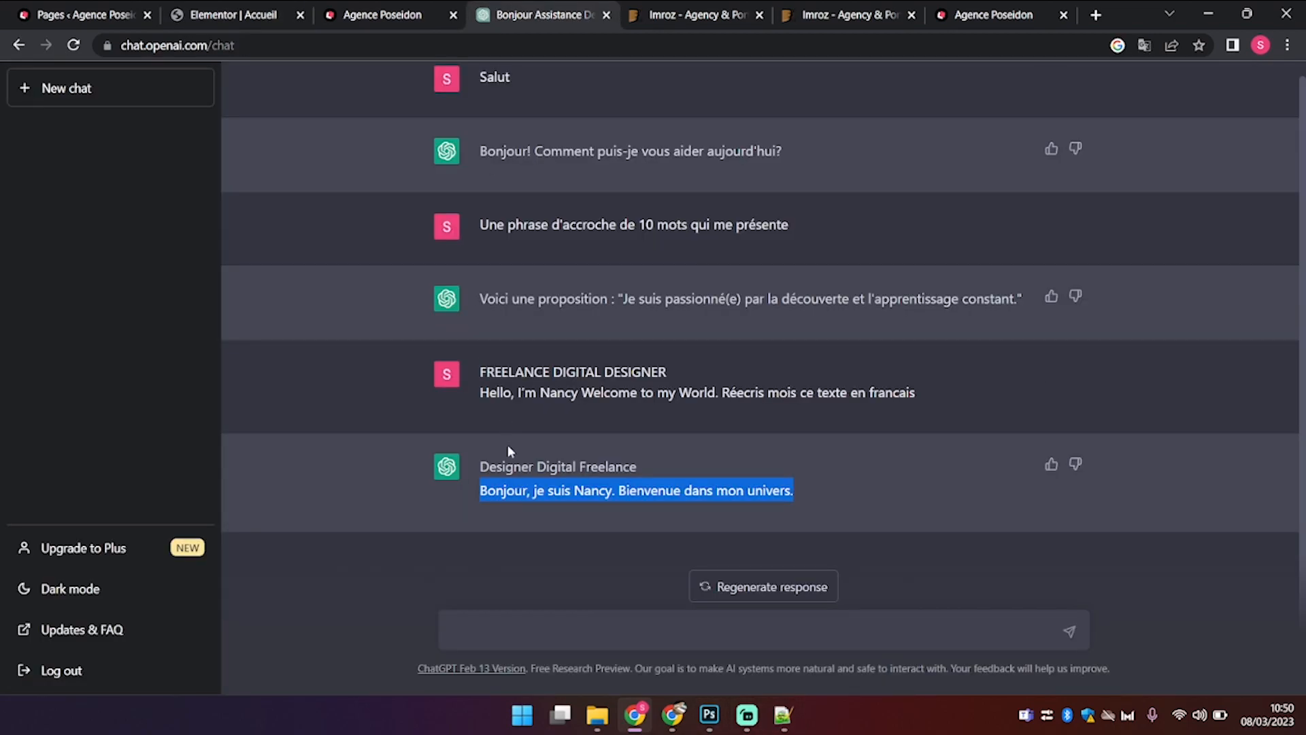
drag(477, 468, 638, 470)
key(ctrl+c)
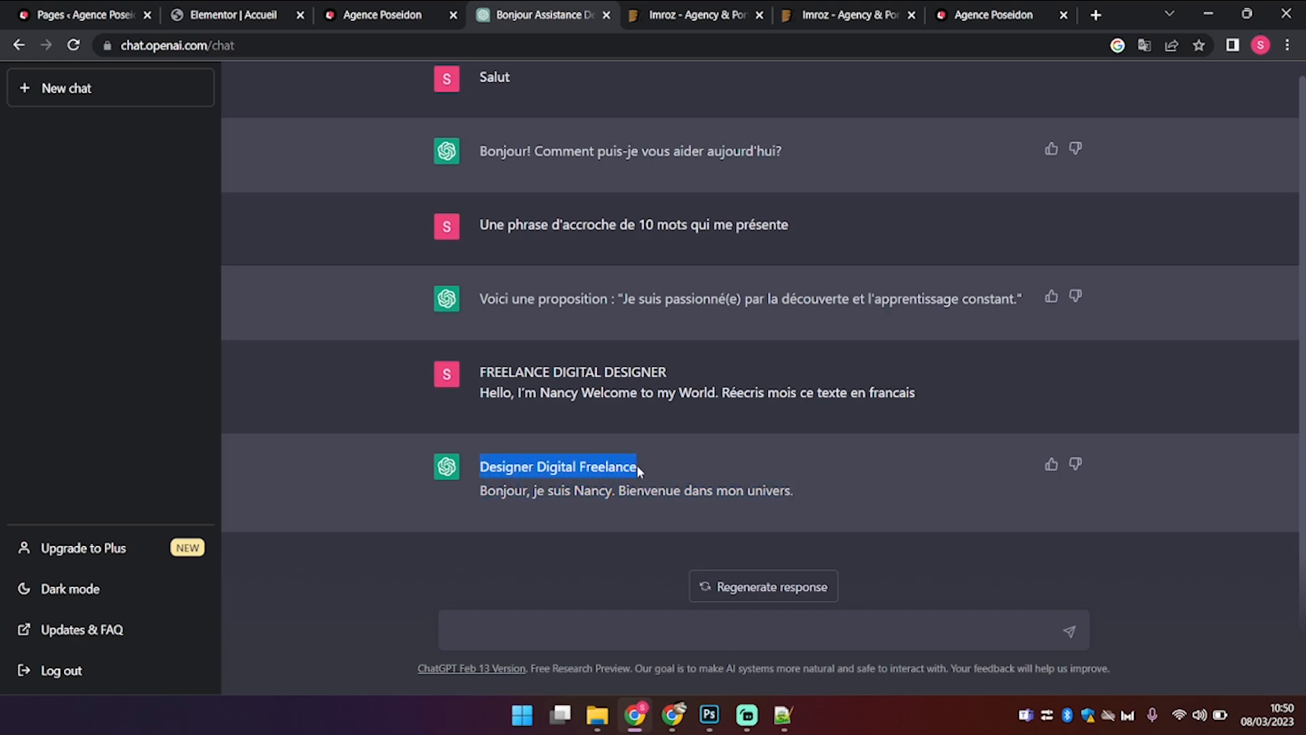
Step: Set the hero's Before Title overline to 'Designer Digital Freelance'
click(349, 11)
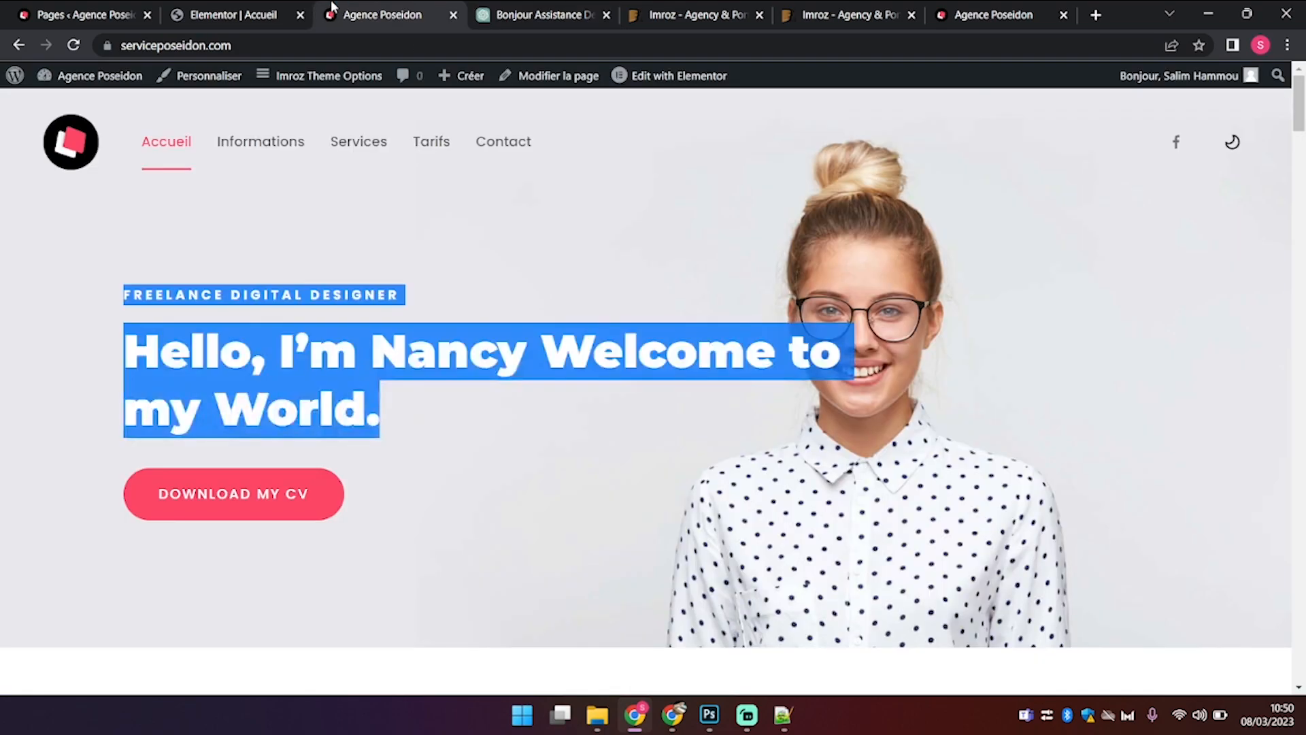
click(275, 10)
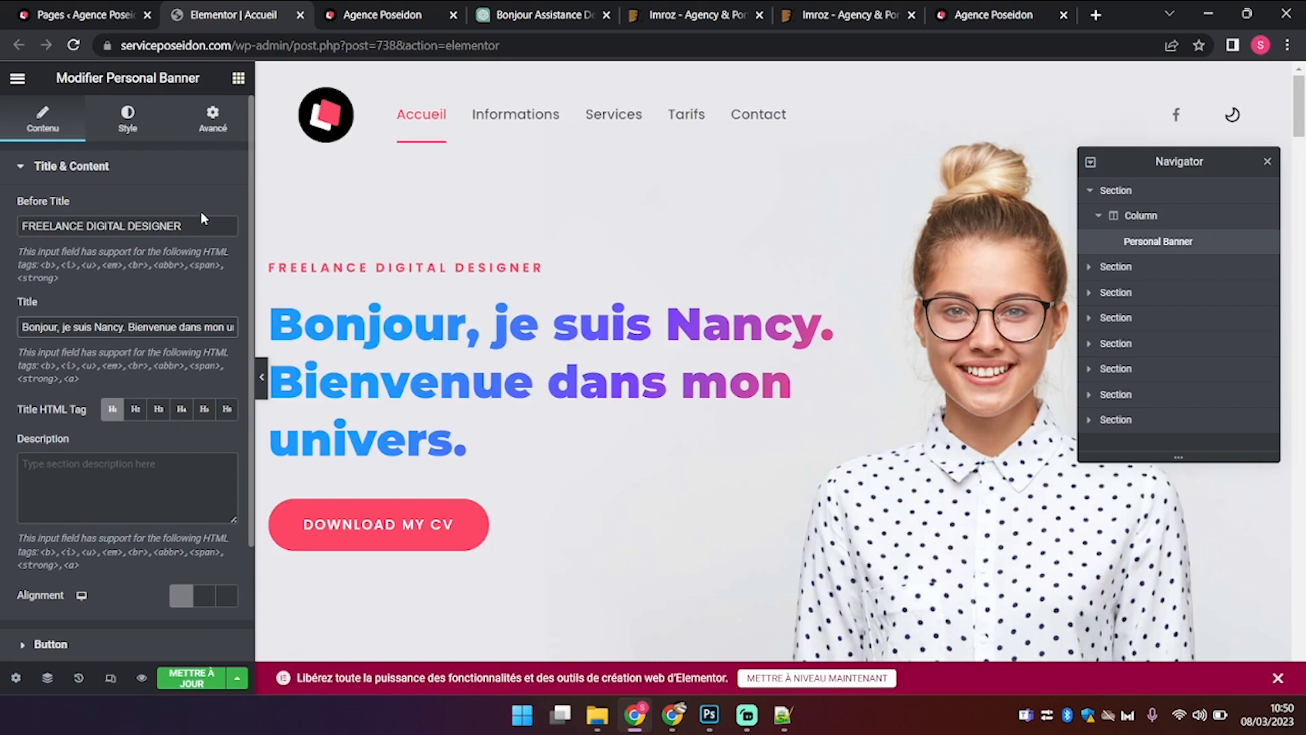
key(ctrl+a)
key(ctrl+v)
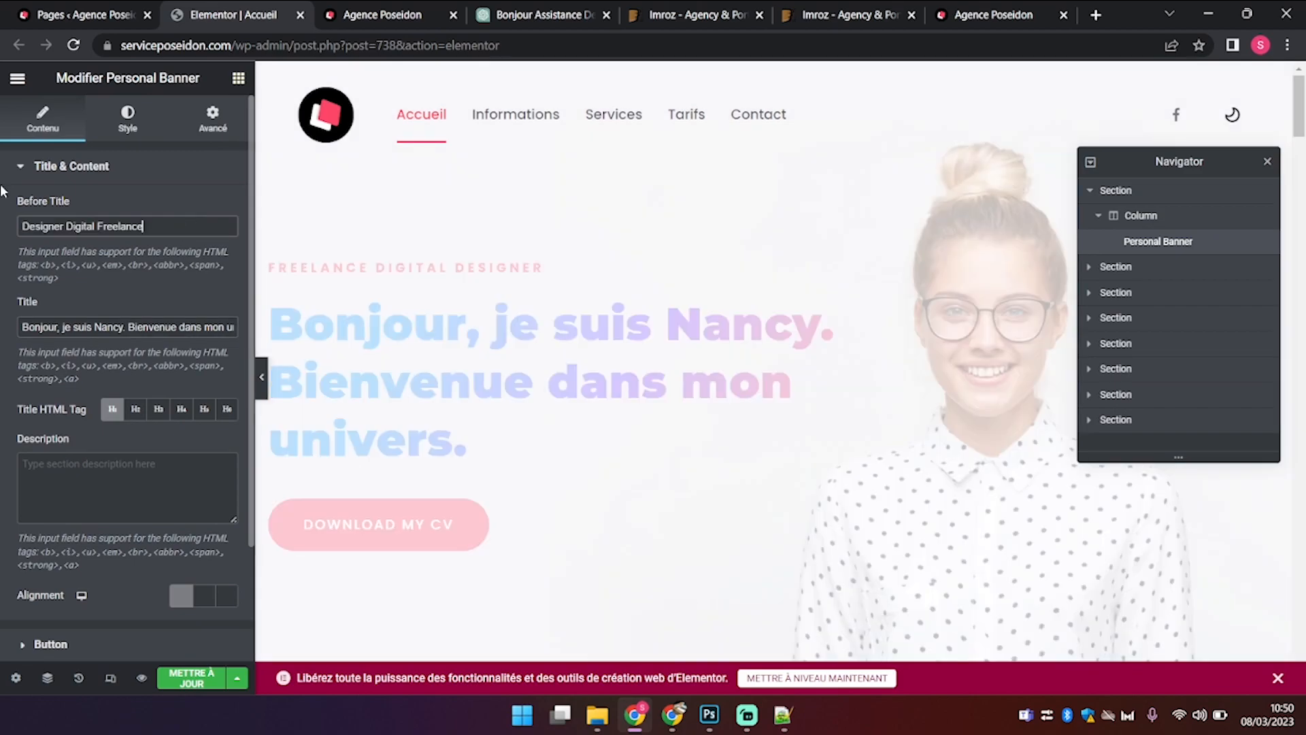
Step: Change the hero Button Text from 'Download My CV' to 'Mon CV'
click(136, 640)
click(122, 295)
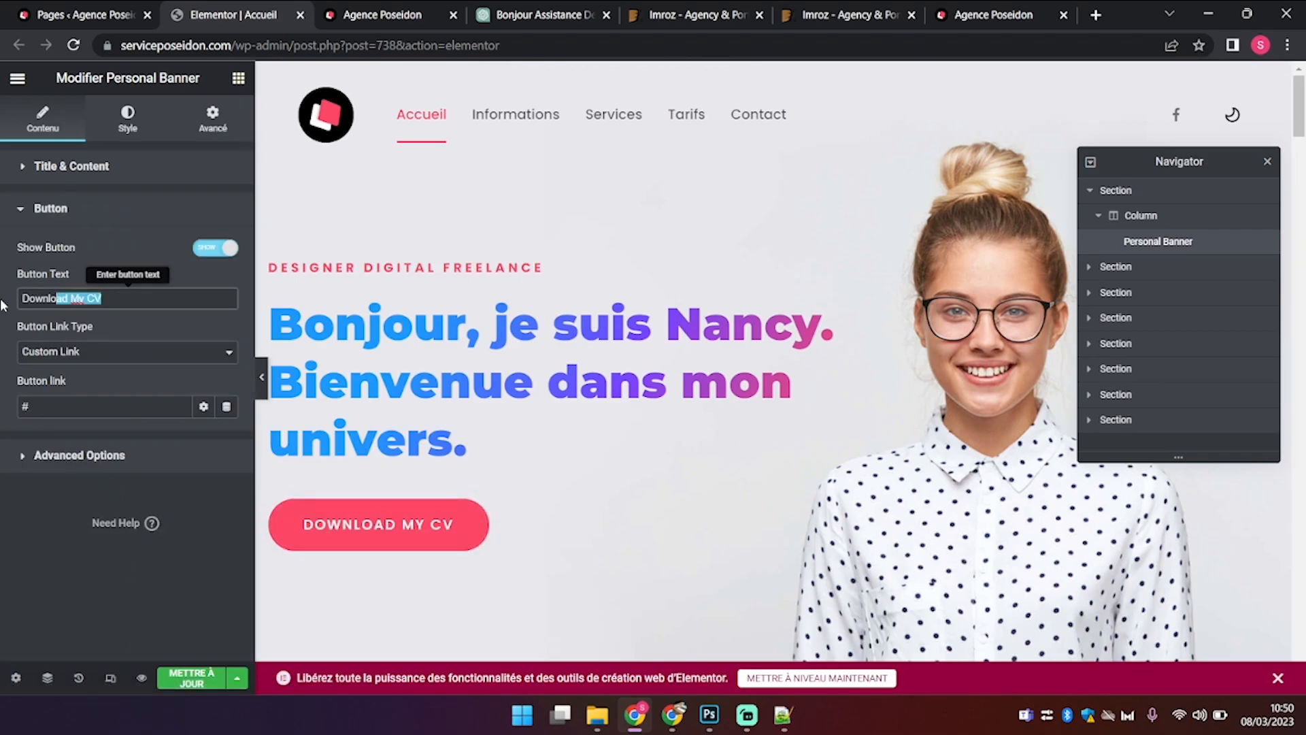
key(ctrl+a)
text(Mon CV)
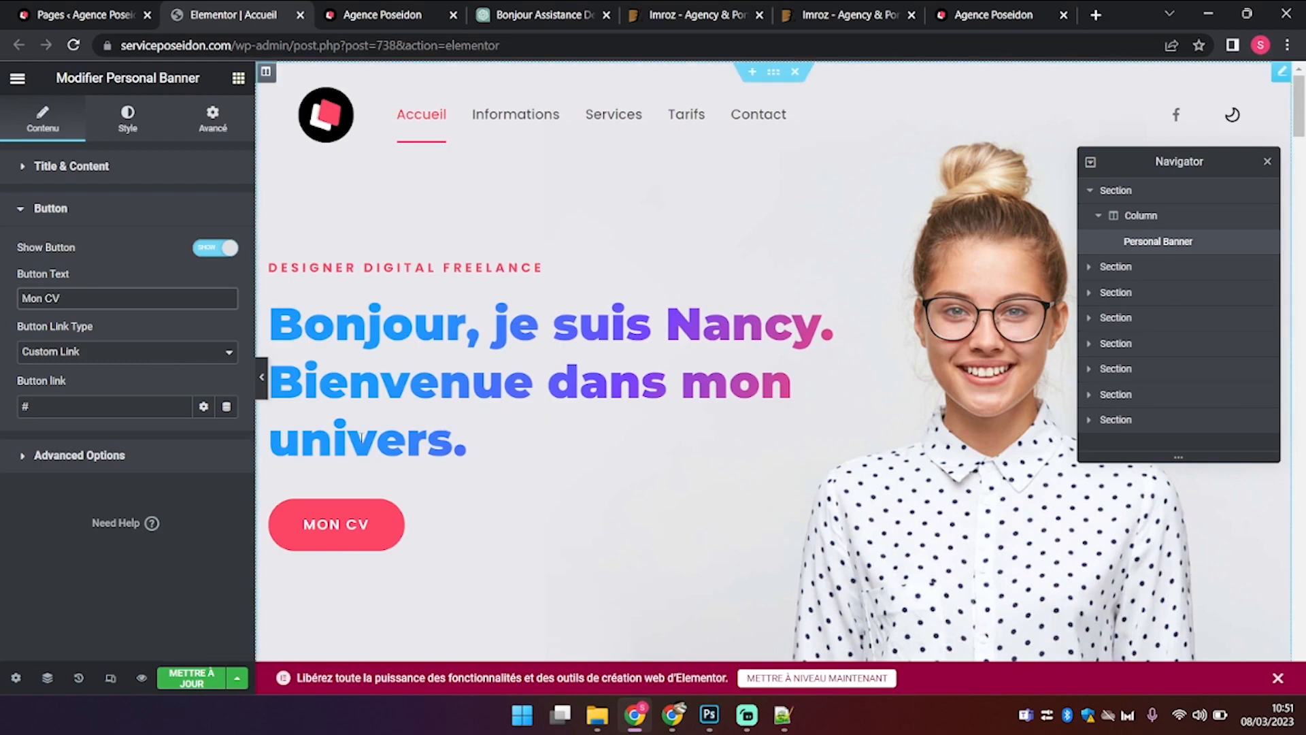
Step: Open the About With Tabs widget in the second section and copy its Description text
click(1144, 269)
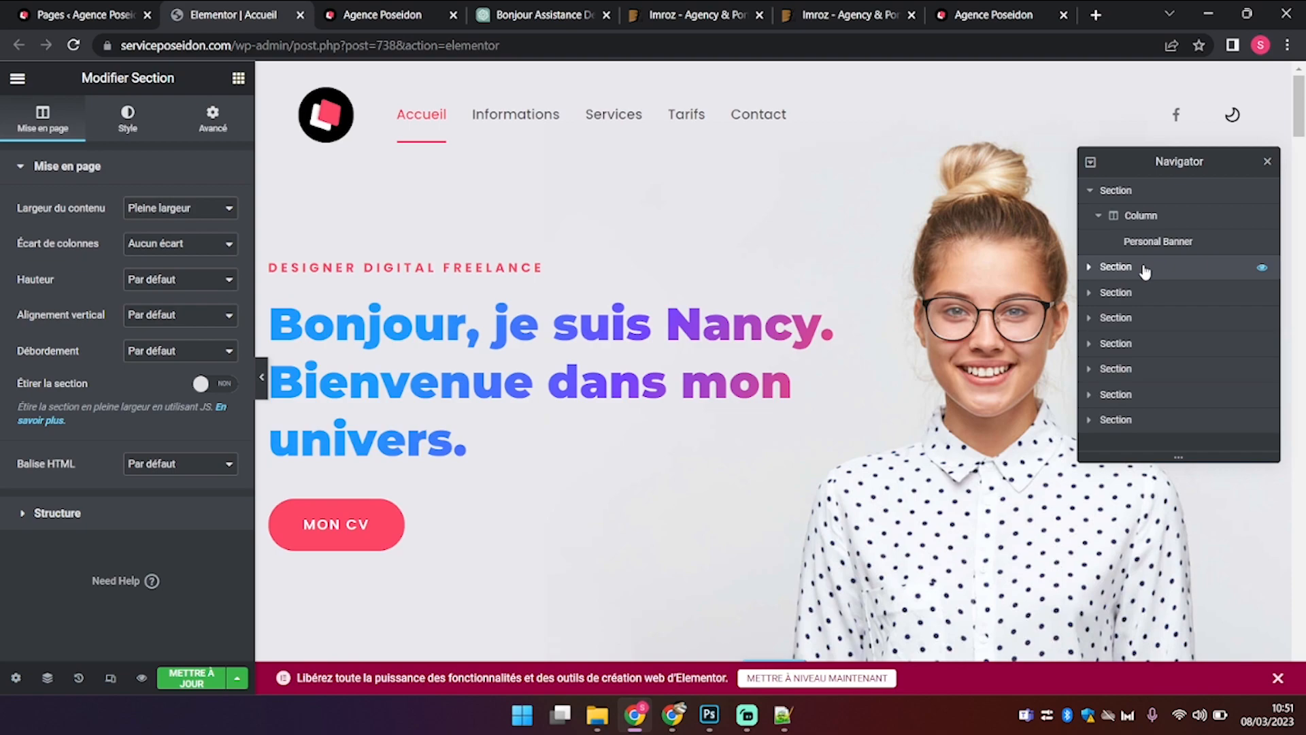
click(1087, 268)
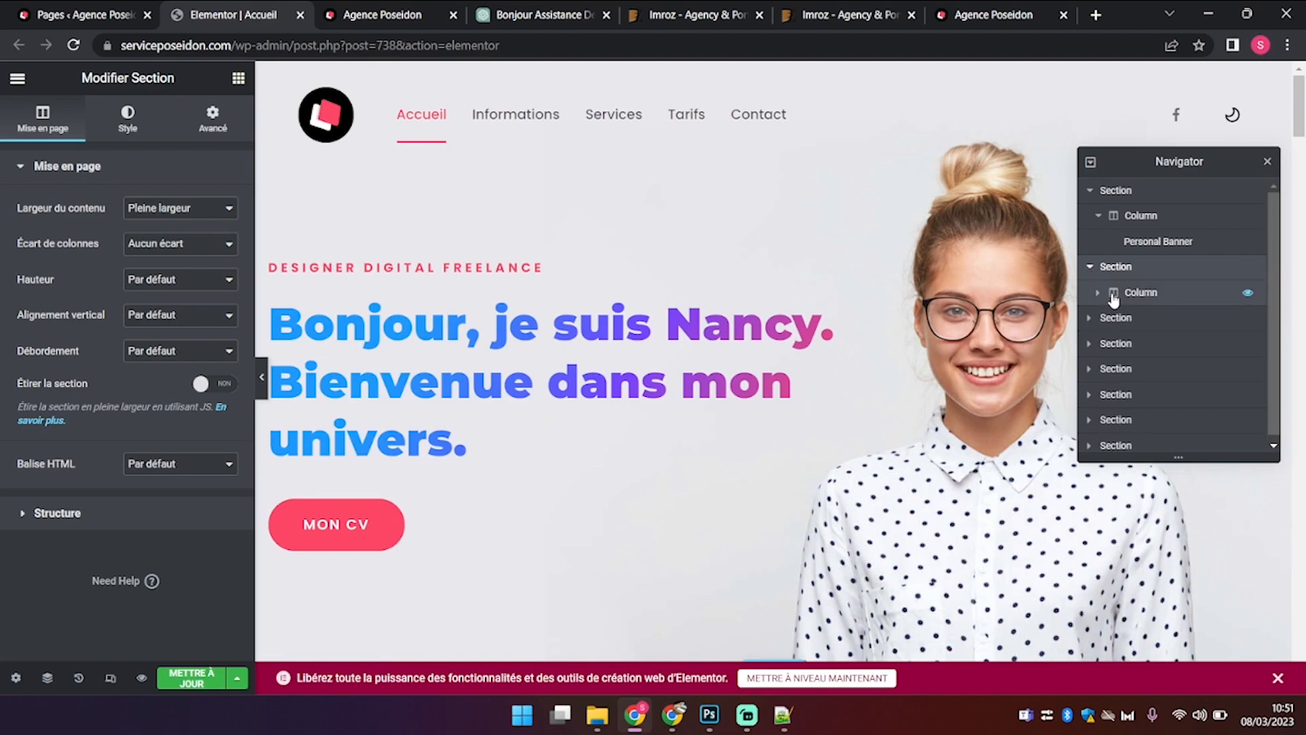
click(1113, 299)
click(1097, 293)
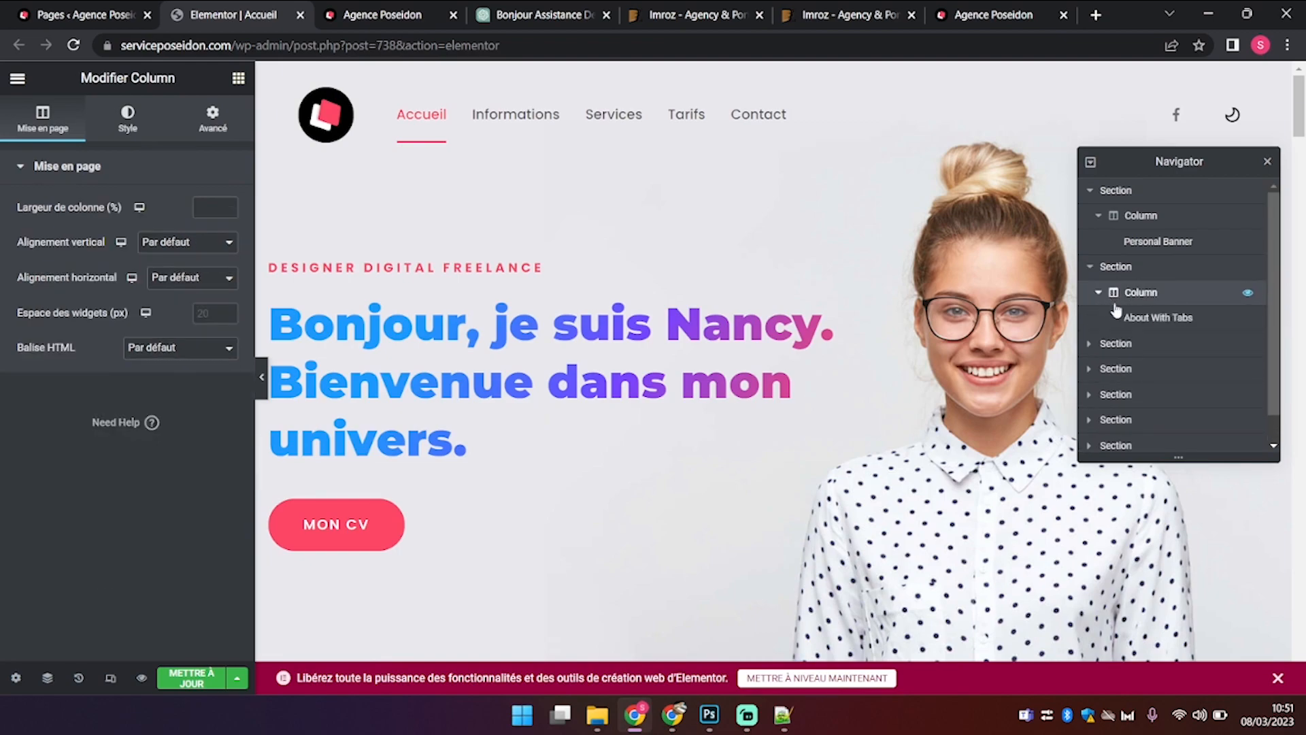
click(1133, 320)
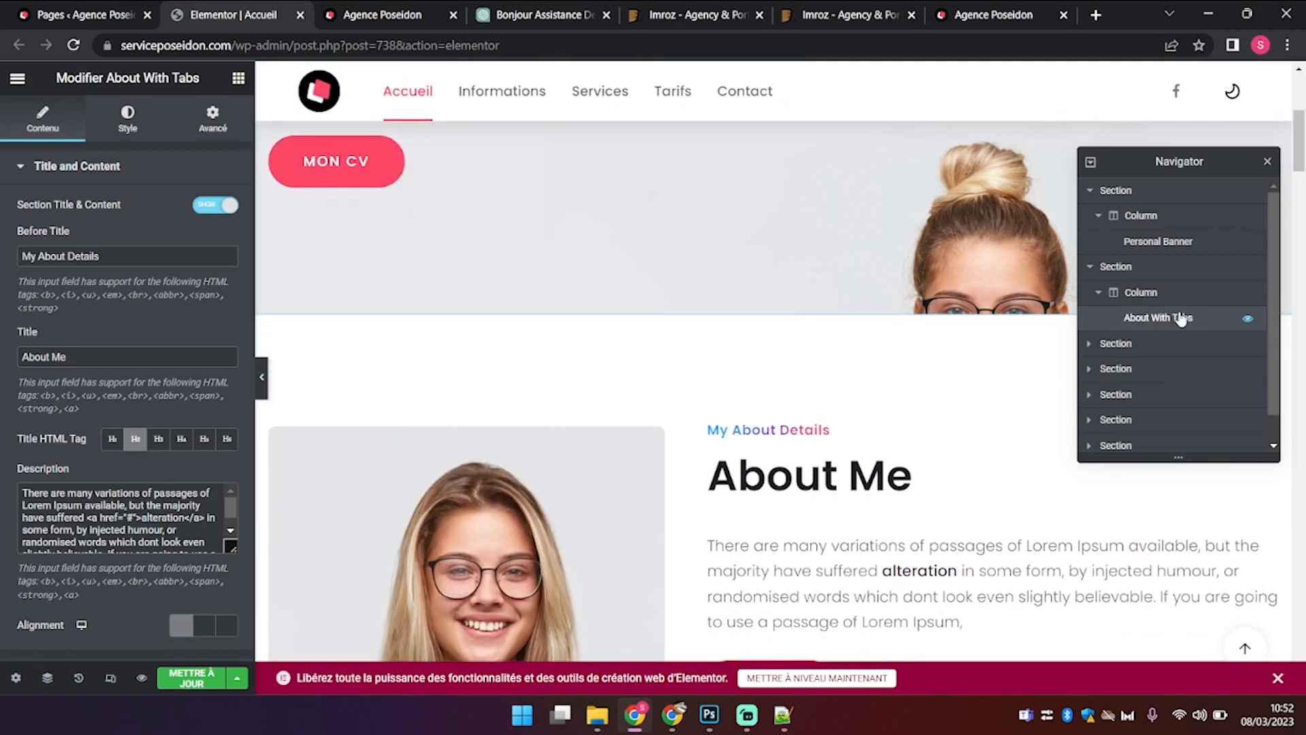
scroll(818, 411, down, 3)
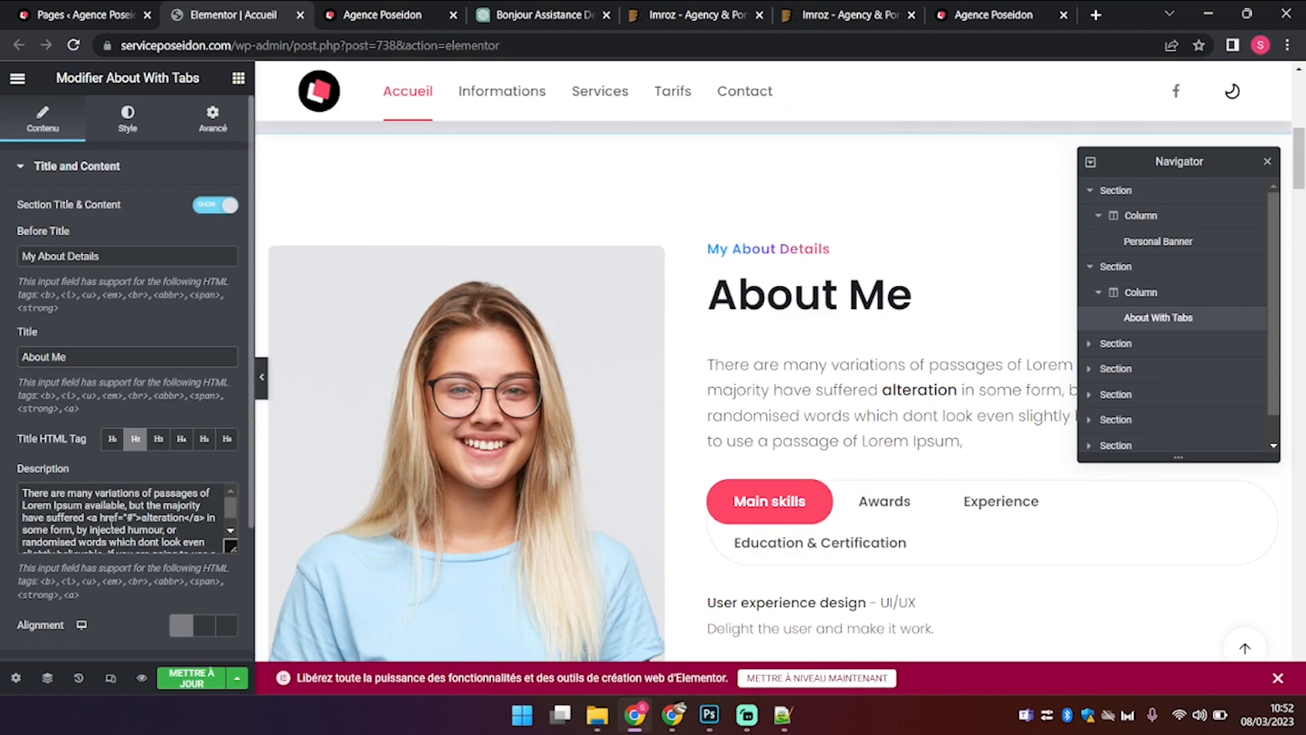
click(95, 505)
key(ctrl+a)
key(ctrl+c)
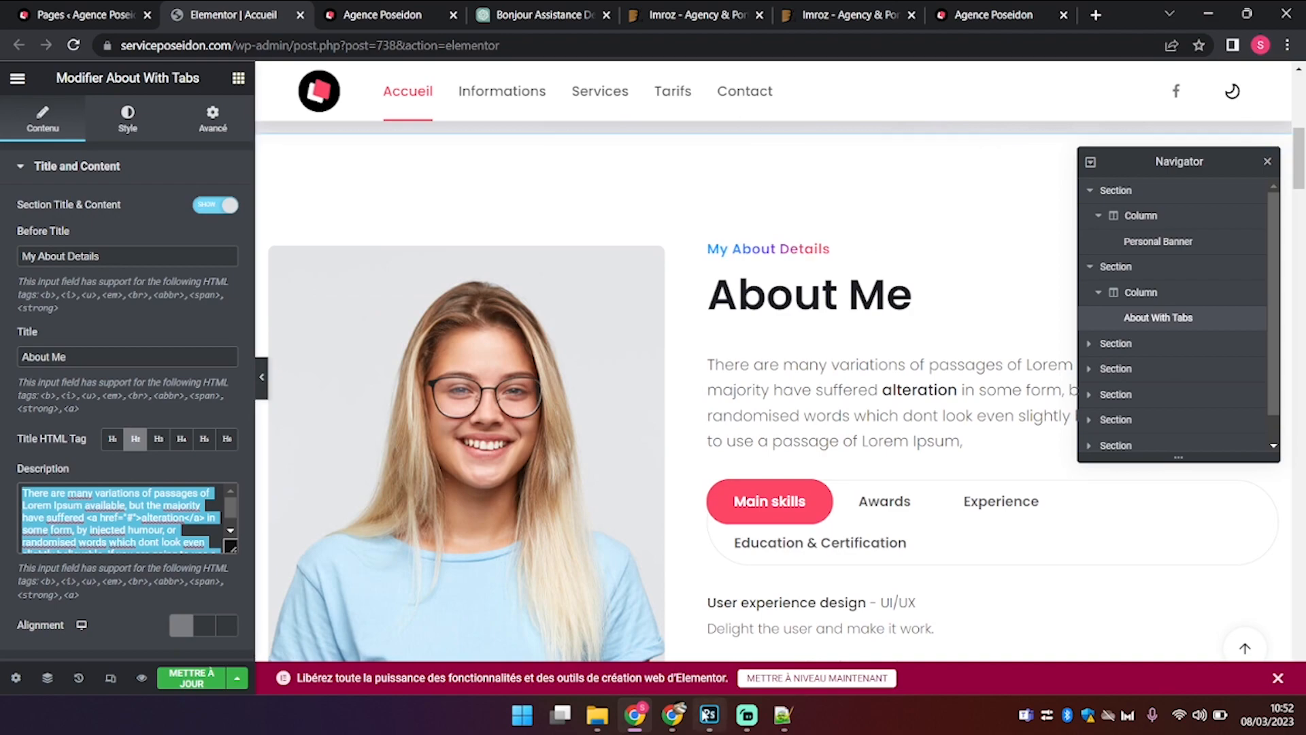
click(783, 714)
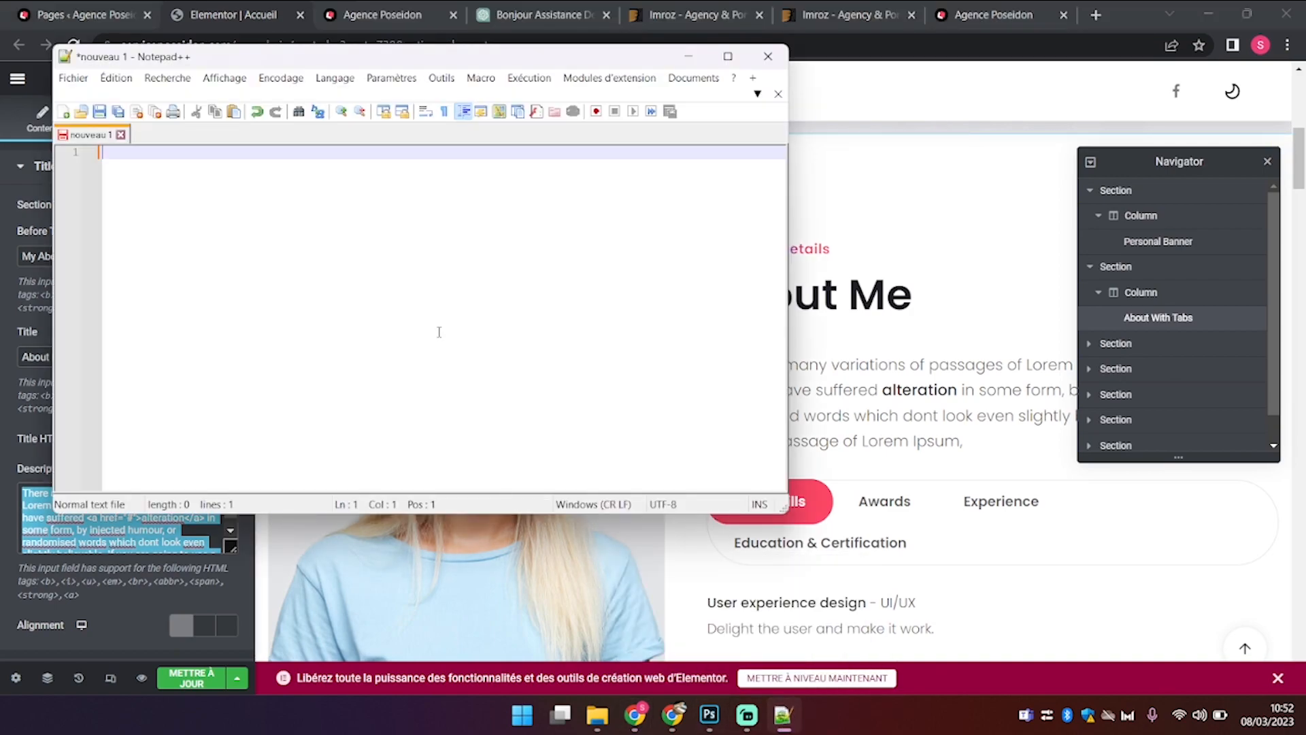
Step: Paste the About description into nouveau 1, delete the <a href="#"> and </a> tags around 'alteration', and select all
key(ctrl+v)
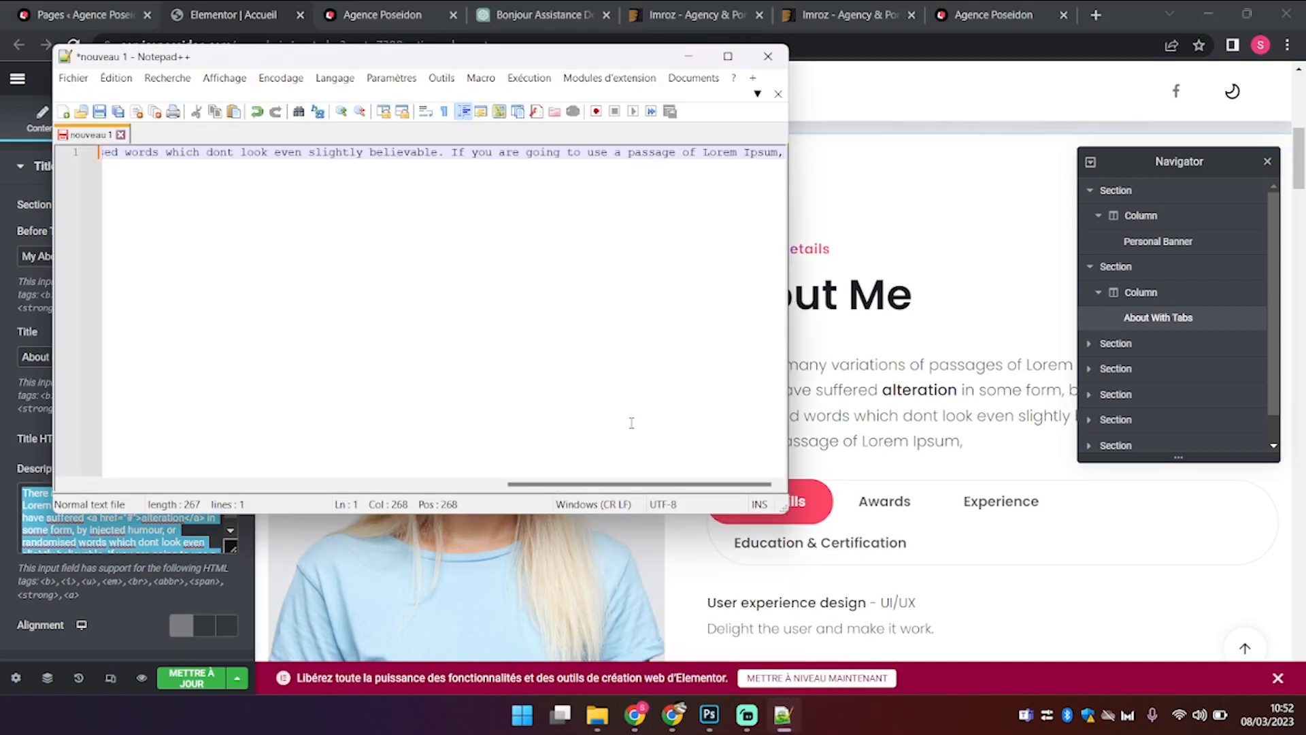
drag(593, 487, 329, 452)
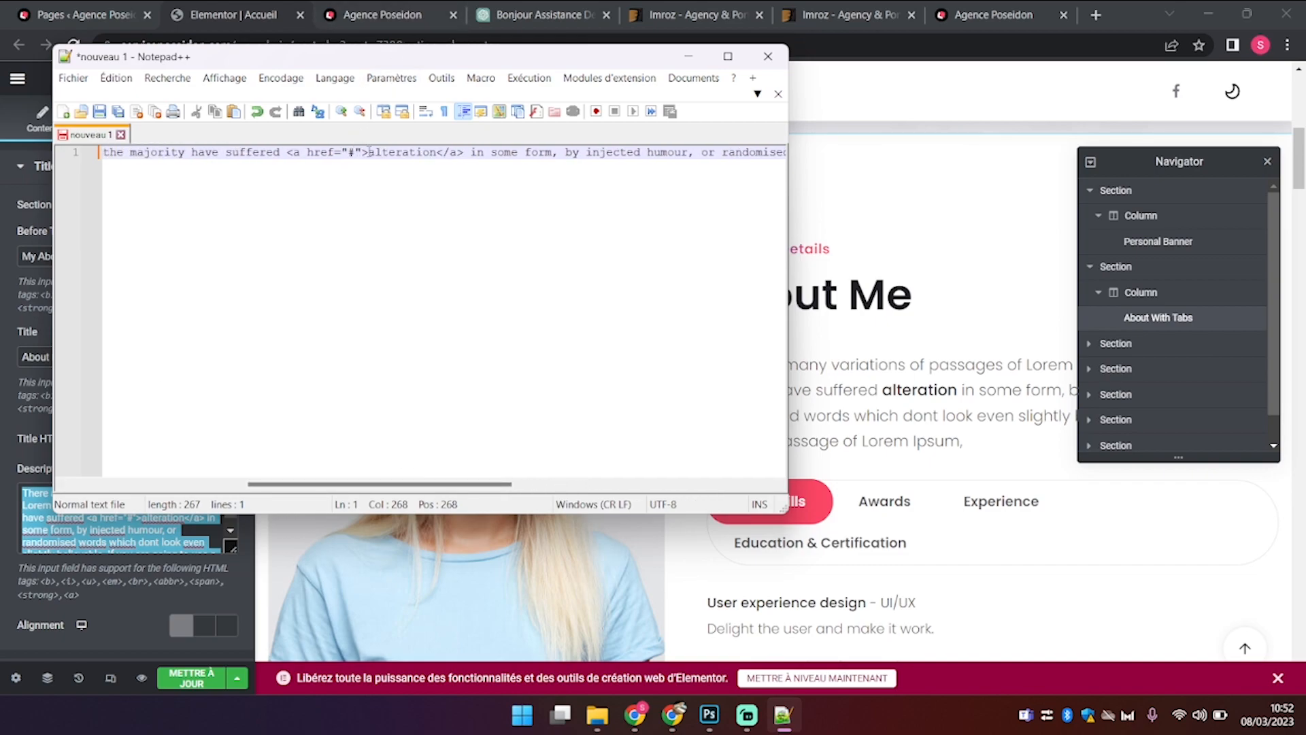
drag(368, 151, 293, 151)
key(Delete)
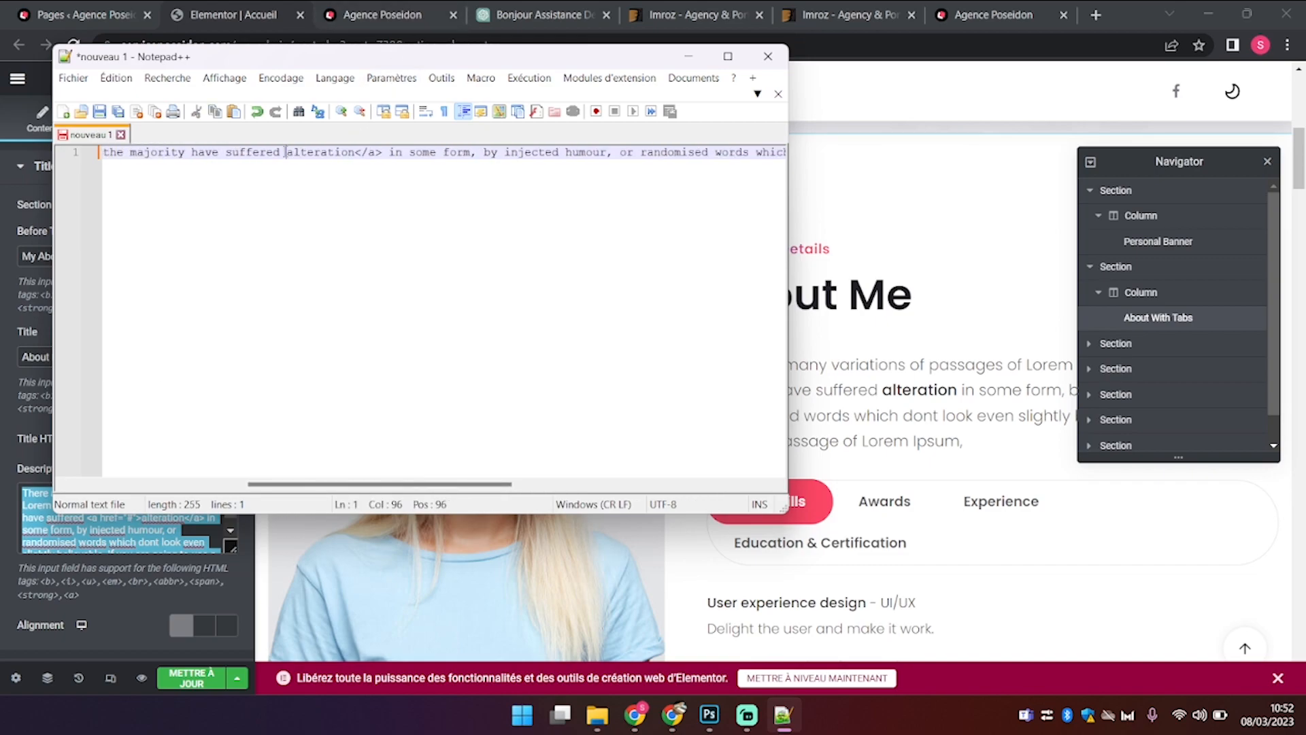
drag(383, 160, 355, 160)
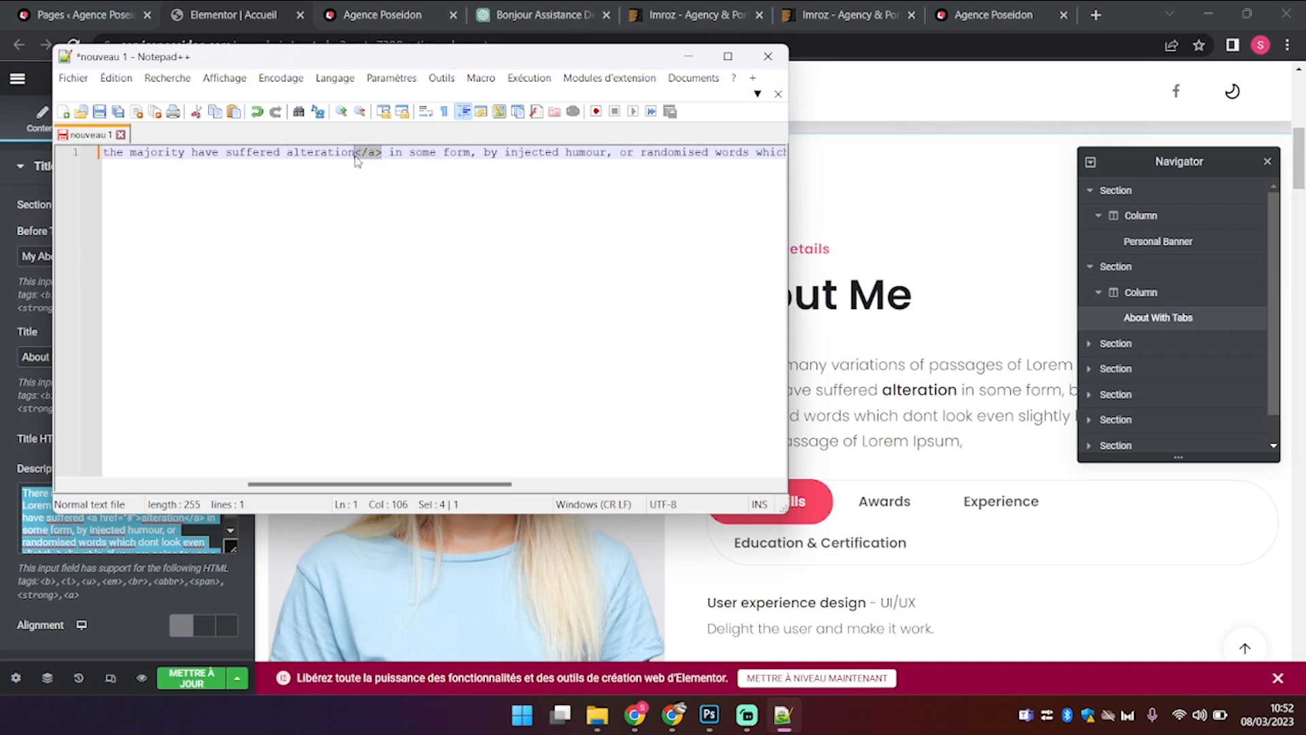
key(Delete)
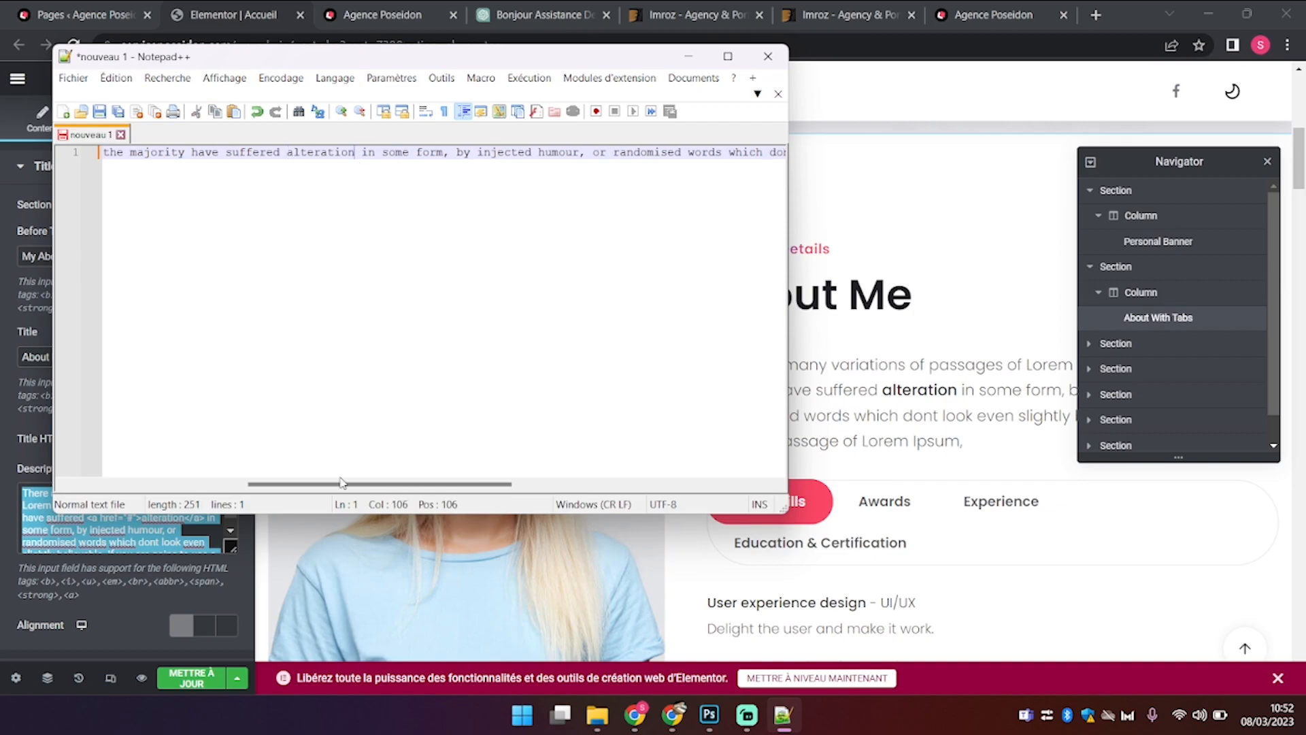
drag(342, 475, 181, 472)
key(ctrl+a)
key(ctrl+c)
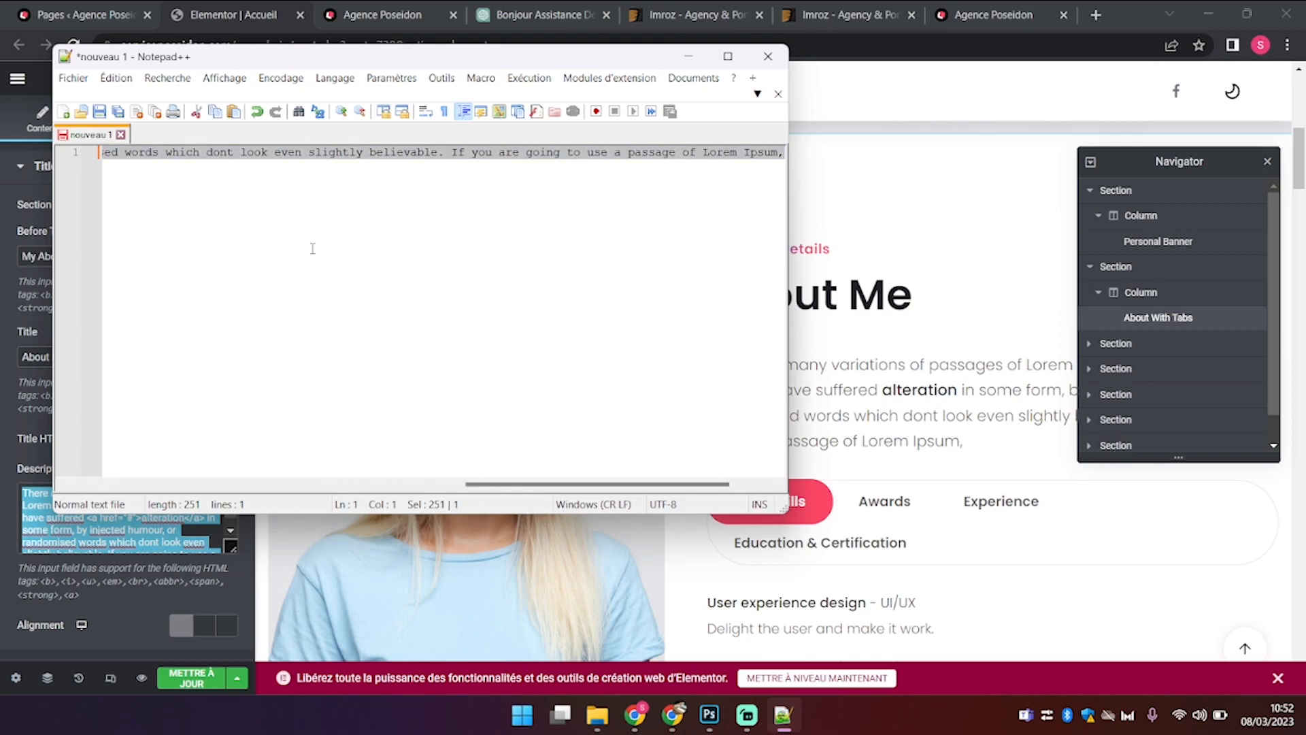
Step: Send the cleaned About paragraph to ChatGPT with '. Rééecris moi ce texte en francais'
click(553, 14)
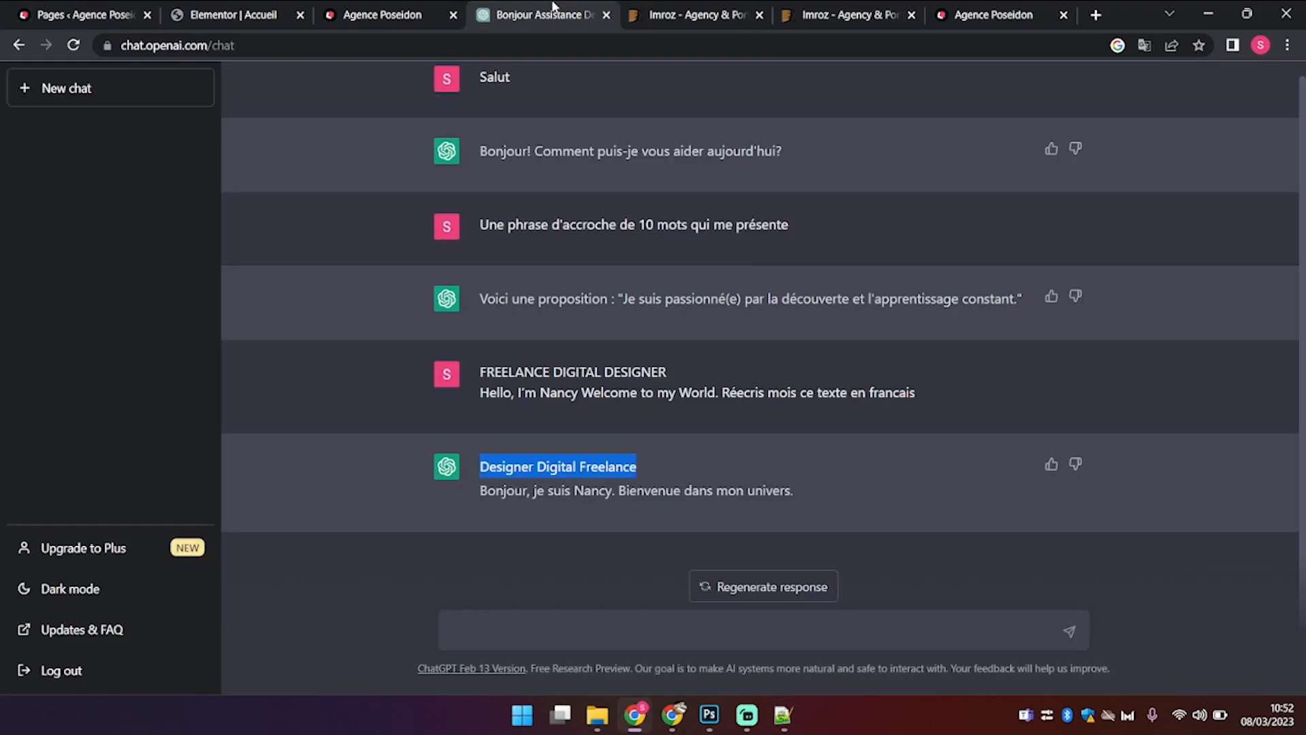
click(536, 625)
key(ctrl+v)
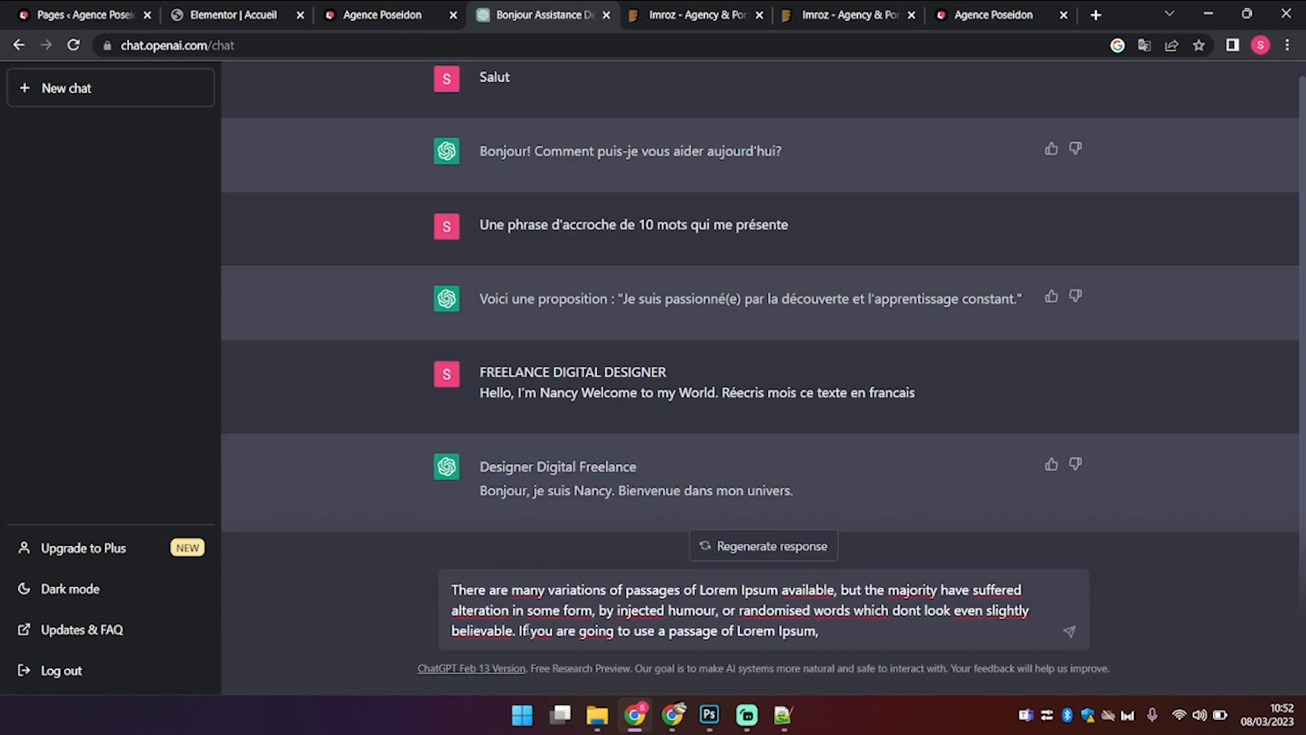
text(. Rééecris moi ce texte en francais)
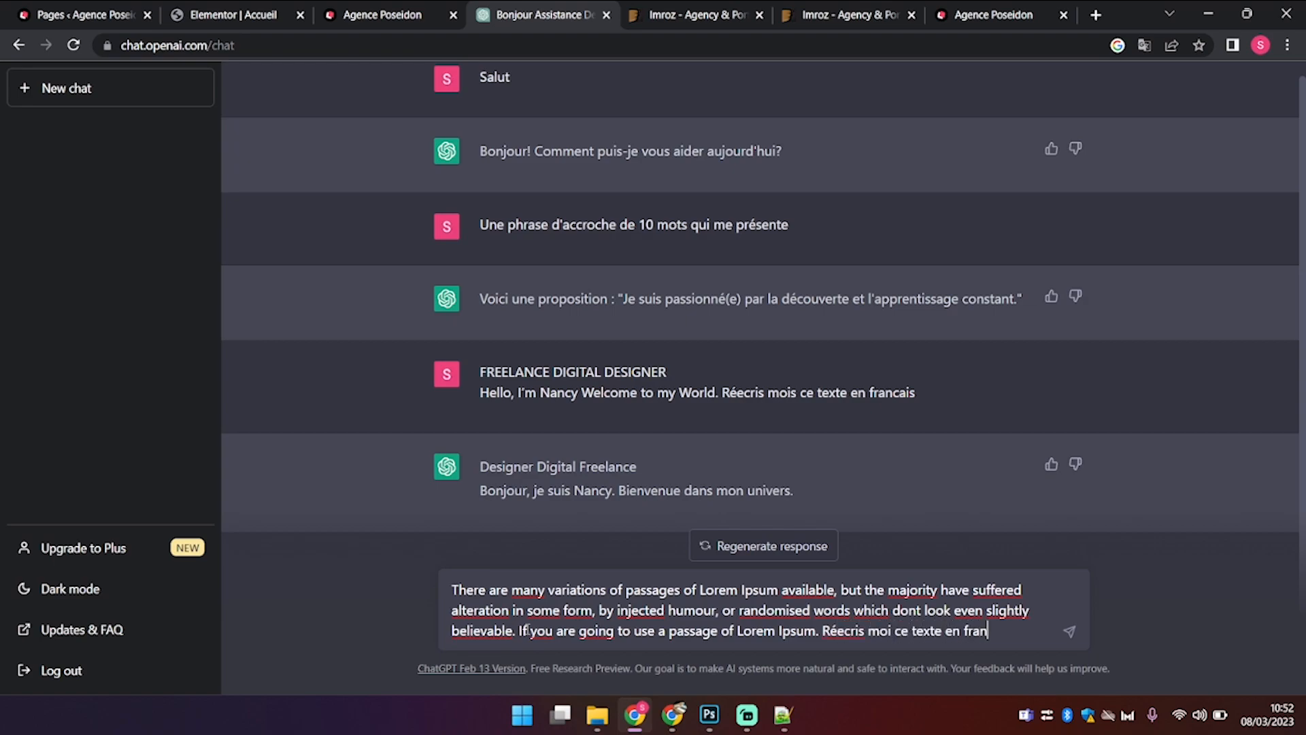
key(Return)
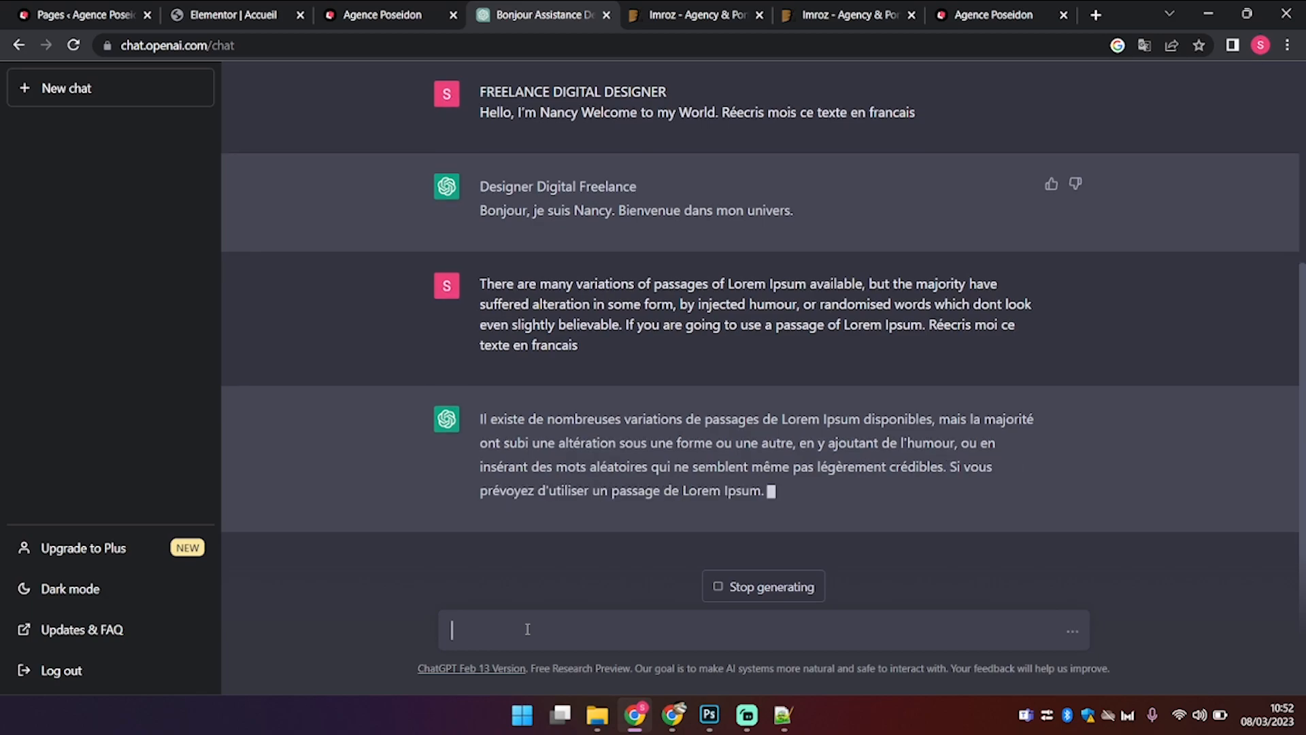
click(443, 9)
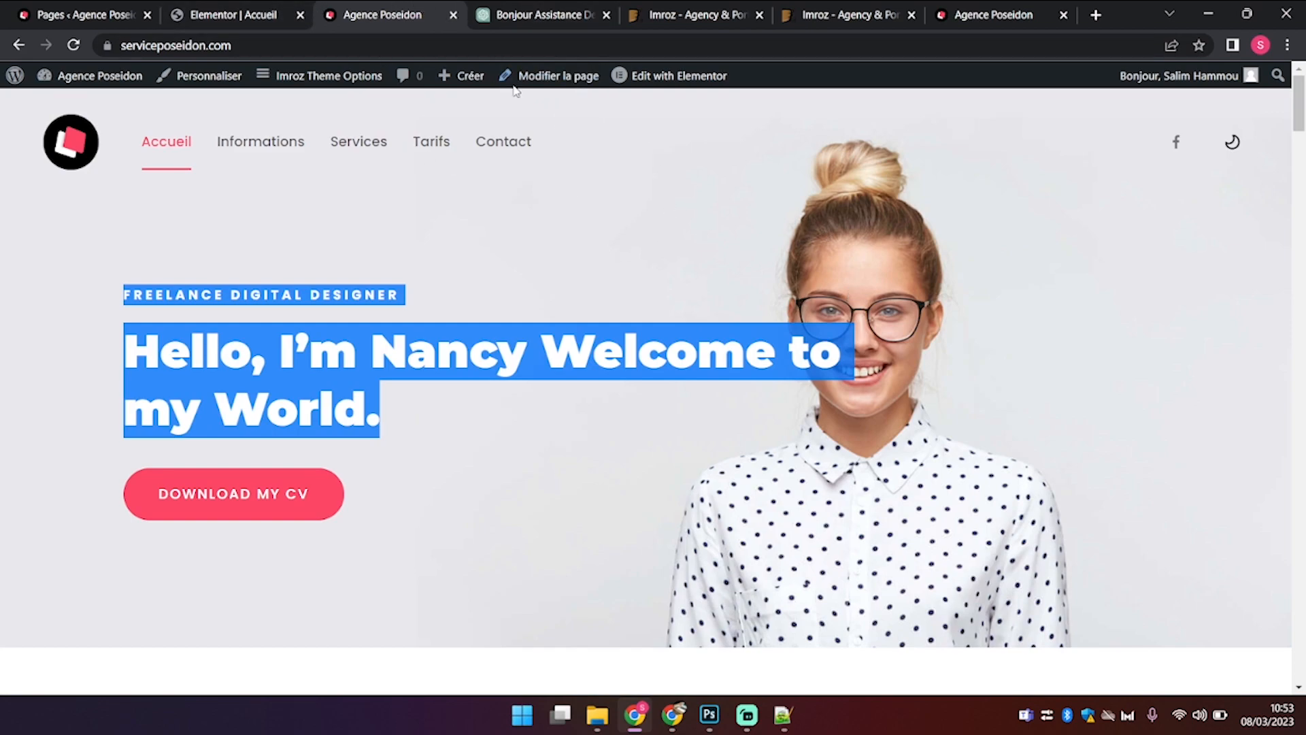
click(586, 20)
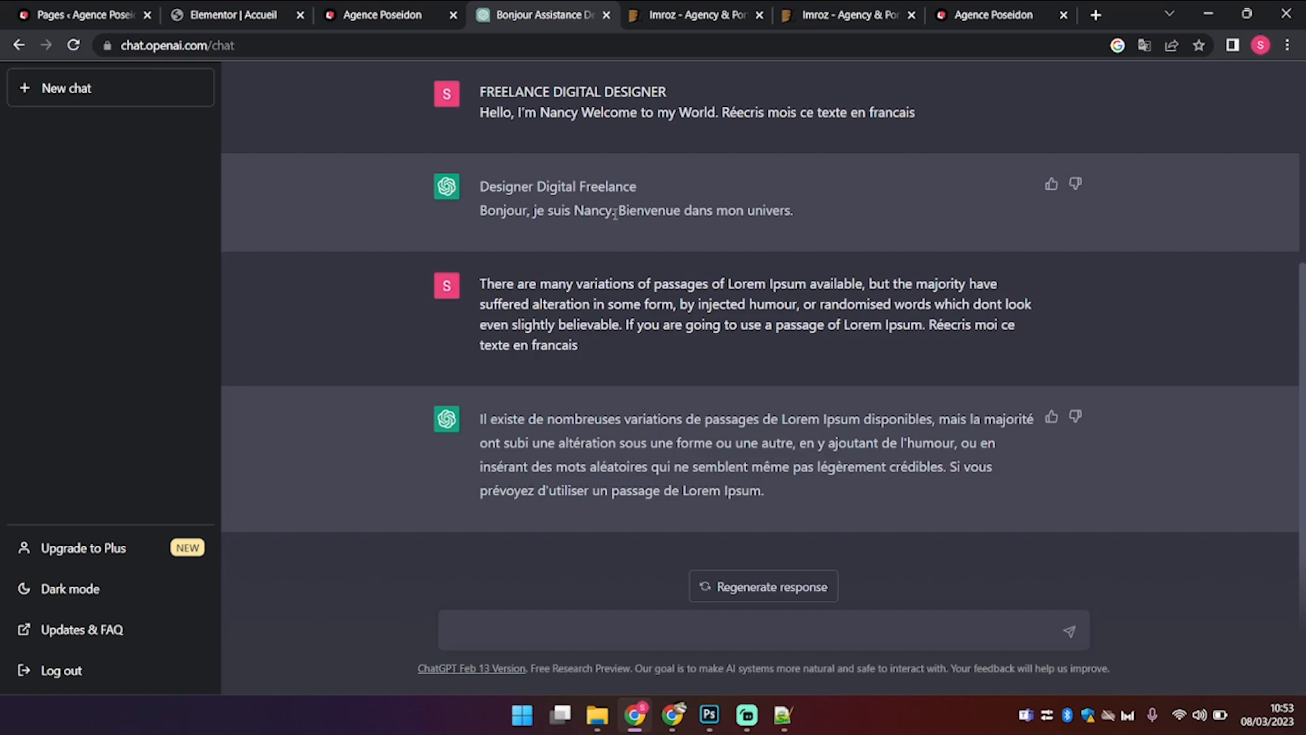
click(705, 644)
Step: Ask ChatGPT the word count, then request a 36-word presentation for a freelance du digital
text(combien il y a de mots dan)
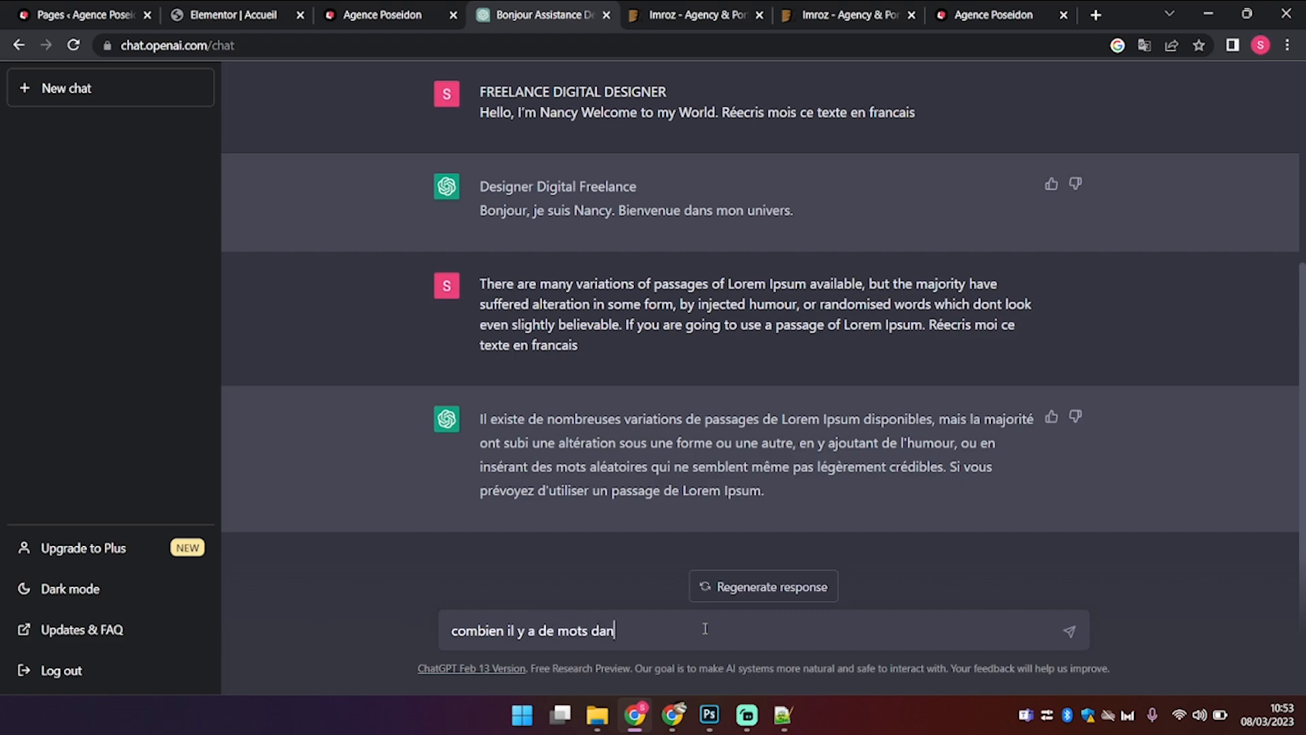
text(s le texte précédent)
key(Return)
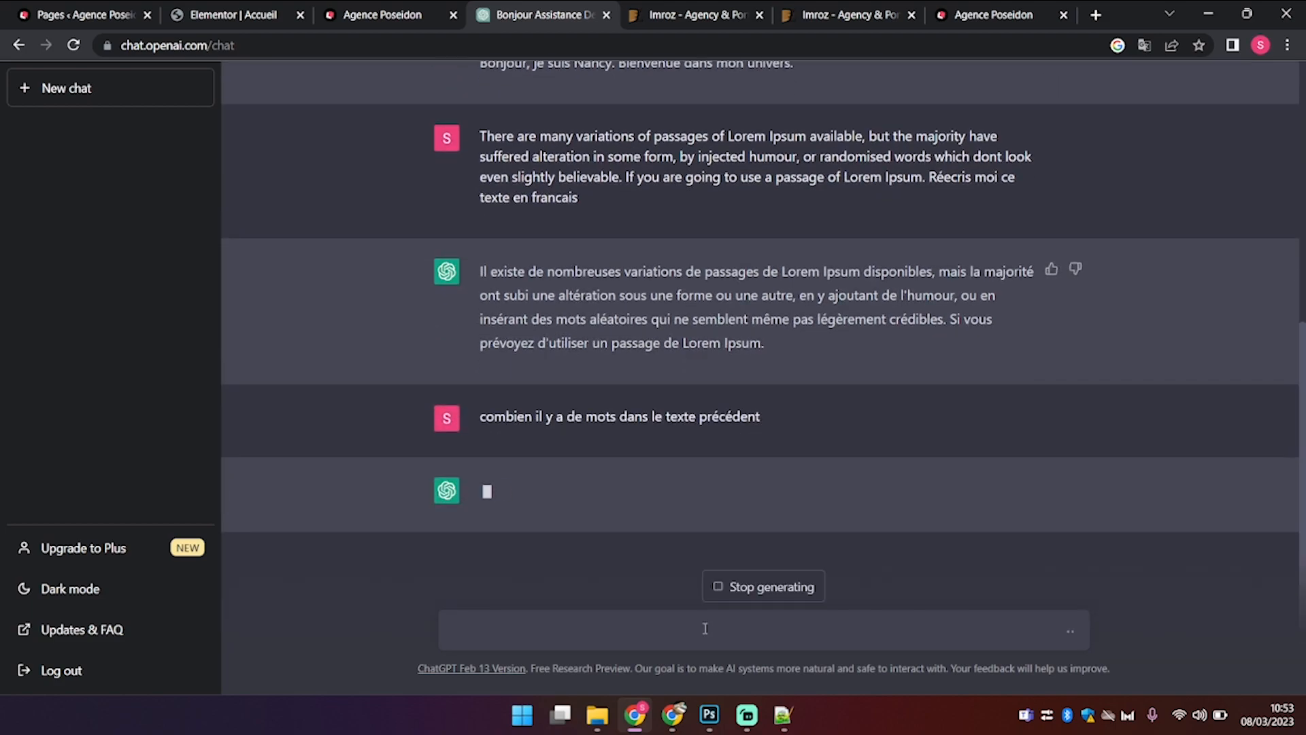
text(rédi)
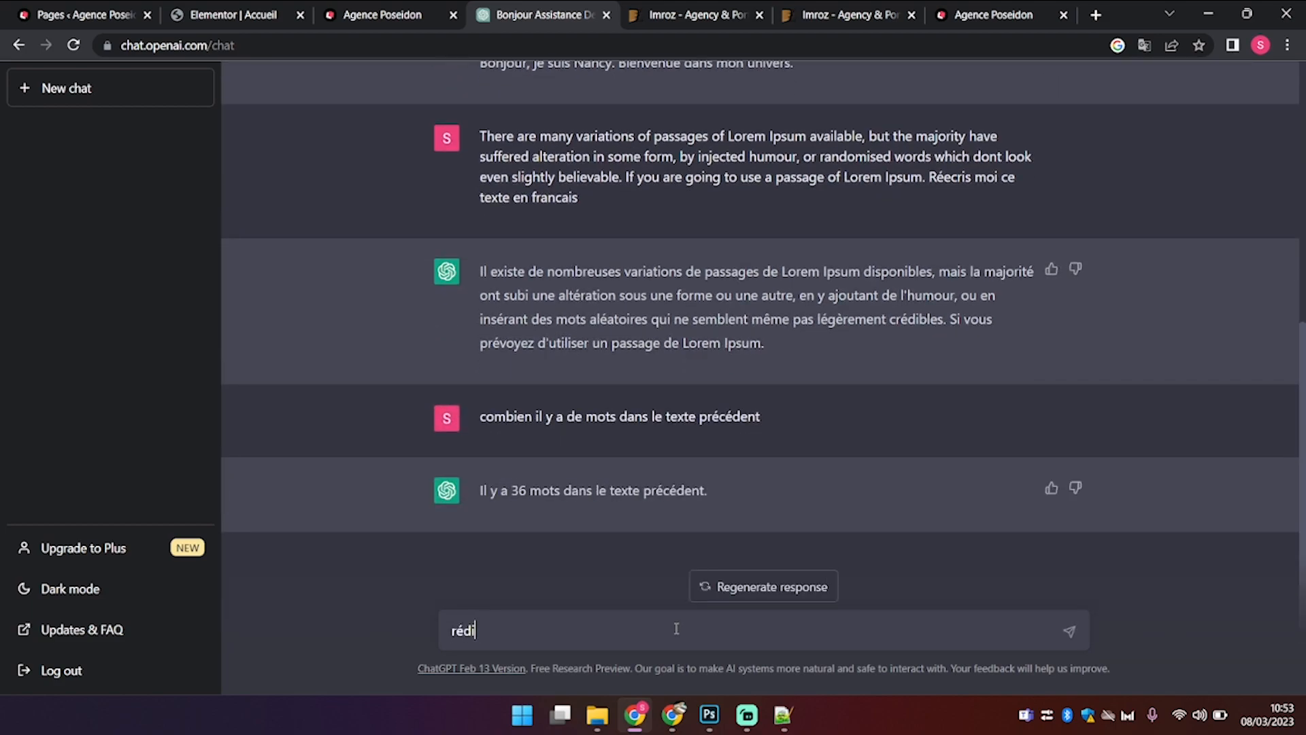
text(ge moi une courte pré)
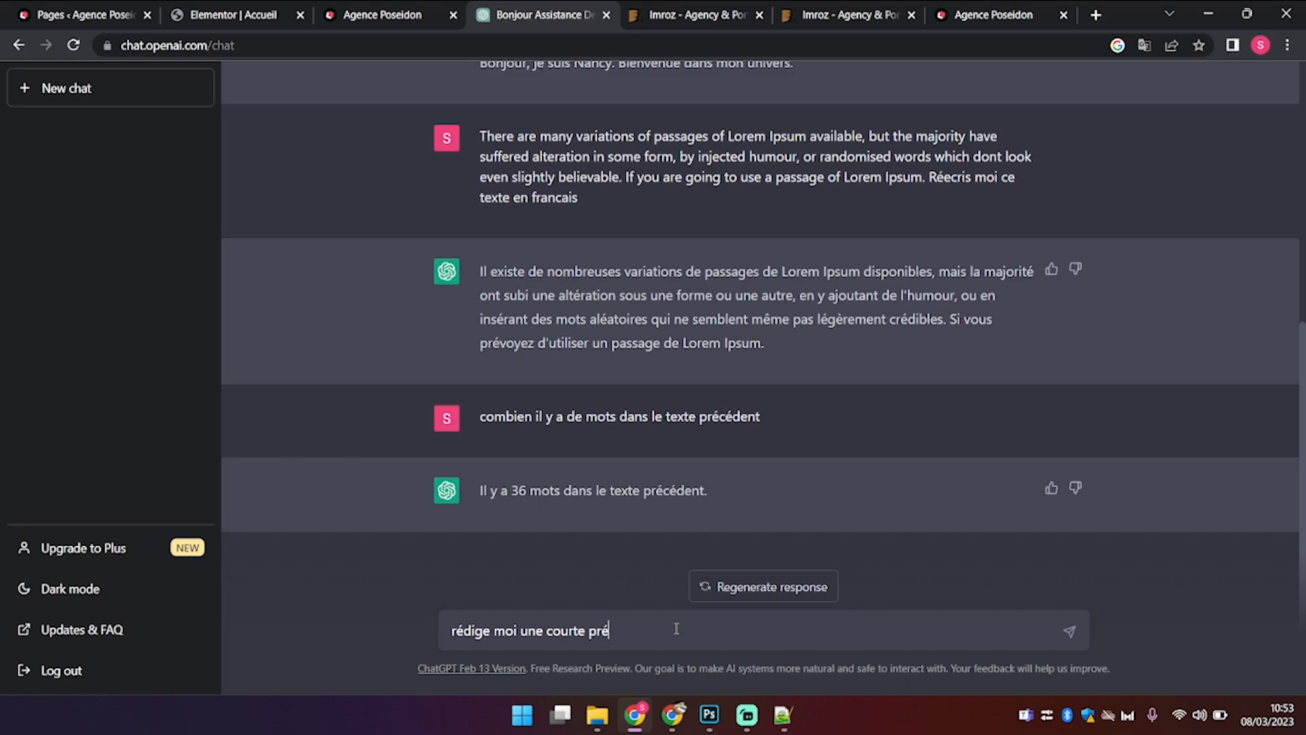
text(sentation pour une freelance)
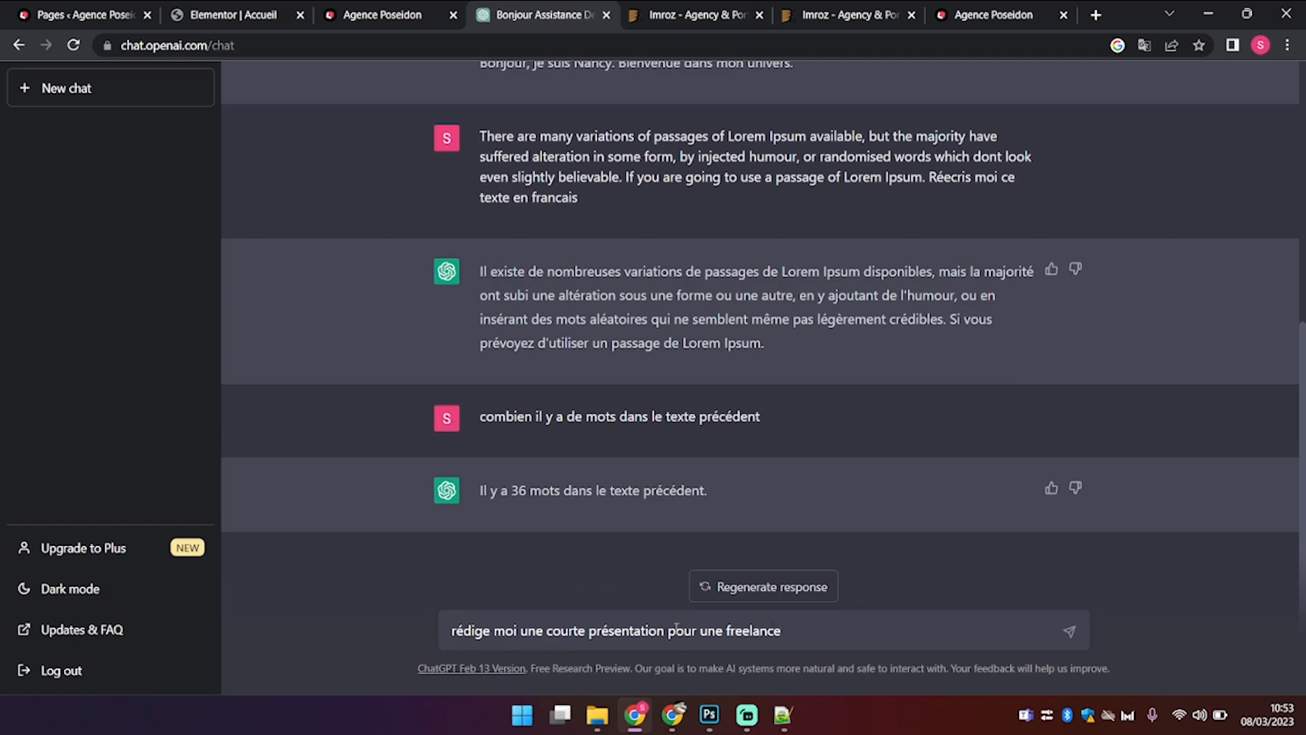
text( digita)
key(Left)
key(Left)
key(Left)
key(Left)
key(Left)
key(Left)
text(du)
click(854, 625)
text(de 36 mots)
key(Return)
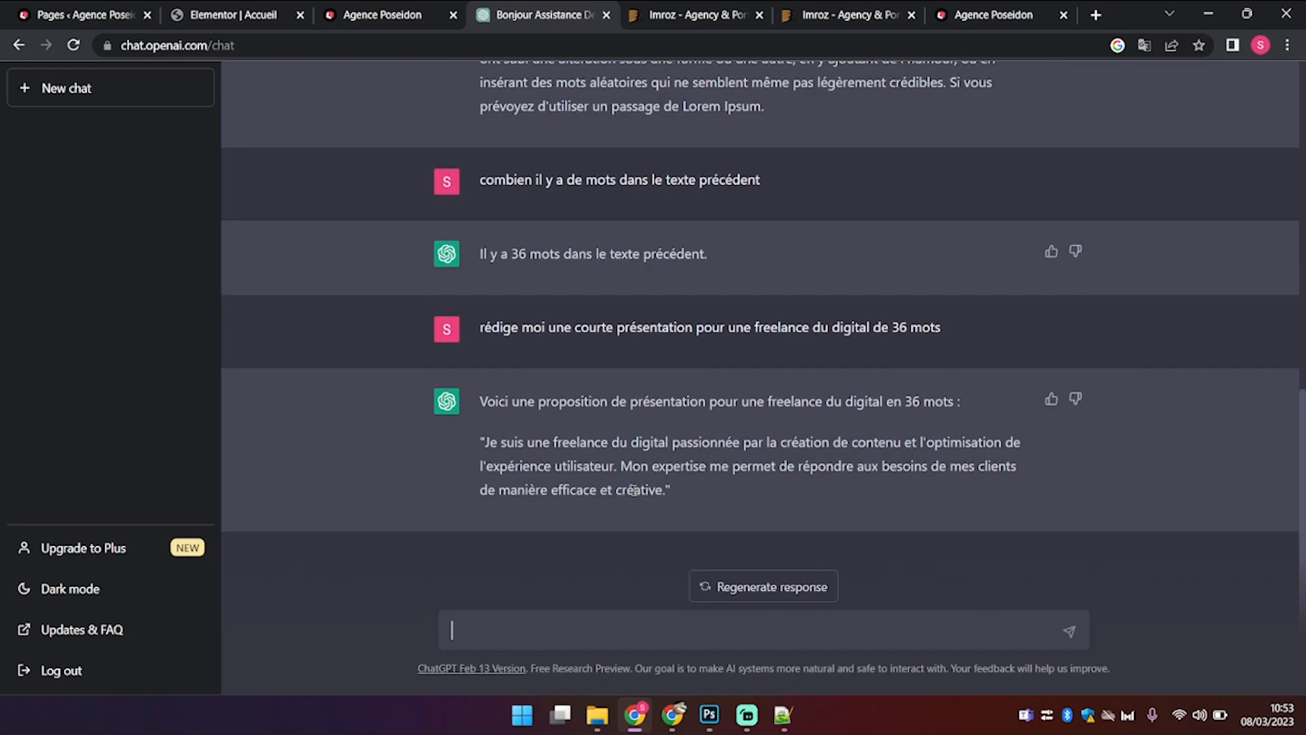
Step: Paste ChatGPT's French intro, 'Je suis une freelance du digital passionnée…', over the About Me description
drag(666, 487, 484, 442)
key(ctrl+c)
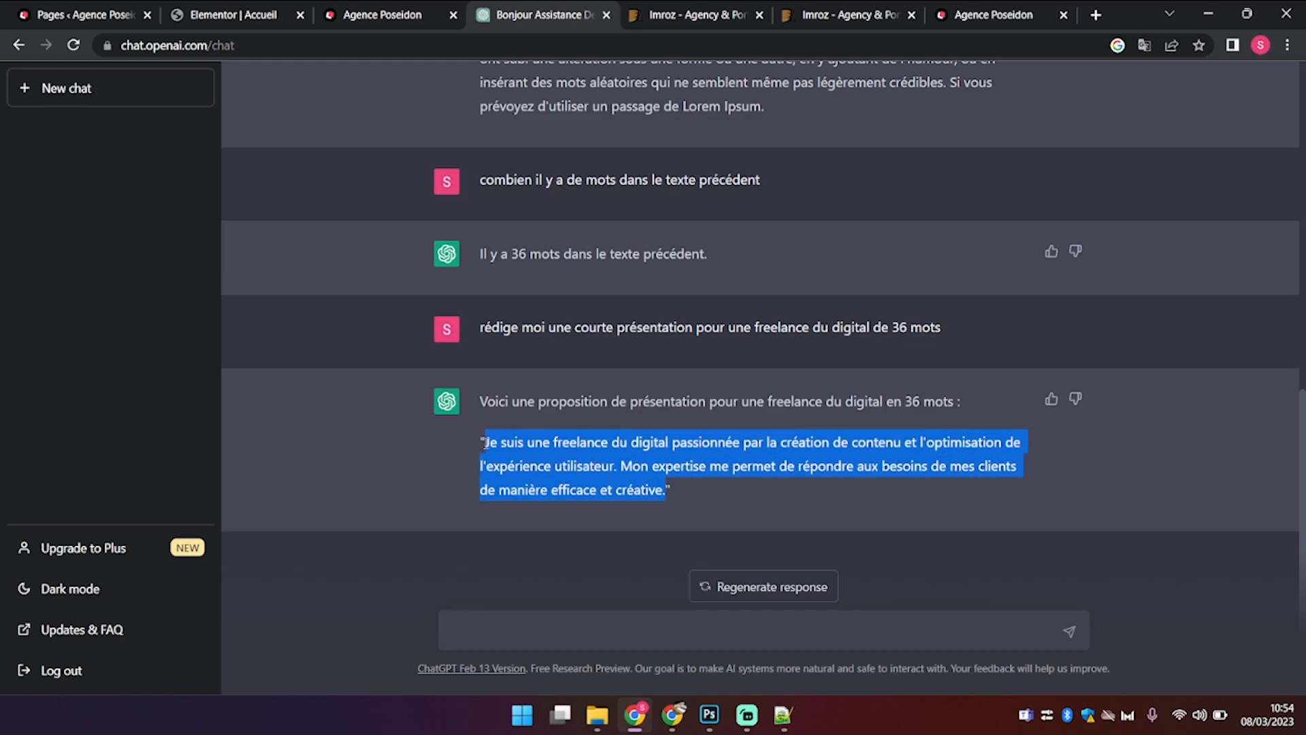
click(362, 19)
click(196, 12)
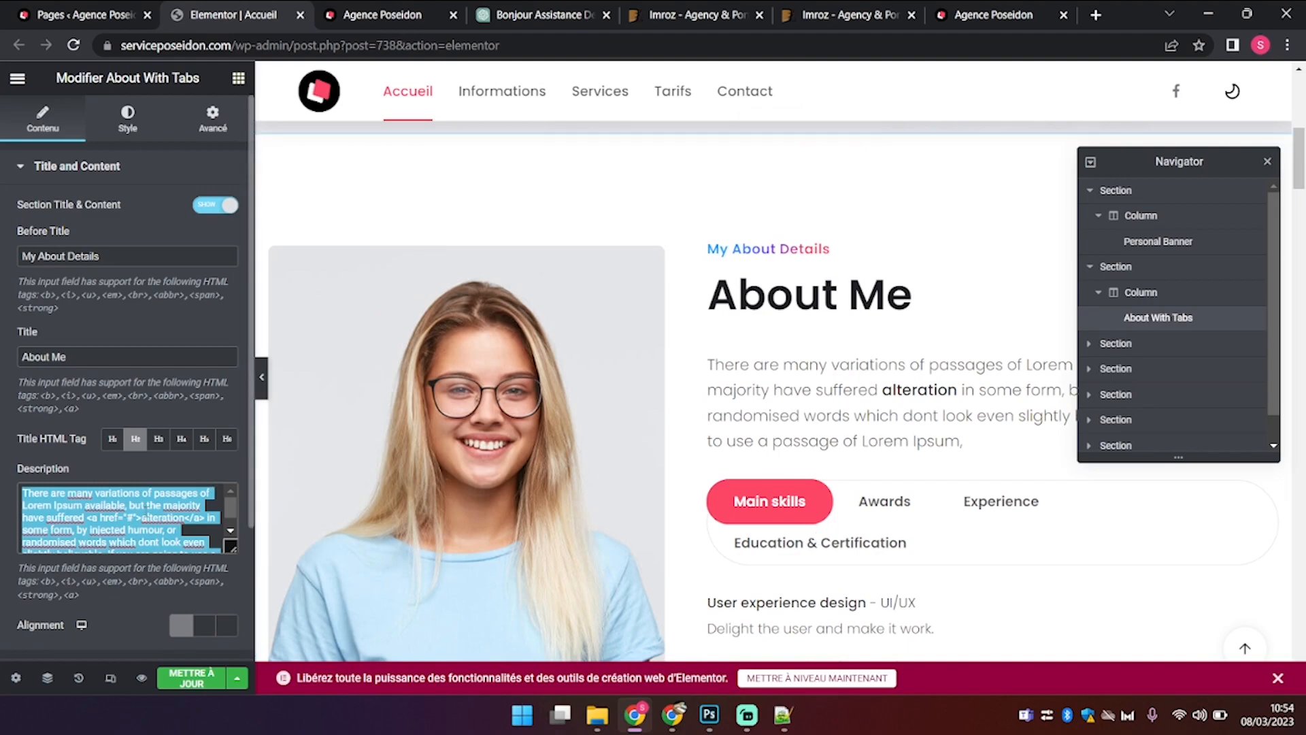
key(ctrl+v)
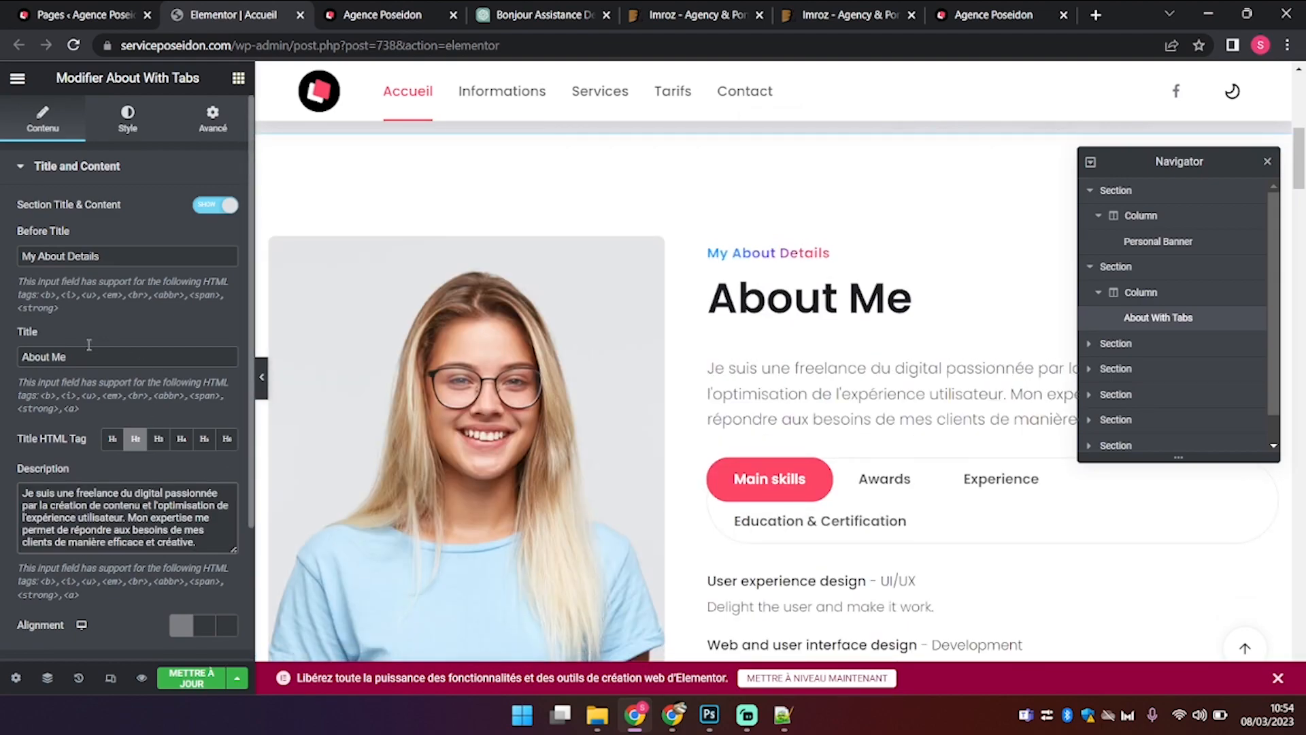
drag(91, 356, 2, 344)
key(ctrl+c)
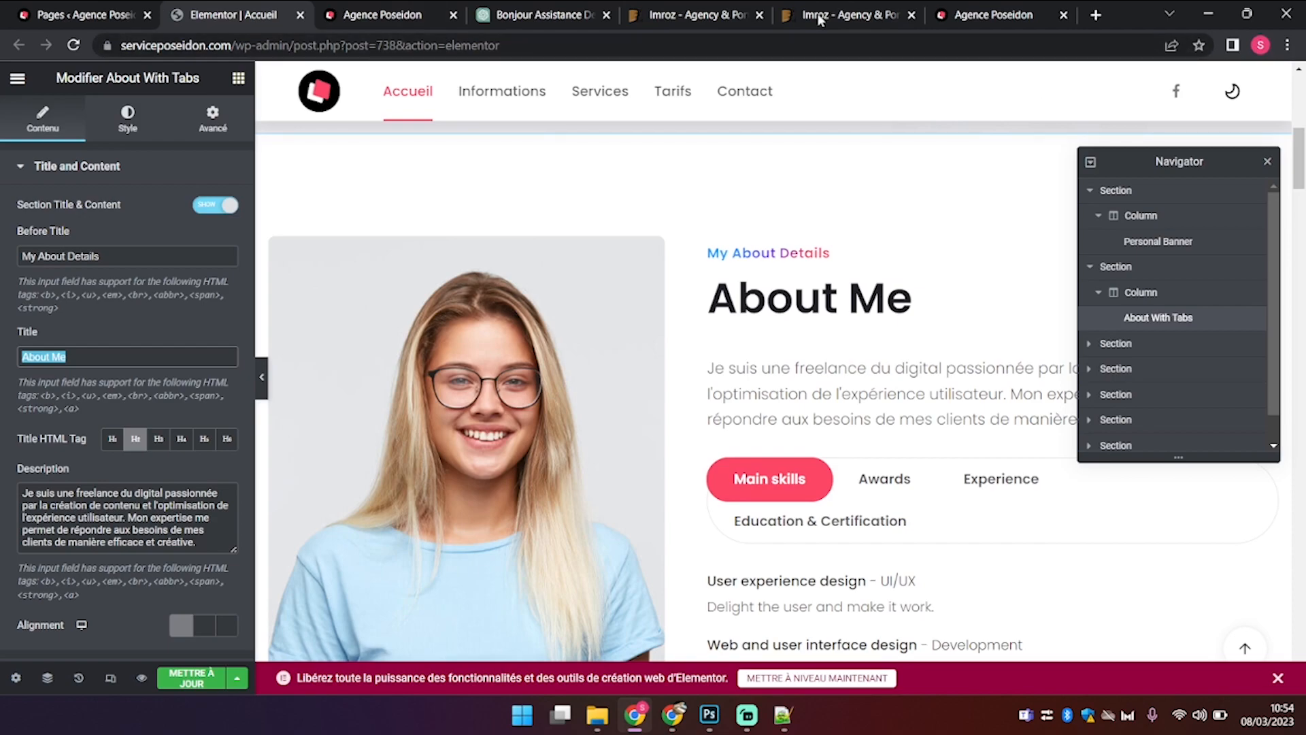
Step: In a new tab, bring up Google's translator and try translating 'About Me'
click(1094, 15)
text(trans;a)
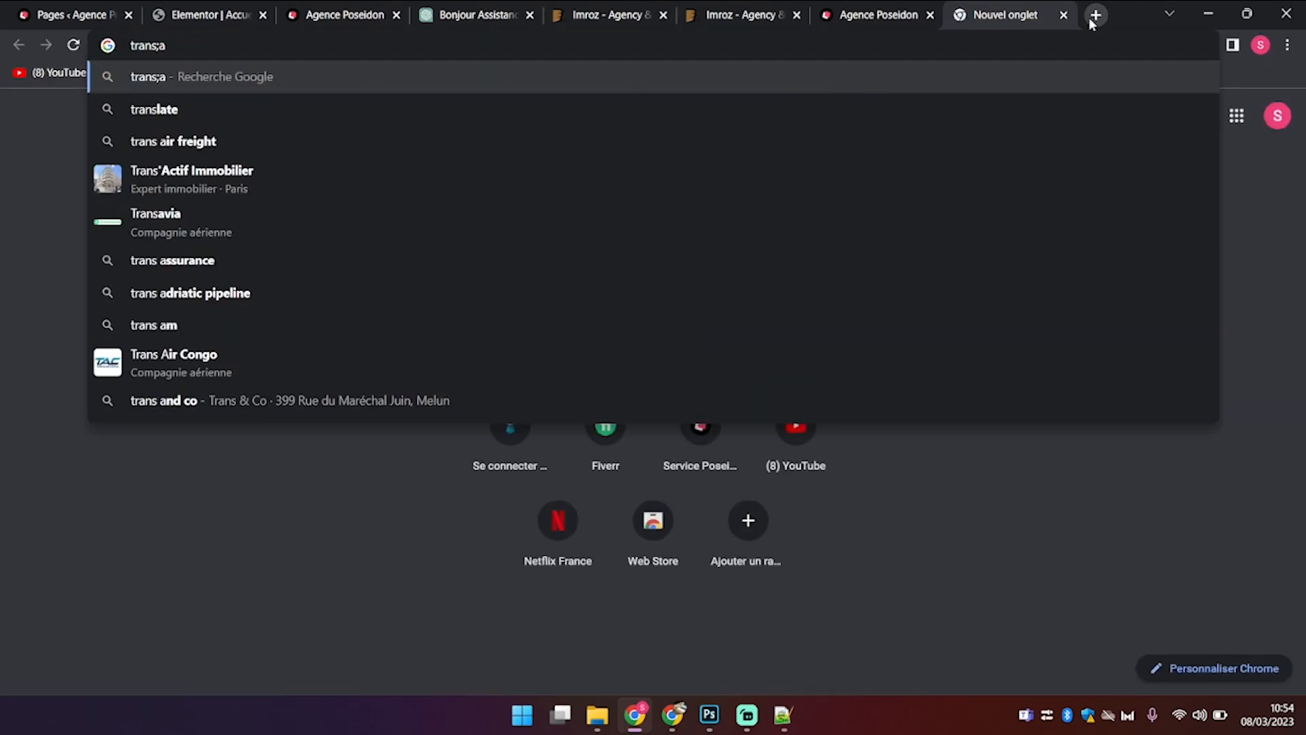
key(Return)
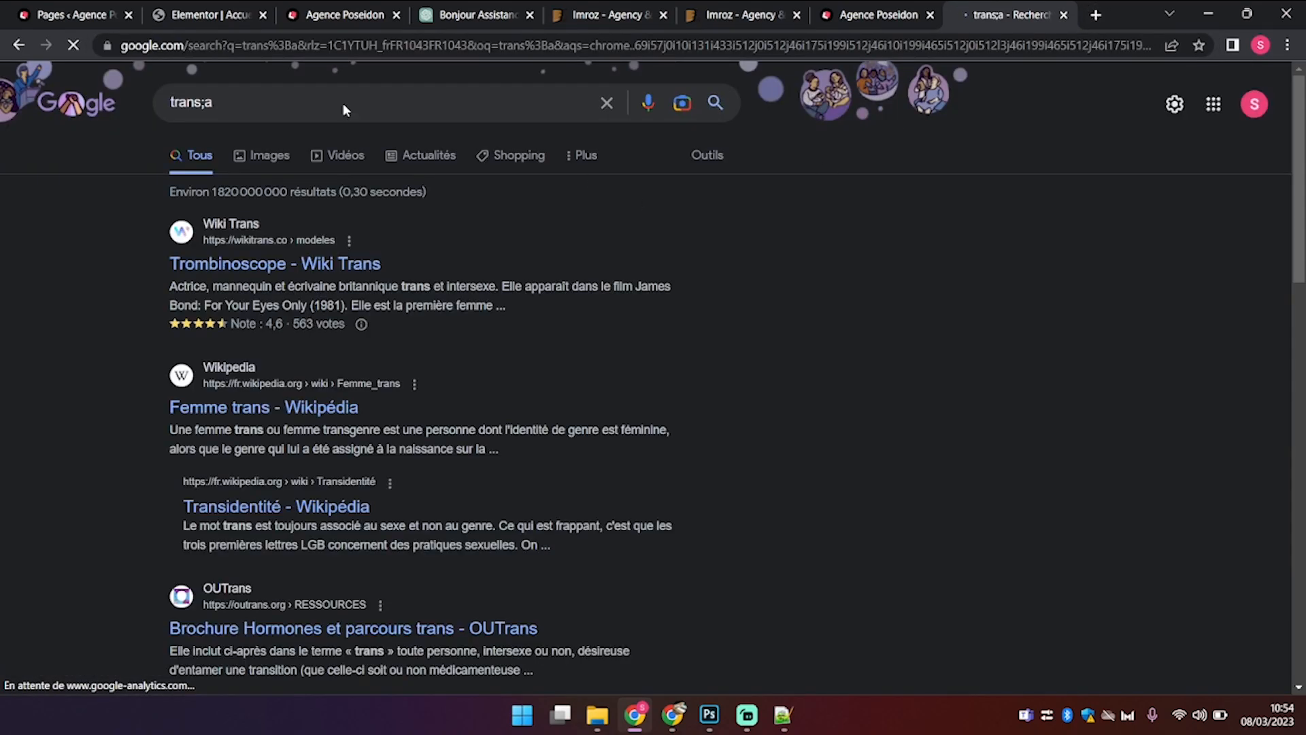
click(233, 110)
key(BackSpace)
key(BackSpace)
text(late)
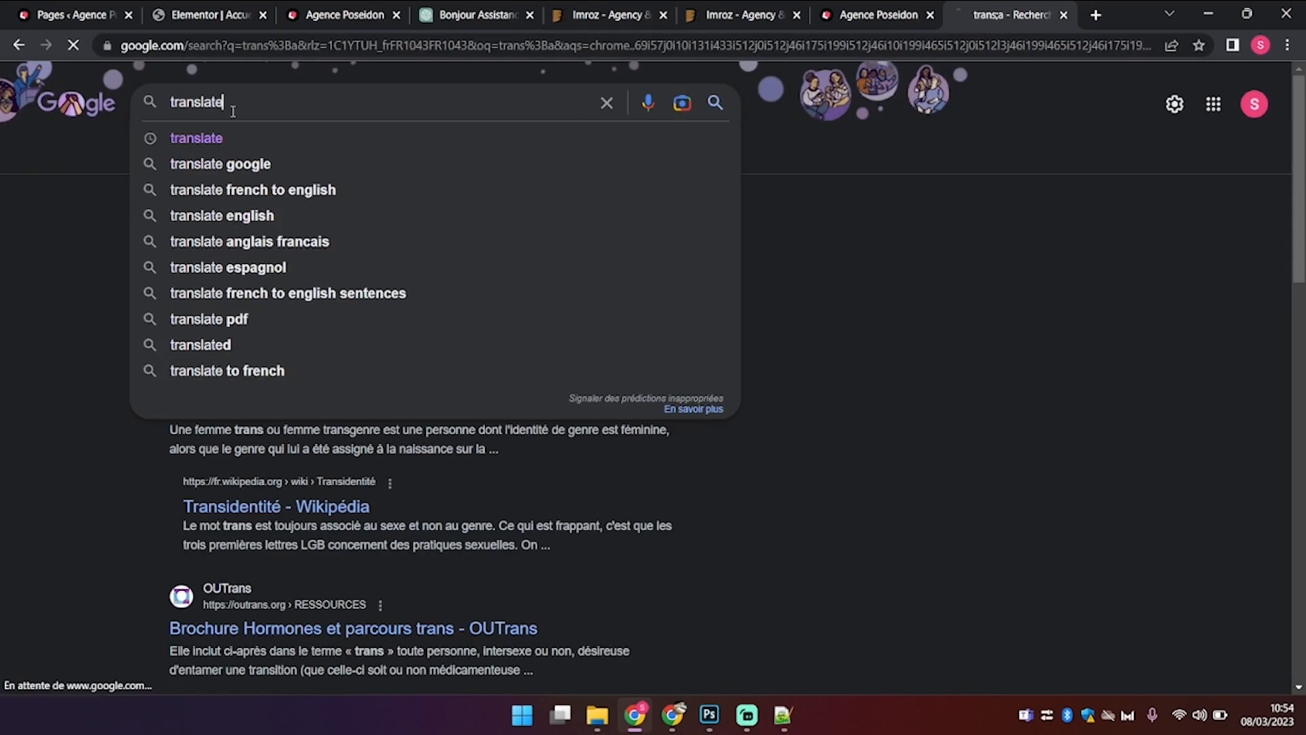
key(Return)
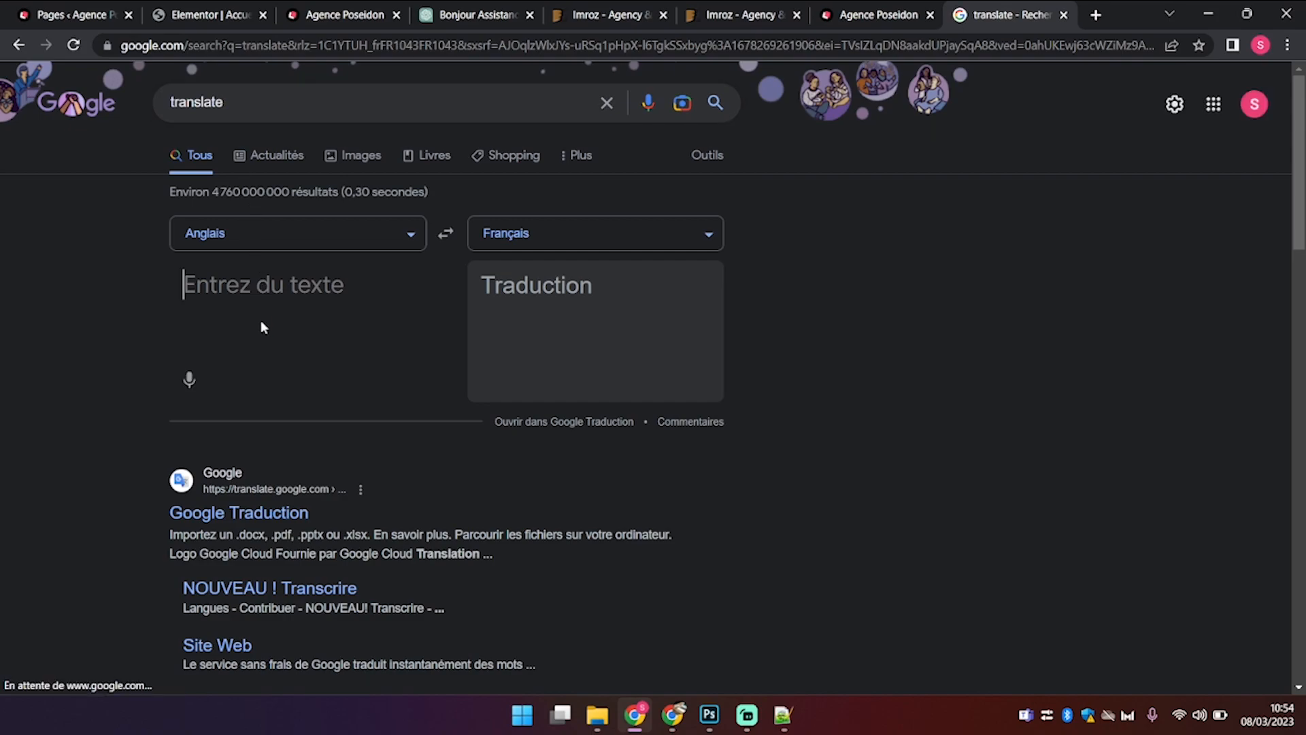
click(261, 323)
key(ctrl+v)
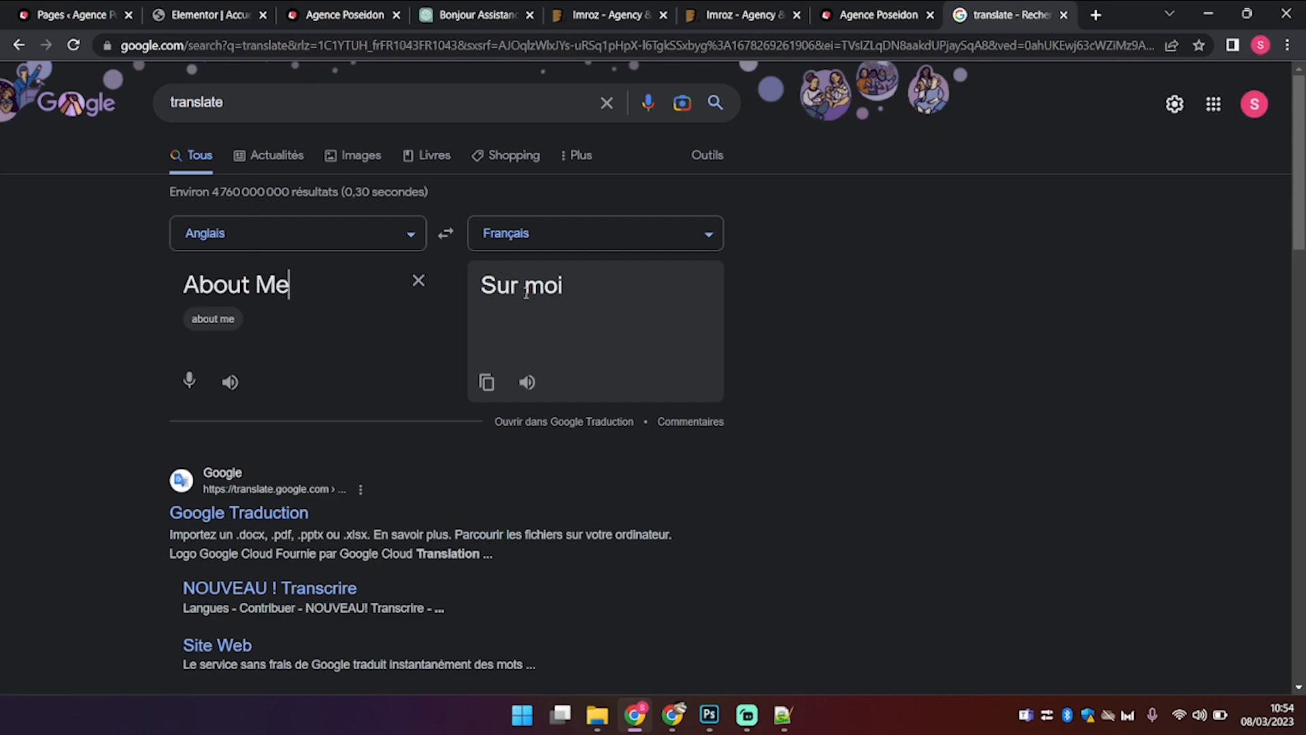
key(BackSpace)
key(BackSpace)
key(BackSpace)
key(BackSpace)
key(BackSpace)
key(BackSpace)
key(BackSpace)
key(BackSpace)
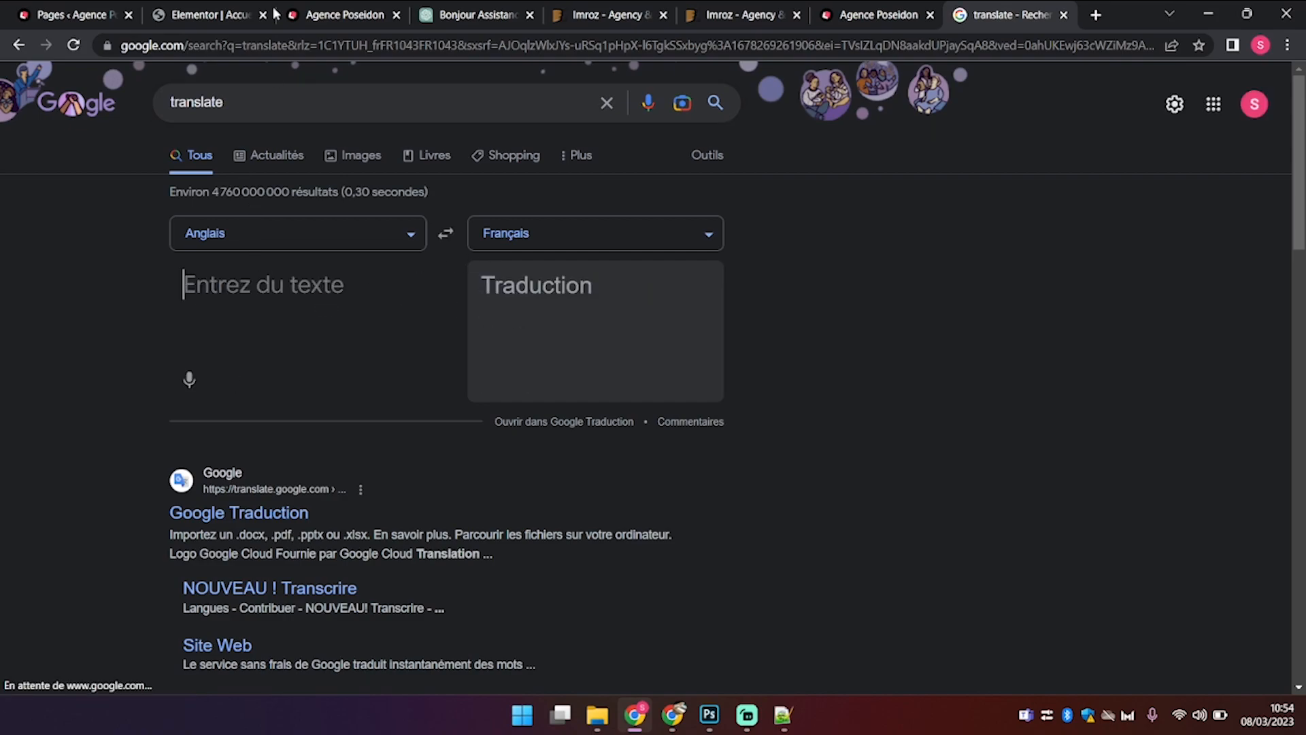
Step: Search 'A propos majuscule' and select the accented 'À propos' in a result title
drag(228, 102, 2, 104)
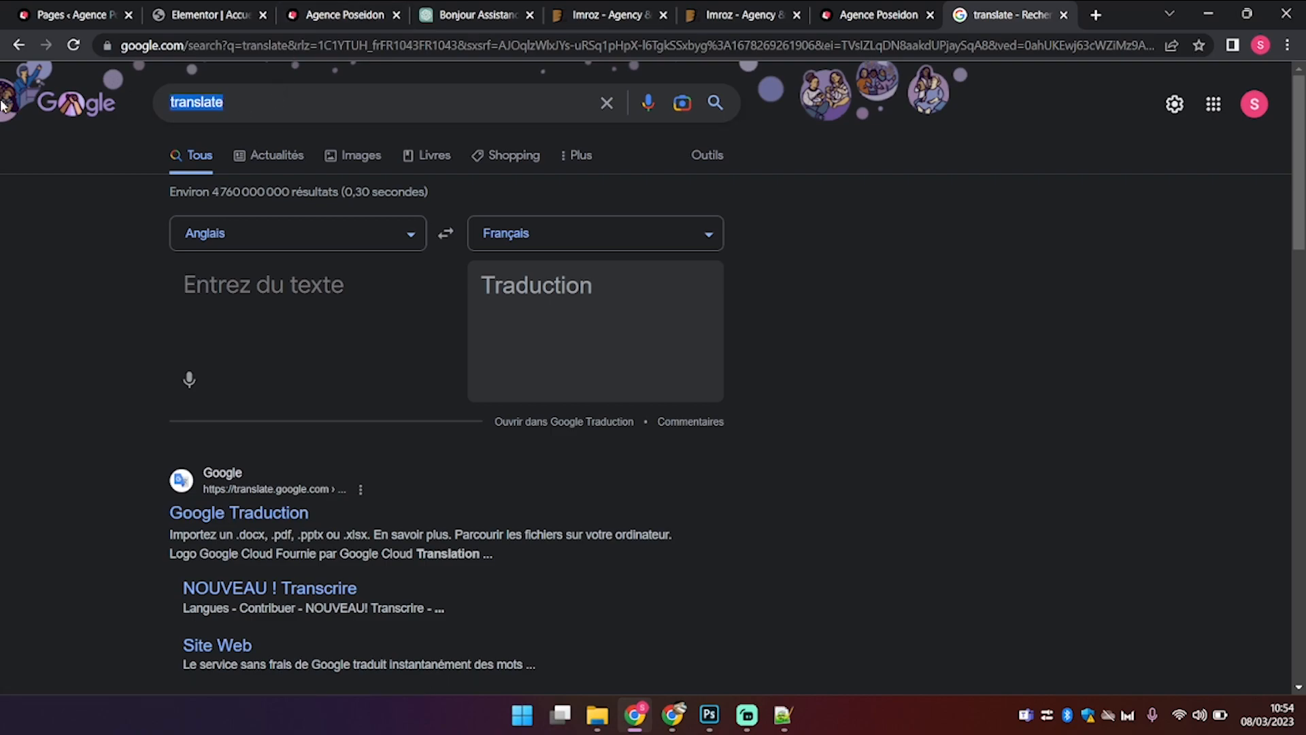
text(A propos)
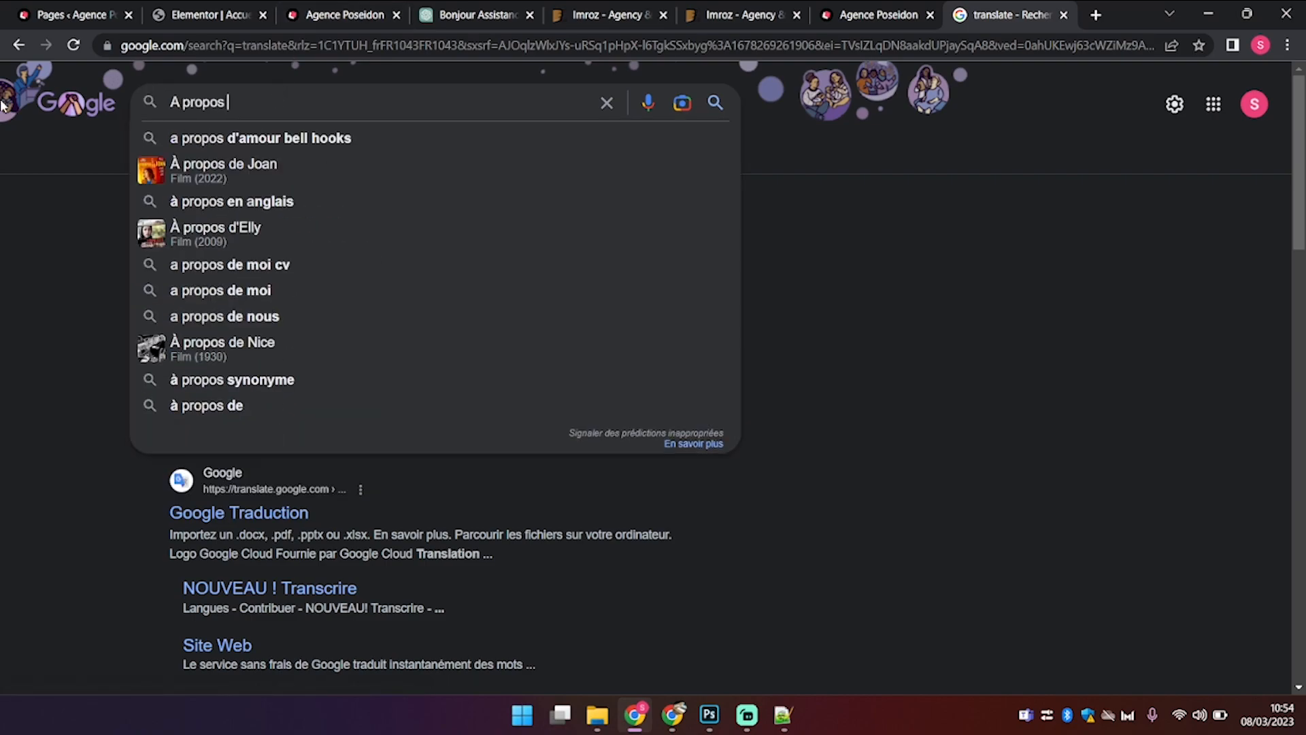
key(Return)
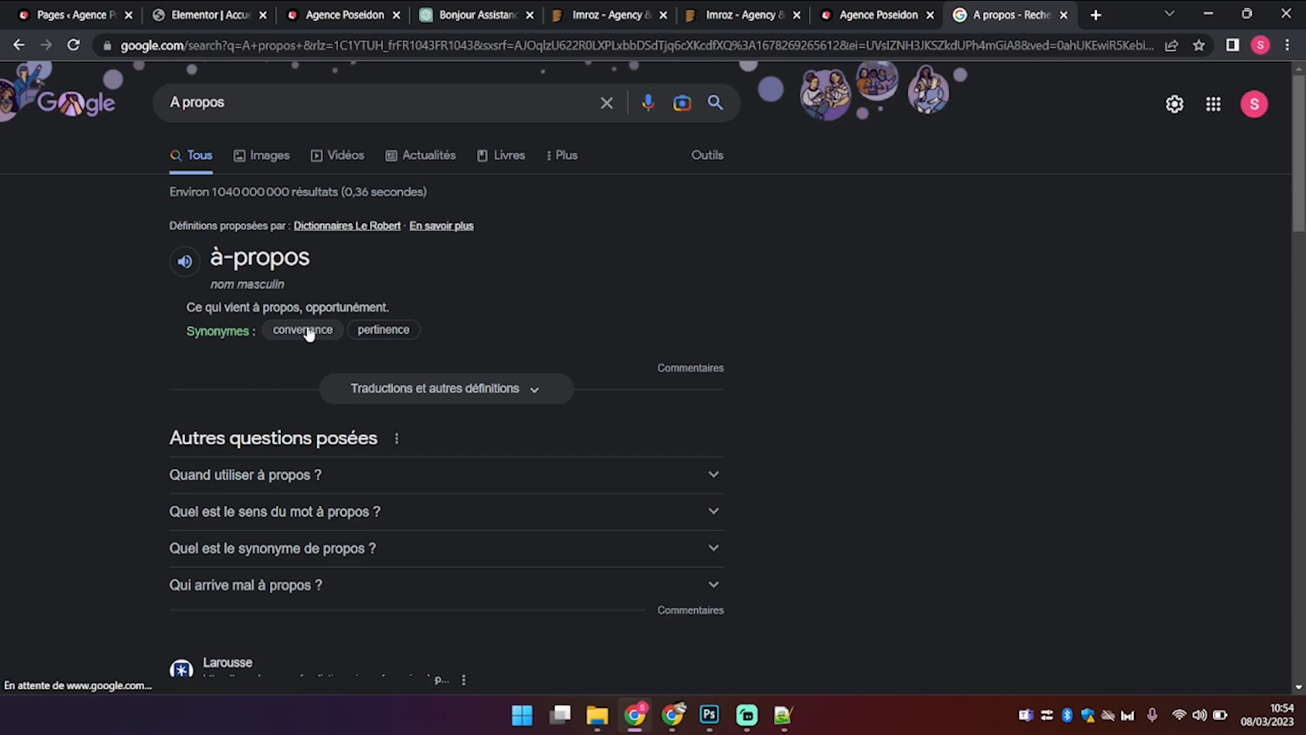
scroll(210, 615, down, 5)
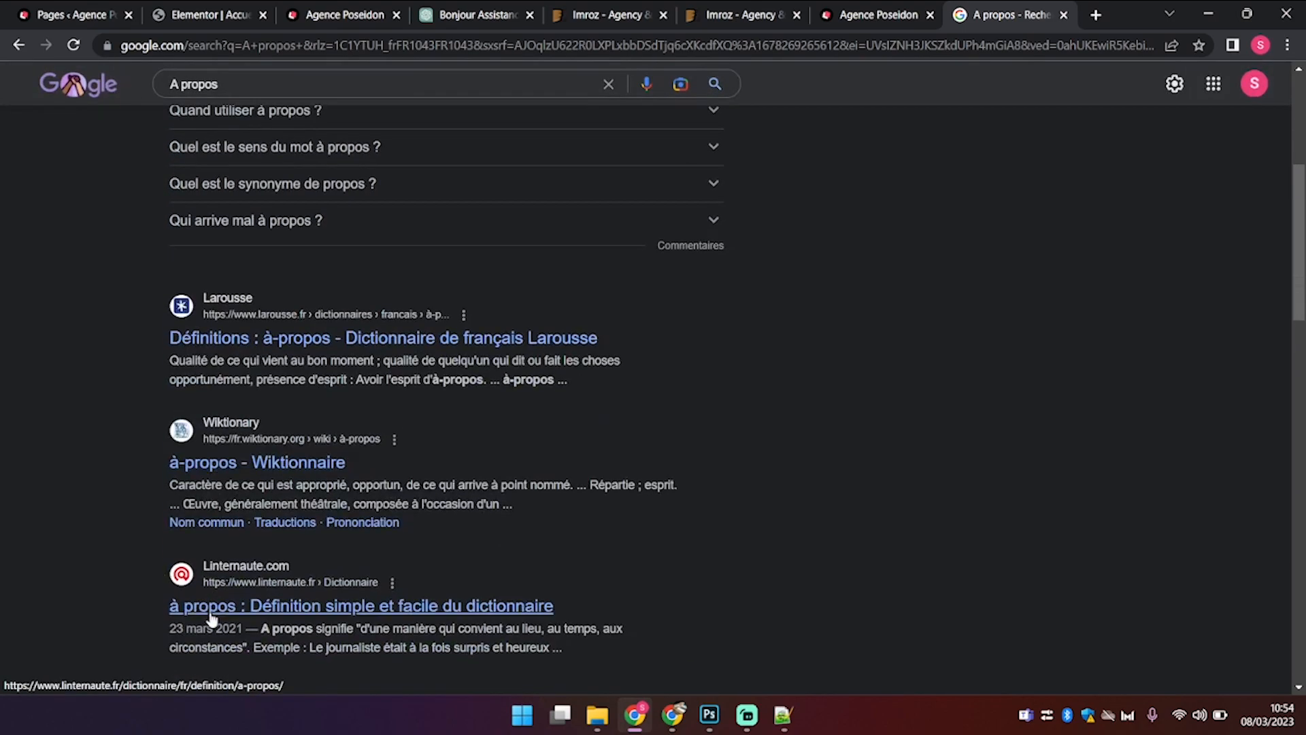
scroll(209, 616, up, 6)
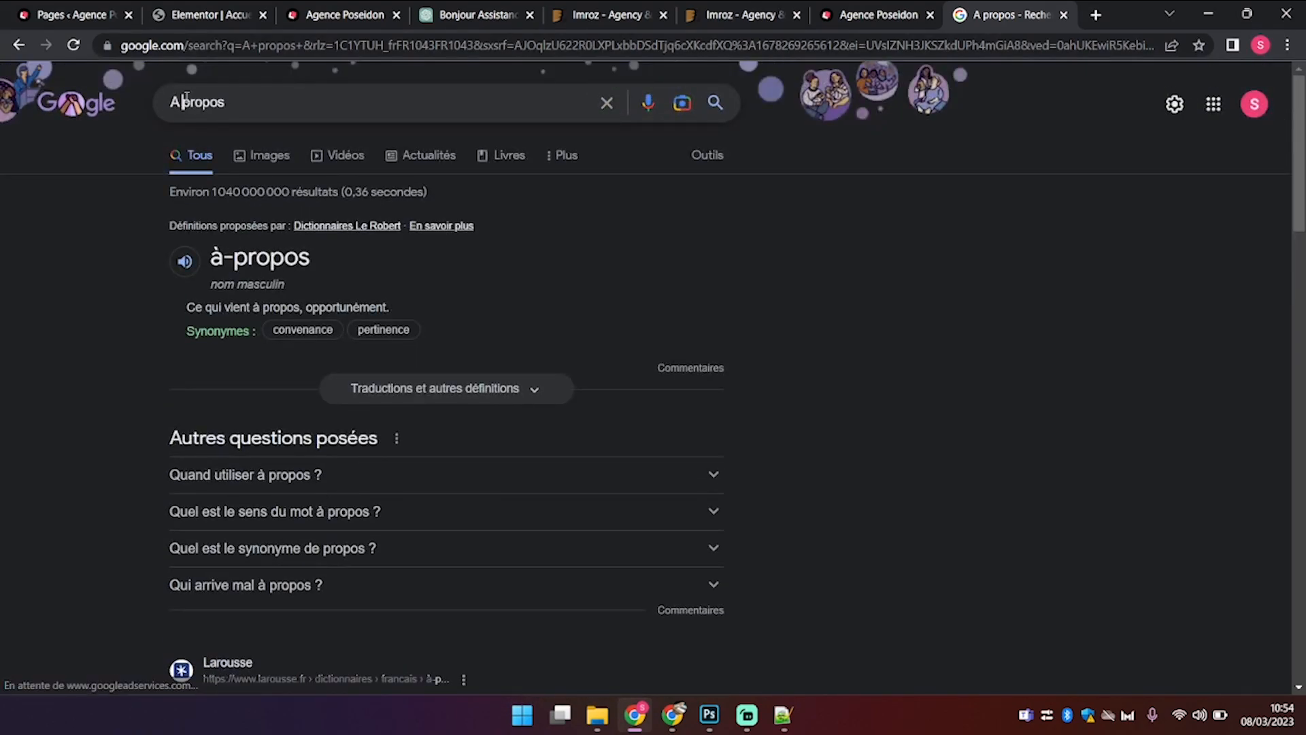
click(186, 98)
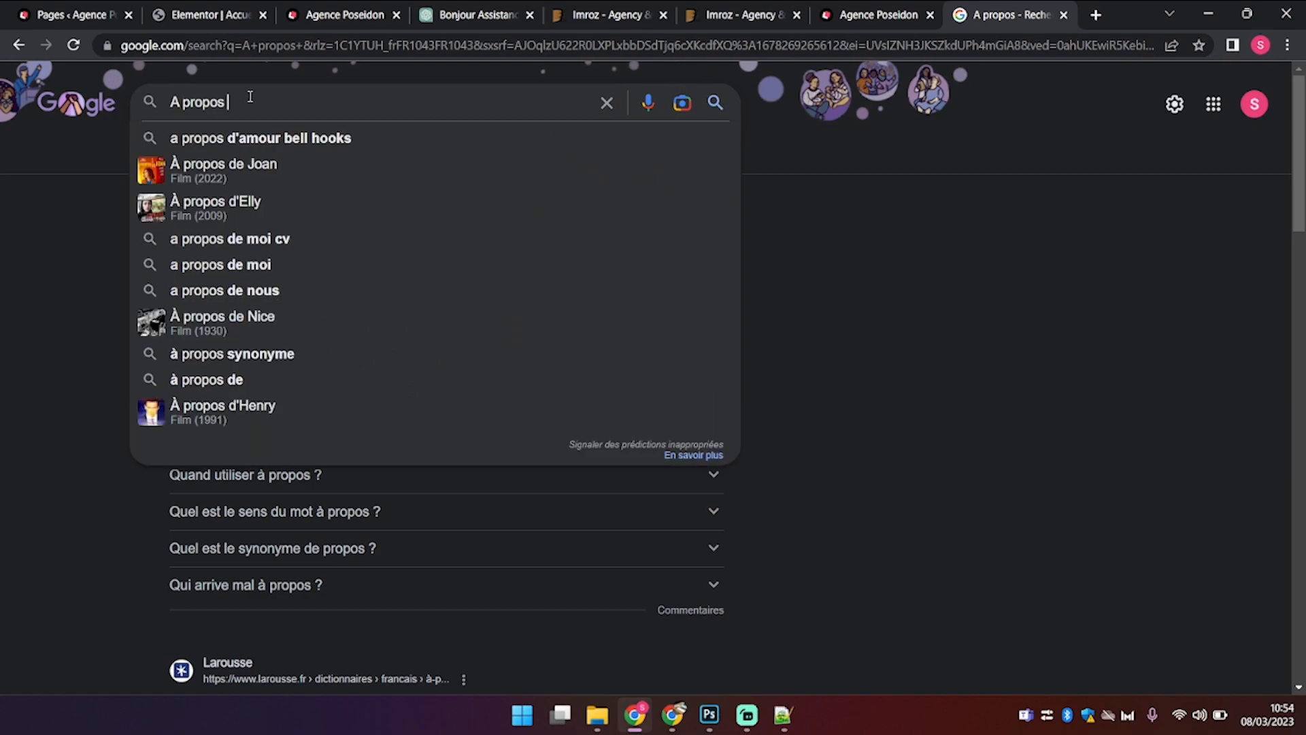
text(majuscule)
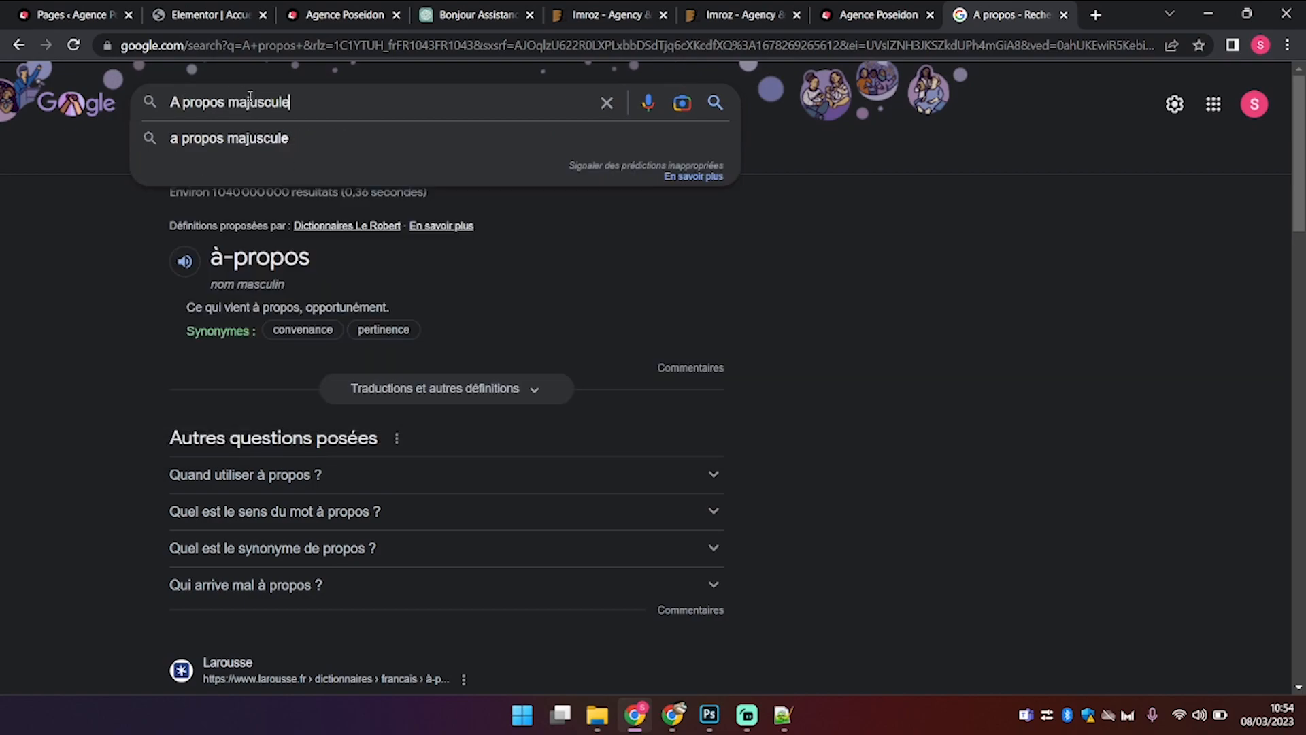
key(Return)
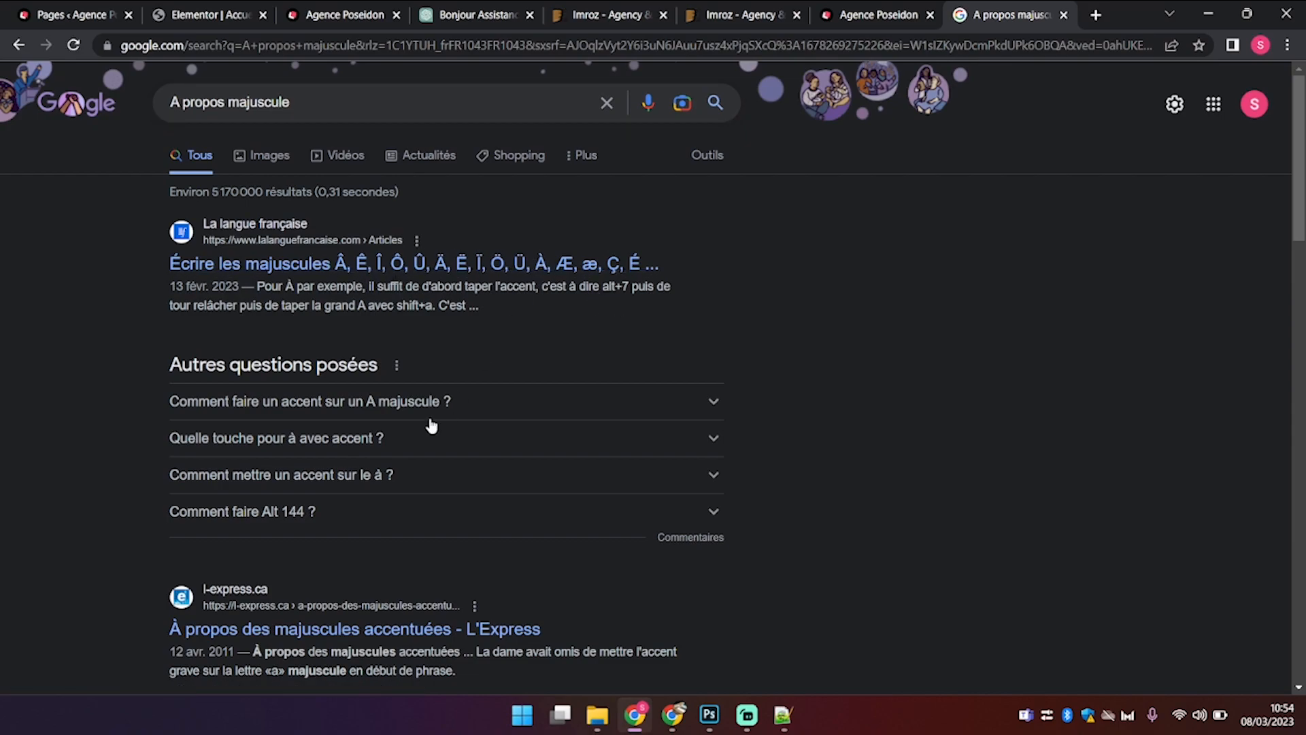
scroll(431, 426, down, 5)
drag(167, 284, 239, 286)
key(ctrl+c)
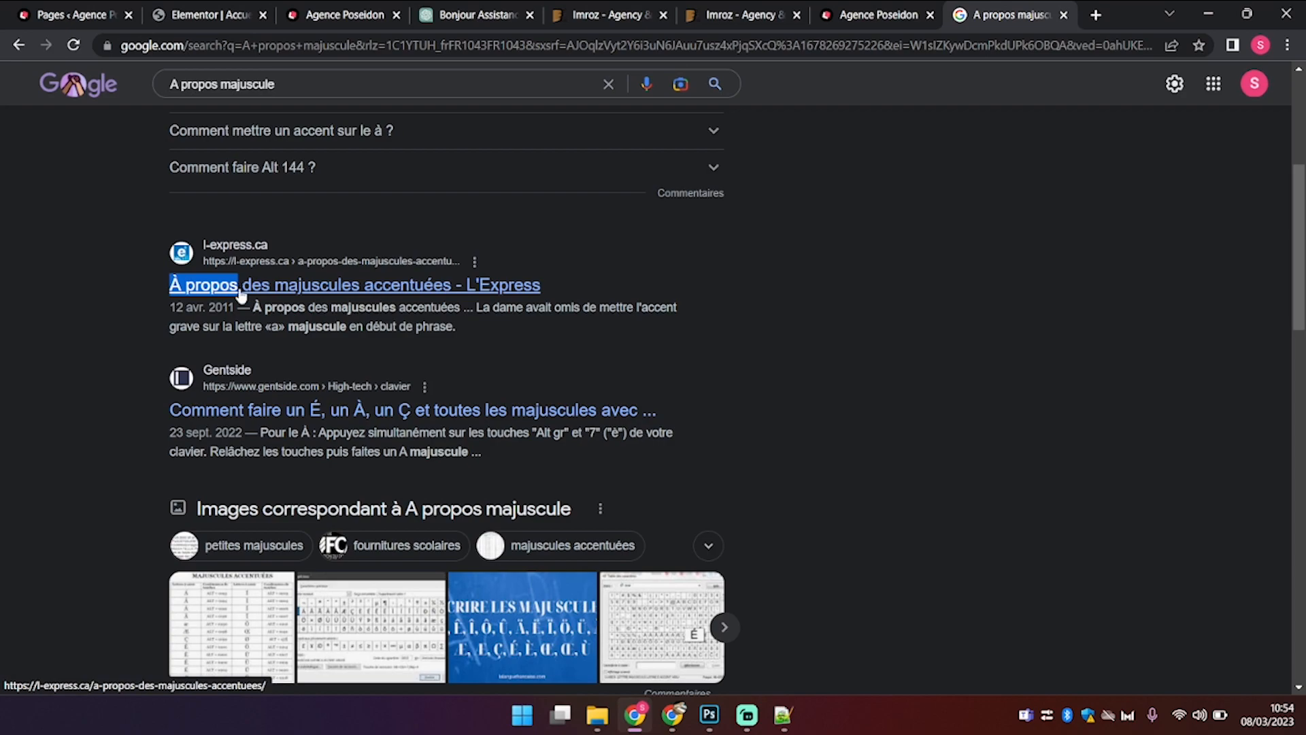
click(367, 12)
Step: Paste 'À propos' into the About Me title and extend it to 'À propos de moi'
click(234, 12)
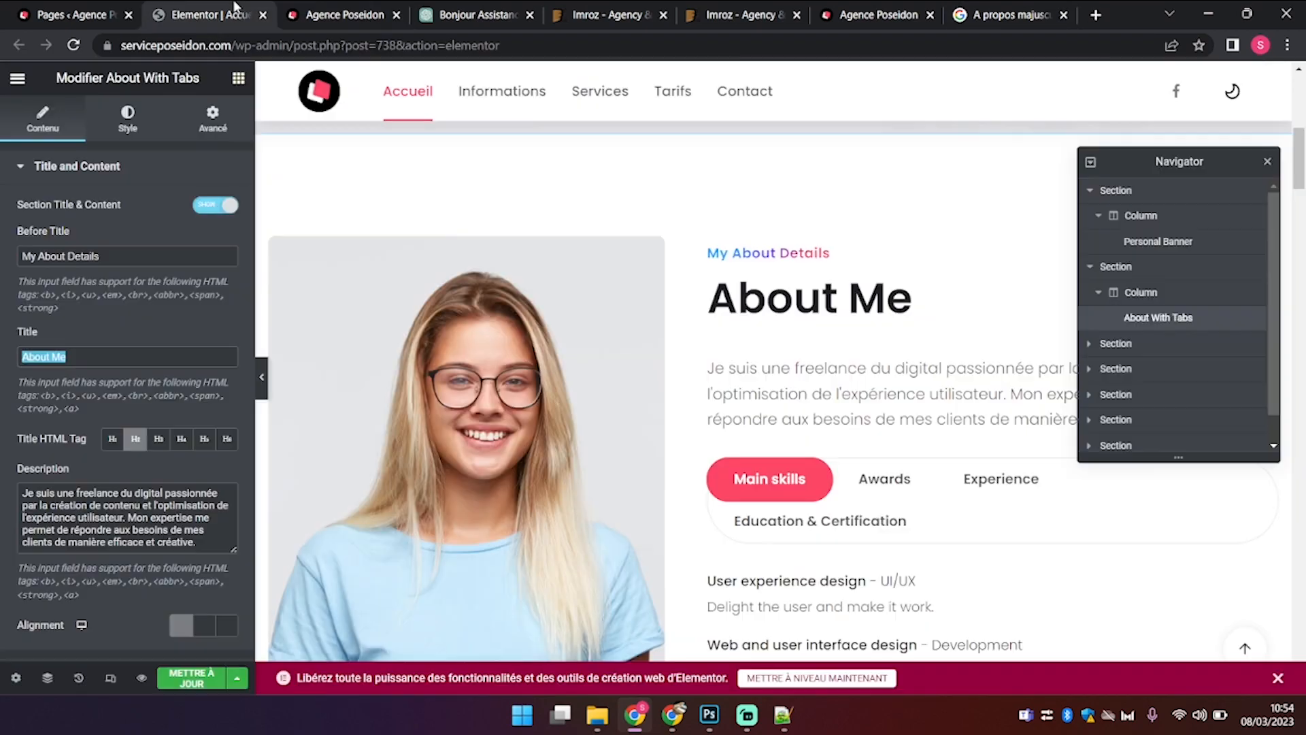
key(ctrl+v)
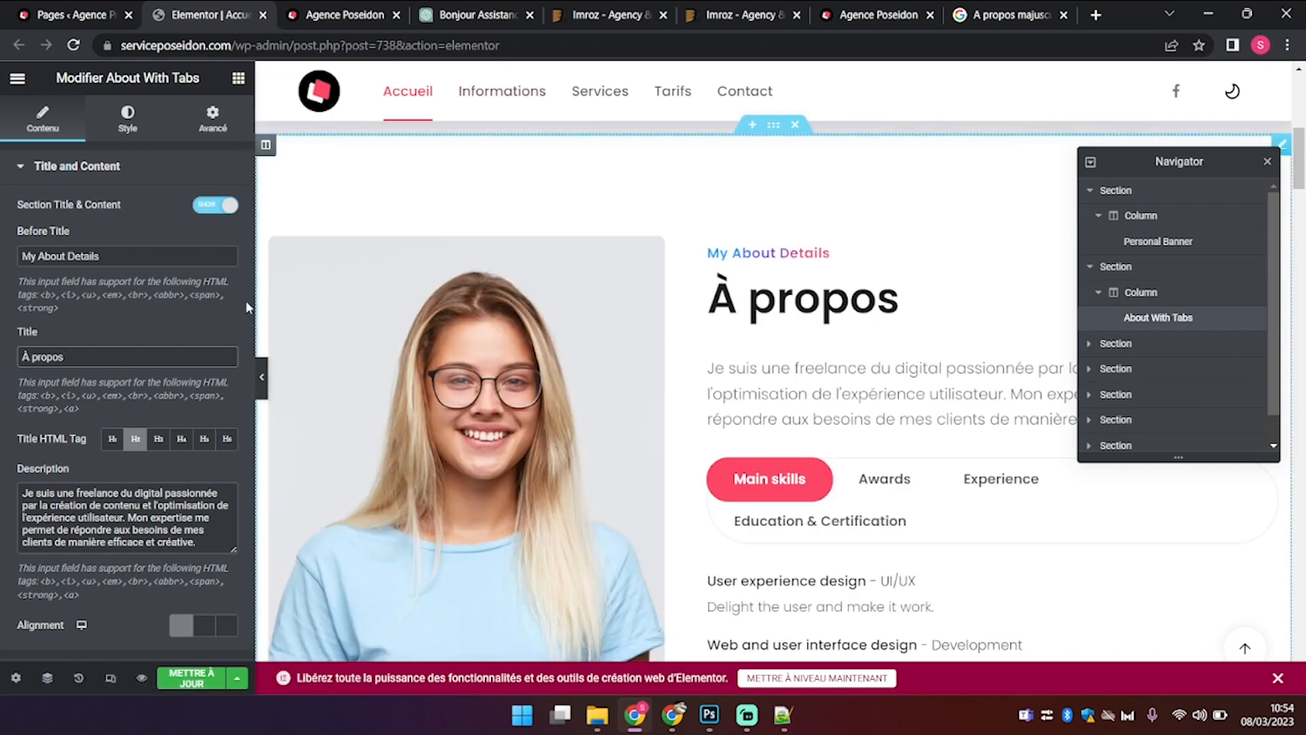
drag(129, 252, 1, 267)
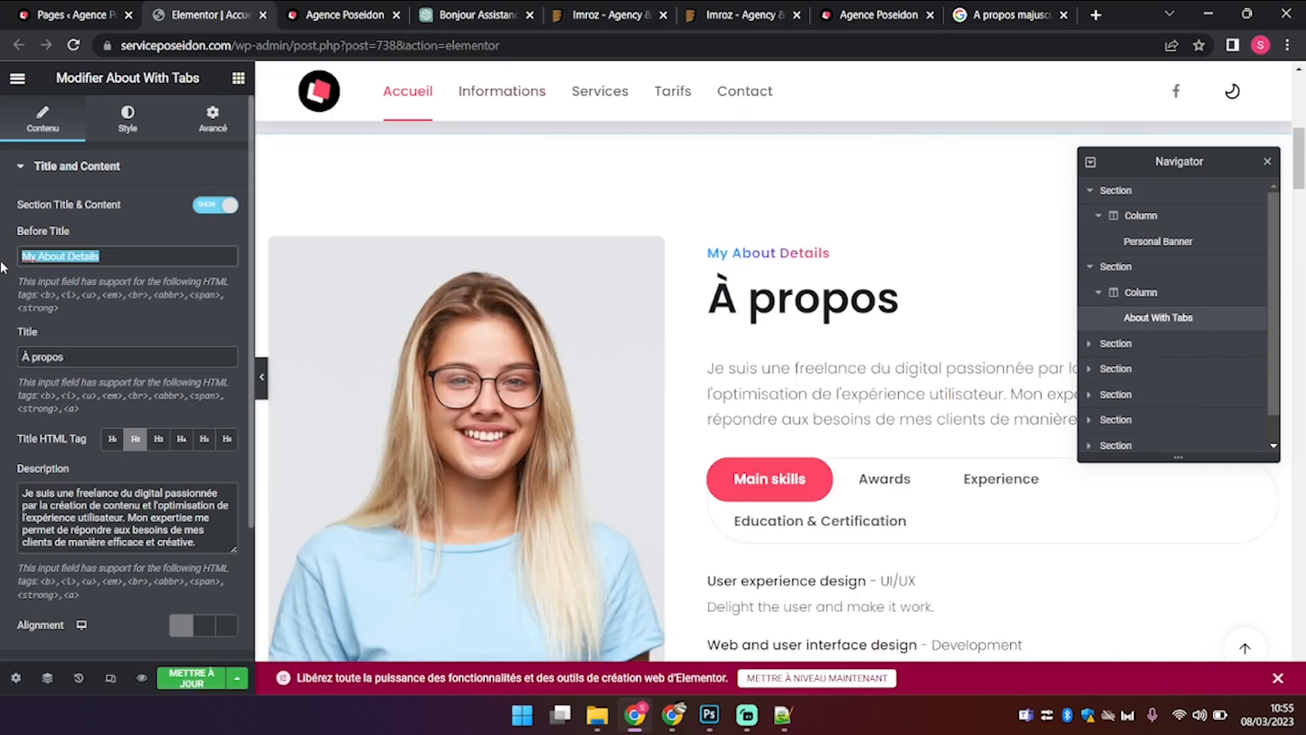
click(87, 361)
text(de m)
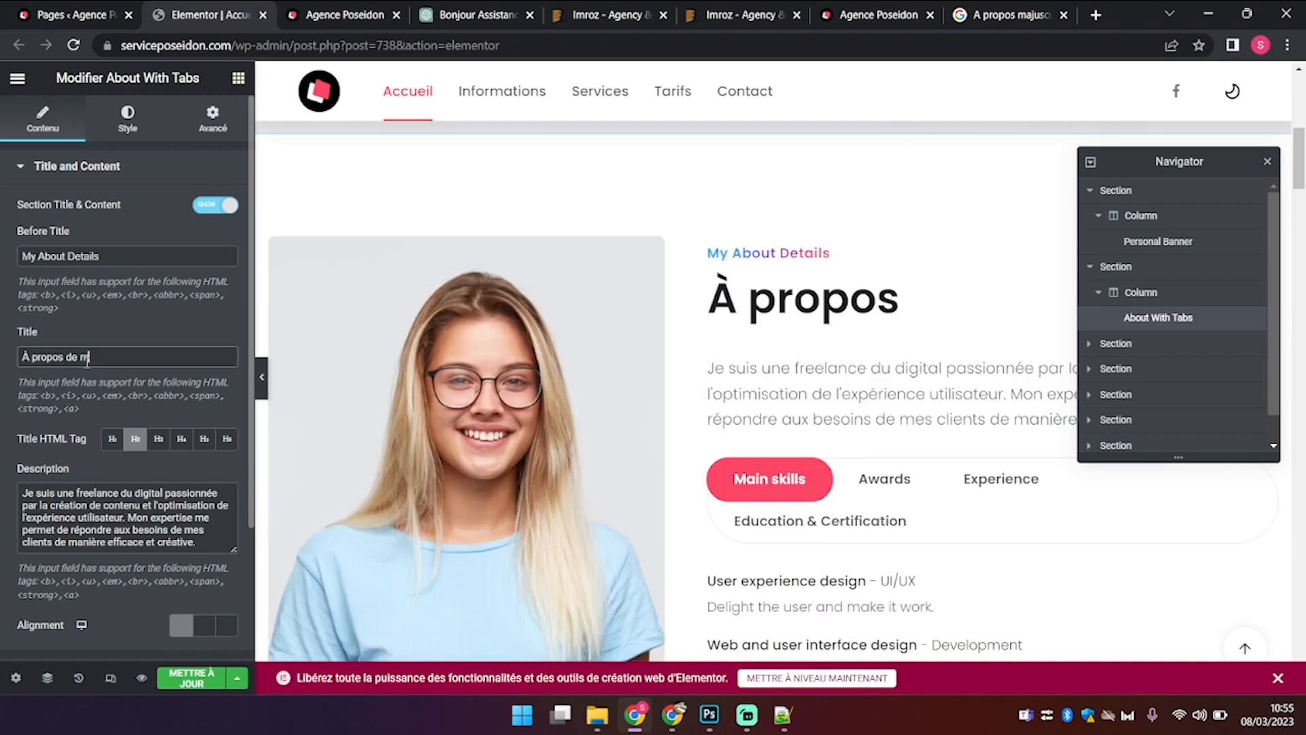
text(oi)
Step: Move 'À propos de moi' out of the Title and into the Before Title field
click(111, 258)
drag(110, 258, 1, 268)
text(Mes in)
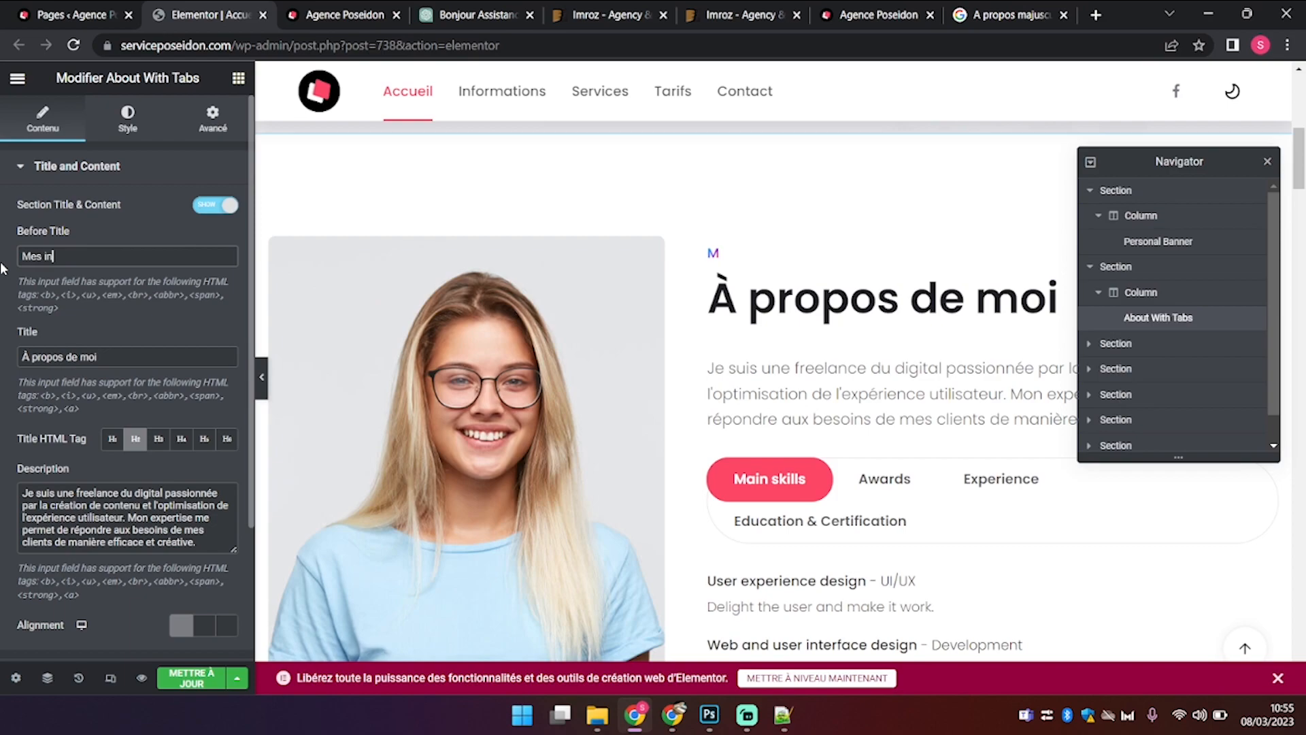
text(formations)
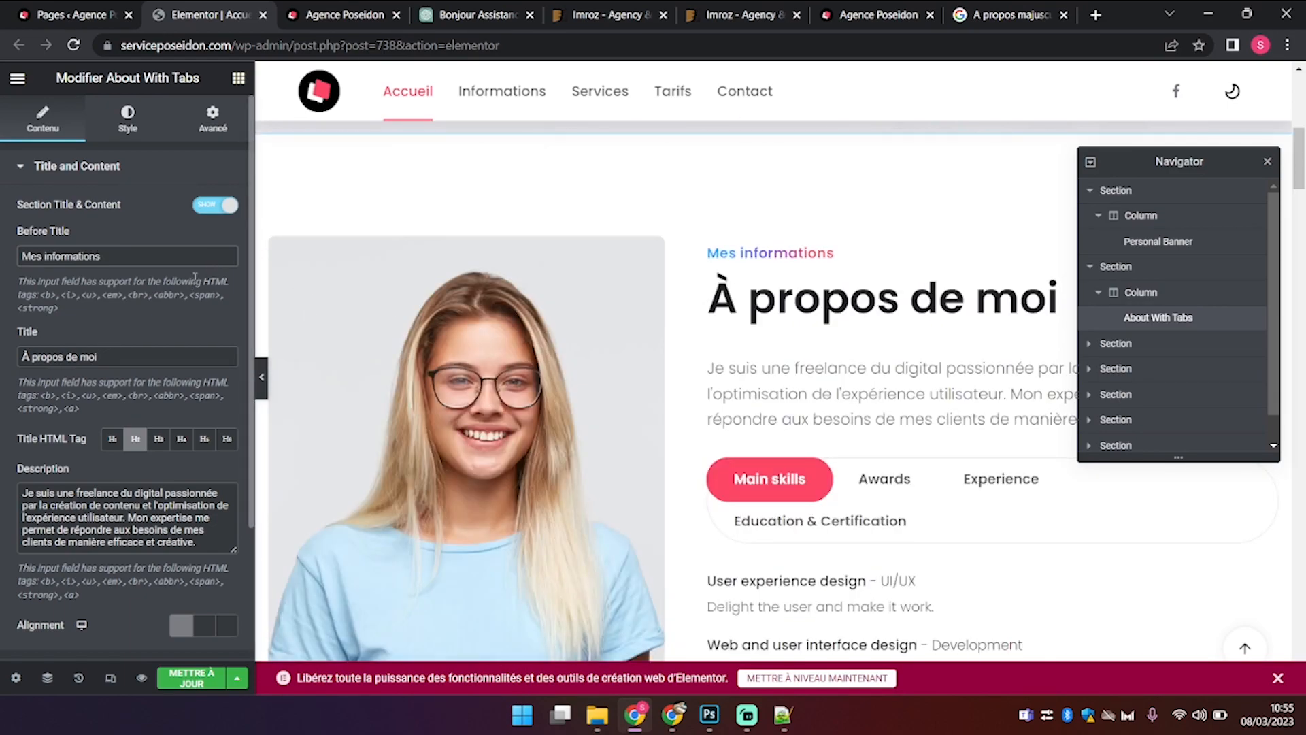
drag(168, 261, 2, 251)
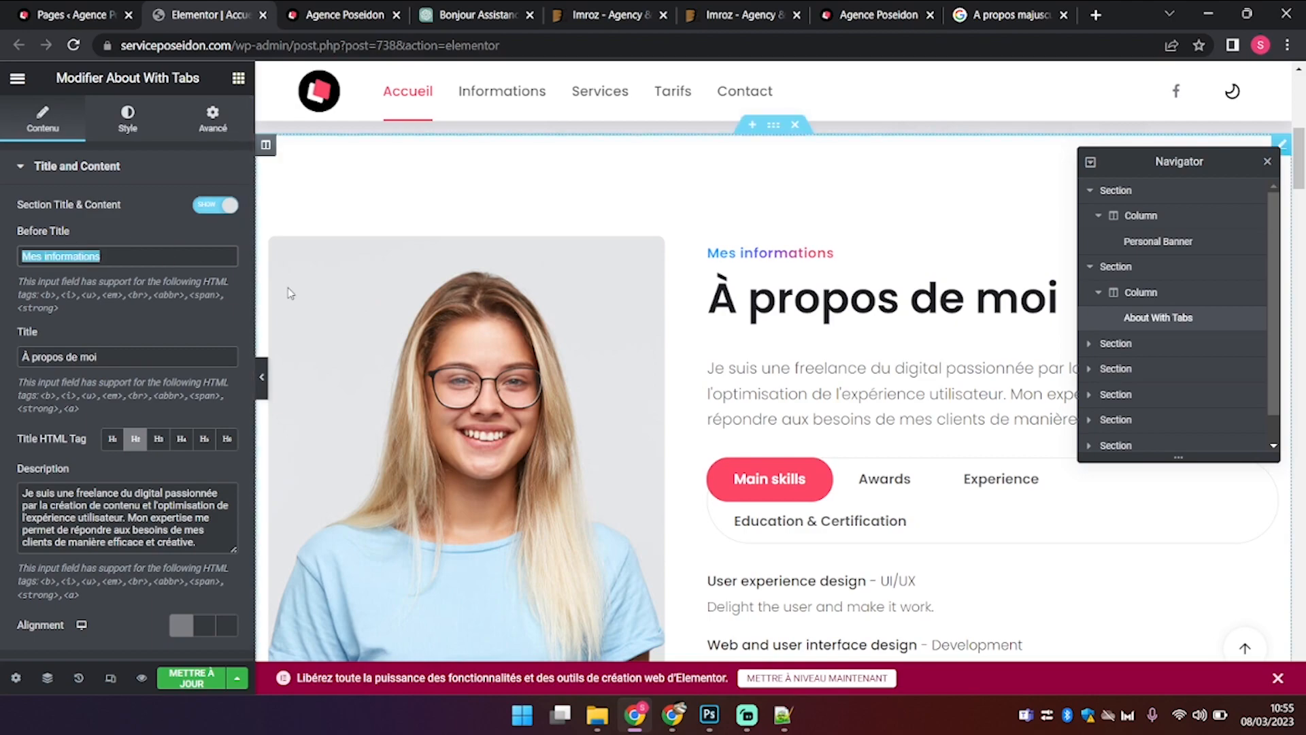
drag(149, 356, 3, 338)
key(ctrl+c)
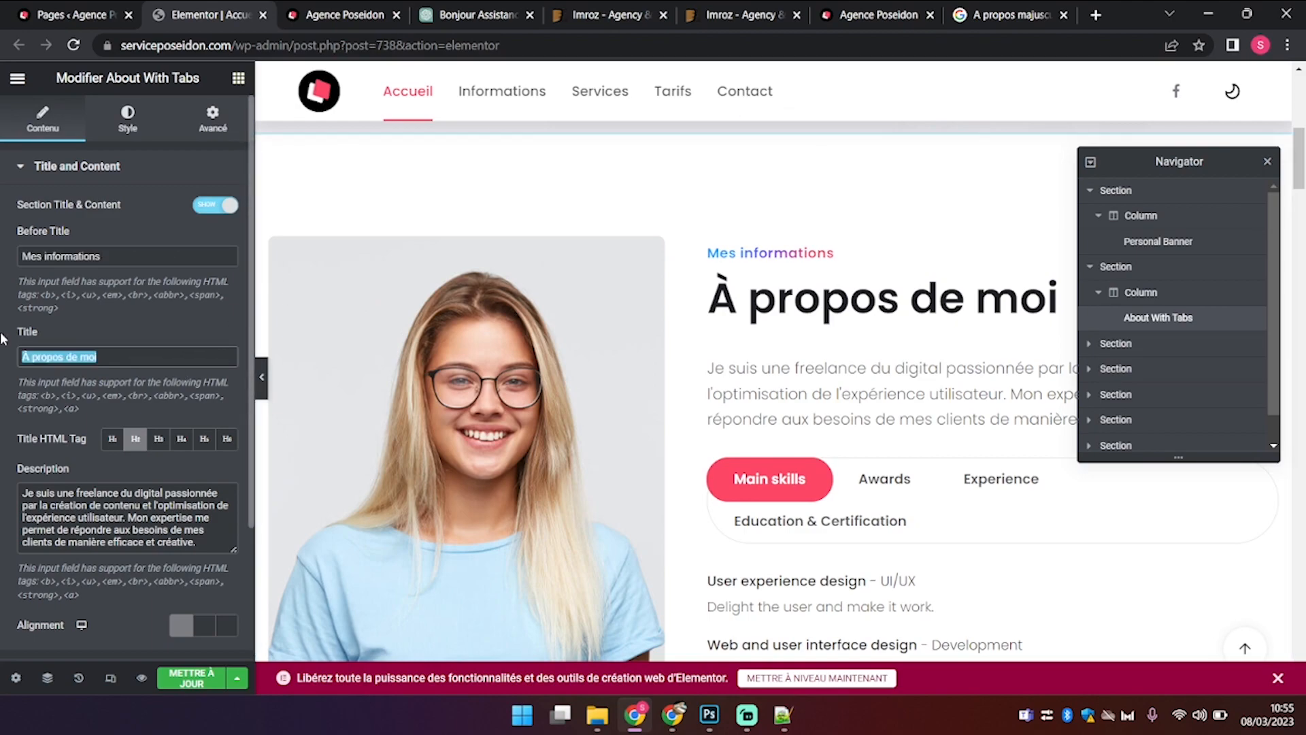
key(BackSpace)
click(124, 255)
key(ctrl+a)
key(ctrl+v)
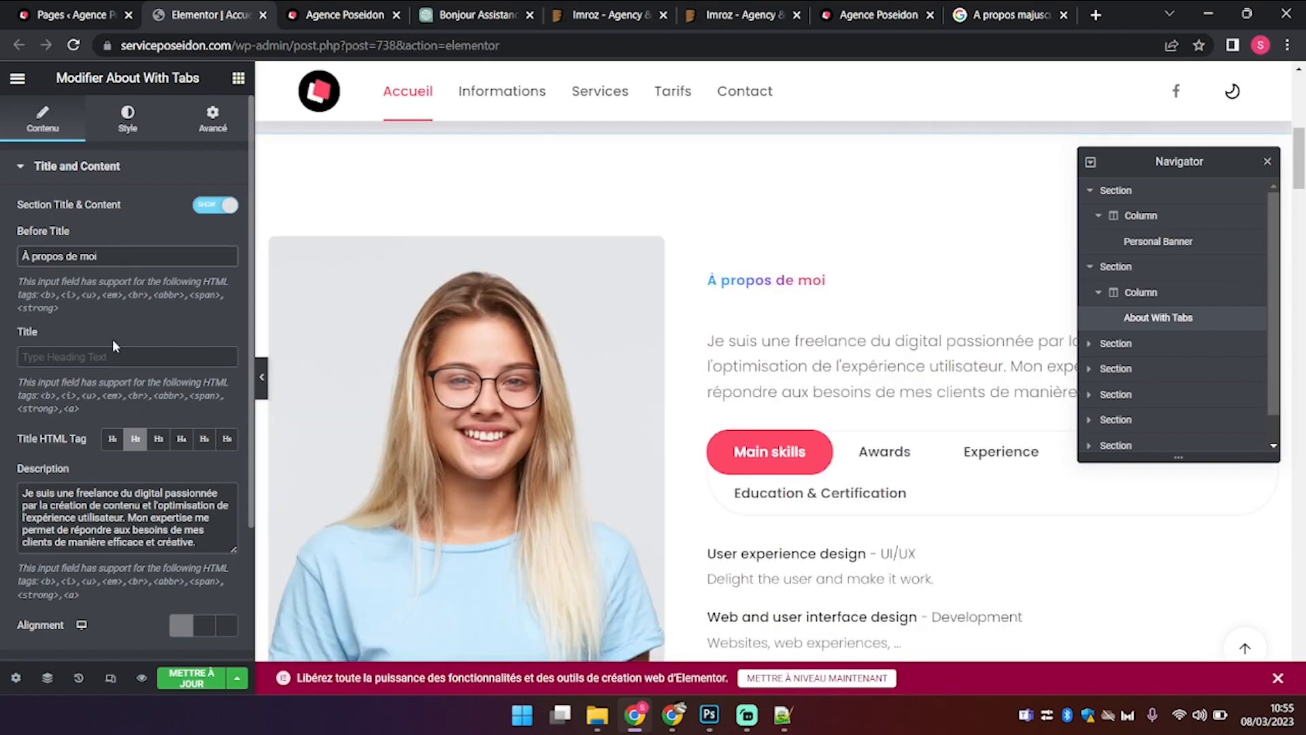
Step: Set the About section's main Title to 'Qui suis-je ?'
click(106, 357)
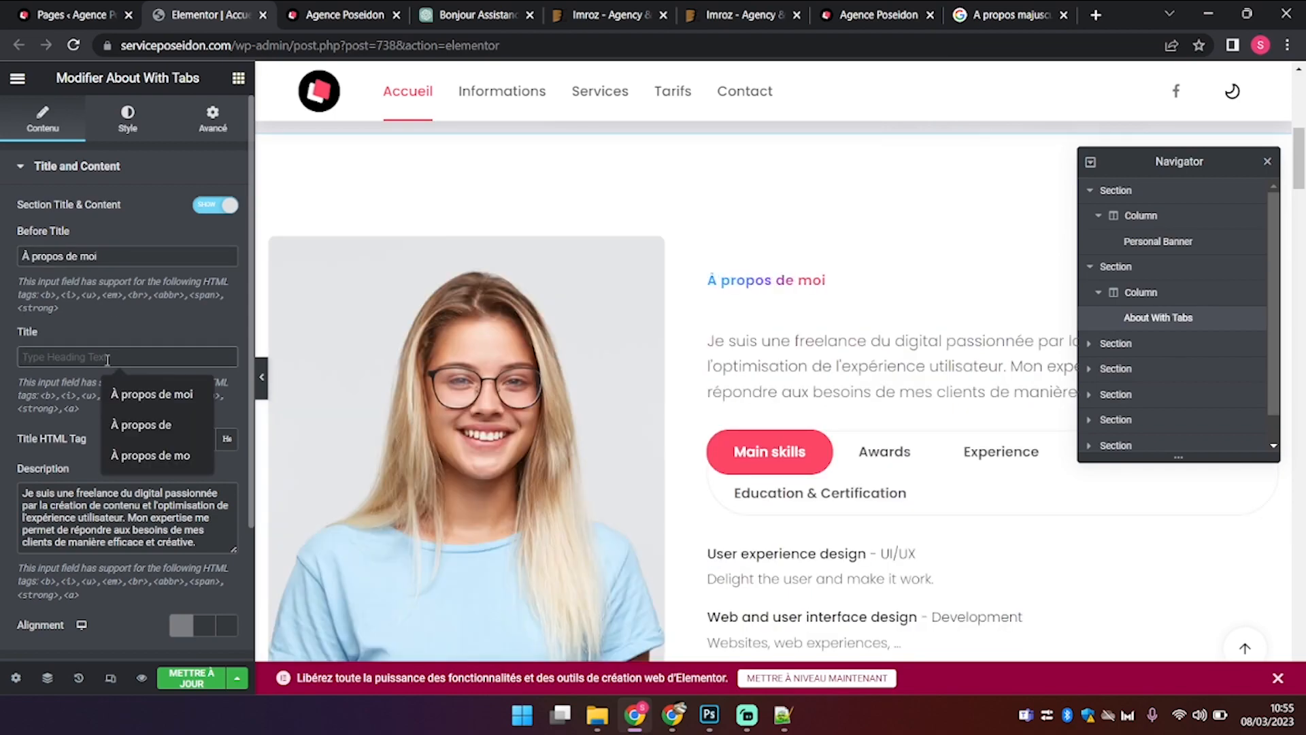
text(Qui suis-hje)
key(BackSpace)
key(BackSpace)
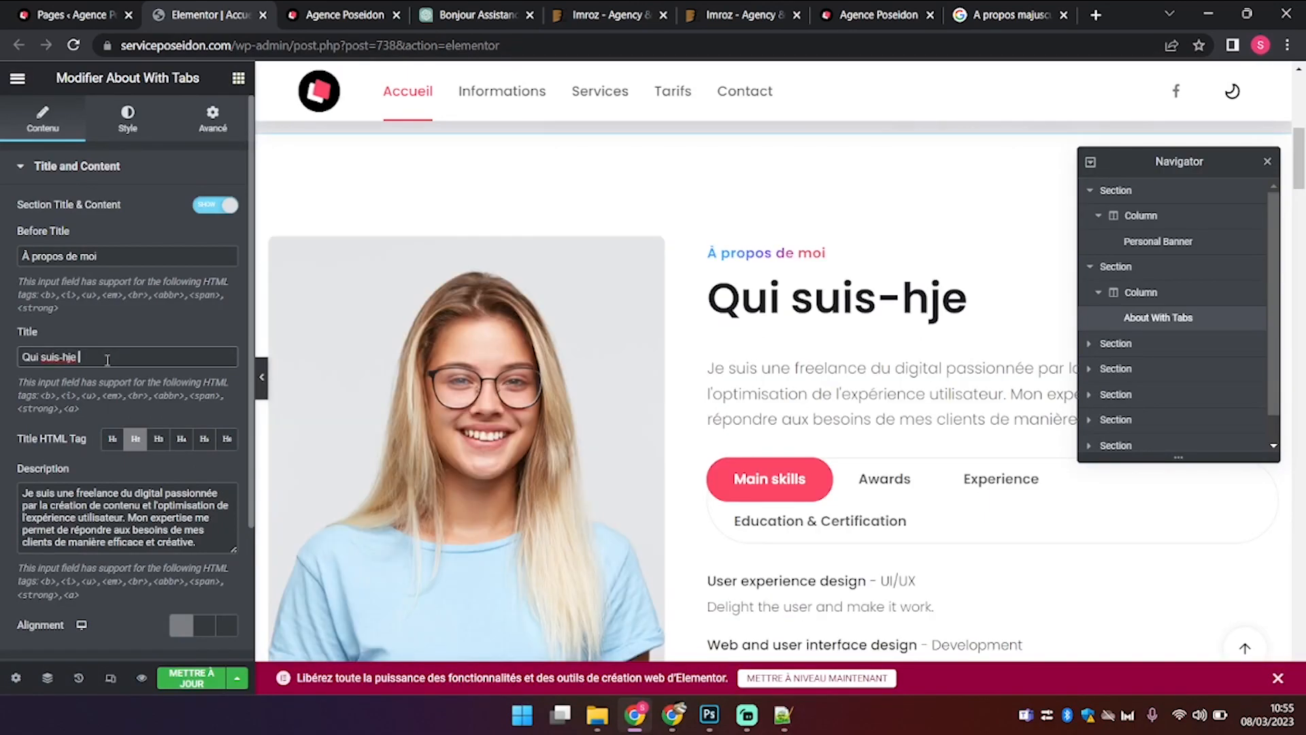
key(BackSpace)
key(BackSpace)
text(je ?)
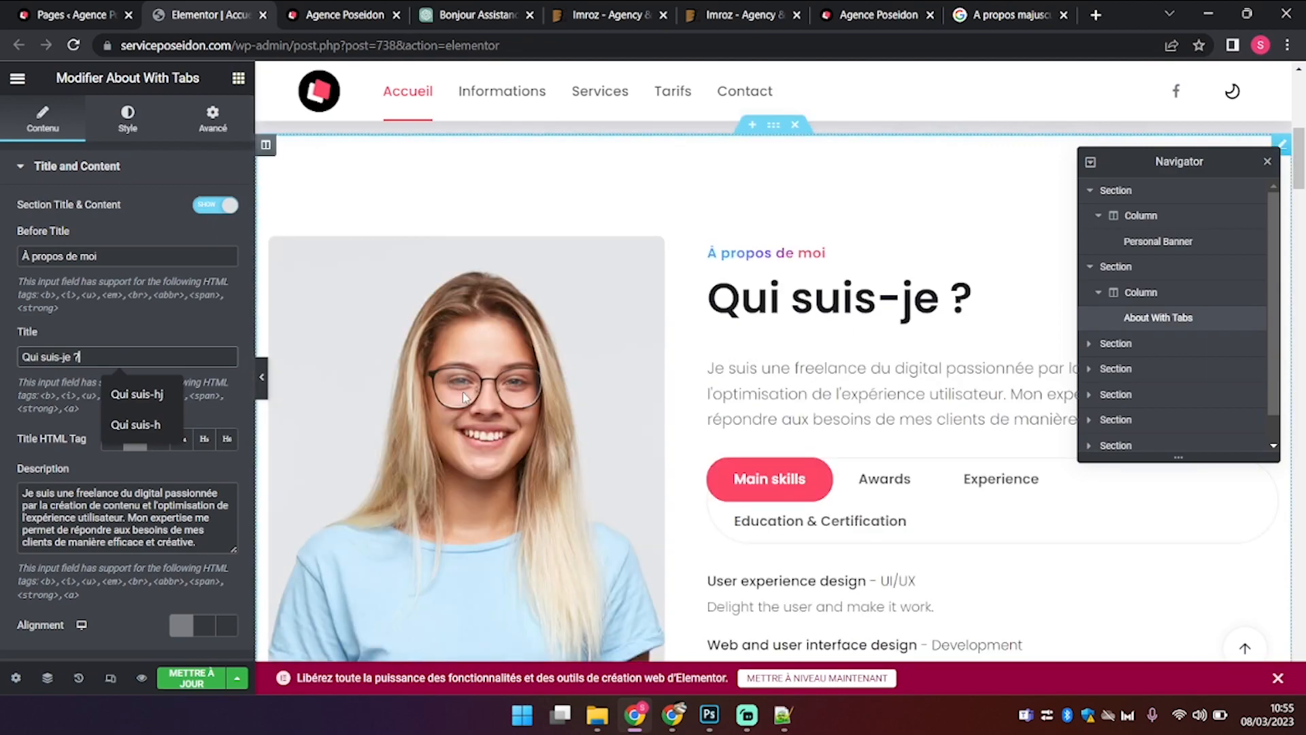
scroll(955, 483, down, 3)
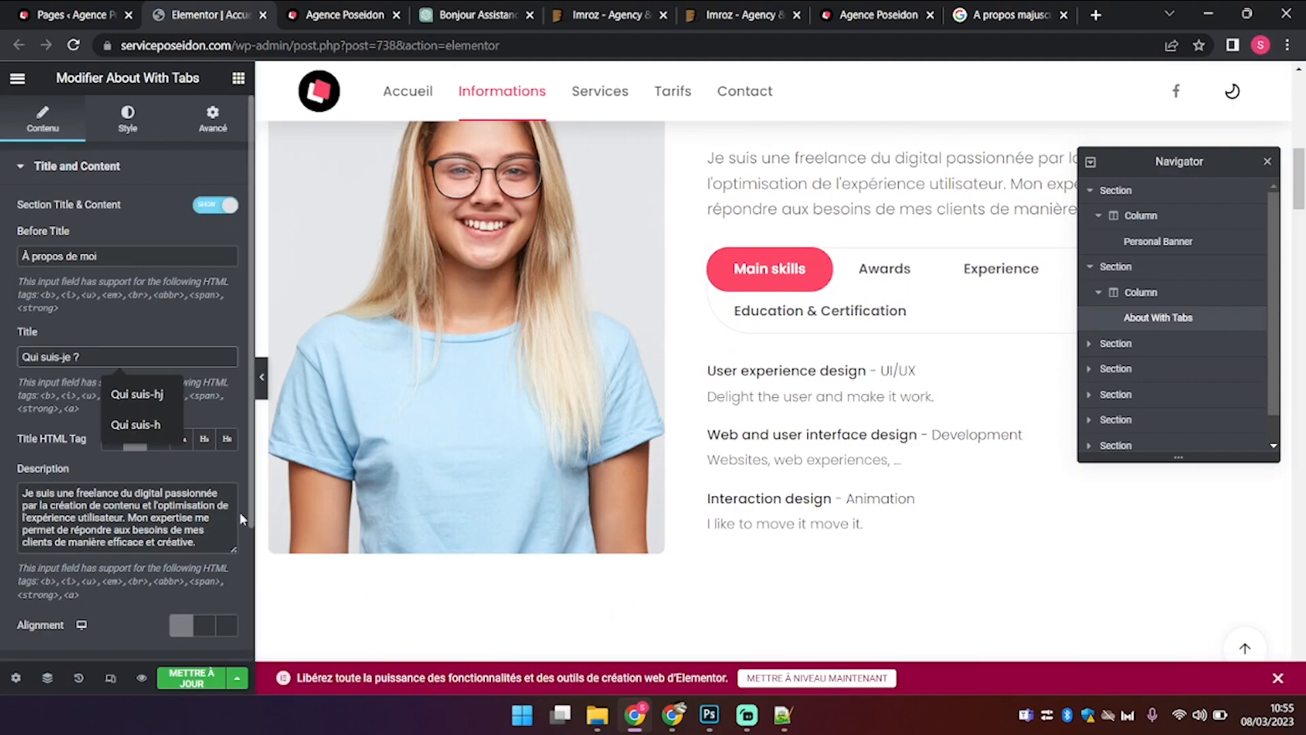
scroll(240, 511, down, 3)
Step: Delete the Main skills and Awards tab items and review Education & Certification
click(134, 503)
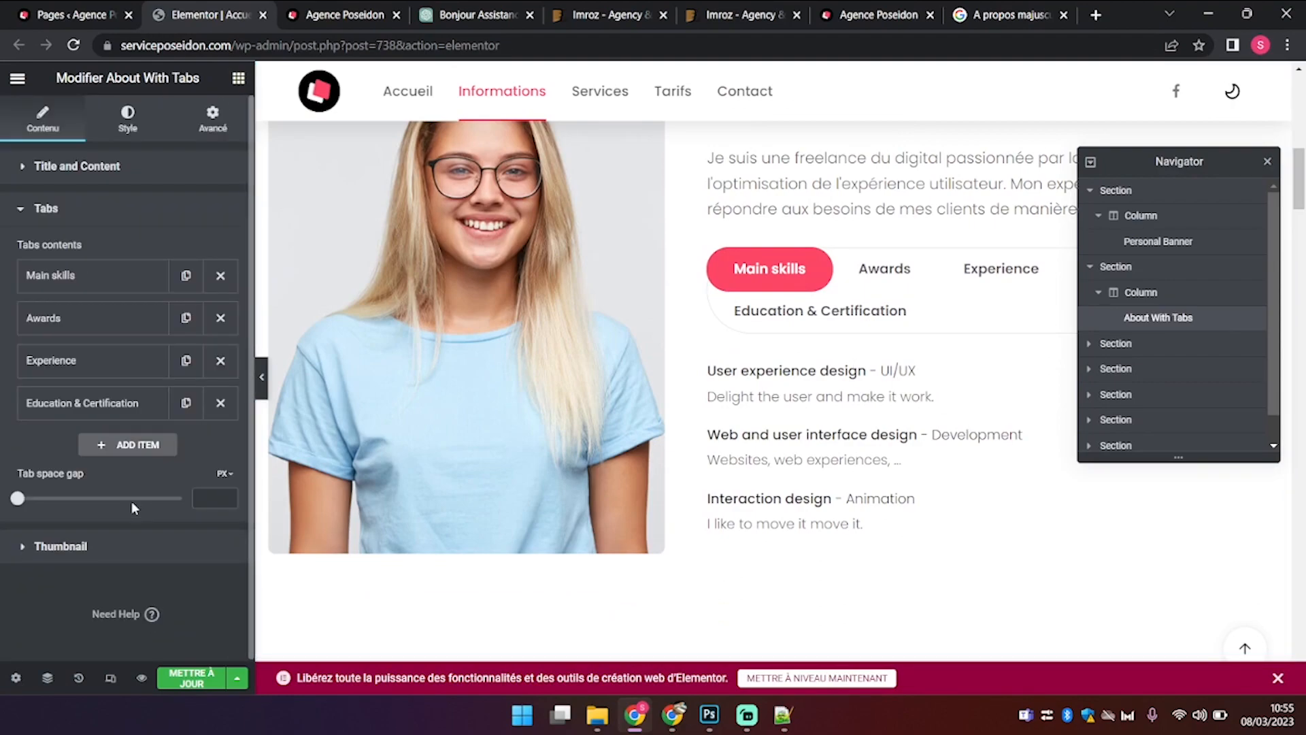
click(109, 285)
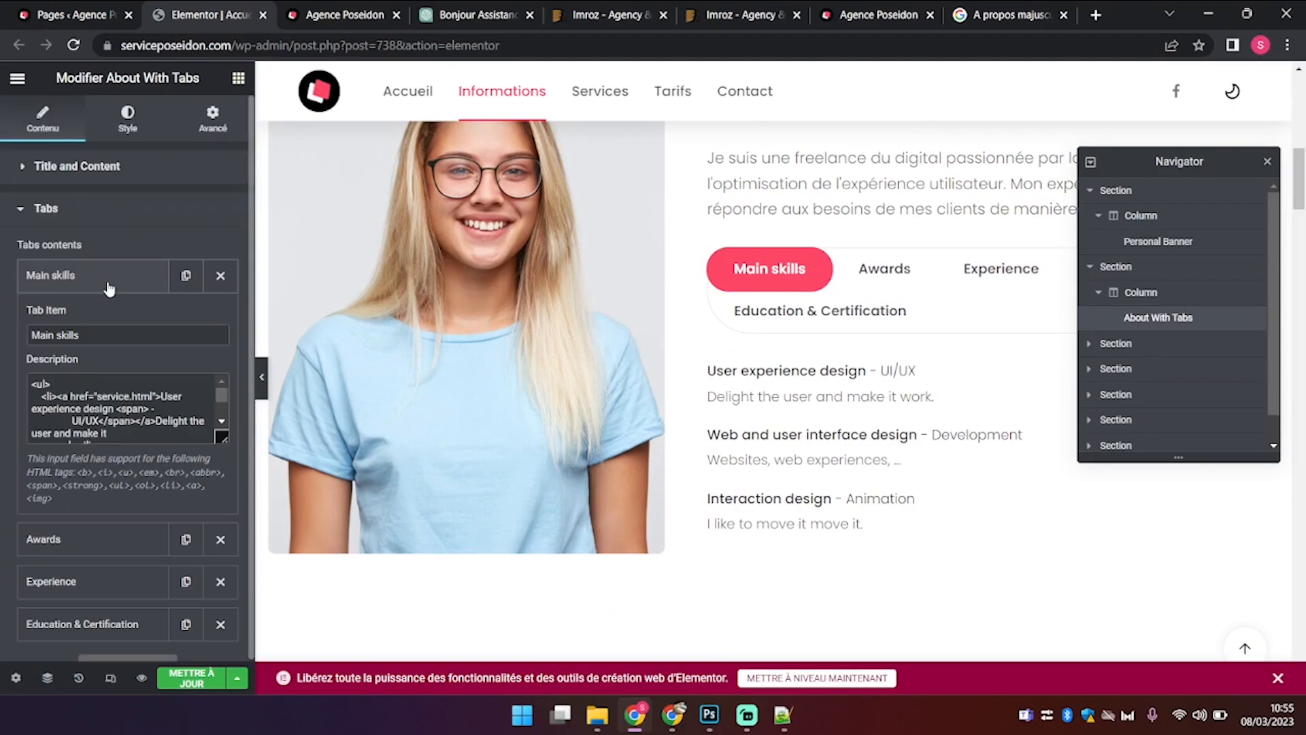
click(220, 276)
click(221, 276)
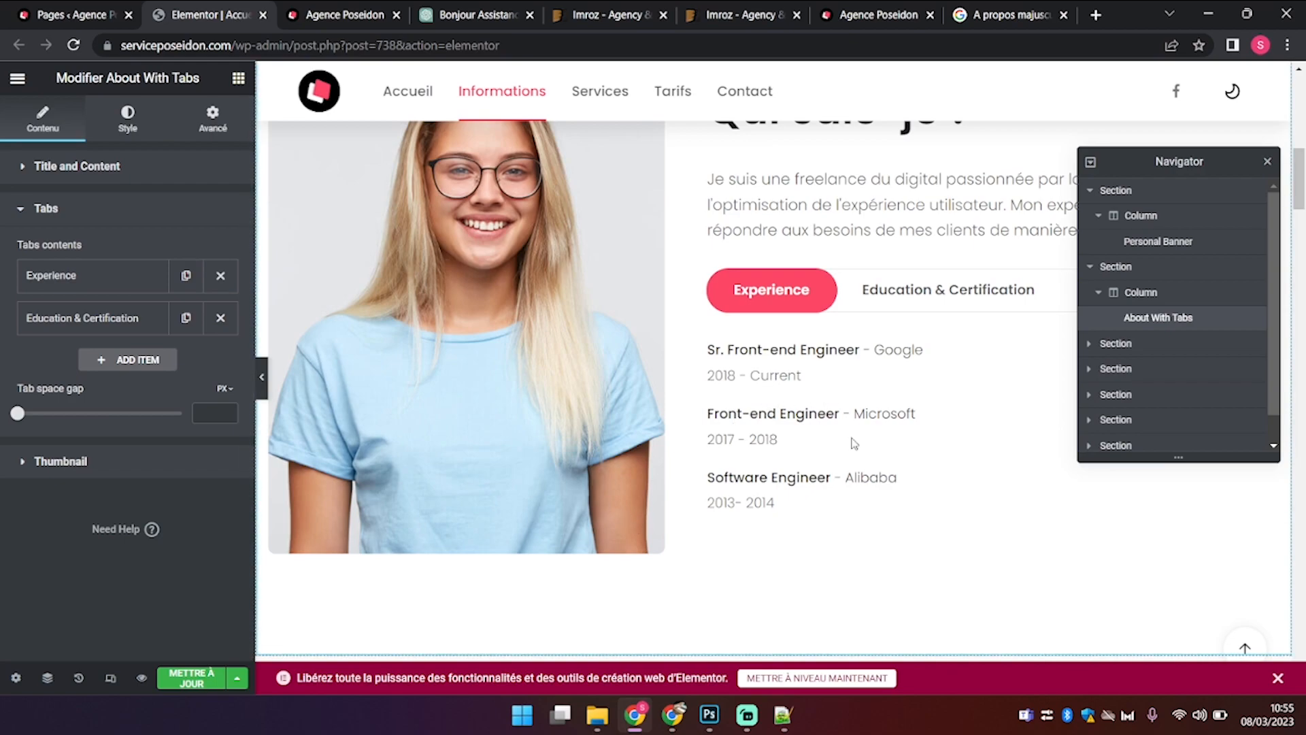
click(67, 320)
click(121, 321)
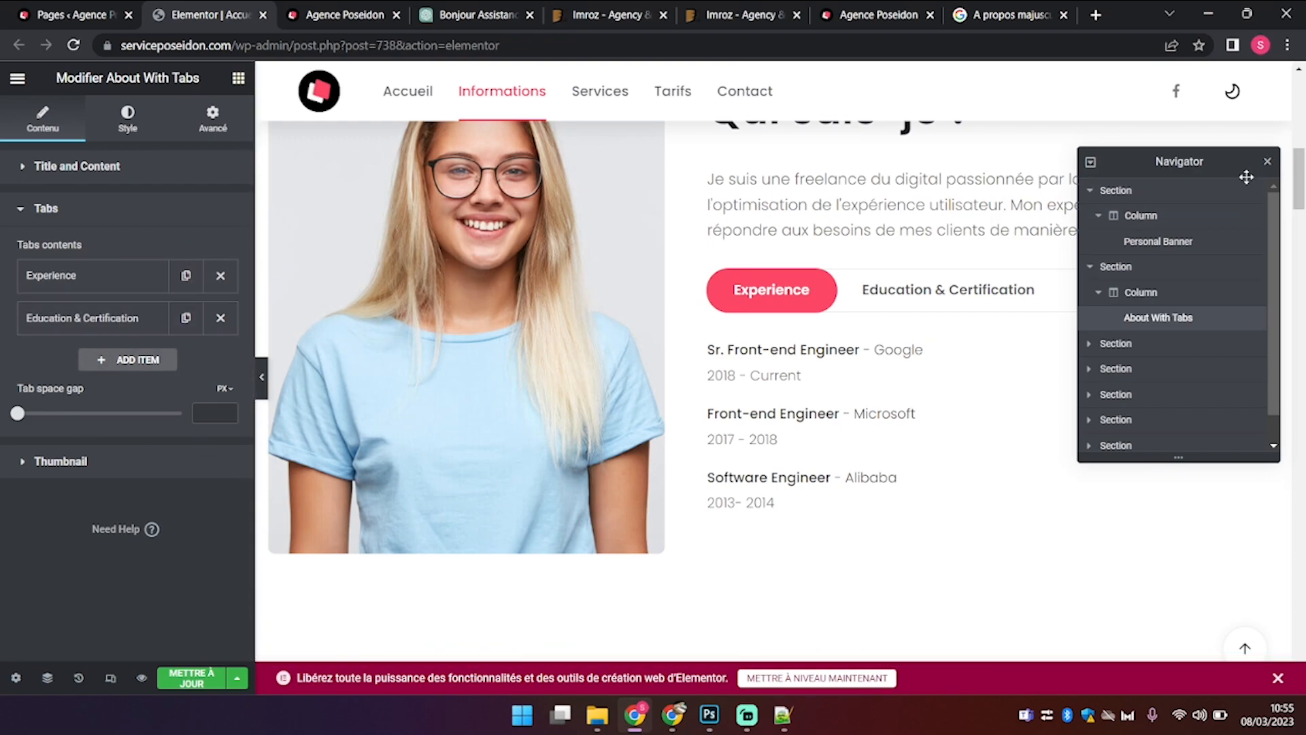
Step: Move the Navigator aside and open the About section's thumbnail image settings
drag(1244, 160, 586, 236)
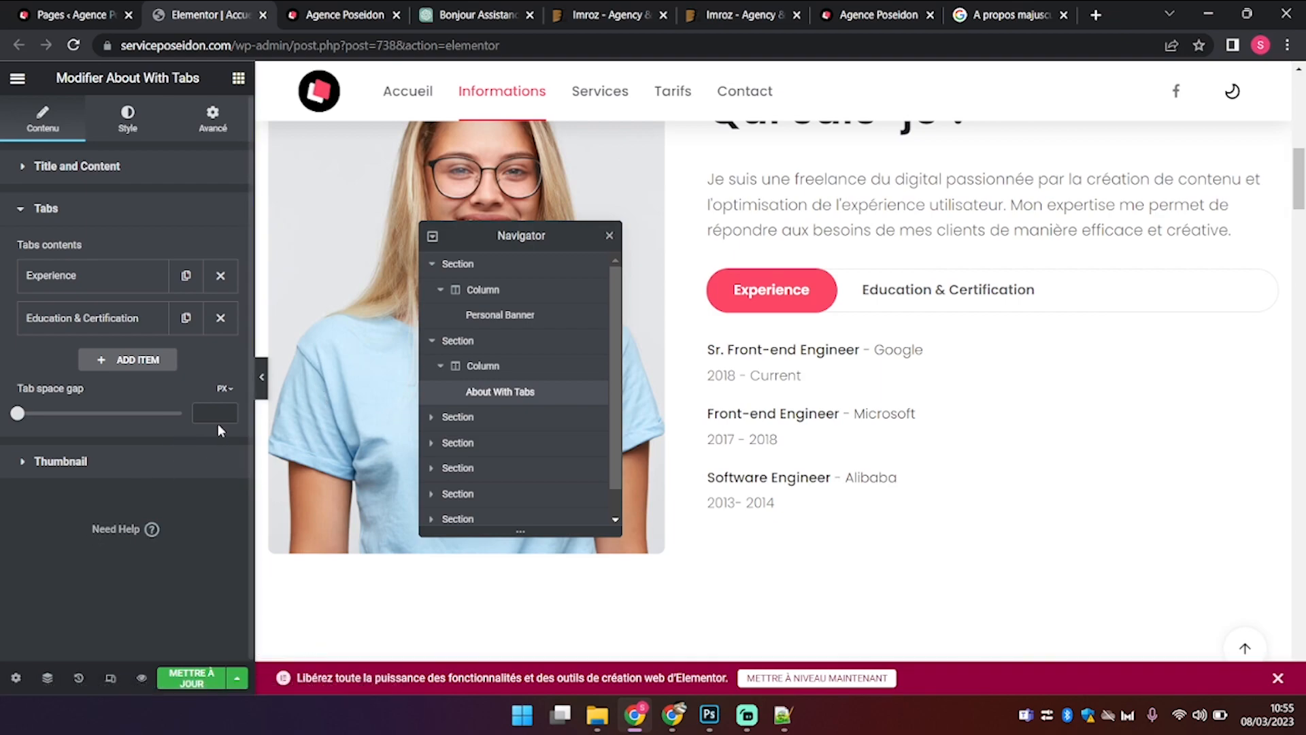
click(189, 457)
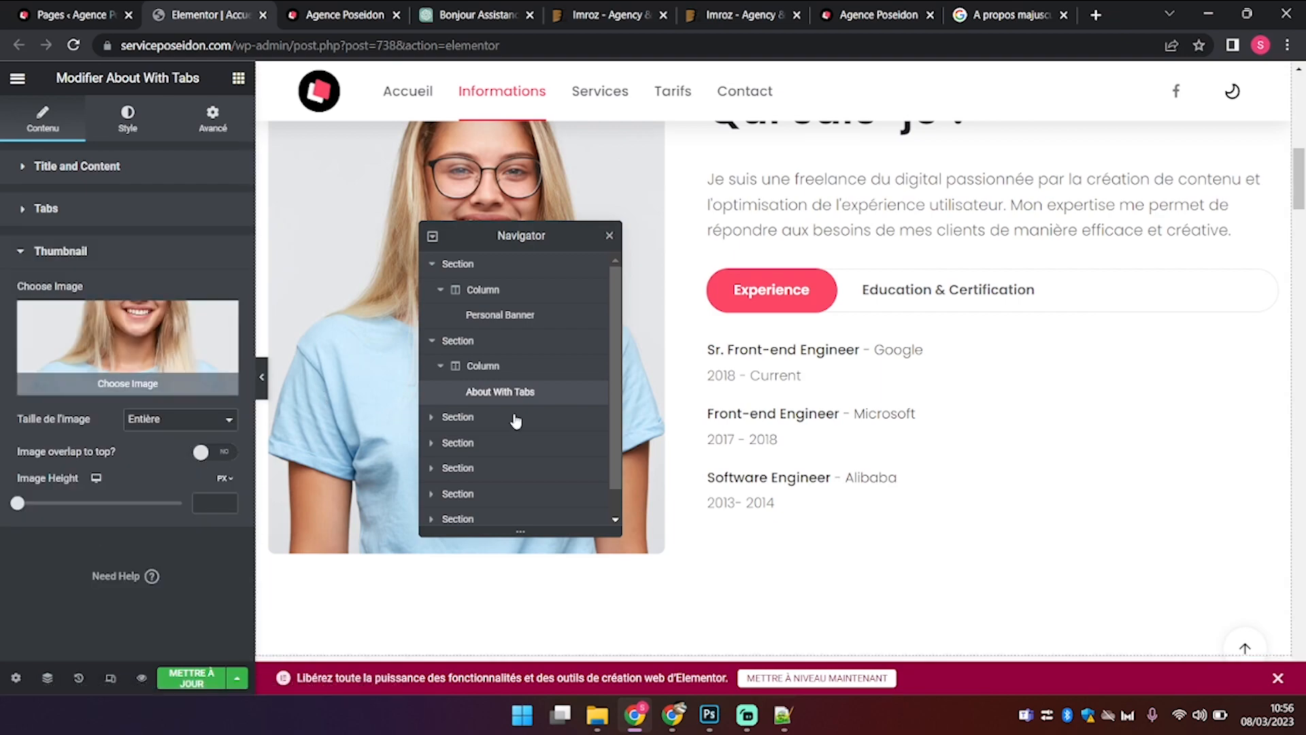
scroll(459, 546, up, 5)
scroll(459, 546, up, 5)
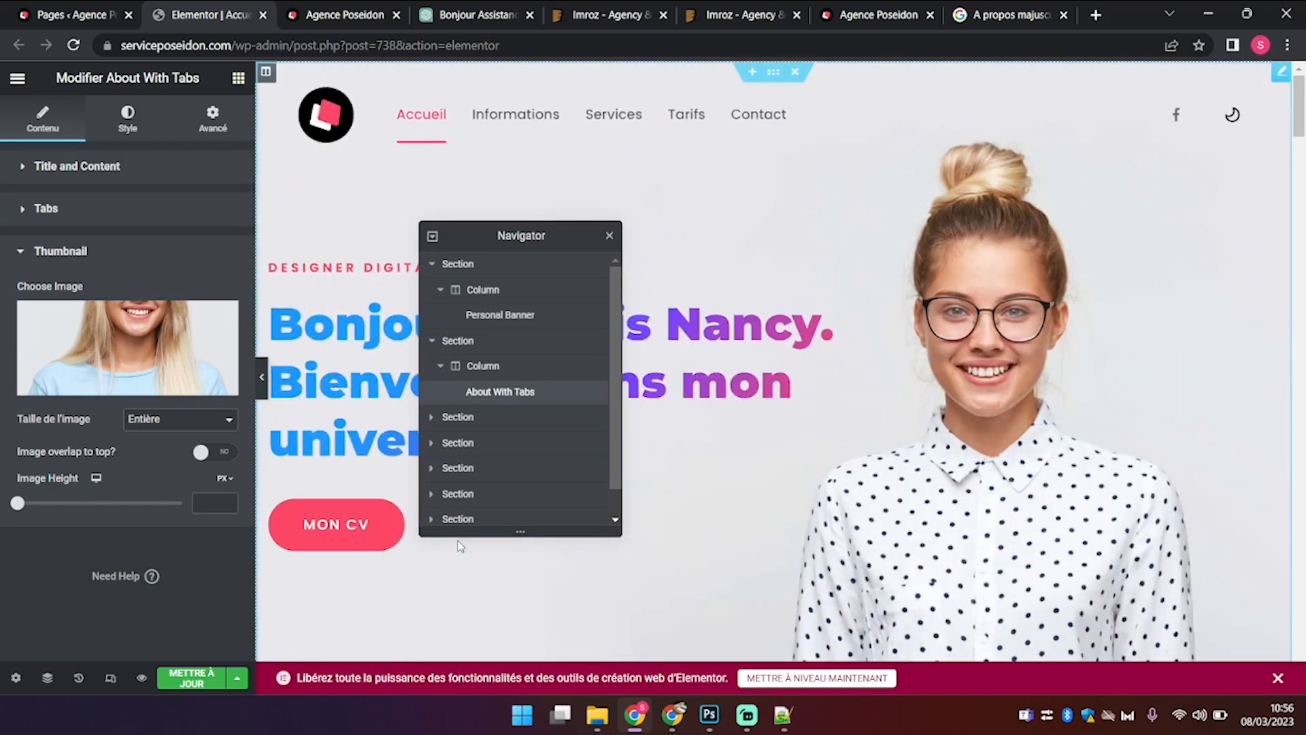
scroll(459, 546, down, 15)
scroll(459, 546, up, 4)
scroll(459, 546, down, 1)
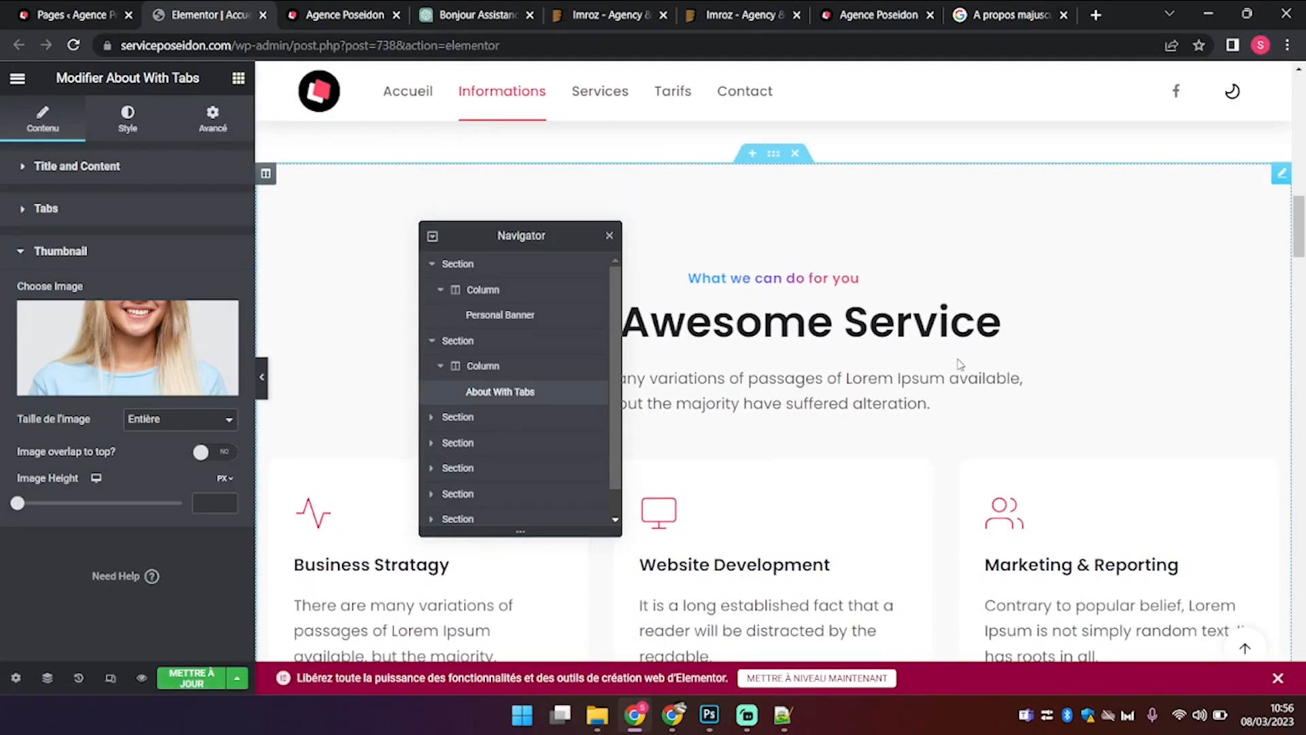
Step: Select the Services heading's 'What we can do for you' pre-title text
click(959, 364)
click(145, 249)
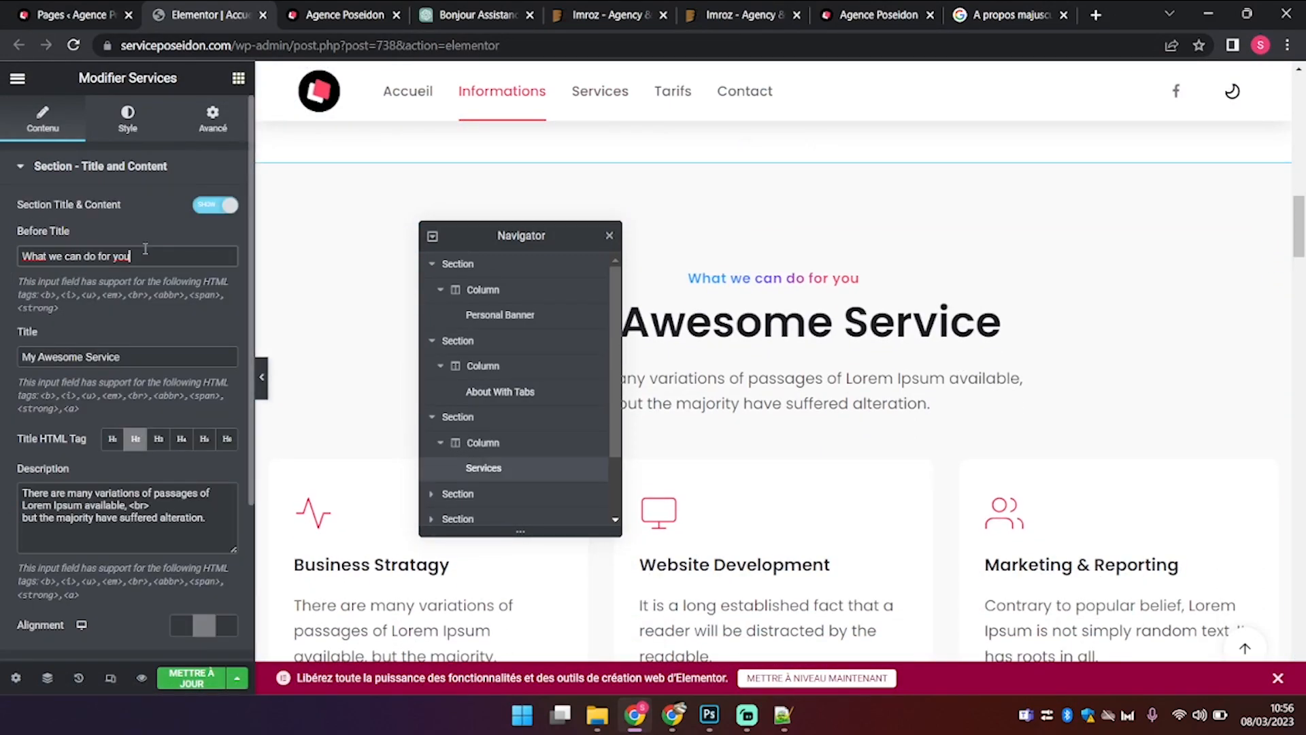
drag(145, 249, 4, 246)
key(ctrl+c)
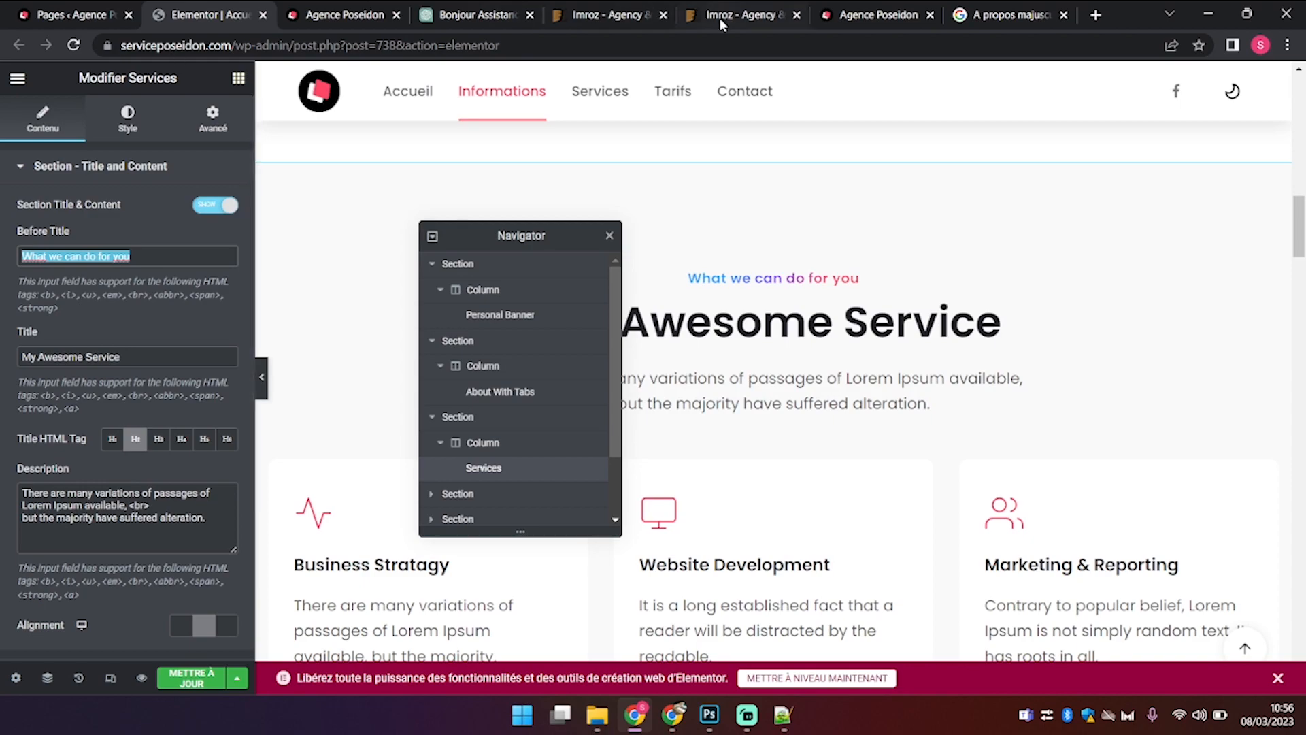
click(977, 15)
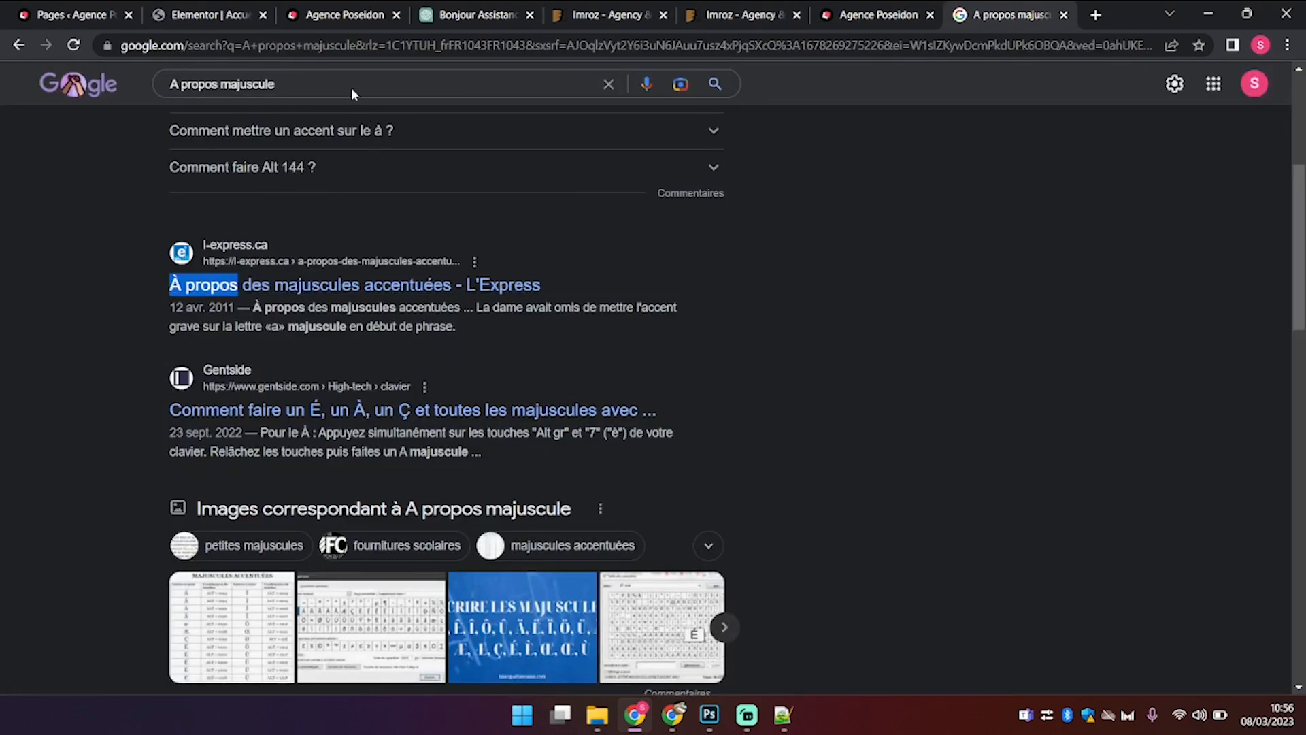
Step: Translate 'What we can do for you' and copy 'Que pouvons-nous faire pour vous'
drag(318, 69, 2, 68)
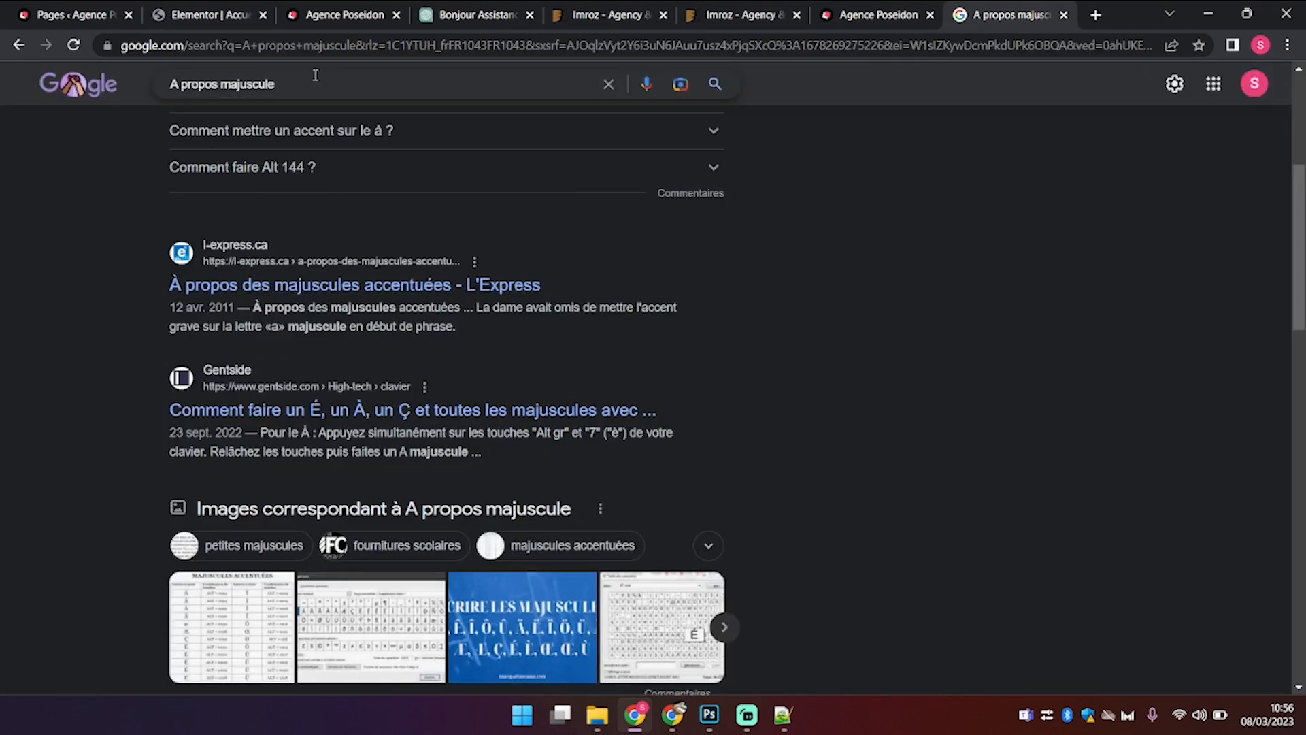
drag(316, 78, 43, 102)
text(translate)
key(Return)
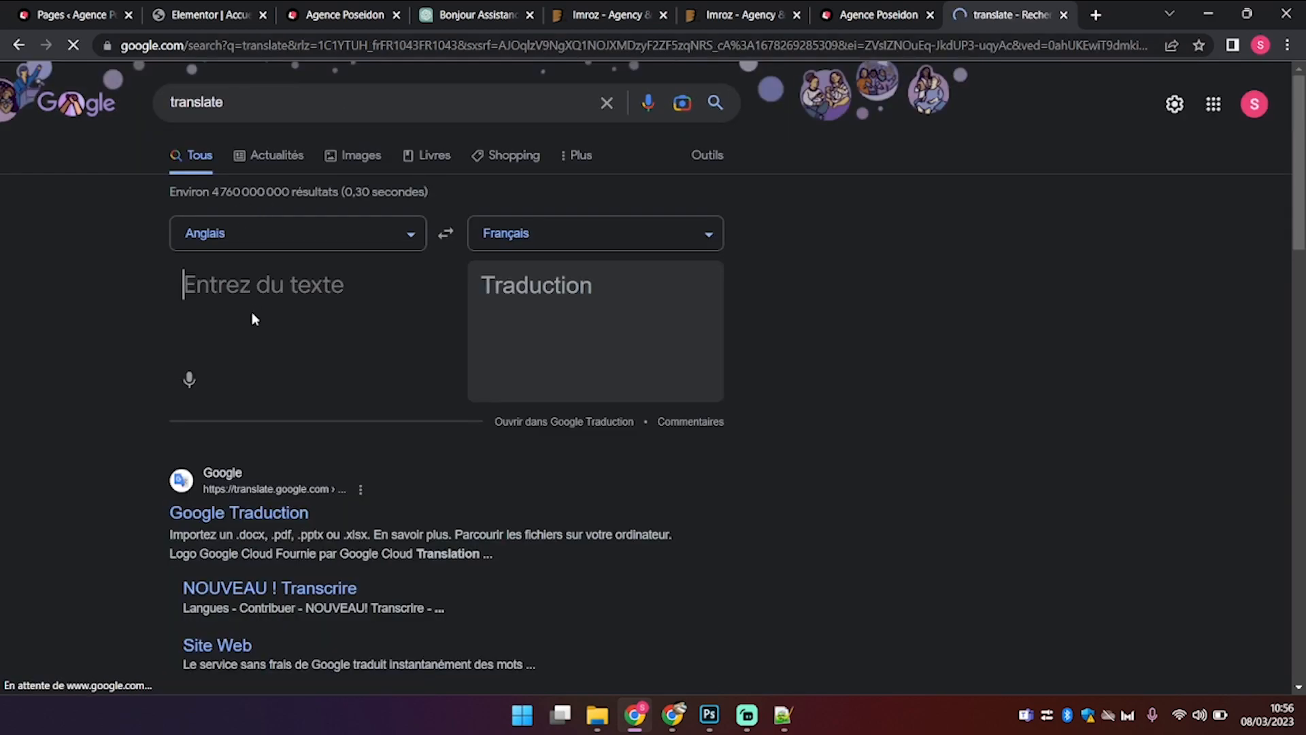
key(ctrl+v)
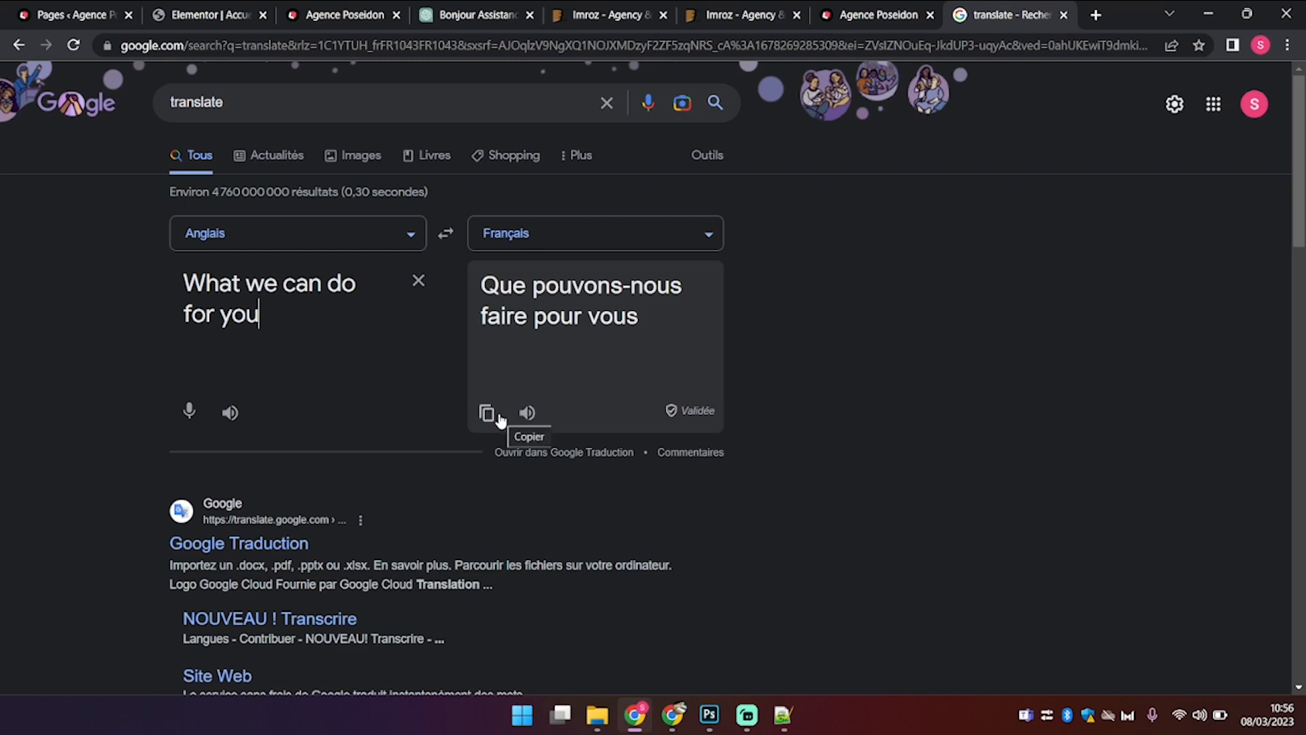
click(499, 419)
Step: Make the Services Before Title read 'Que puis-je faire pour vous ?'
click(231, 10)
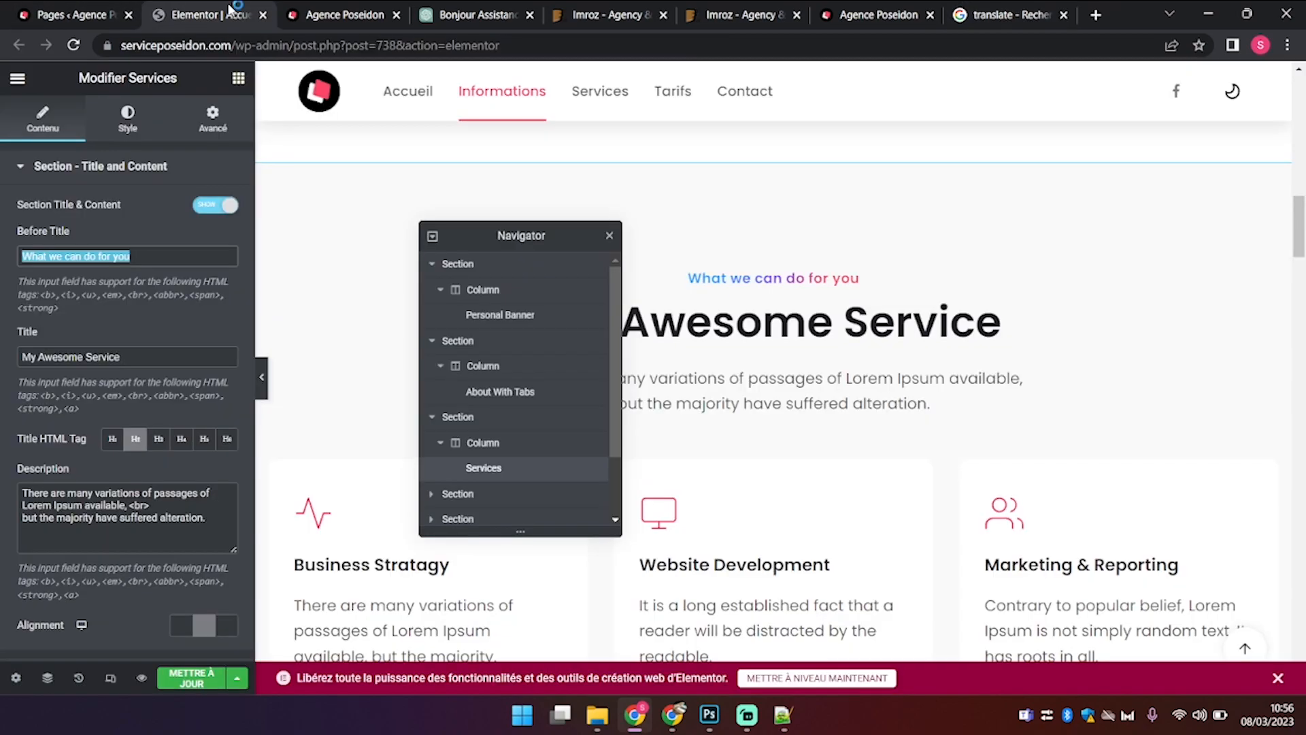
key(ctrl+v)
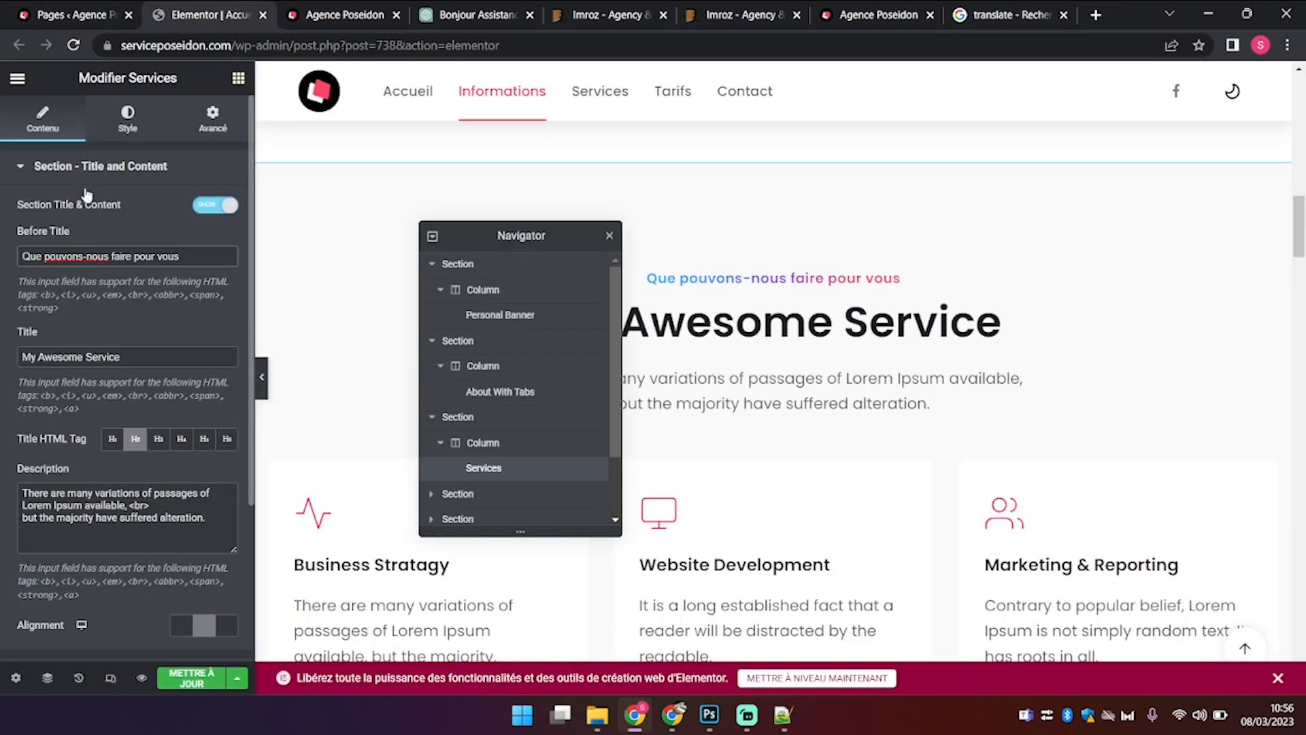
text(je)
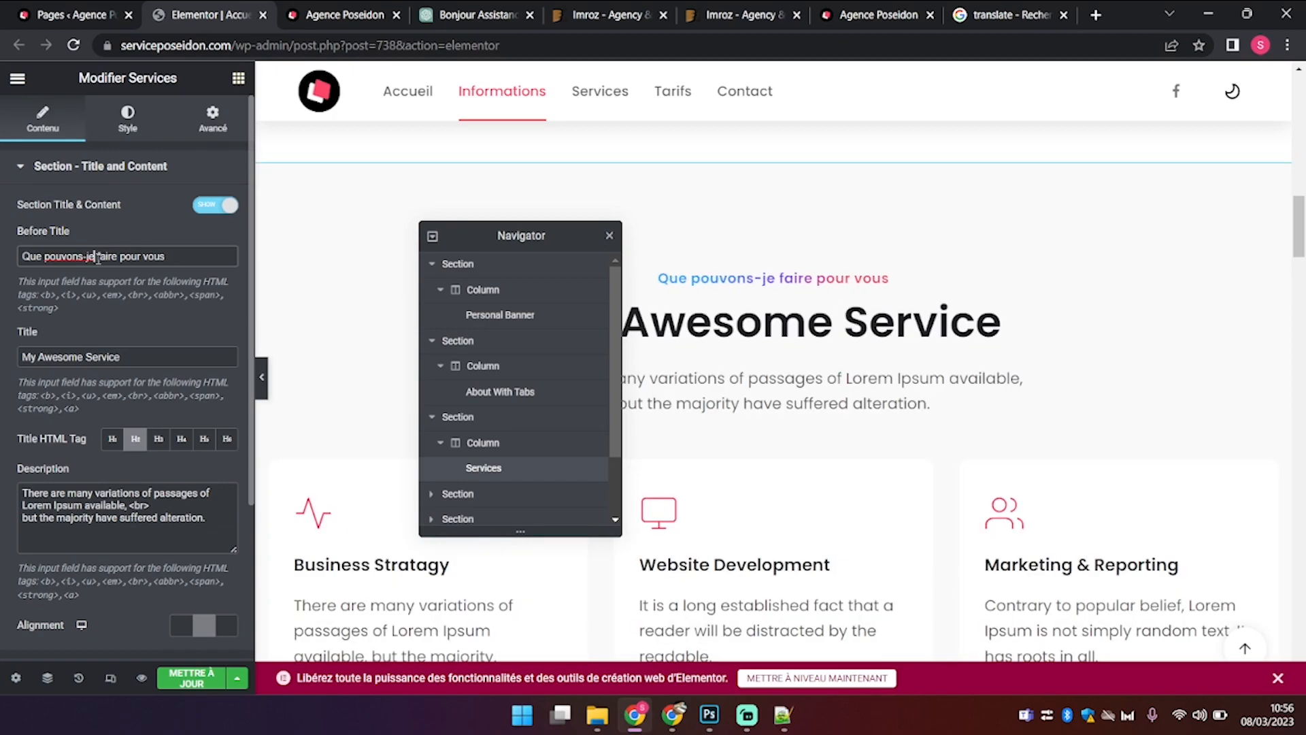
key(BackSpace)
key(BackSpace)
key(BackSpace)
key(BackSpace)
key(BackSpace)
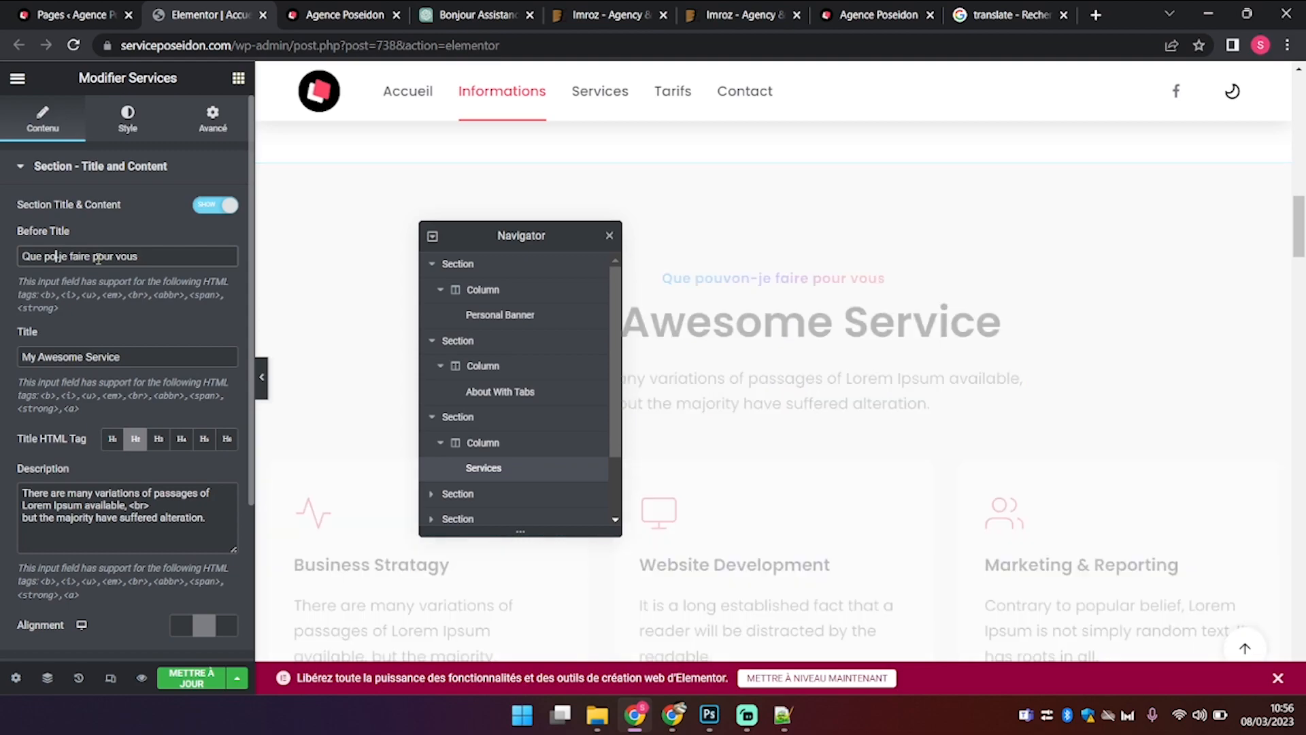
text(uis)
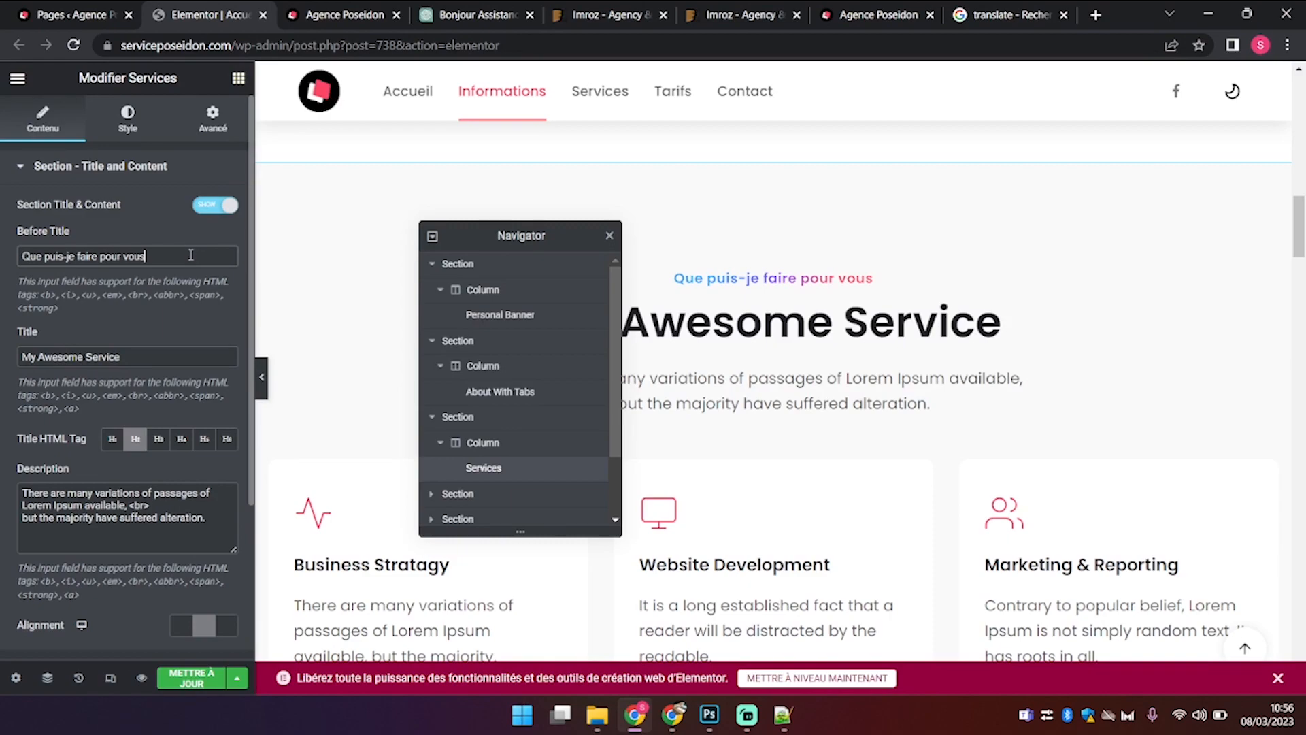
text(?)
Step: Replace the 'My Awesome Service' title with 'Mes services'
drag(181, 350, 3, 320)
text(Mes se)
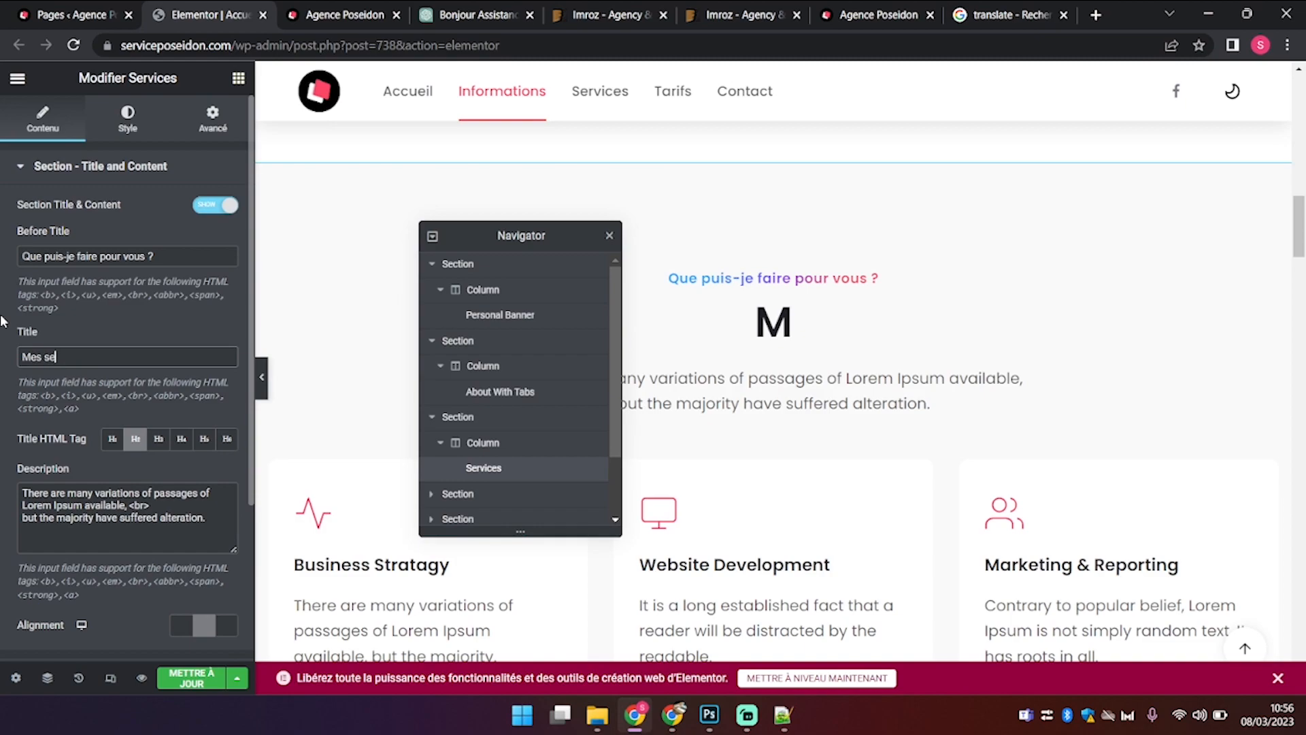
text(rvices)
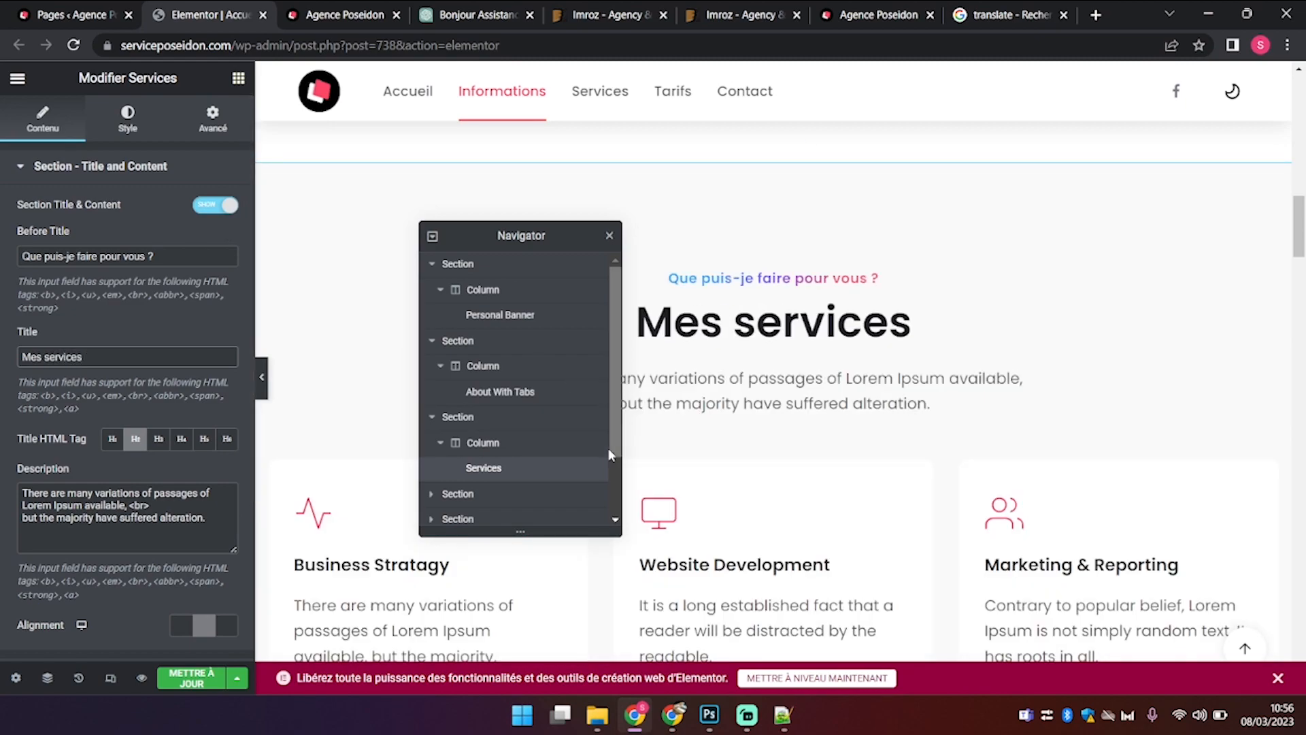
drag(541, 251, 393, 147)
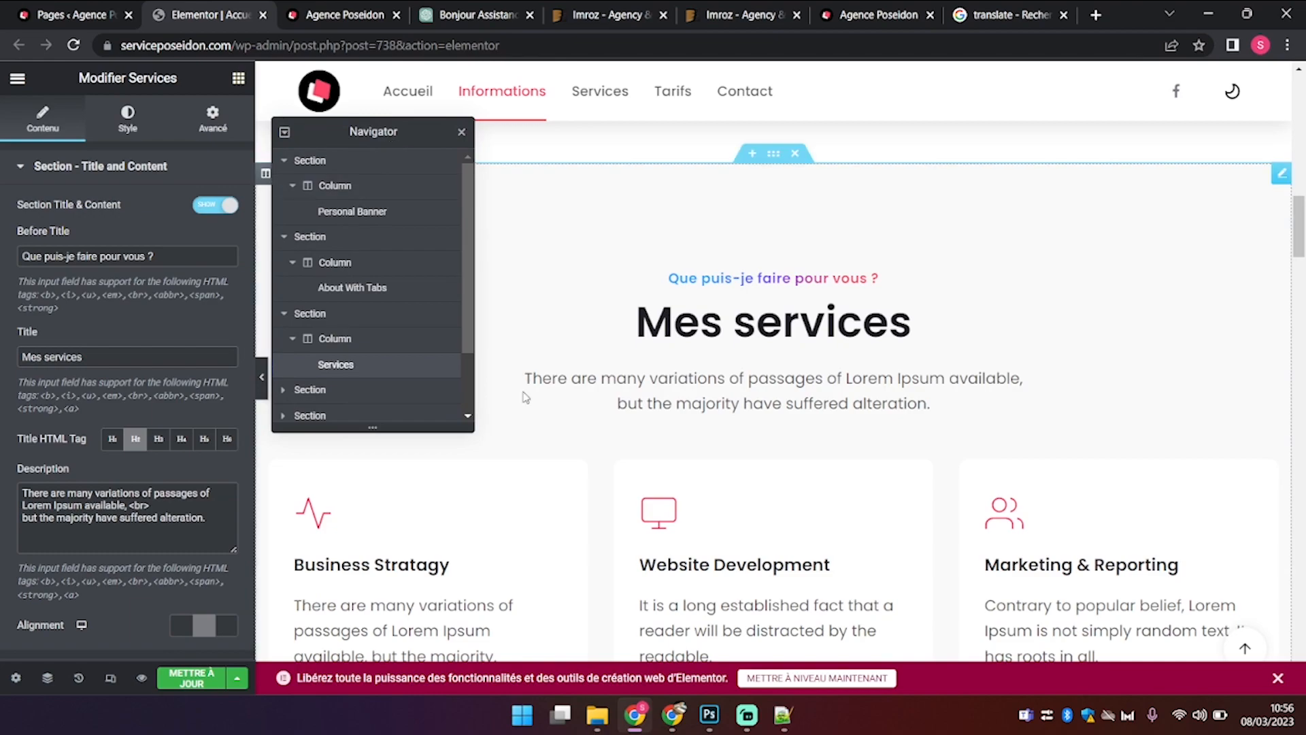
scroll(525, 395, down, 1)
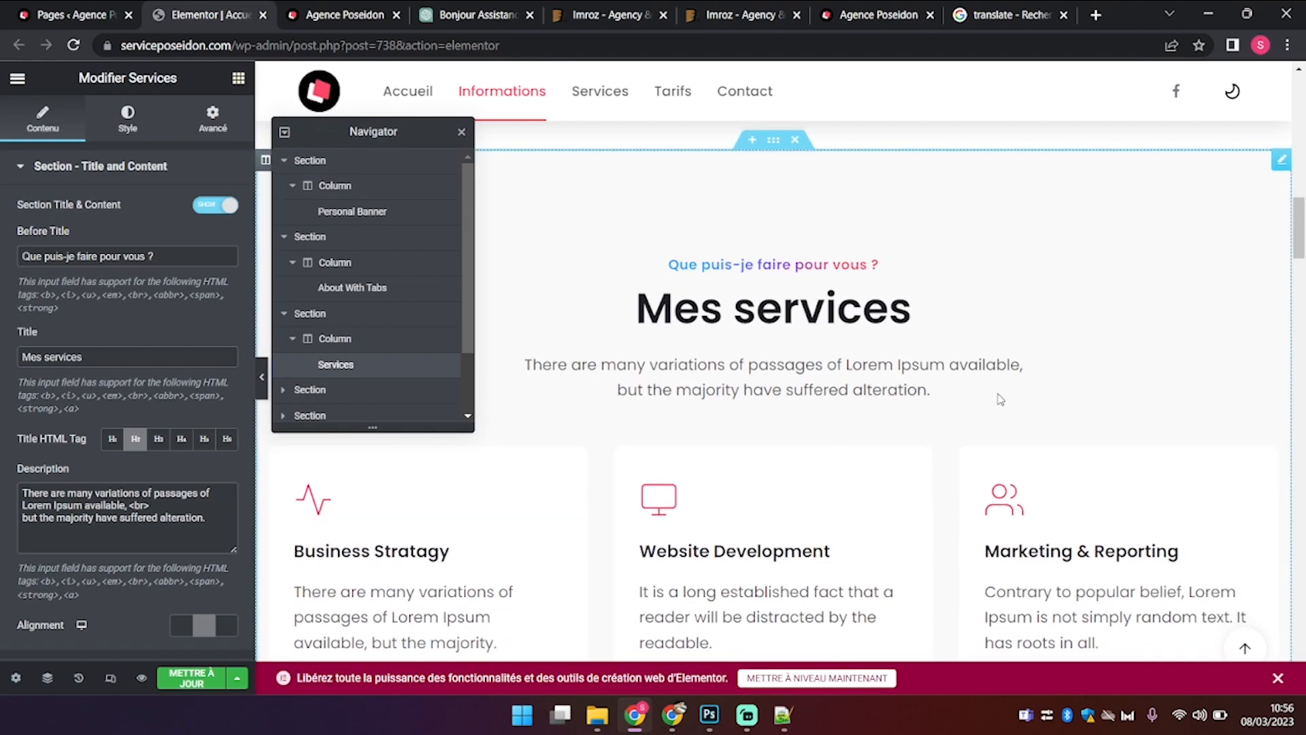
Step: Back in the ChatGPT conversation, start a new message asking for a presentation
click(481, 15)
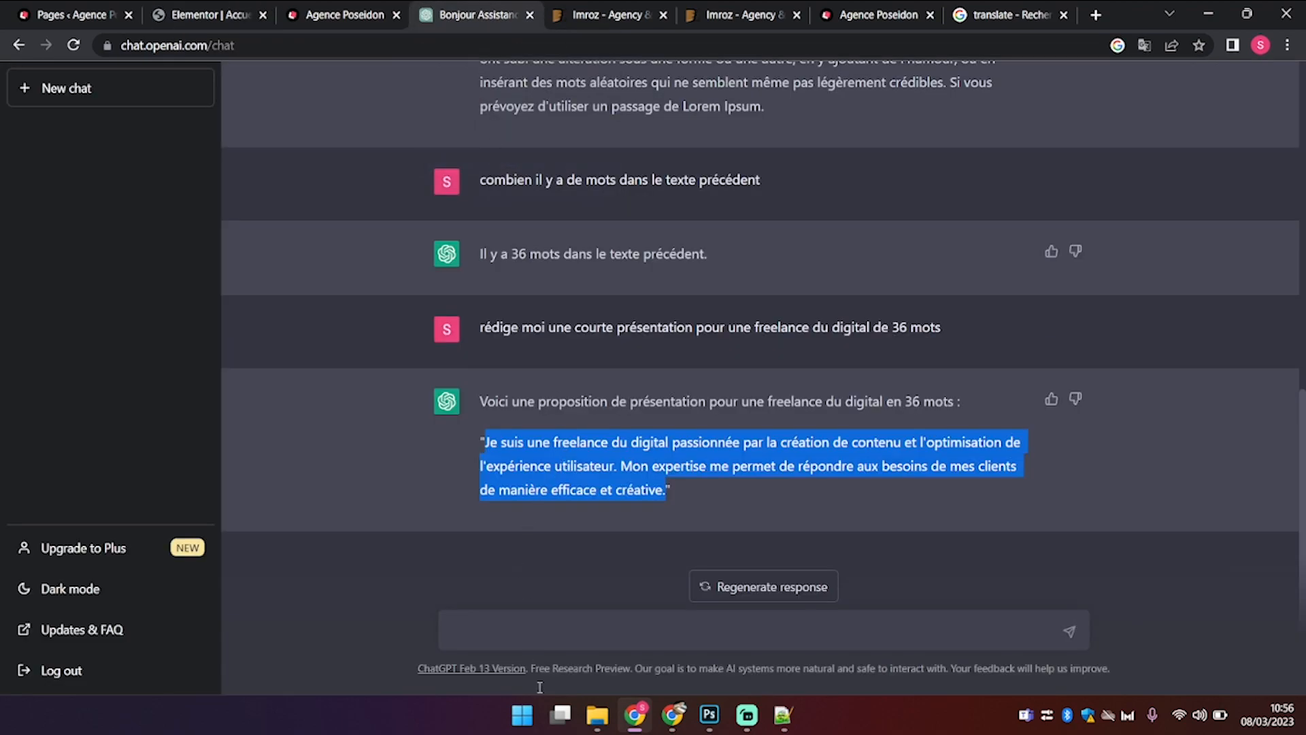
click(563, 629)
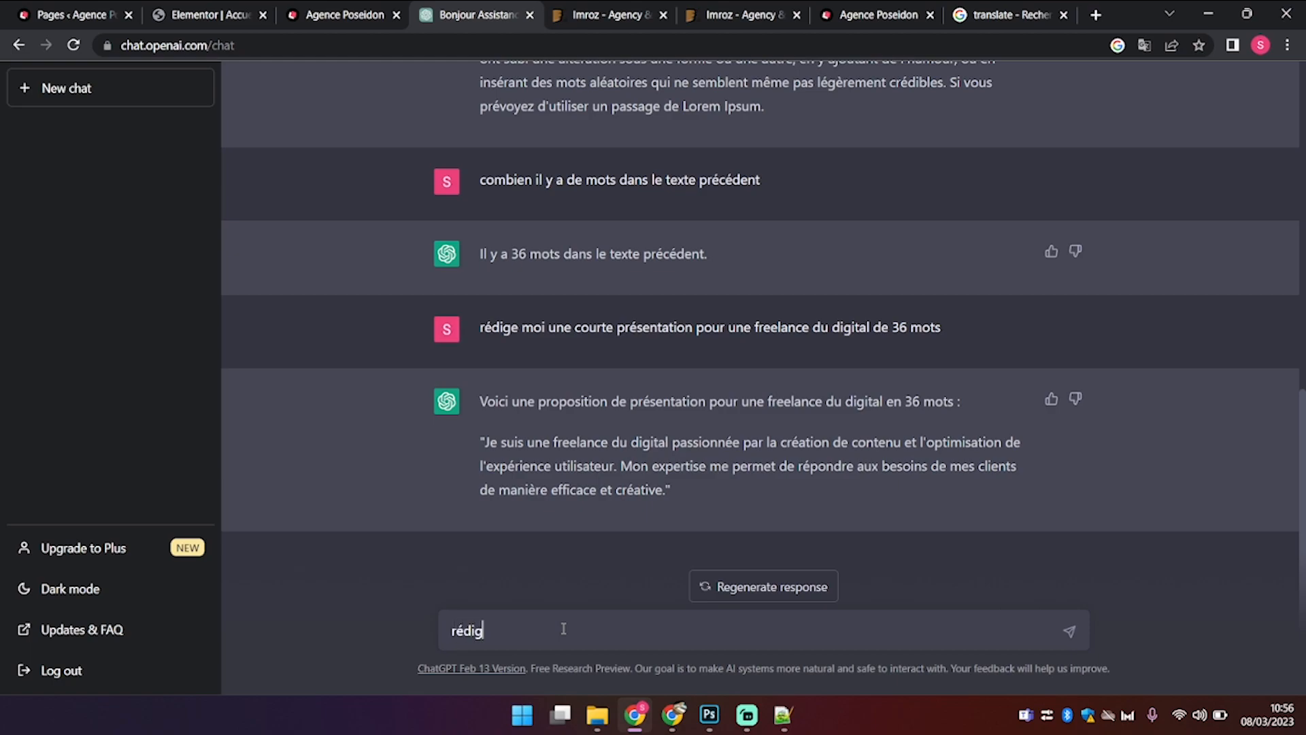
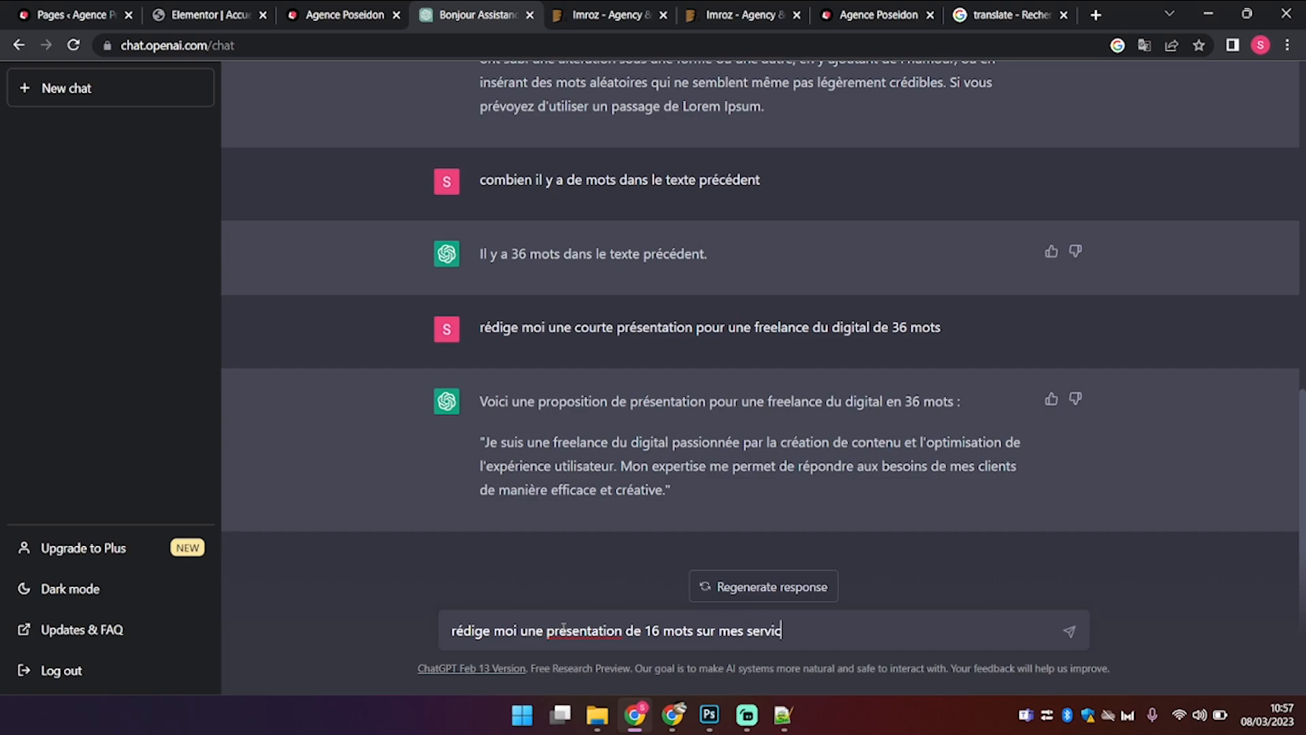
Step: Send the 16-word French services presentation request and select ChatGPT's reply sentence
text(es)
key(Return)
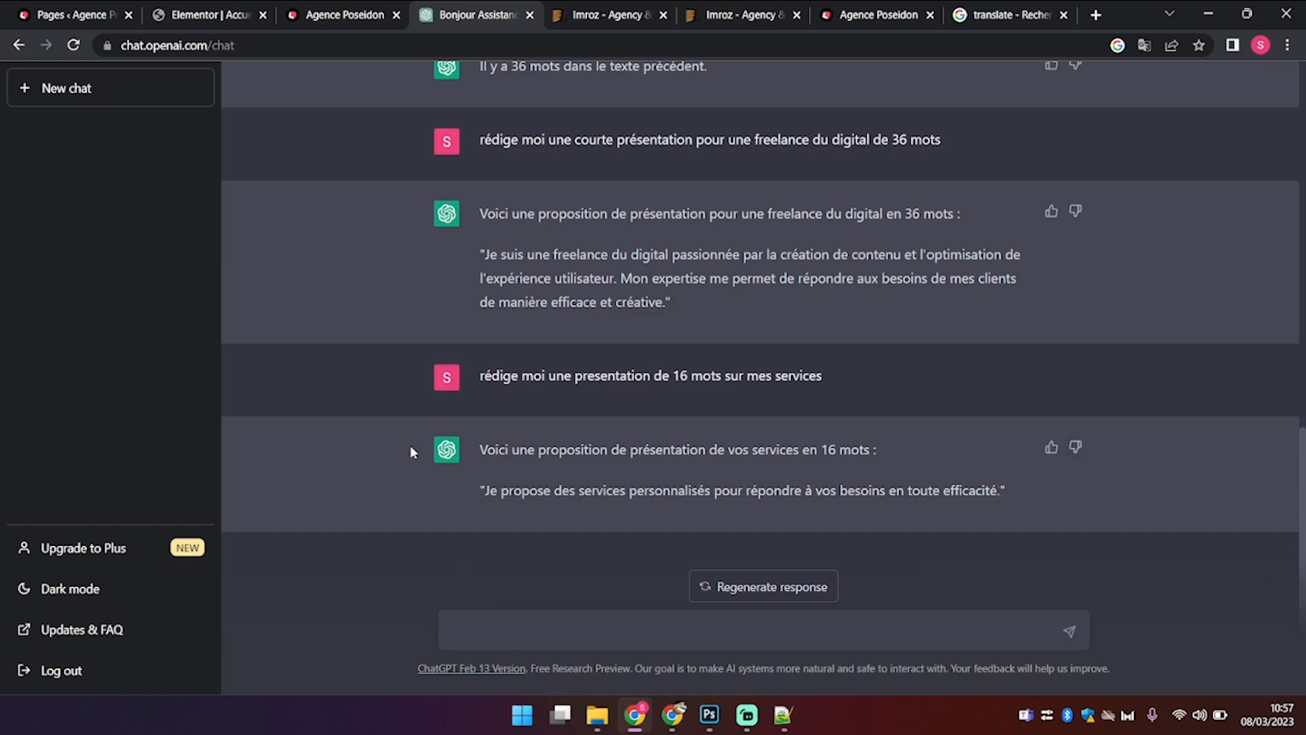
drag(487, 485, 996, 518)
key(ctrl+c)
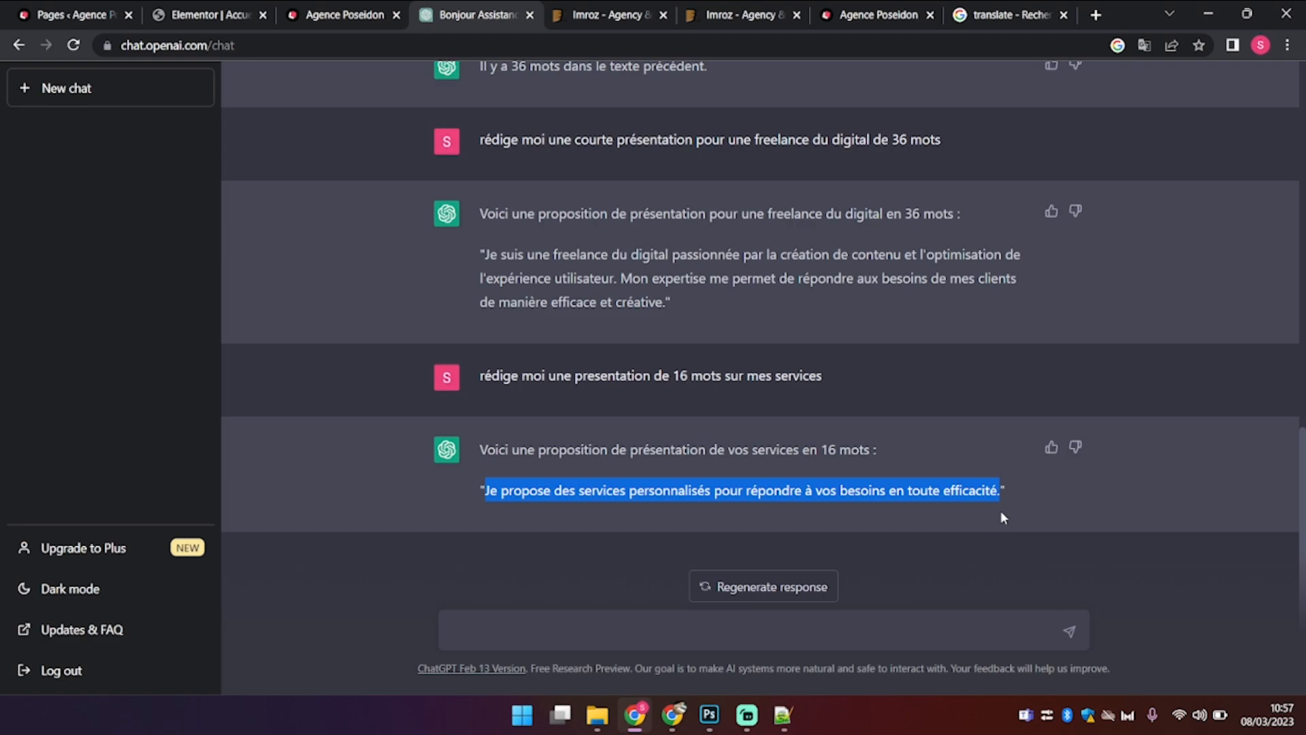
click(222, 6)
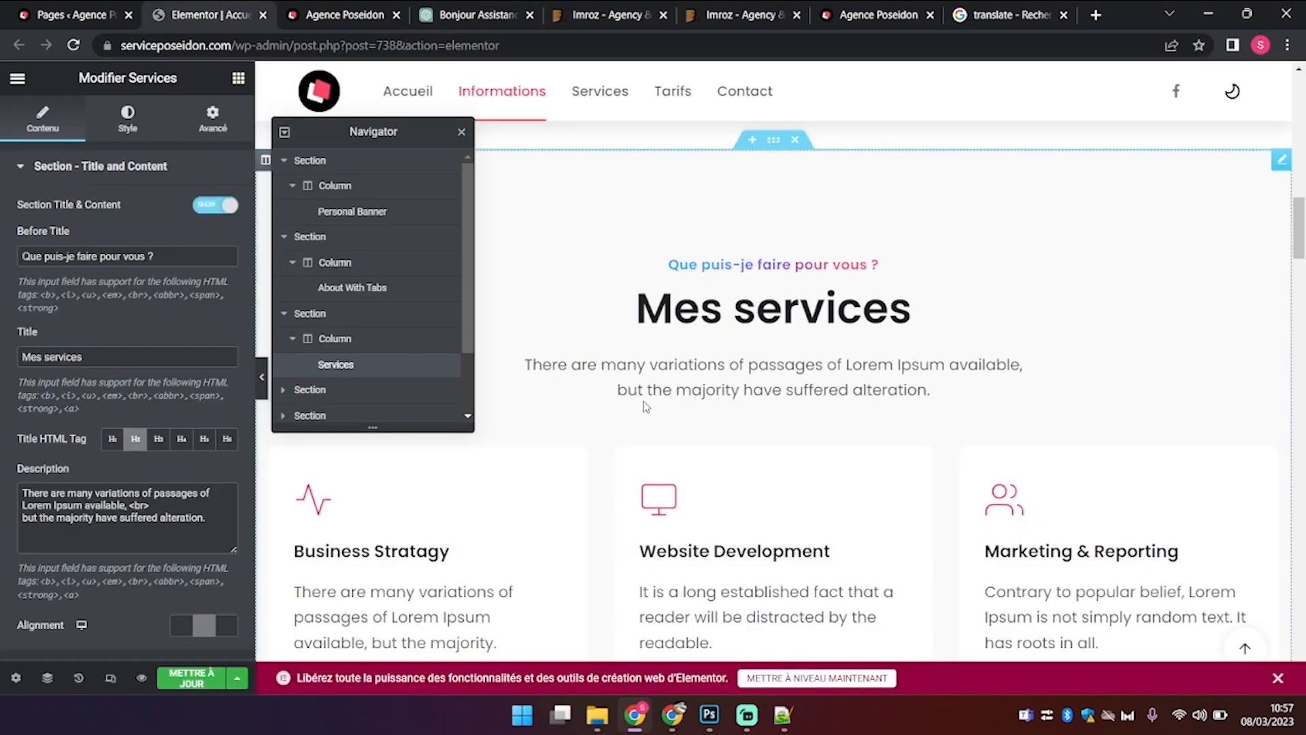
Step: Set the Services description to 'Je propose des services personnalisés pour répondre à vos besoins en toute efficacité.'
click(310, 13)
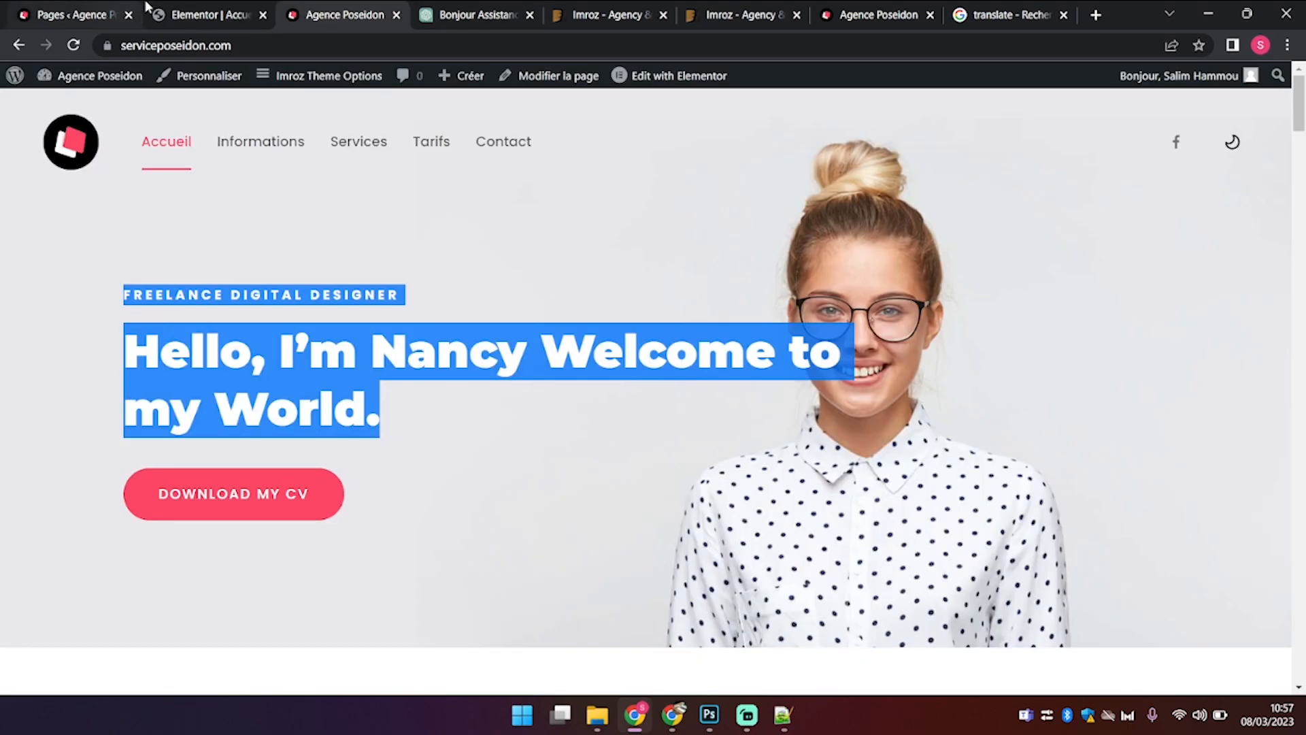
click(204, 14)
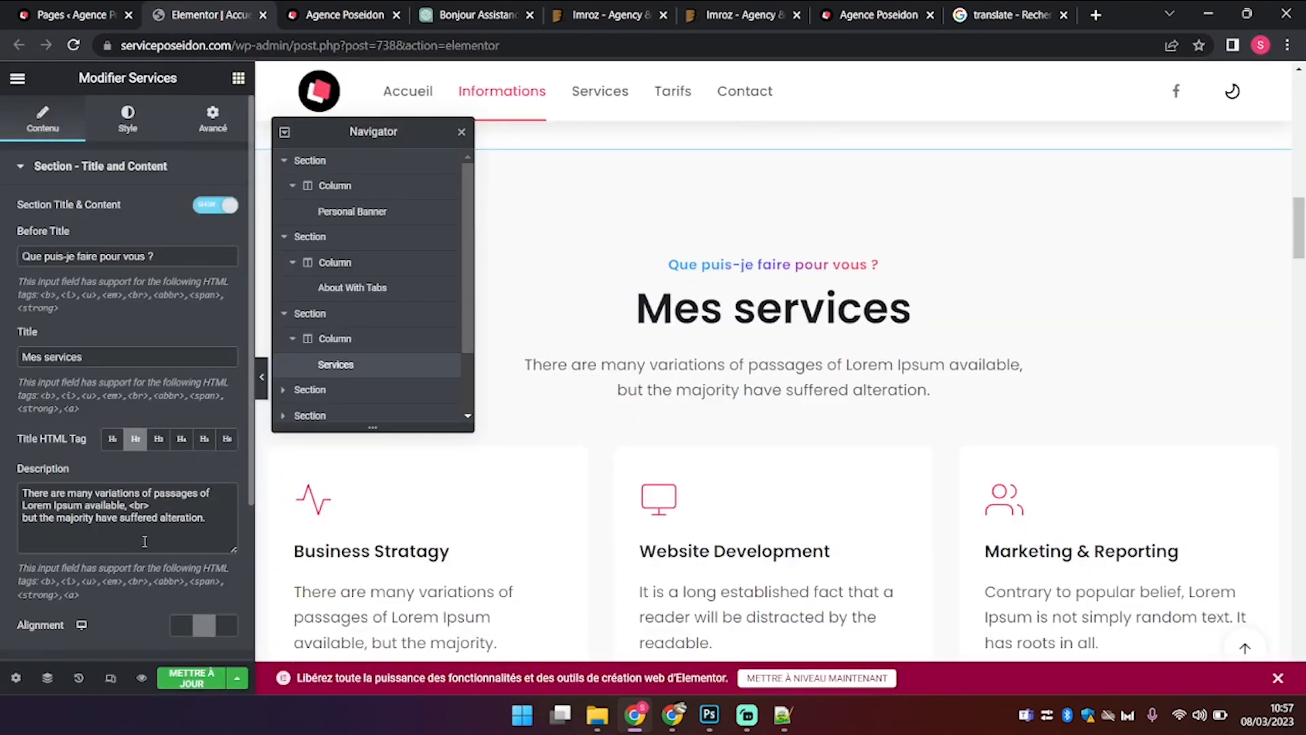
drag(207, 519, 3, 471)
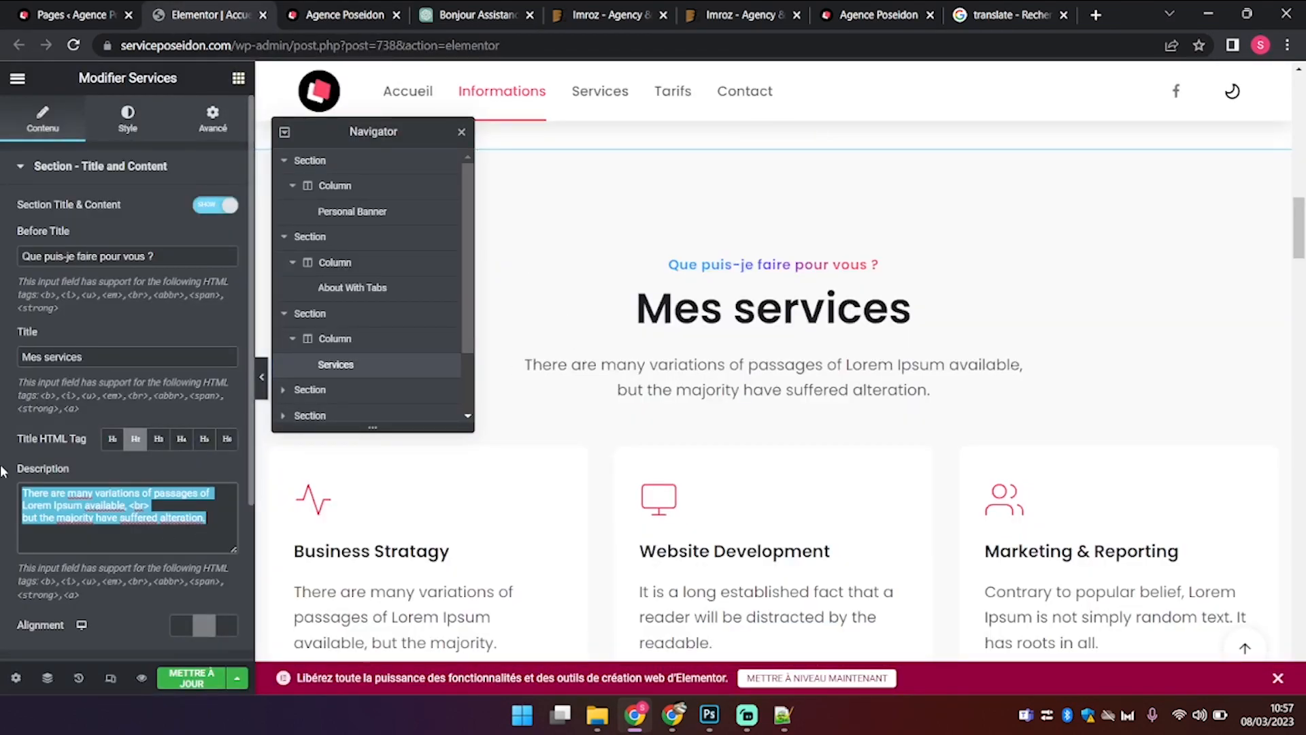
key(ctrl+v)
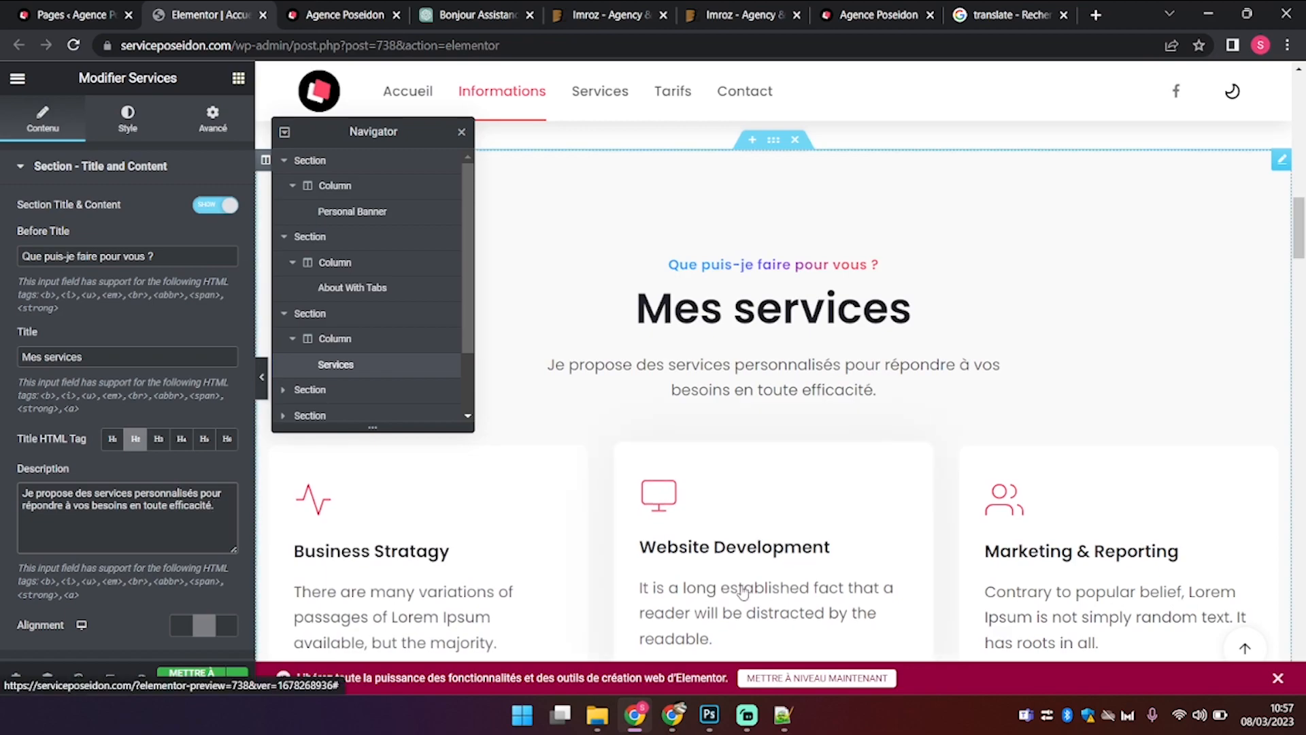
scroll(743, 591, down, 4)
scroll(743, 592, up, 3)
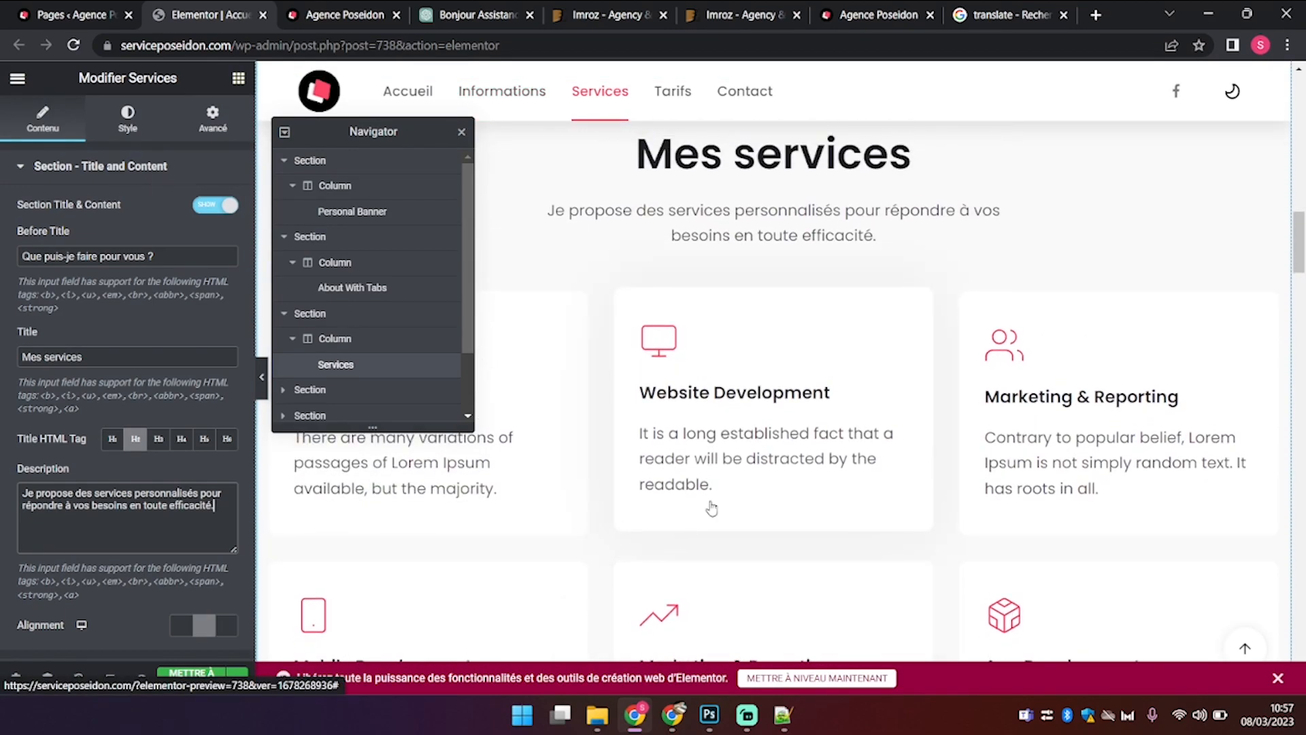
scroll(711, 508, down, 10)
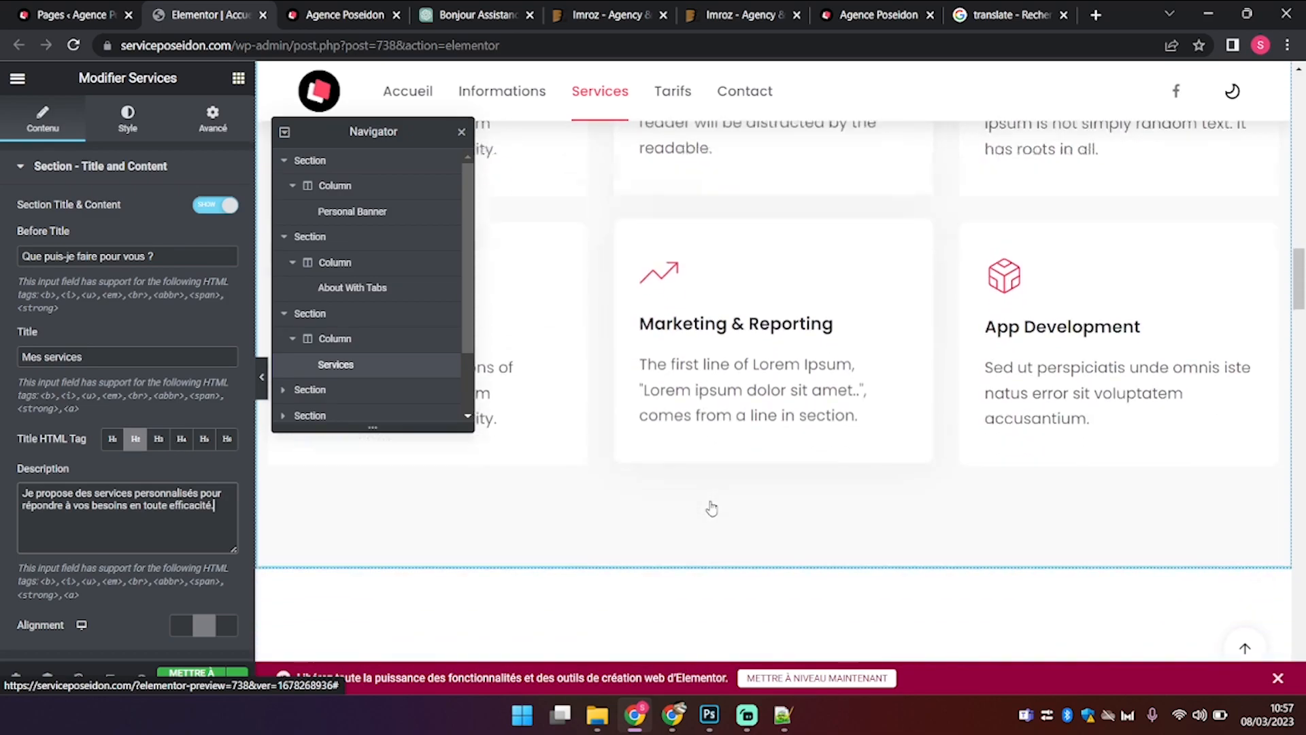
scroll(712, 508, up, 8)
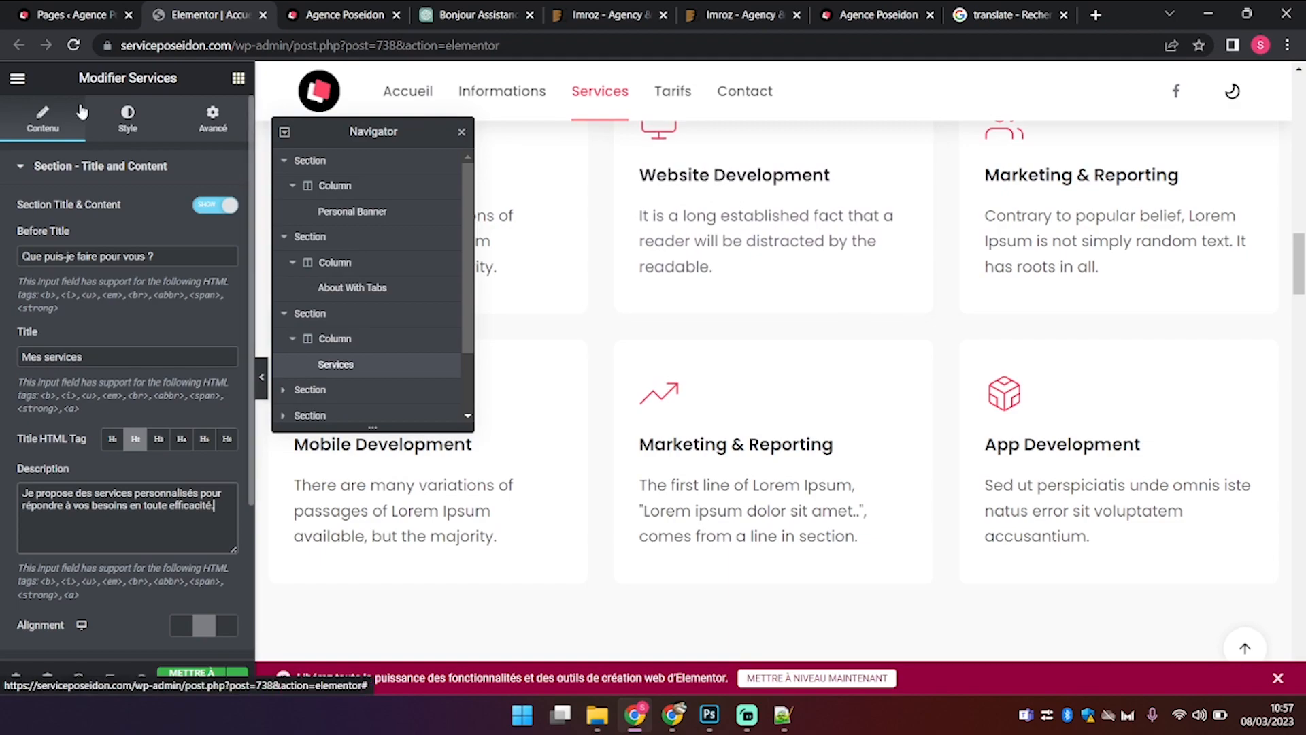
Step: Collapse the title and content settings and expand the Services List items
click(64, 166)
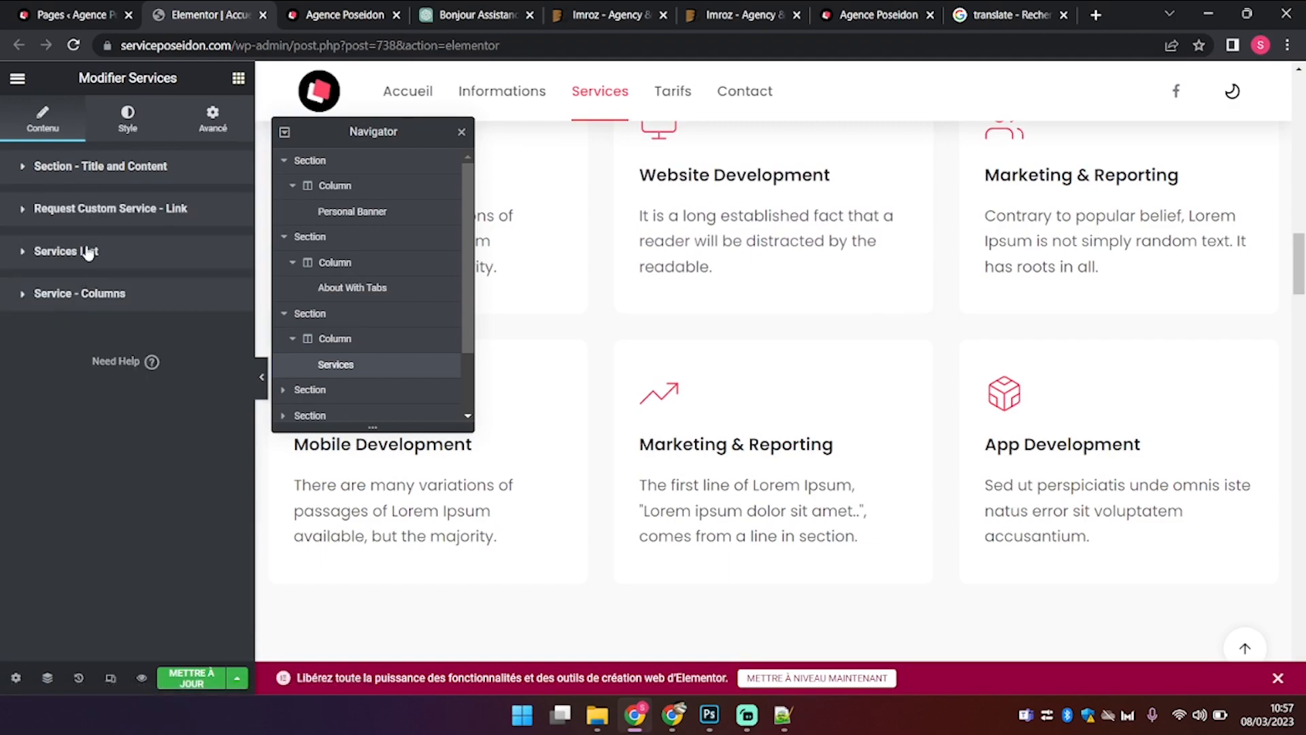
click(114, 203)
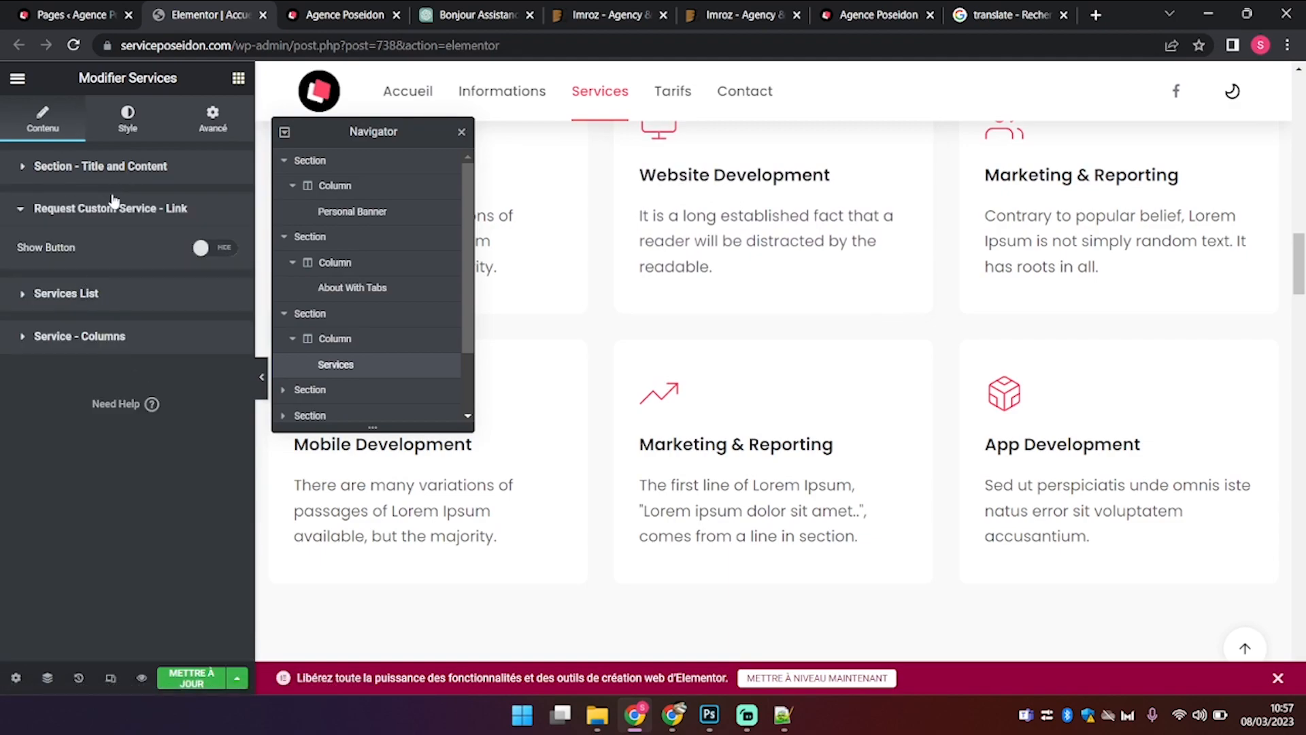
click(94, 288)
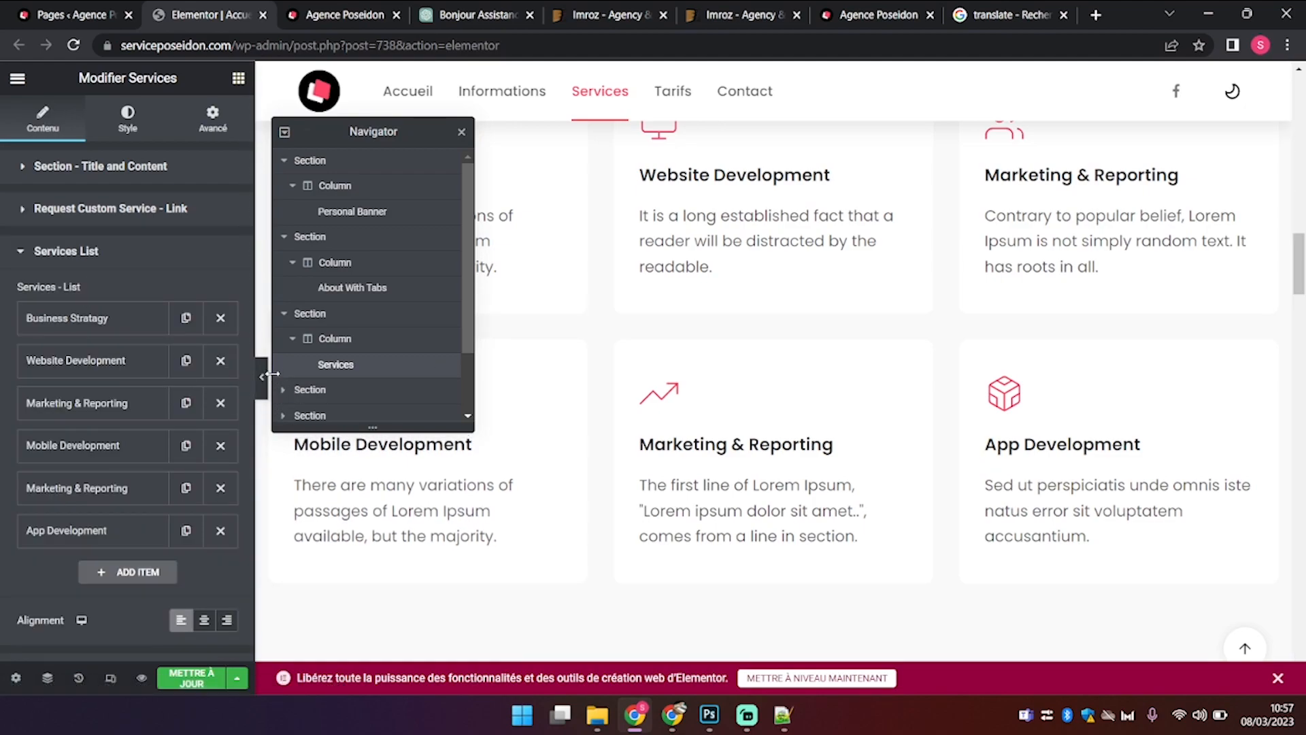
scroll(789, 468, up, 5)
scroll(790, 470, down, 1)
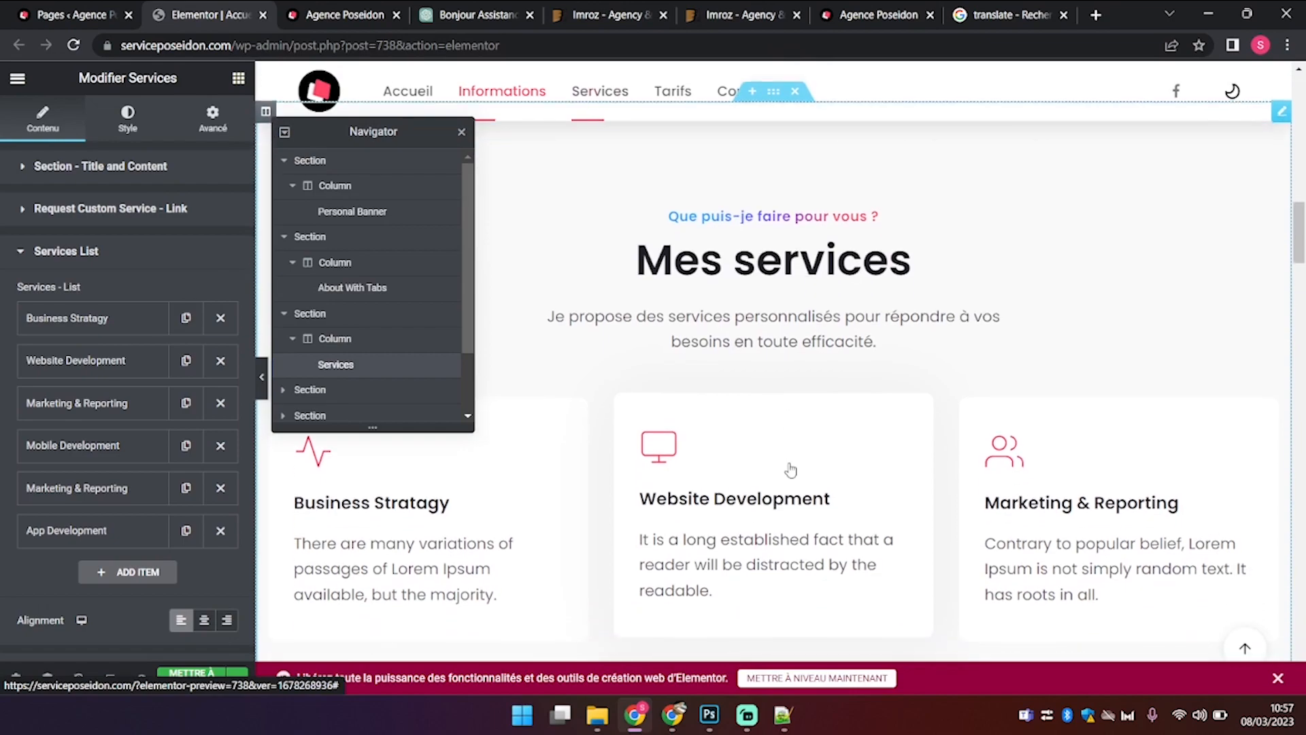
scroll(790, 469, down, 1)
scroll(790, 469, down, 1)
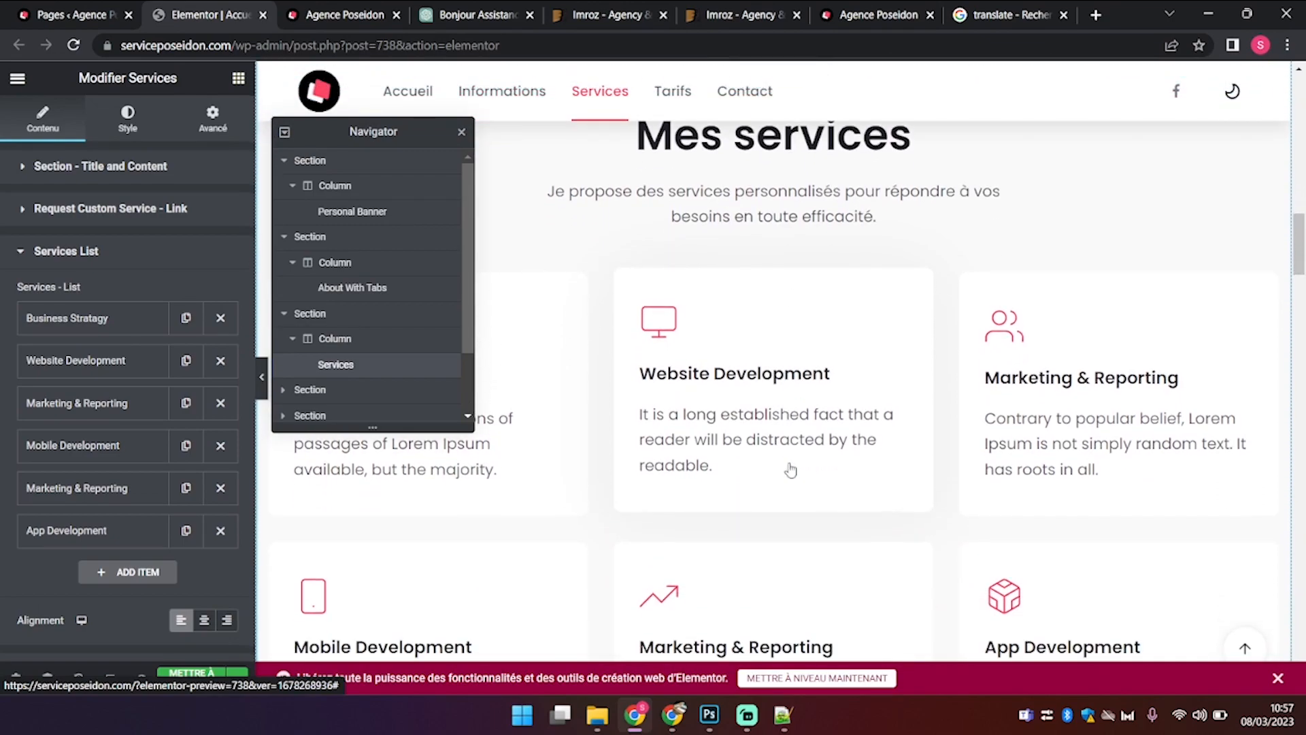
Step: Remove the App Development, Mobile Development and duplicate Marketing & Reporting services
click(222, 535)
click(220, 447)
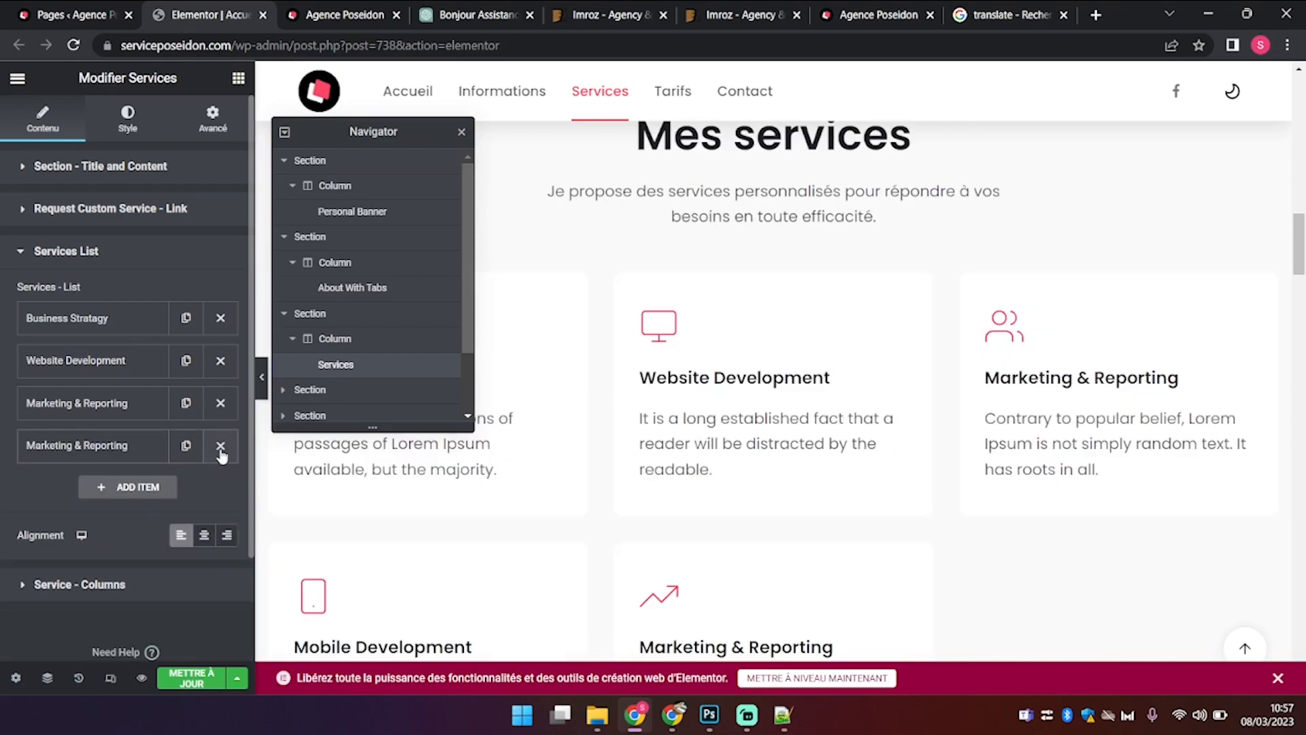
click(220, 446)
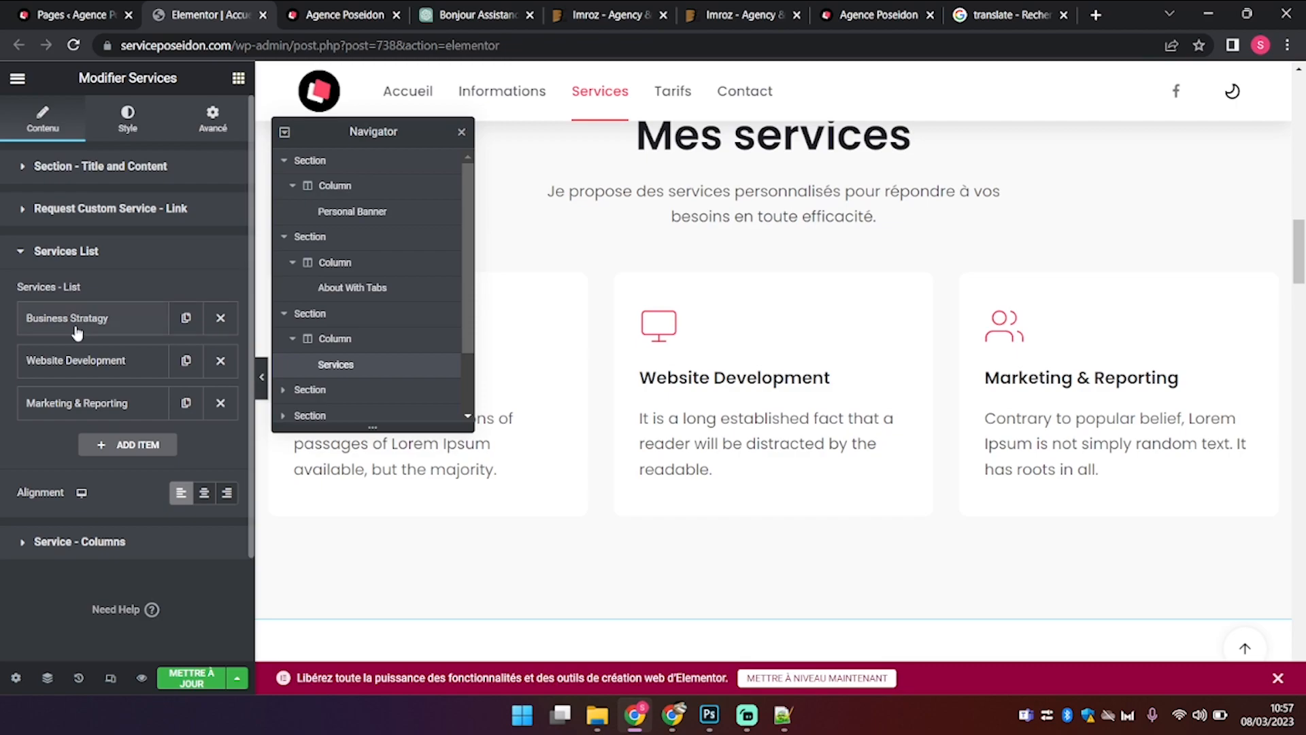
drag(414, 138, 781, 132)
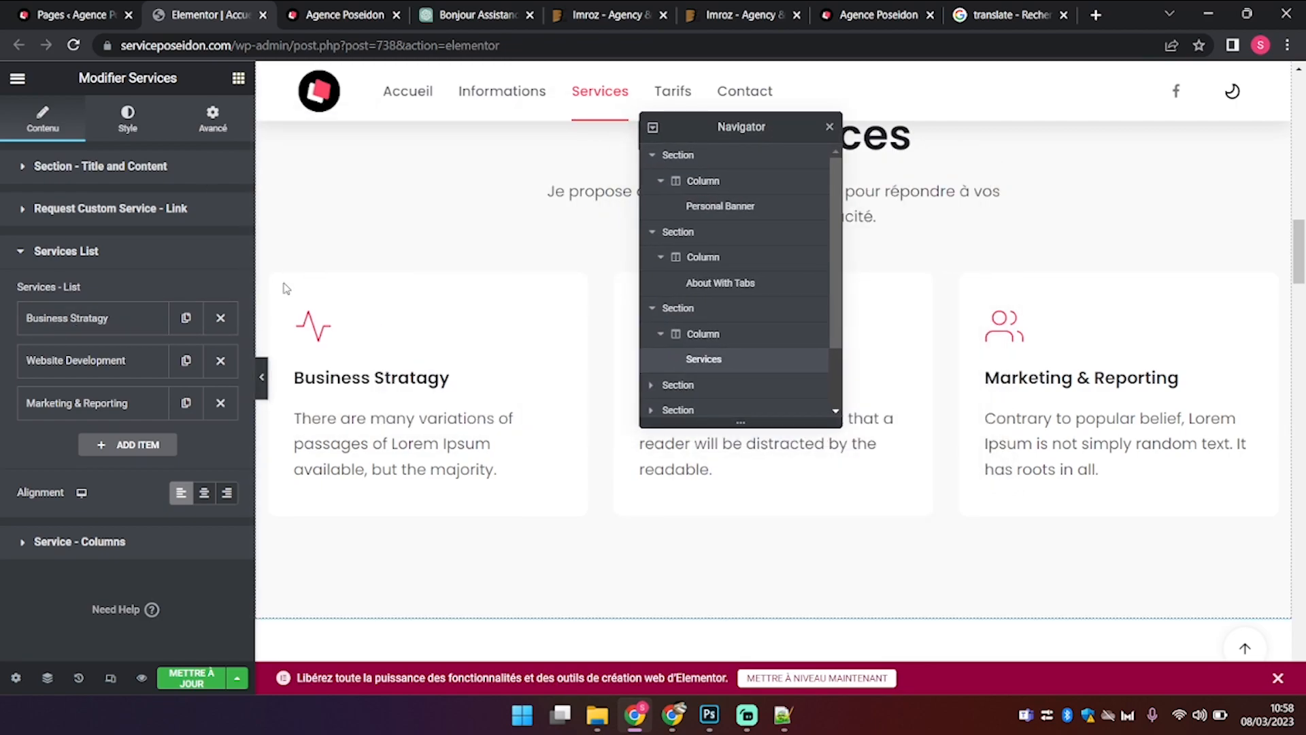
Step: Translate the Business Stratagy description into French with Google Translate and copy the result
click(75, 317)
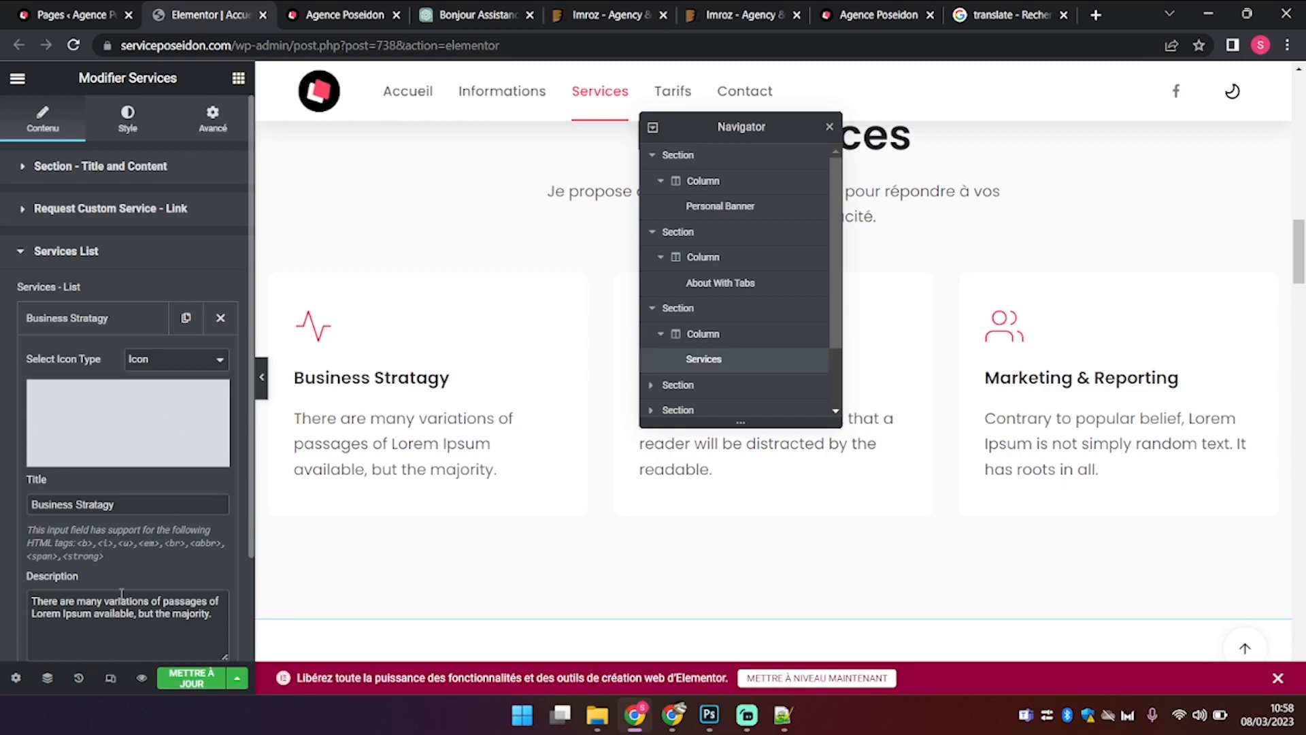
scroll(121, 592, down, 2)
drag(217, 531, 2, 502)
key(ctrl+c)
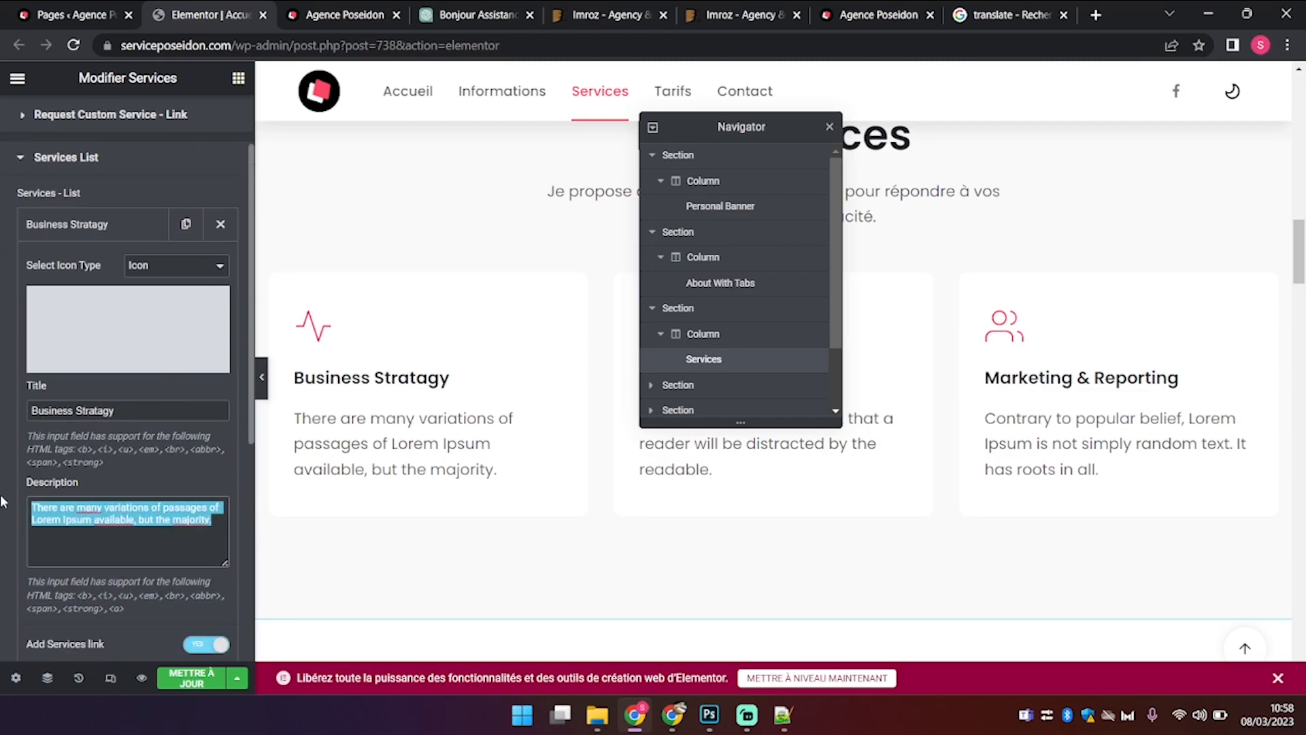
click(959, 15)
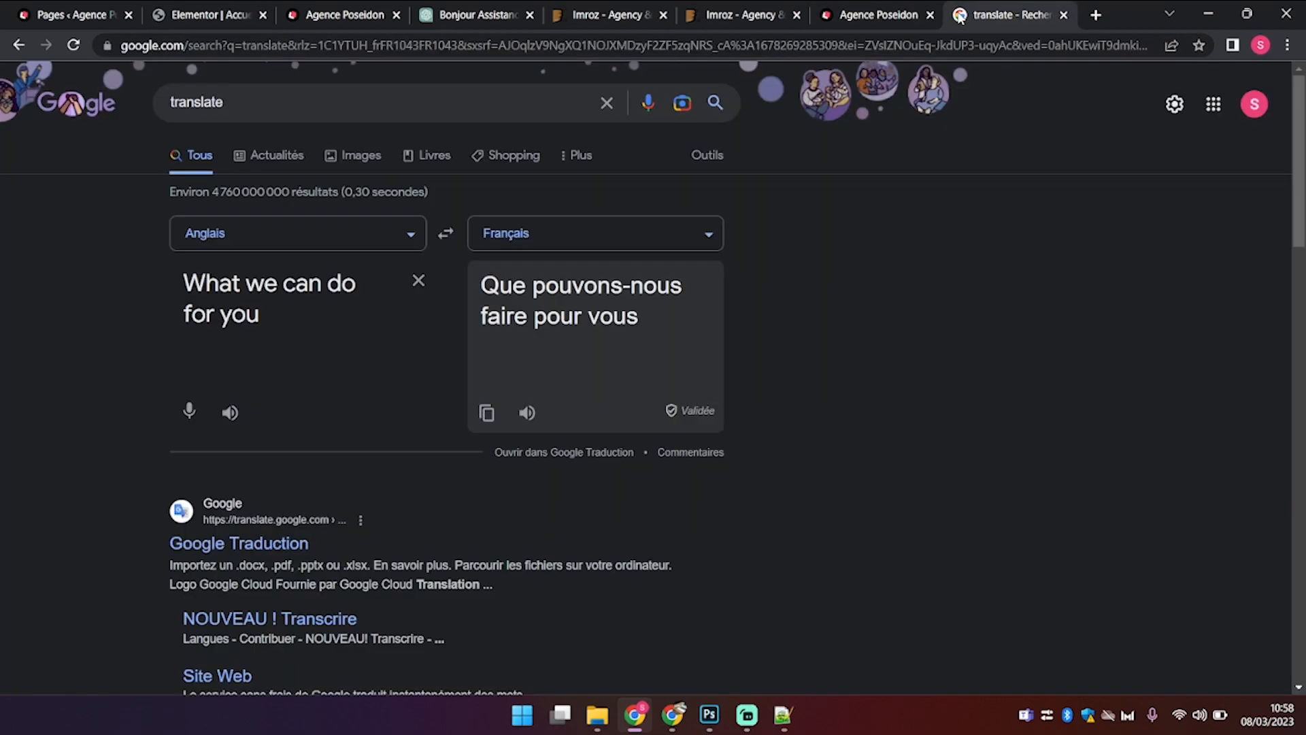
triple_click(299, 313)
key(ctrl+v)
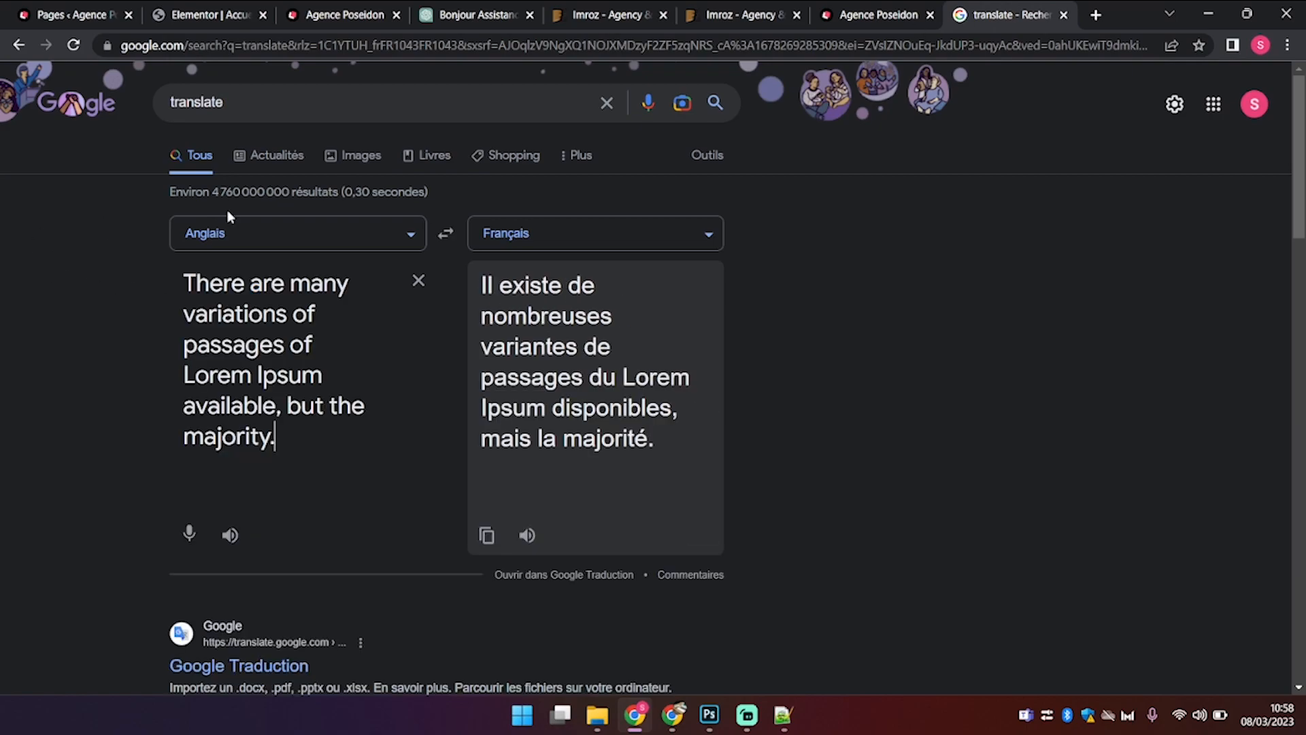
click(494, 537)
Step: Look over the live site, the page editor and the Imroz theme's store and demo preview
click(367, 8)
click(225, 6)
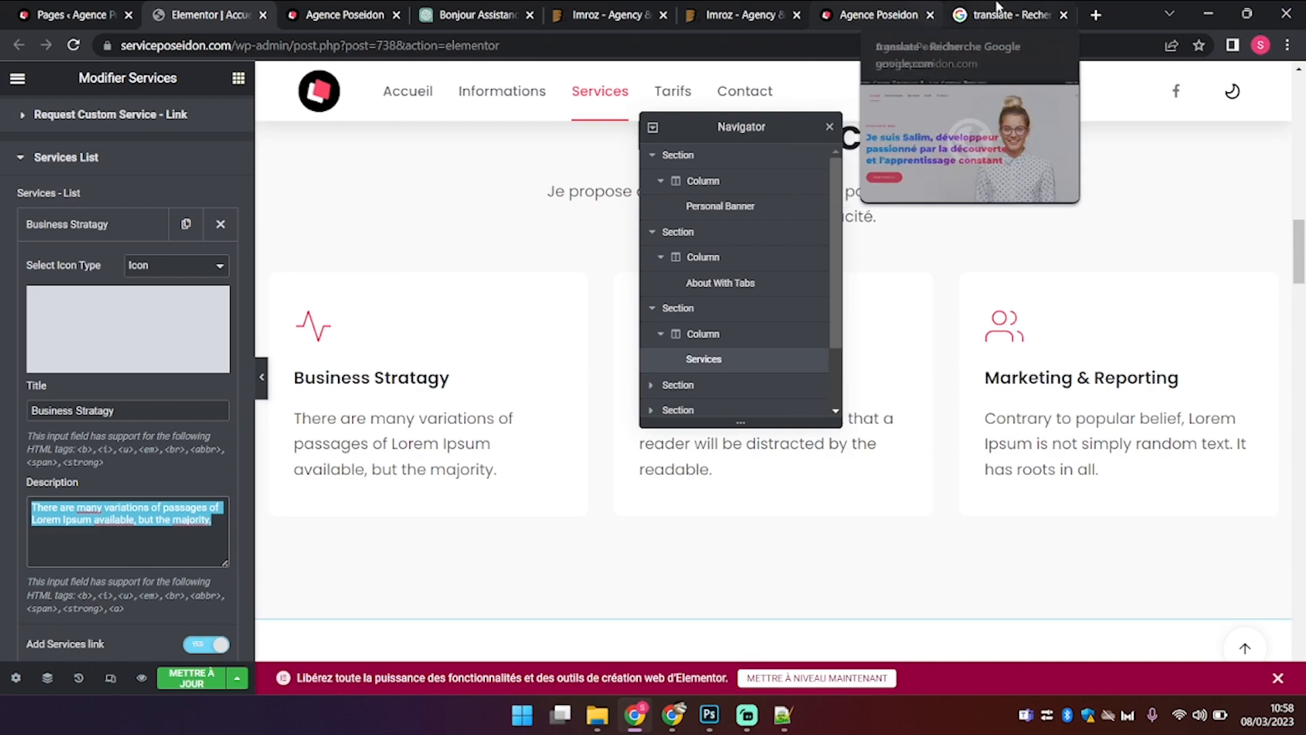
click(638, 7)
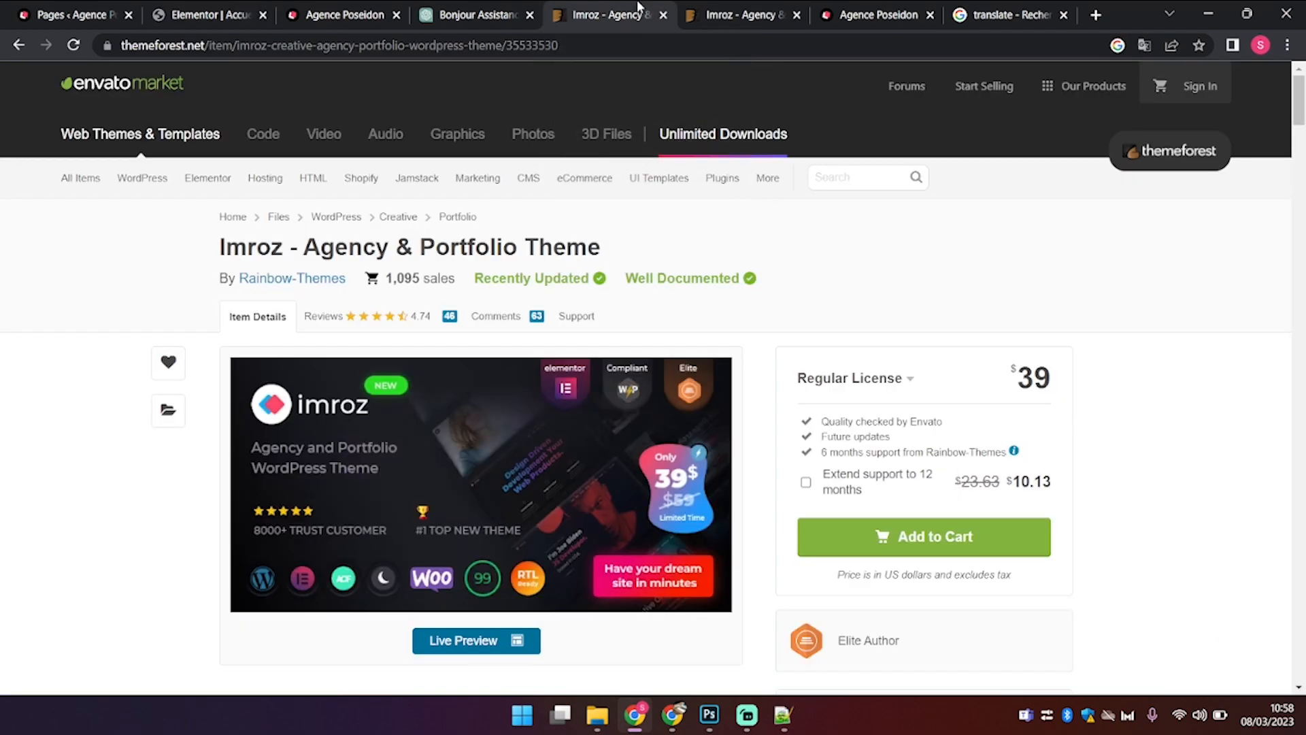
click(769, 10)
Step: Ask ChatGPT for a 13-word business strategy presentation and select its reply sentence
click(504, 9)
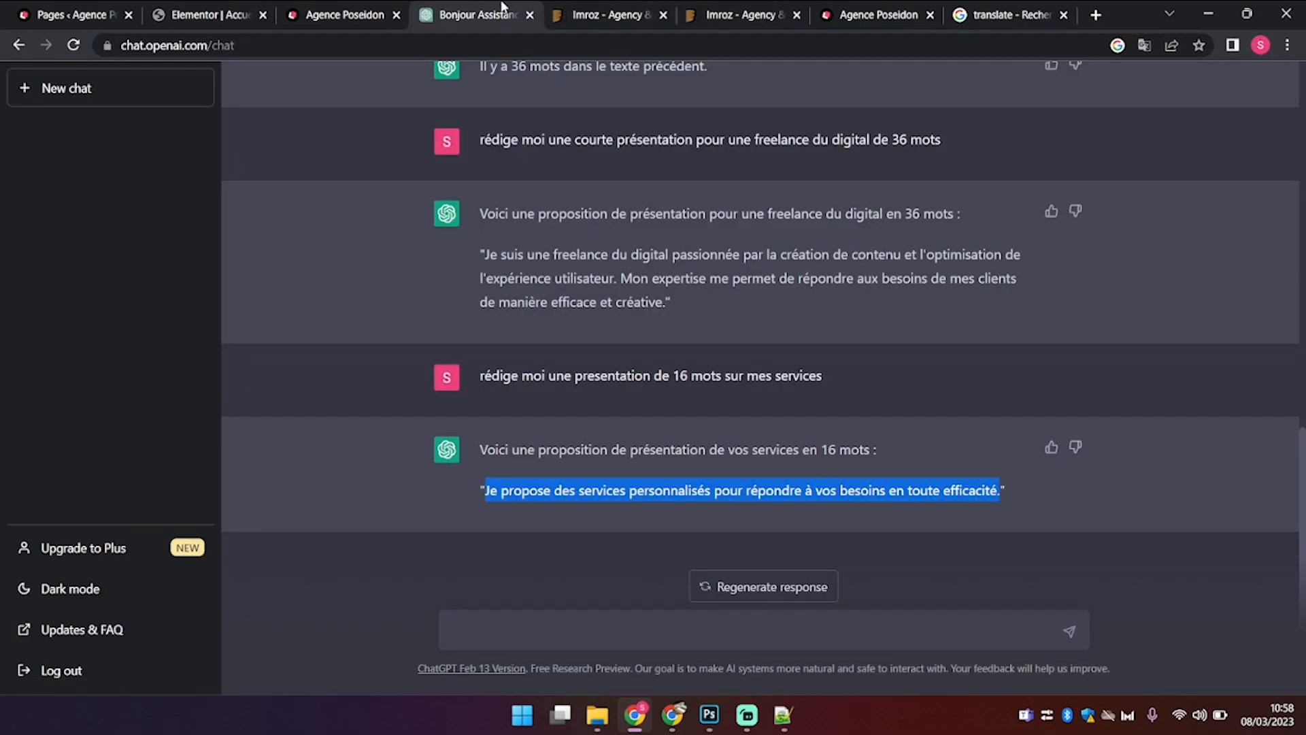
click(544, 646)
text(réedi)
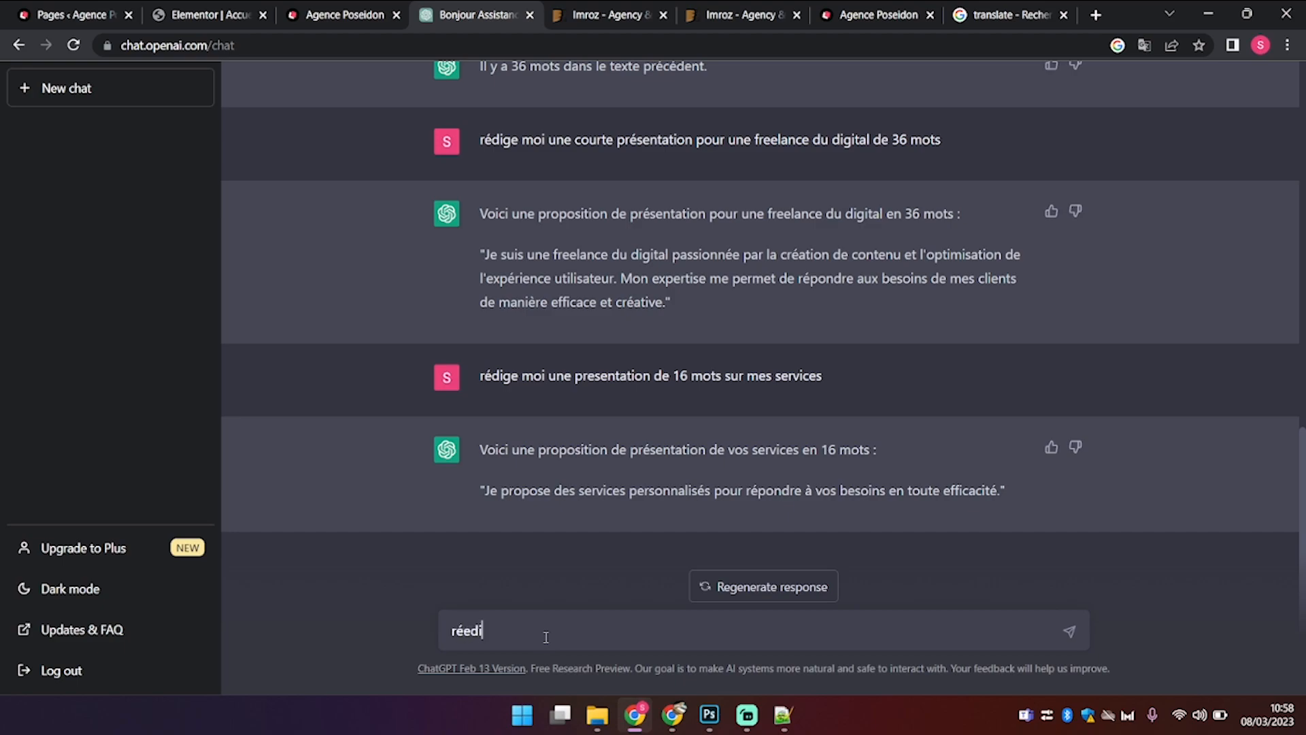
key(BackSpace)
key(BackSpace)
key(BackSpace)
key(BackSpace)
text(ige mo)
text(i 1)
text(une prs)
text(entation de)
text( 13 mots sur l)
text(a stratégie  busi)
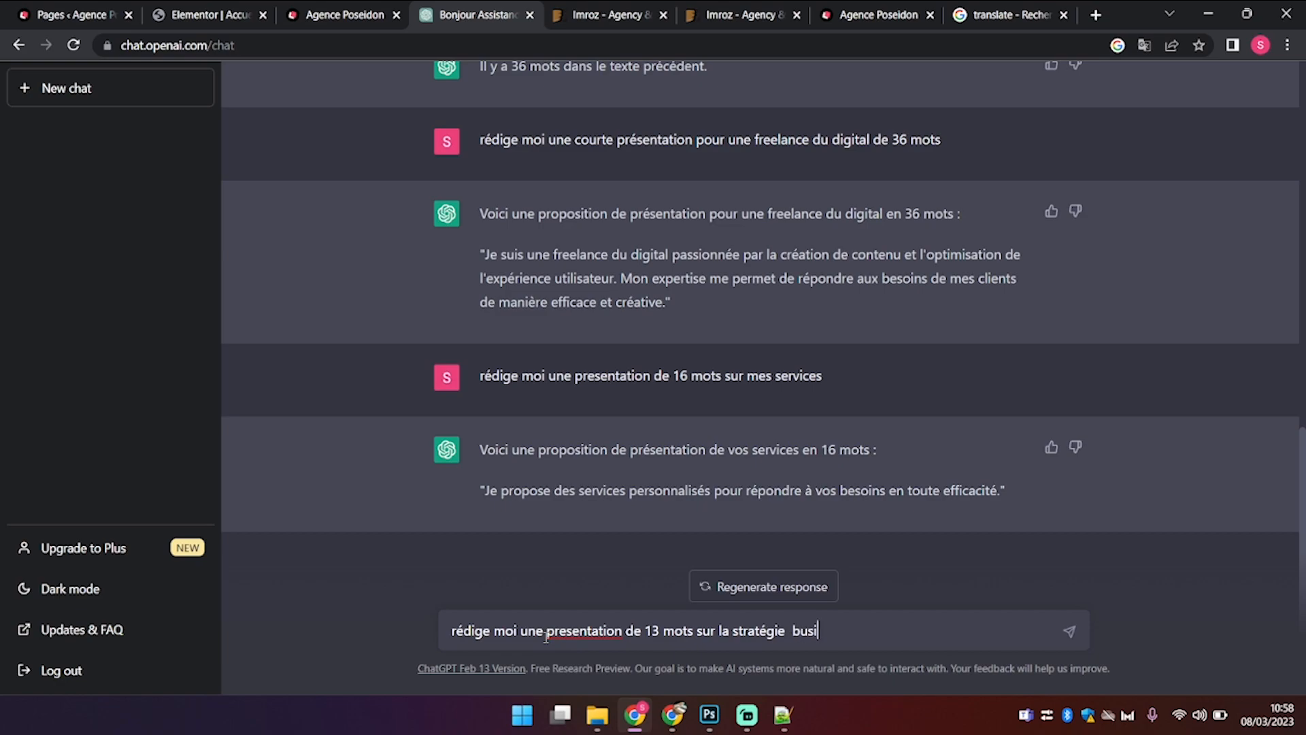
text(ness)
key(Return)
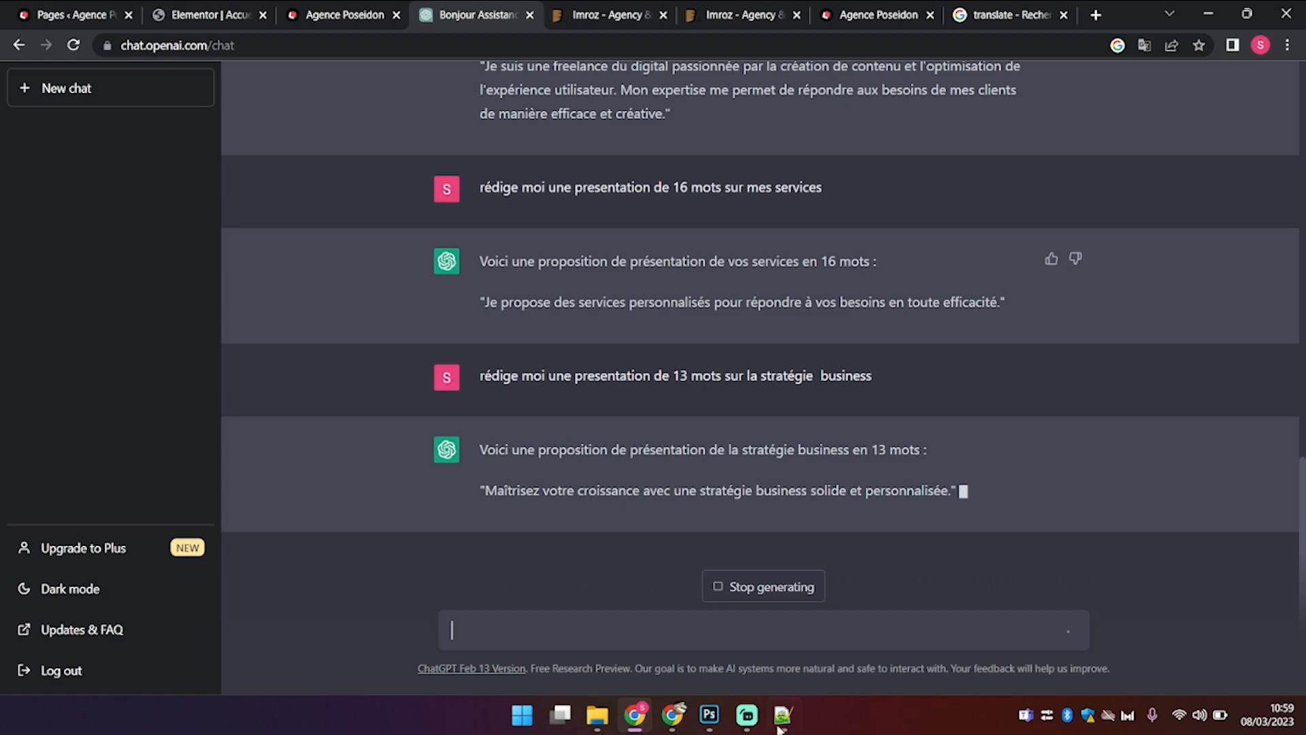
drag(952, 491, 490, 499)
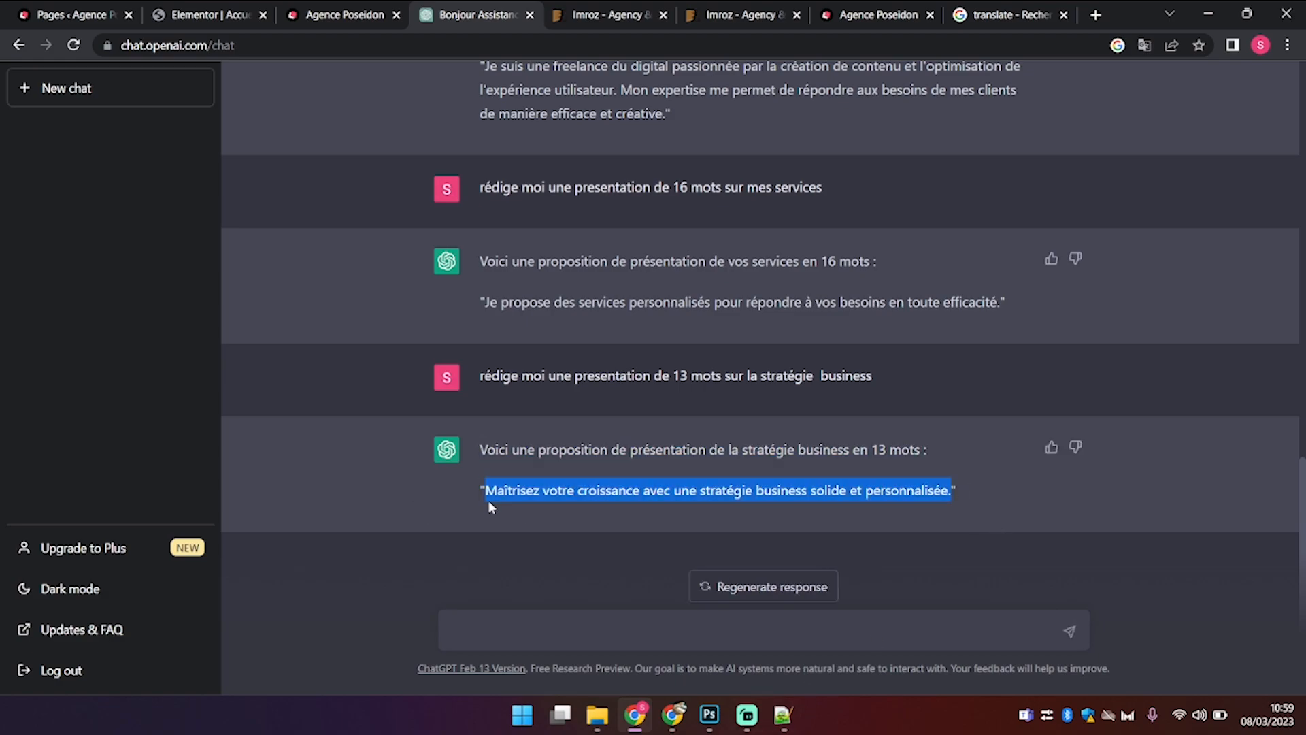
Step: Paste the French business strategy description and retitle the first card 'Stratégie Business'
click(231, 7)
key(ctrl+v)
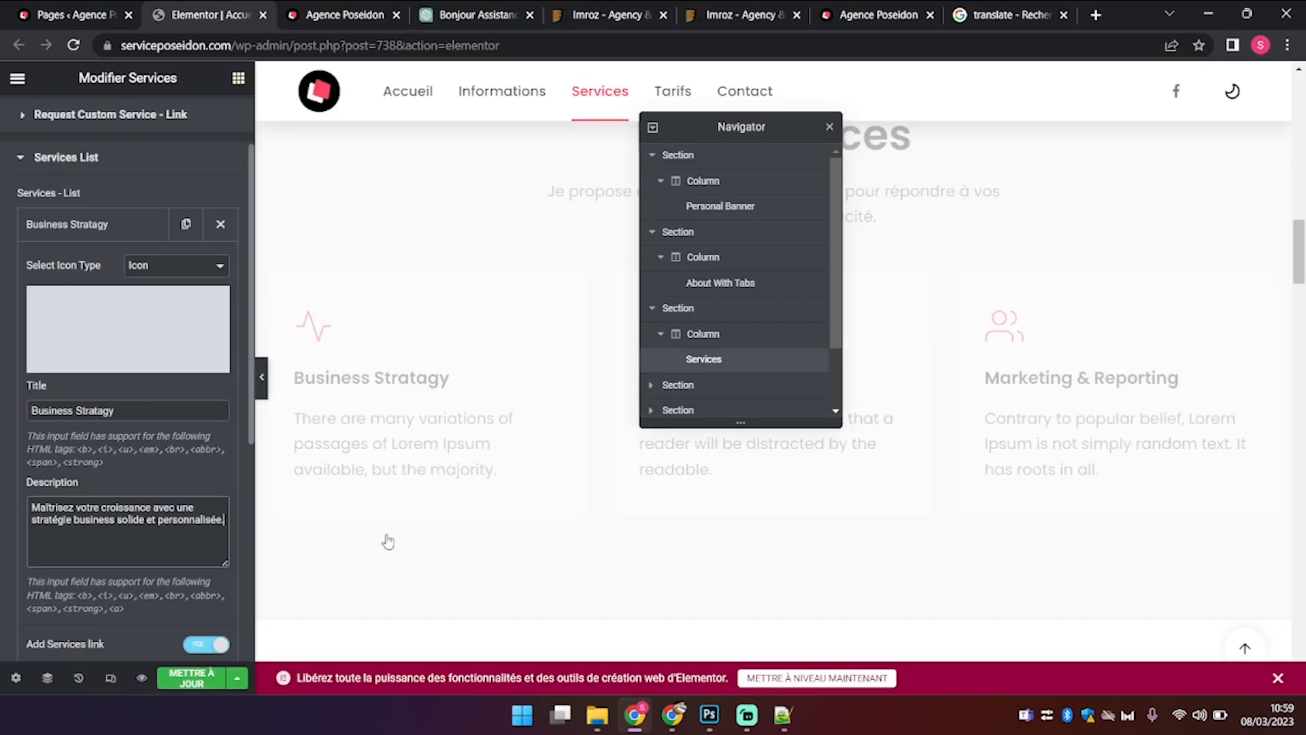
triple_click(155, 406)
text(Stratgi)
key(BackSpace)
key(BackSpace)
text(égie Business)
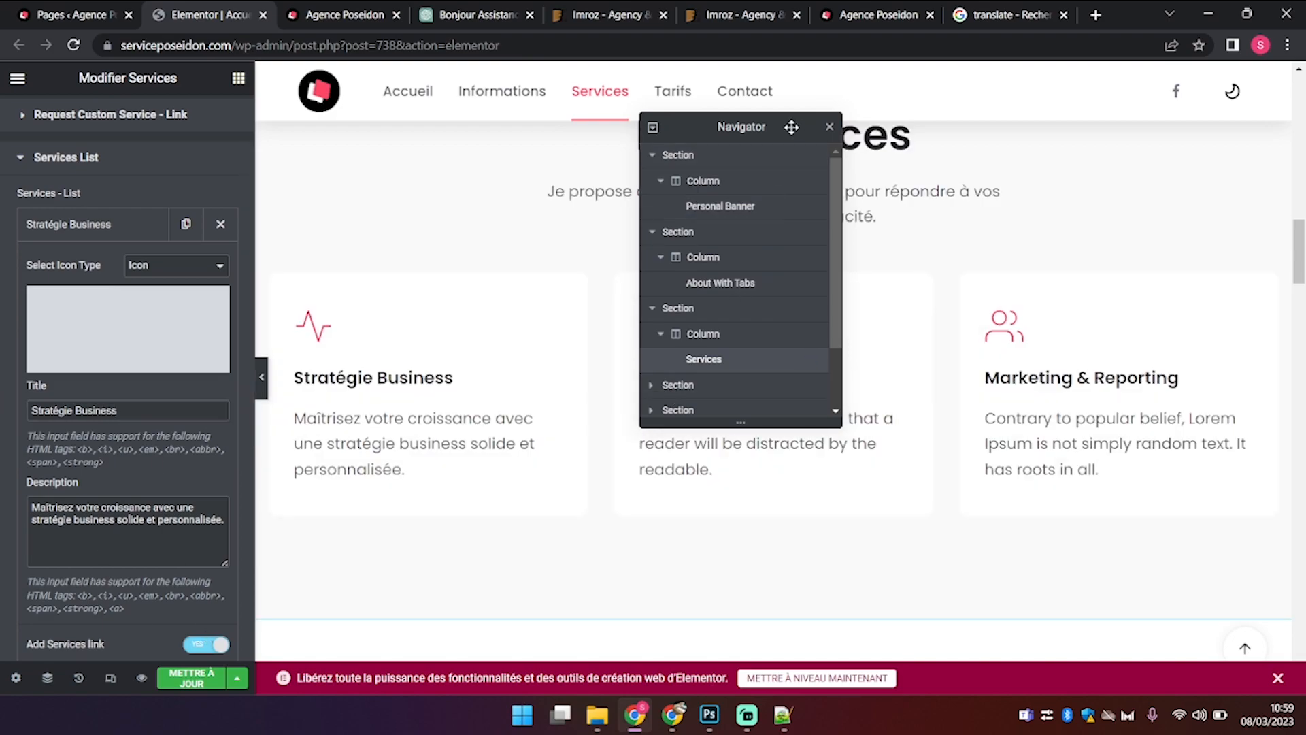
drag(791, 127, 1293, 129)
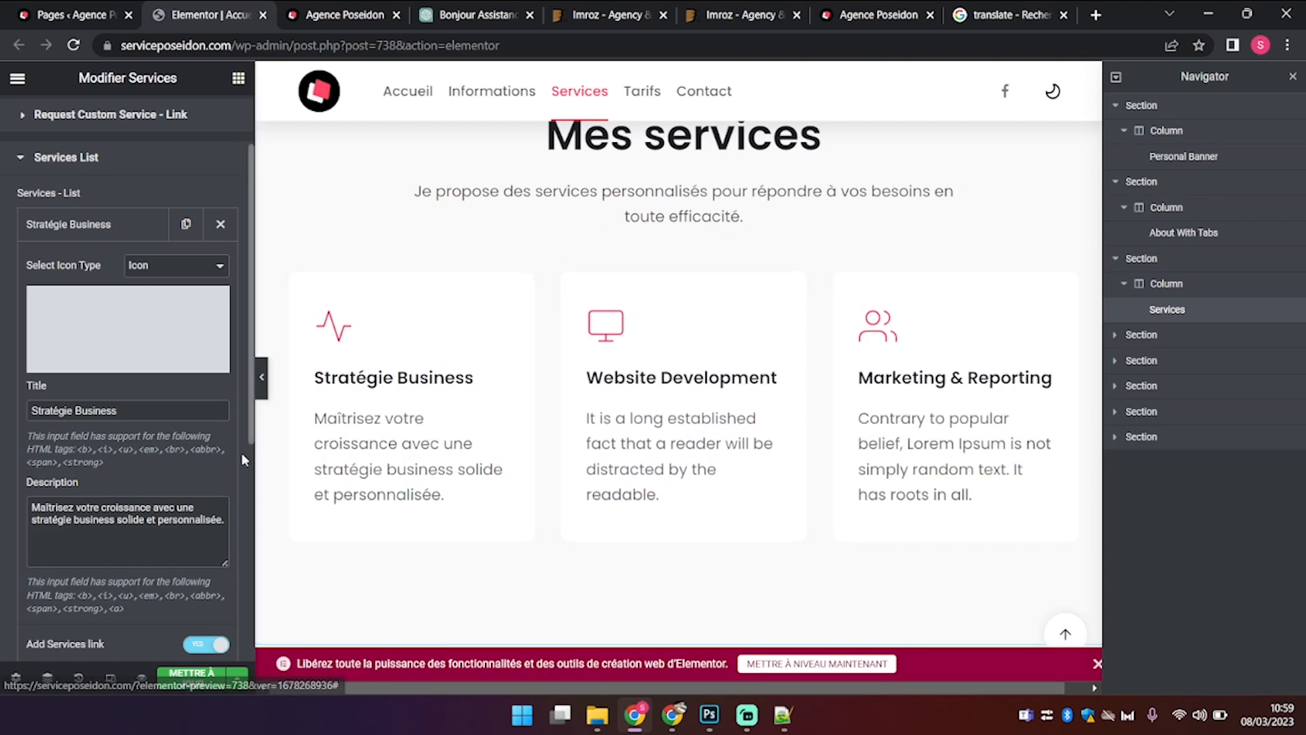
Step: Retitle the Website Development card 'Site internet'
click(107, 229)
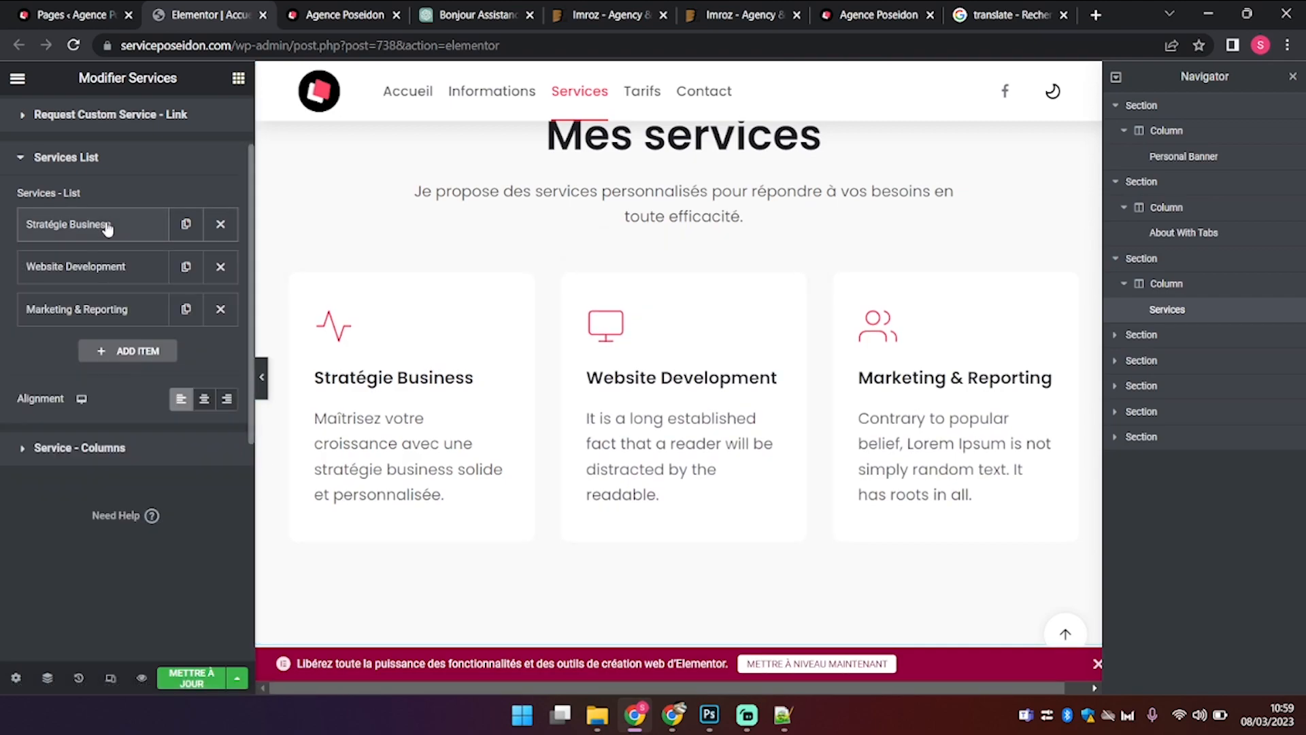
click(109, 266)
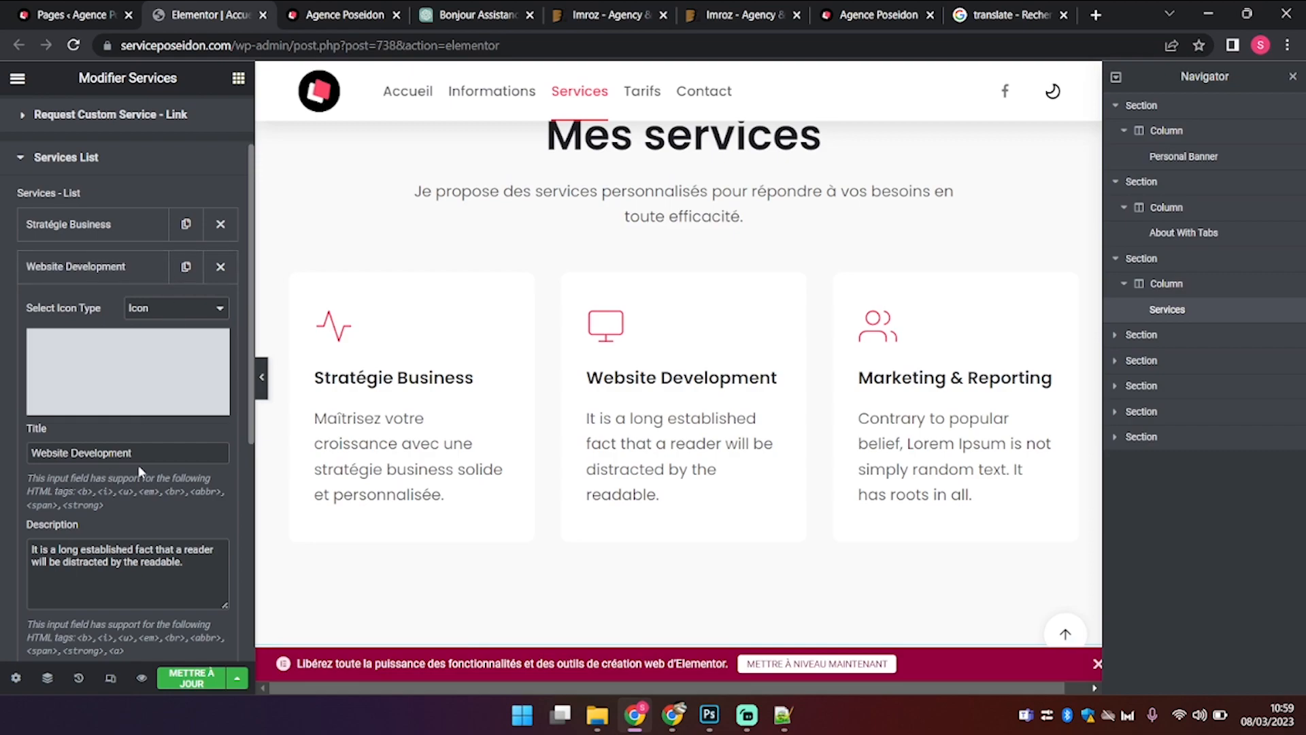
drag(152, 452, 3, 447)
text(S)
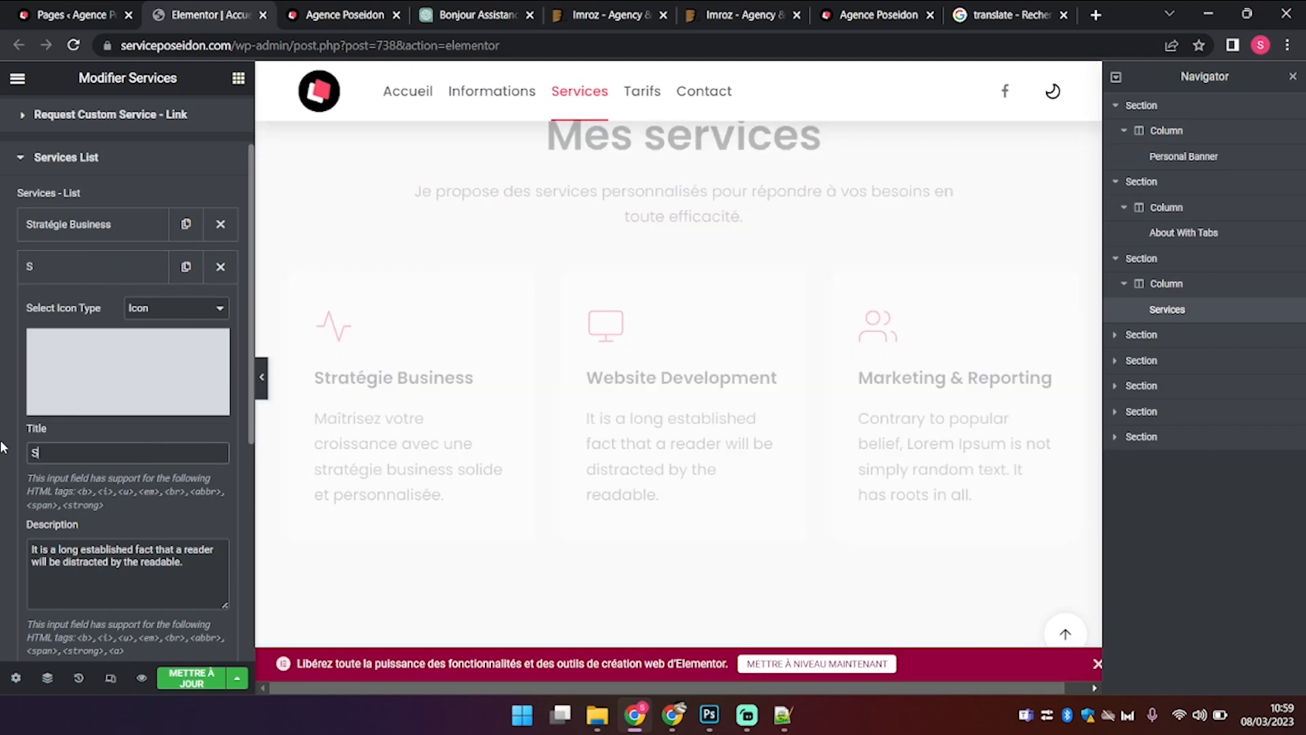
text(ite internet)
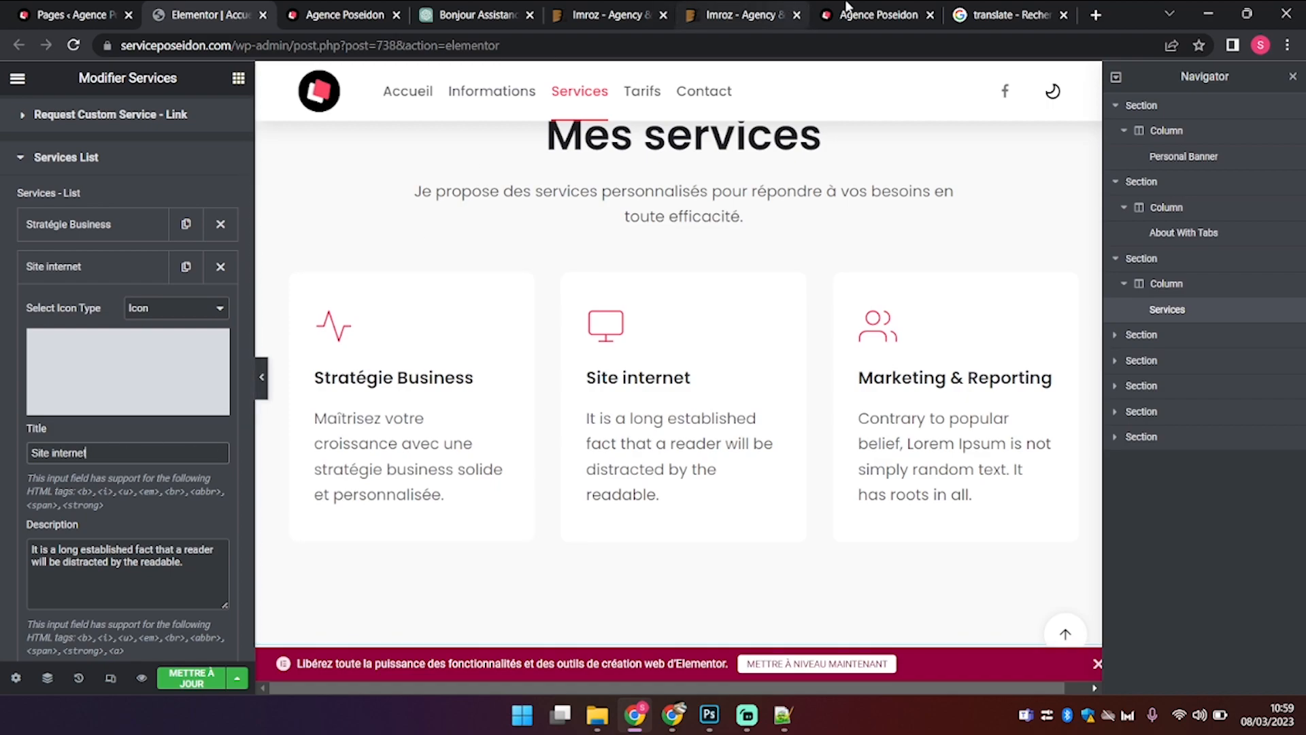
click(443, 9)
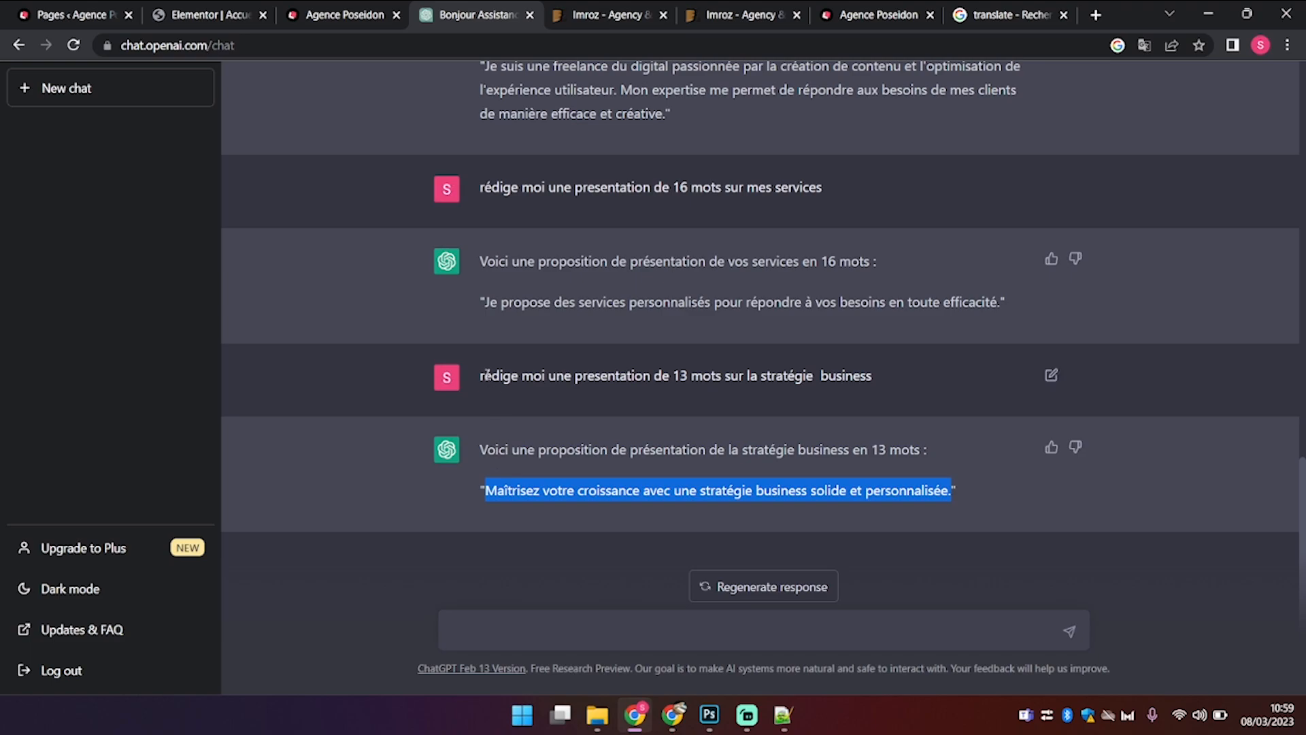
Step: Reuse the prompt to request a 13-word website creation service presentation and select the reply
drag(484, 375, 975, 410)
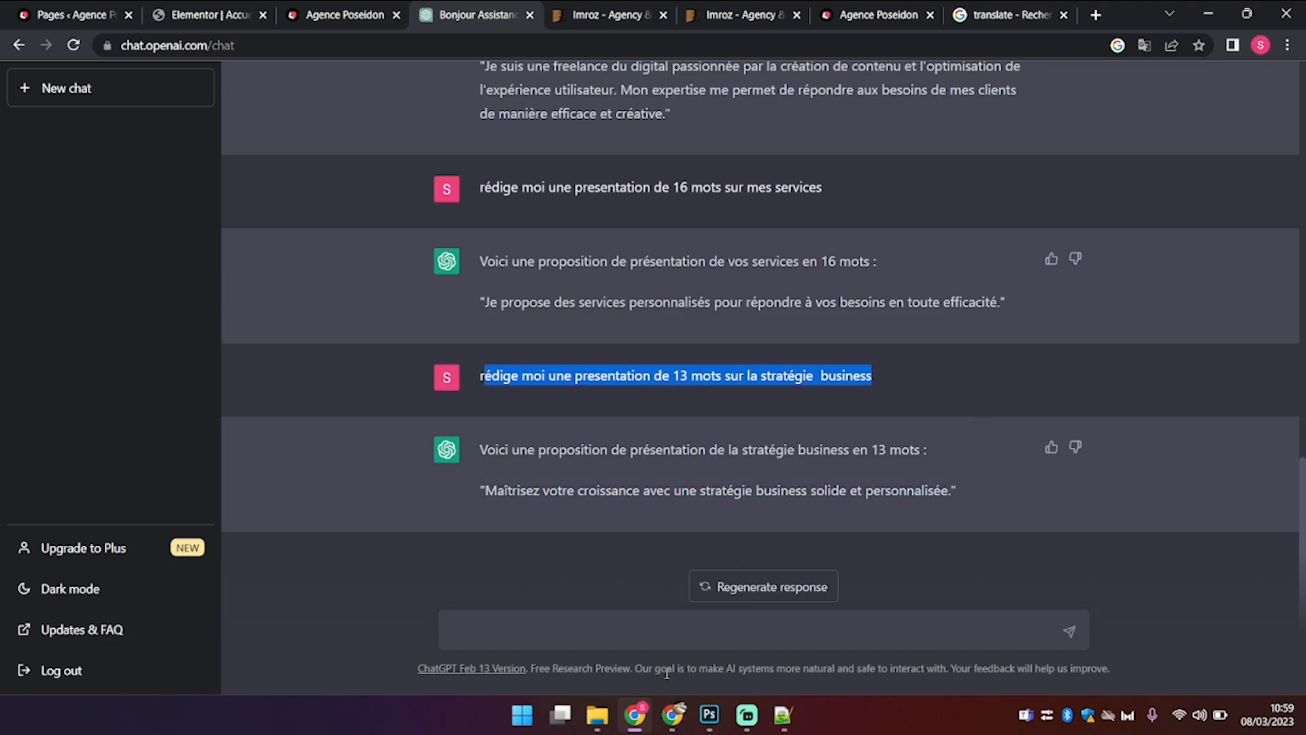
click(661, 642)
key(ctrl+v)
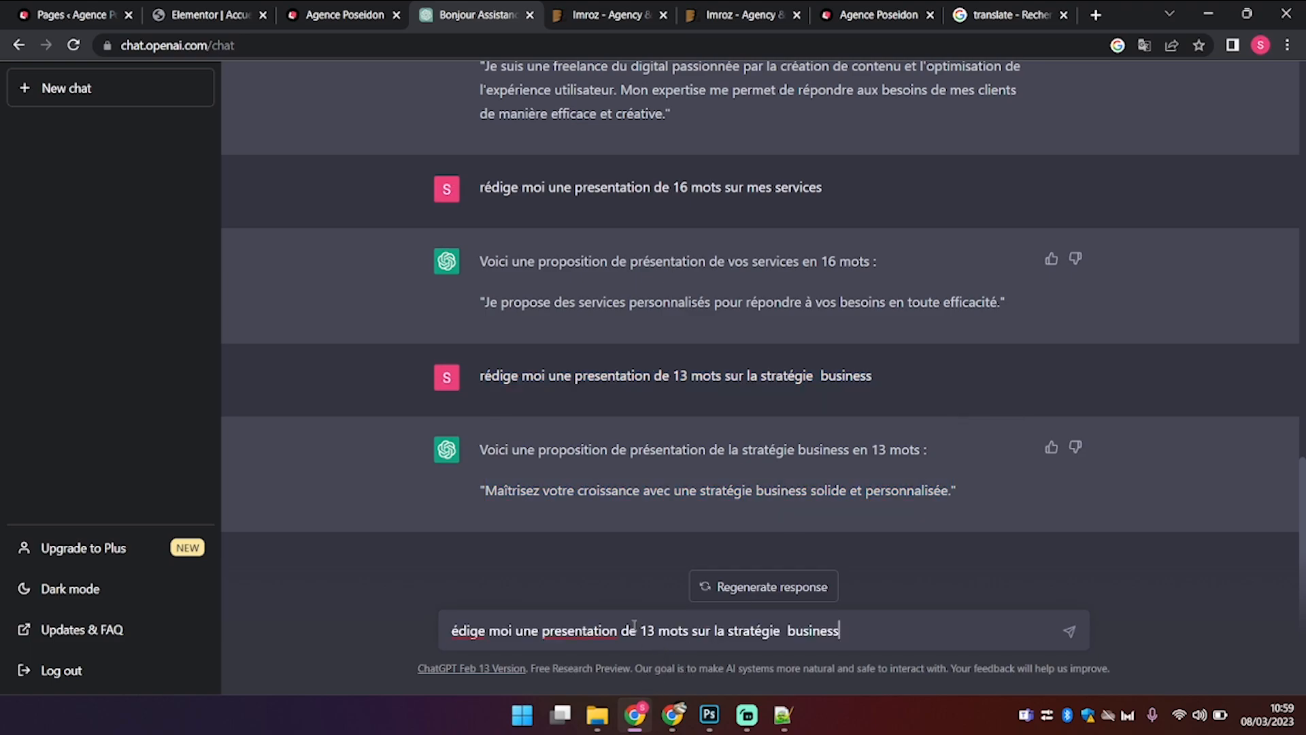
click(454, 634)
text(r)
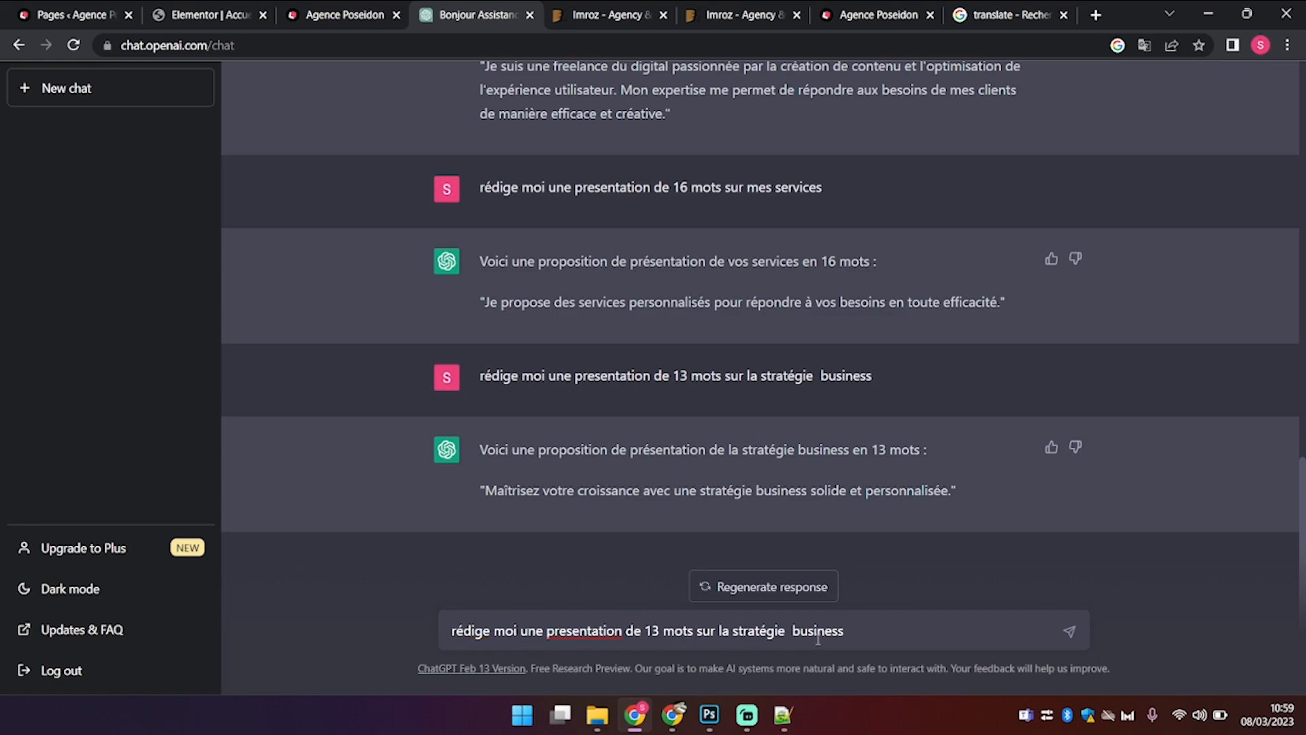
drag(862, 629, 720, 631)
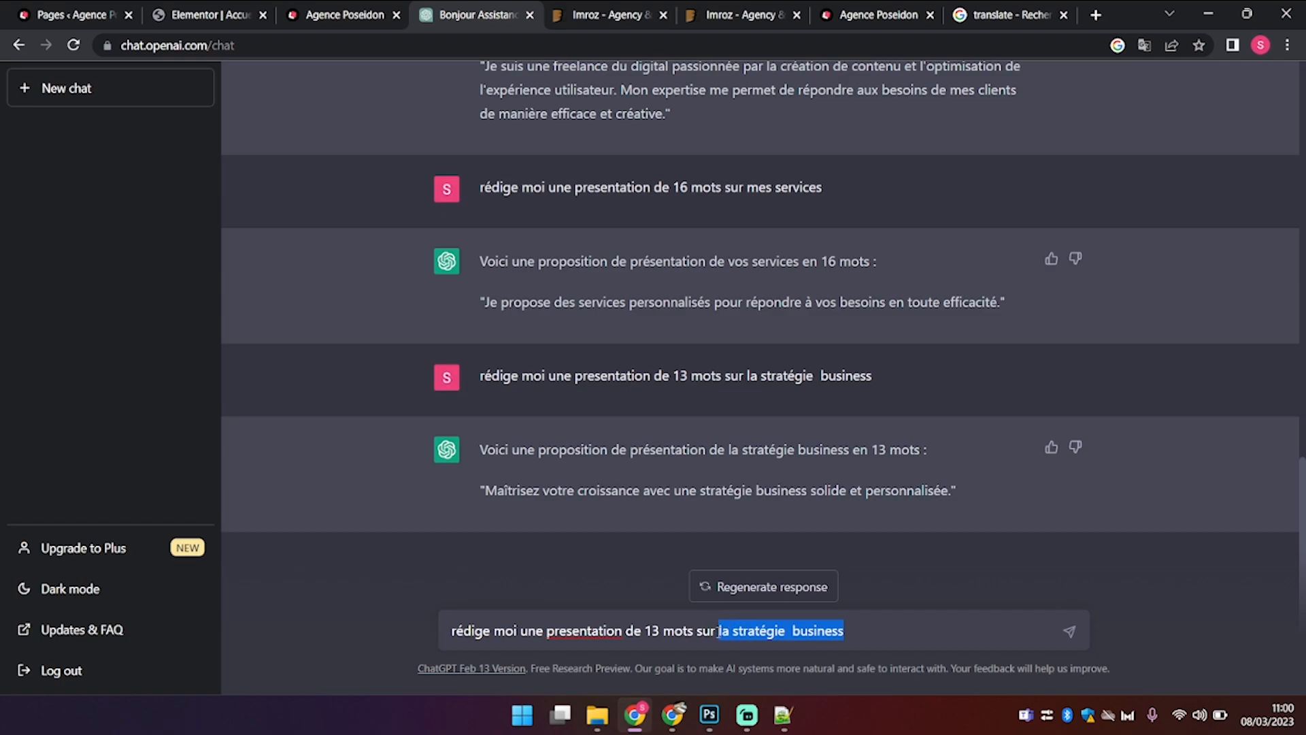
text(mon servi)
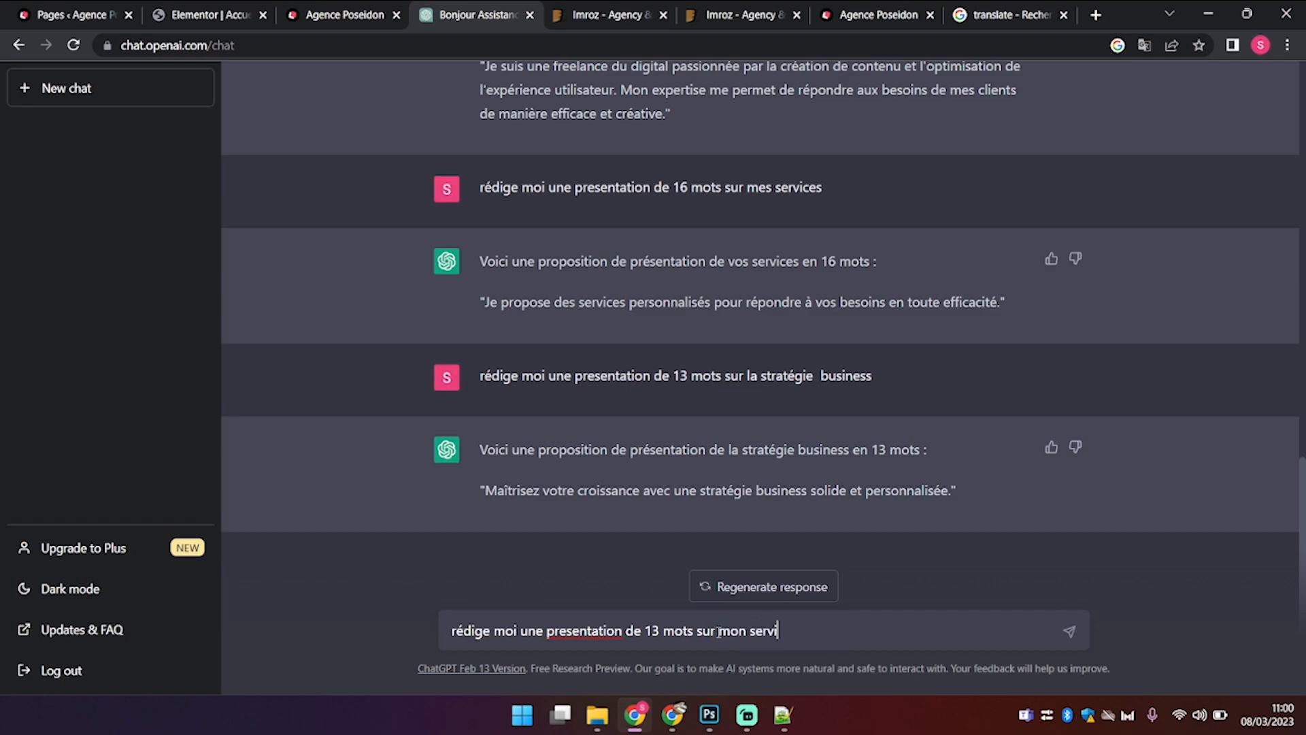
text(ce de création de site interne)
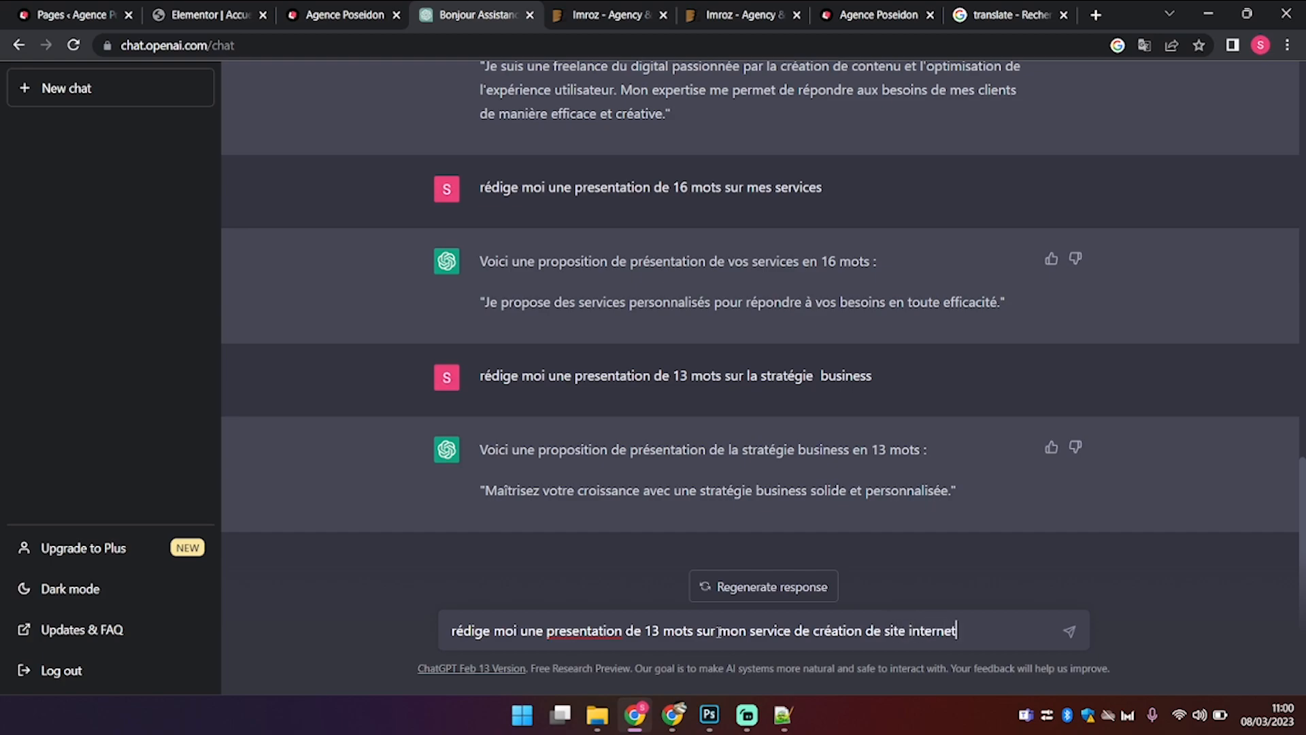
text(t)
key(Return)
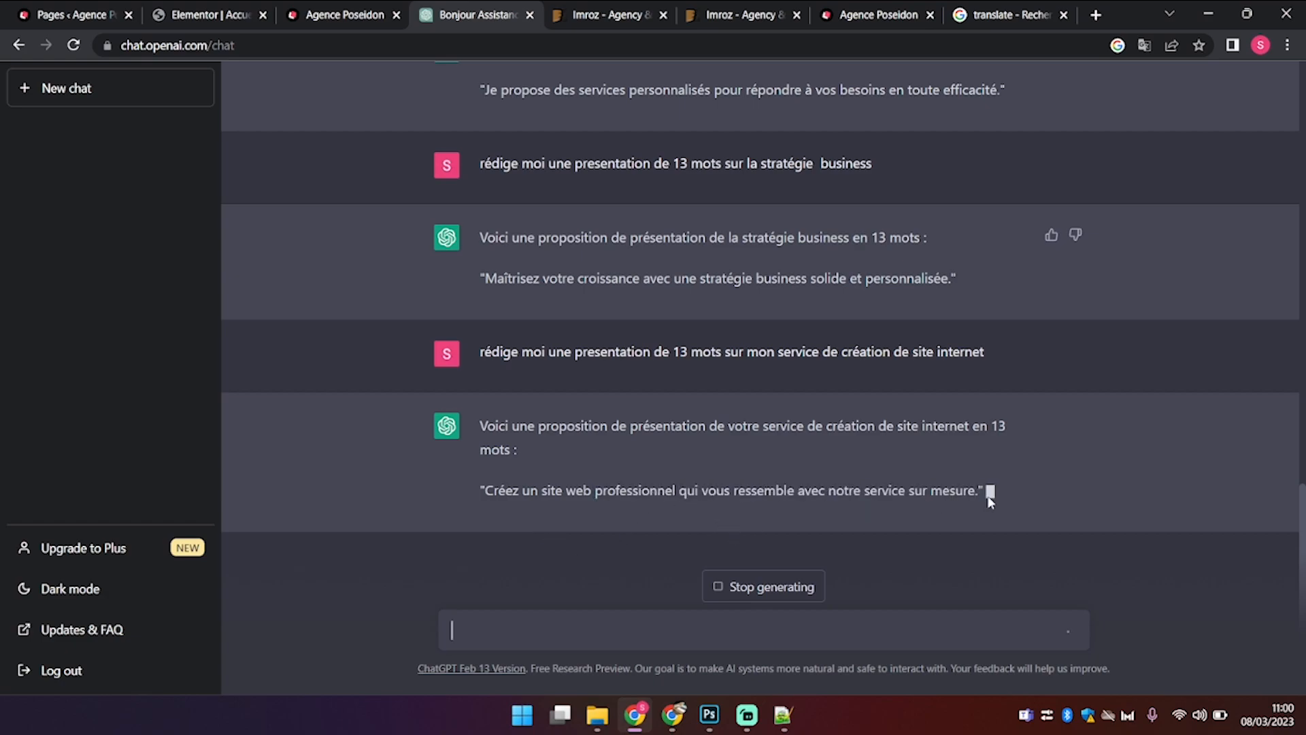
drag(978, 488, 489, 494)
key(ctrl+c)
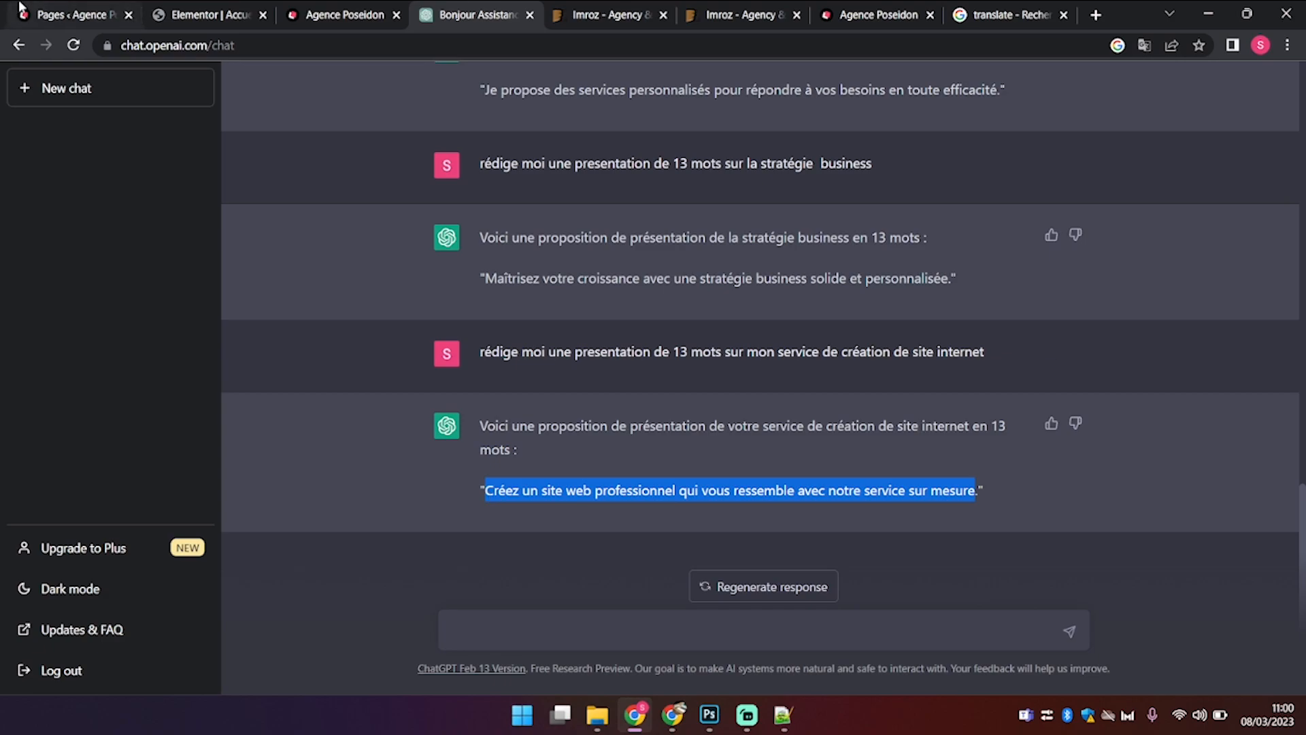
Step: Set the Site internet description to 'Créez un site web professionnel qui vous ressemble avec notre service sur mesure.'
click(45, 10)
click(213, 8)
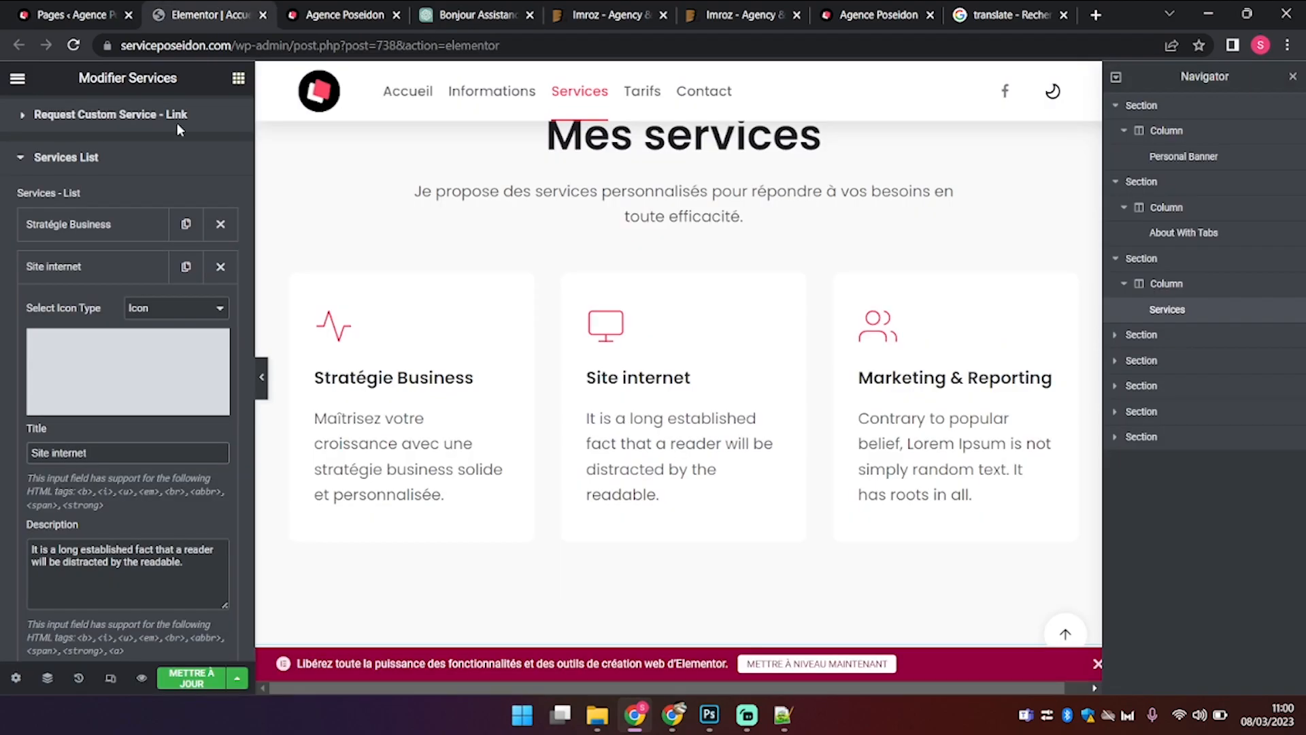
click(204, 572)
key(ctrl+a)
key(ctrl+v)
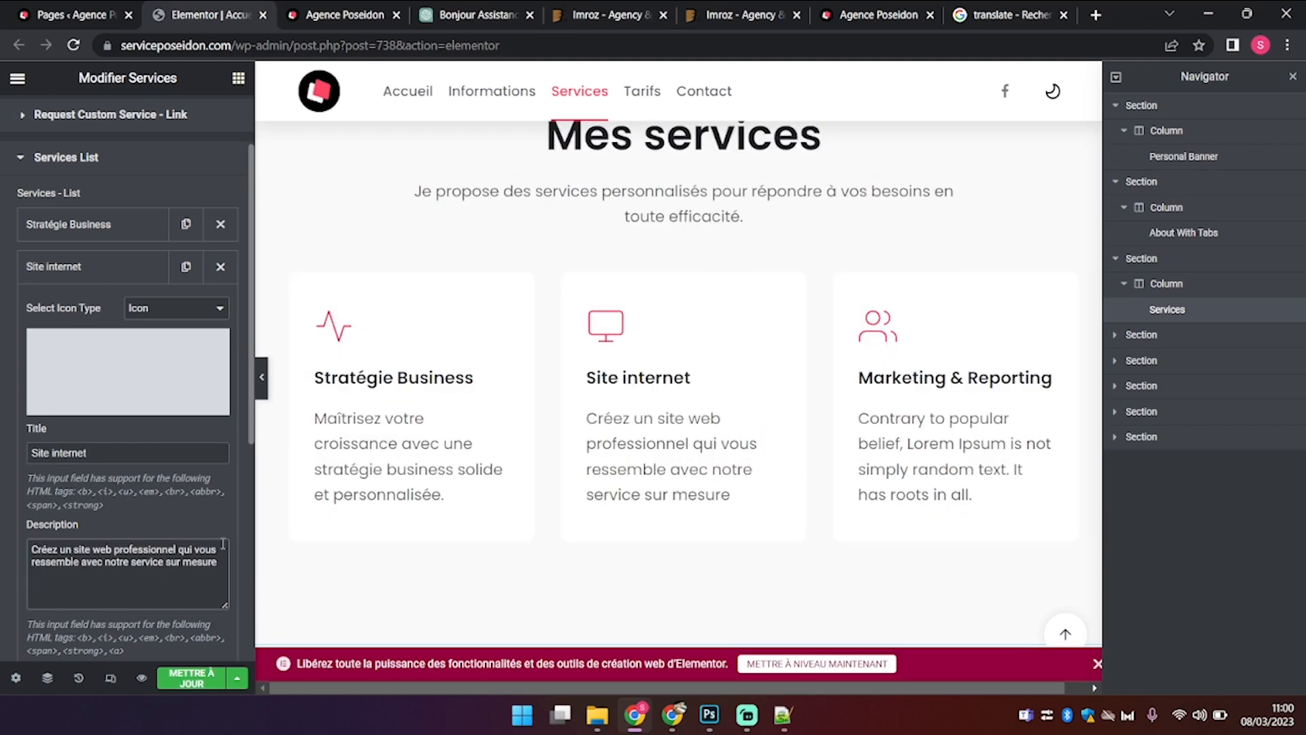
text(.)
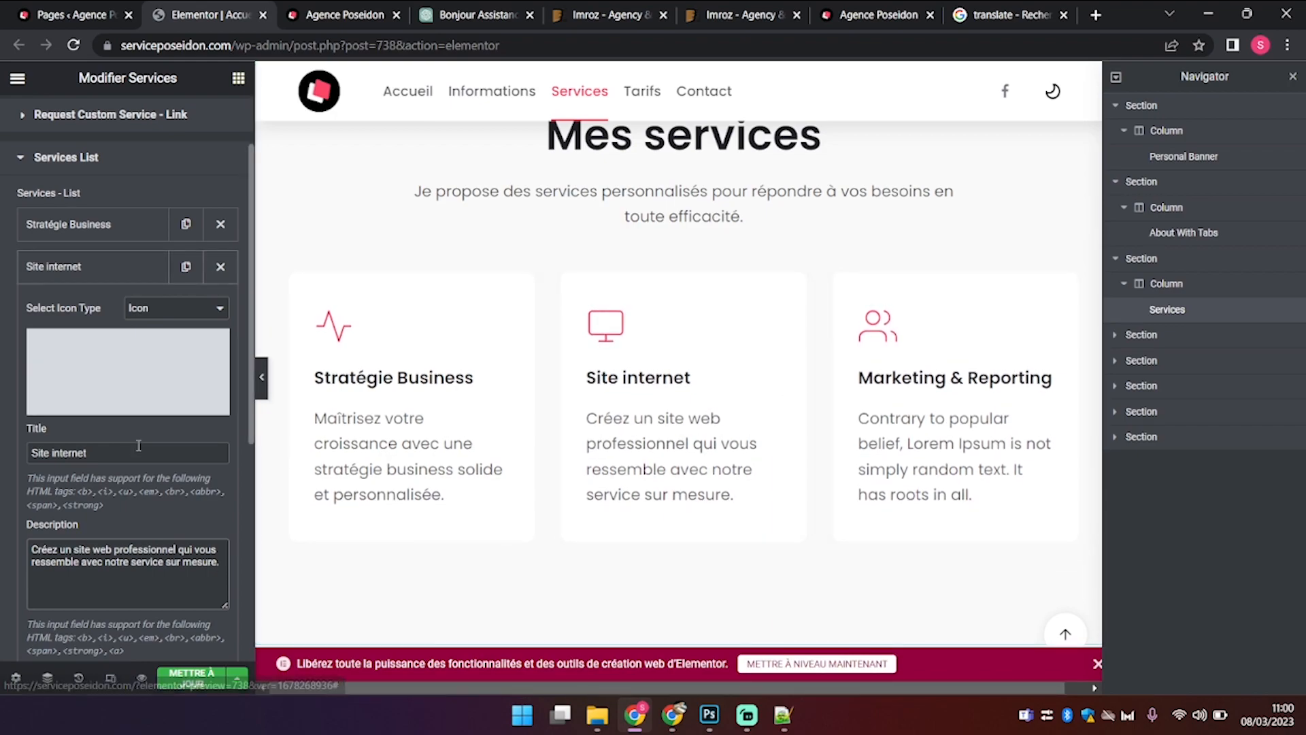
Step: Rename the Marketing & Reporting service card to 'Marketing'
click(86, 276)
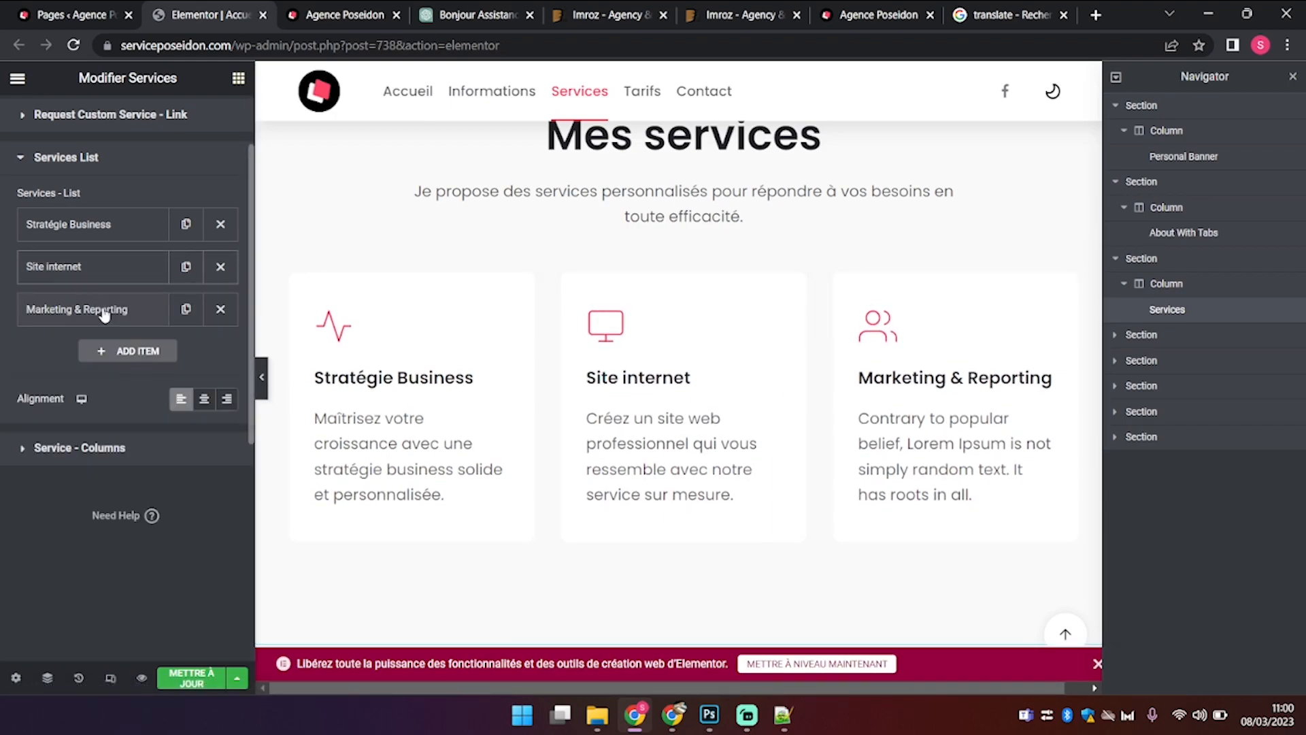
click(108, 318)
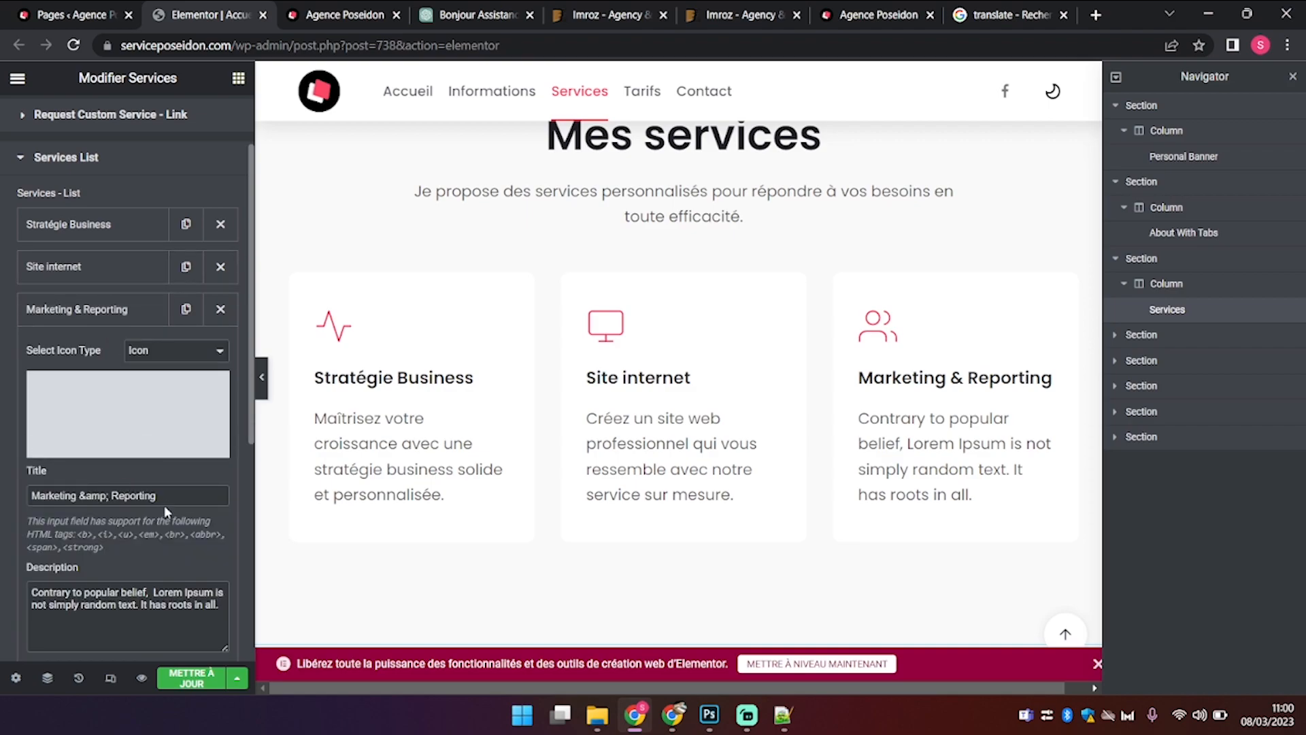
drag(176, 501, 79, 502)
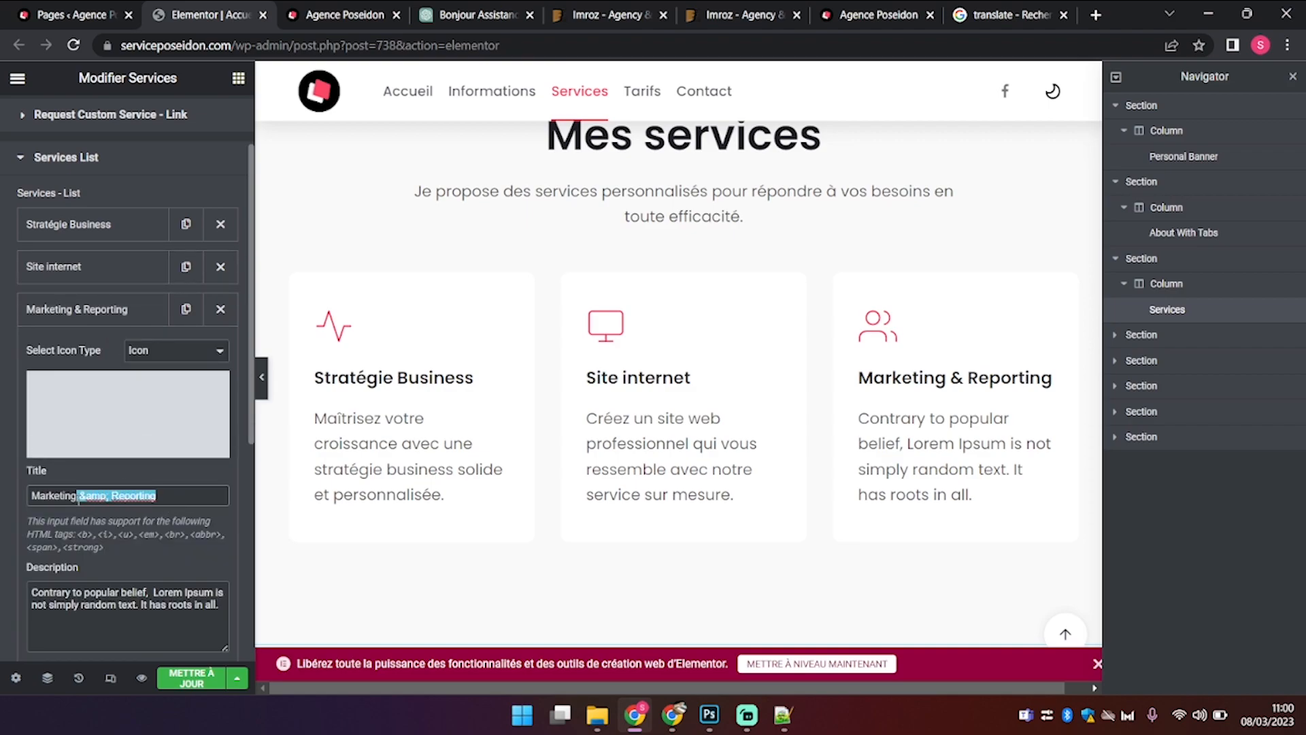
key(BackSpace)
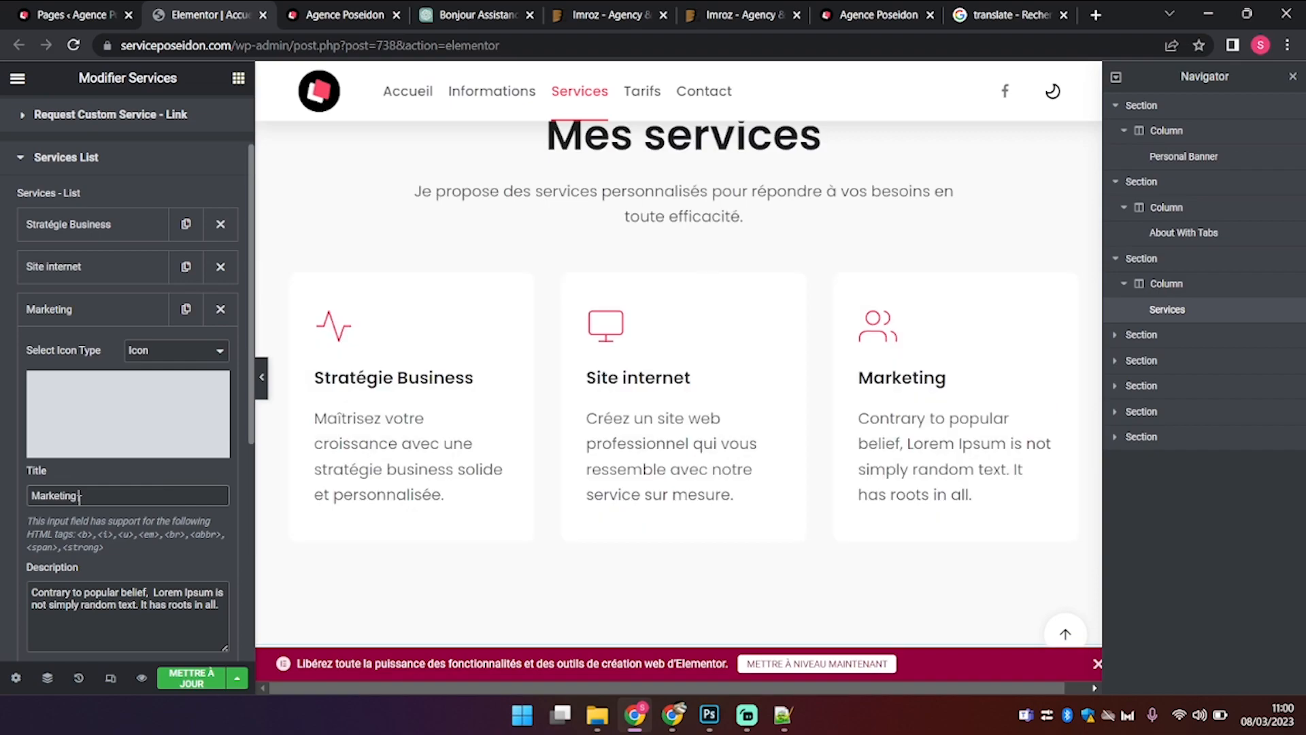
click(486, 9)
Step: Adapt the prompt to request a 13-word 'marketing digital' pitch and select ChatGPT's reply
click(583, 626)
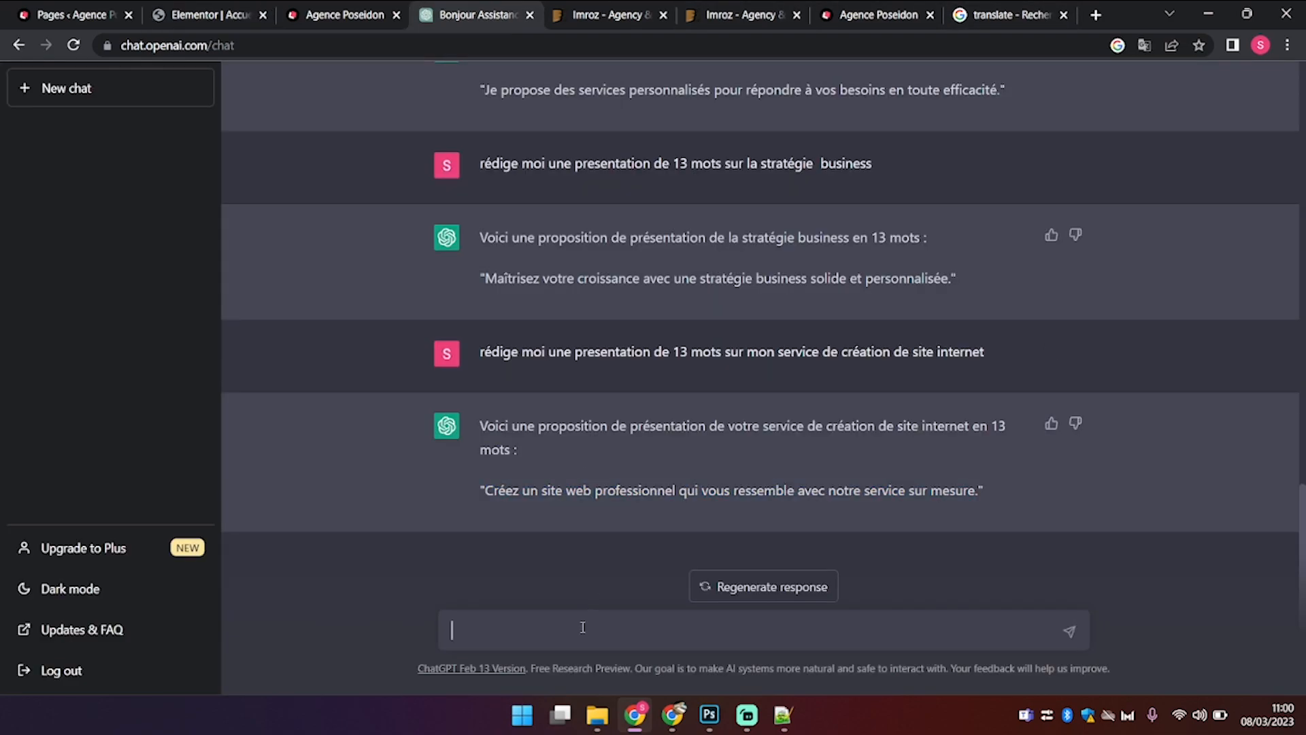
key(ctrl+v)
key(ctrl+z)
drag(481, 351, 1099, 392)
key(ctrl+c)
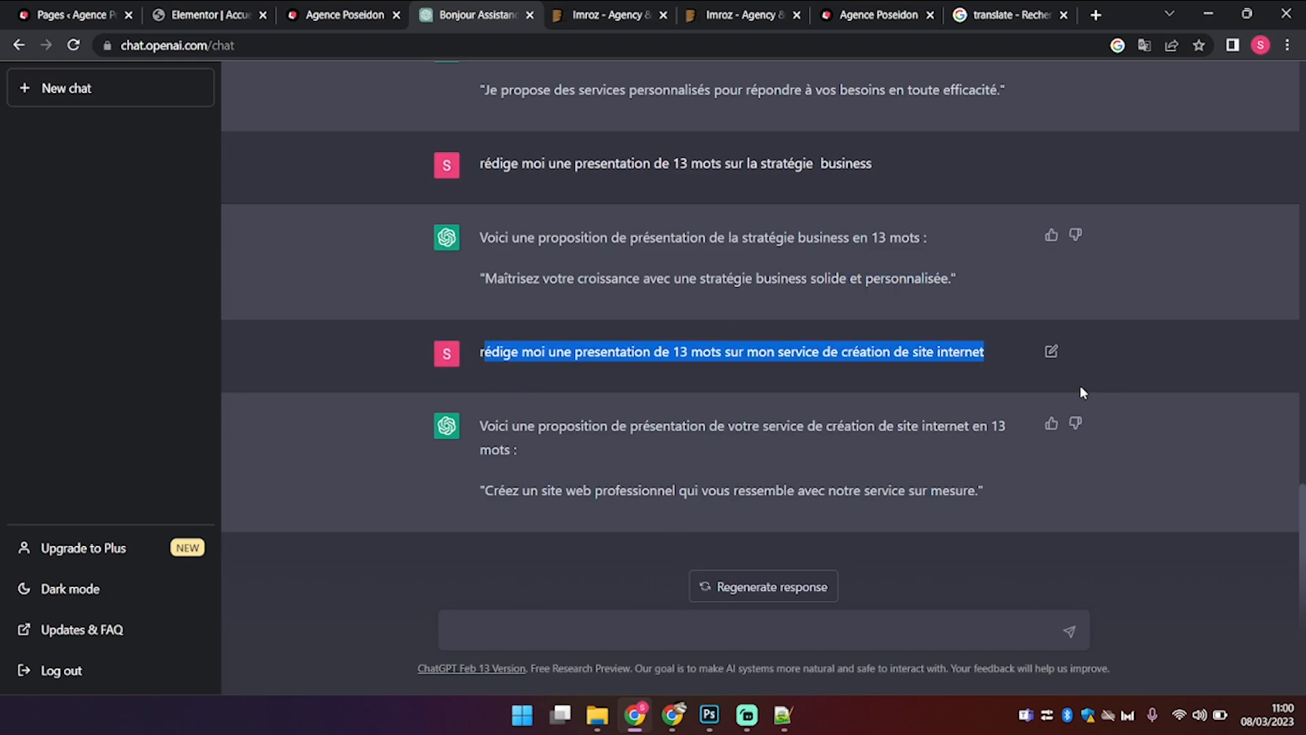
click(765, 631)
key(ctrl+v)
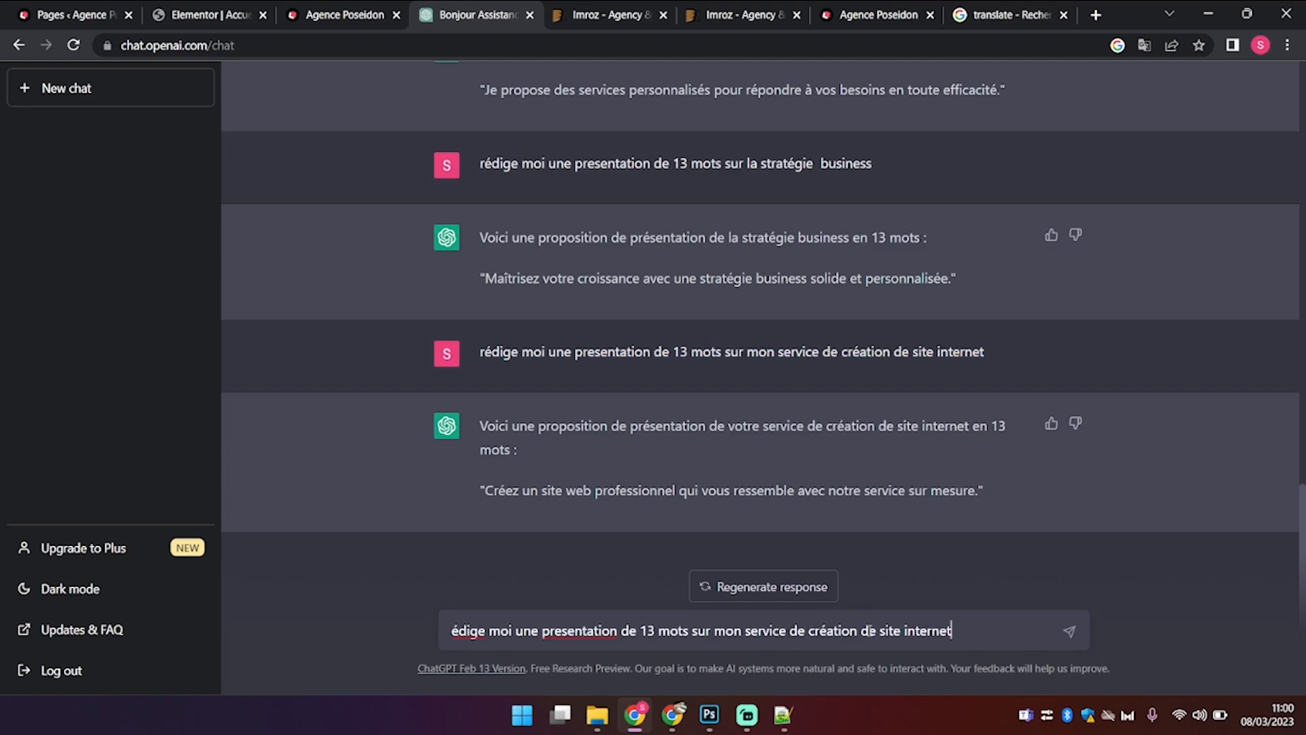
drag(812, 630, 956, 633)
key(BackSpace)
text(ma)
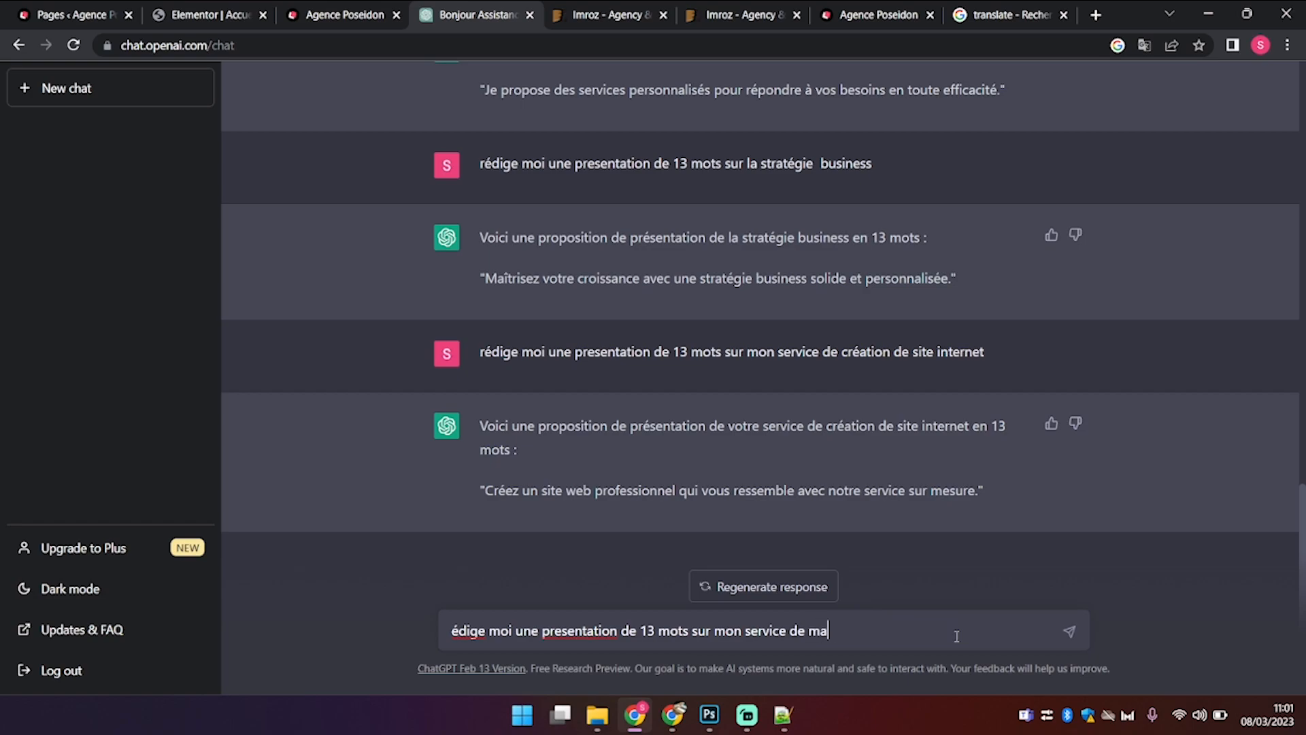
text(rketing digital)
key(Return)
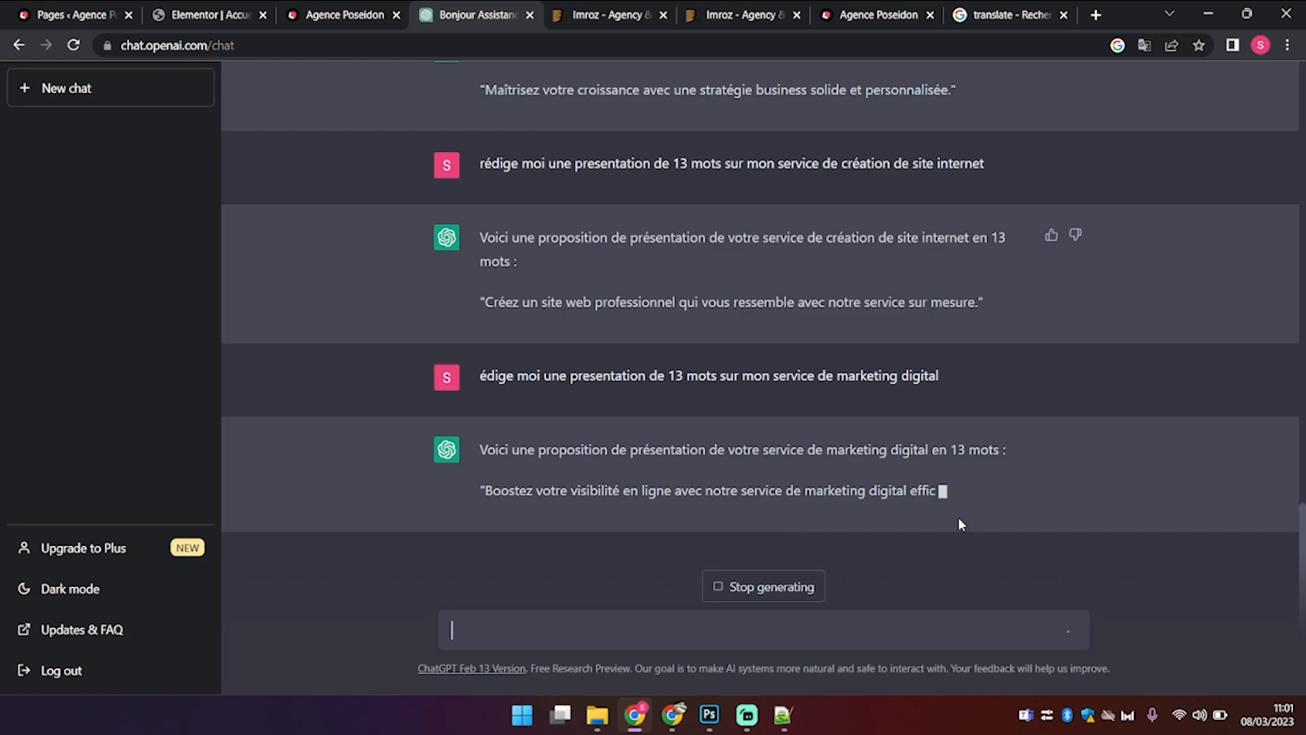
drag(961, 491, 503, 507)
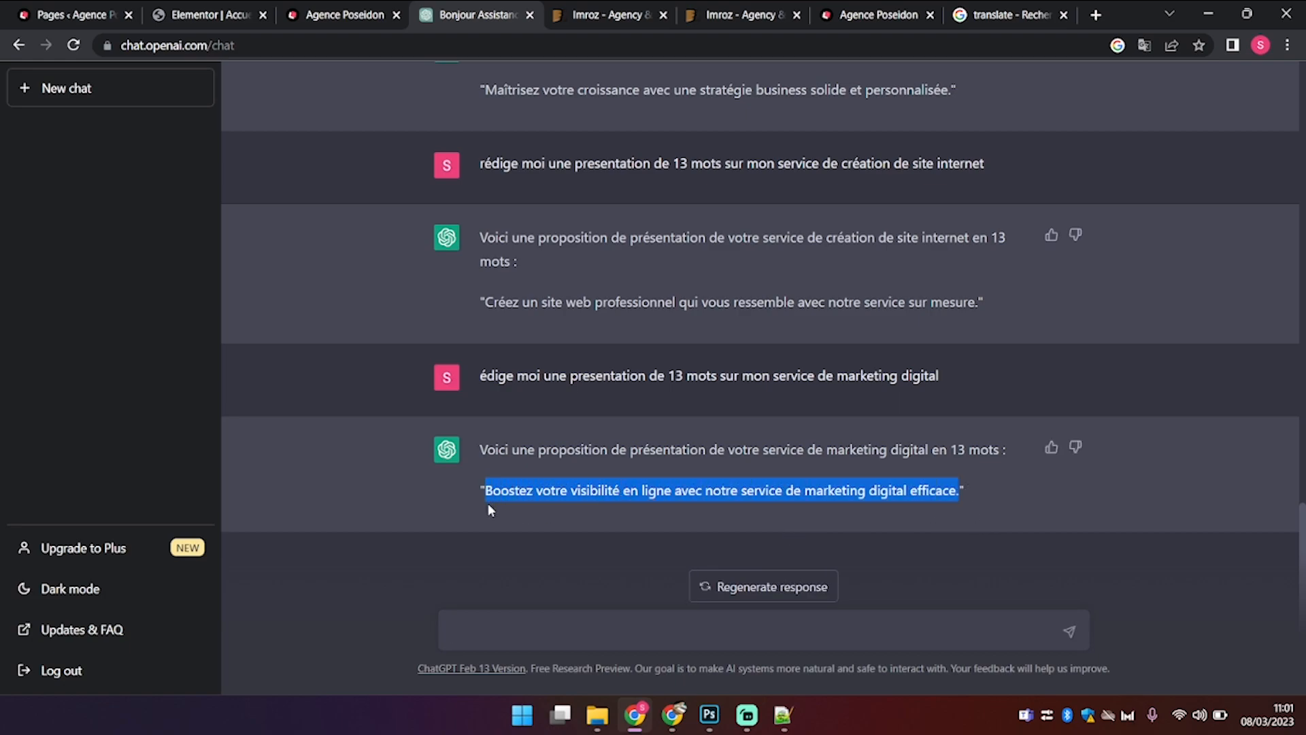
click(197, 10)
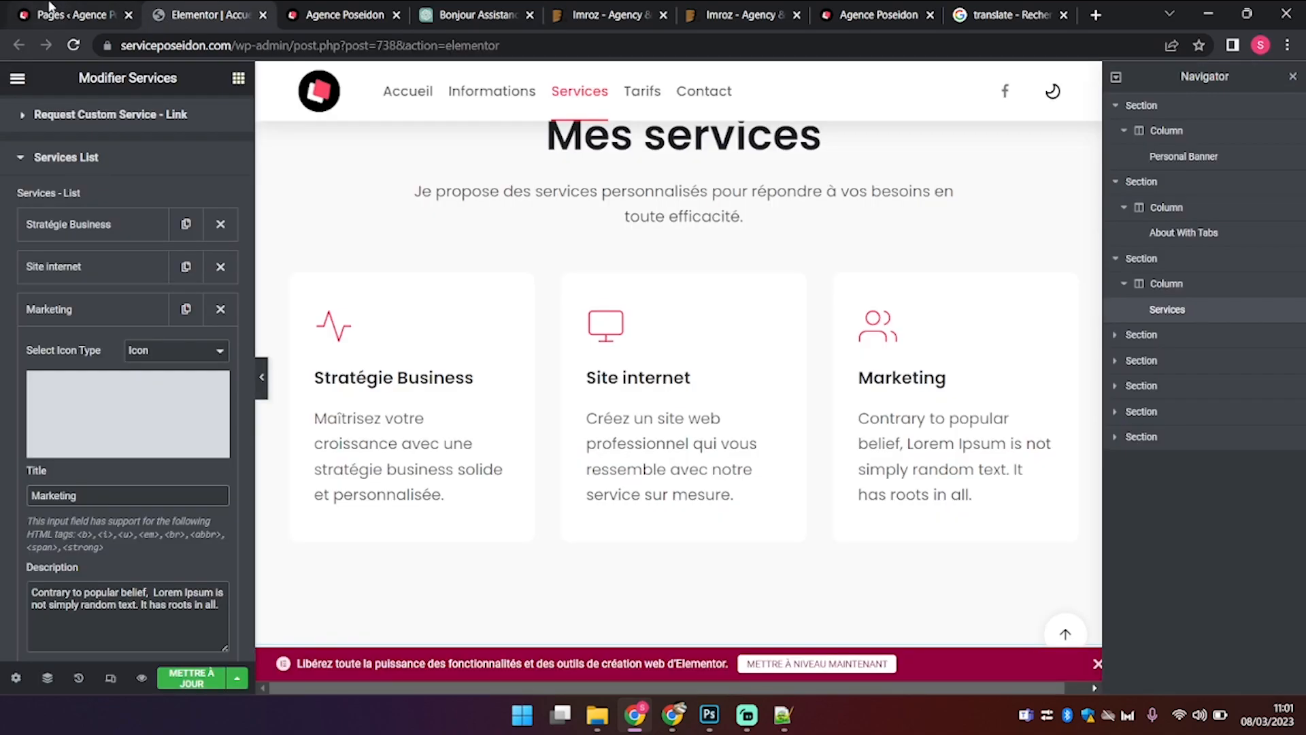
Step: Back in Elementor, paste 'Boostez votre visibilité en ligne…' over the Marketing card's placeholder description
click(49, 8)
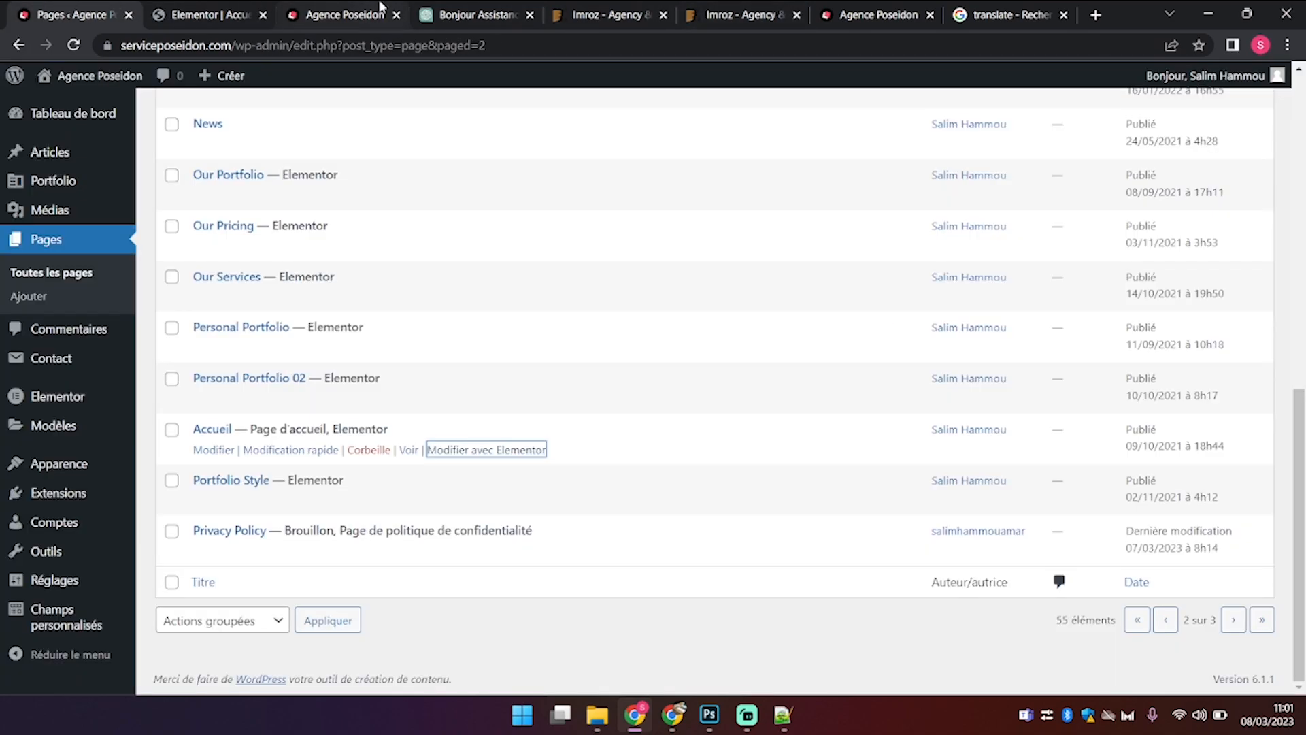
click(204, 12)
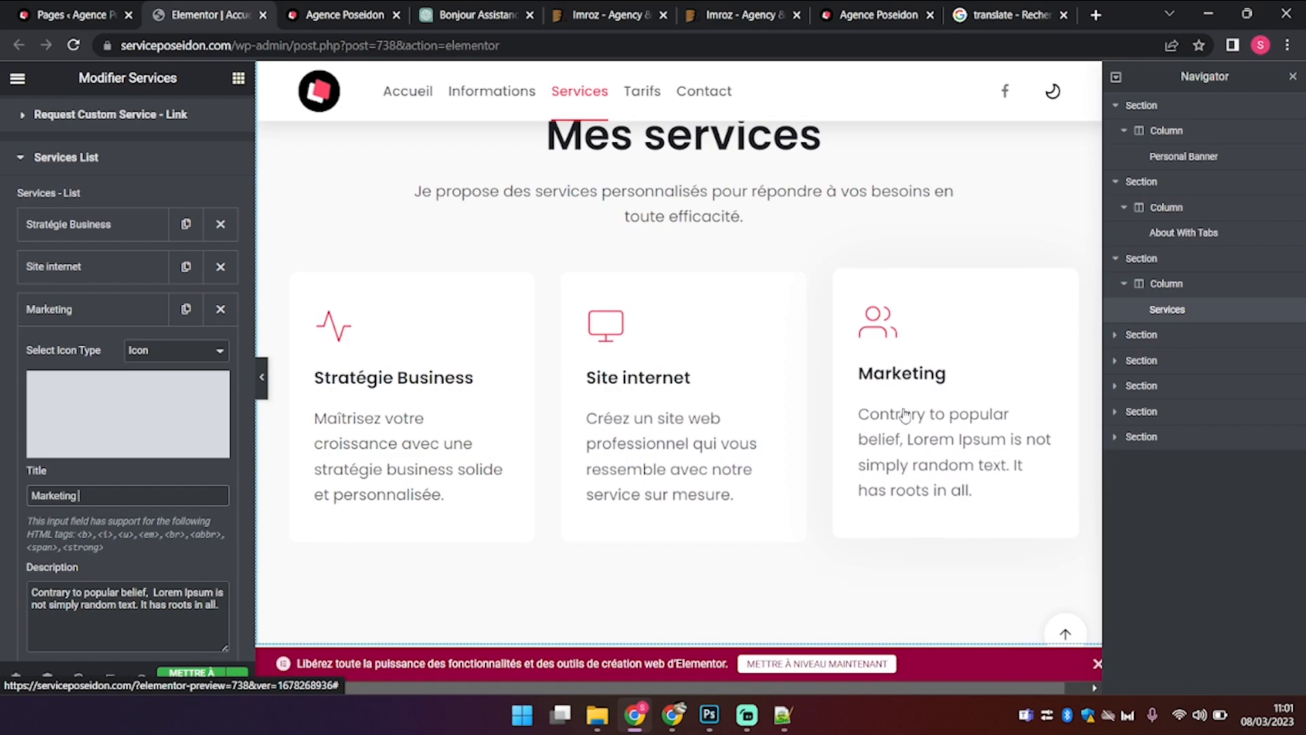
drag(219, 601, 4, 589)
text(Boostez votre visibilité en ligne avec notre service de marketing digital efficace.)
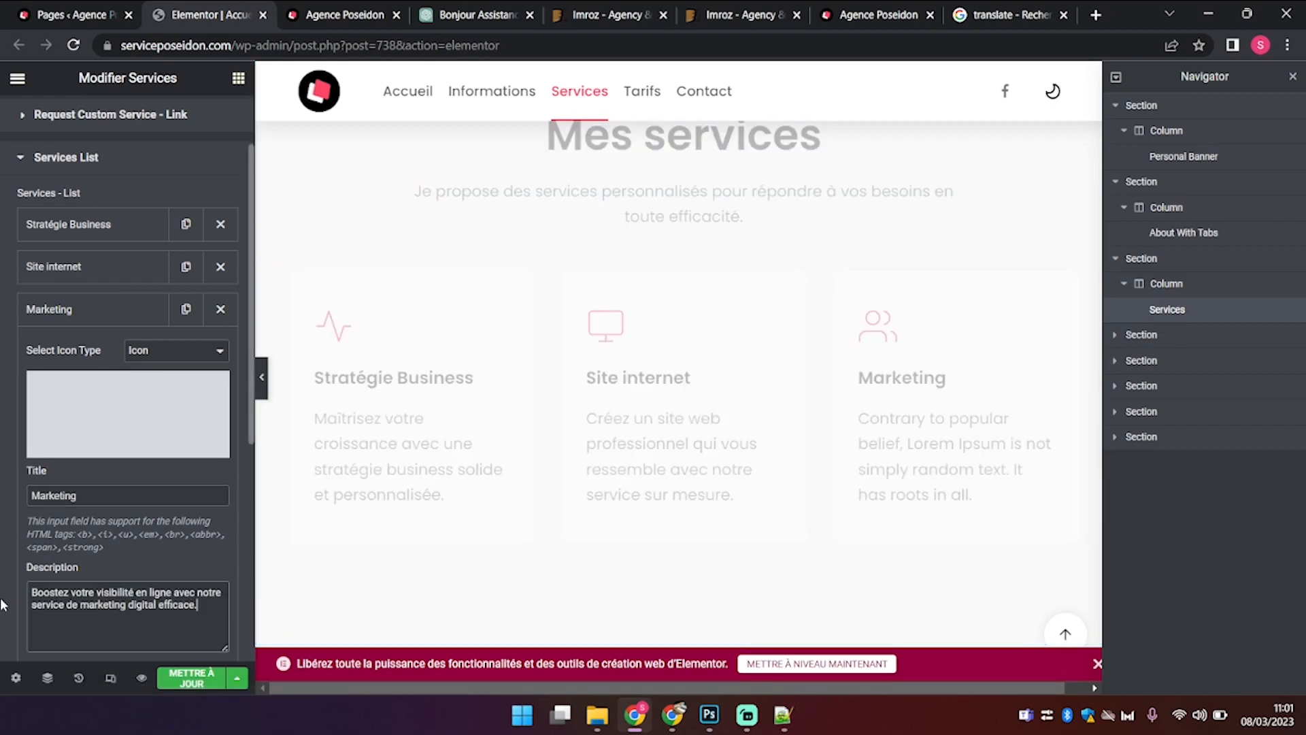
Step: In the portfolio widget, set Before Title to 'Mes projets' and Title to 'Mes derniers projets'
scroll(627, 419, down, 5)
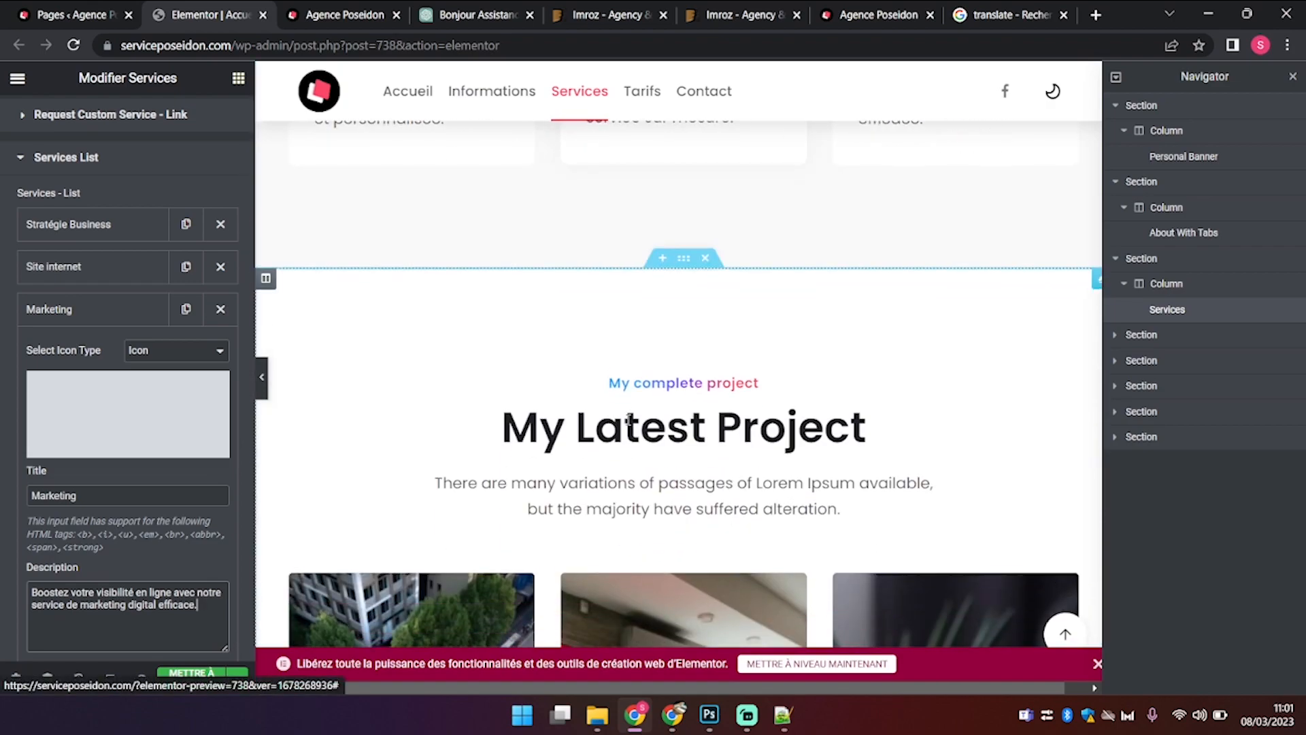
click(629, 419)
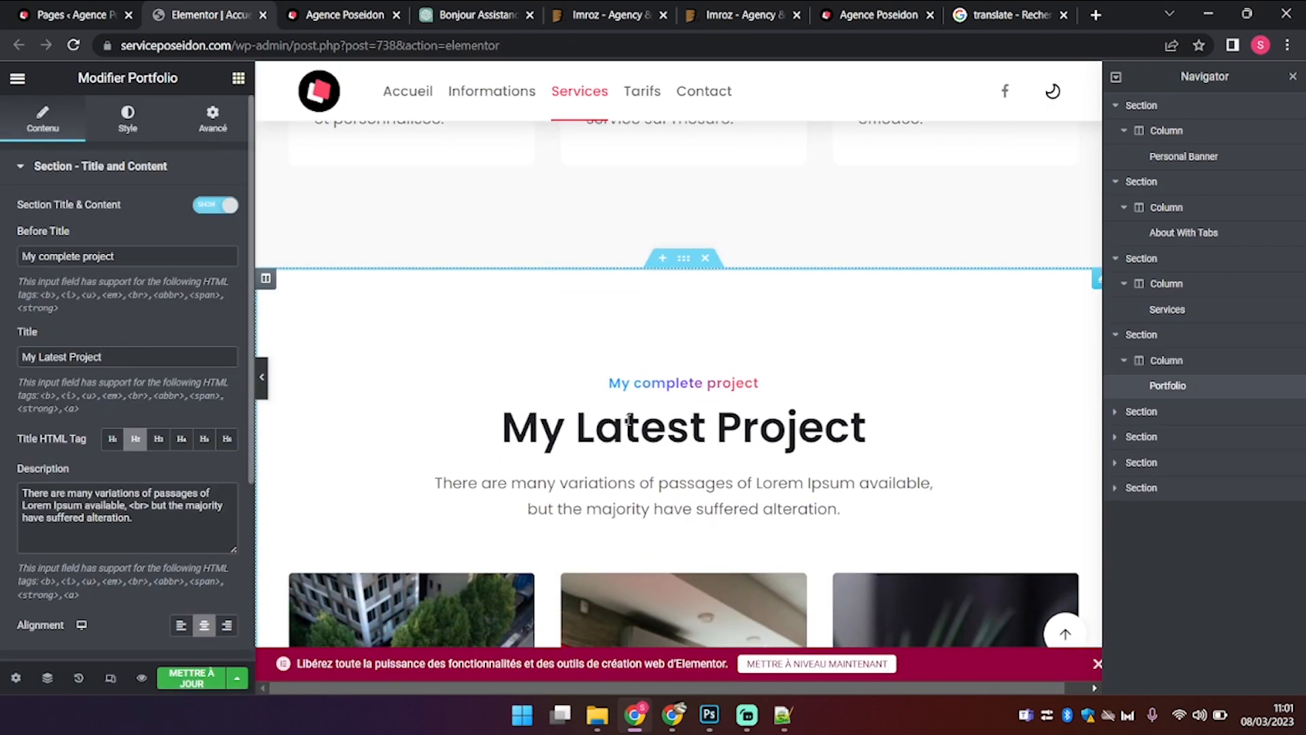
drag(127, 260, 2, 242)
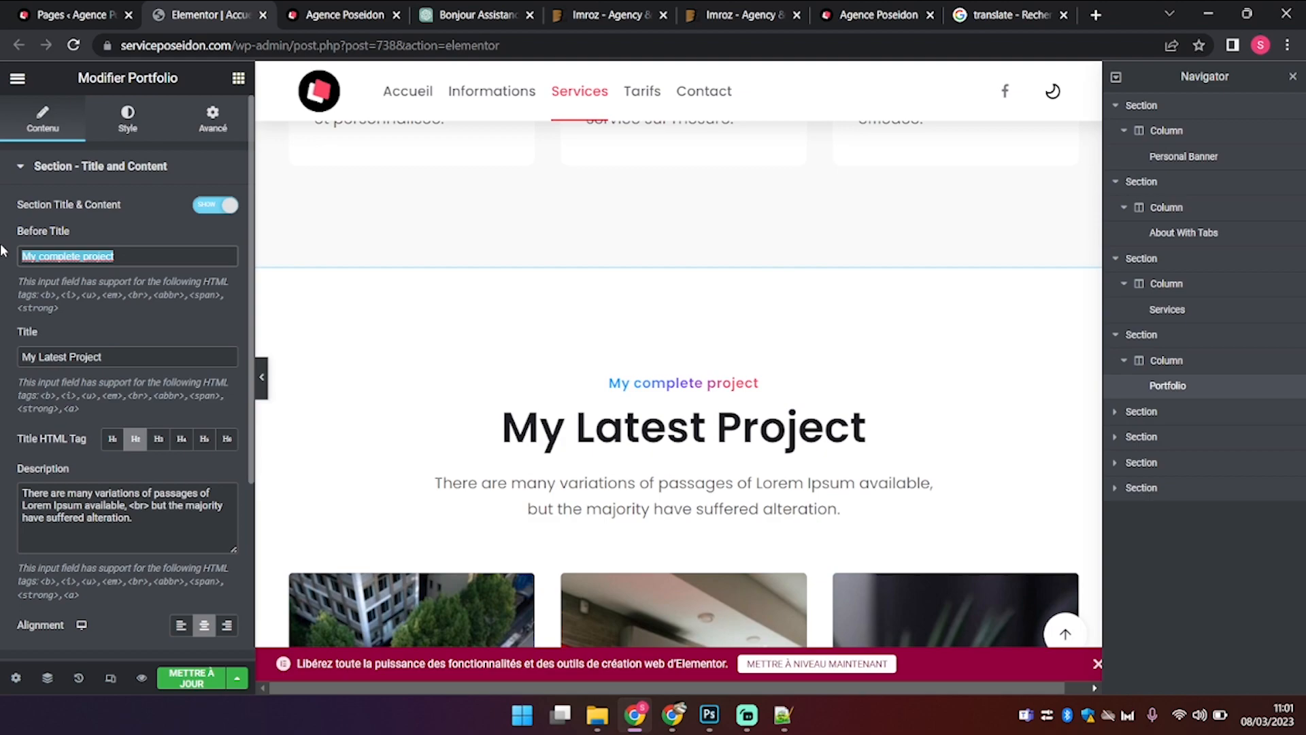
text(Mes projets)
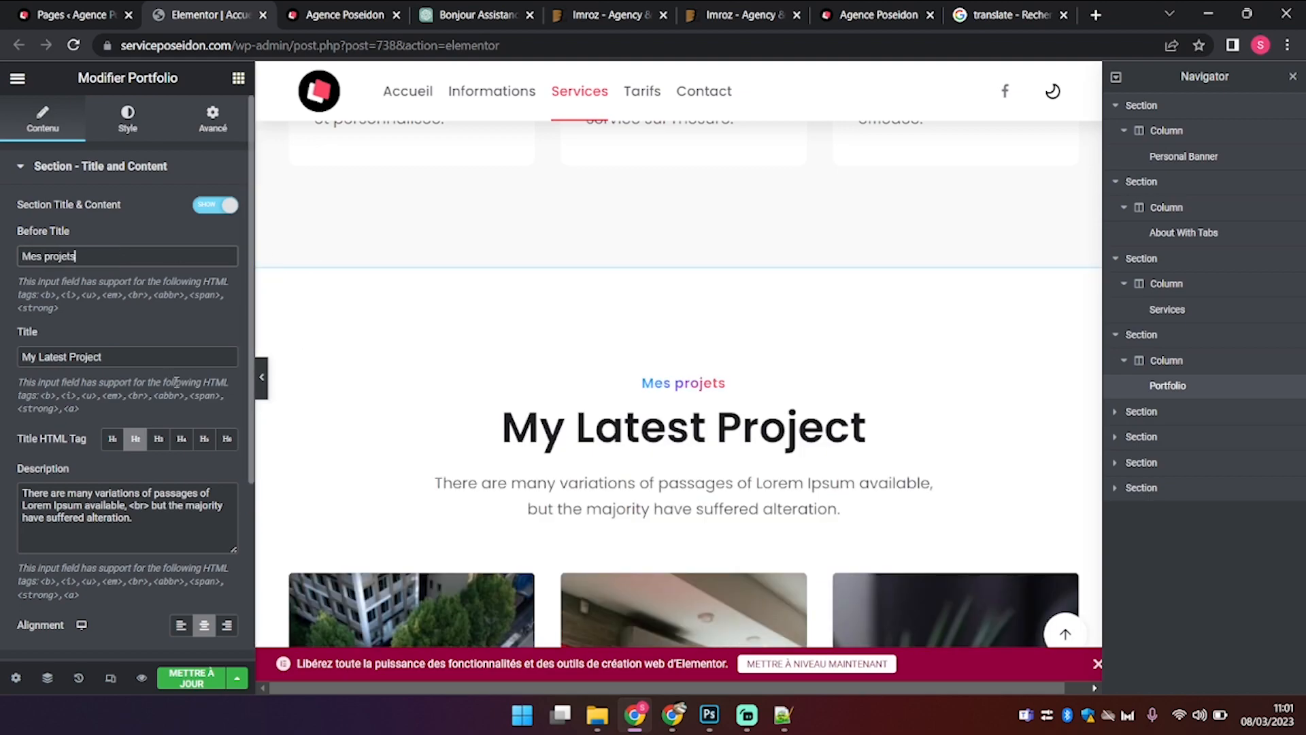
drag(130, 353, 2, 357)
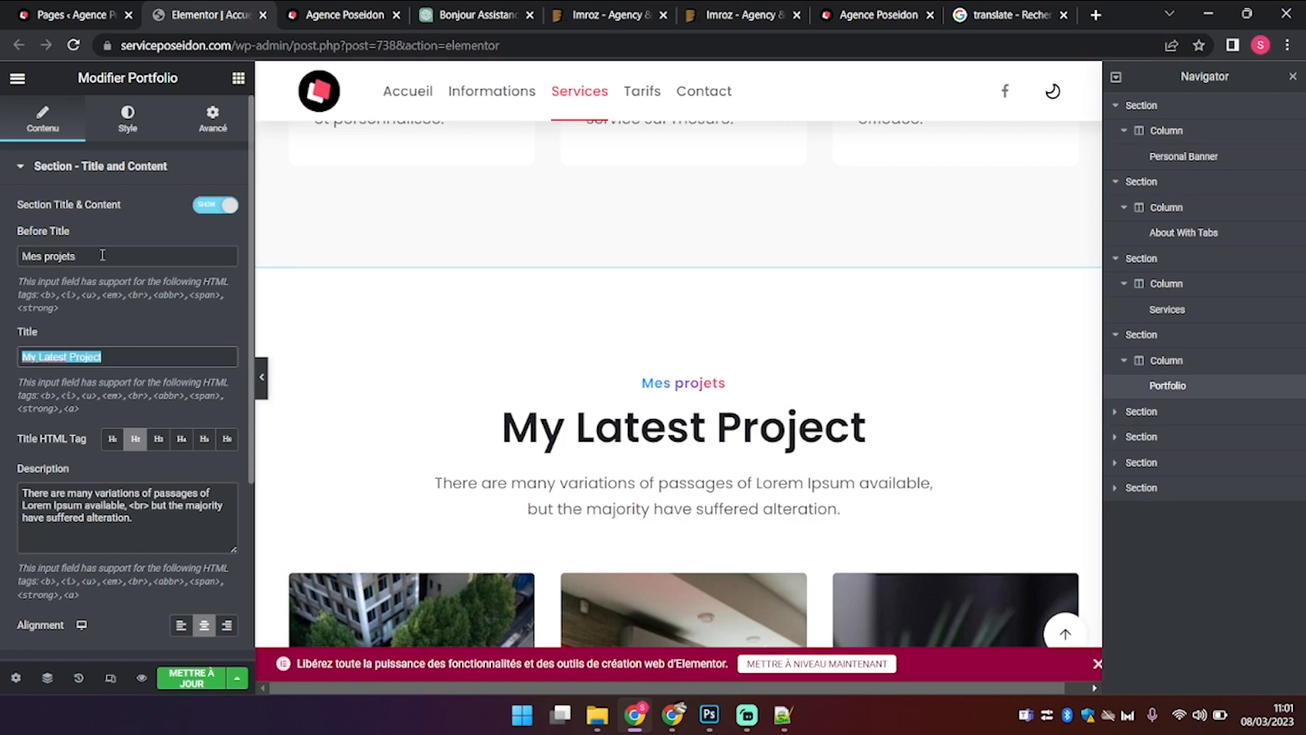
text(Mes)
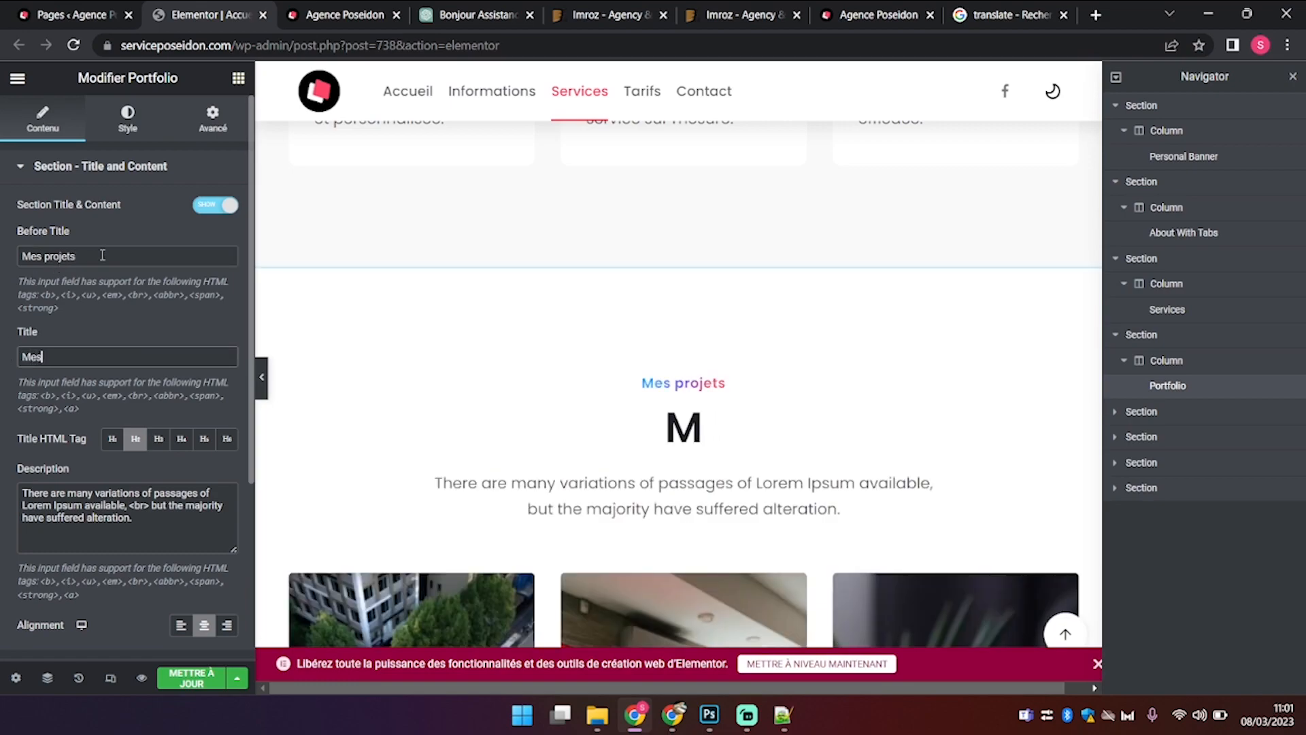
text( derniers)
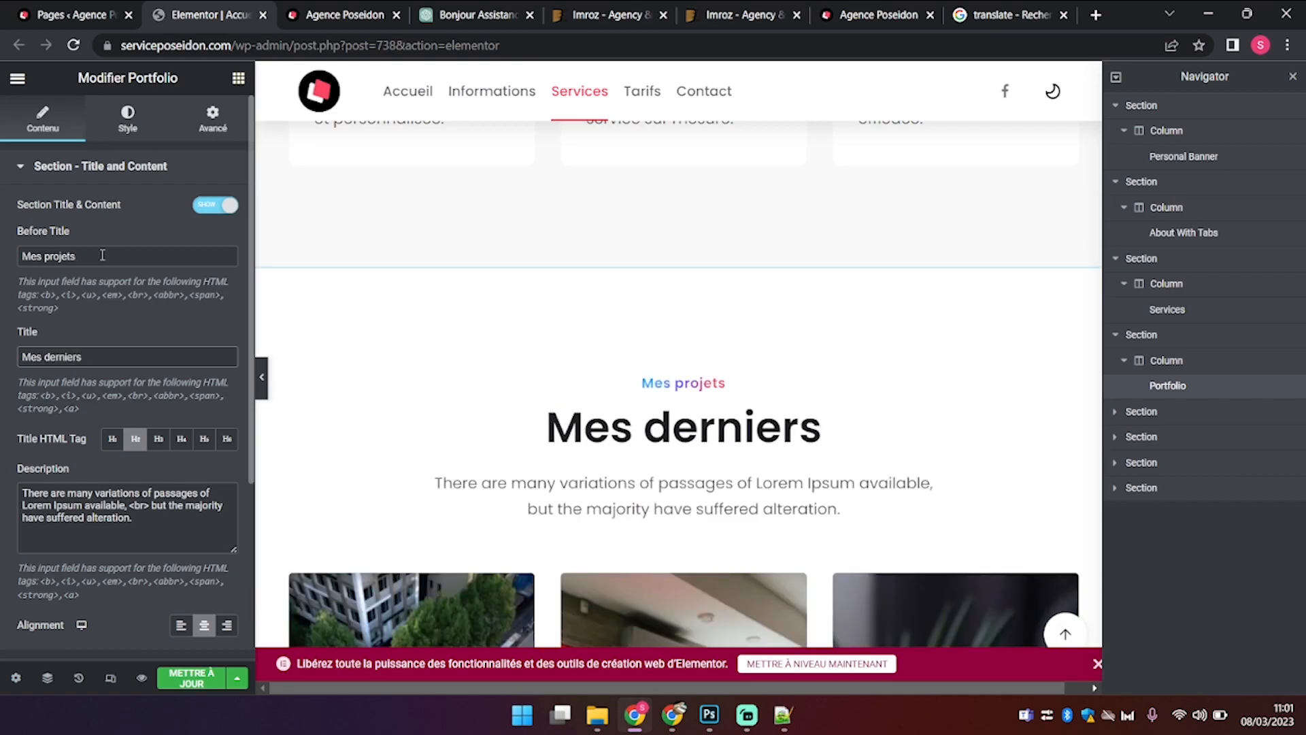
text( projets)
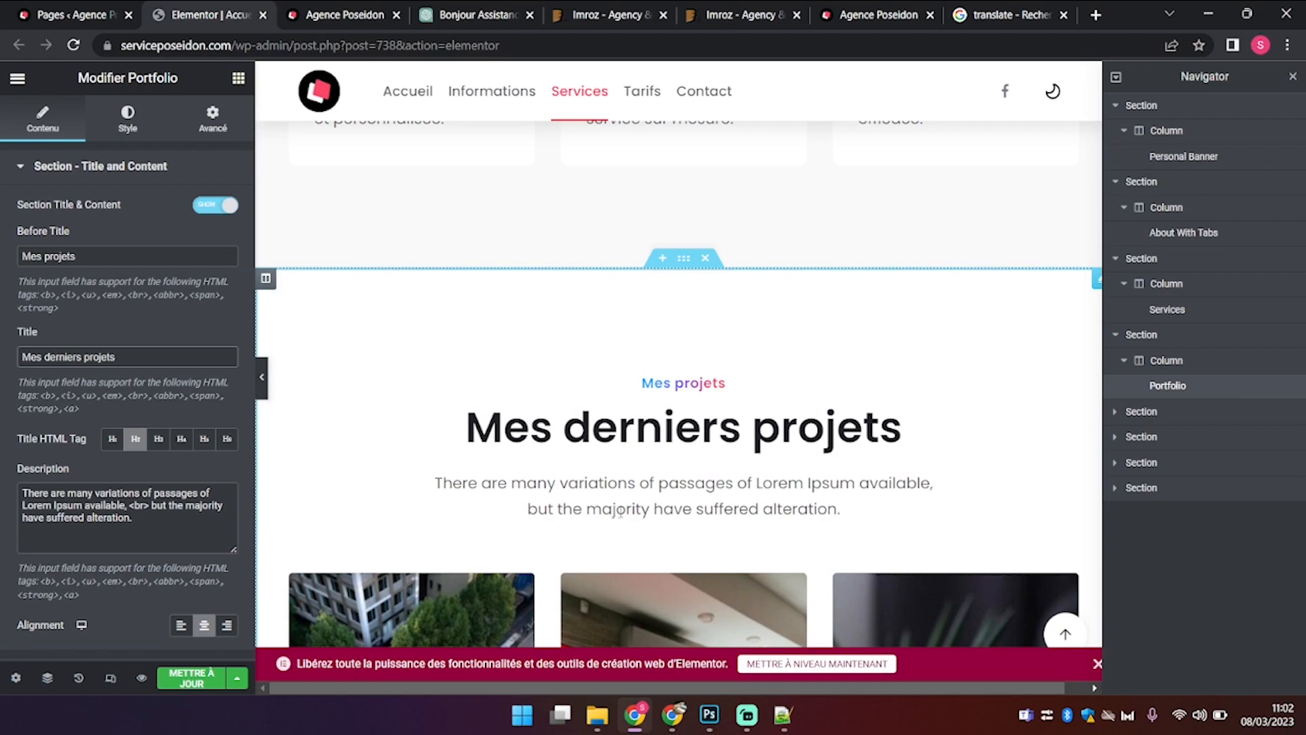
scroll(621, 511, down, 3)
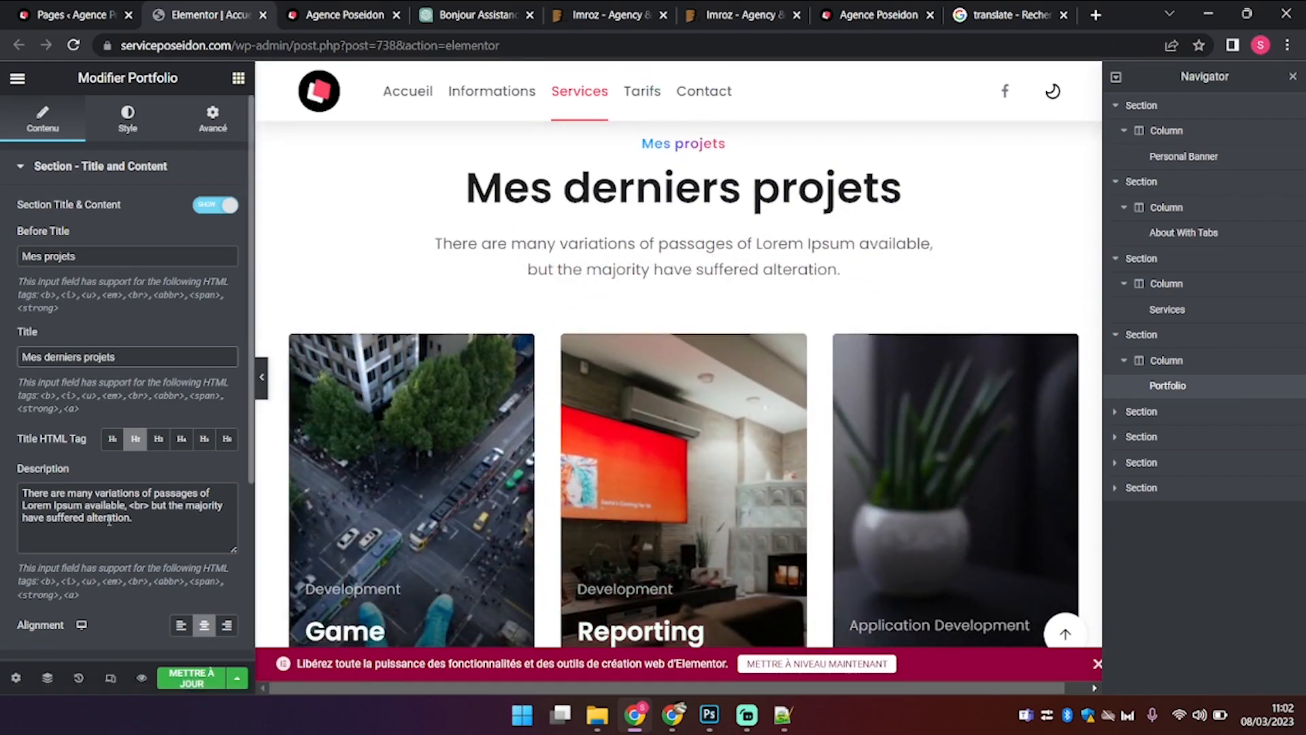
Step: Reuse the earlier marketing prompt by pasting it into a new ChatGPT message
click(476, 14)
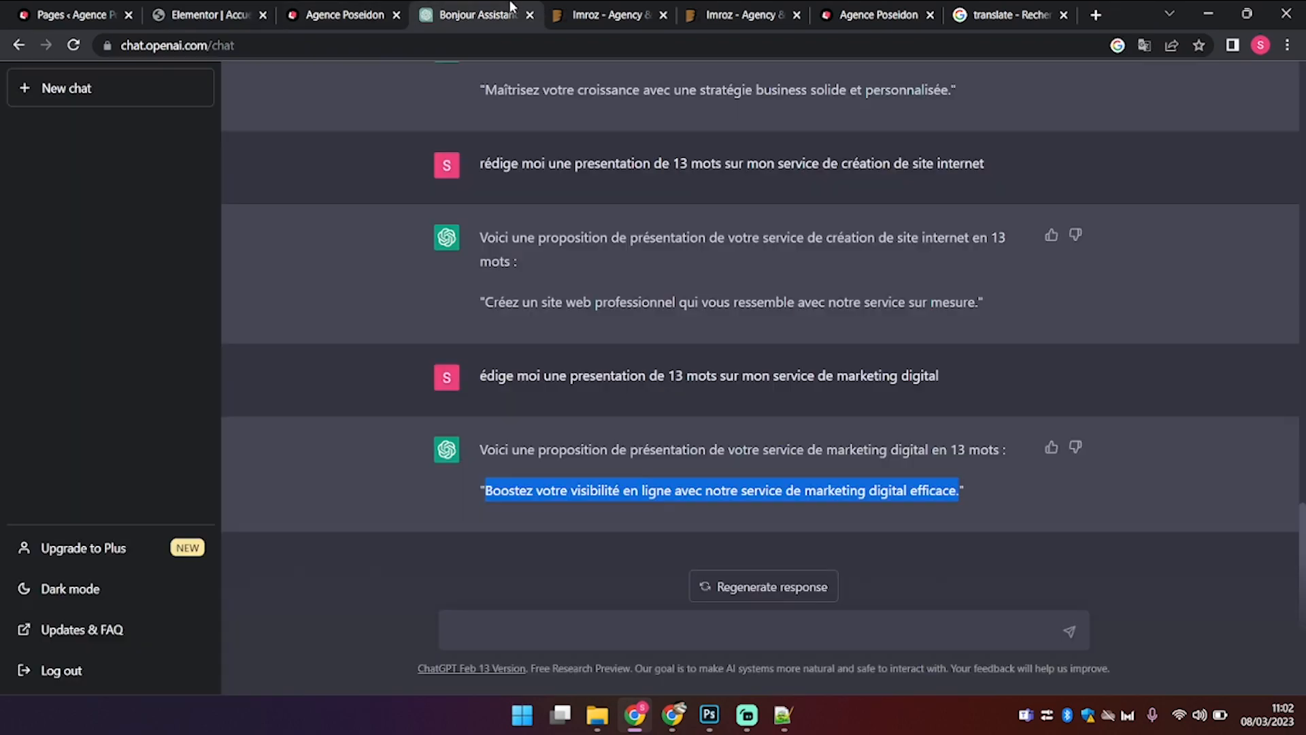
drag(480, 378, 1099, 417)
key(ctrl+c)
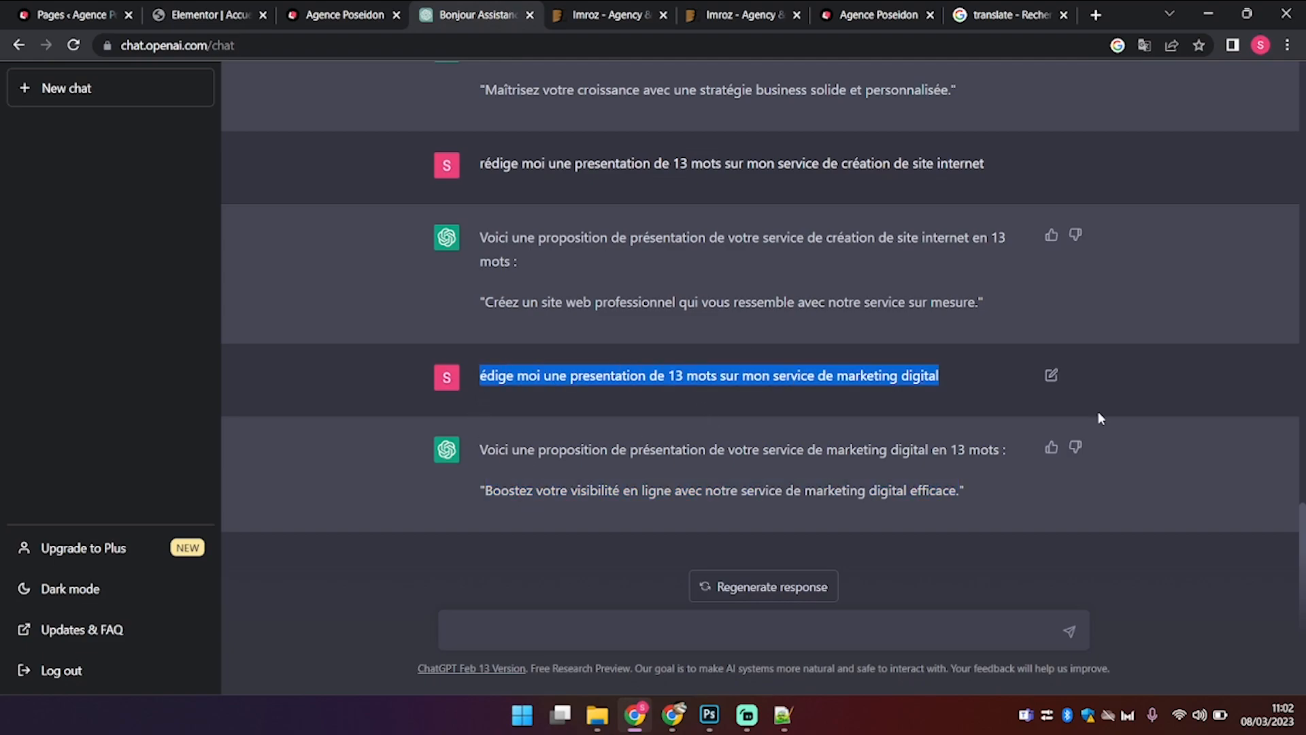
click(819, 642)
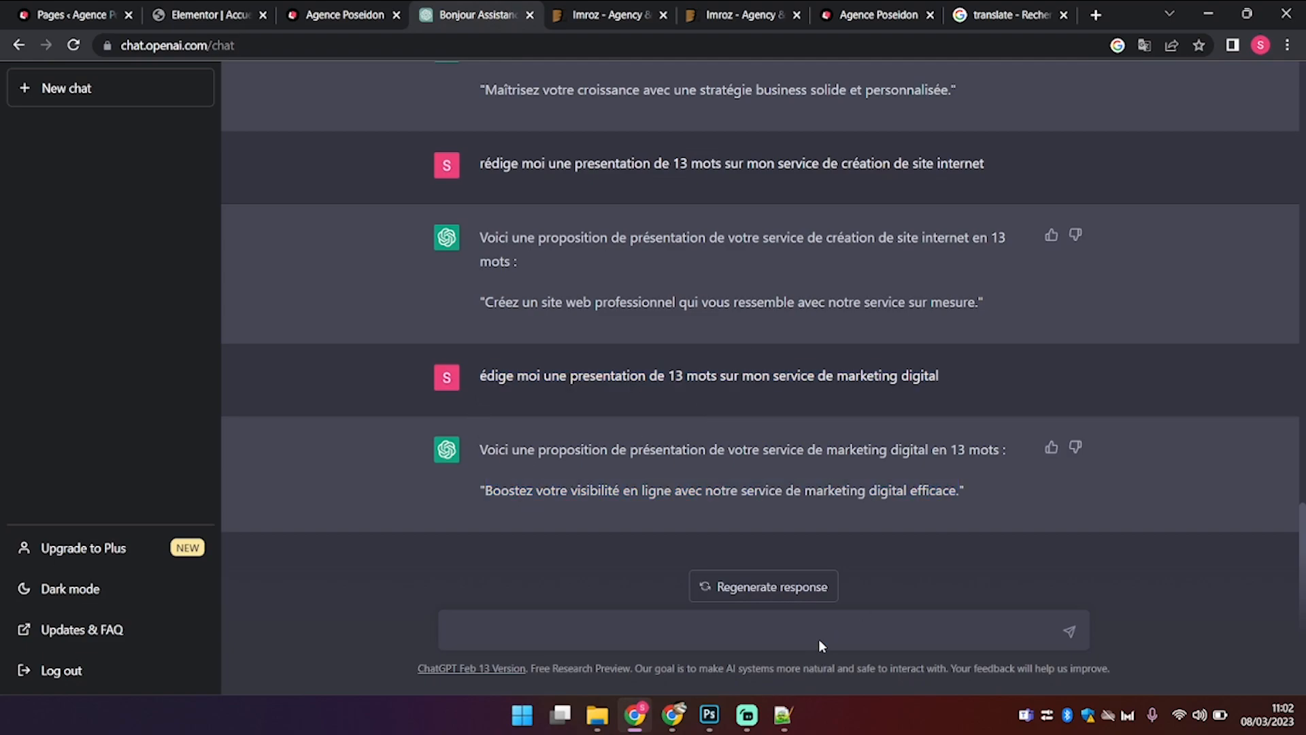
key(ctrl+v)
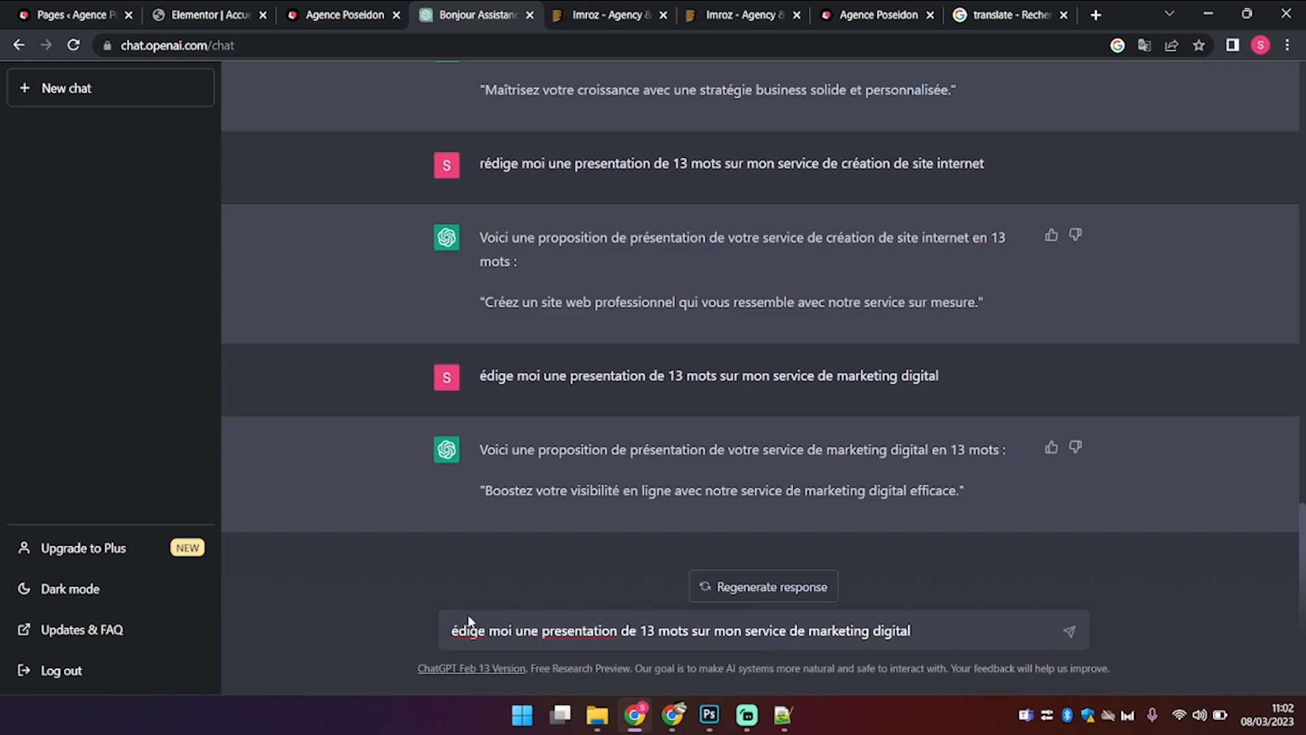
text(r)
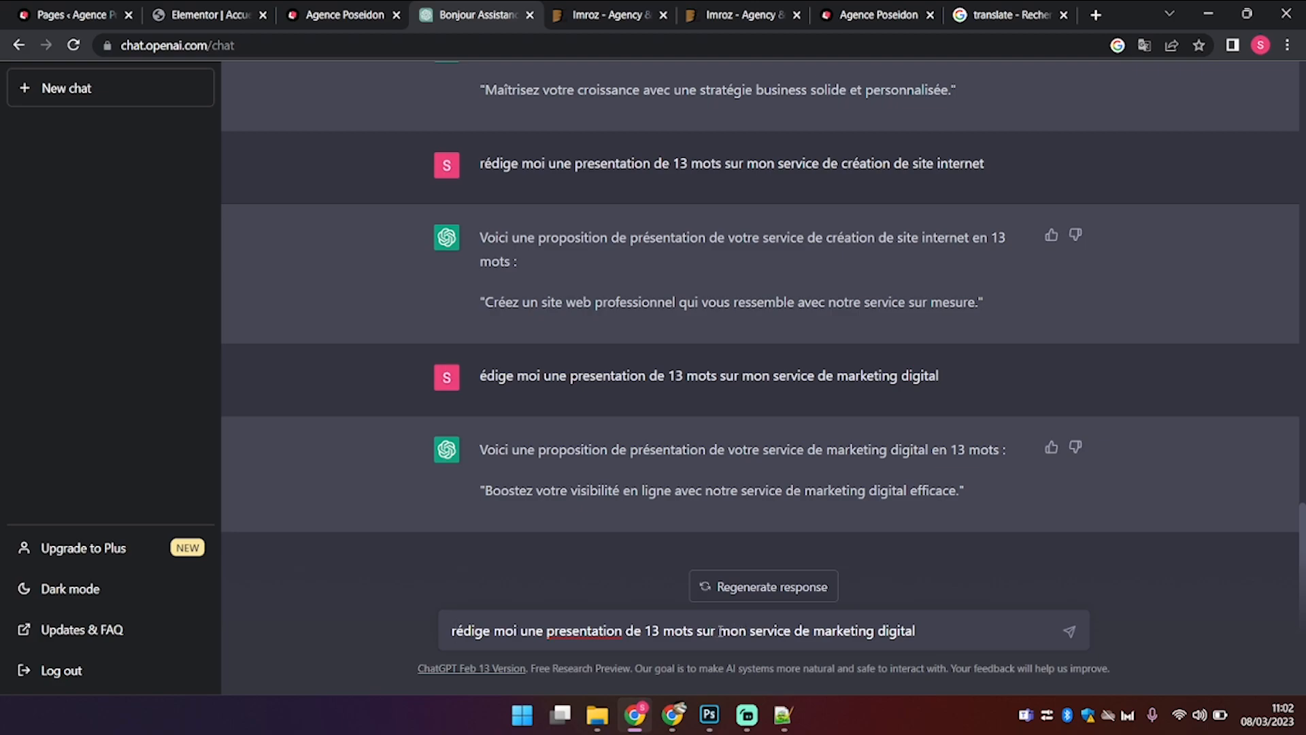
Step: Change the prompt's ending to 'la présentation de mes projets', send it, and copy the reply
drag(721, 631, 1022, 631)
text(la prés)
key(BackSpace)
text(ésenta)
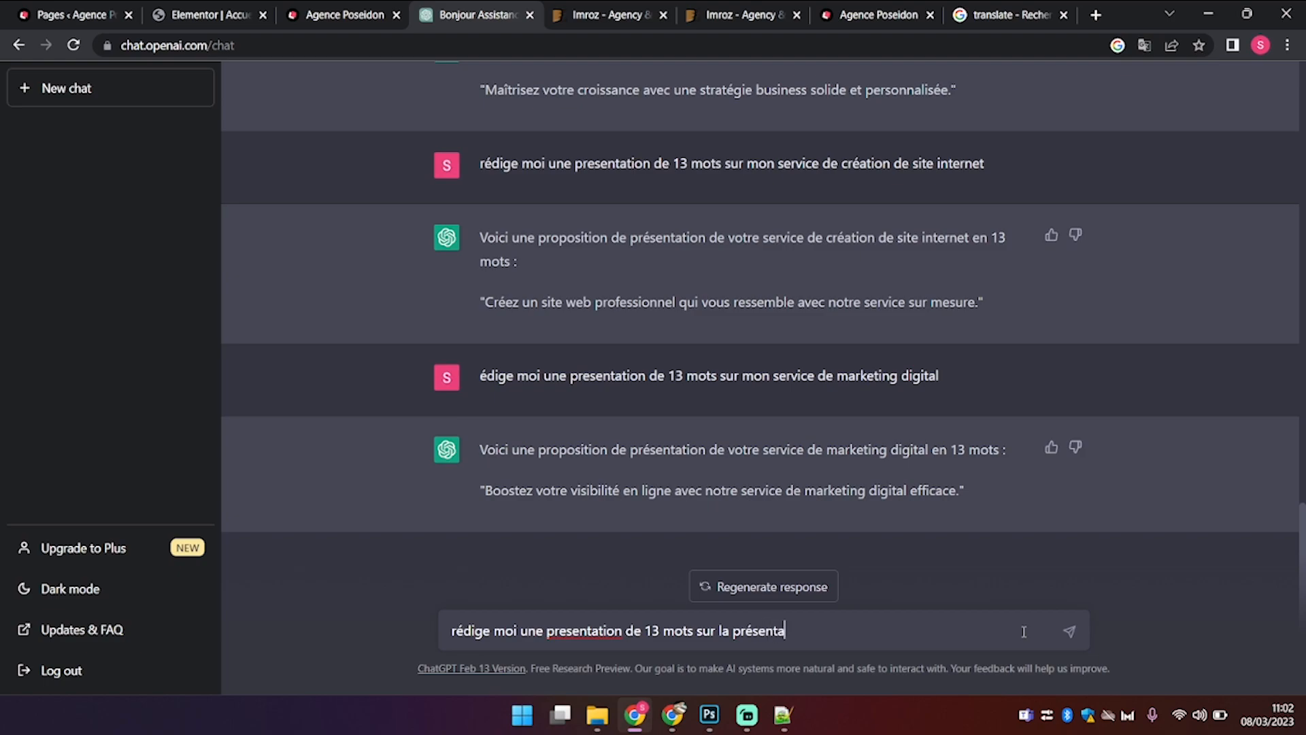
text(tion de mes projets)
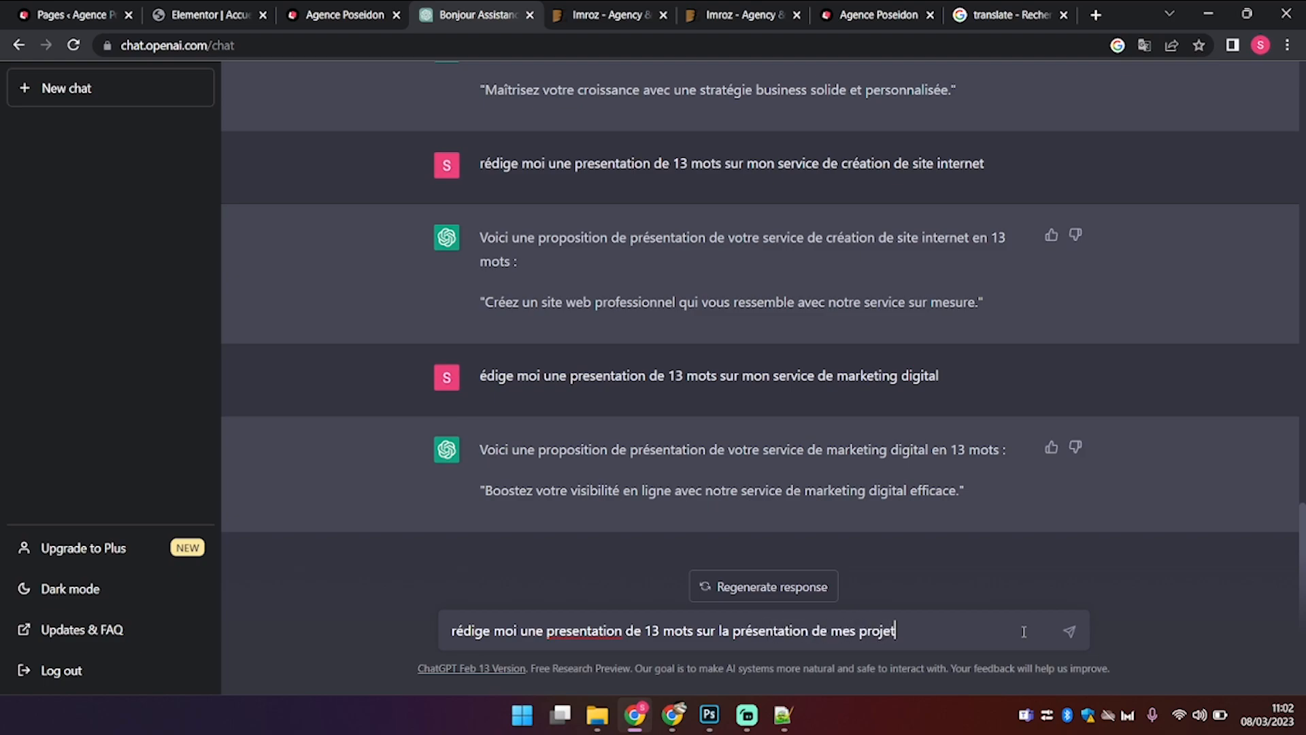
key(Return)
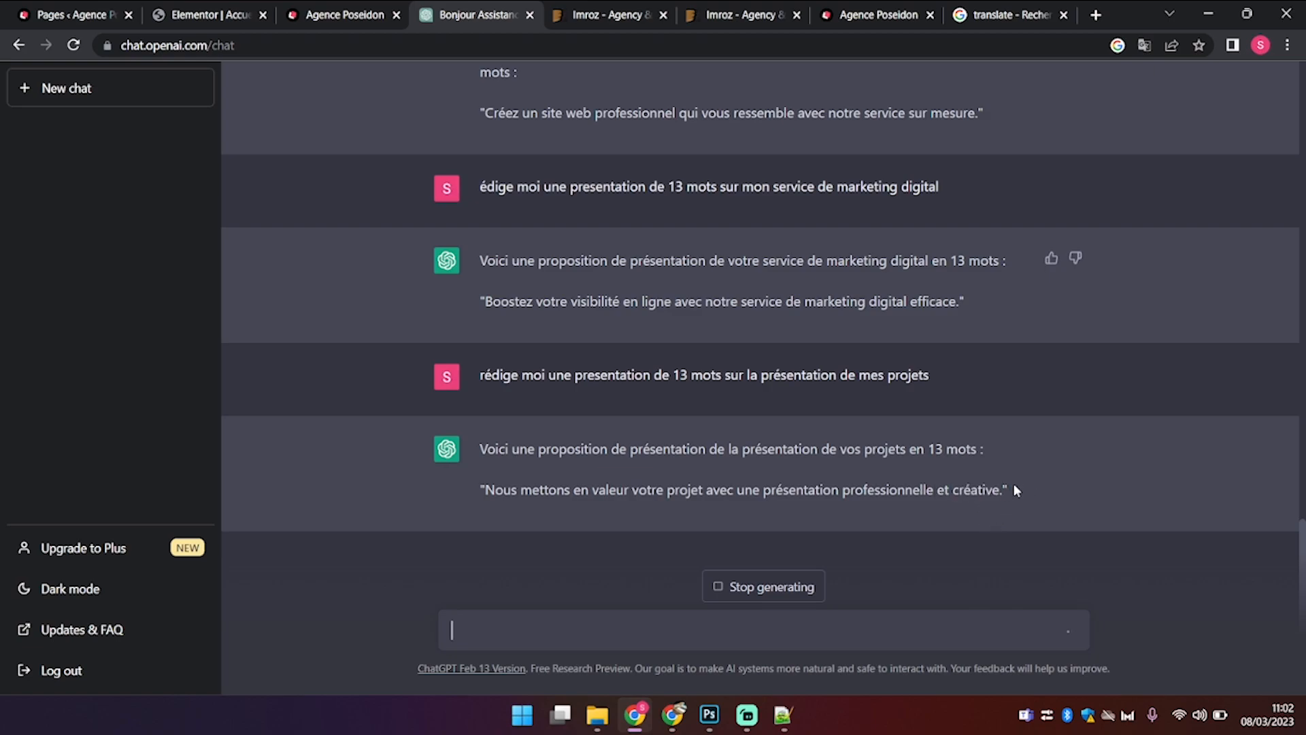
drag(1004, 489, 492, 471)
key(ctrl+c)
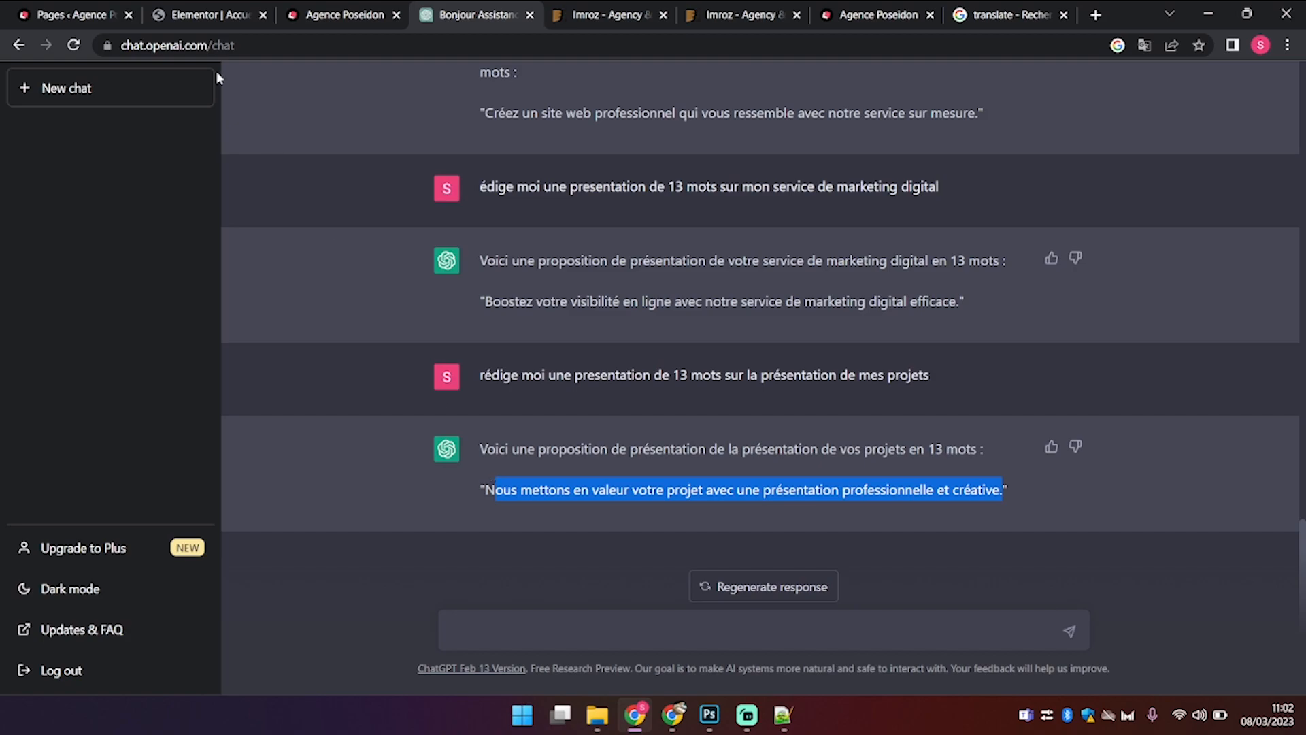
click(207, 14)
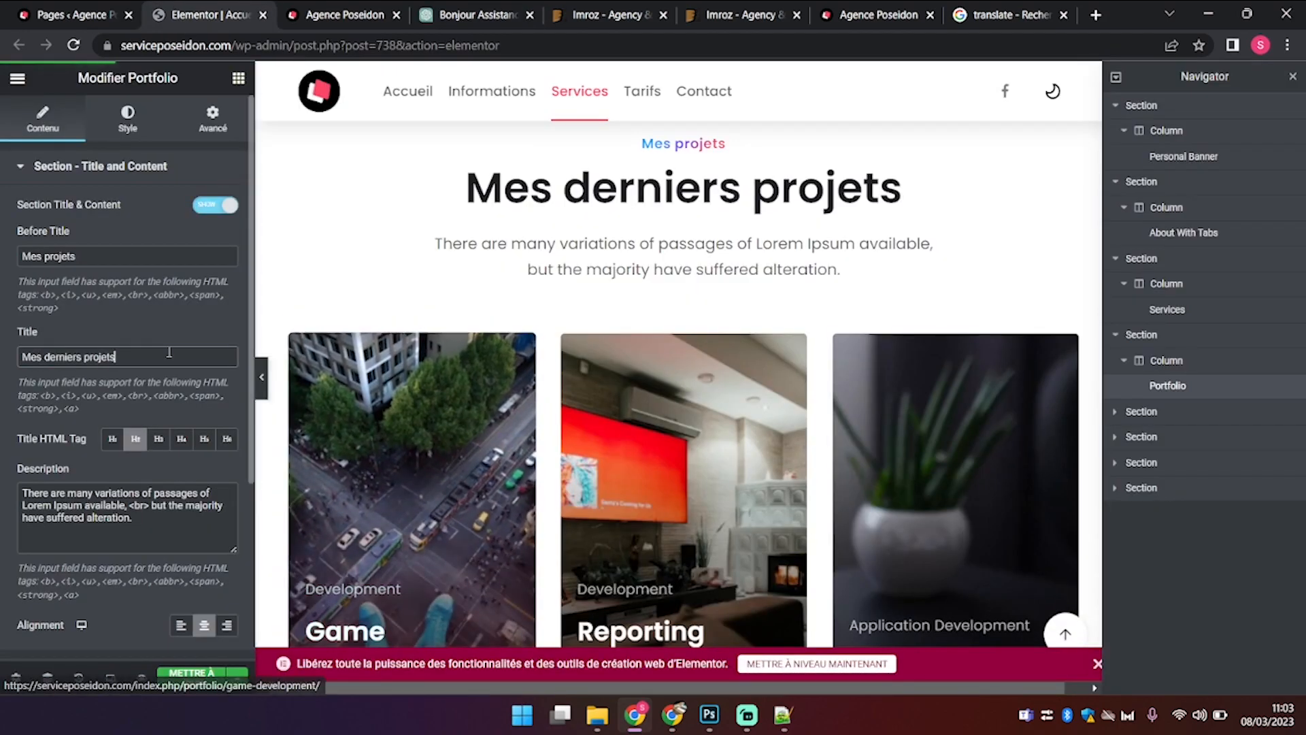
Step: Replace the portfolio Description with the pasted 'Nous mettons en valeur votre projet…' sentence
click(144, 517)
key(ctrl+a)
text(N)
key(ctrl+v)
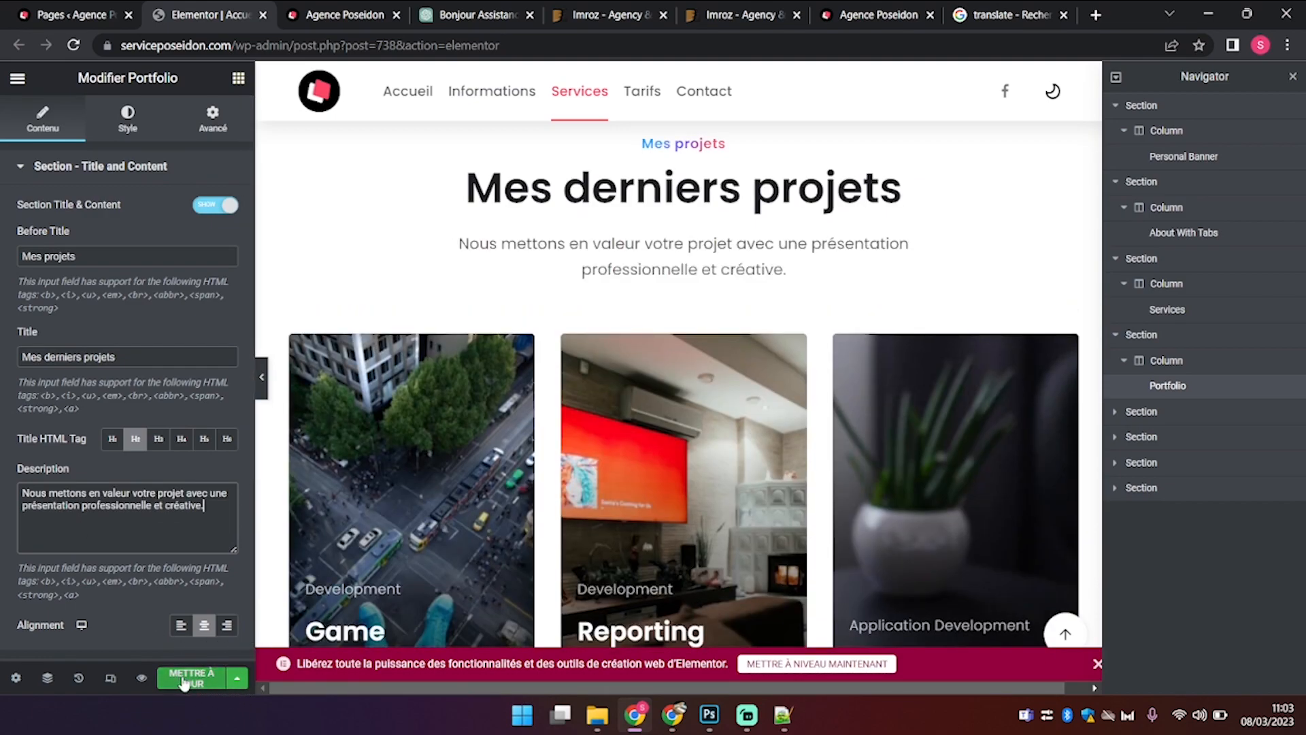
scroll(604, 432, down, 10)
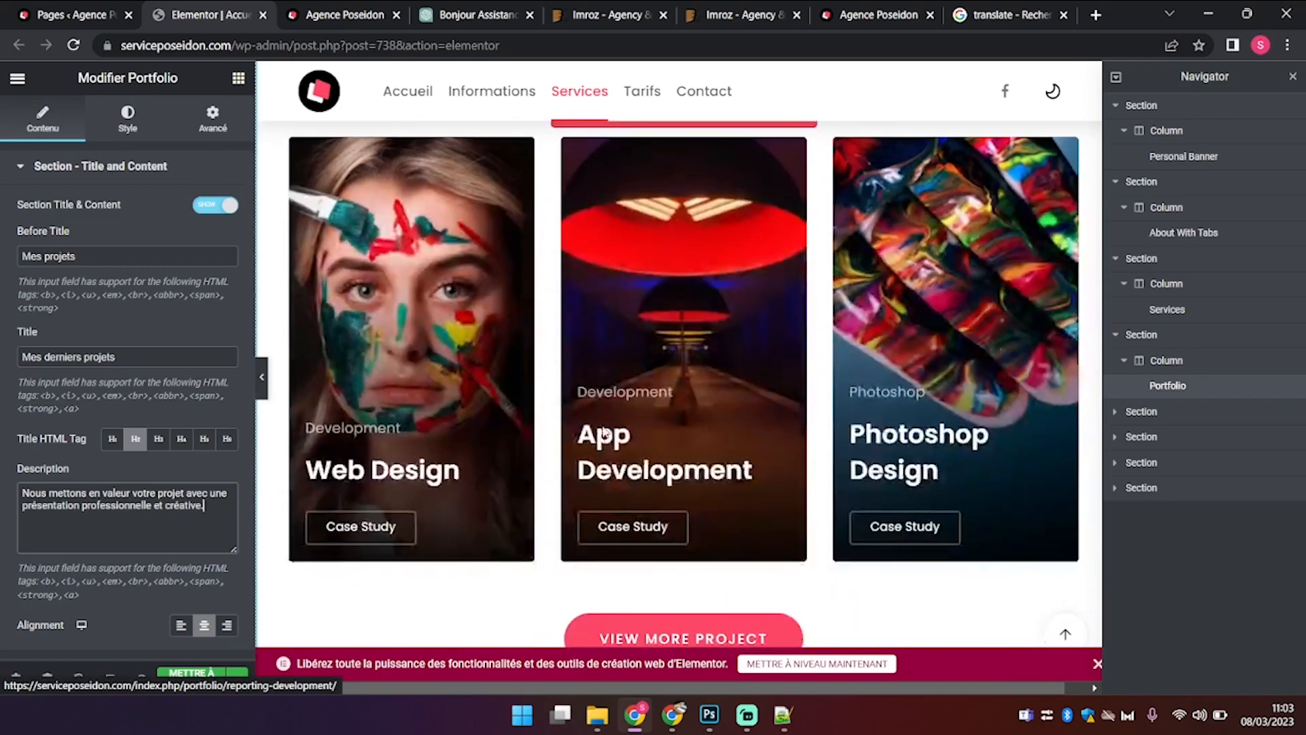
Step: Browse the portfolio widget's Query, Layout, Columns and Carousel settings sections
click(154, 161)
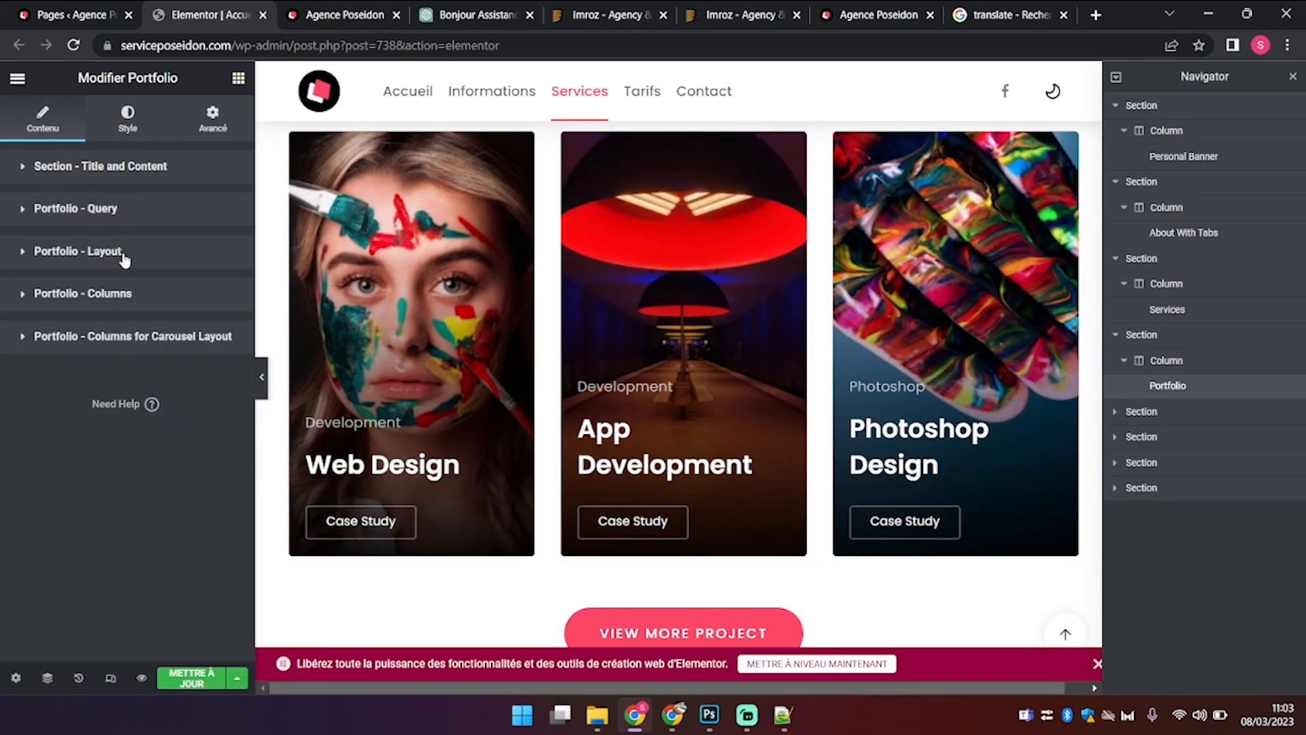
click(106, 208)
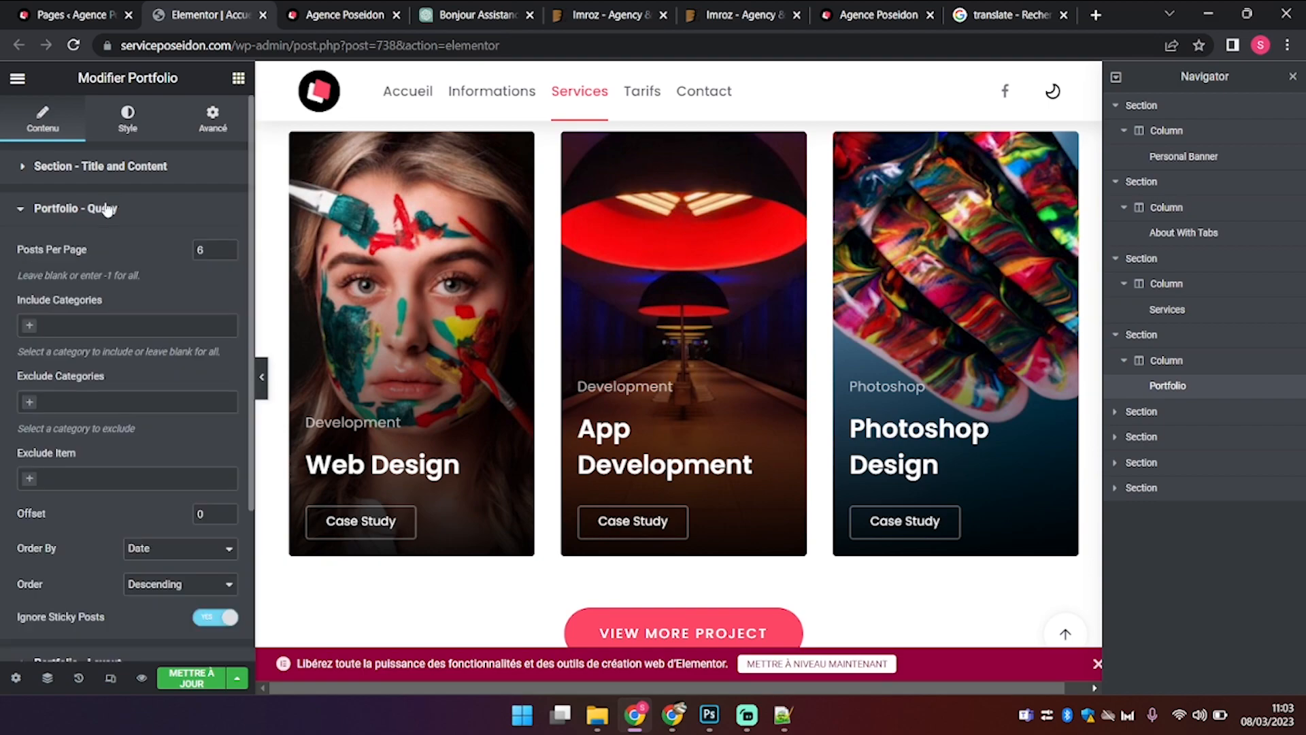
click(105, 209)
click(88, 253)
click(89, 254)
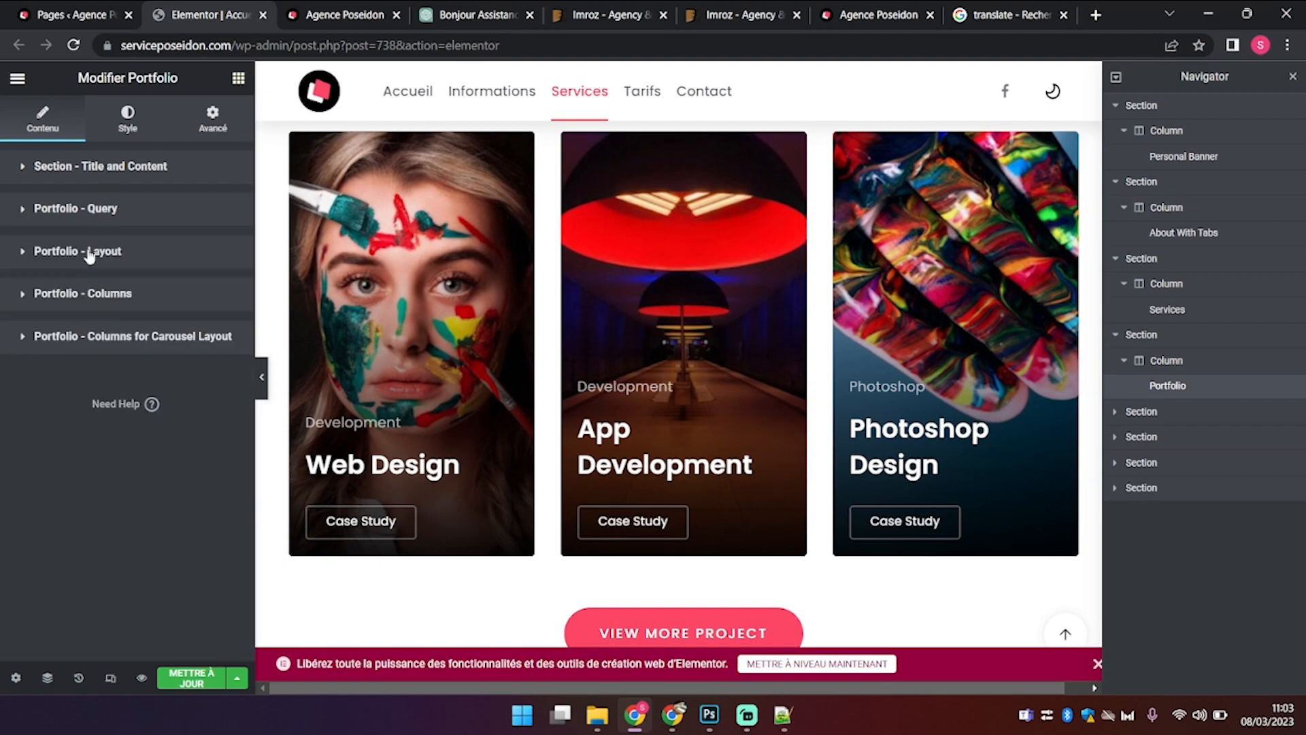
click(85, 292)
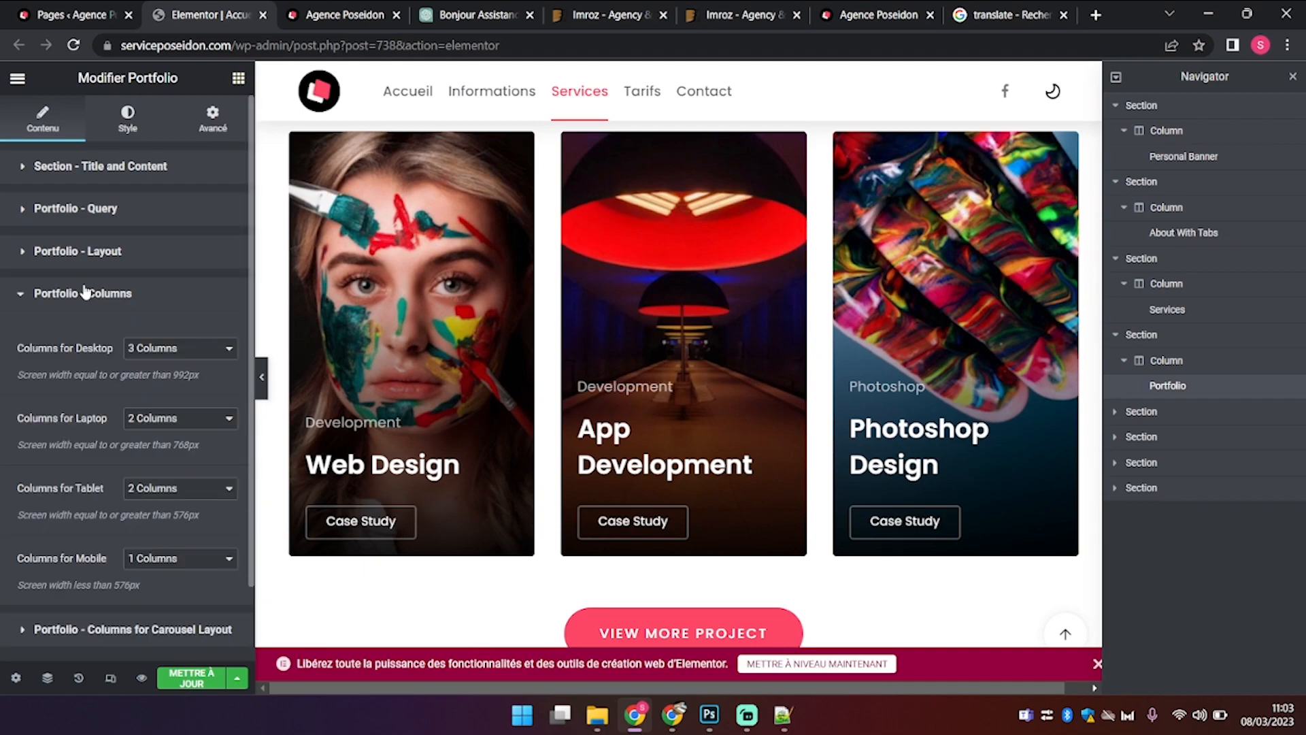
click(85, 292)
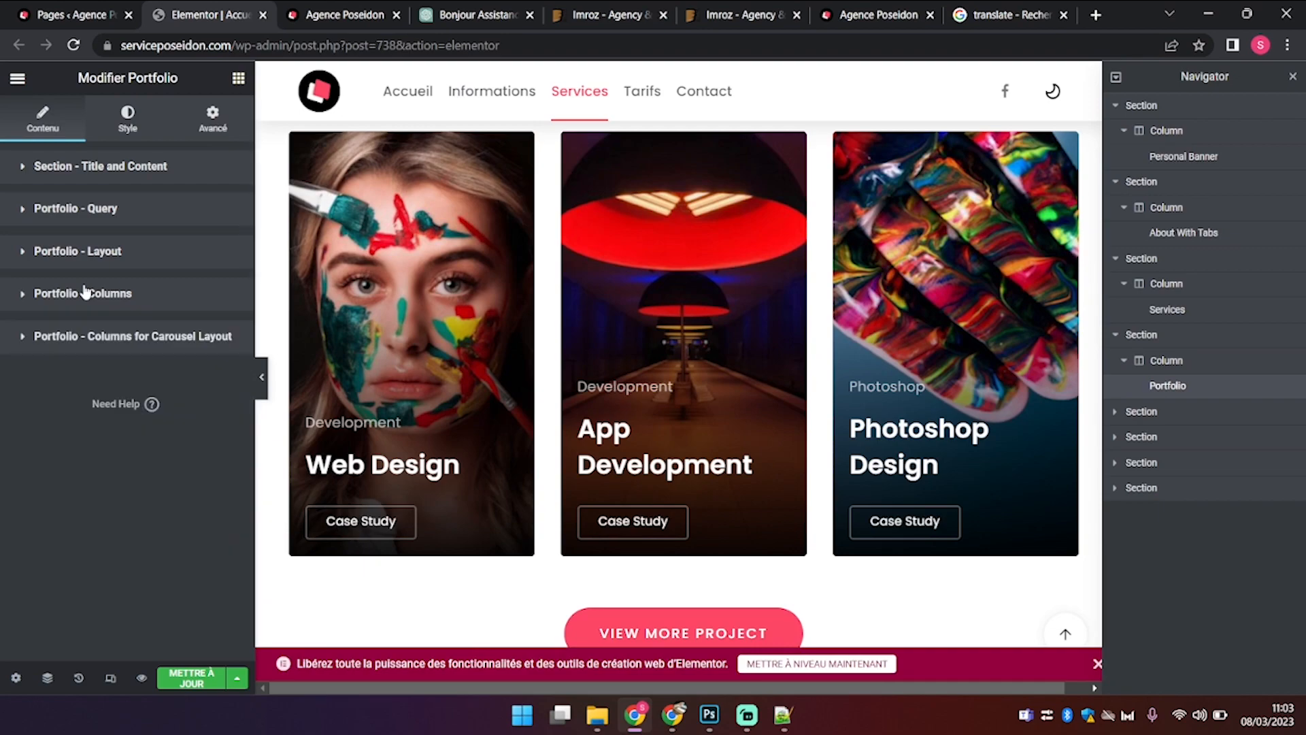
click(98, 331)
scroll(93, 398, down, 3)
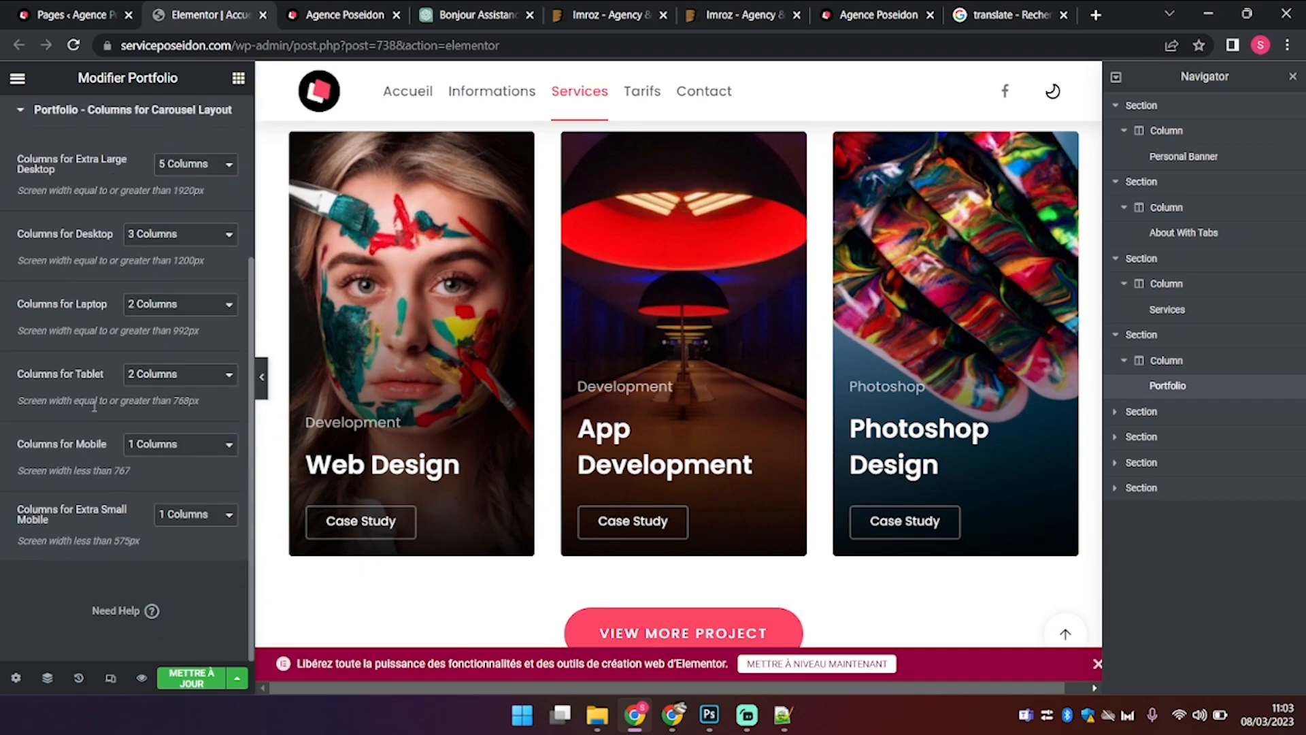
scroll(94, 406, up, 3)
click(38, 338)
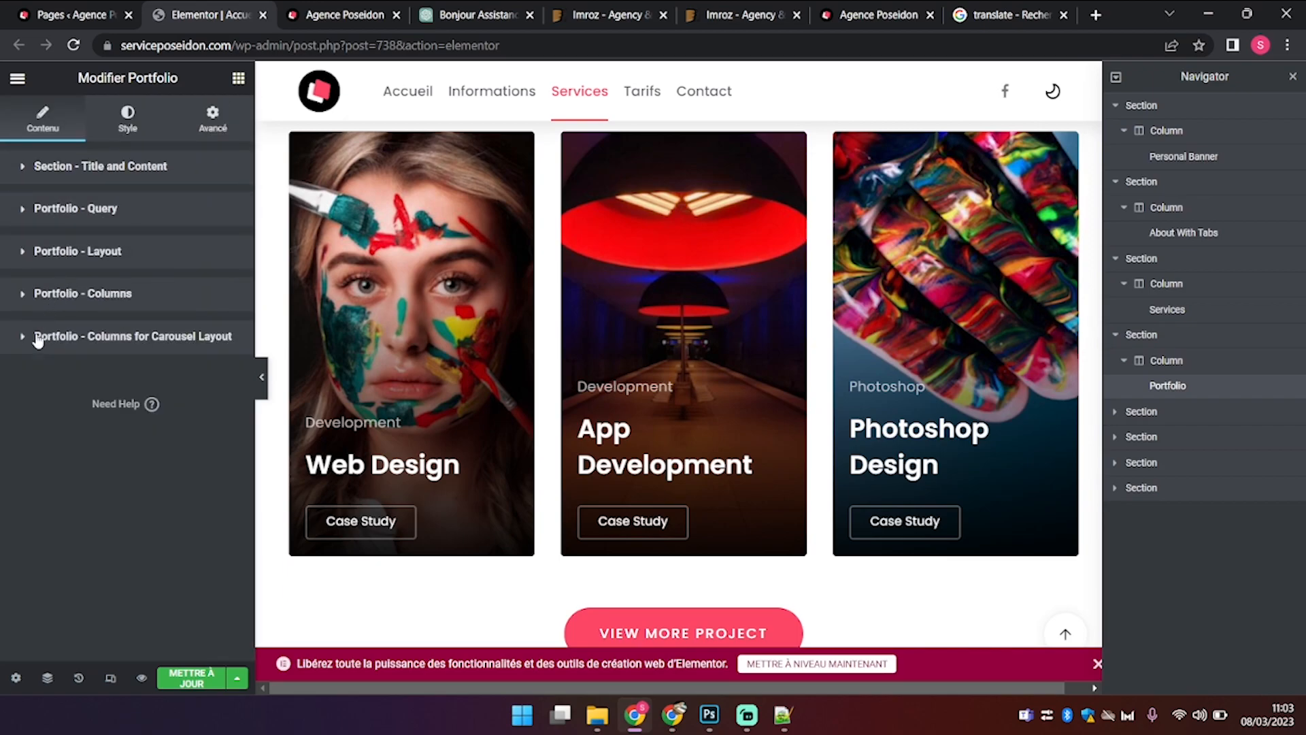
Step: Set the Portfolio Layout button text to 'Plus de projets' and update the page
click(87, 257)
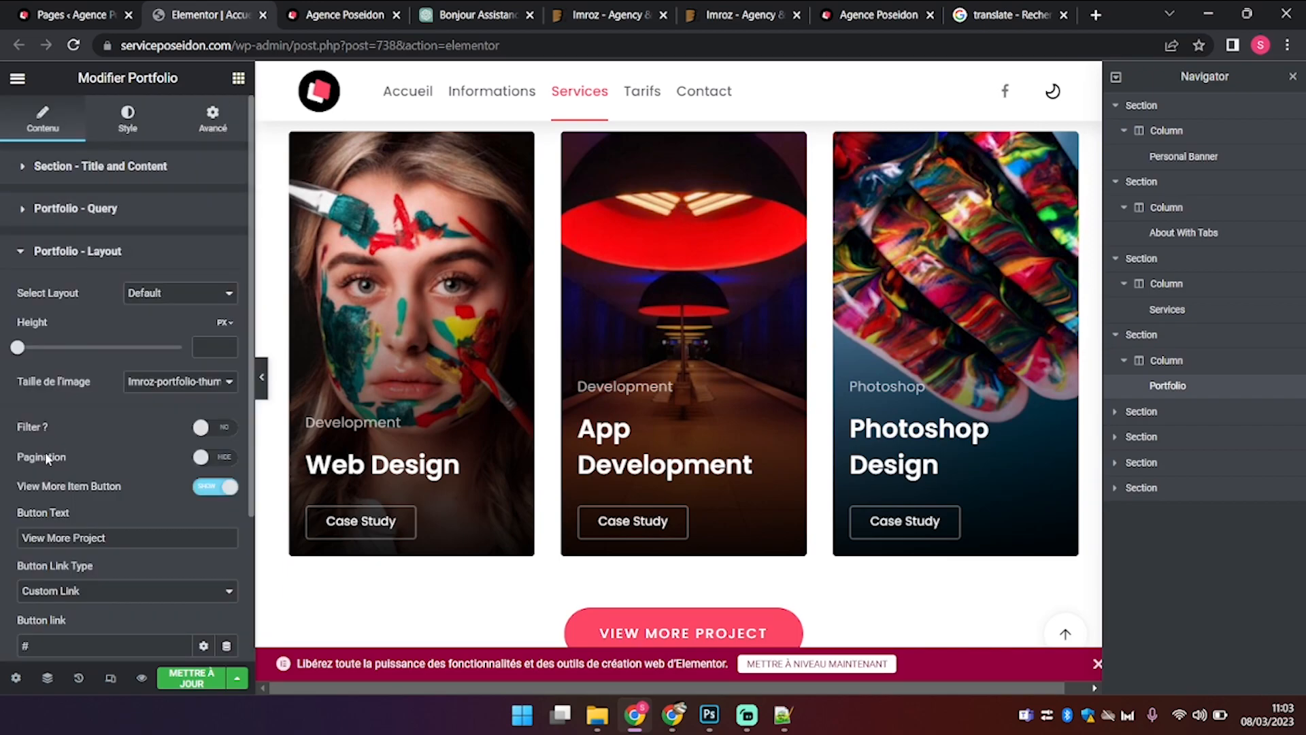
scroll(46, 459, down, 3)
scroll(46, 456, up, 1)
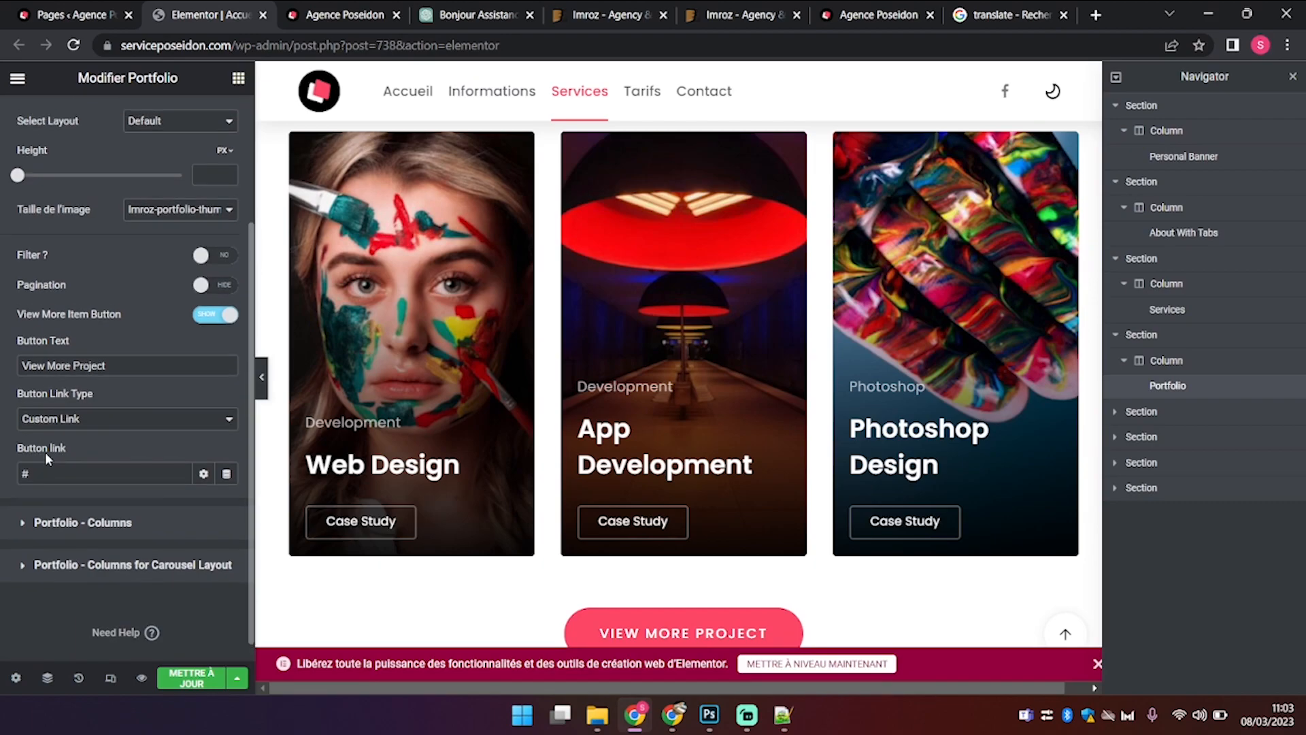
scroll(574, 512, down, 2)
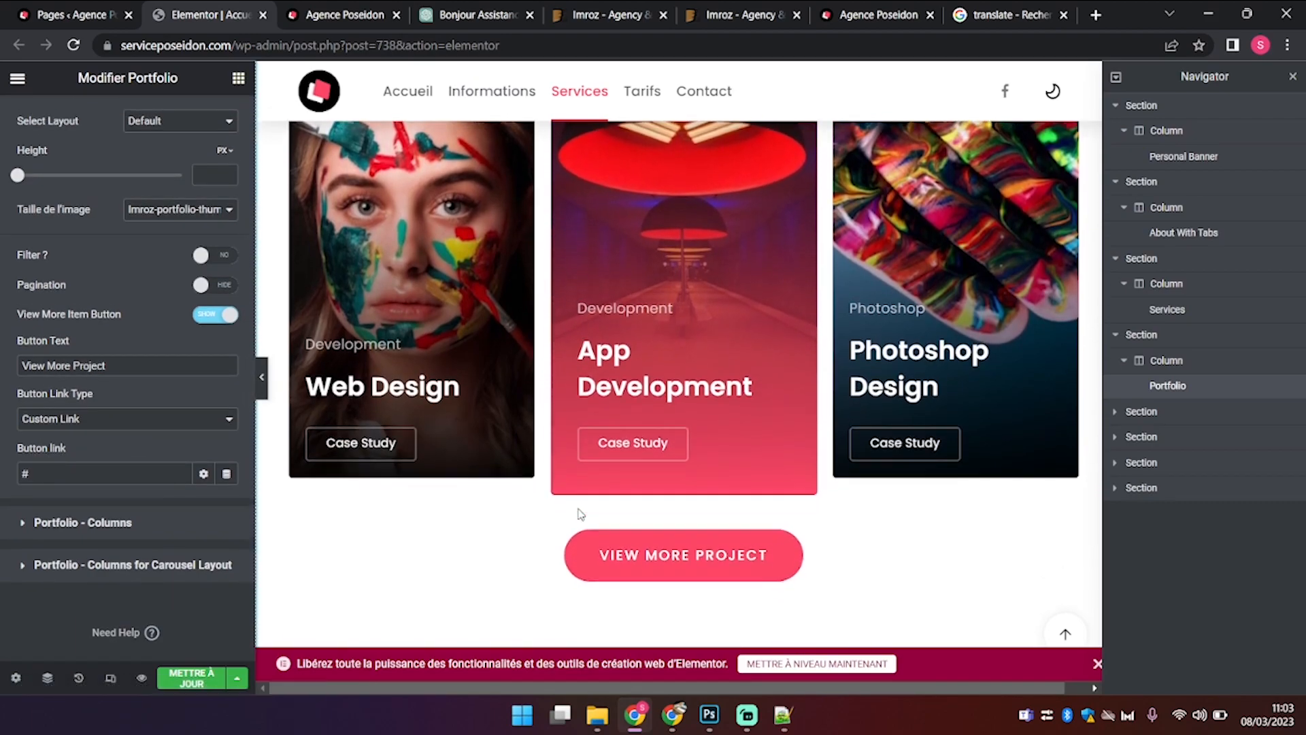
triple_click(102, 365)
text(P)
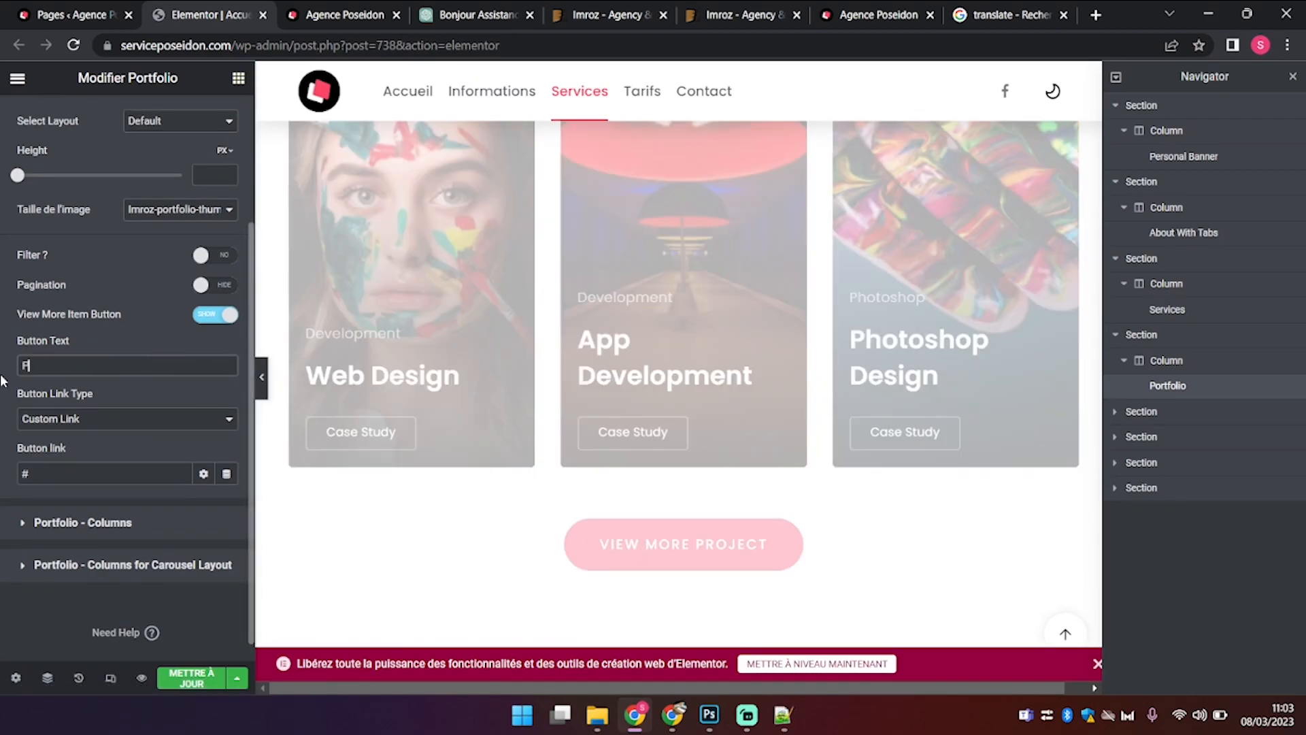
text(lus de projets)
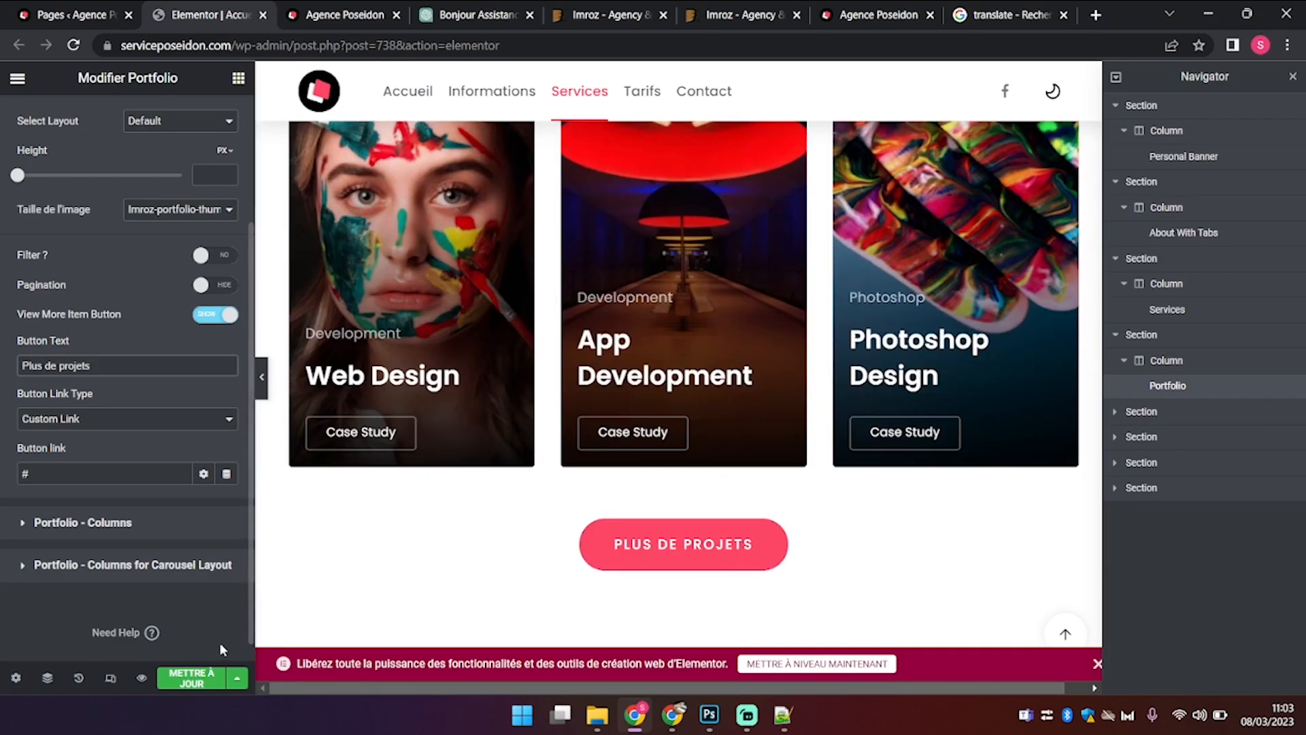
click(184, 678)
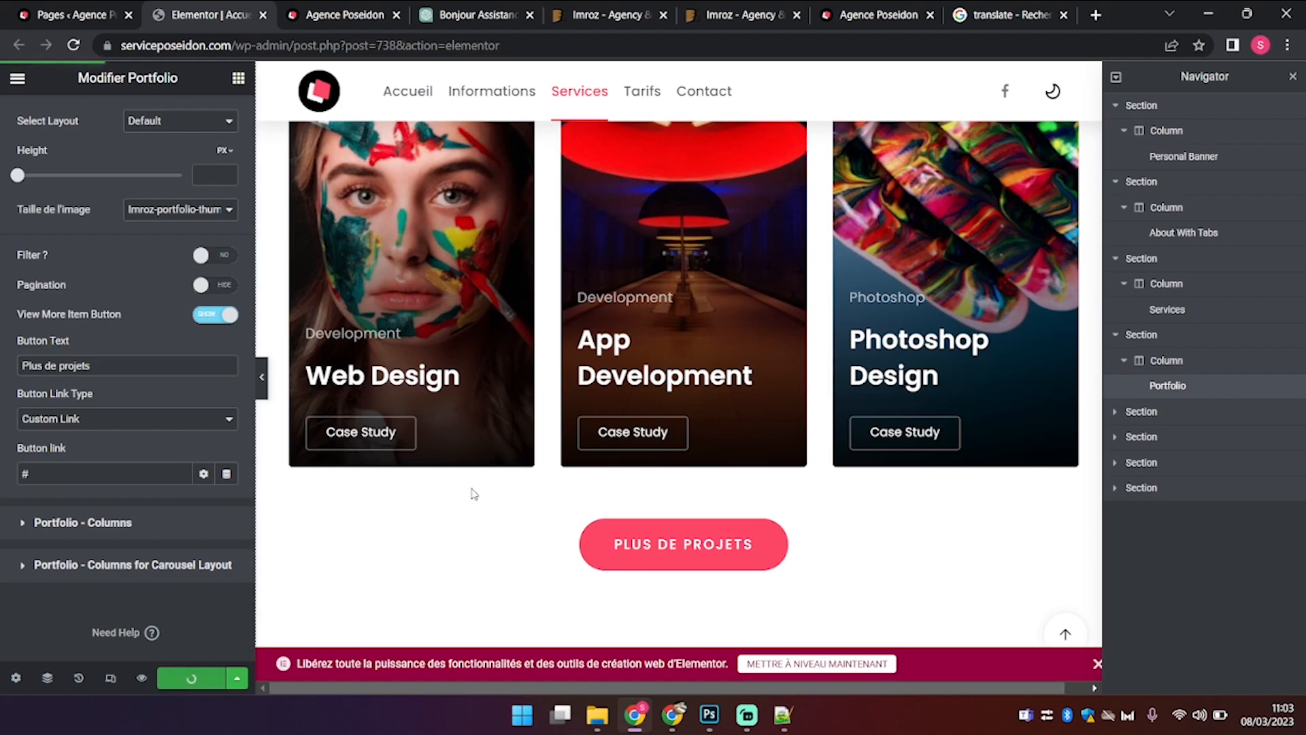
Step: In the Pricing widget, set Before Title to 'Budget' and Title to 'Nos tarifs'
scroll(644, 481, down, 4)
scroll(644, 481, down, 4)
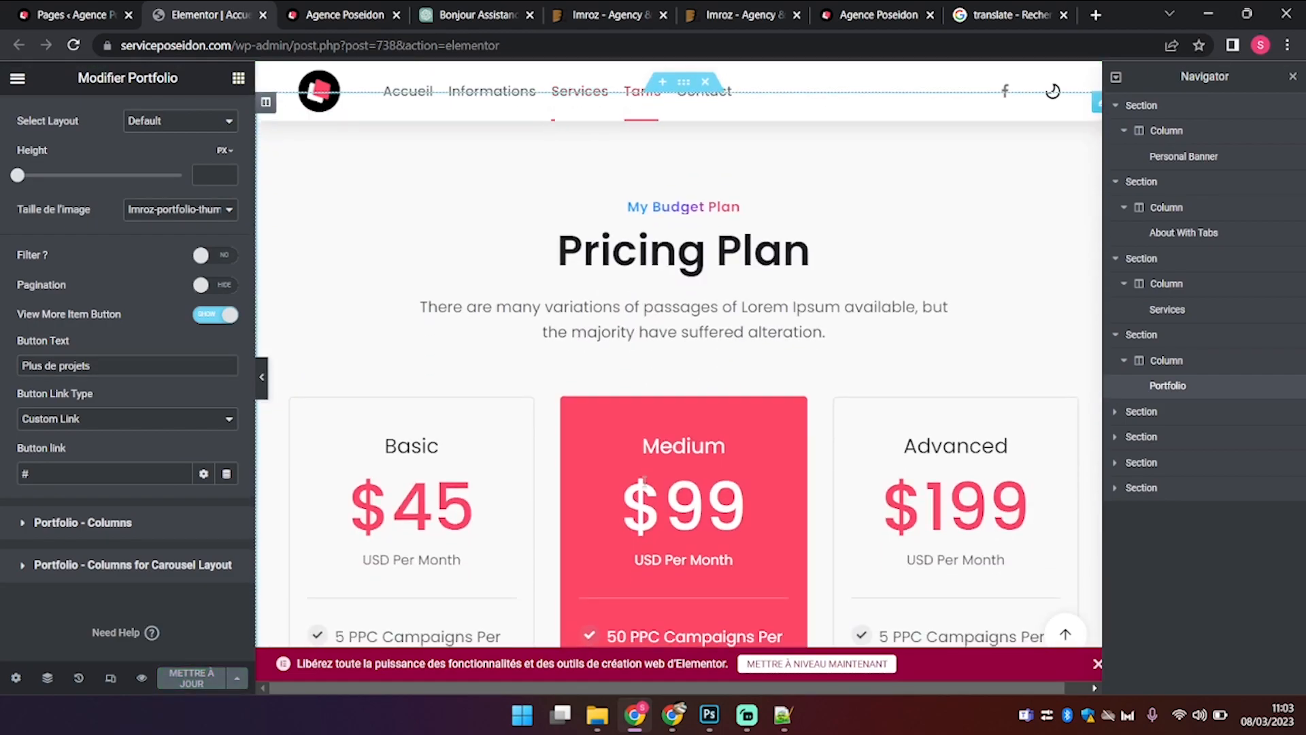
click(692, 253)
drag(122, 256, 4, 265)
text(Budget)
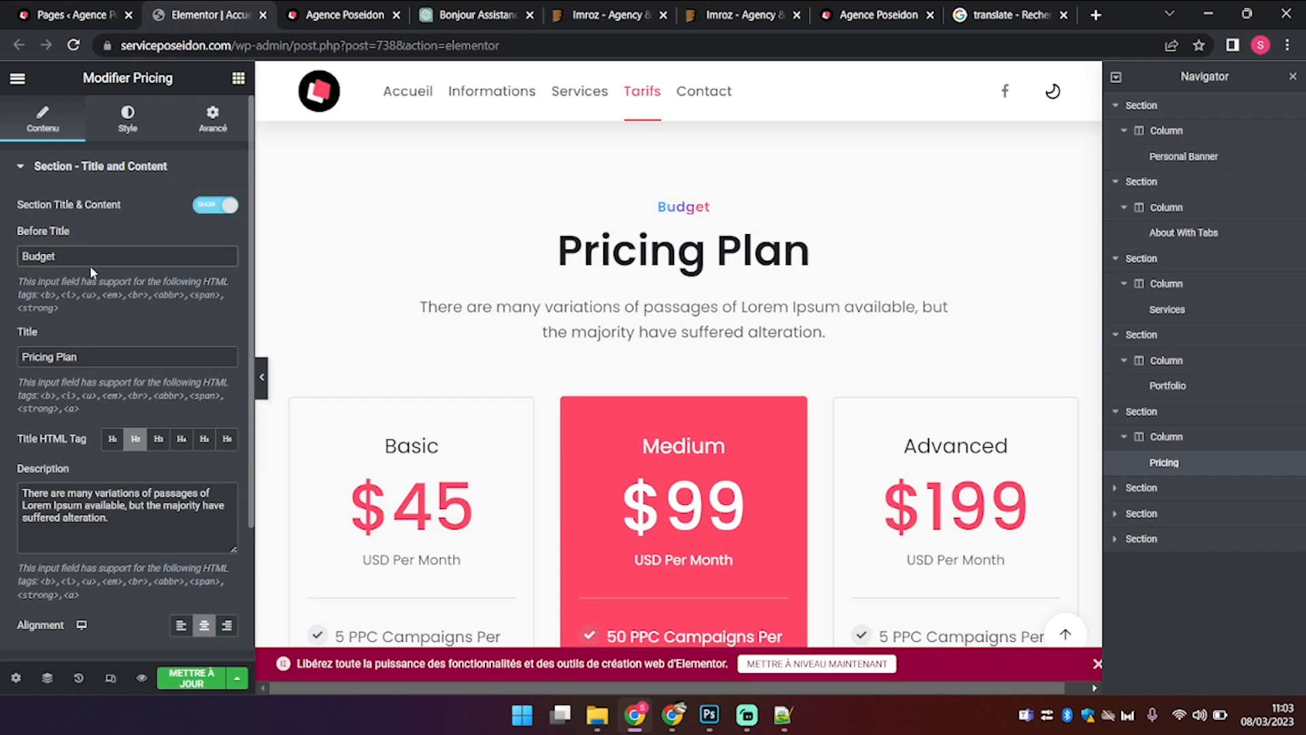
drag(92, 348, 4, 276)
text(No)
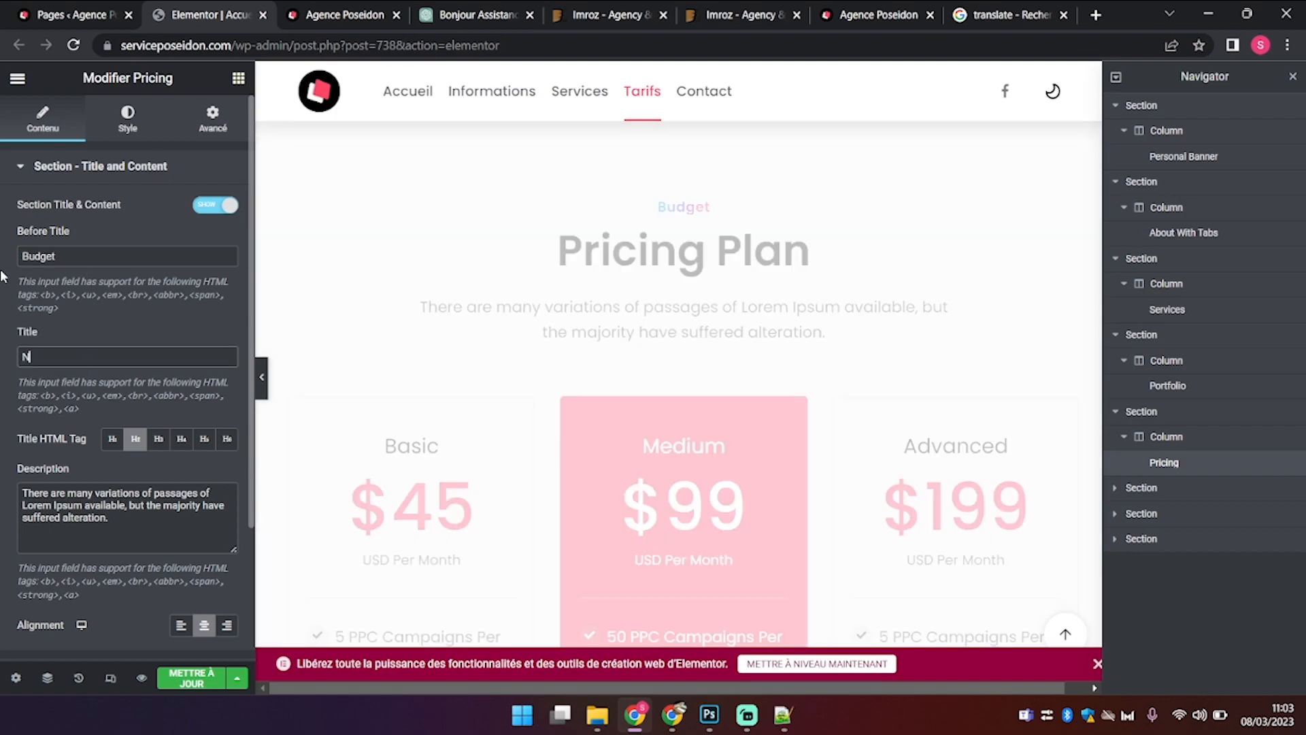
text(s tarifs)
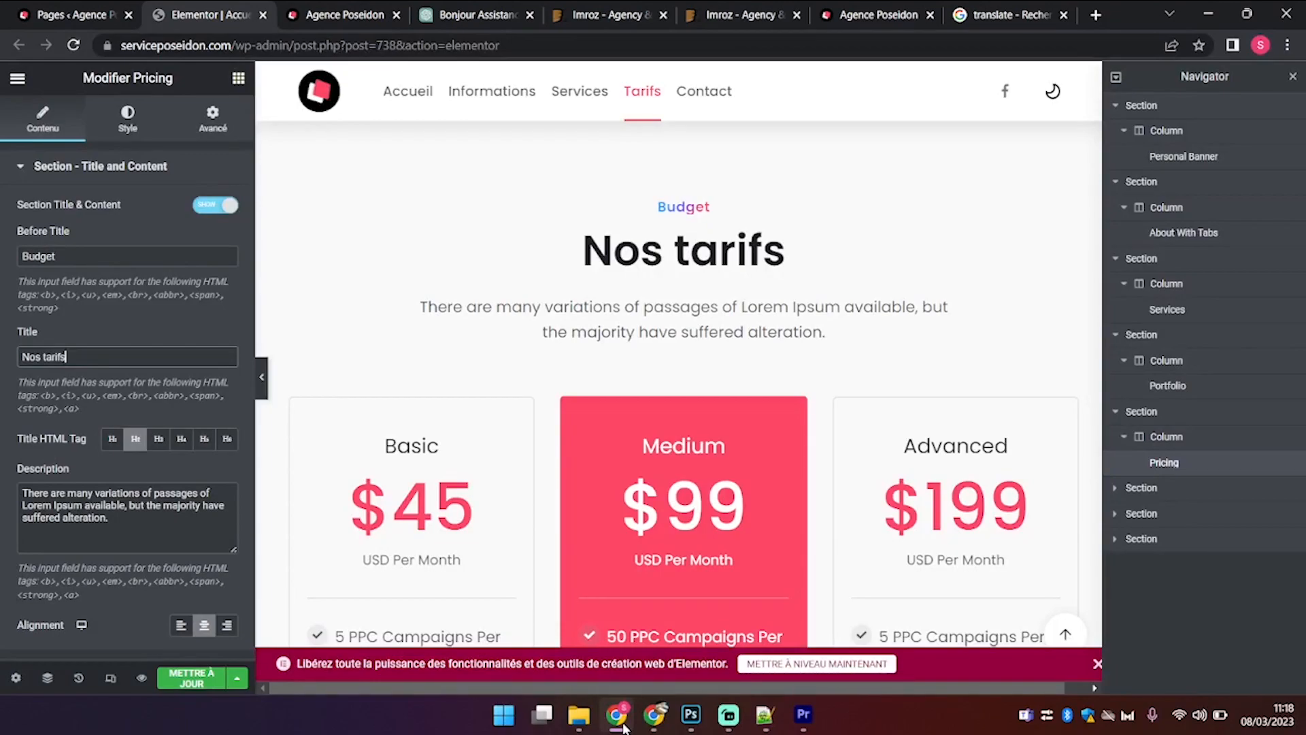
Step: Switch to ChatGPT and select the earlier projets prompt to reuse it
click(187, 505)
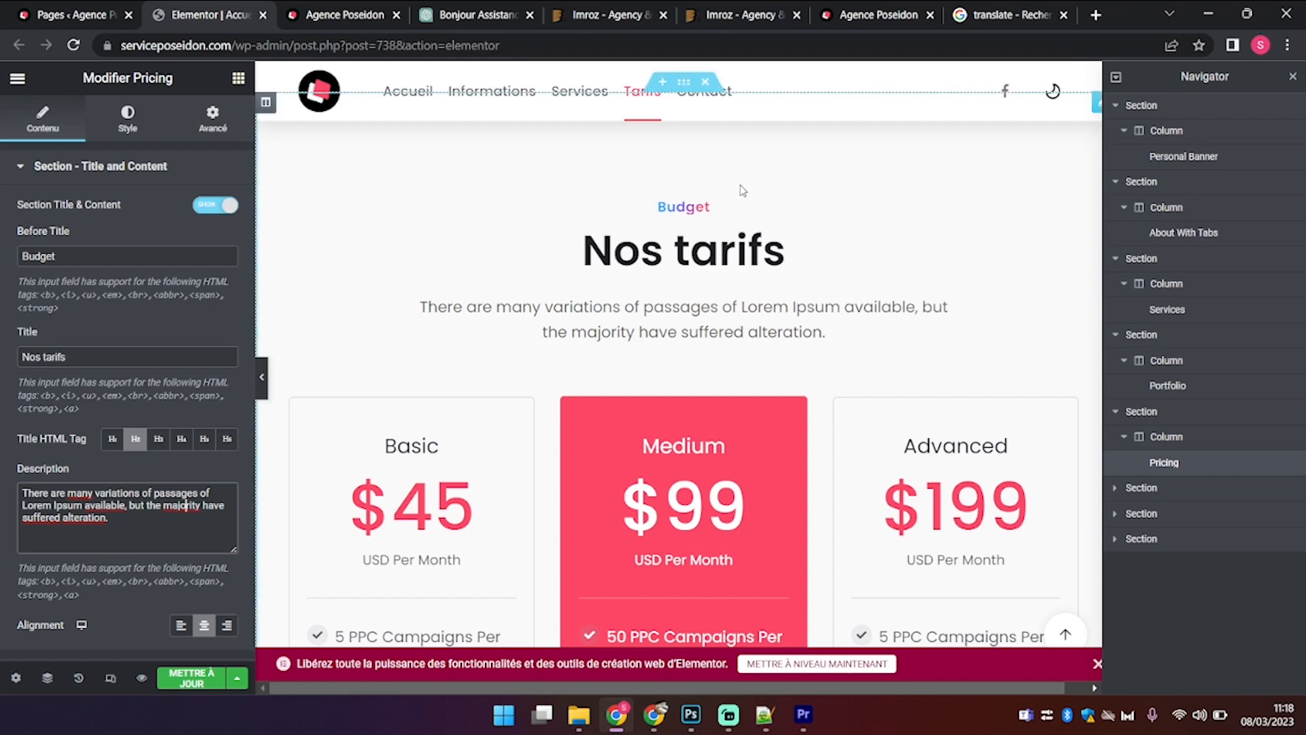
click(473, 14)
drag(480, 374, 930, 390)
key(ctrl+c)
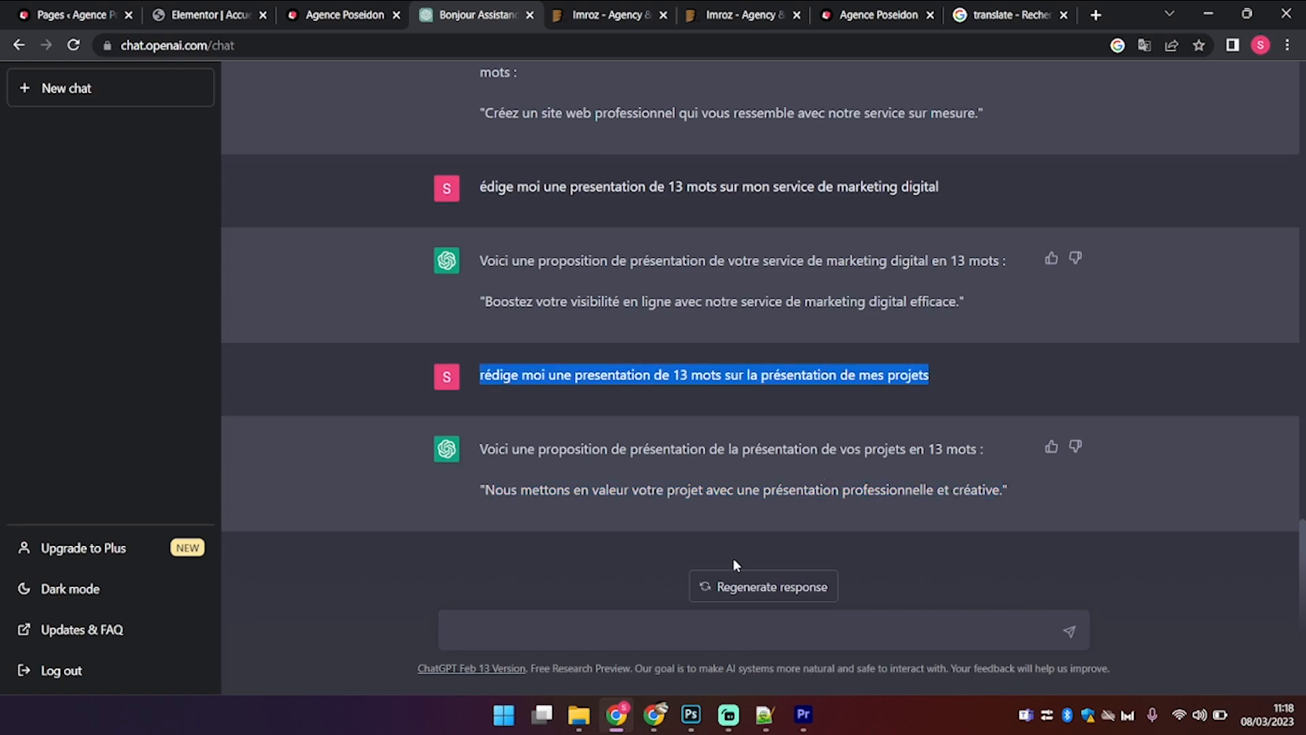
Step: Resend the prompt with 'tarifs' instead of 'projets' and copy ChatGPT's pricing sentence
click(687, 624)
key(ctrl+v)
double_click(876, 633)
text(tarufs)
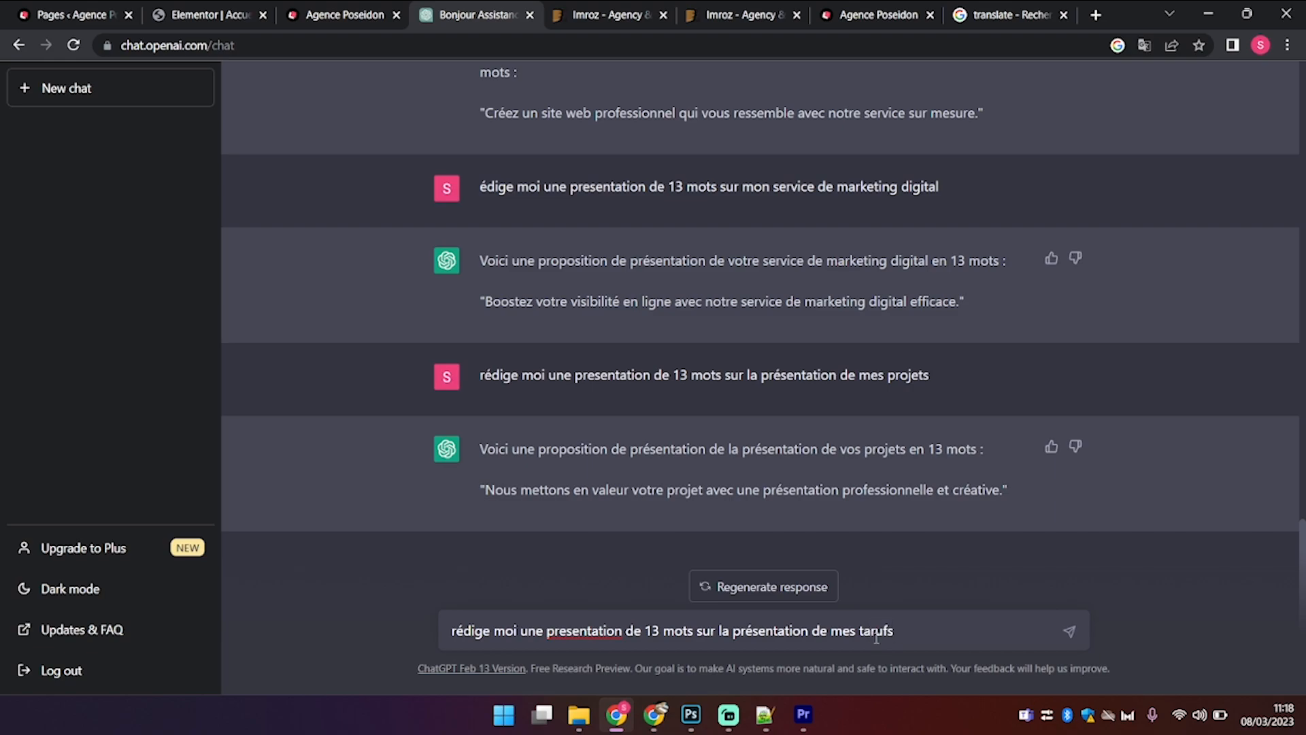
key(BackSpace)
key(BackSpace)
text(ifs)
key(Return)
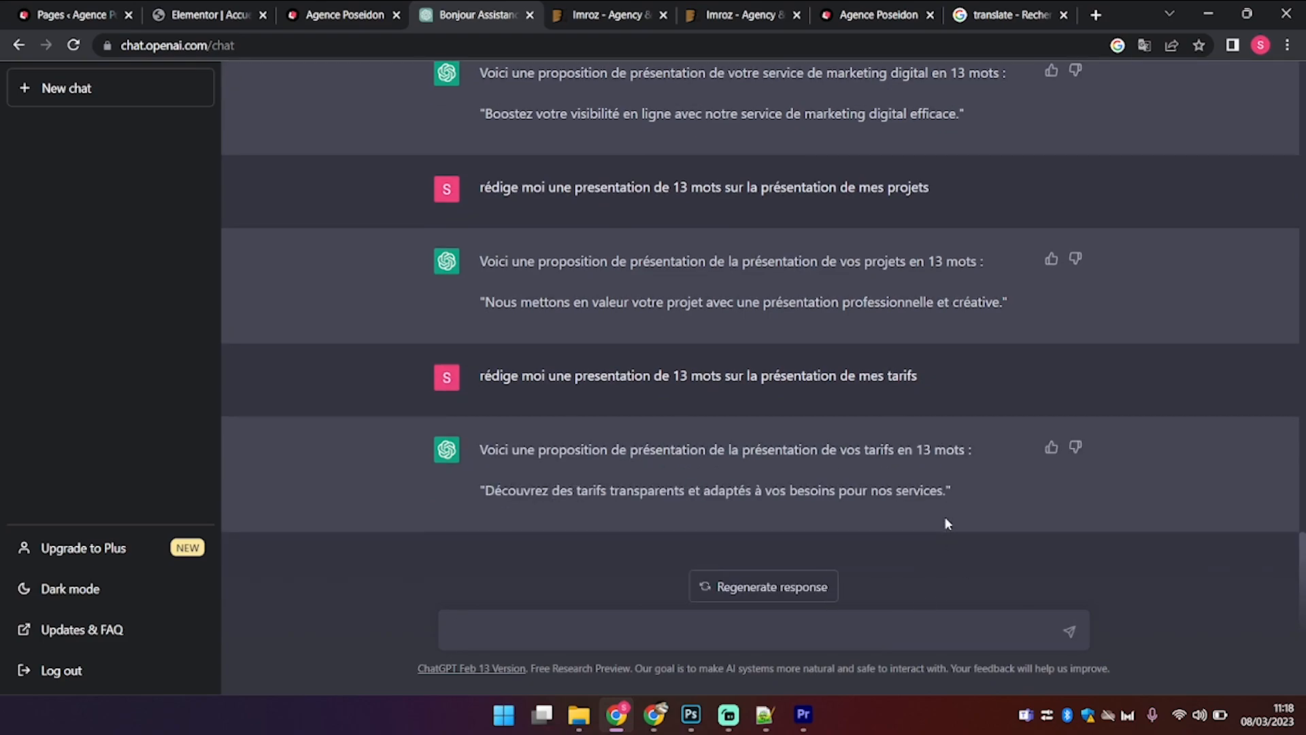
drag(948, 493, 489, 498)
key(ctrl+c)
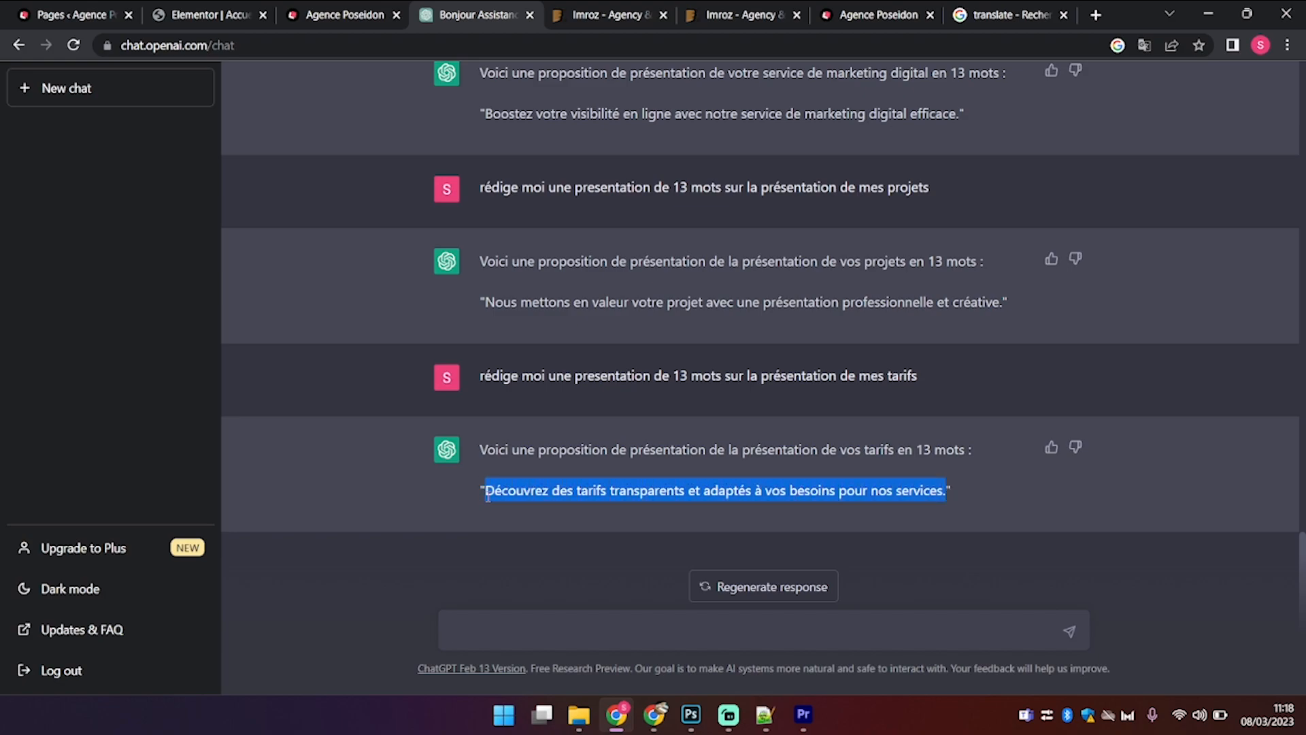
click(229, 17)
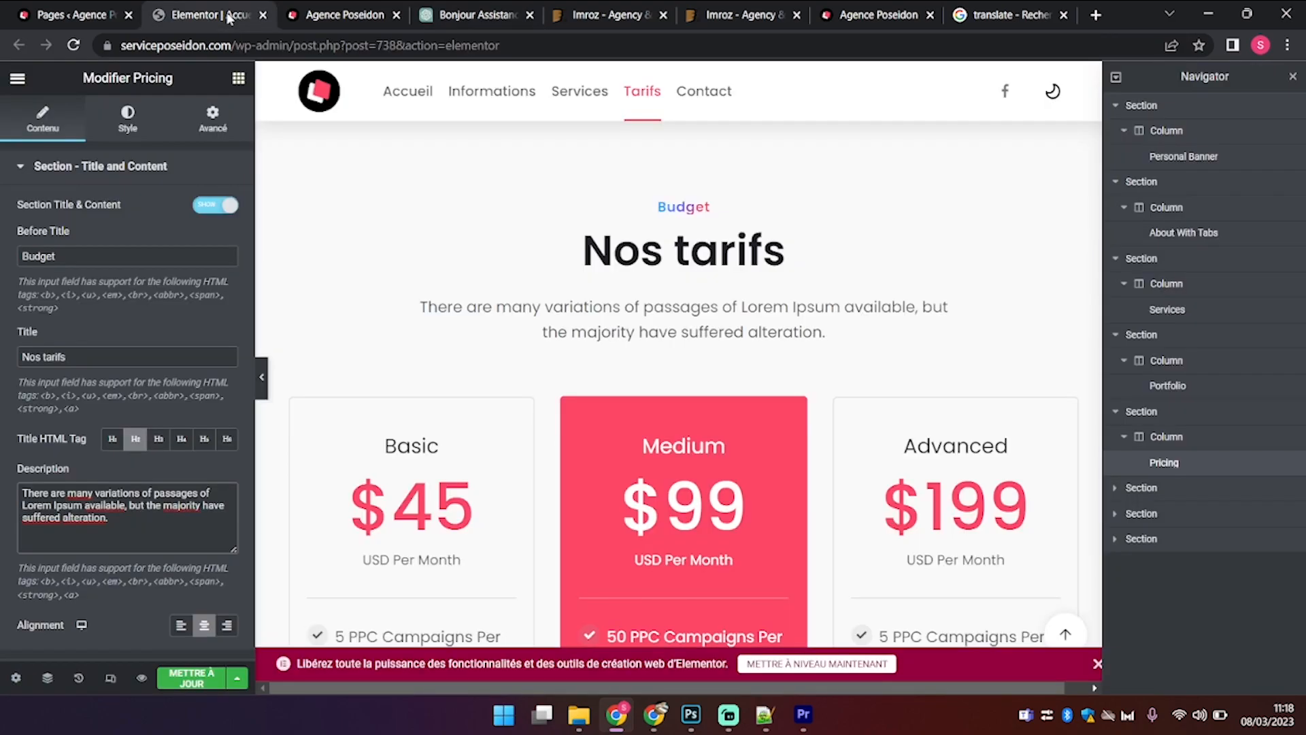
Step: Replace the pricing Description with the pasted 'Découvrez des tarifs transparents…' sentence
click(161, 517)
key(ctrl+a)
key(ctrl+v)
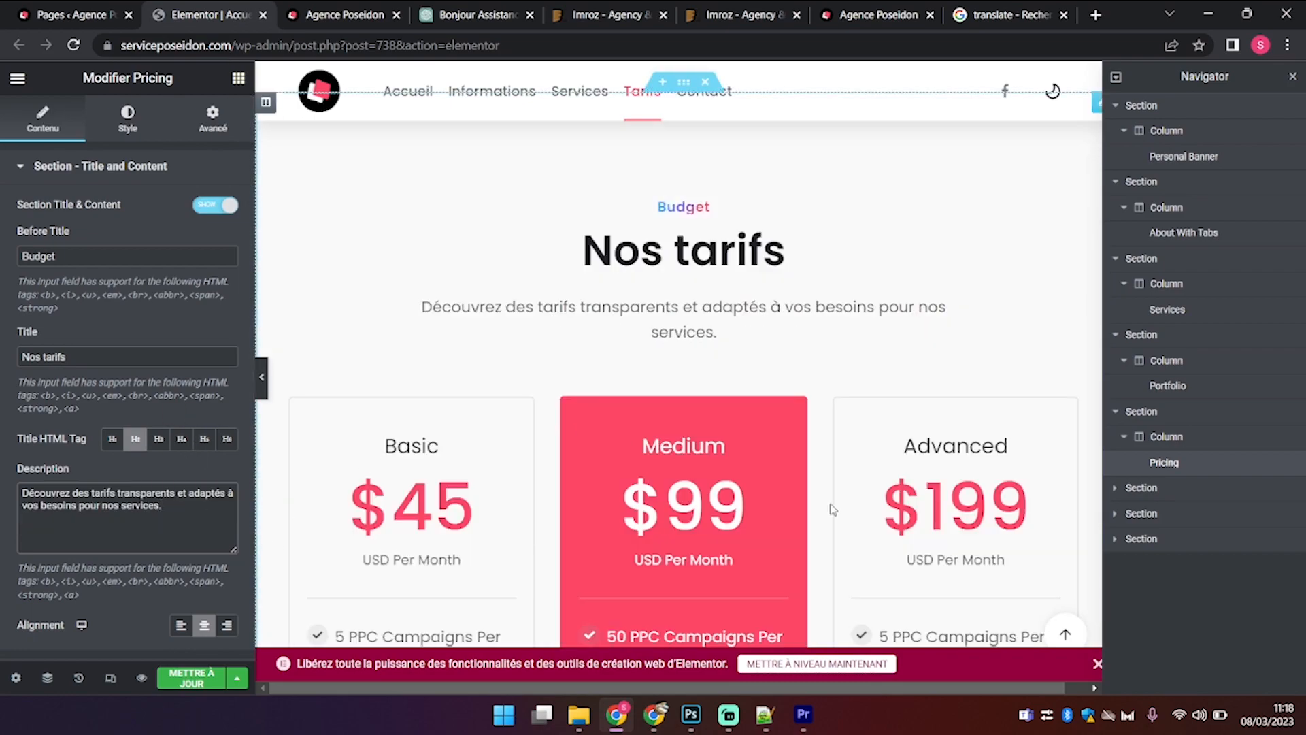
scroll(832, 509, down, 7)
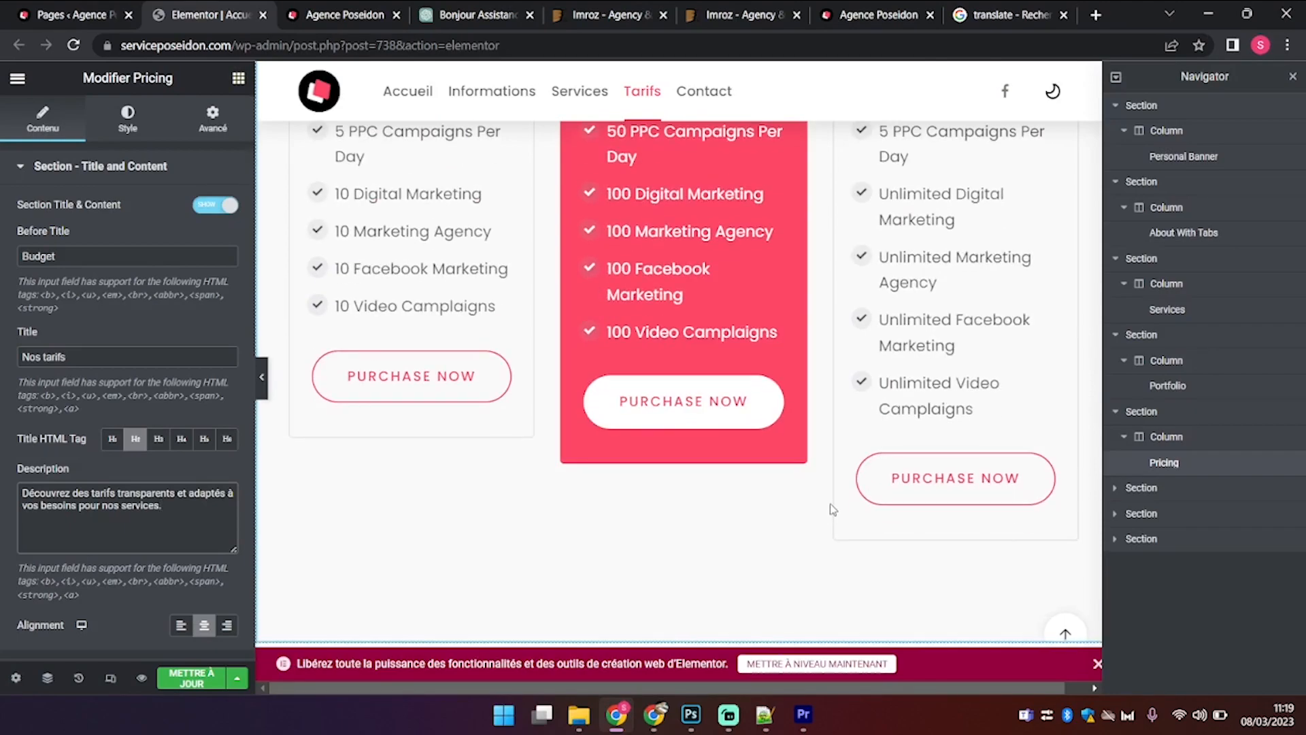
scroll(598, 502, down, 1)
scroll(597, 501, up, 2)
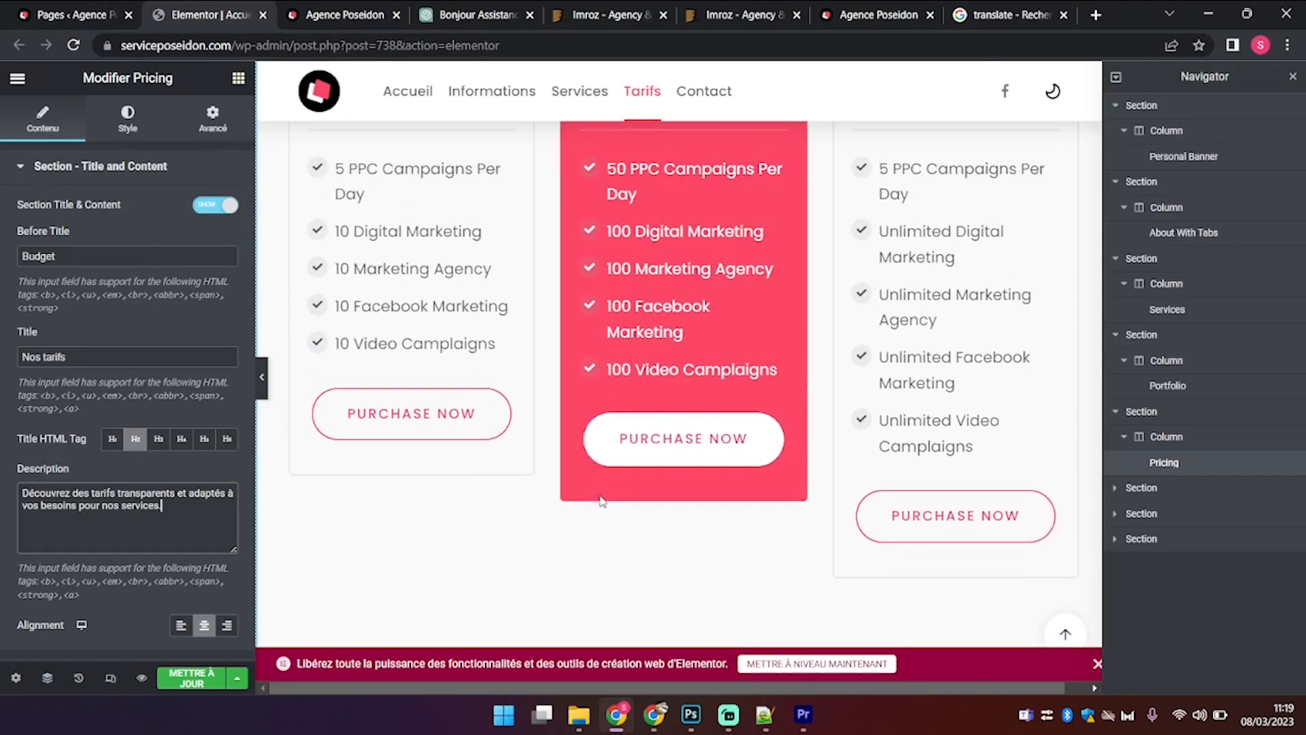
Step: Replace the Basic plan's features list with two lines: '3 pages' and 'Responsive'
click(57, 165)
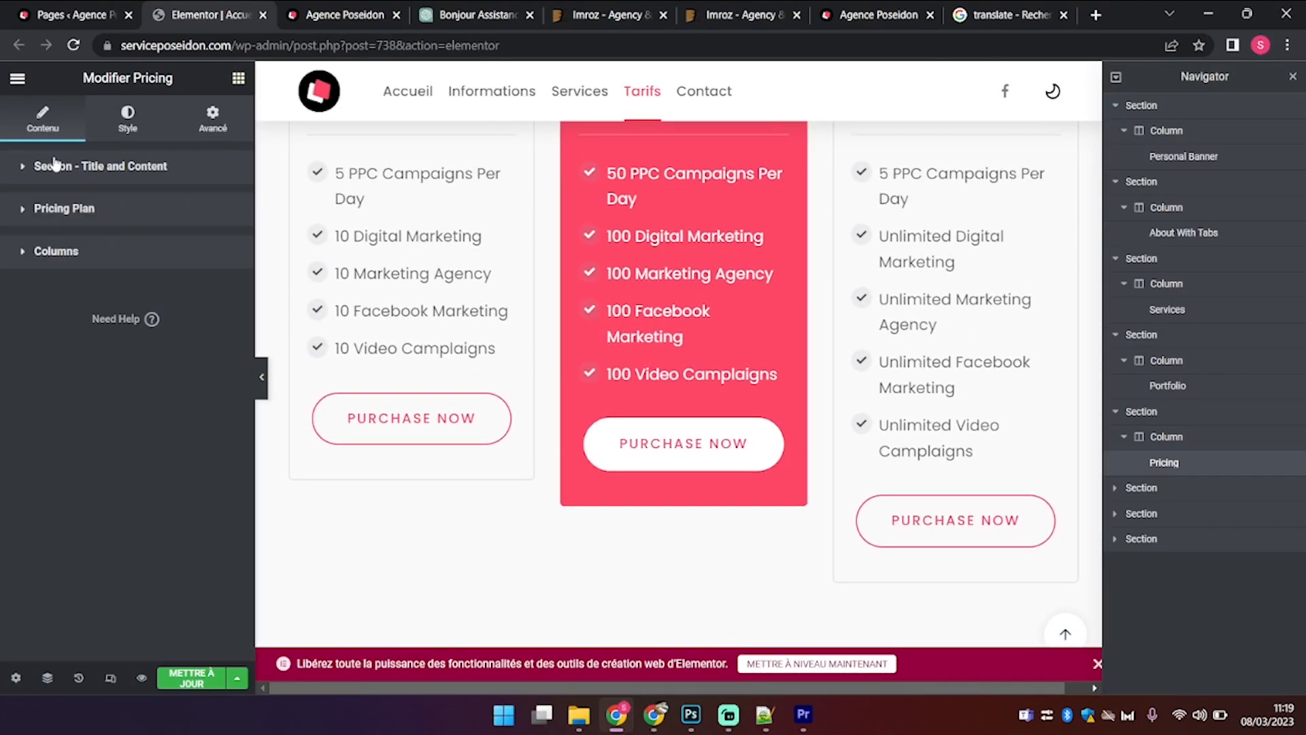
click(97, 207)
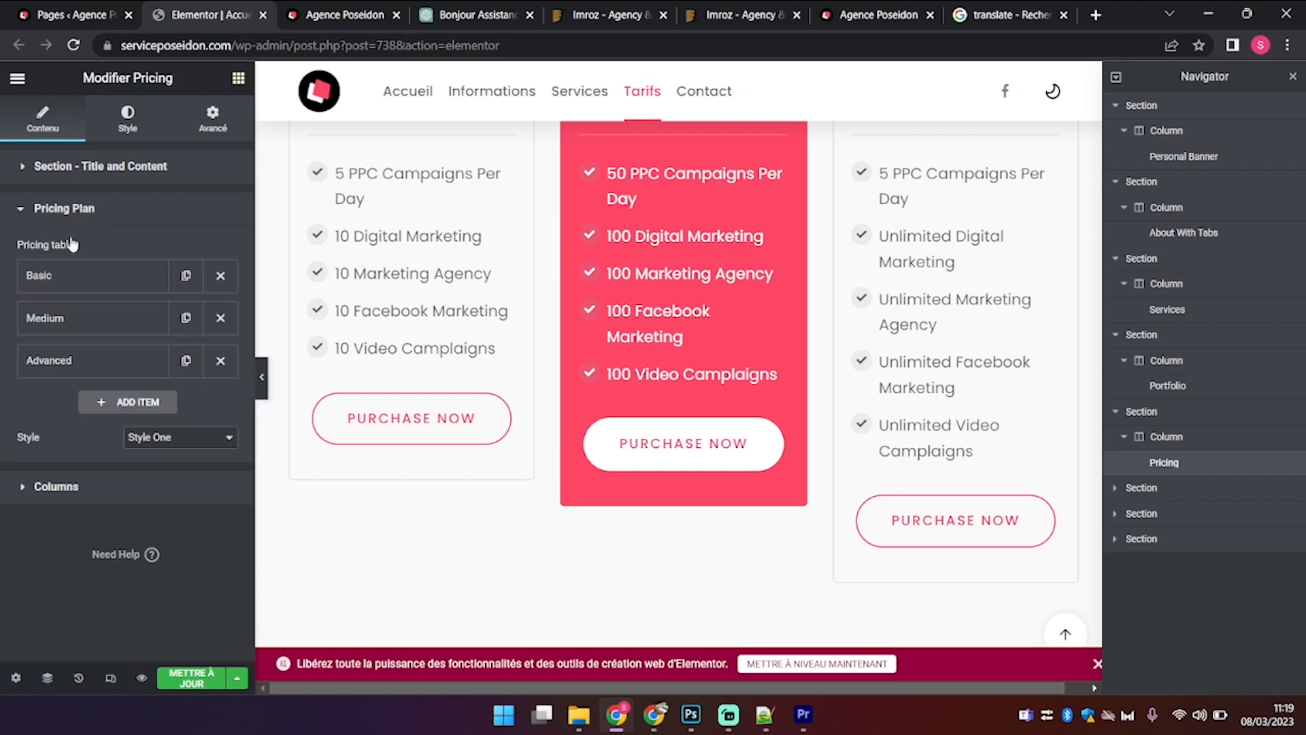
click(124, 267)
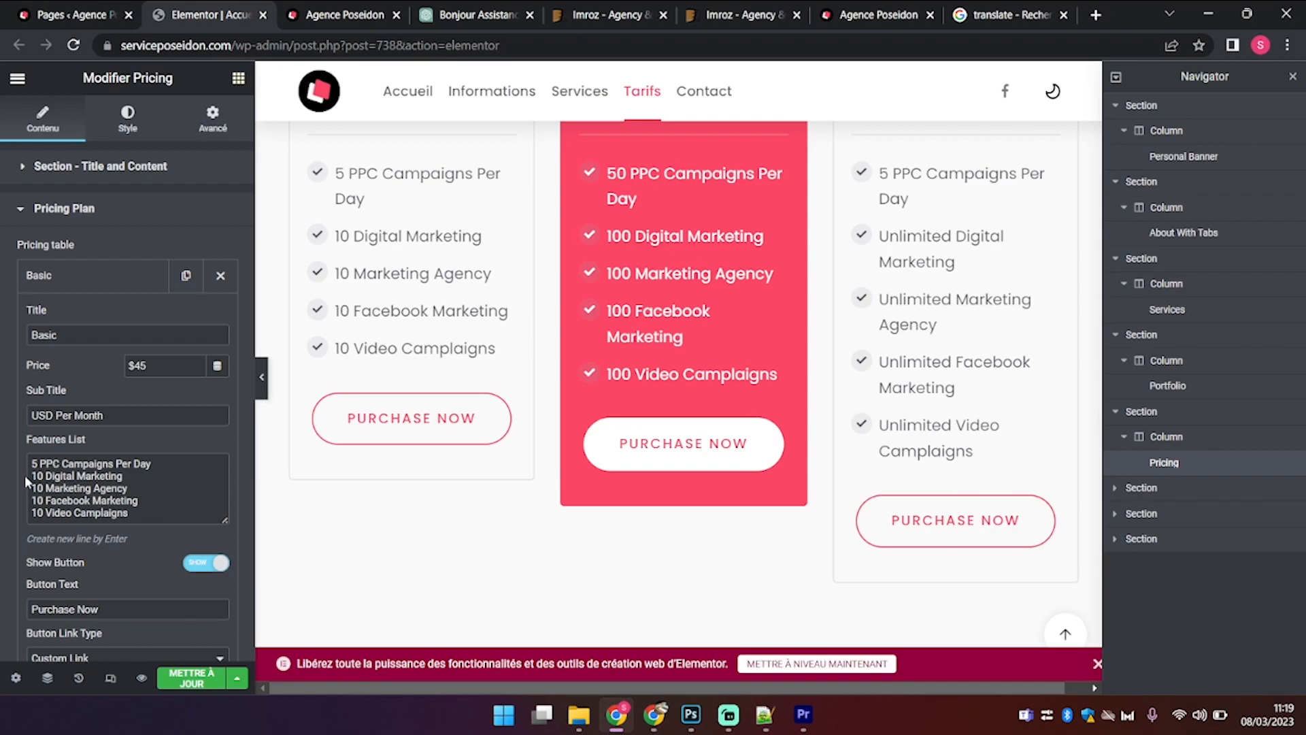
click(71, 488)
key(ctrl+a)
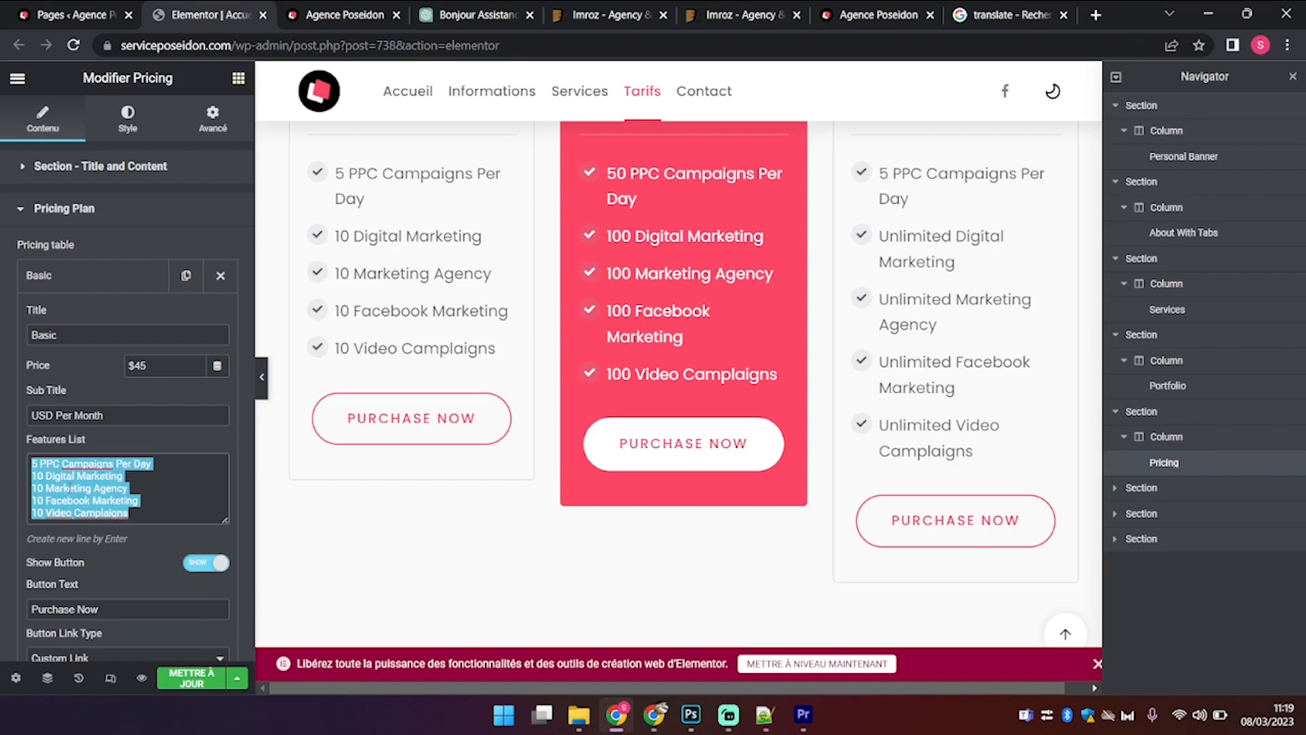
key(BackSpace)
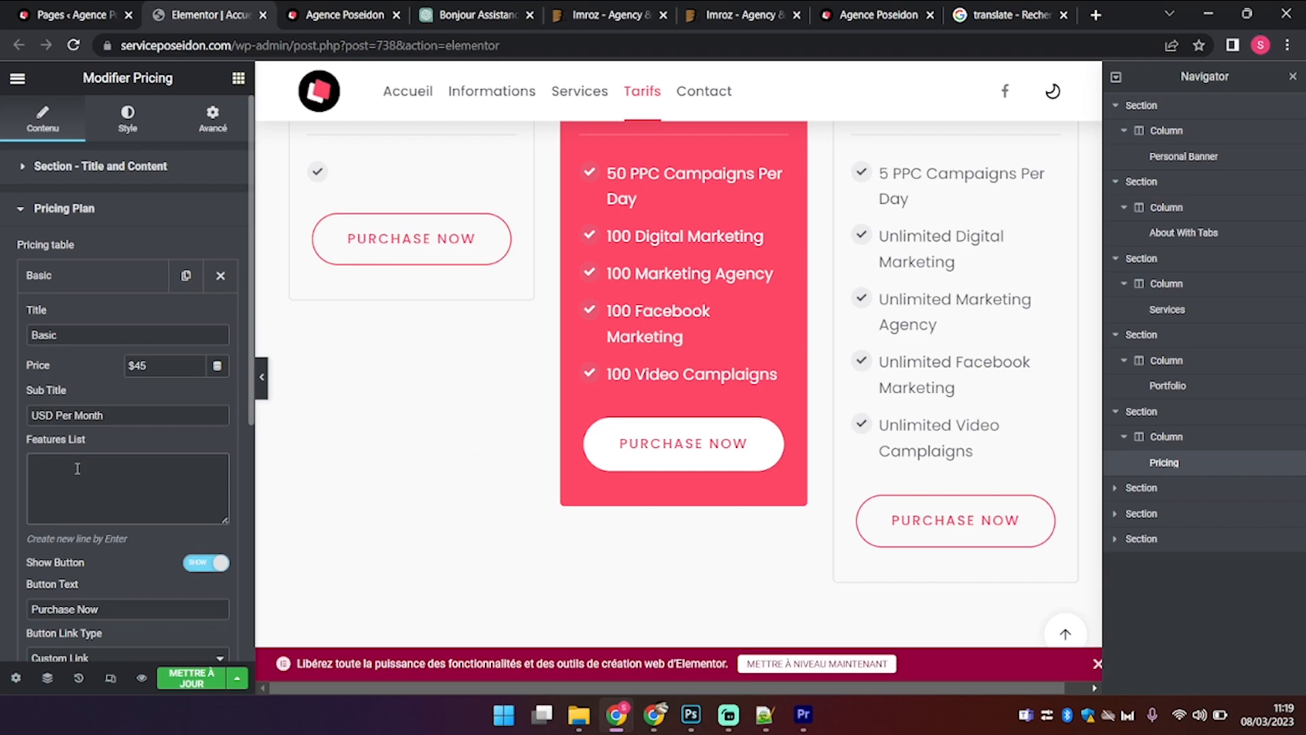
text(3 pages)
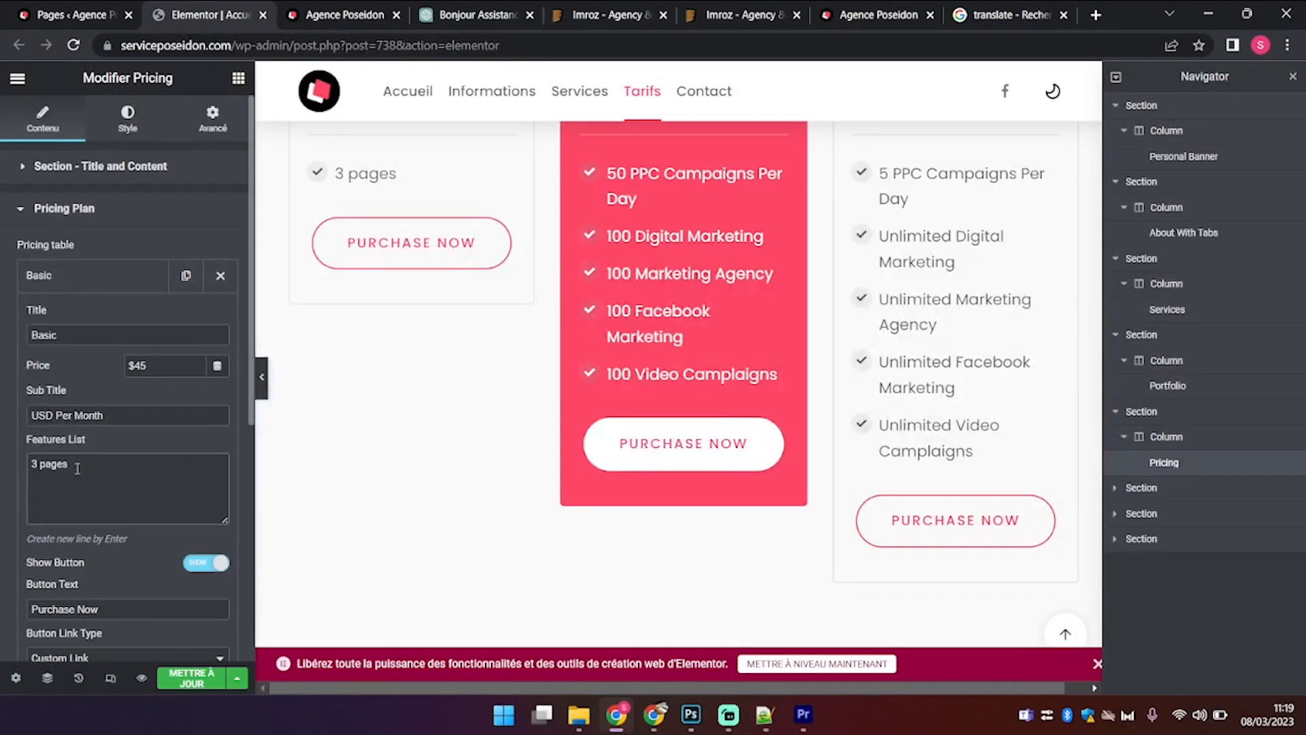
key(Return)
text(Responsives)
key(BackSpace)
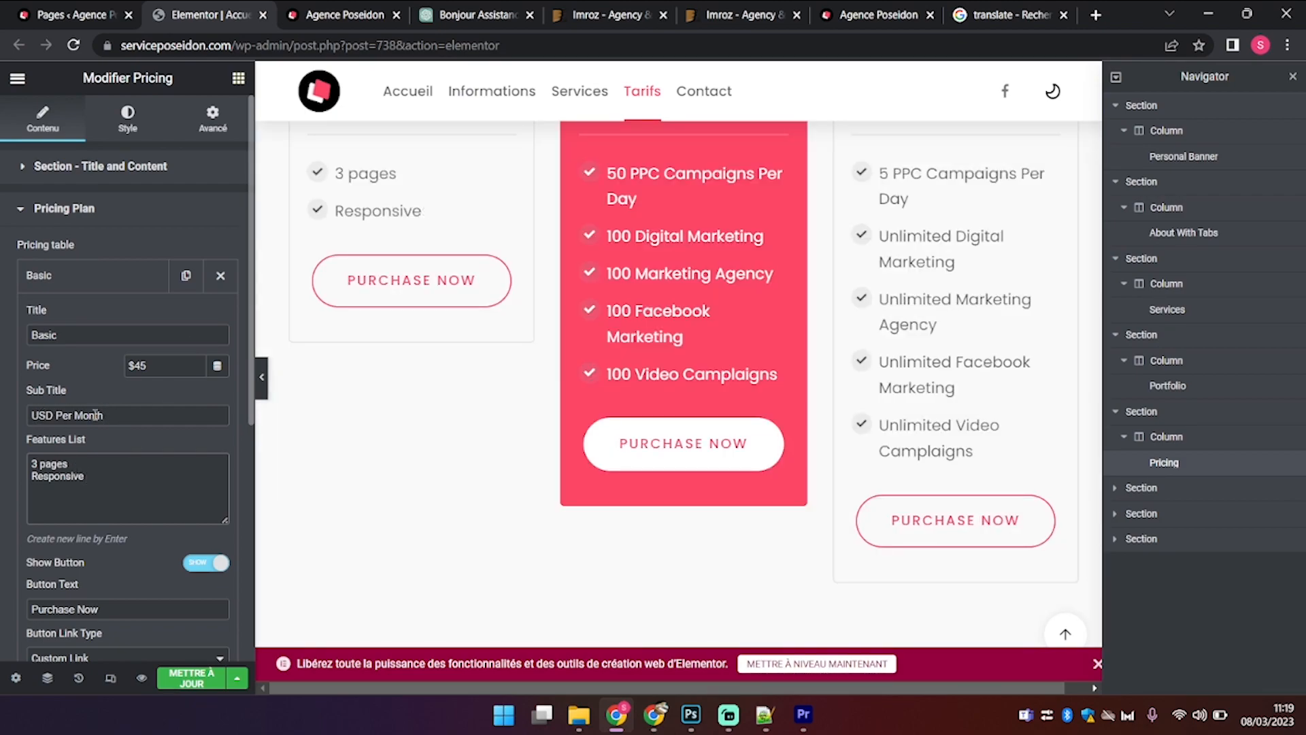
Step: Remove the Basic plan's USD Per Month subtitle, set its price to 300€, and select its features
drag(113, 416, 3, 460)
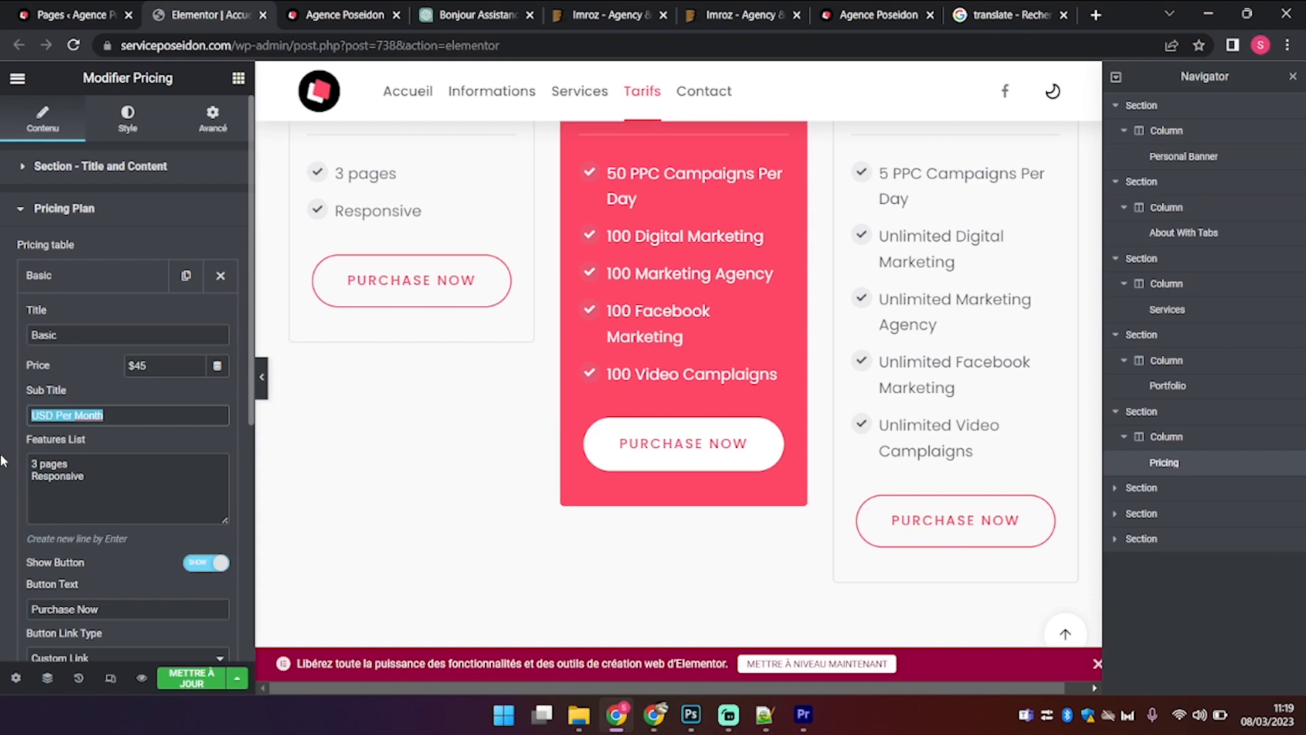
scroll(588, 245, up, 4)
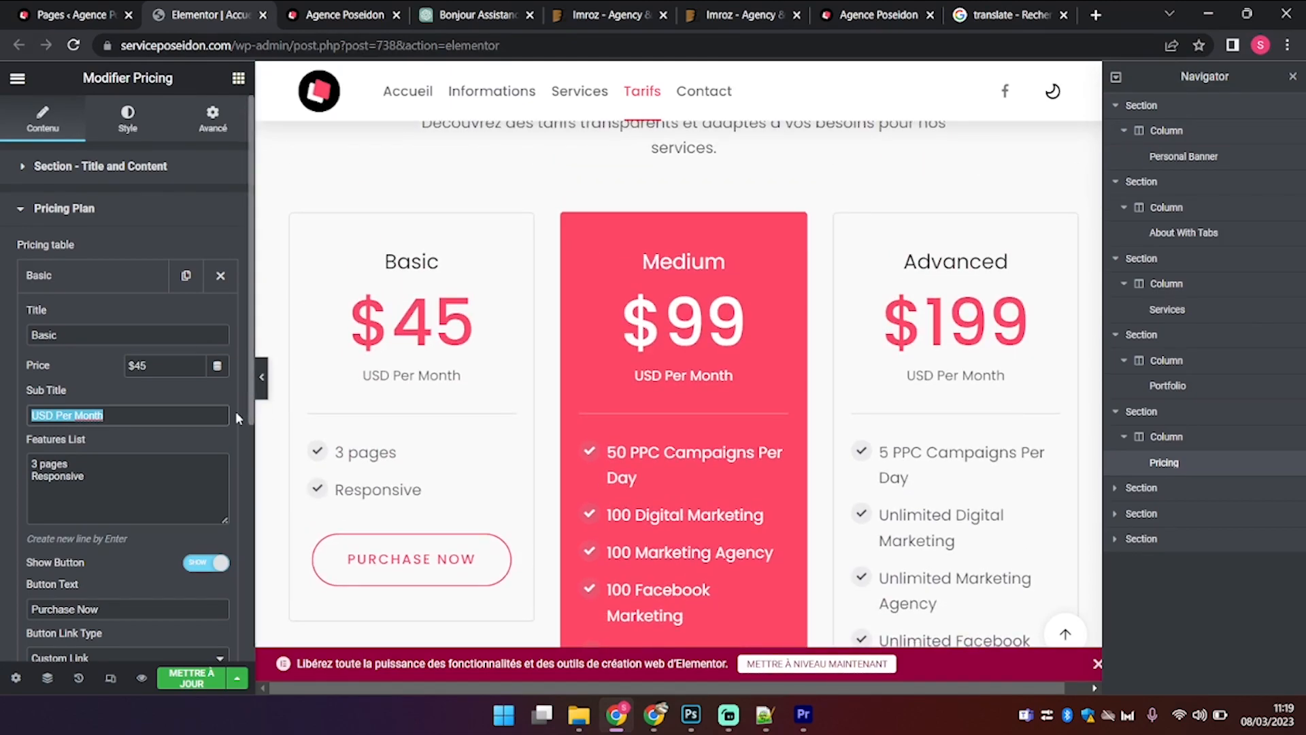
key(BackSpace)
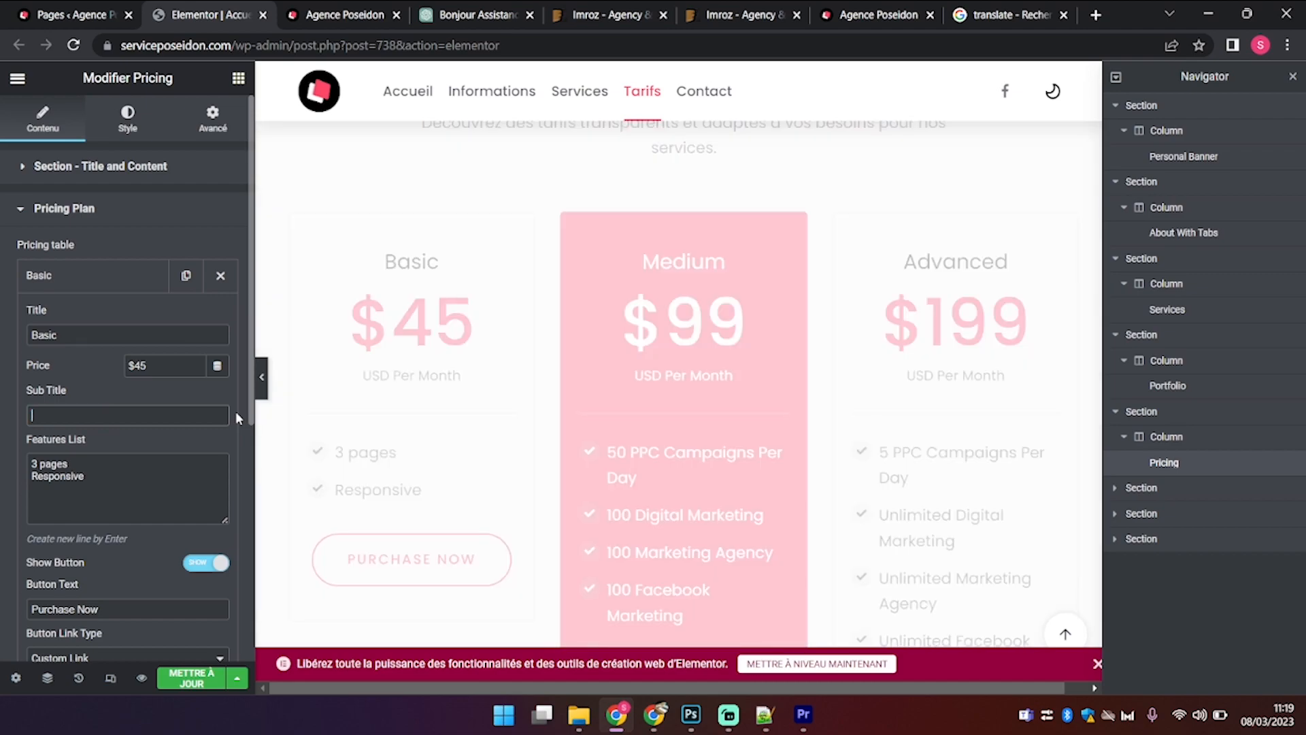
drag(152, 370, 45, 368)
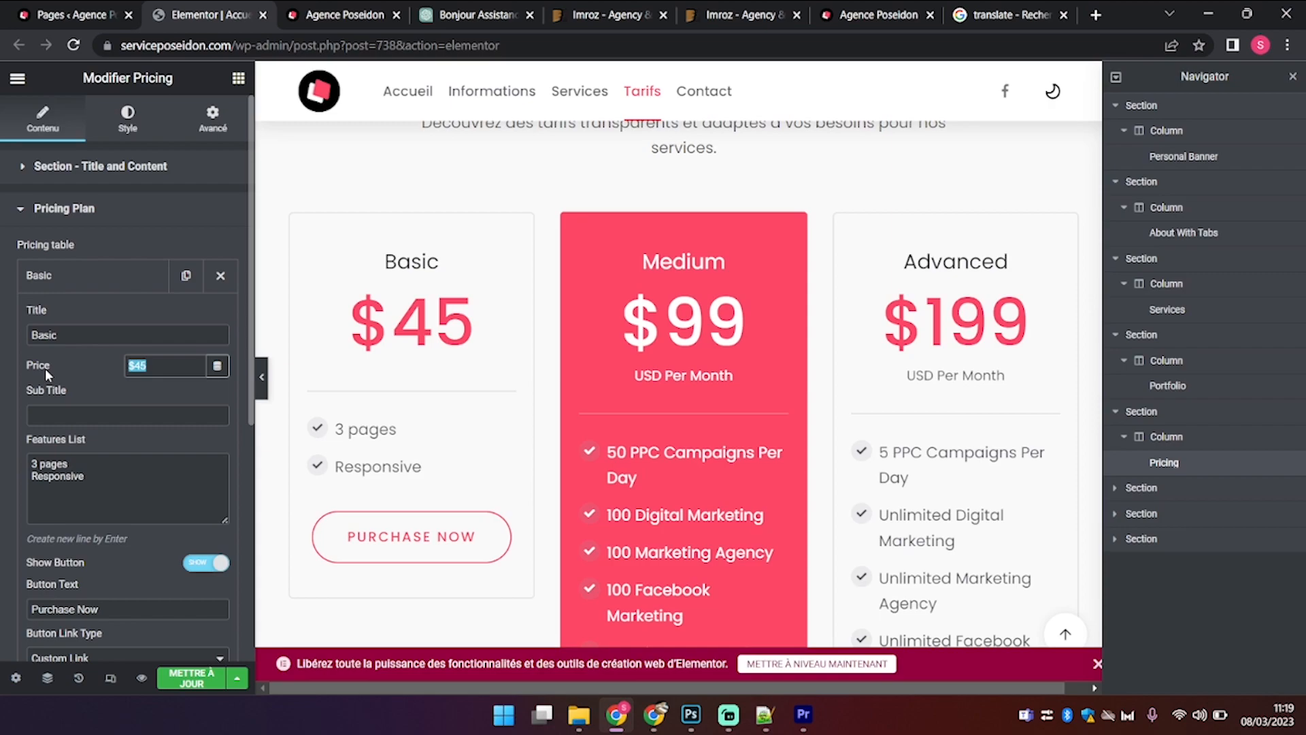
text(300)
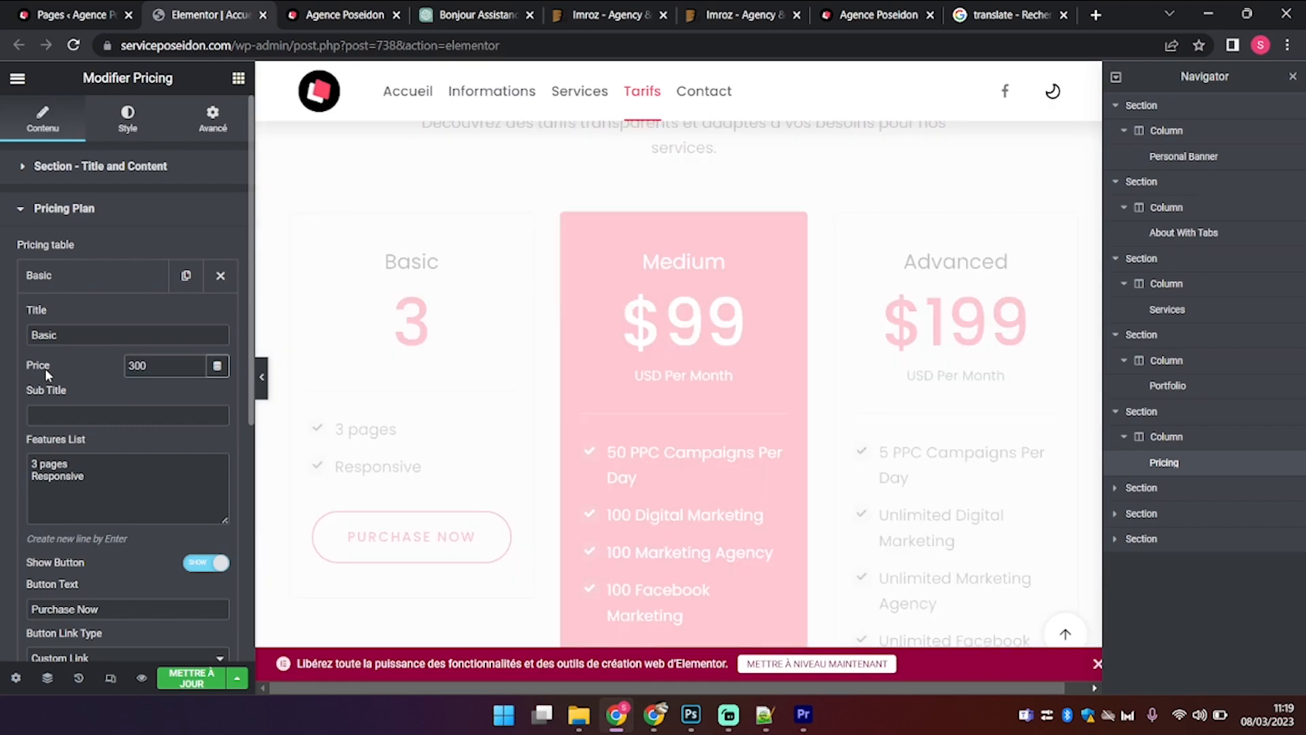
text(€)
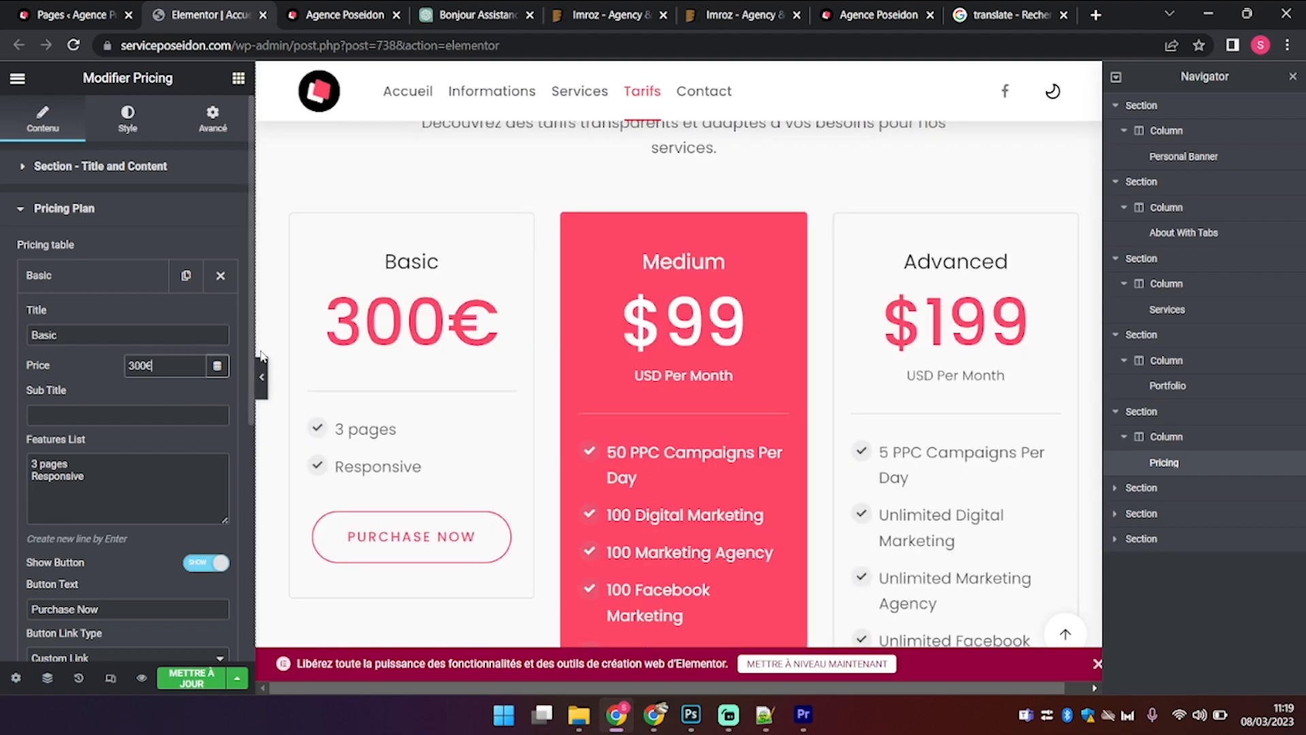
scroll(266, 401, down, 2)
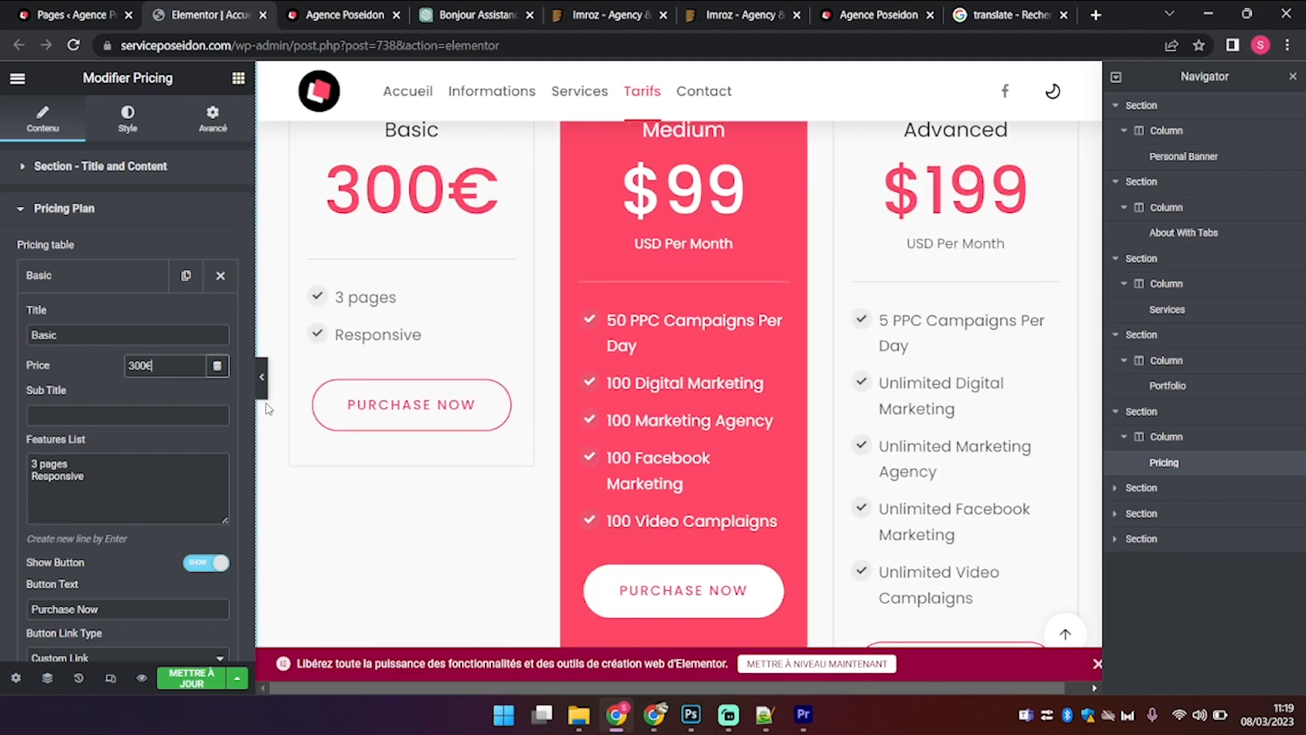
click(158, 501)
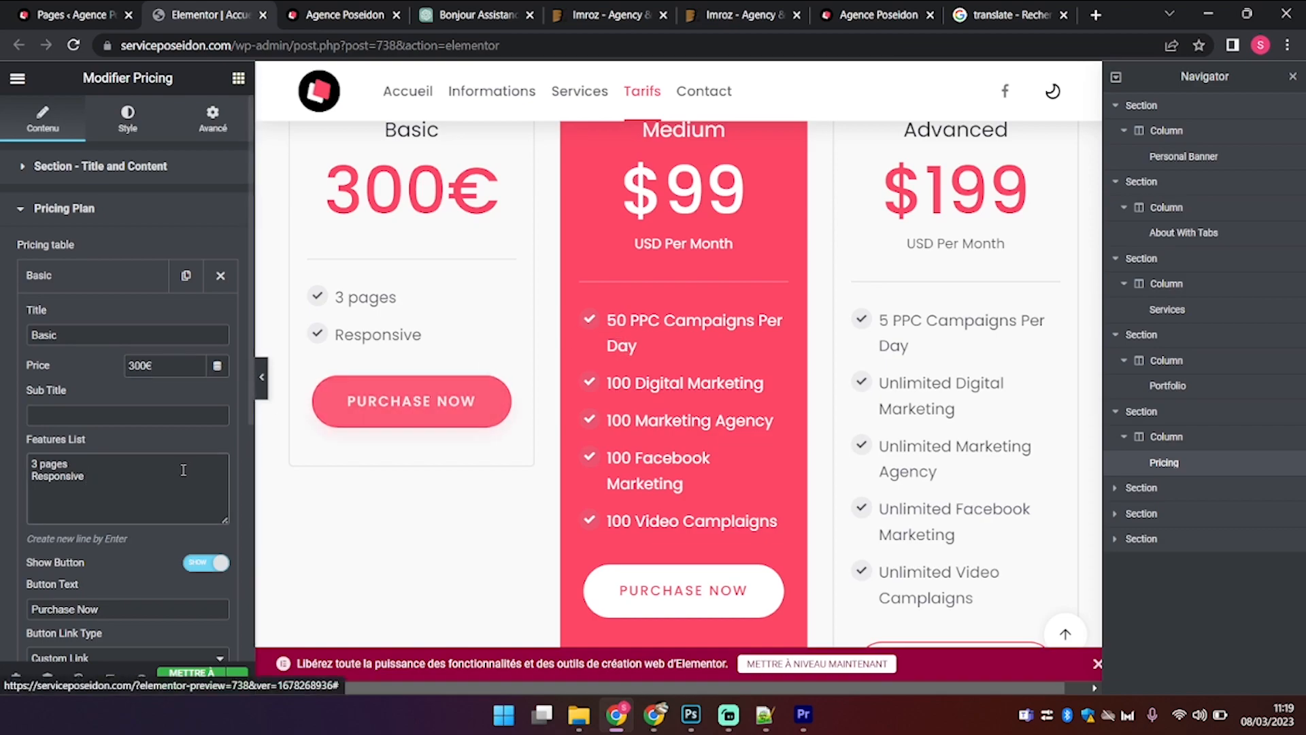
key(ctrl+a)
key(ctrl+c)
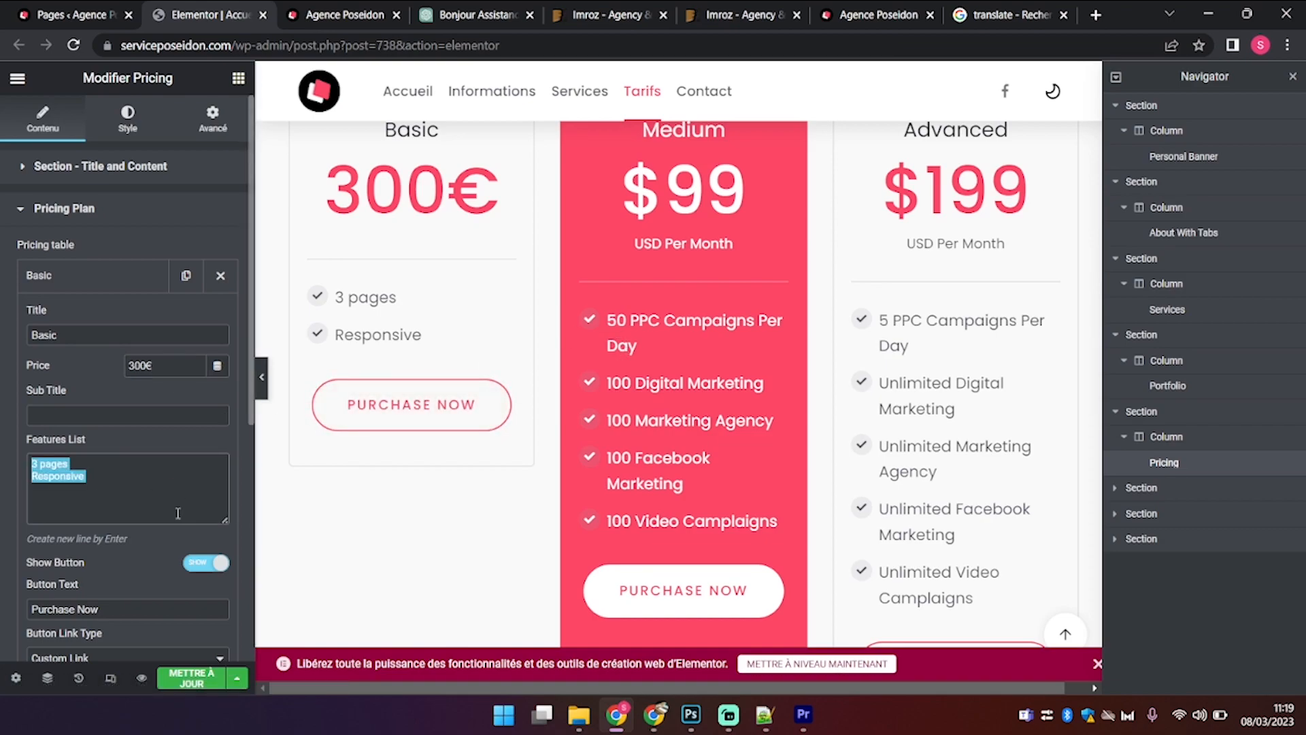
Step: Rename the Medium plan to 'Moyen' and delete its subtitle
click(131, 281)
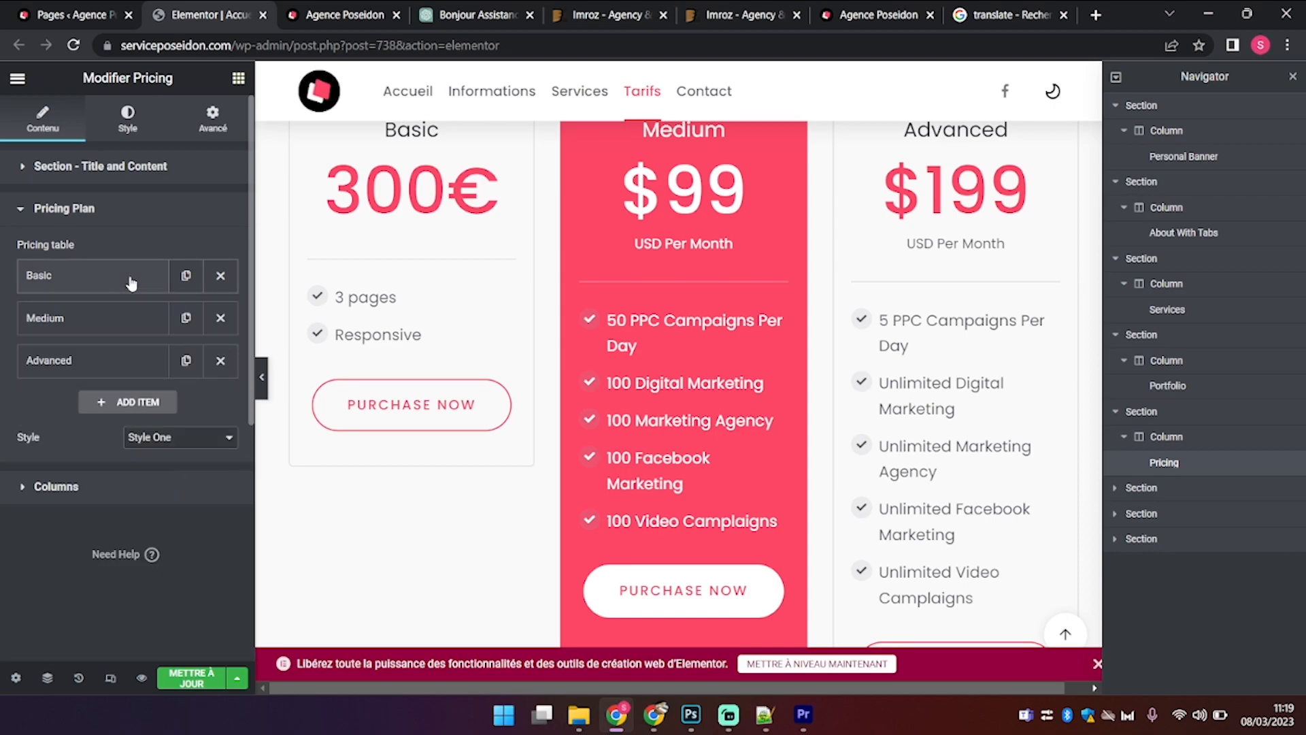
click(131, 317)
drag(112, 373, 0, 364)
text(Moyen)
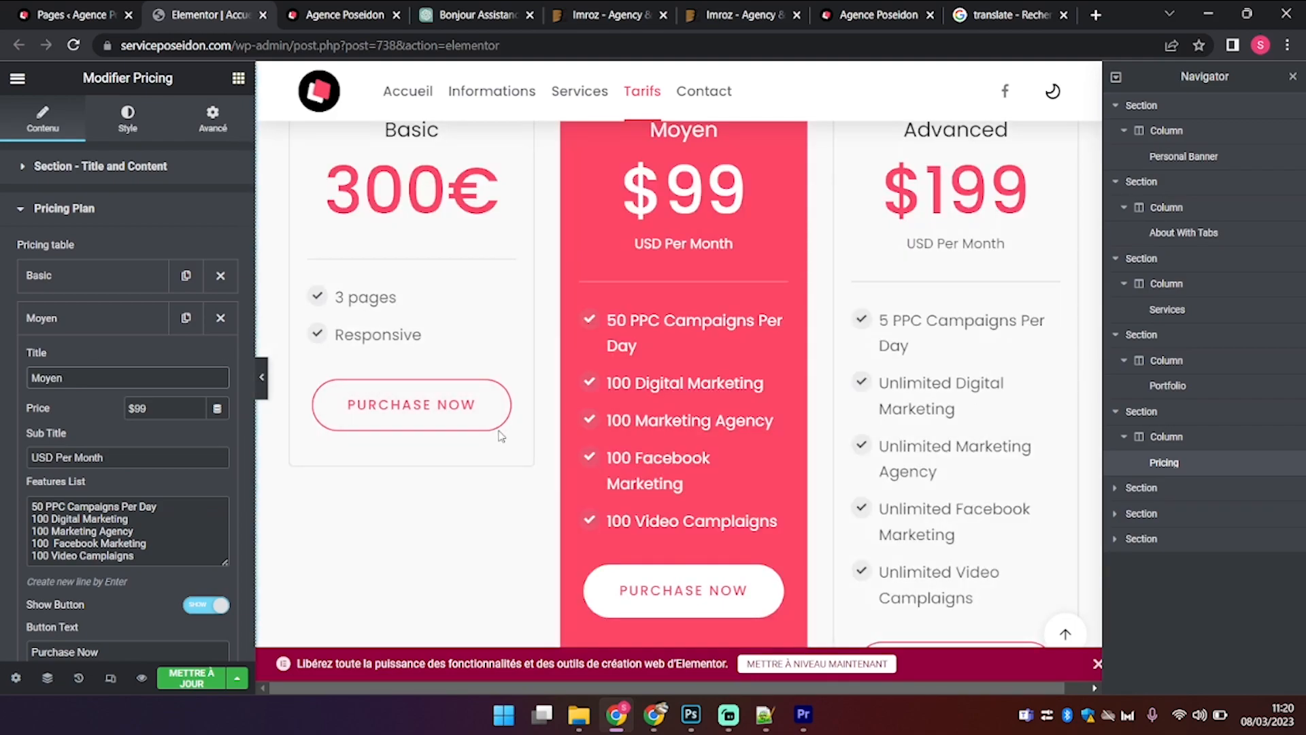
triple_click(116, 457)
key(BackSpace)
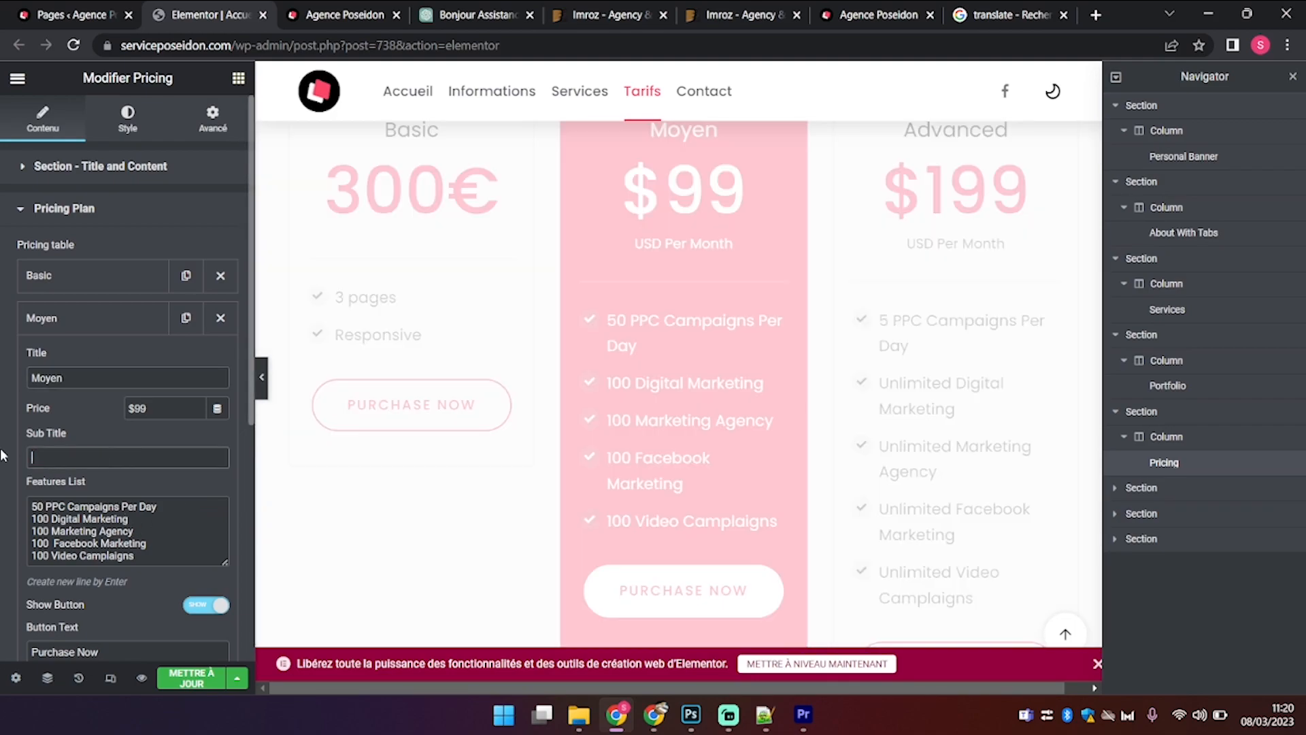
Step: Set the Moyen price to 500€ and paste '3 pages' and 'Responsive' as its features
triple_click(157, 407)
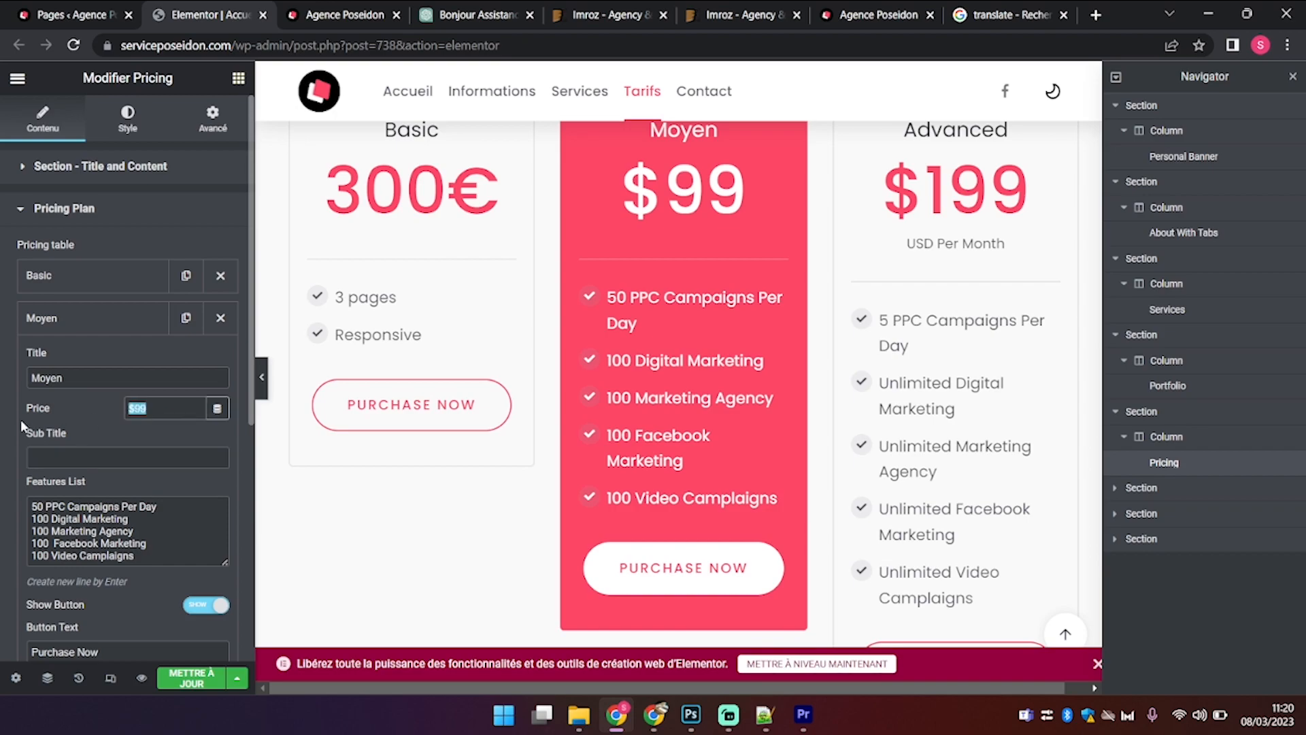
text(500€)
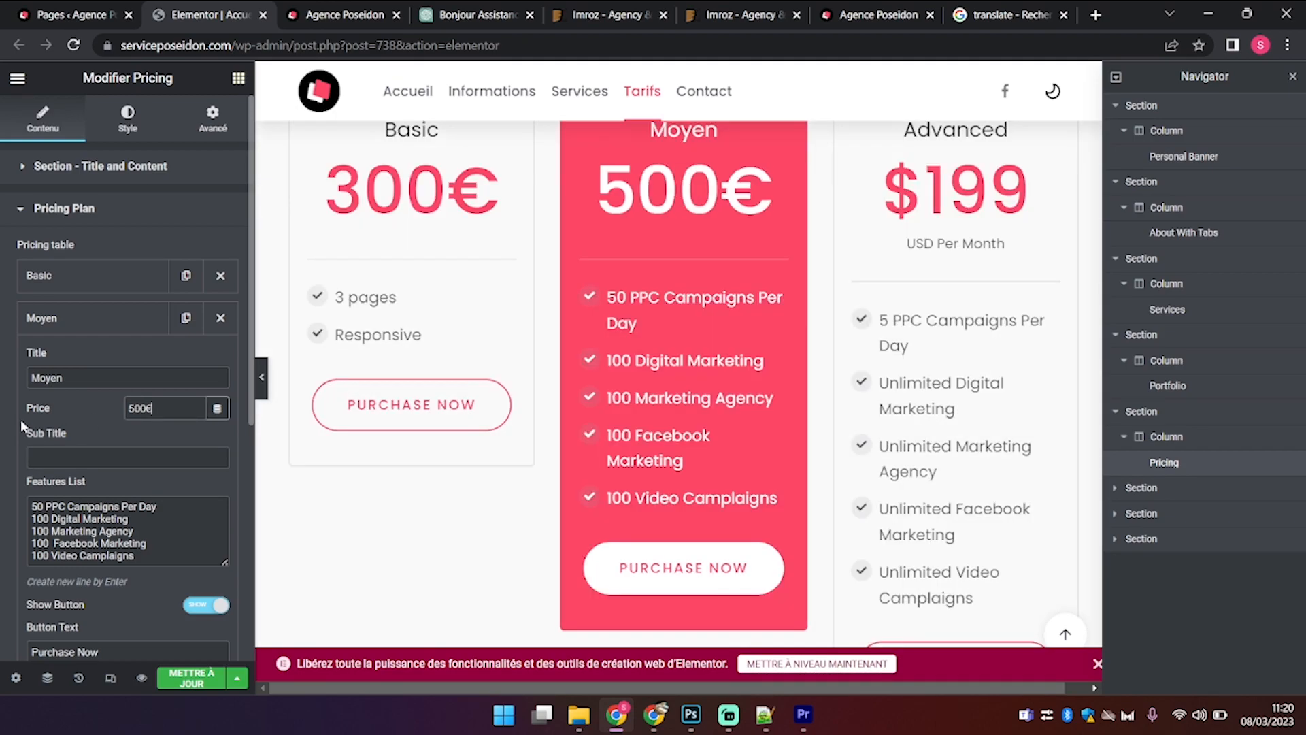
click(85, 528)
key(ctrl+a)
key(ctrl+v)
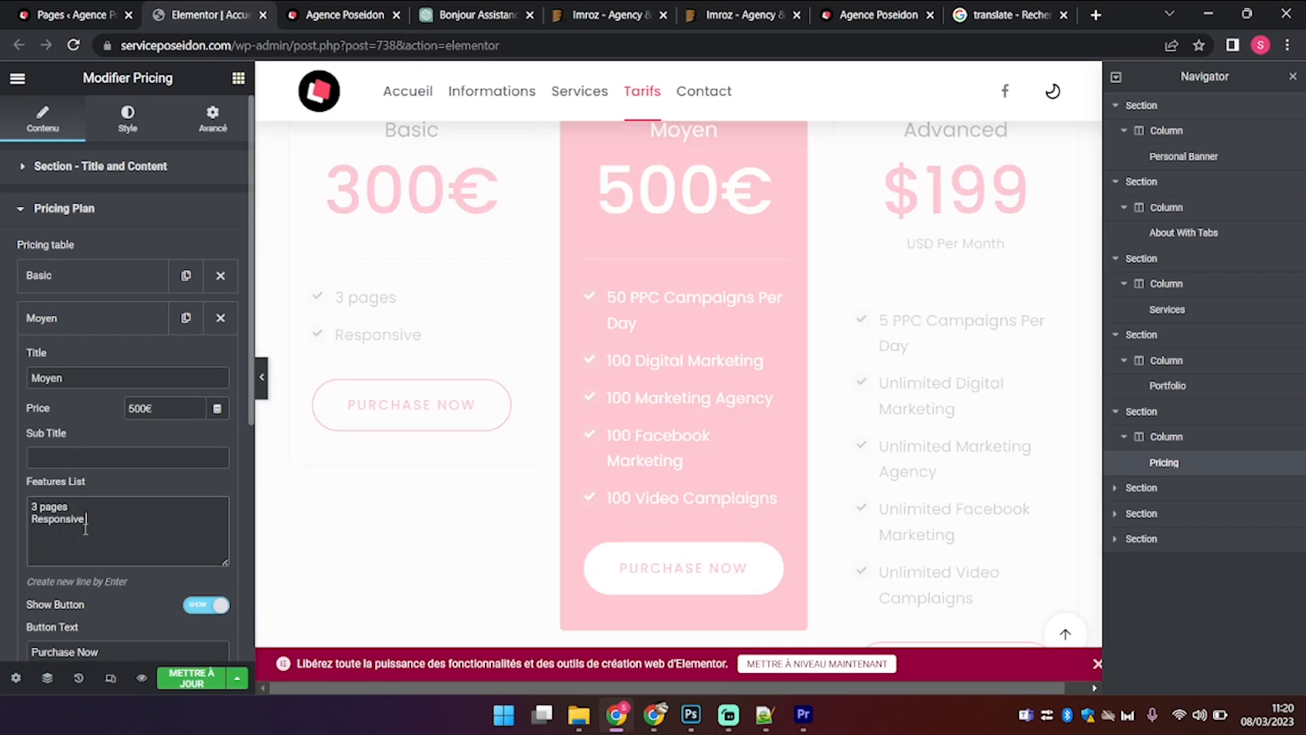
scroll(129, 506, down, 2)
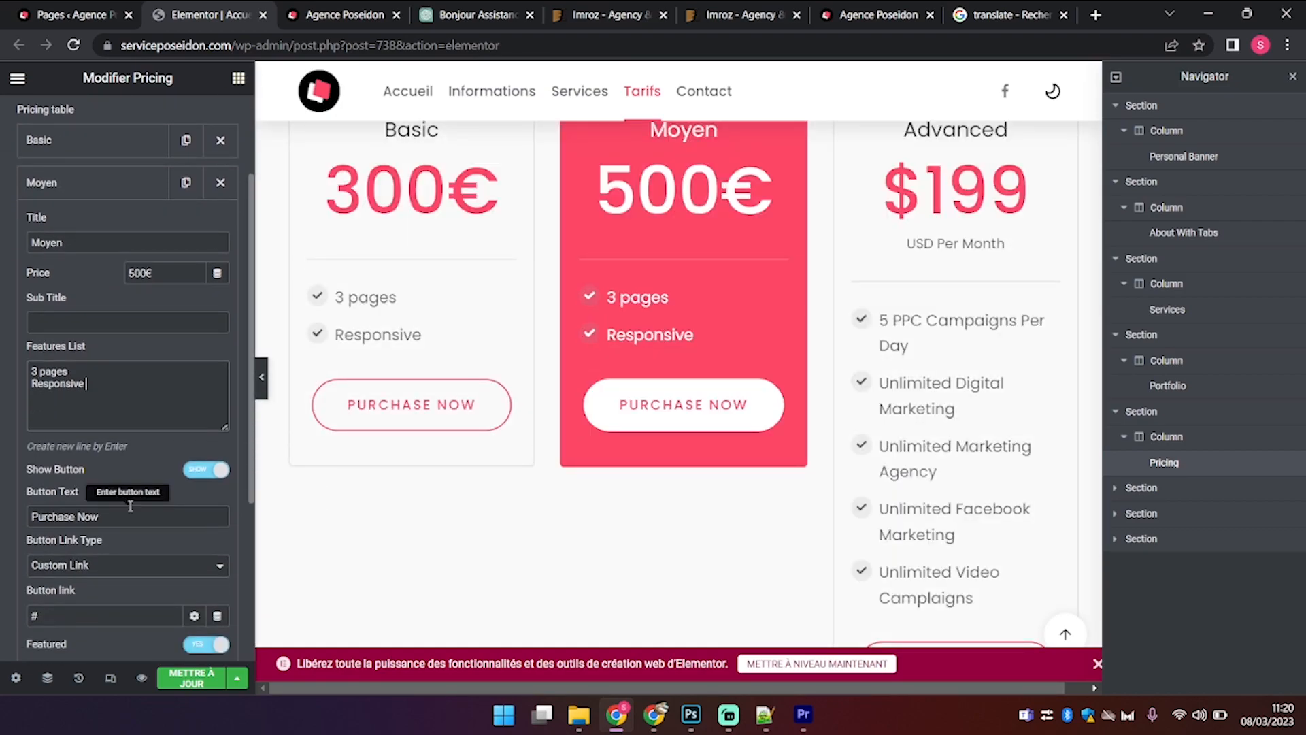
drag(128, 517, 3, 522)
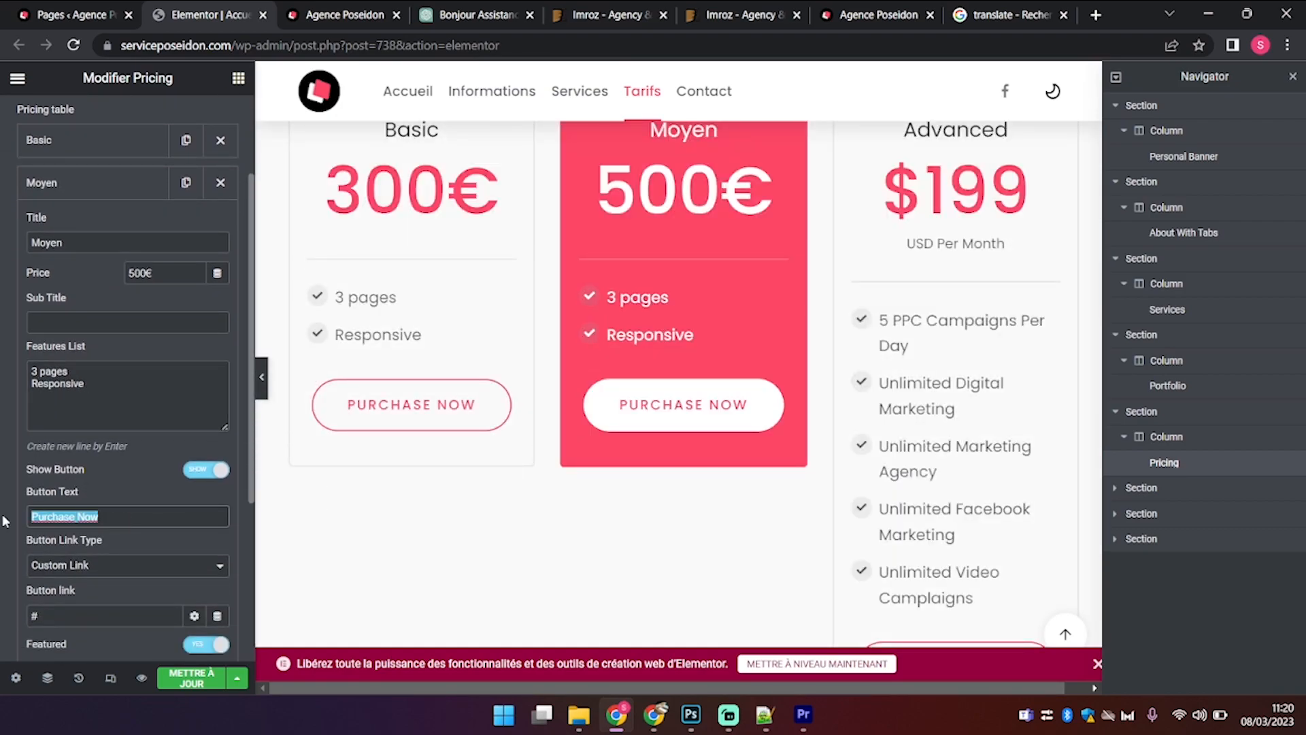
click(85, 191)
click(124, 224)
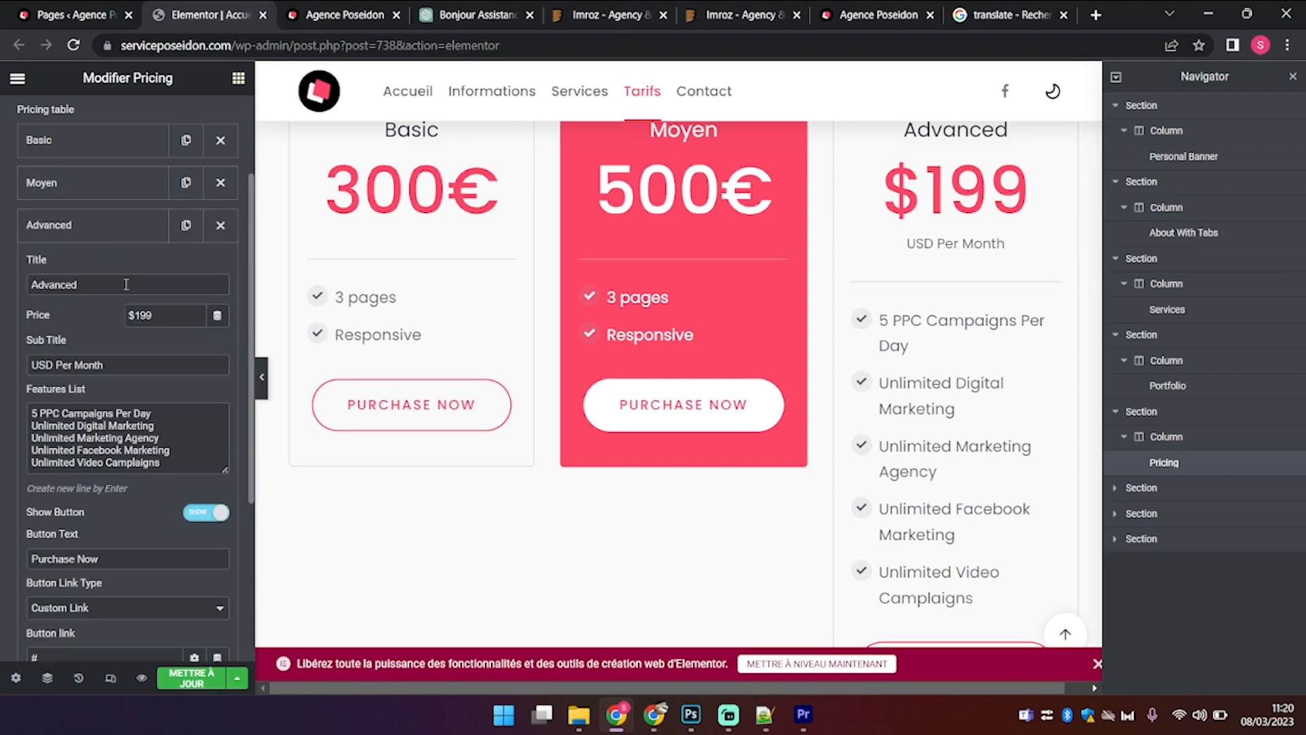
Step: Rename the Advanced plan to 'Premium', clear its subtitle, price it 1000, and paste the two features
drag(126, 284, 3, 292)
text(Premium)
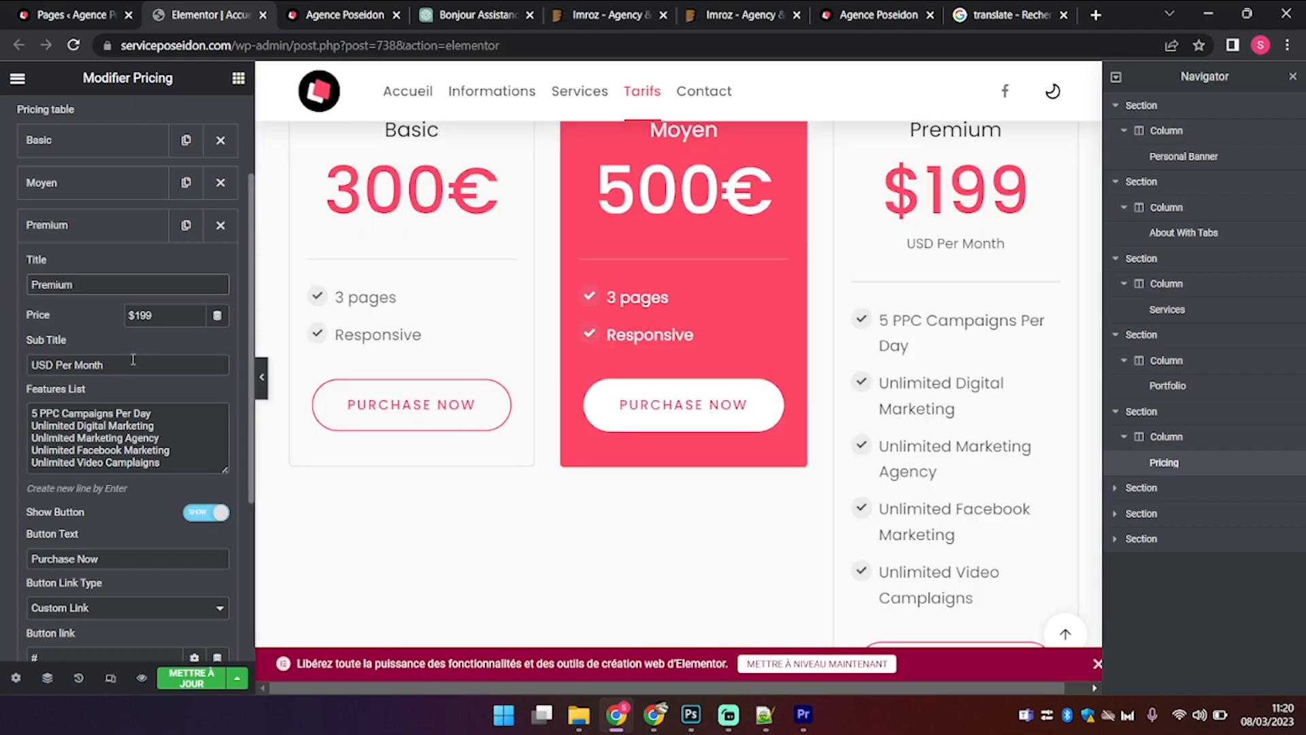
drag(133, 364, 4, 375)
key(BackSpace)
drag(174, 316, 136, 318)
text(1000)
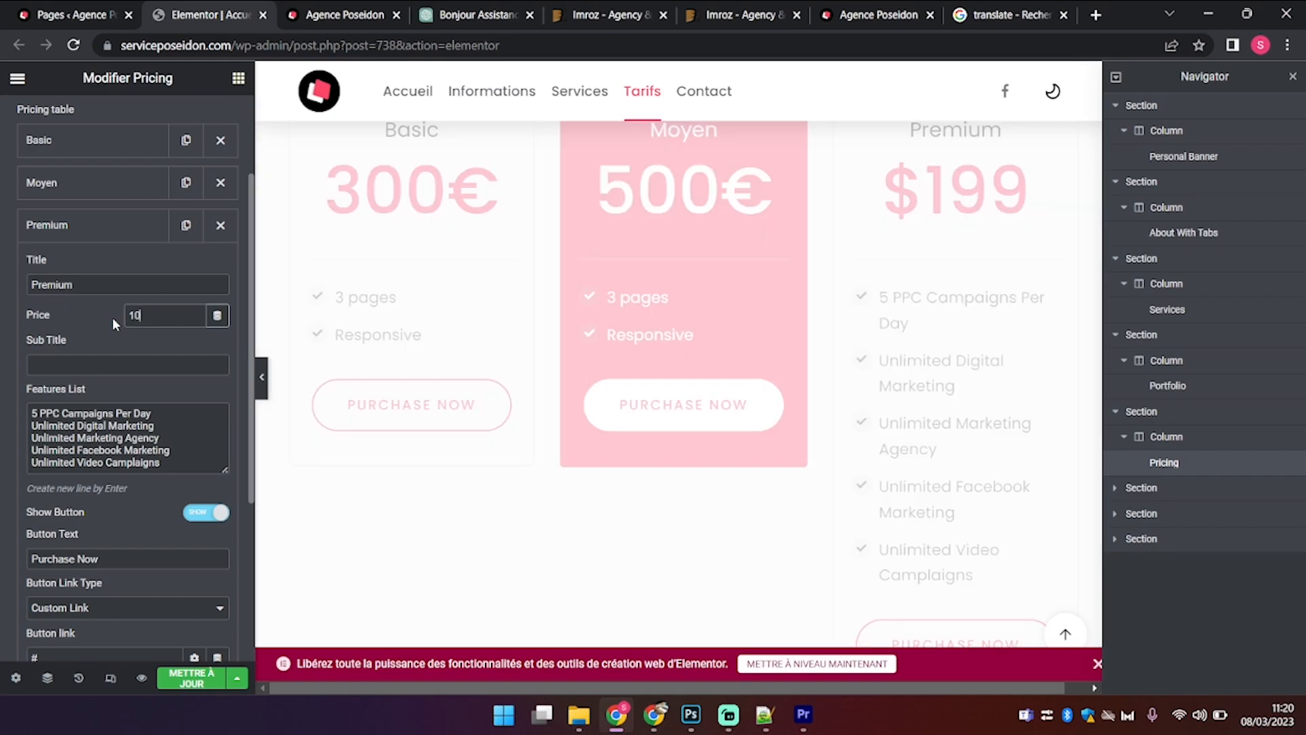
click(130, 403)
key(ctrl+a)
key(ctrl+v)
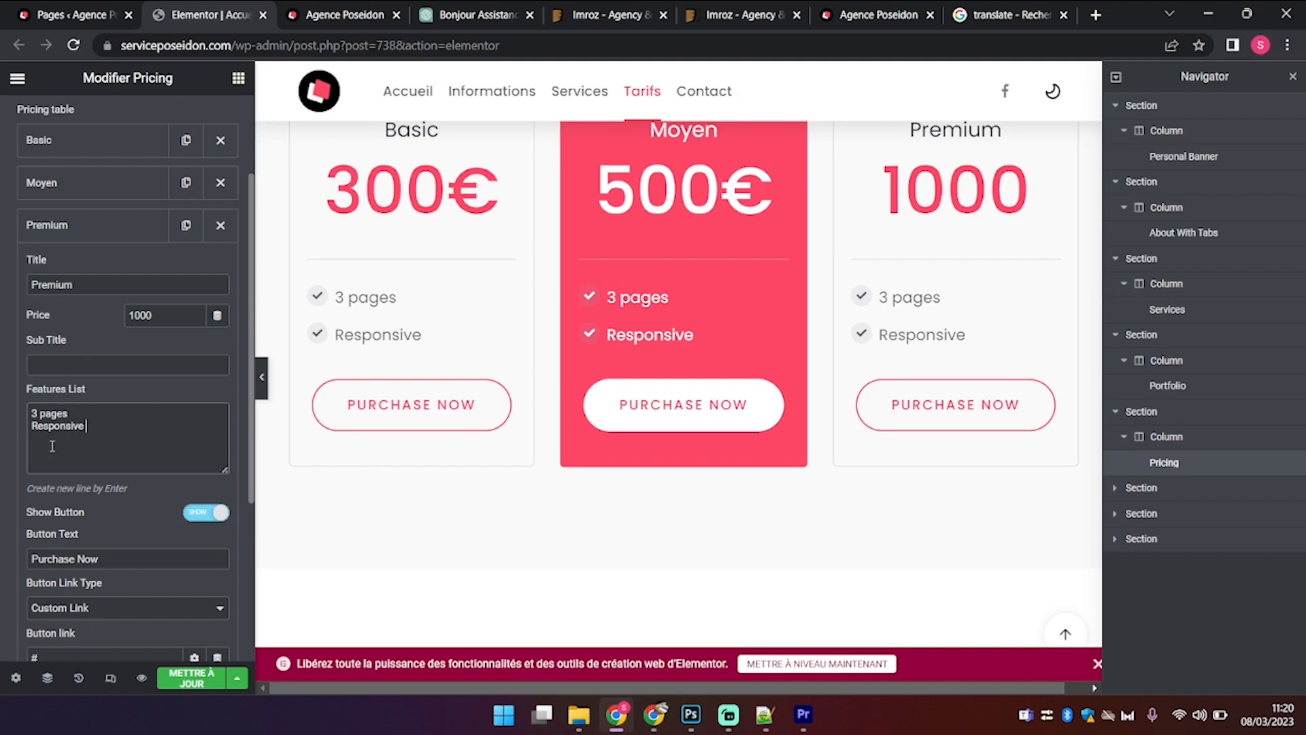
Step: Set the button text of the Premium, Moyen and Basic plans to 'VOIR'
drag(103, 558, 2, 588)
text(VOIR)
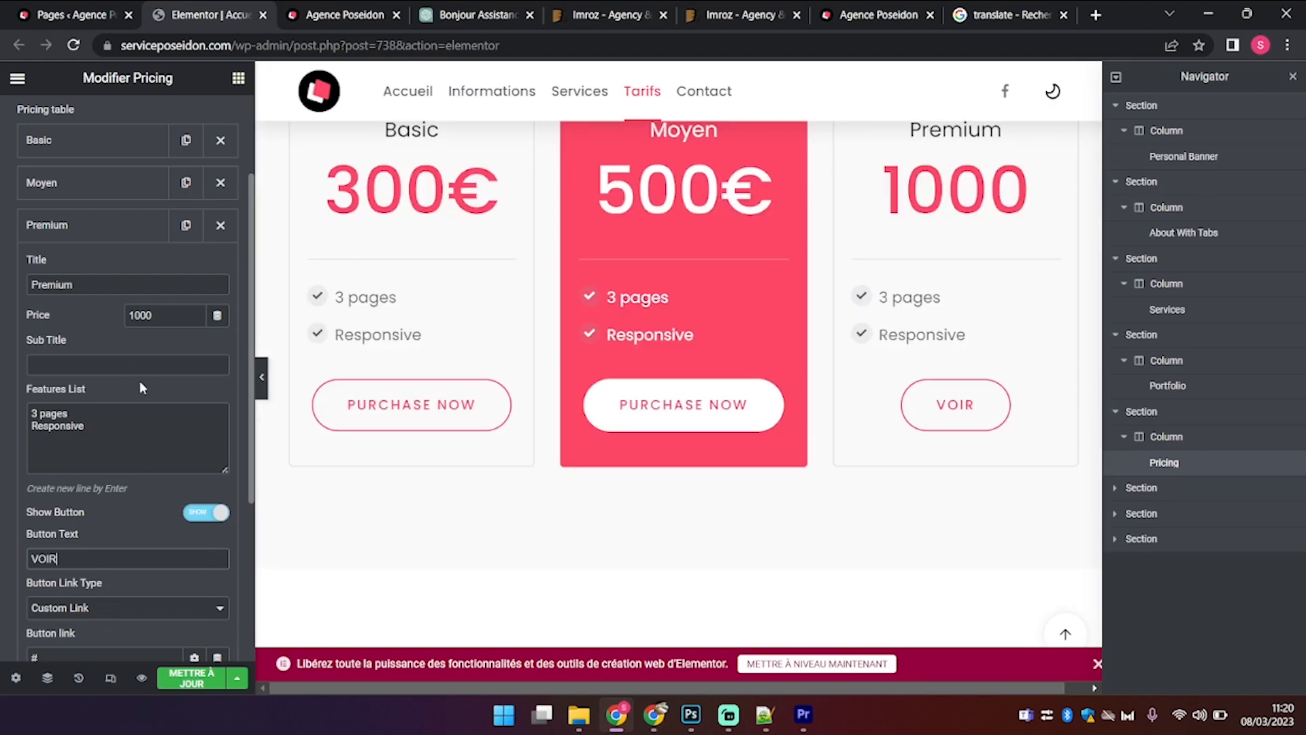
click(75, 183)
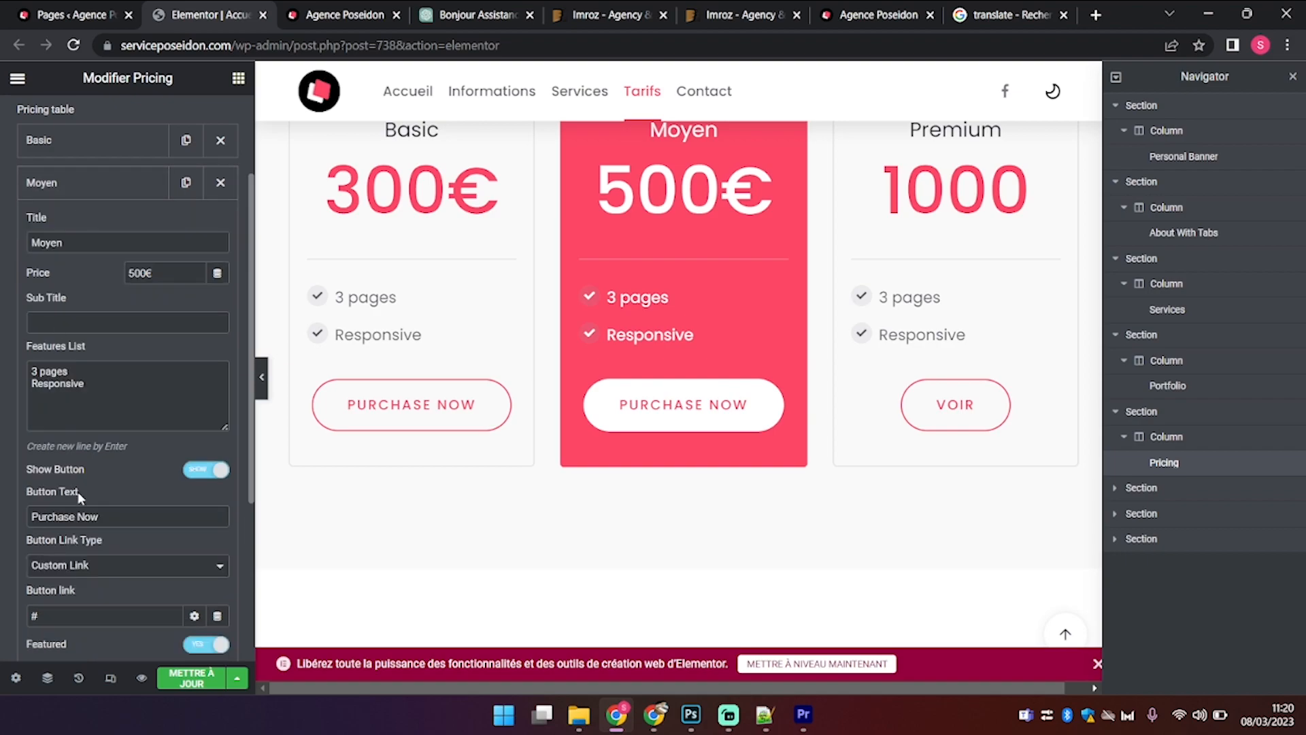
drag(135, 516, 2, 423)
text(VOIR)
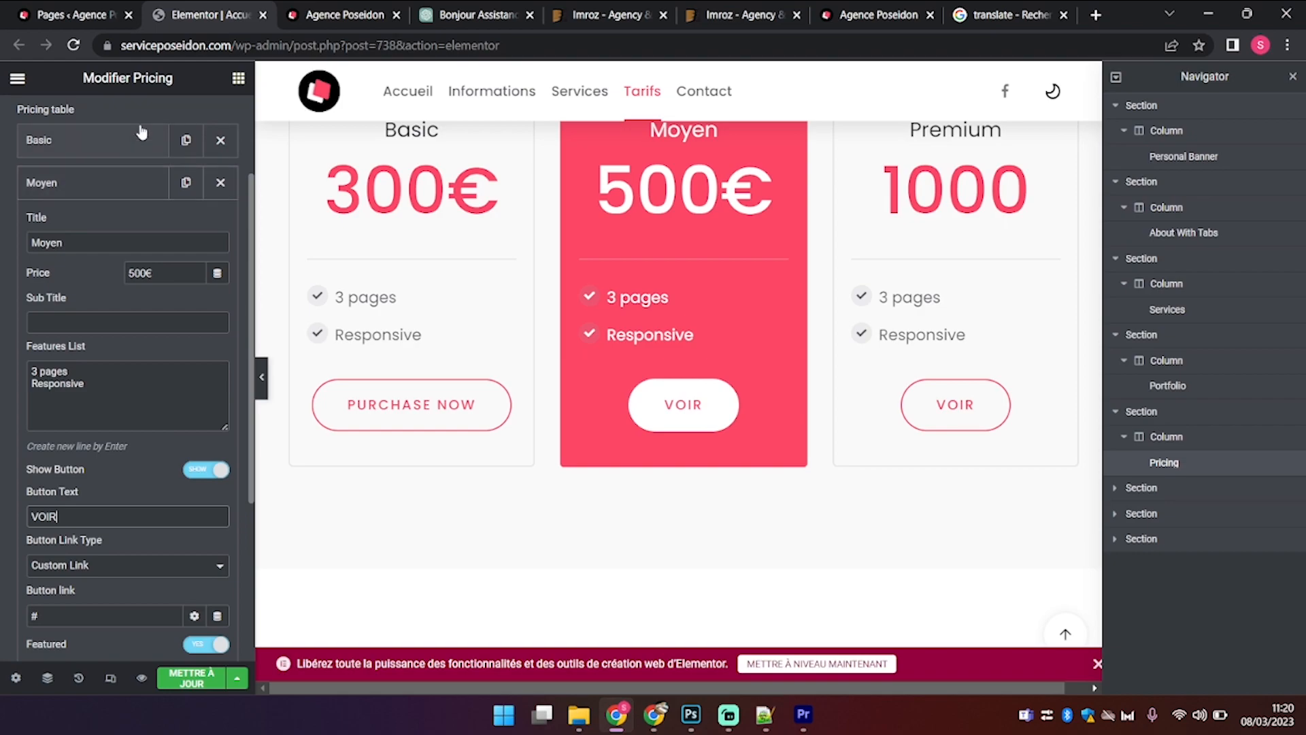
click(141, 138)
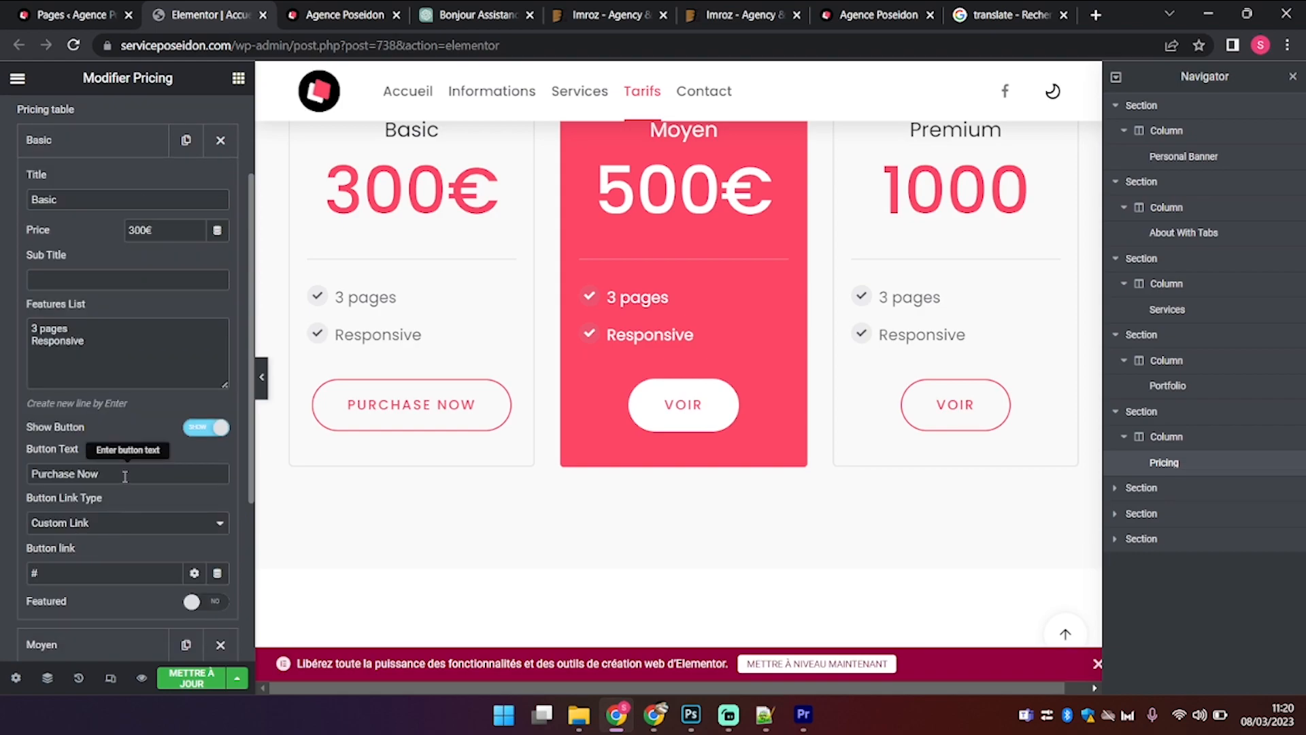
drag(124, 475, 2, 449)
text(VOIR)
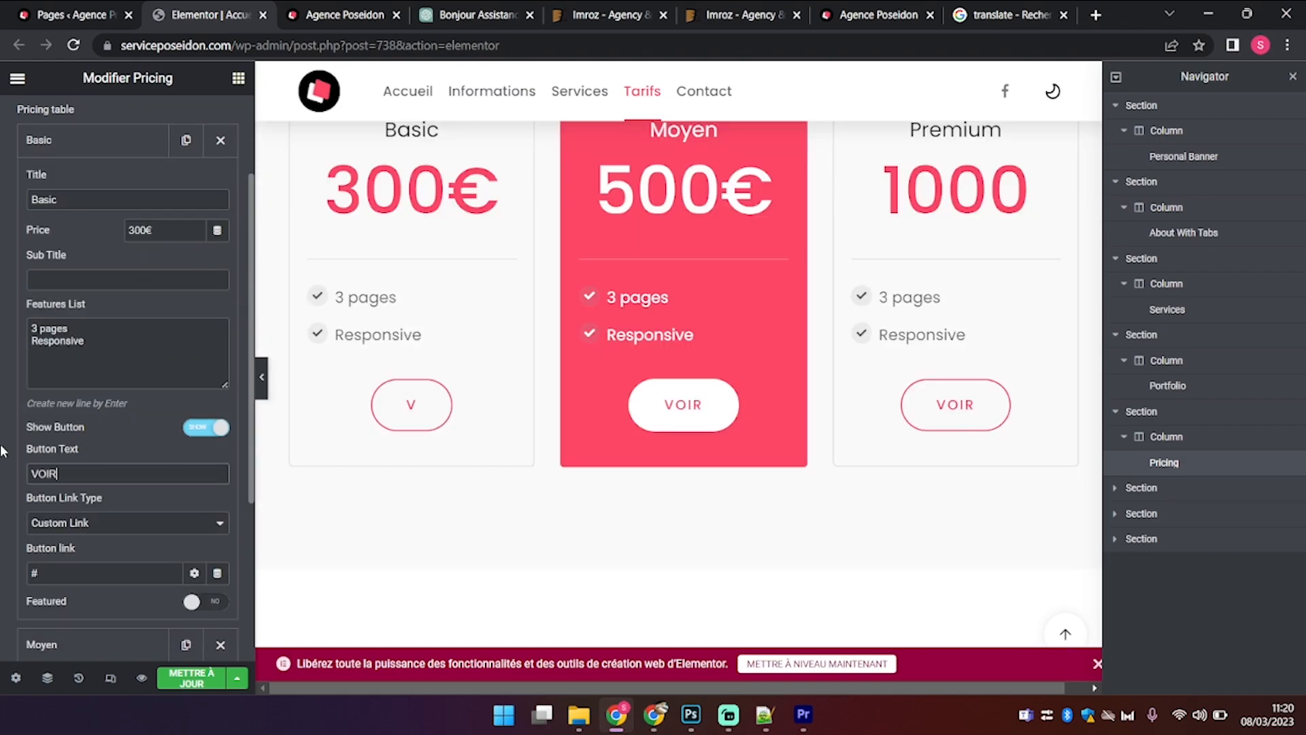
Step: Delete the Latest News section and open the Hire Me contact section for editing
scroll(765, 481, down, 8)
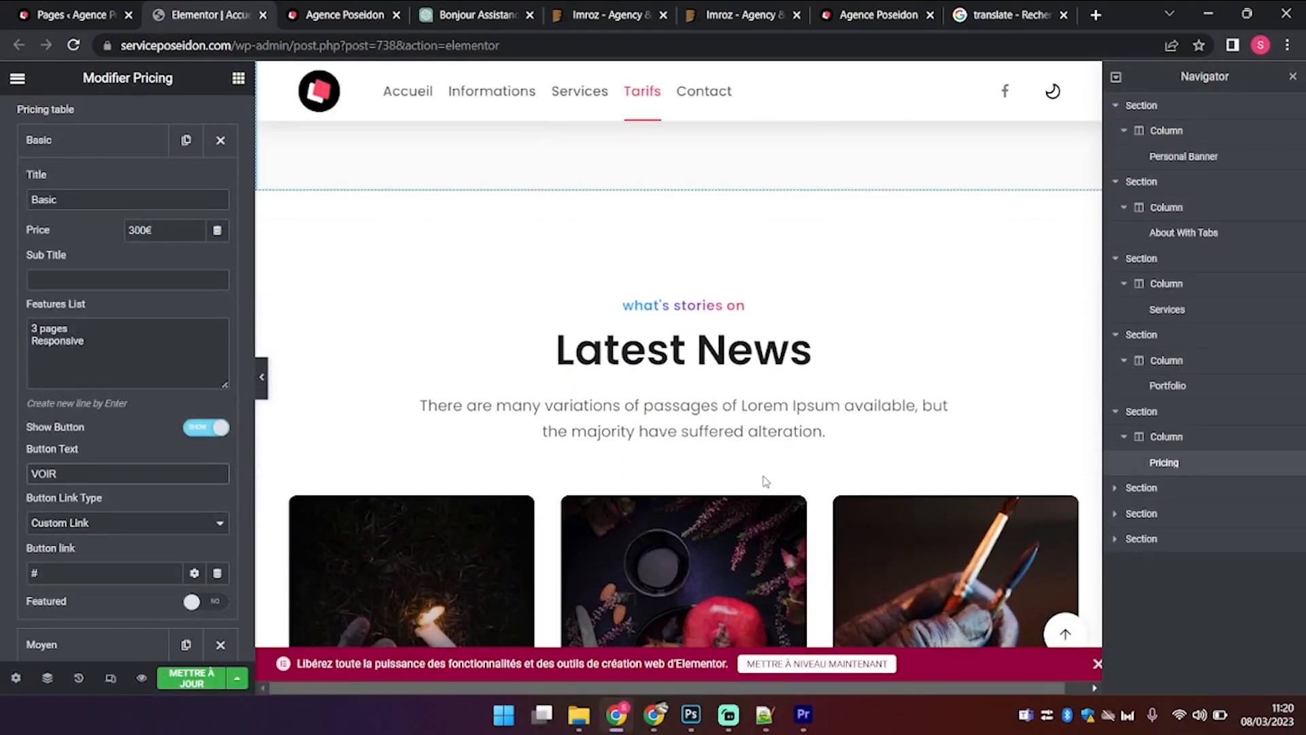
scroll(761, 475, up, 3)
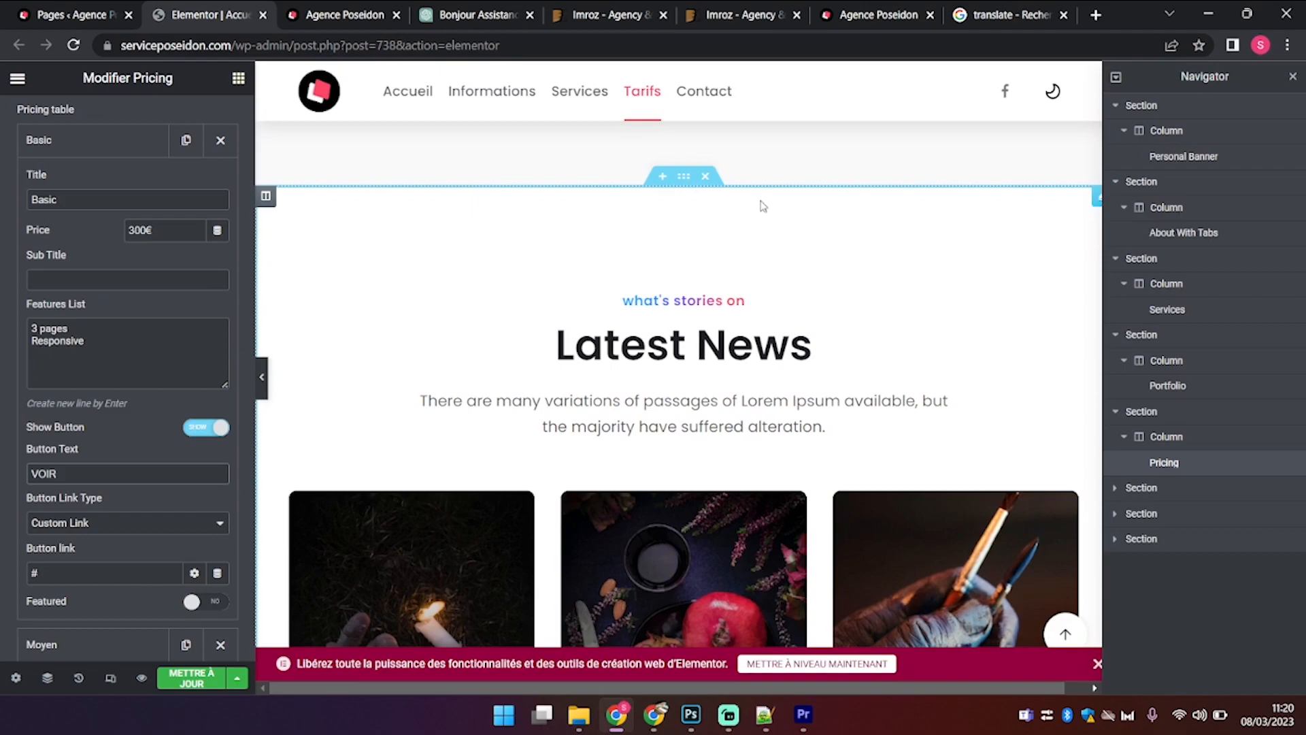
click(706, 178)
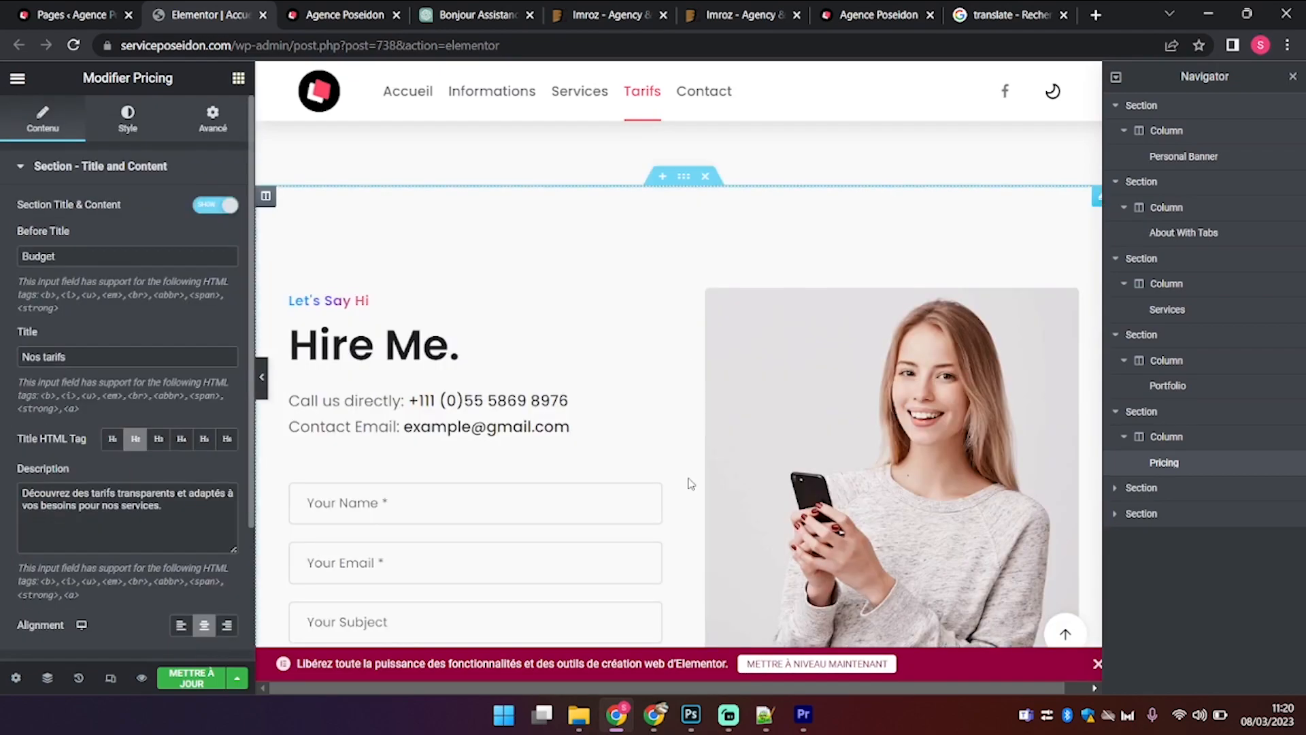
scroll(688, 484, down, 1)
click(419, 289)
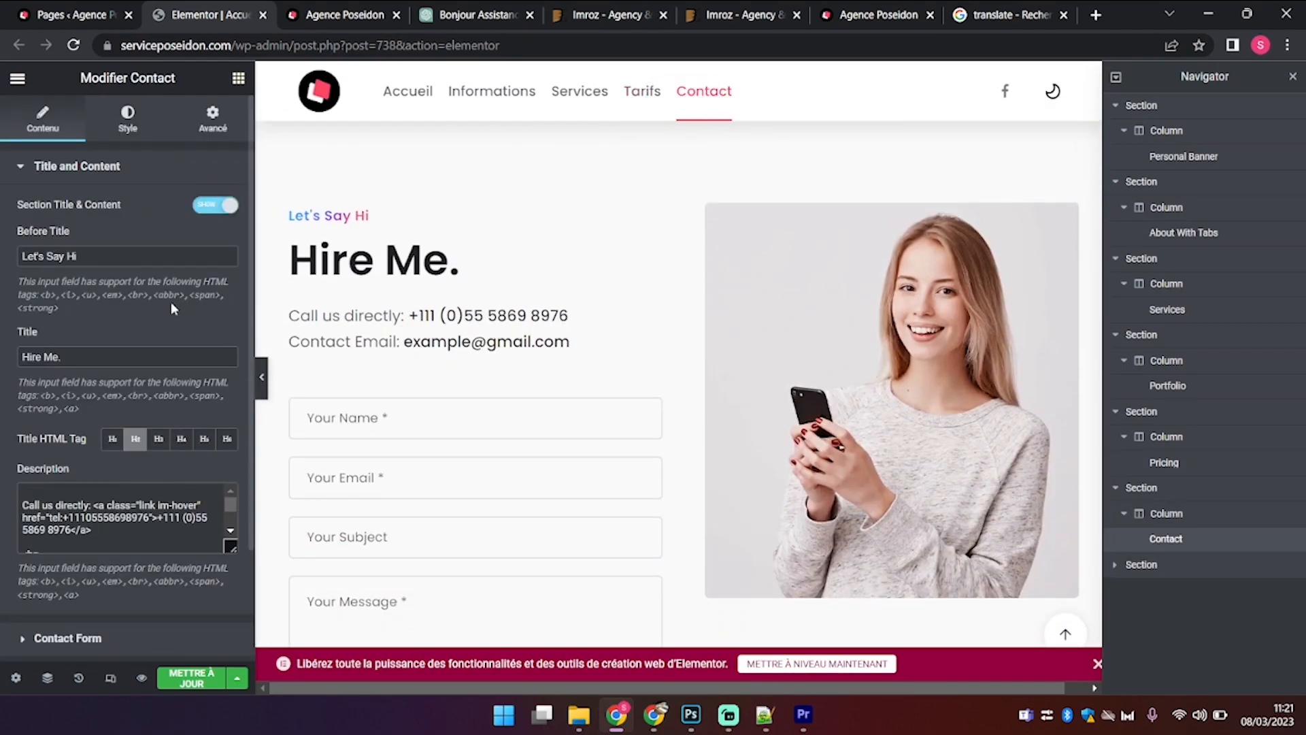
click(103, 249)
drag(104, 249, 2, 282)
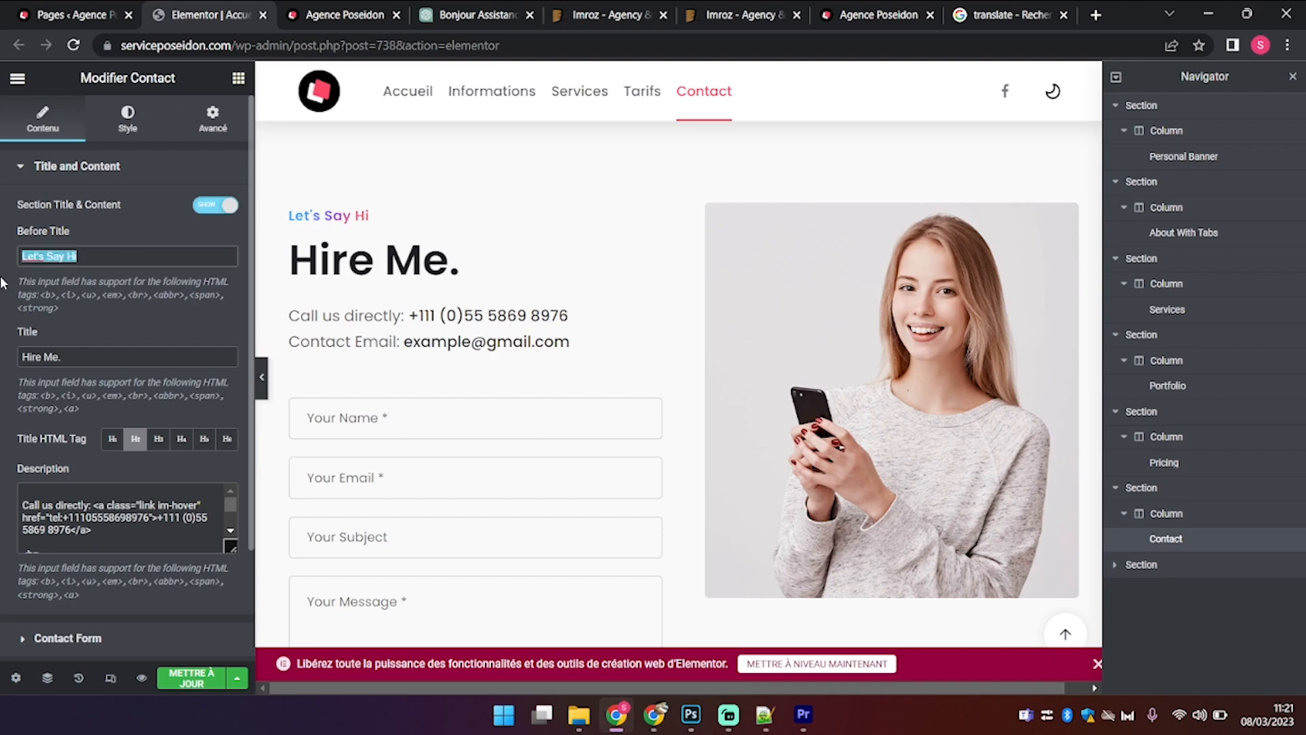
text(EN)
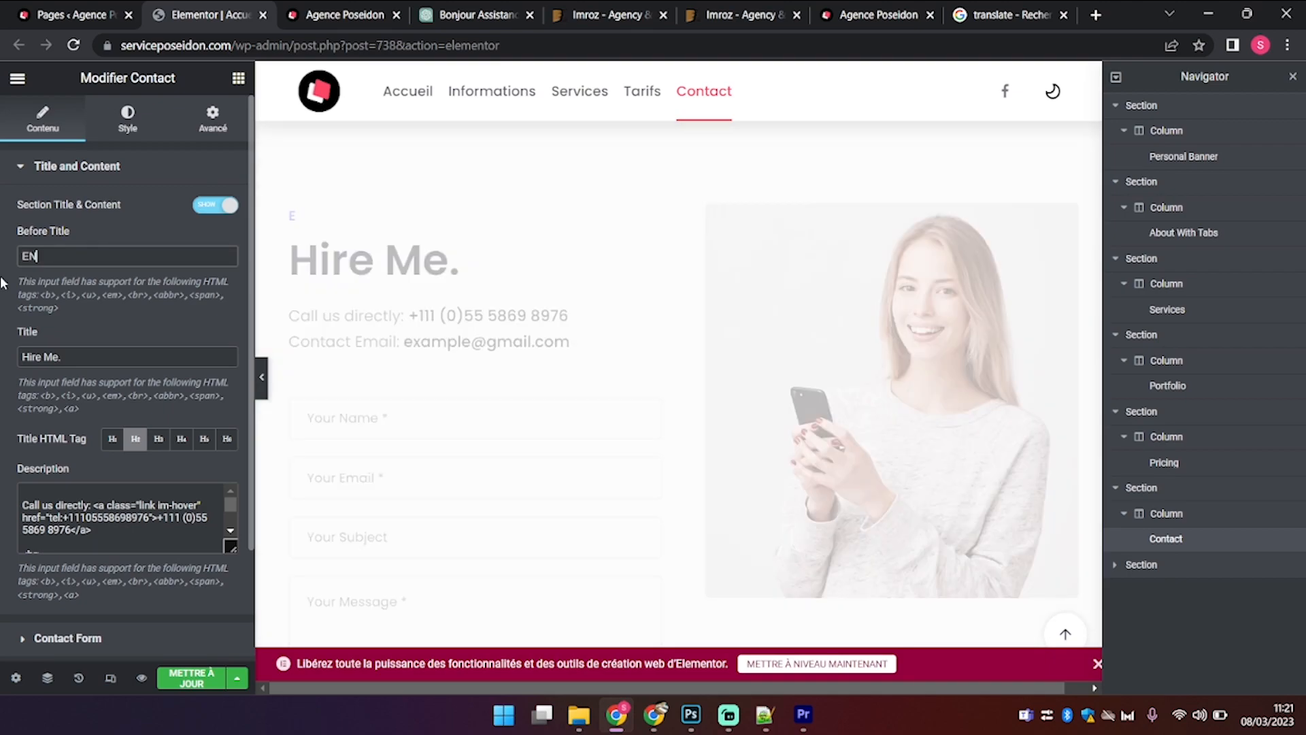
text(voyez-moi)
triple_click(99, 355)
text(Un message)
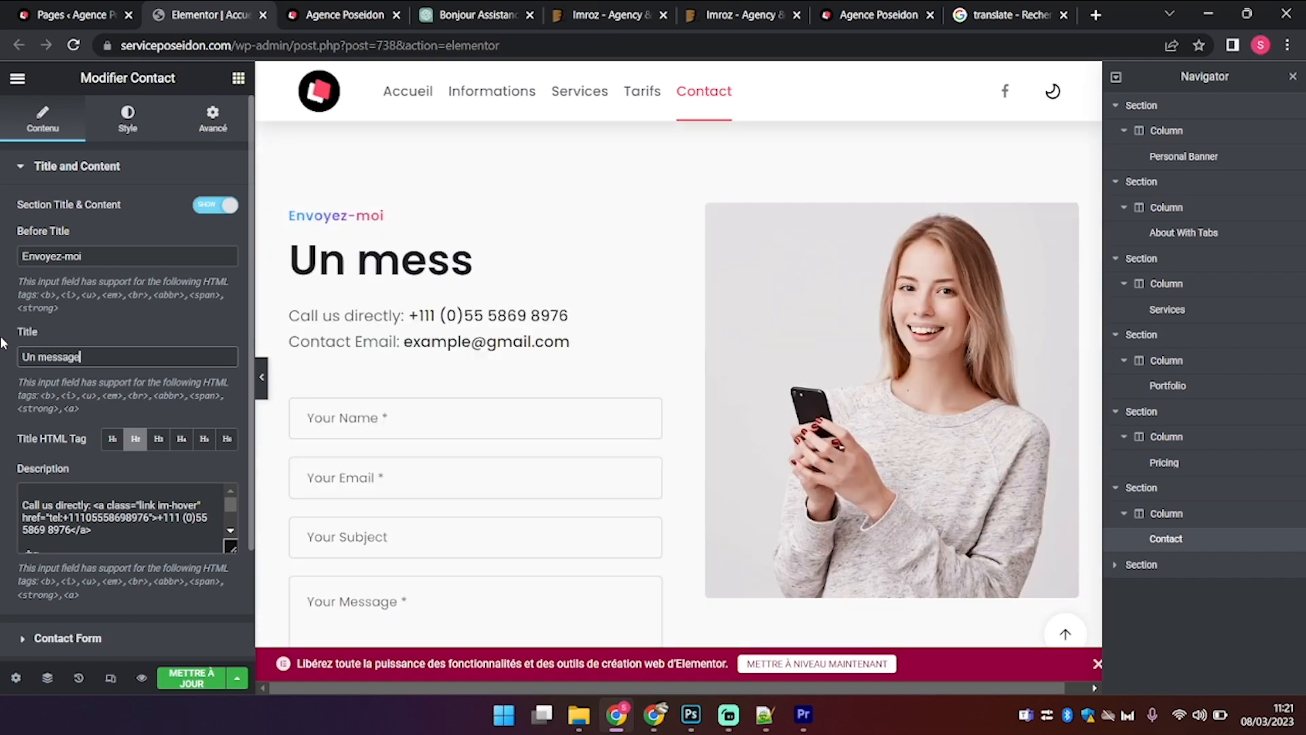
scroll(75, 524, down, 2)
scroll(88, 518, up, 1)
scroll(88, 519, up, 1)
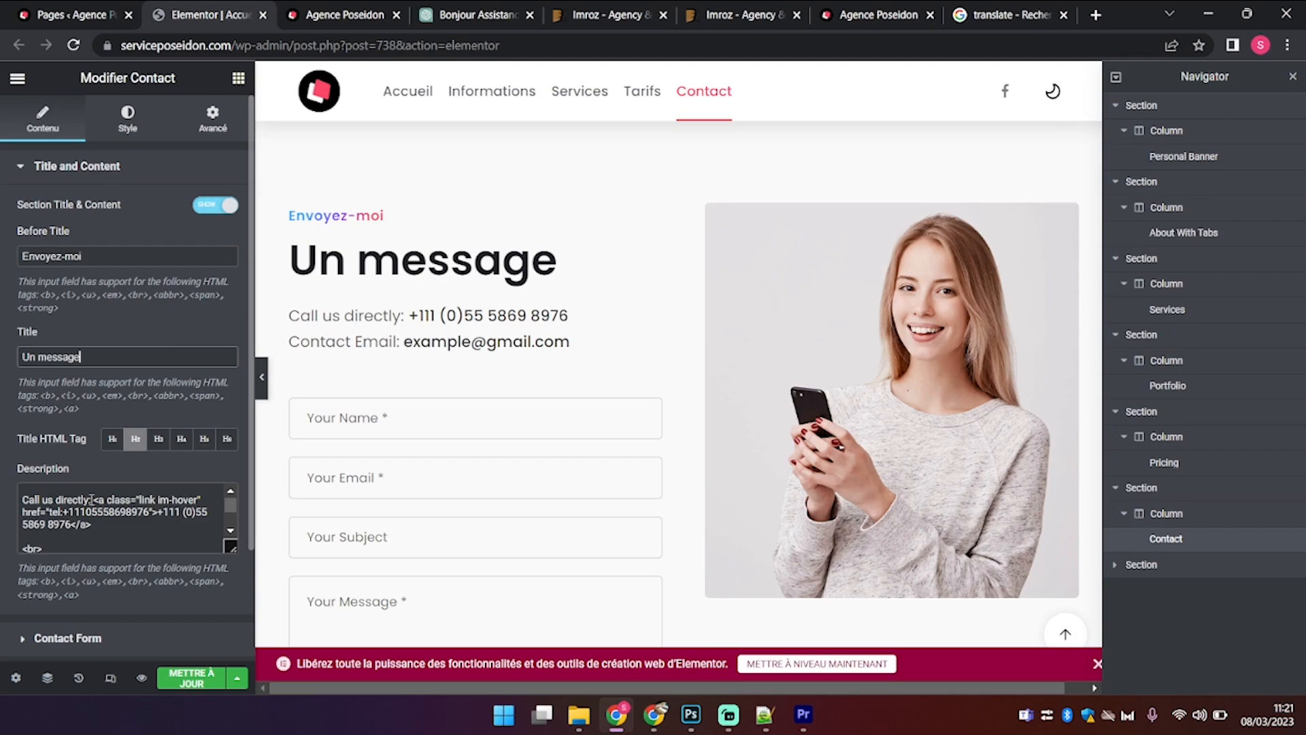
drag(90, 499, 20, 492)
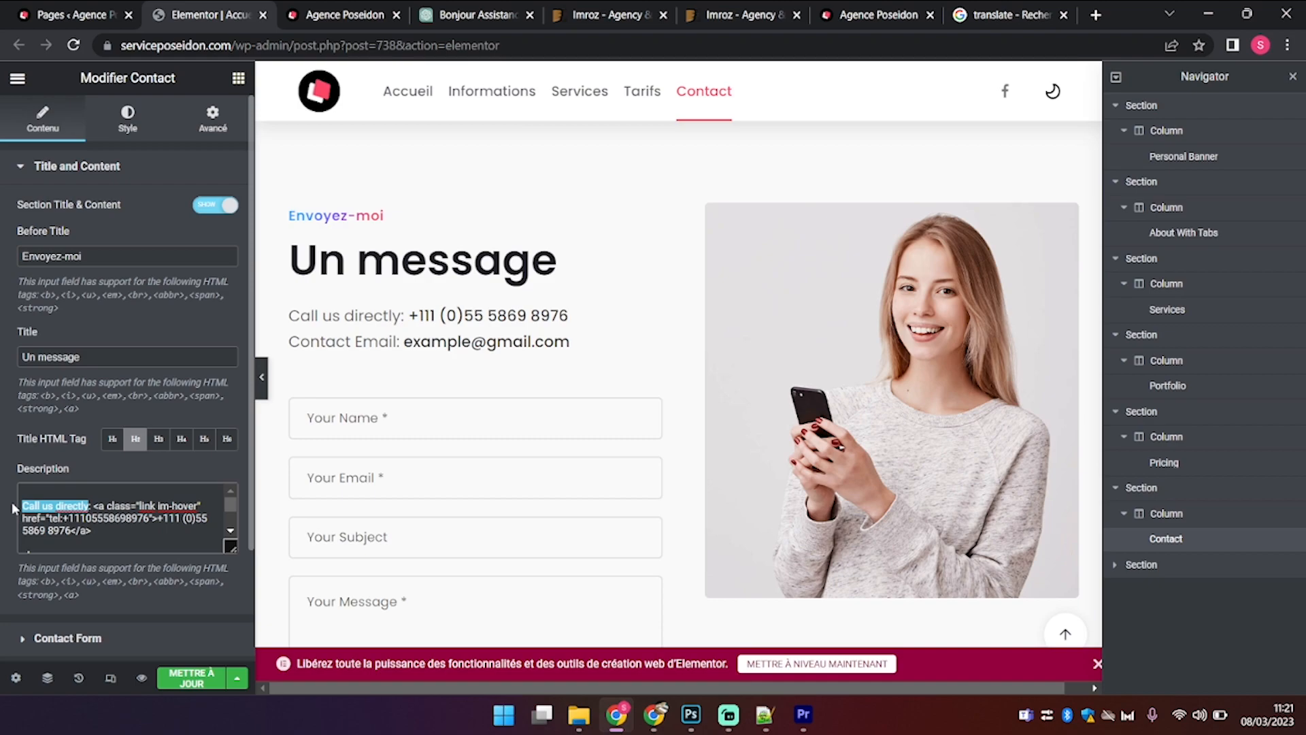
text(Téléphone)
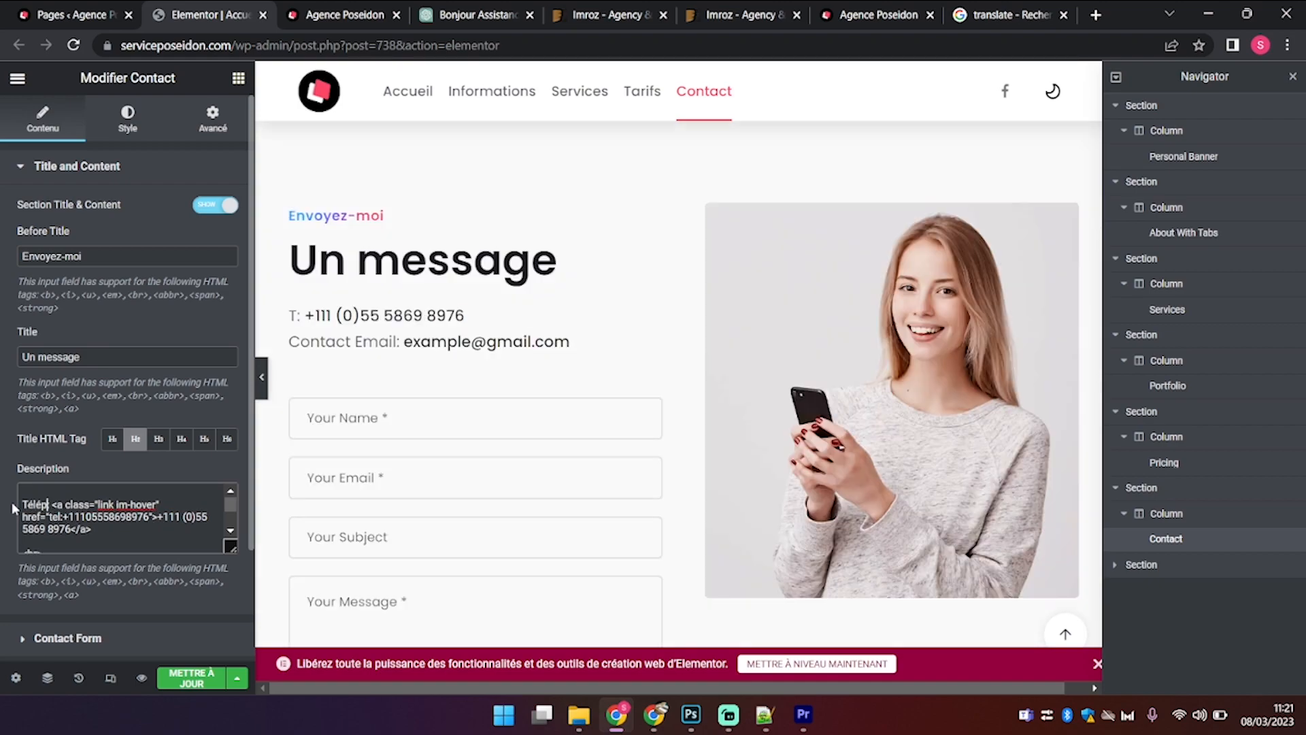
text(:)
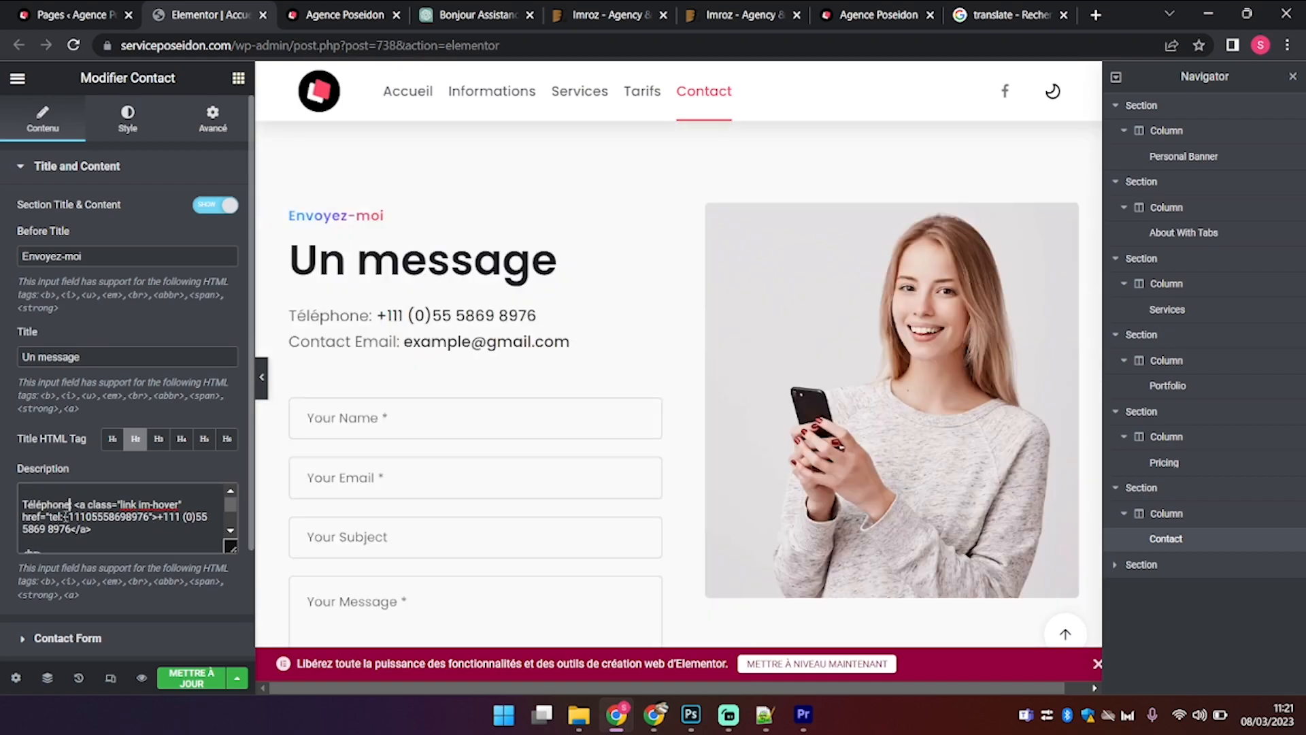
scroll(53, 522, down, 2)
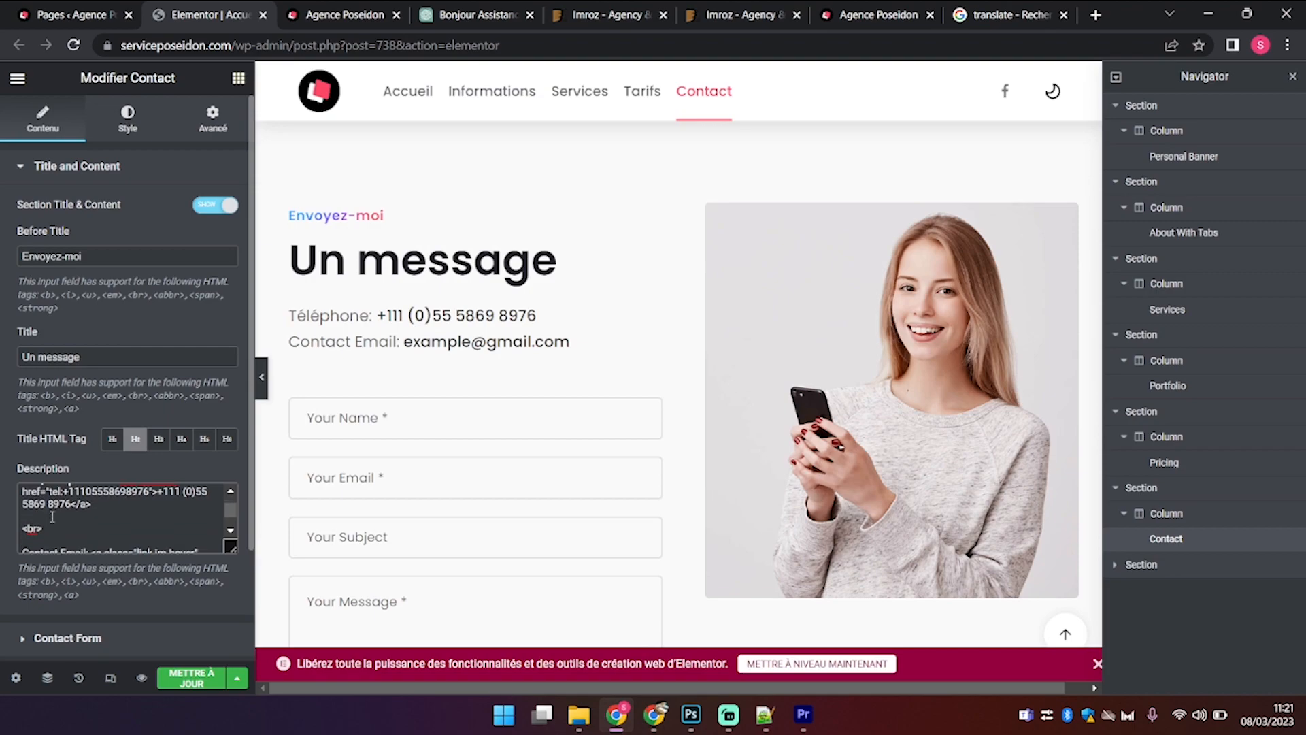
drag(73, 501, 169, 517)
scroll(171, 516, down, 1)
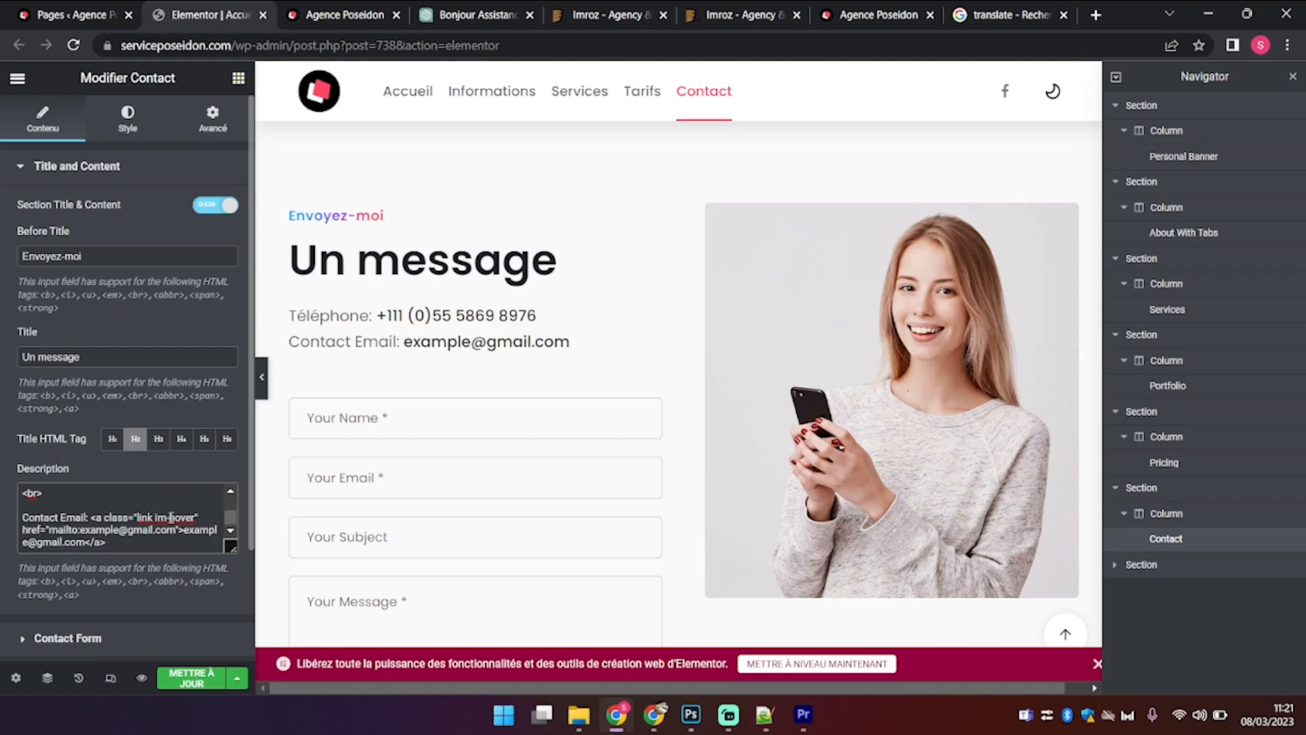
scroll(136, 518, down, 1)
double_click(61, 499)
key(BackSpace)
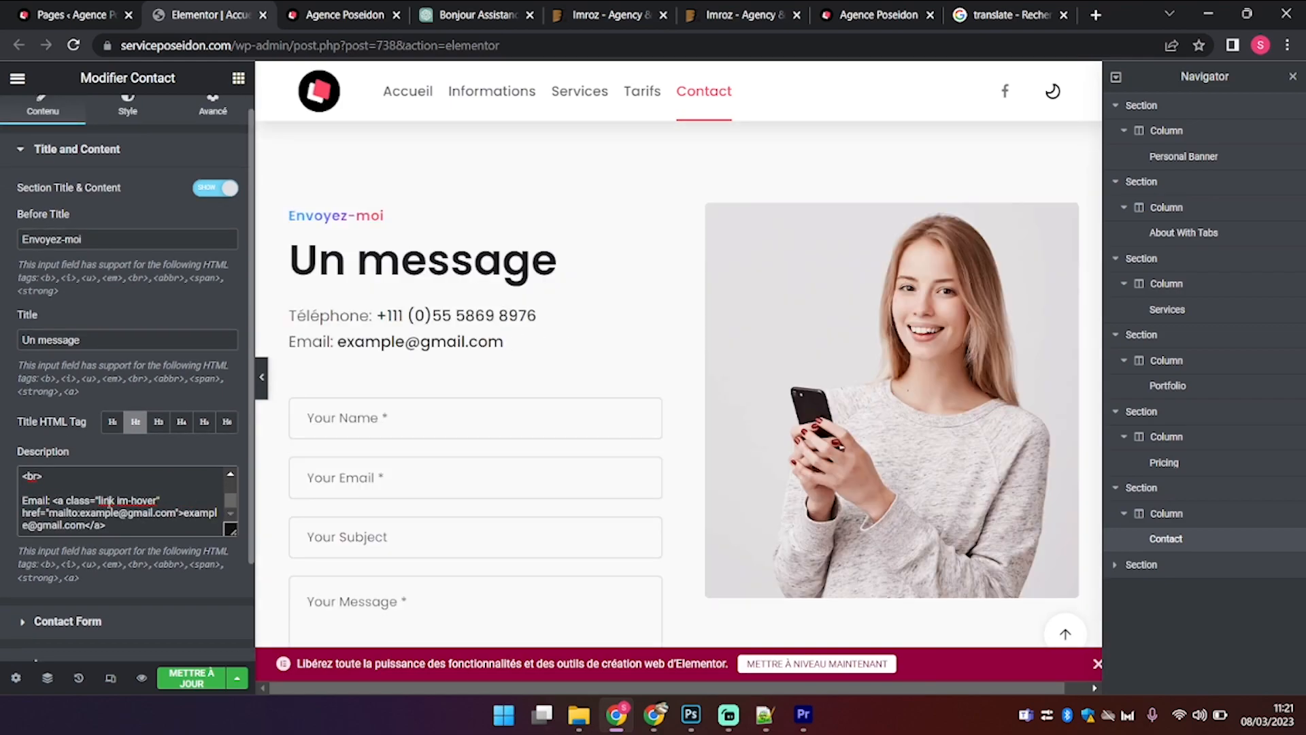
click(48, 500)
text(v)
key(BackSpace)
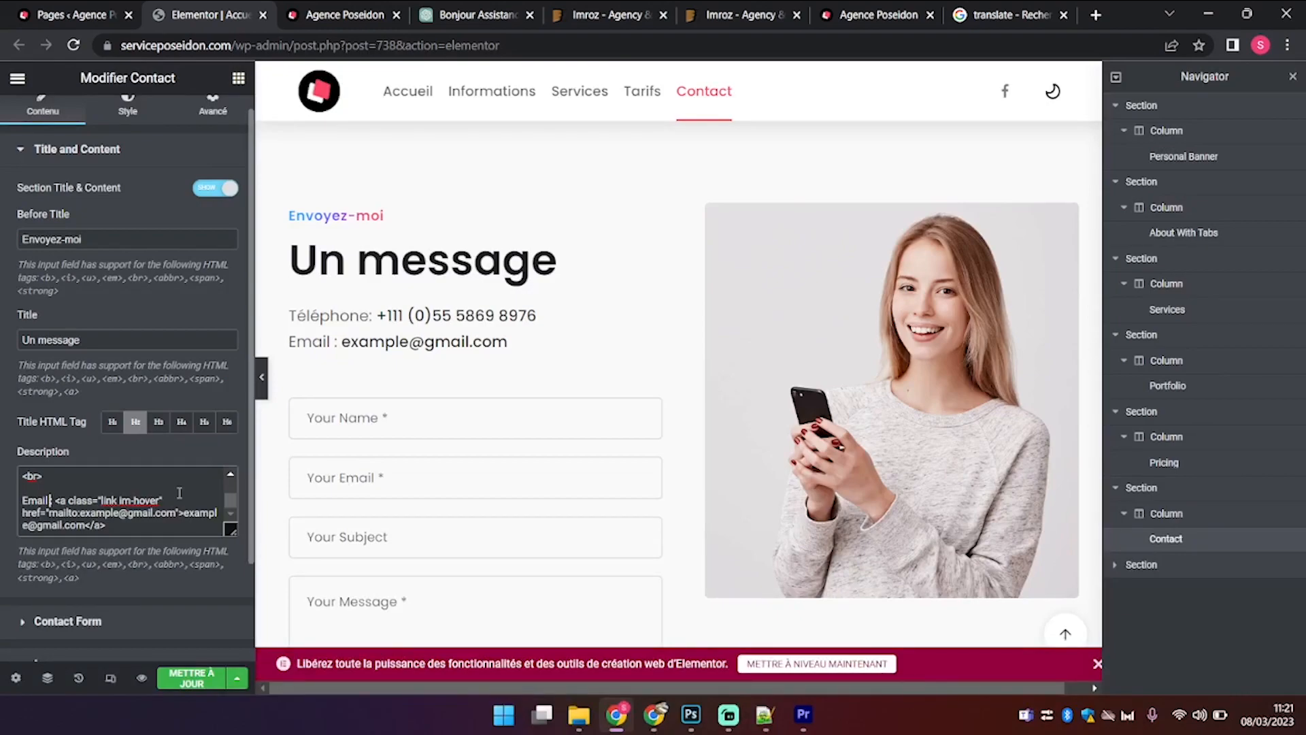
scroll(179, 493, up, 3)
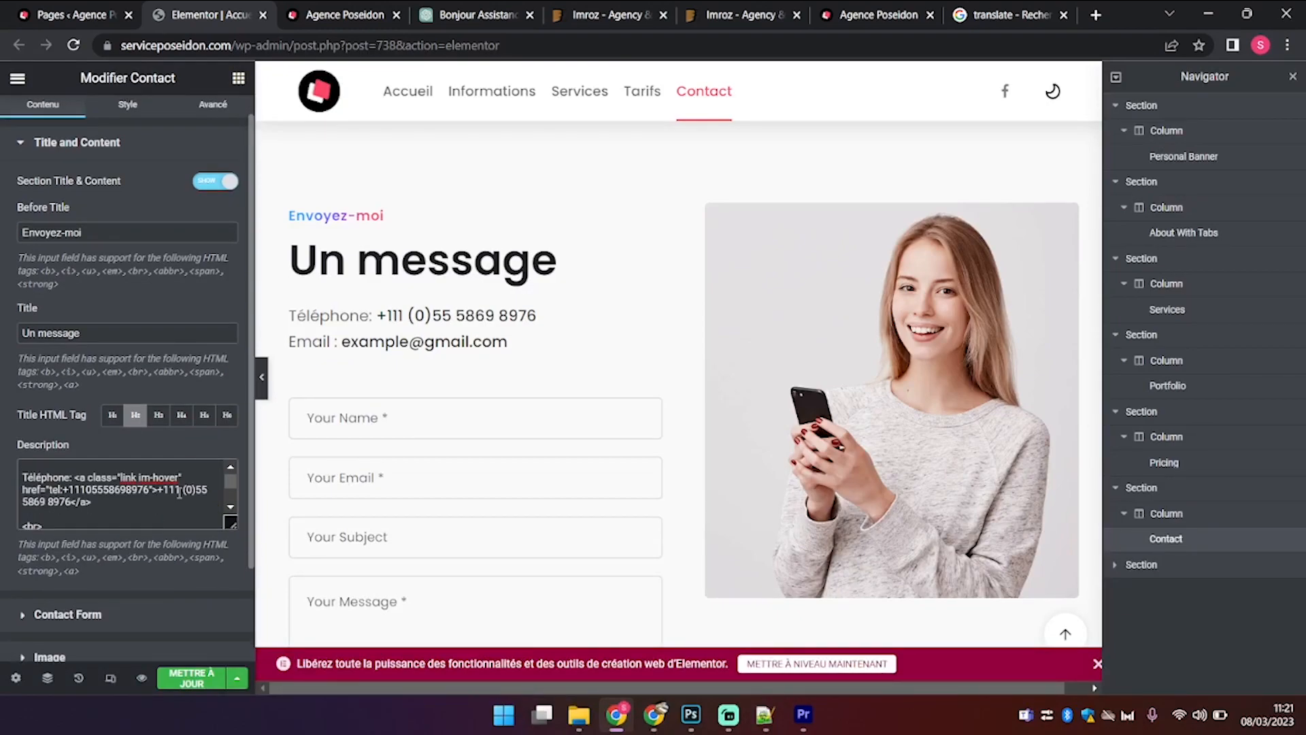
click(71, 505)
scroll(68, 504, down, 5)
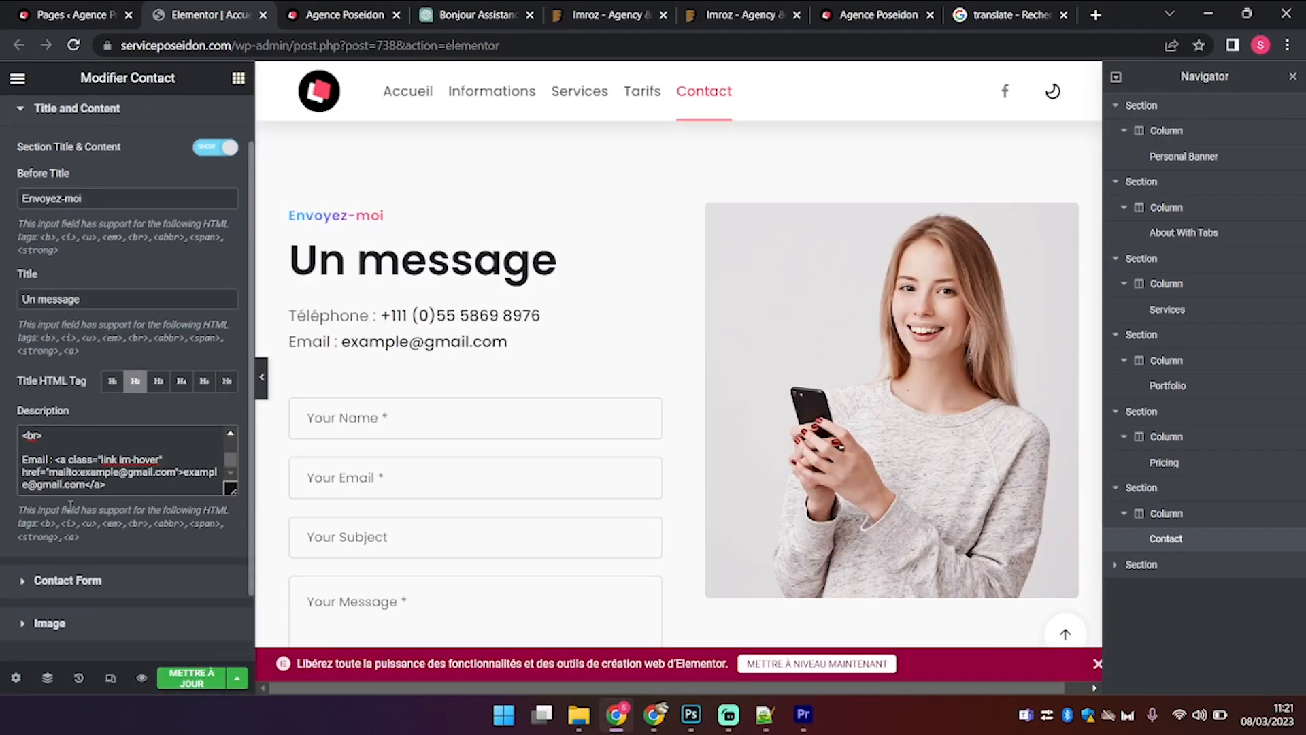
click(131, 538)
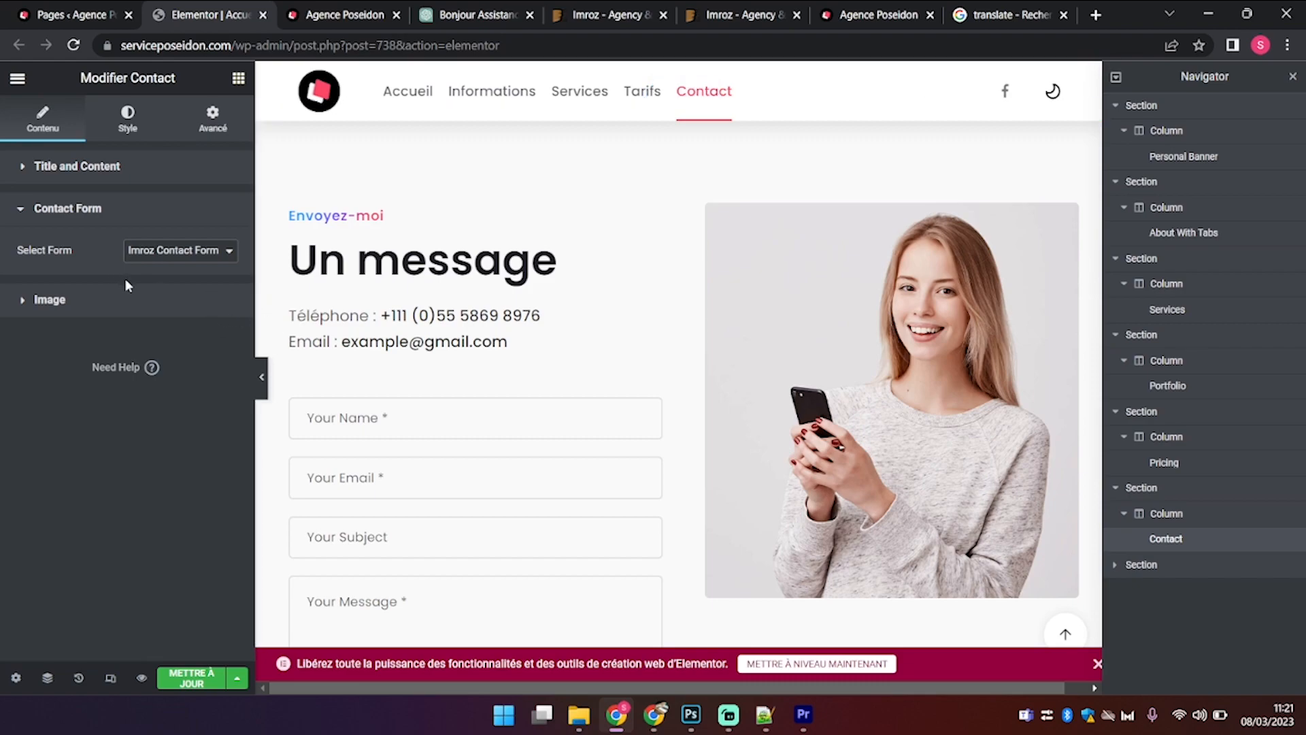
click(133, 303)
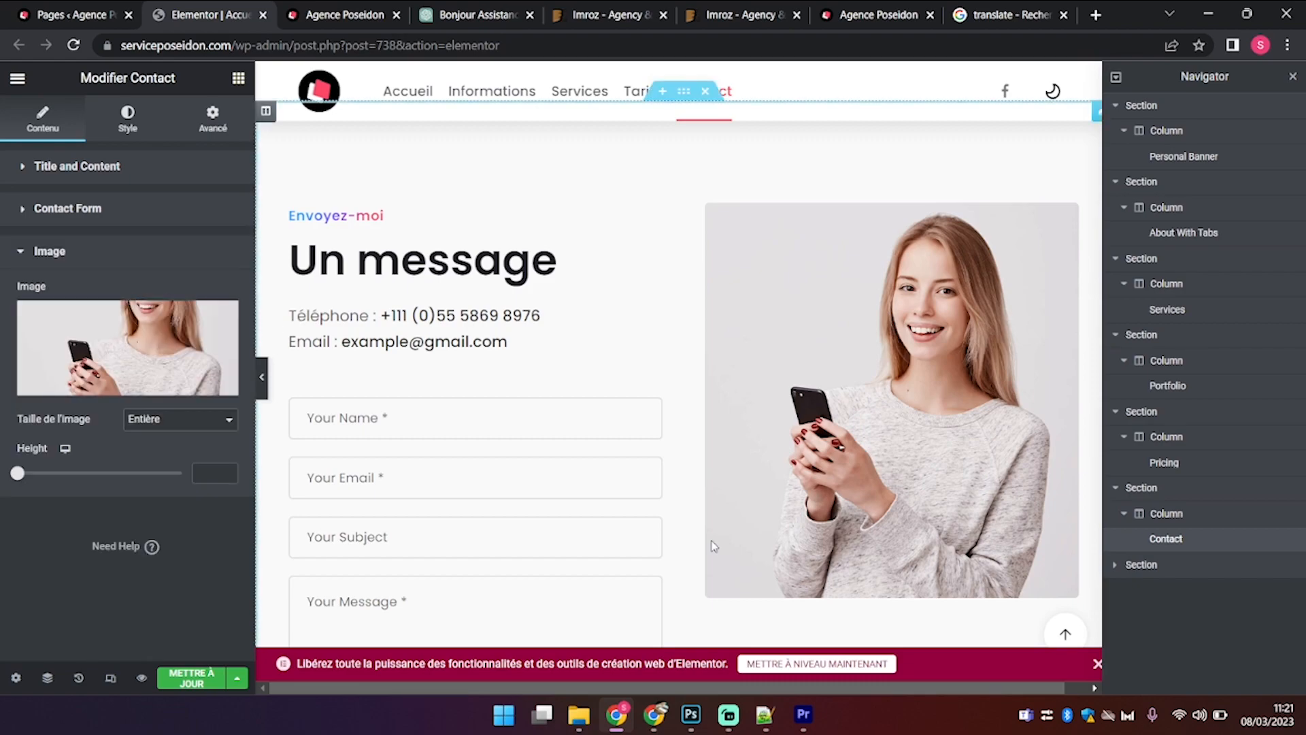
scroll(714, 546, down, 3)
scroll(713, 546, down, 4)
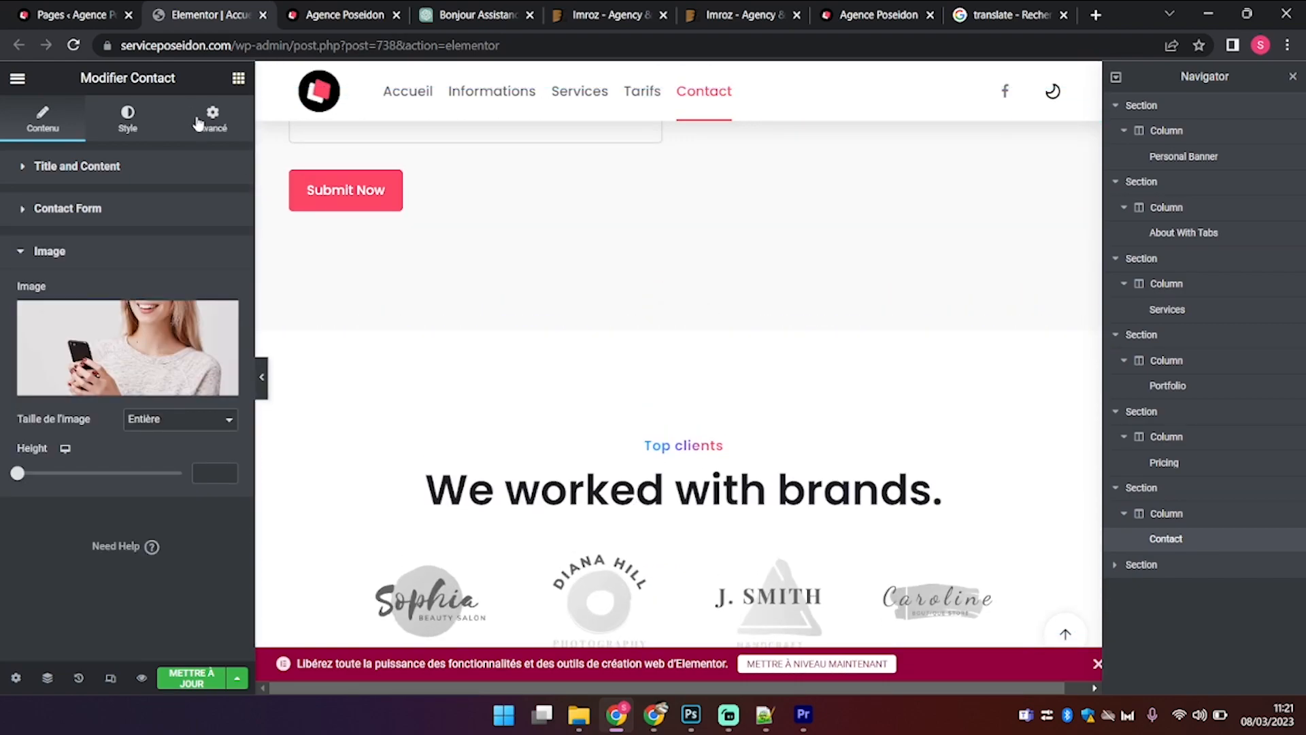
click(187, 162)
click(187, 162)
click(187, 162)
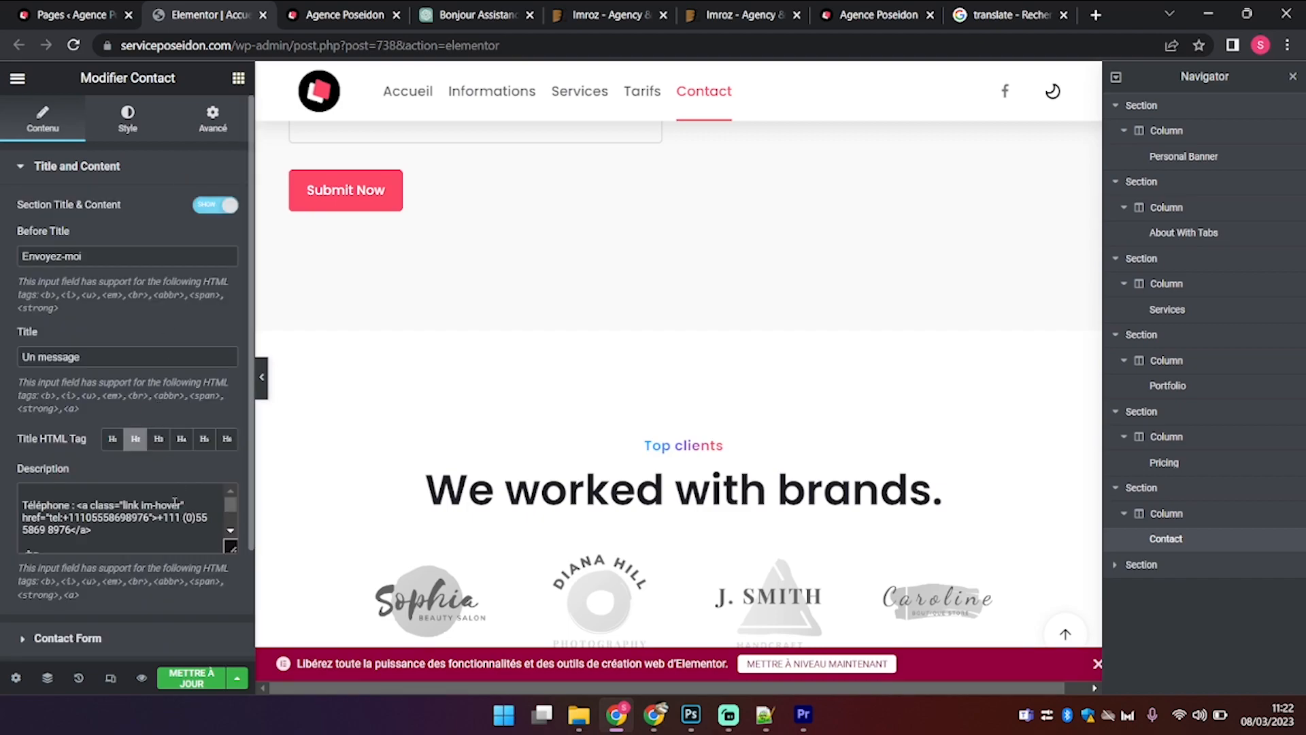
scroll(169, 515, down, 5)
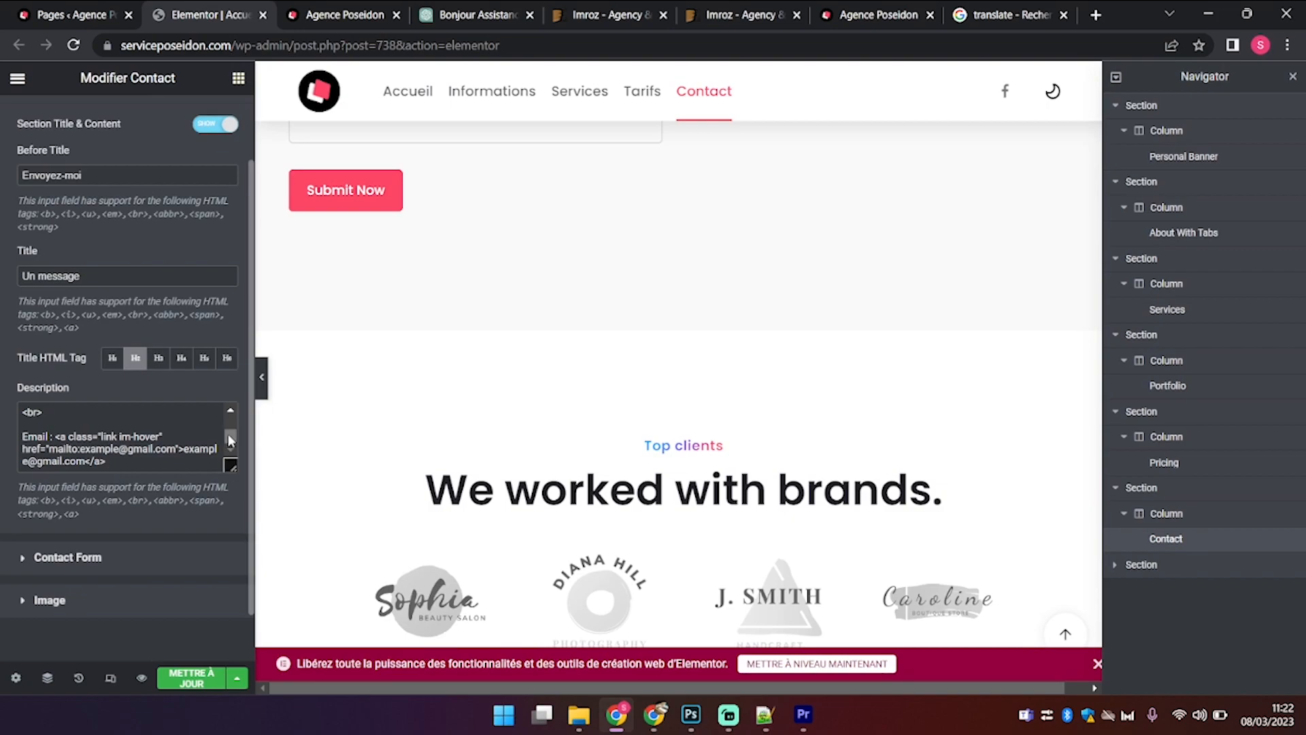
click(117, 566)
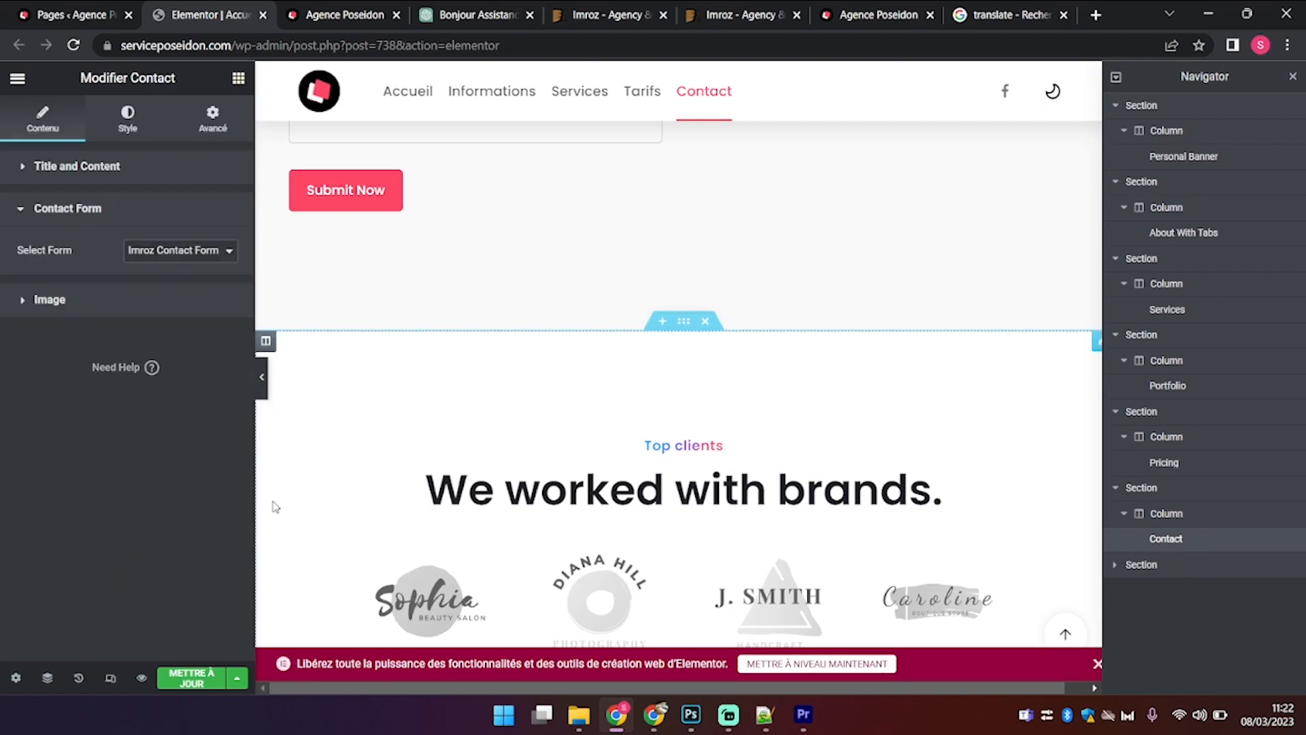
Step: In the brands section, replace the heading with the draft 'J'ai travaillé avec ces marques'
click(819, 540)
scroll(819, 540, down, 4)
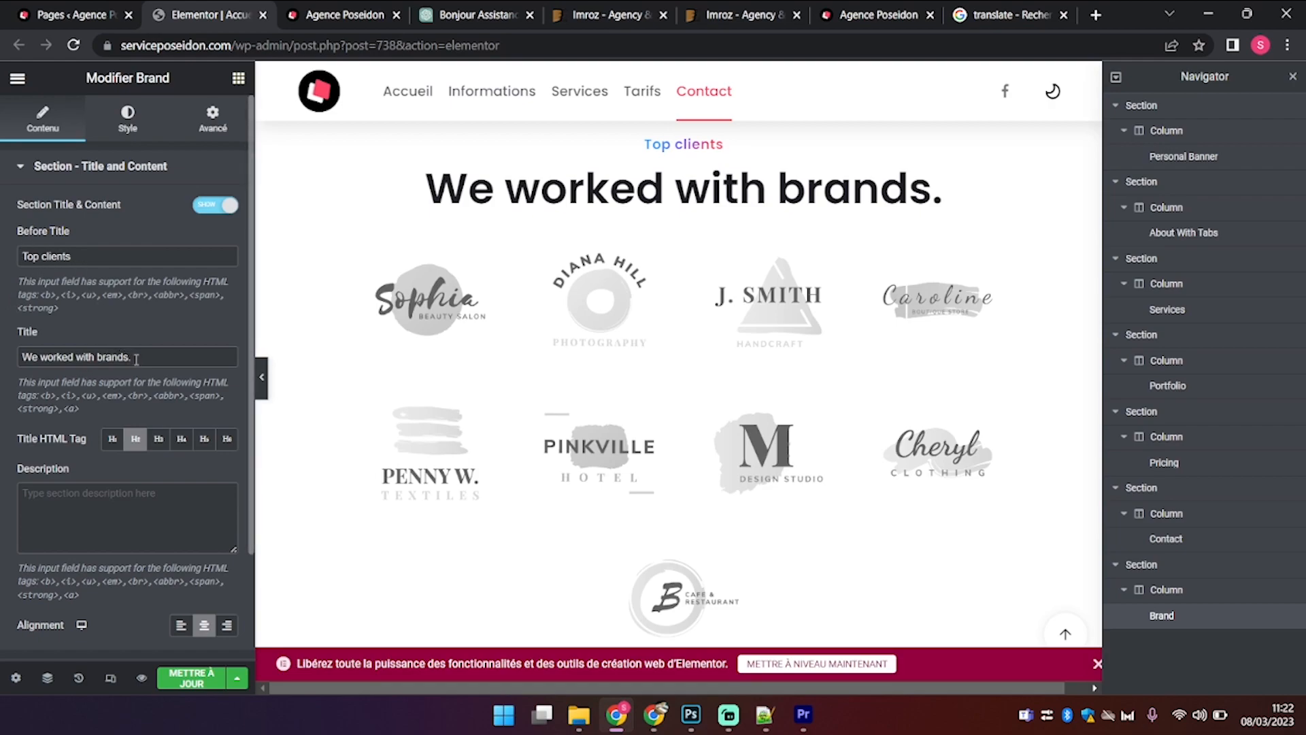
drag(136, 359, 3, 385)
text(Nous av)
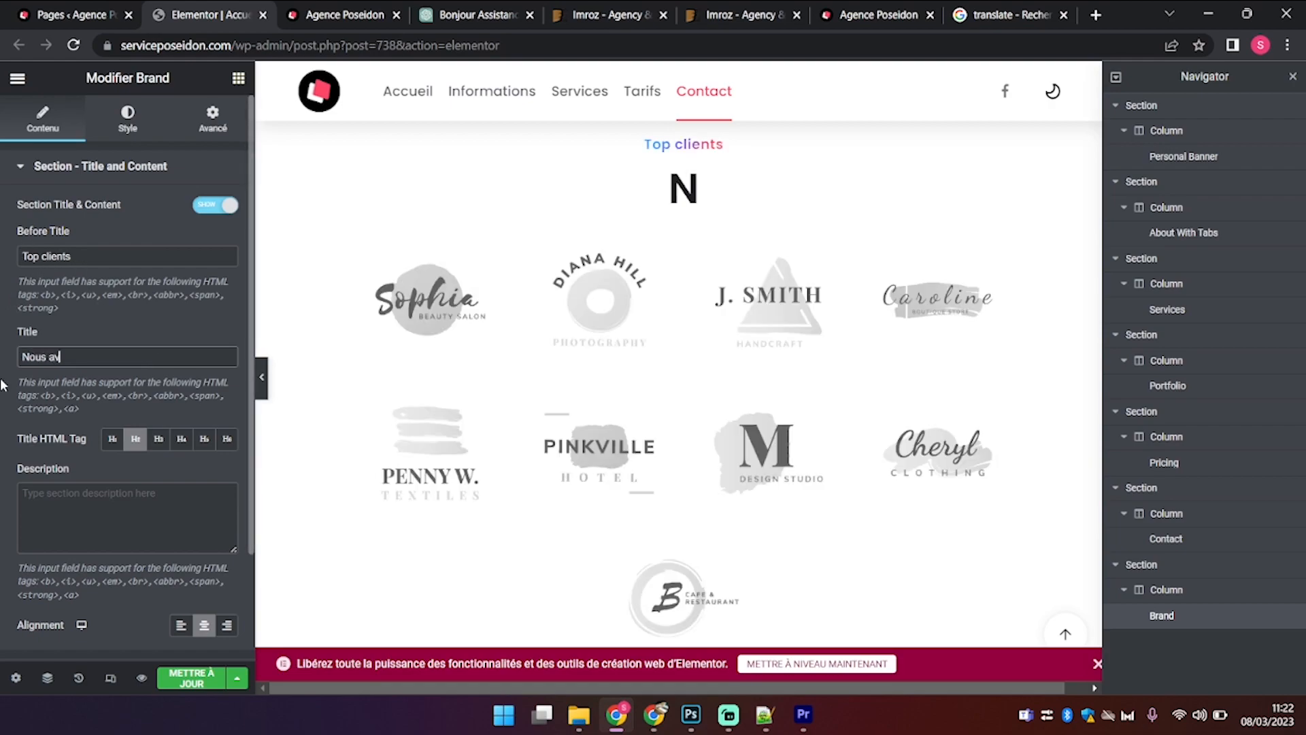
text(ons tr)
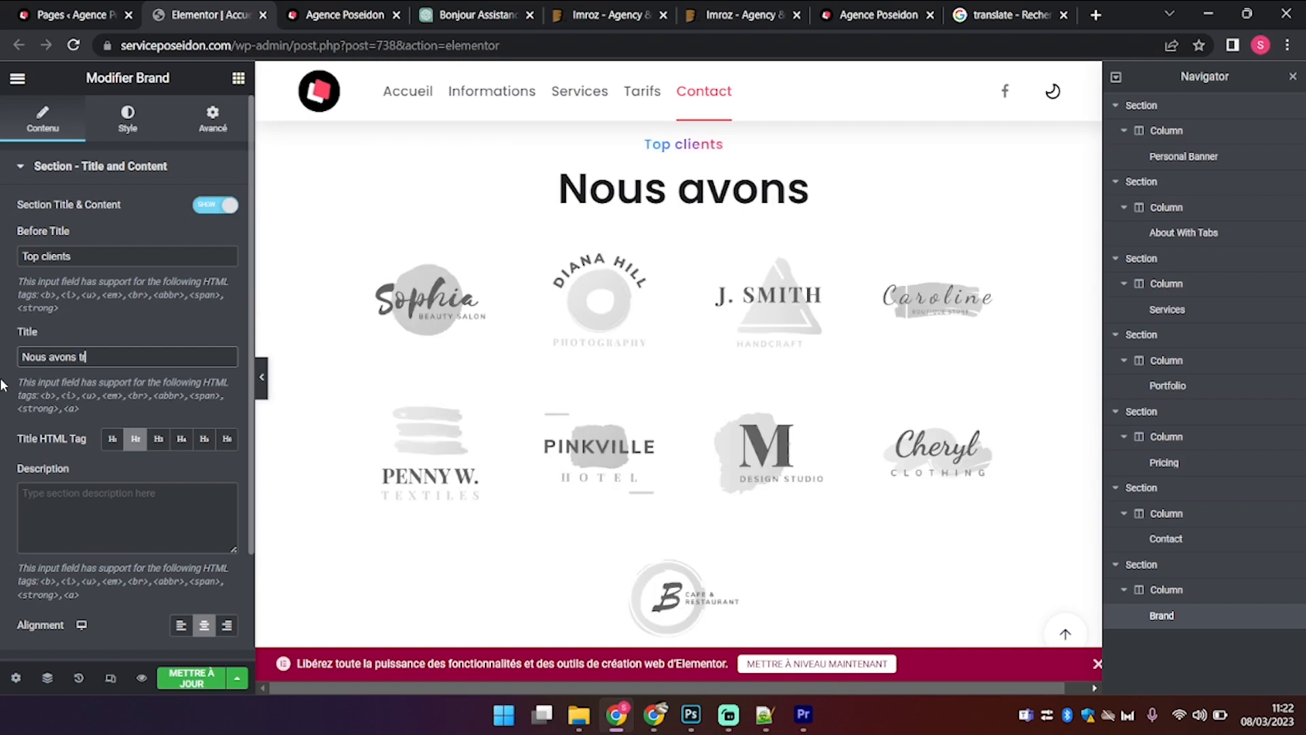
text(availle)
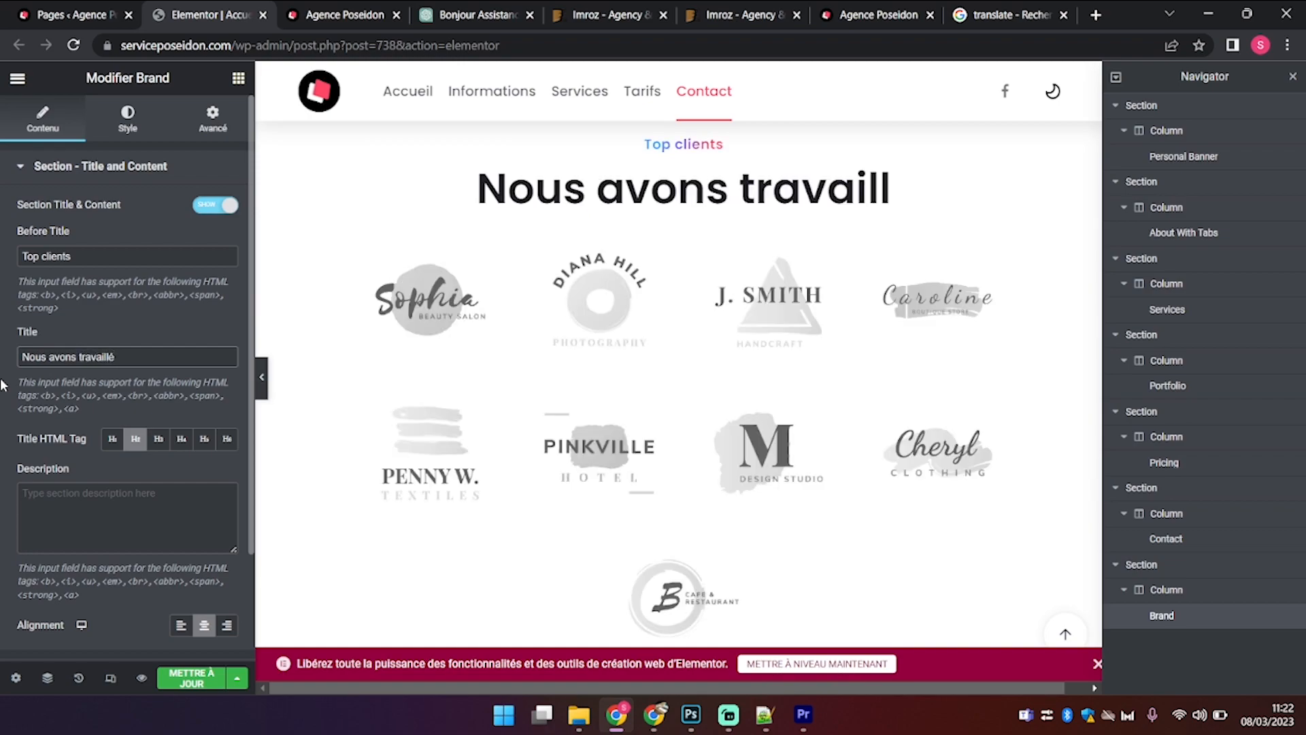
key(ctrl+BackSpace)
key(ctrl+BackSpace)
key(ctrl+BackSpace)
text(J'ai travaillé )
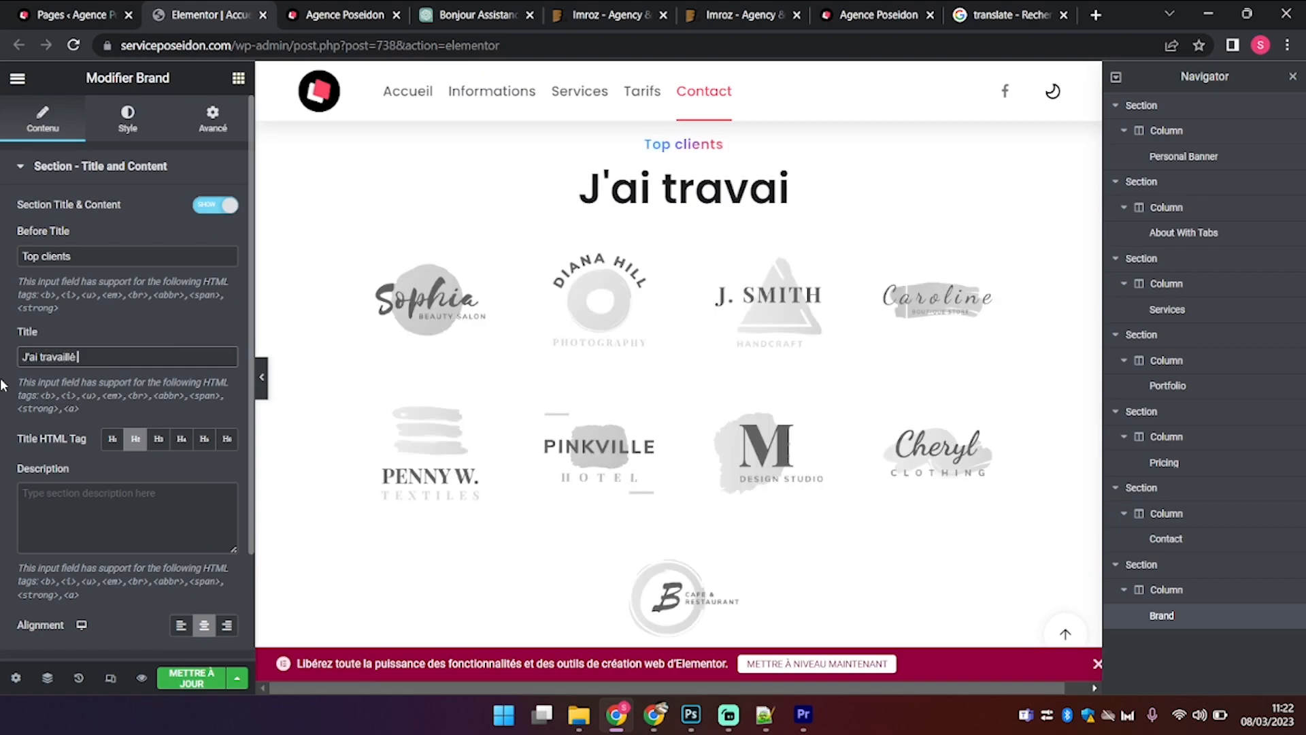
text(avec ces marques)
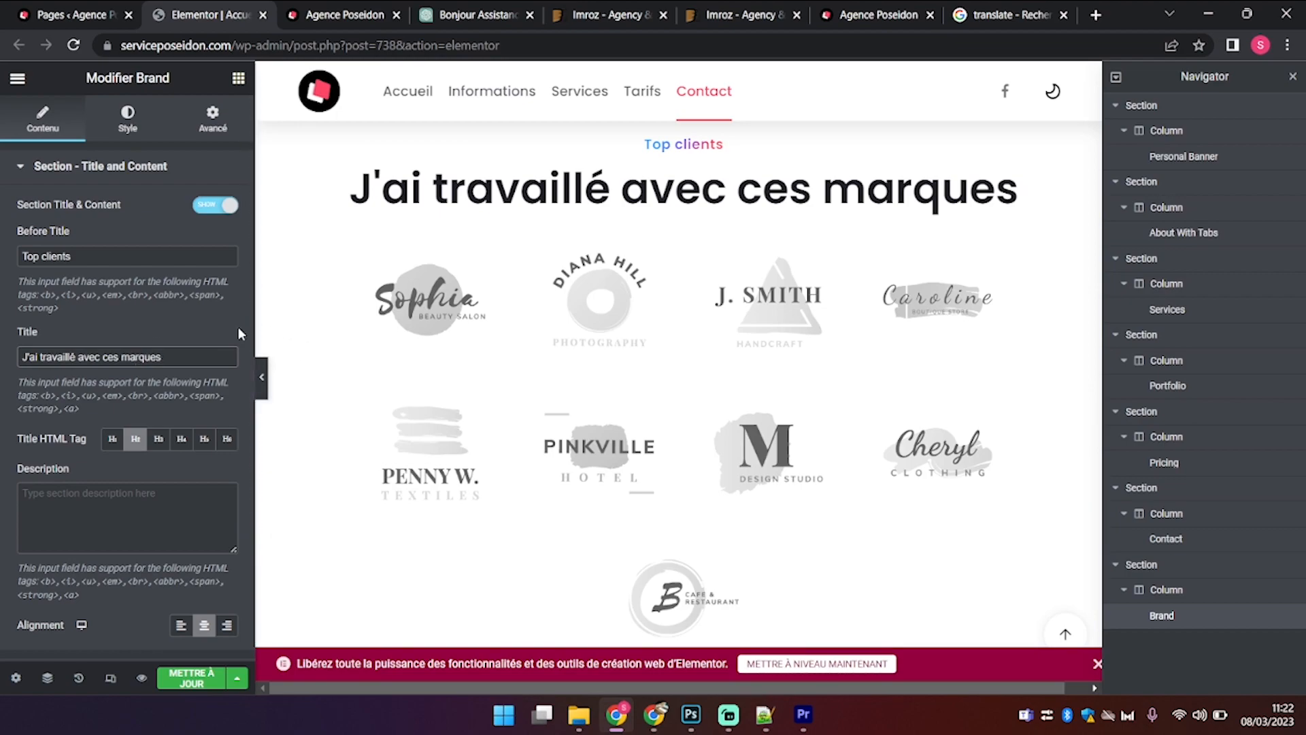
Step: Clear that draft and retype the brands heading as 'Nos partenaires'
triple_click(172, 363)
key(BackSpace)
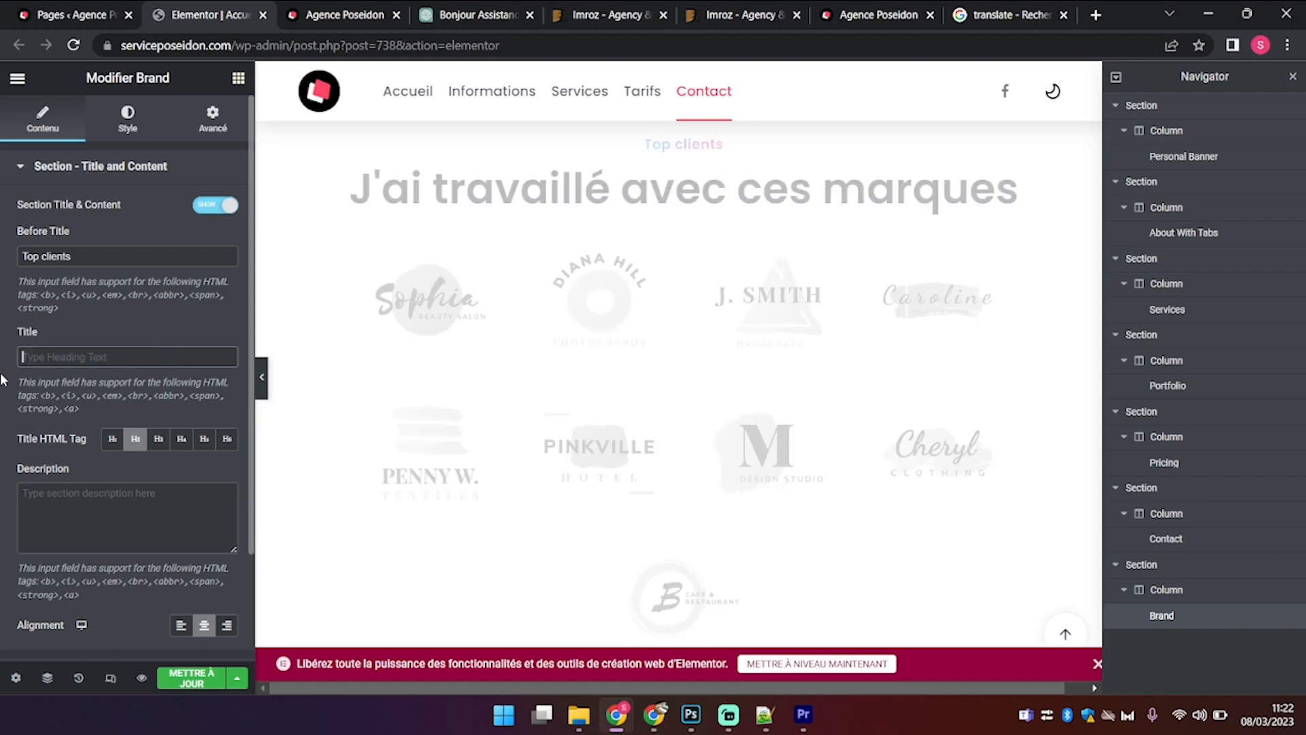
scroll(750, 343, up, 4)
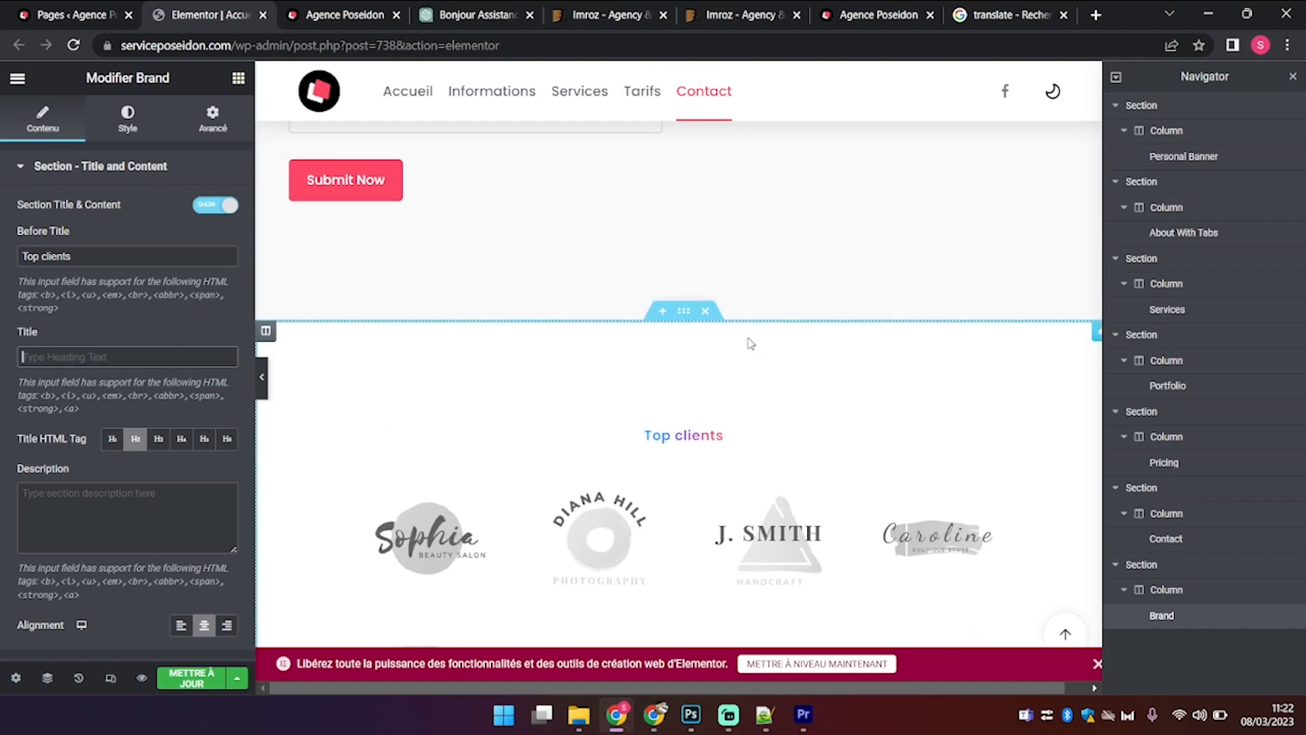
click(100, 359)
text(Nos)
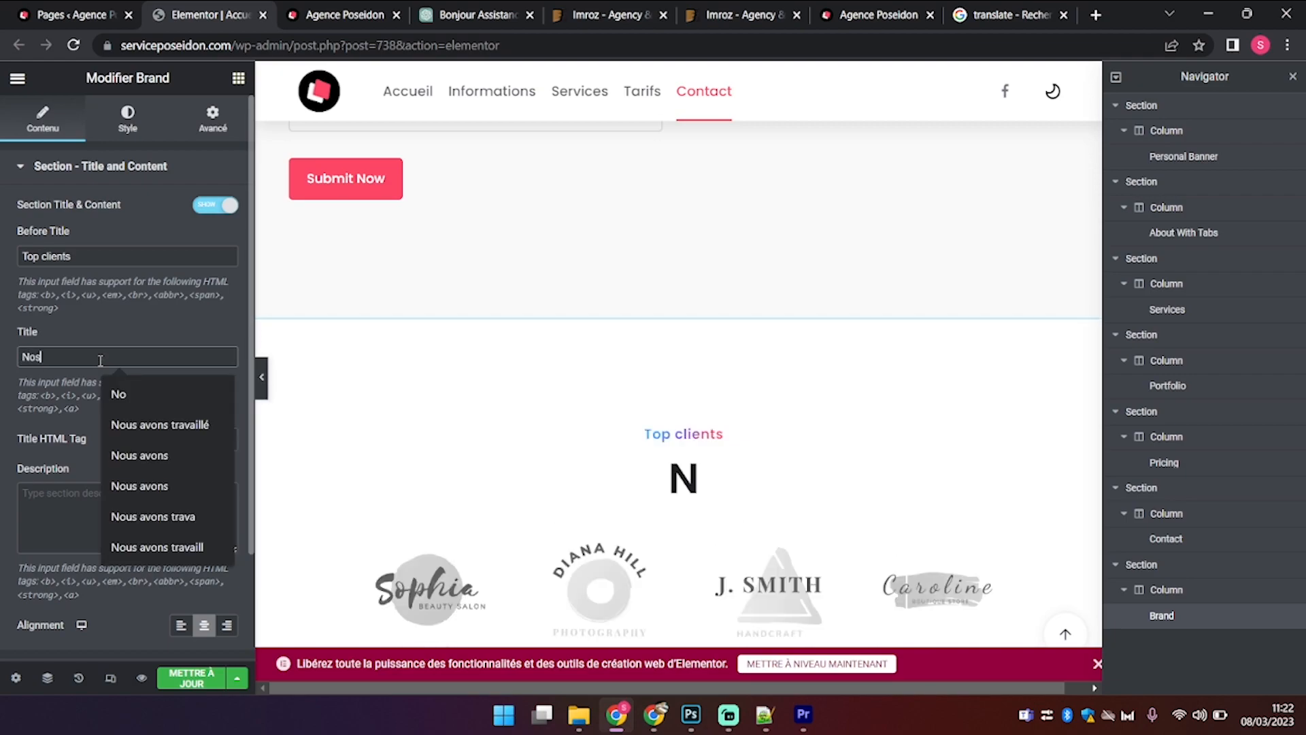
text( par)
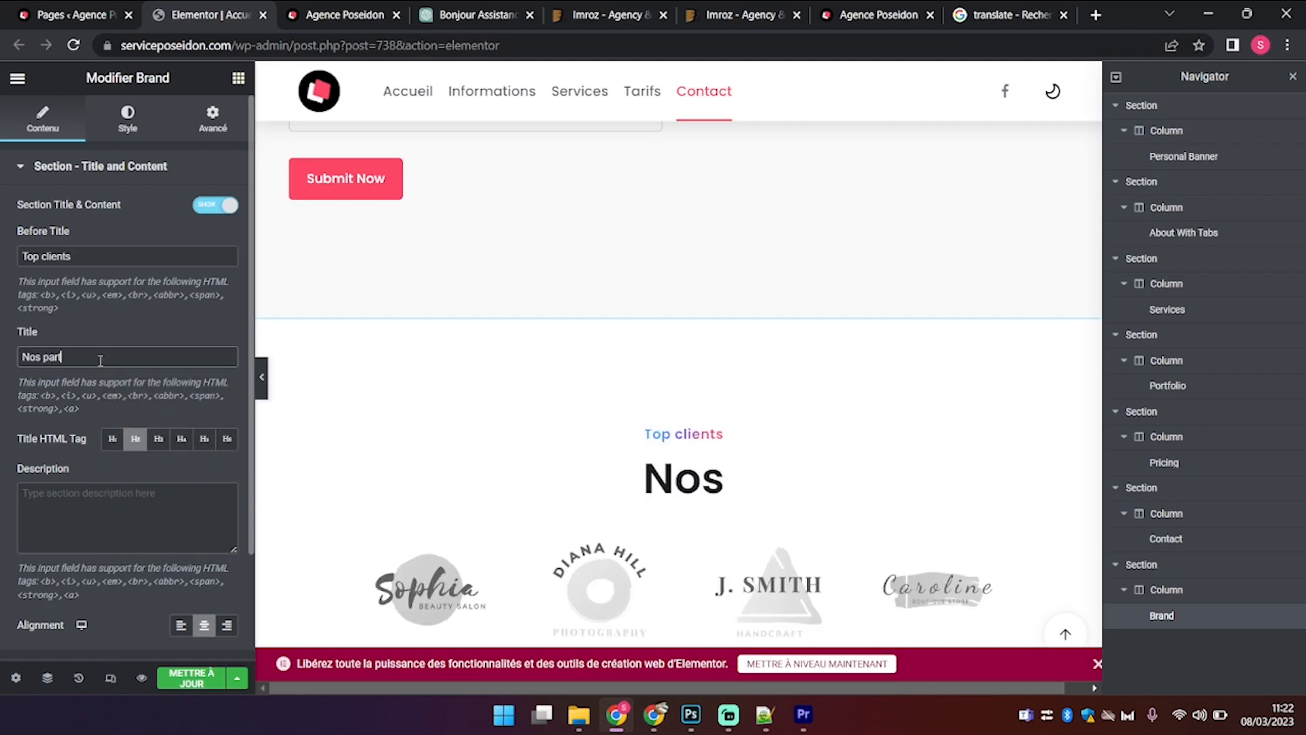
text(tenaires)
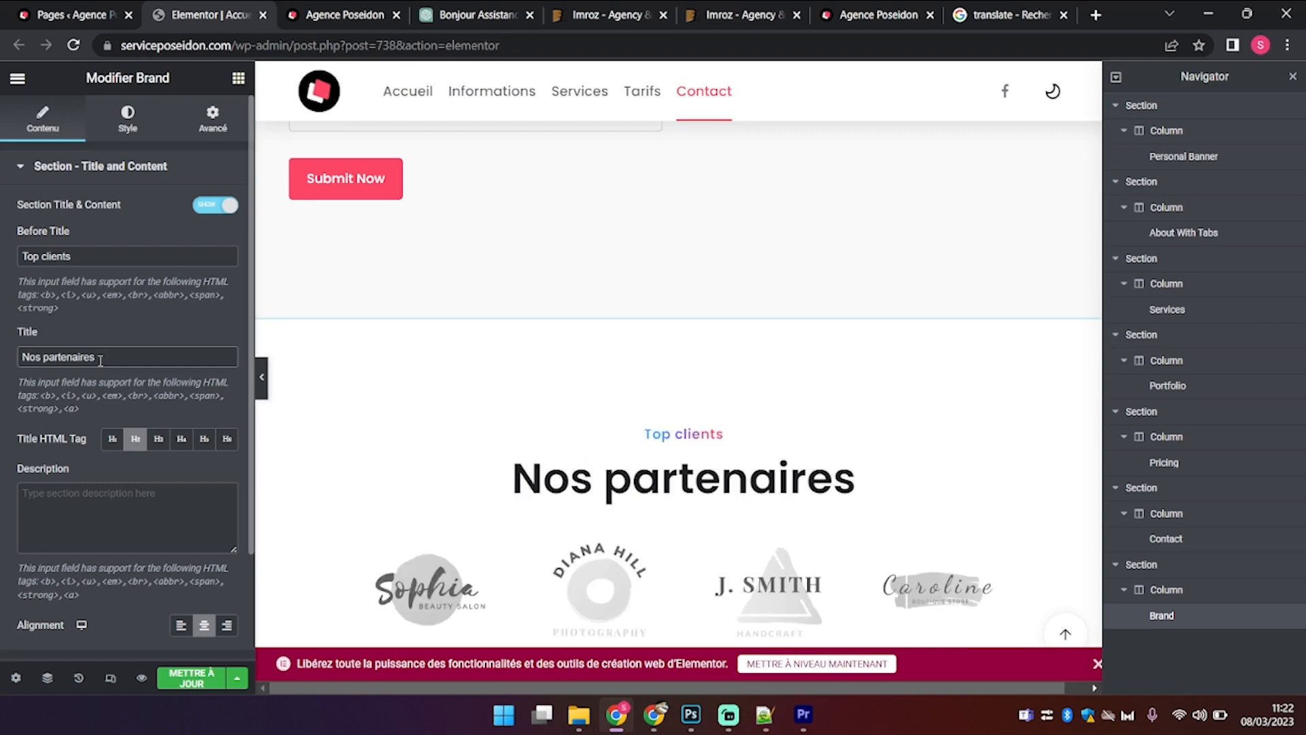
scroll(639, 449, down, 3)
scroll(639, 449, down, 8)
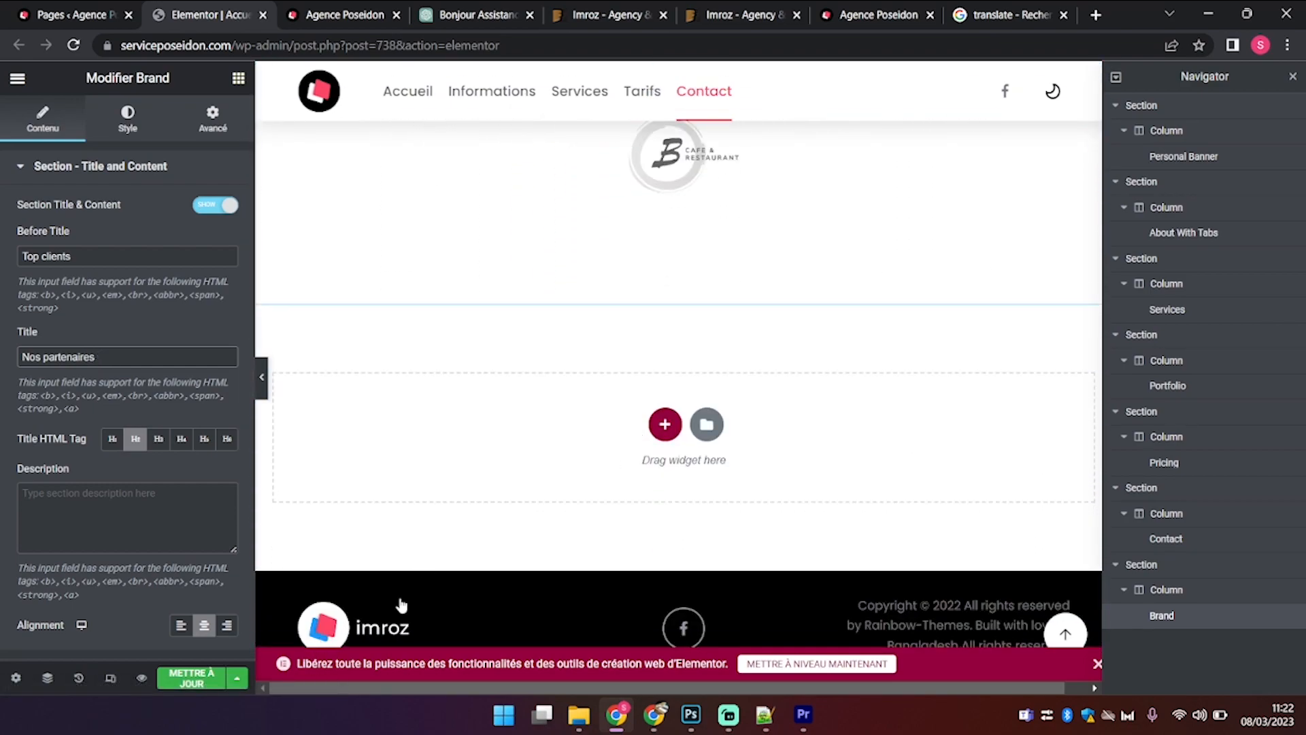
Step: Leave the brand section settings and save the page with Mettre à jour
click(779, 598)
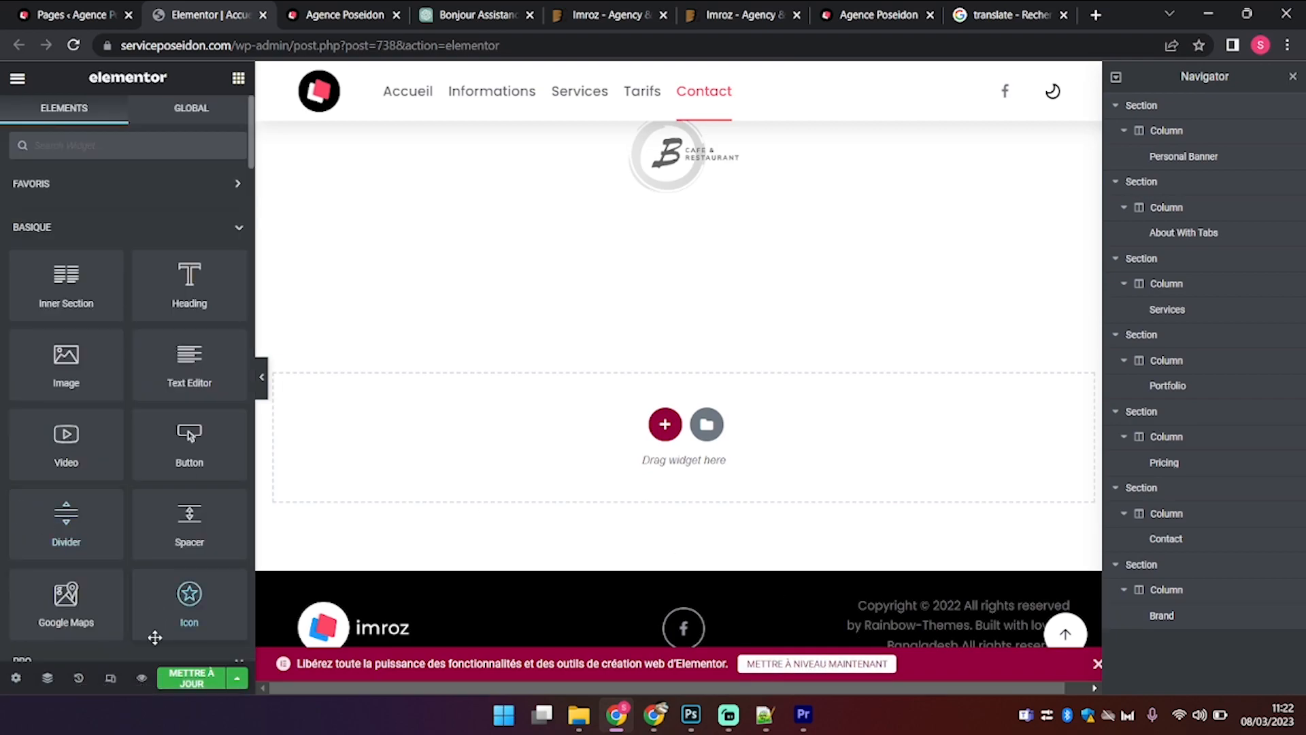
click(189, 679)
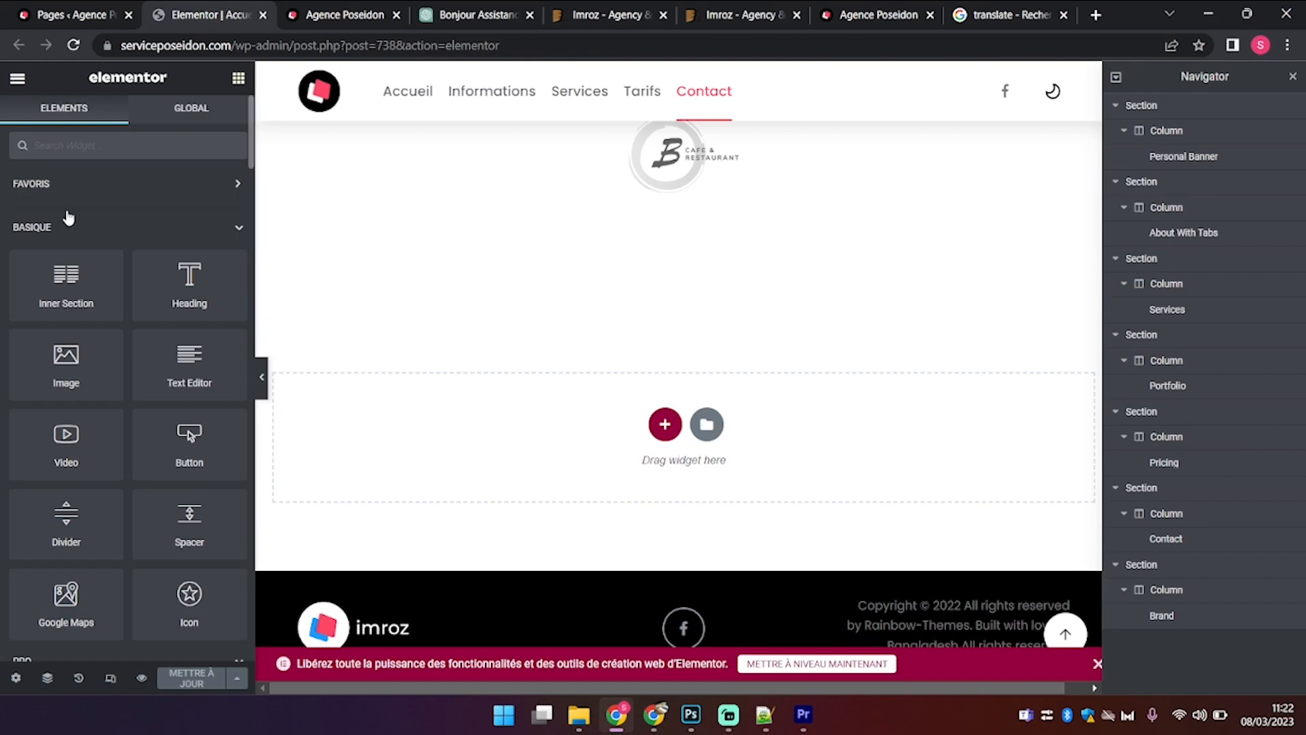
scroll(506, 449, up, 3)
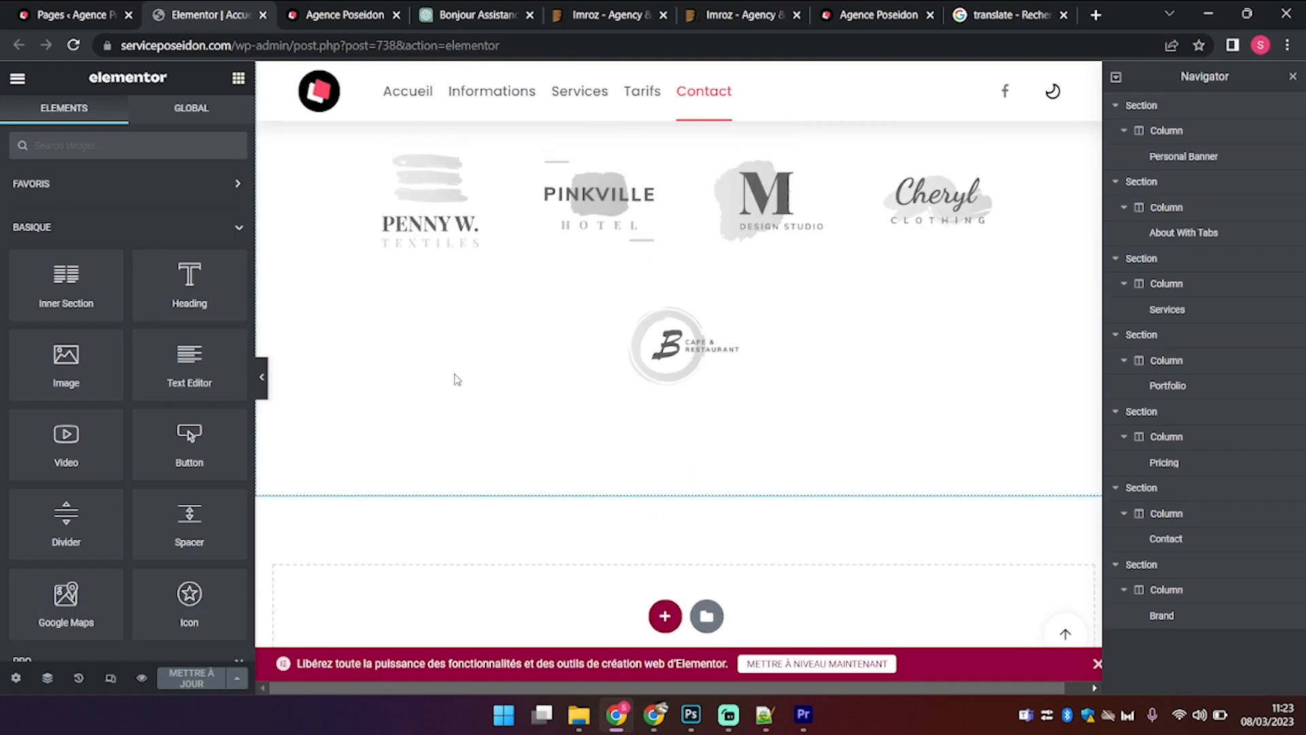
scroll(451, 376, down, 3)
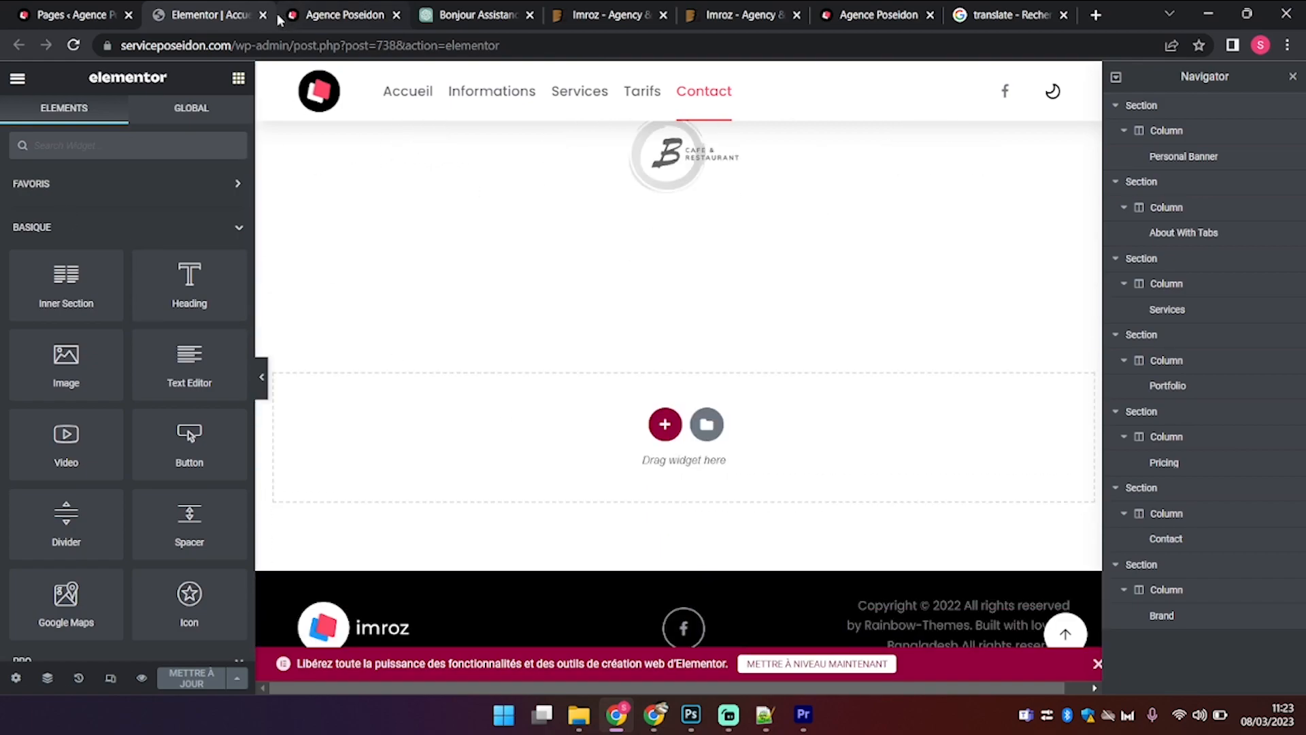
Step: From the Pages list, go to Apparence > Imroz Theme Options
click(104, 15)
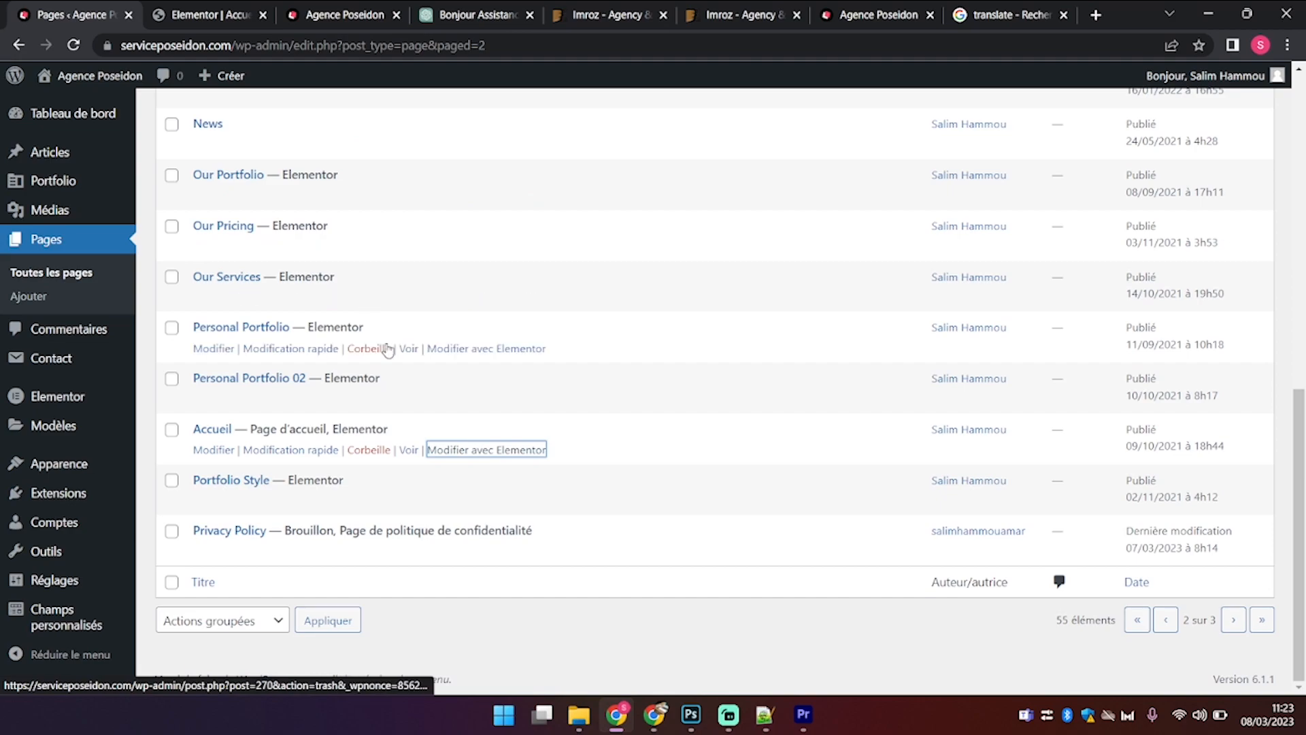
scroll(385, 347, up, 3)
mouse_move(87, 412)
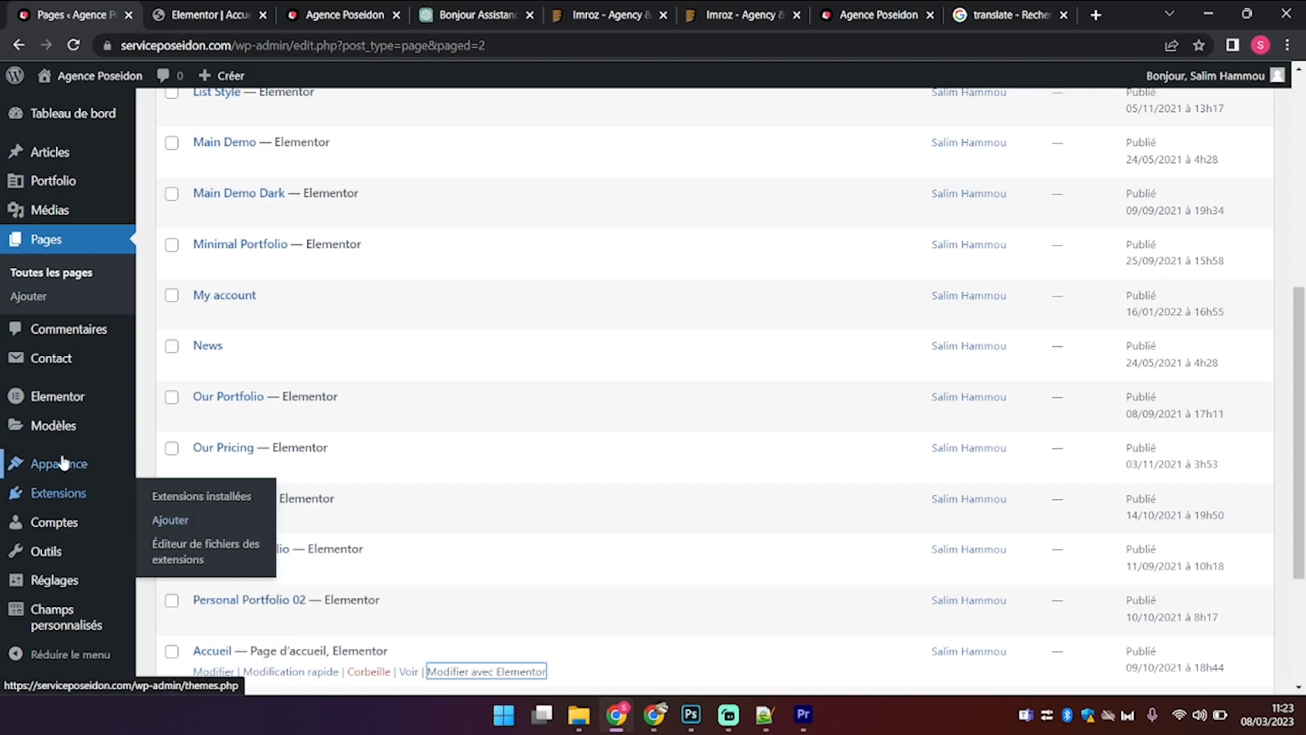
mouse_move(63, 463)
click(234, 587)
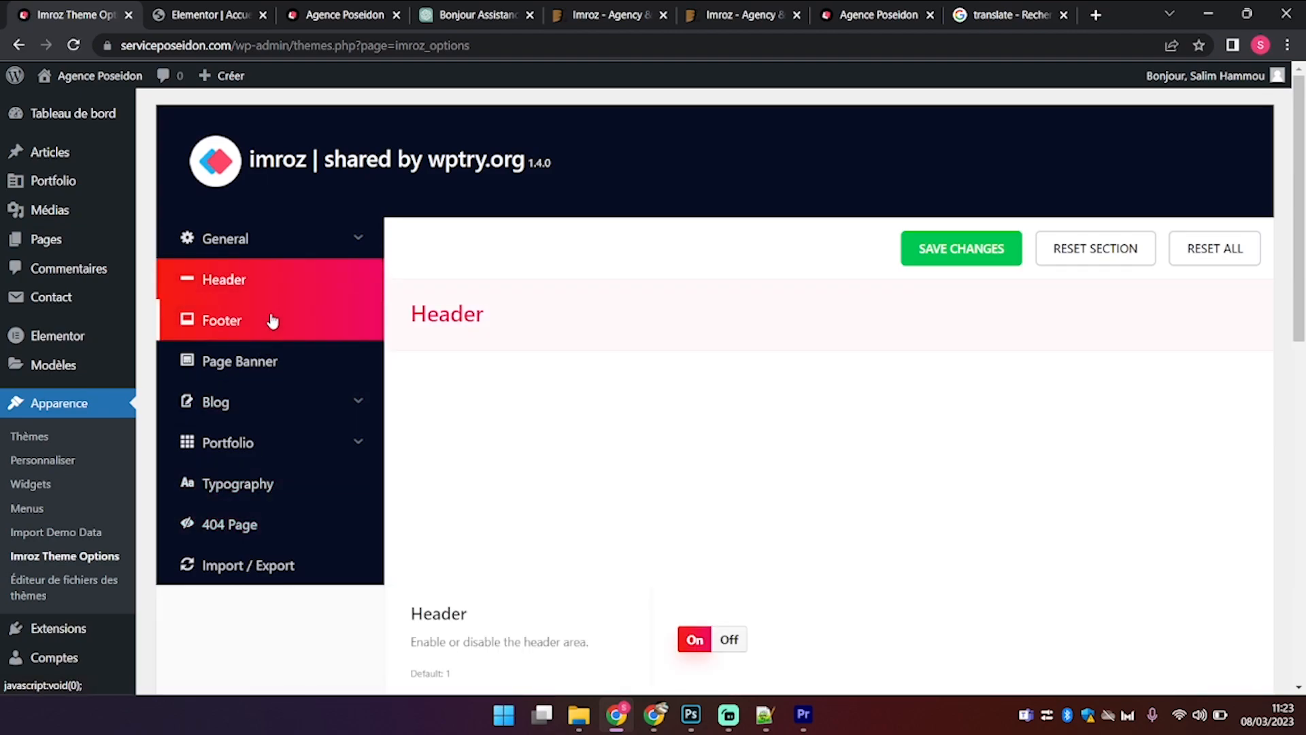
Step: In Footer settings, change the copyright line to 'Copyright © 2023 Agence Poséidon'
click(272, 321)
scroll(804, 411, down, 5)
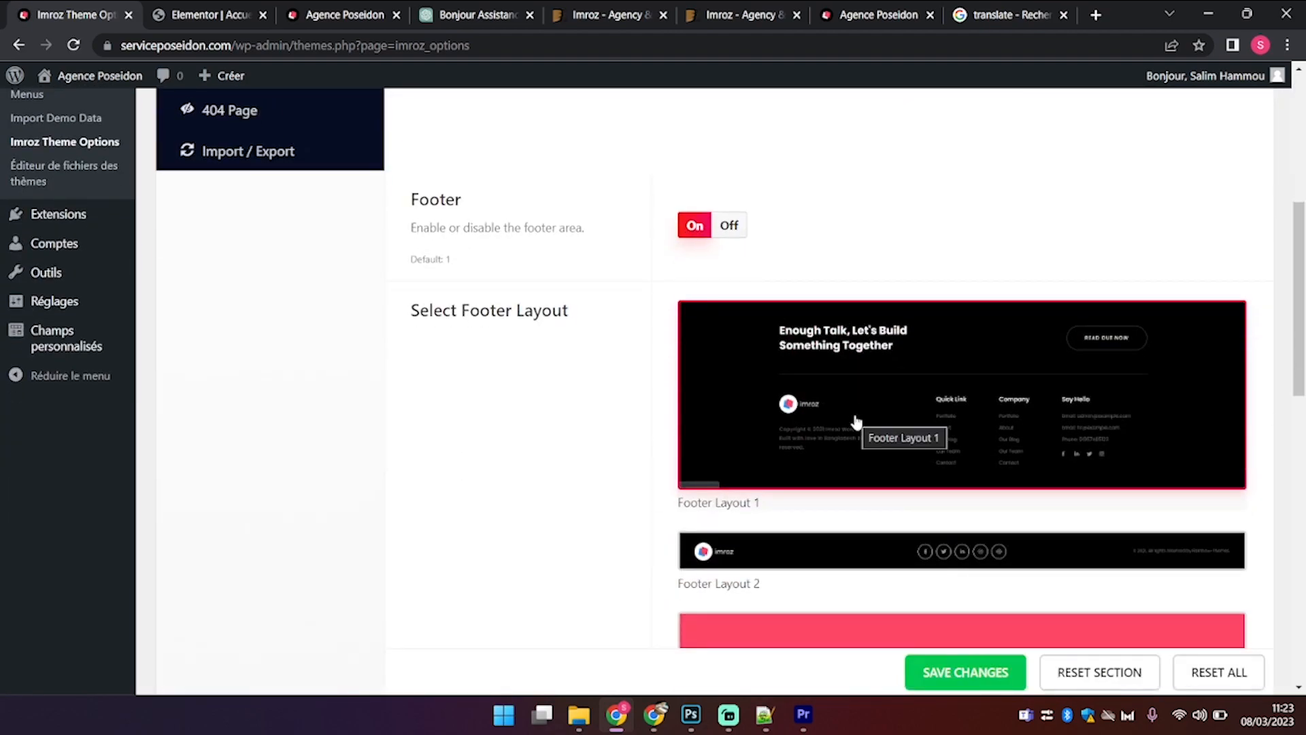
scroll(801, 302, down, 10)
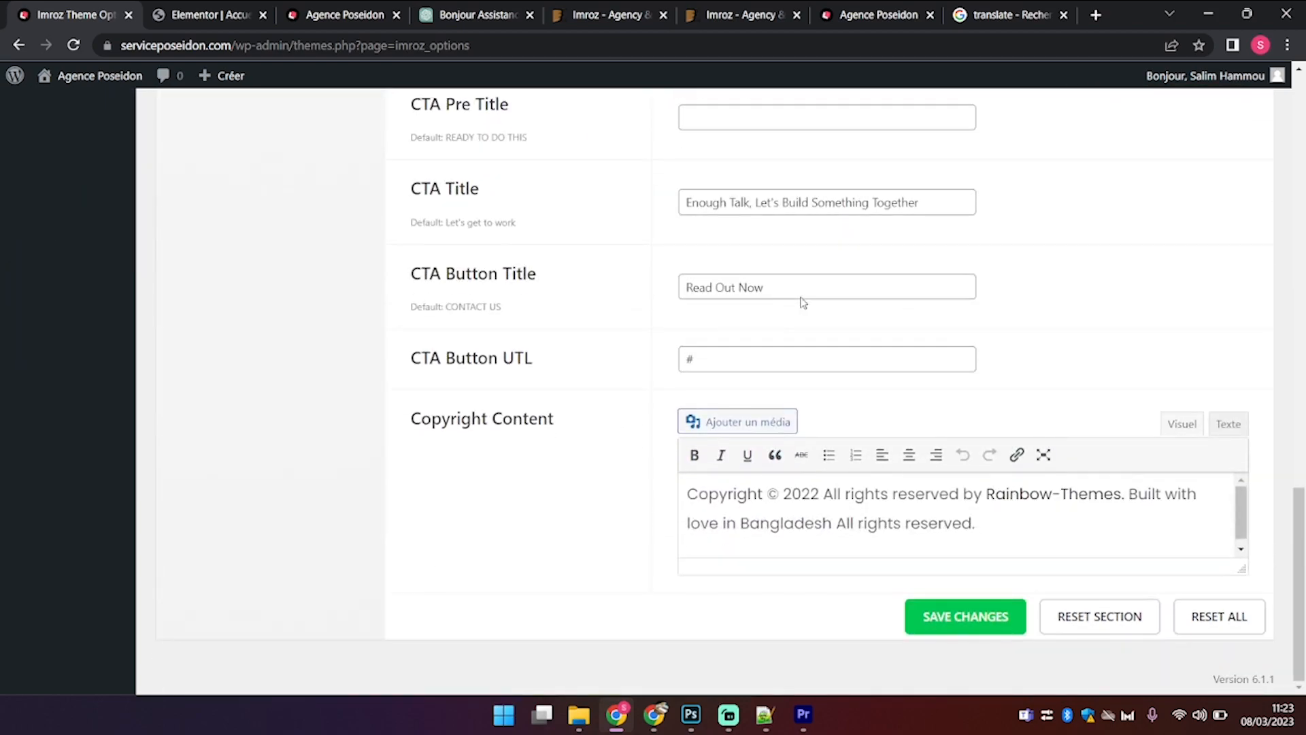
click(819, 493)
key(BackSpace)
text(3)
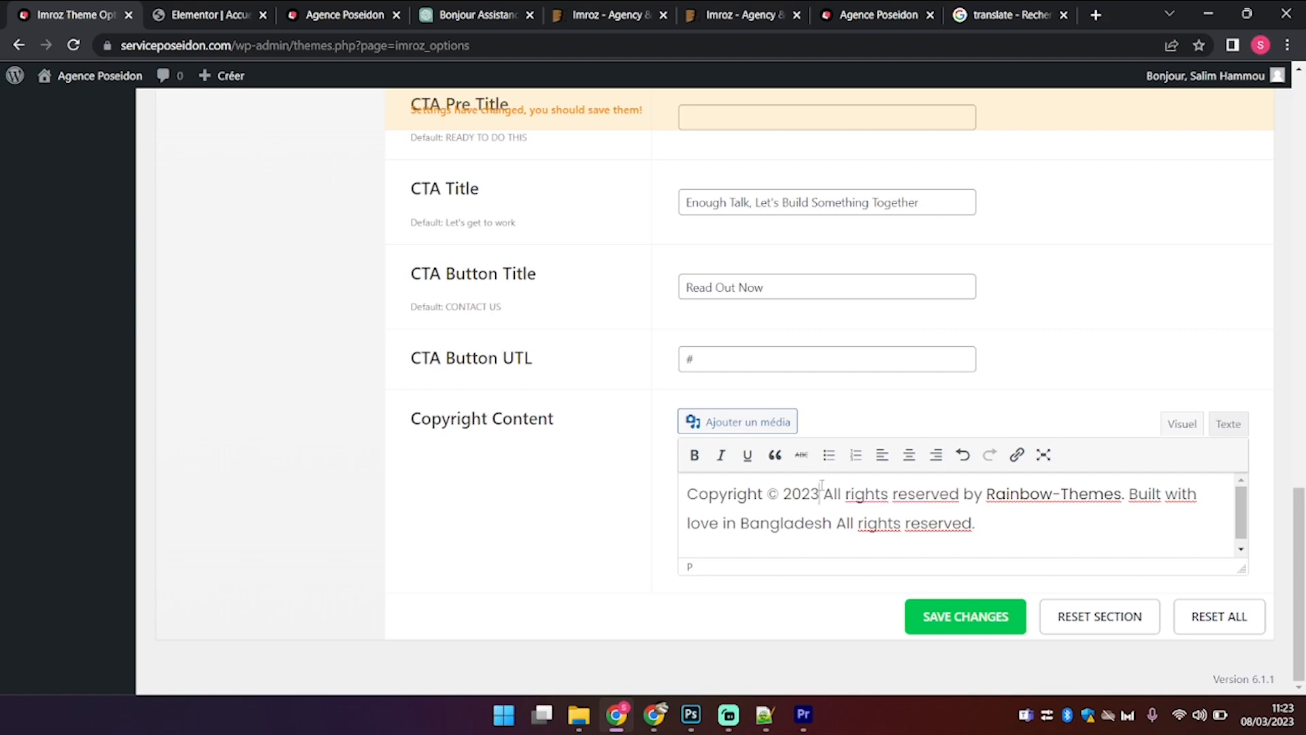
drag(823, 494, 1207, 533)
key(BackSpace)
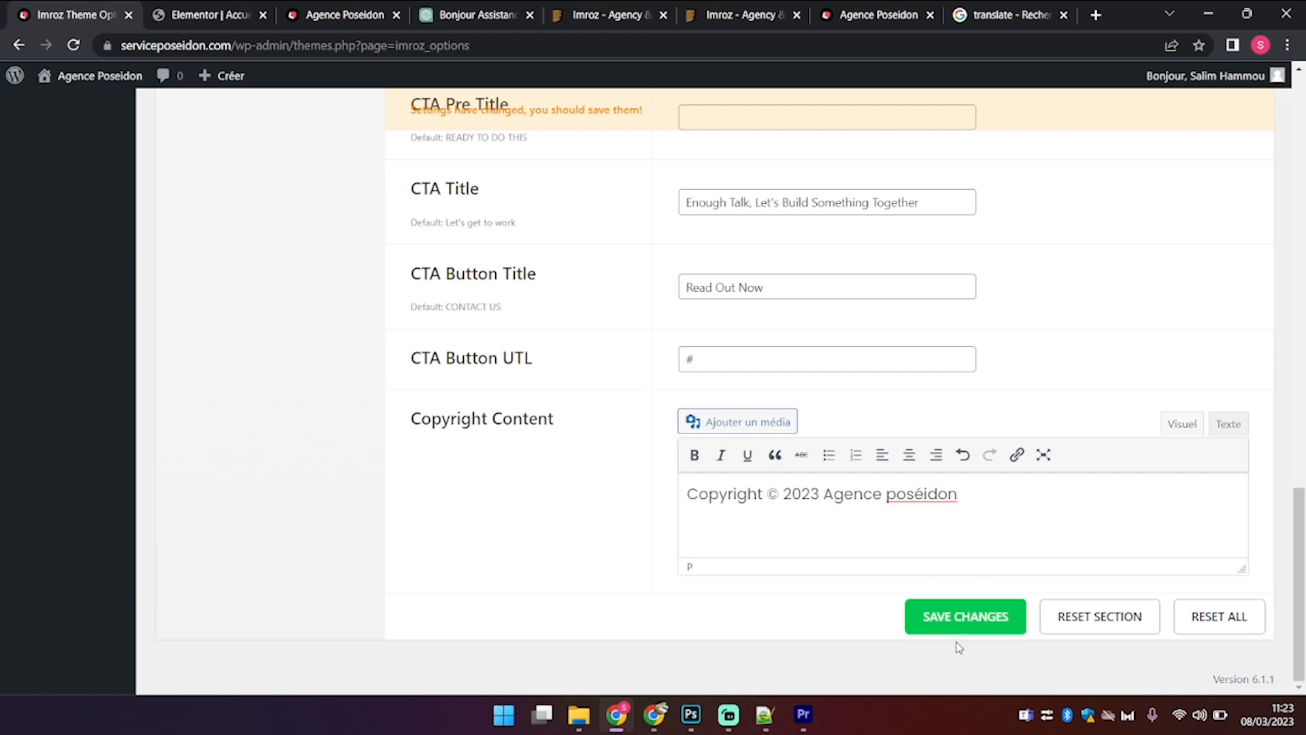
right_click(927, 500)
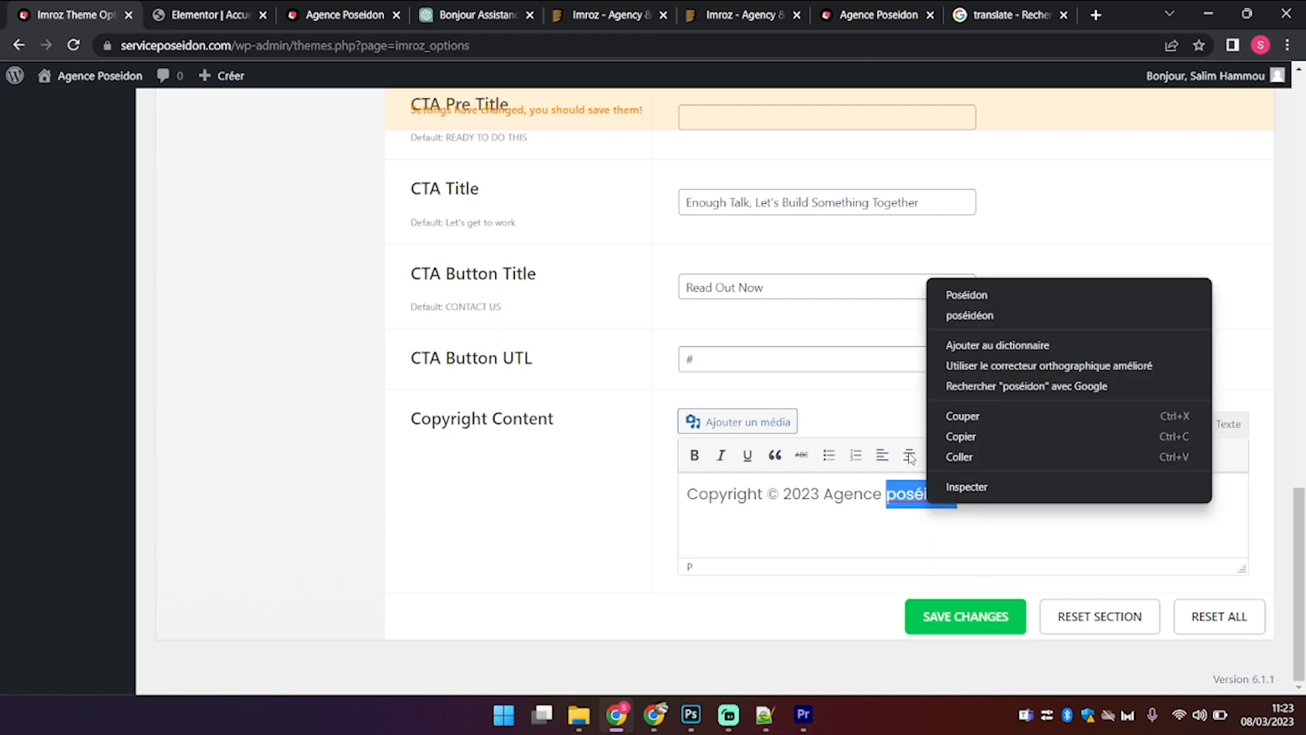
click(984, 293)
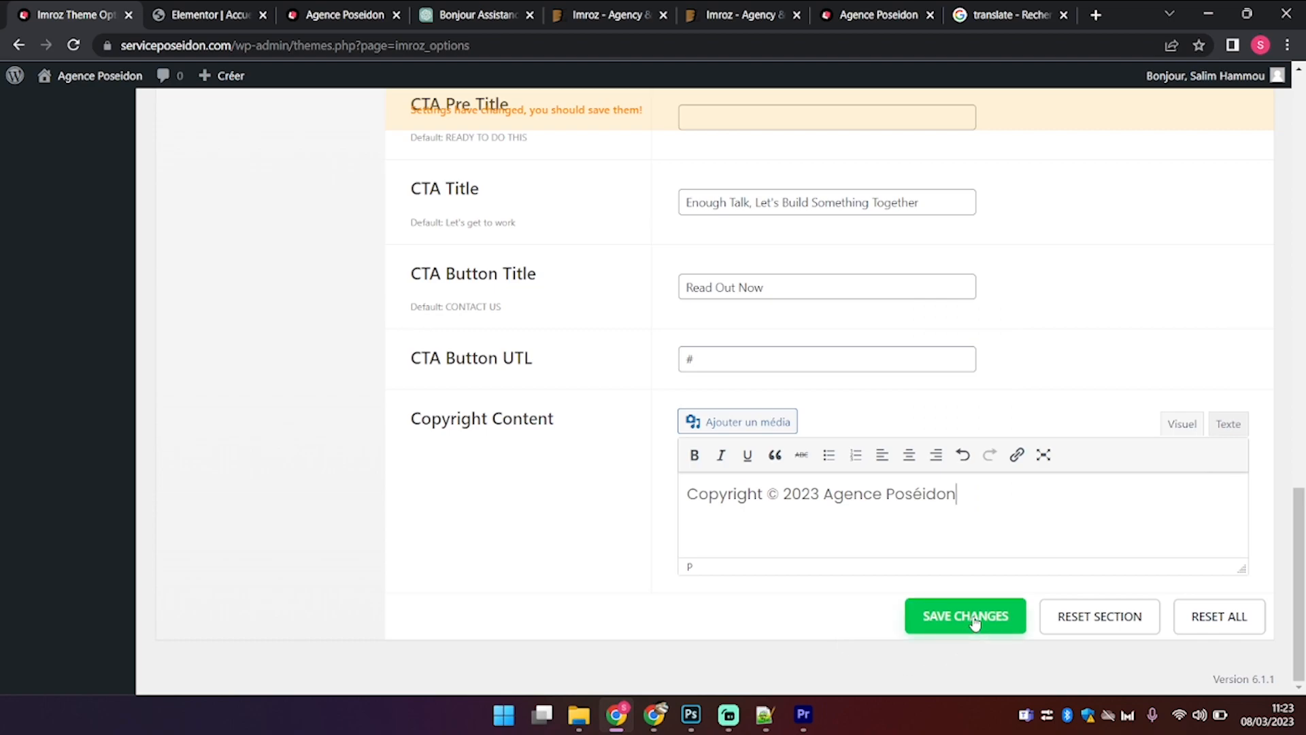
Step: Clear the footer's CTA button title text
drag(778, 286, 397, 210)
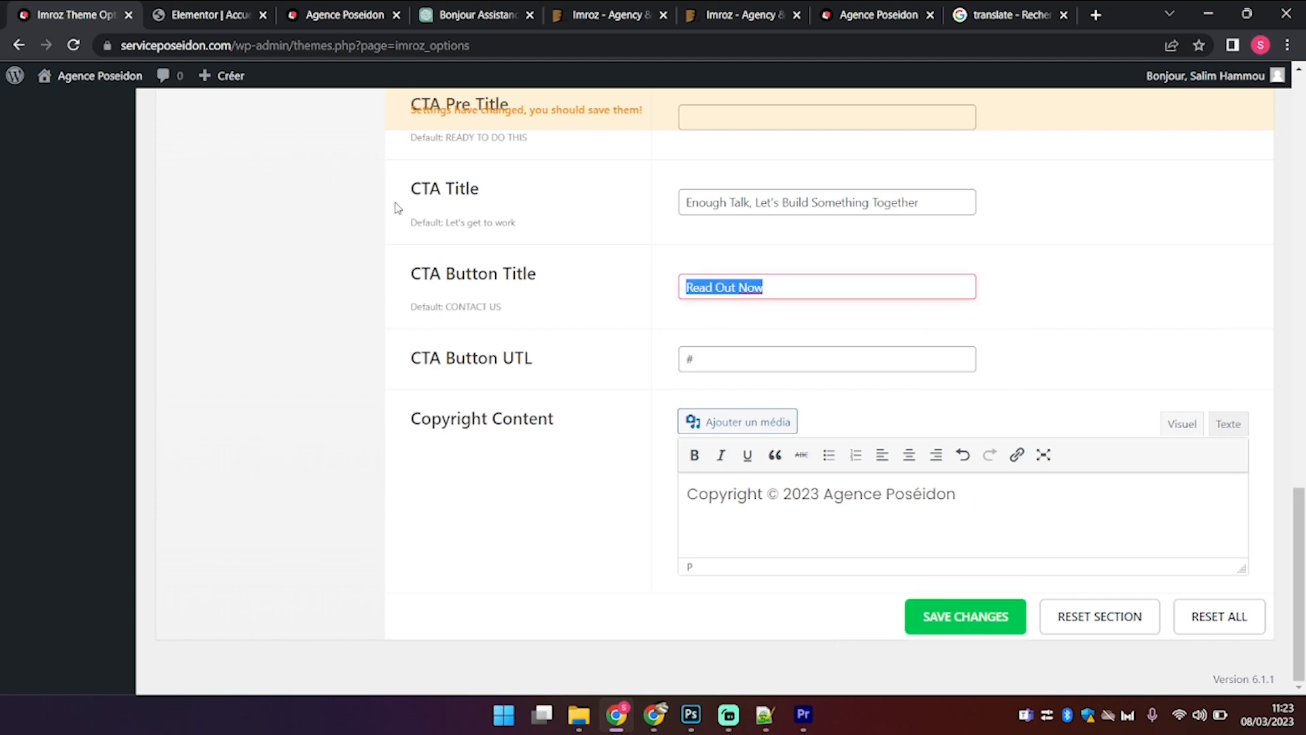
key(BackSpace)
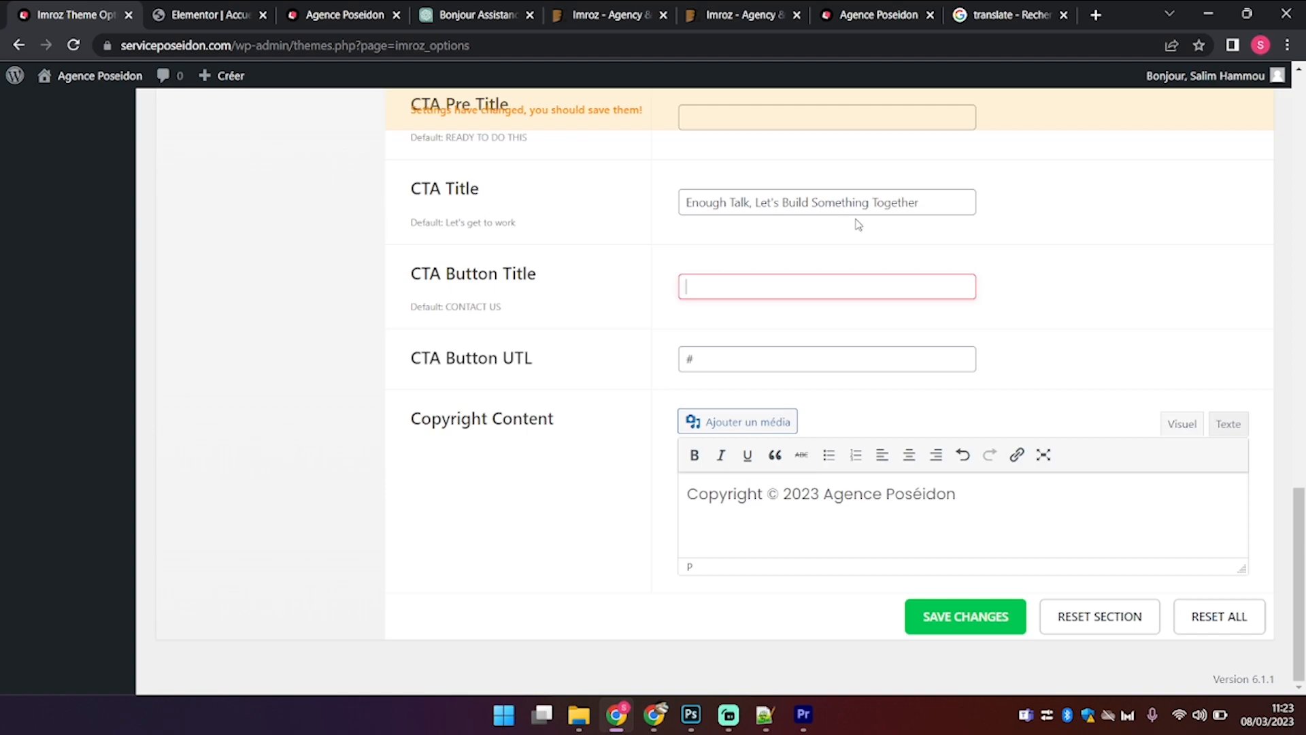
scroll(927, 209, up, 8)
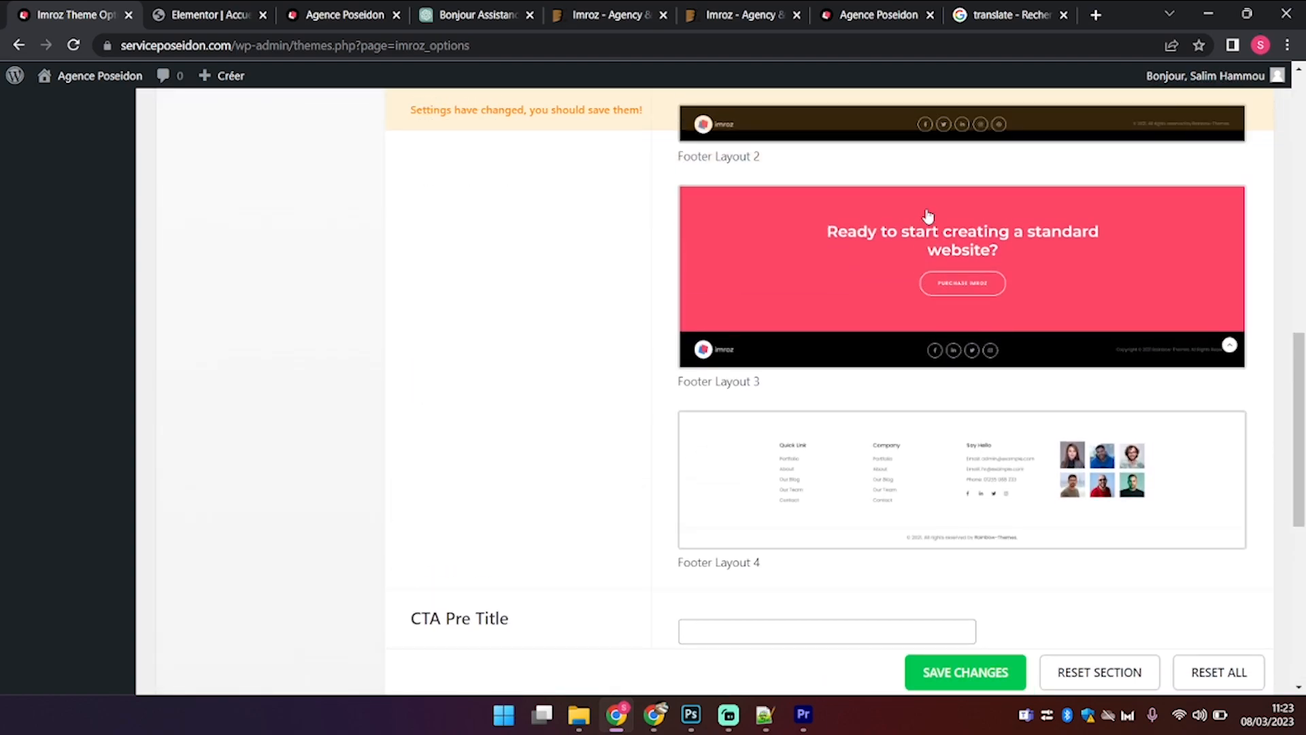
scroll(871, 280, up, 5)
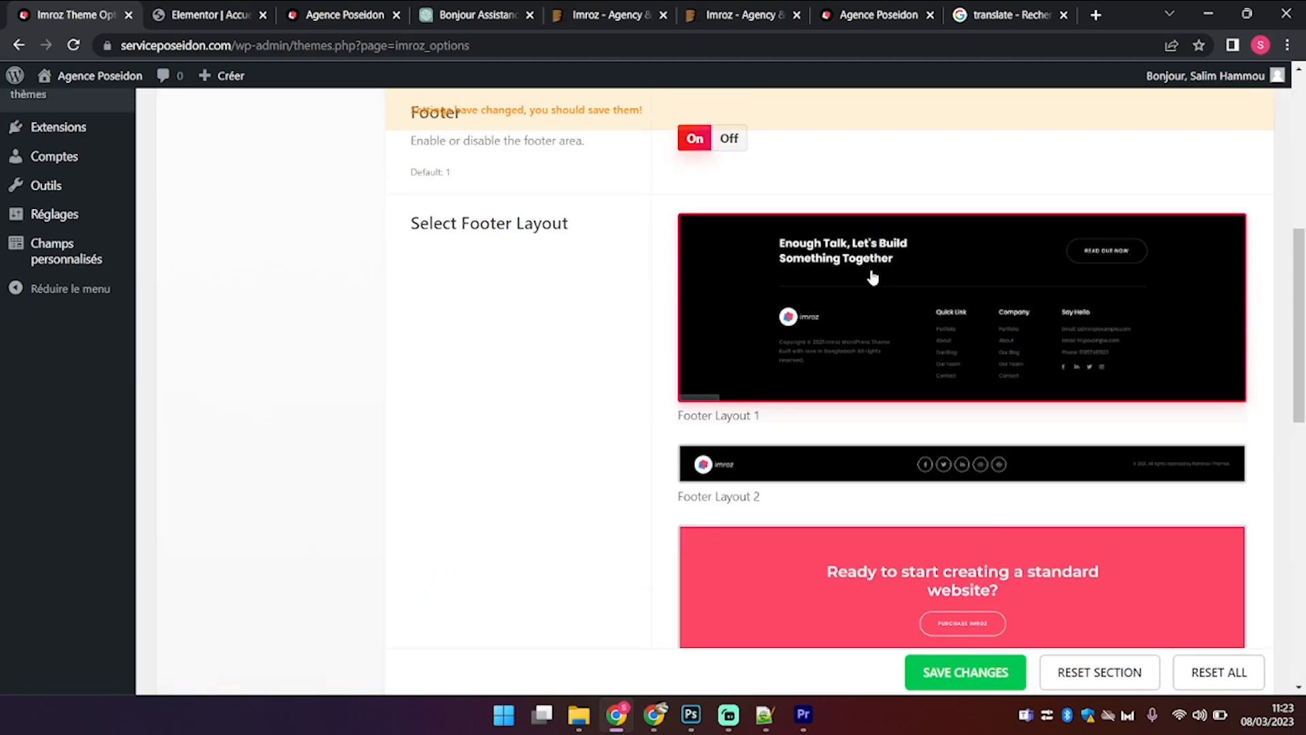
scroll(872, 276, down, 4)
Step: Choose Footer Layout 2, save the theme options, and view the live homepage
click(972, 196)
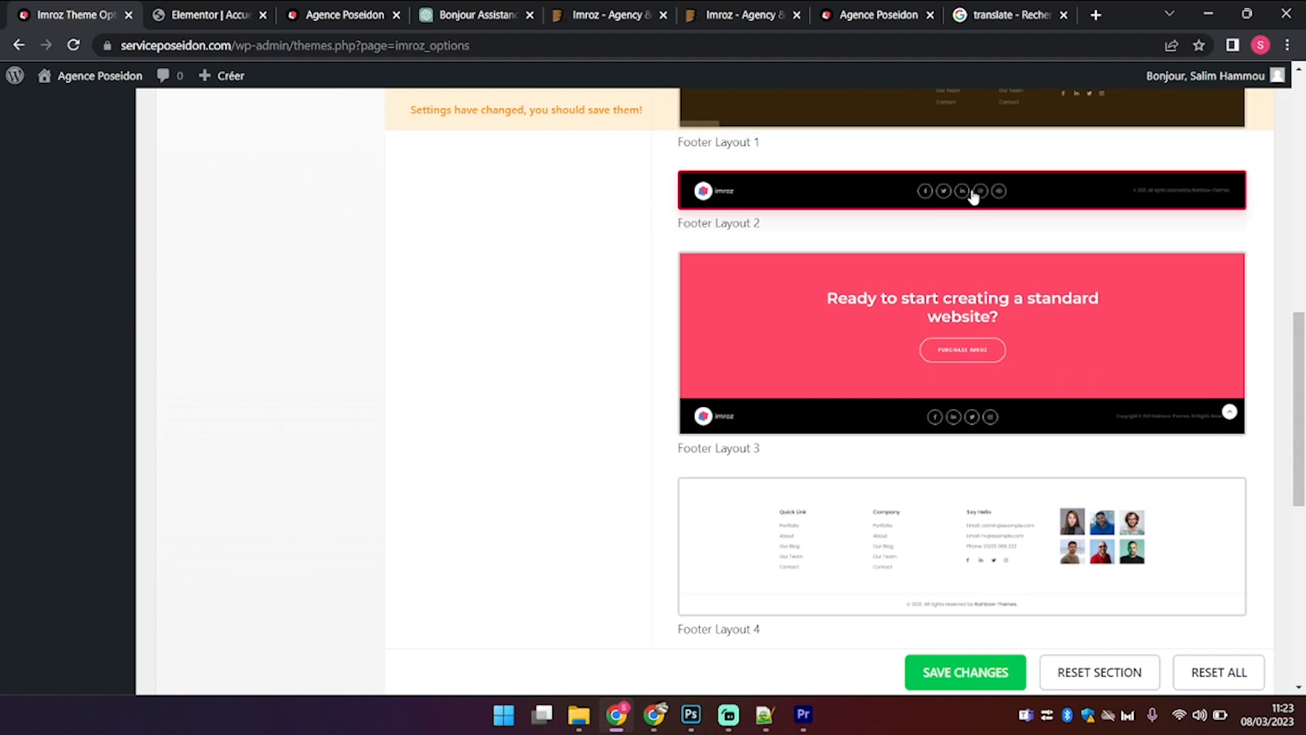
scroll(615, 576, down, 4)
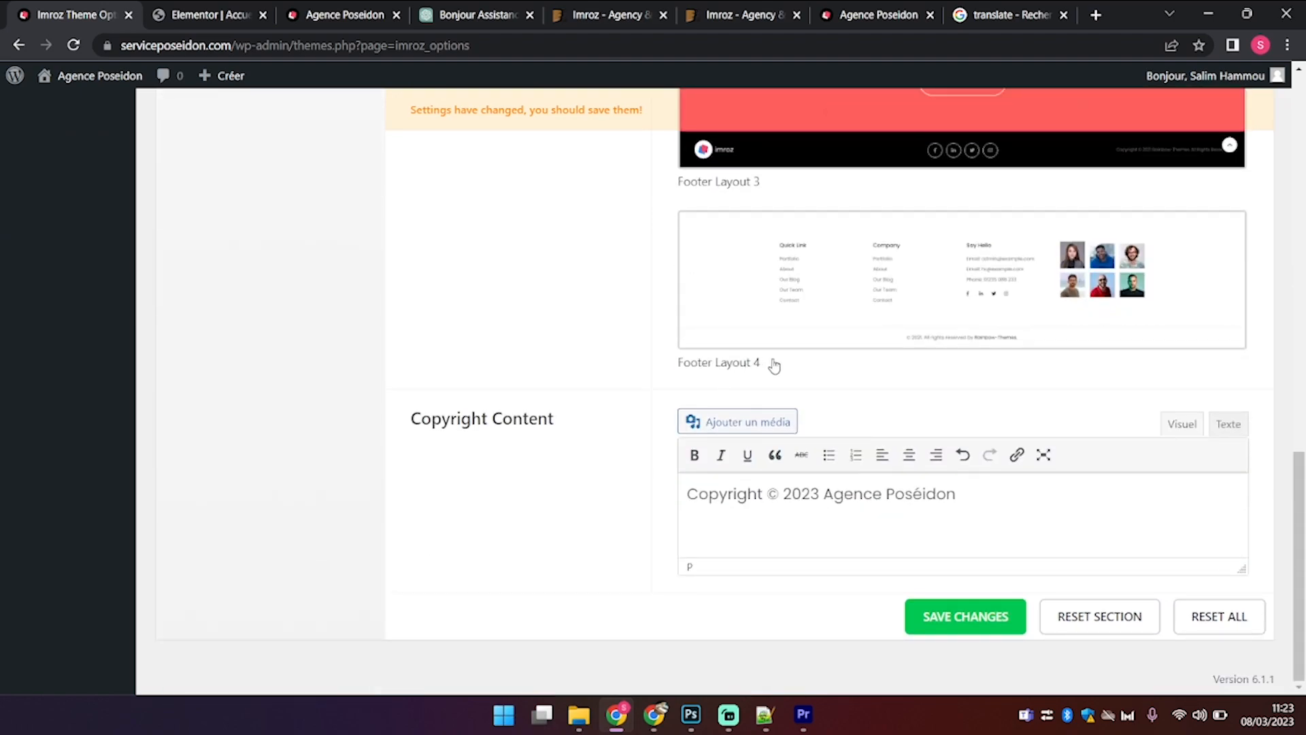
scroll(774, 366, up, 3)
scroll(773, 367, down, 1)
scroll(773, 367, down, 2)
click(965, 616)
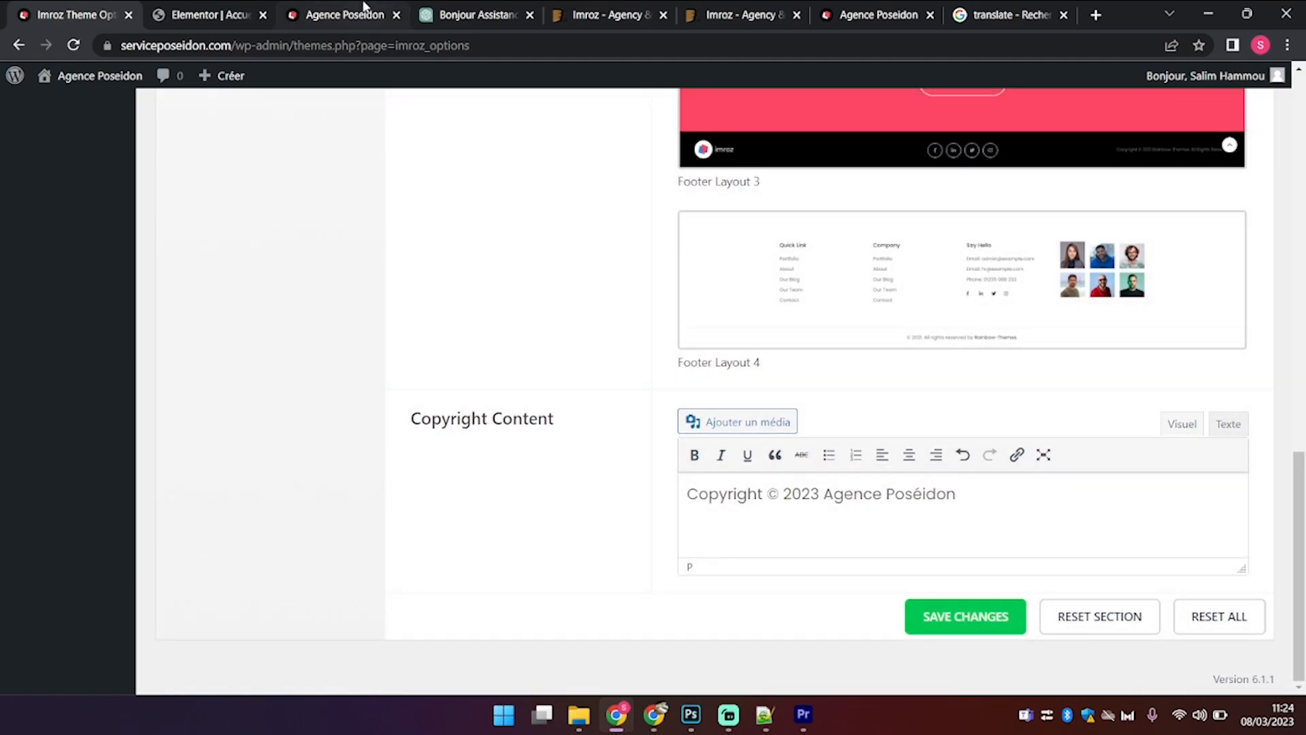
click(364, 10)
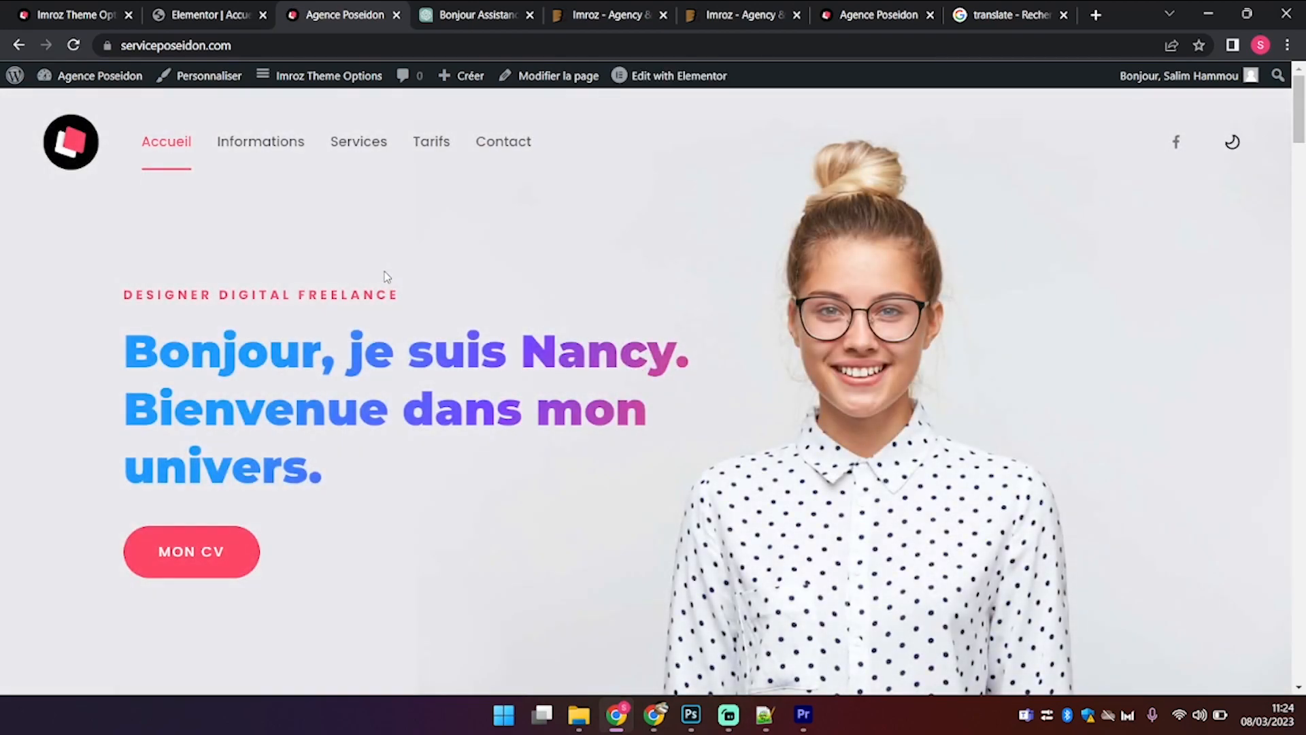
Step: Scroll through the translated services, projects and pricing sections of the live homepage
scroll(385, 275, down, 1)
scroll(385, 276, down, 15)
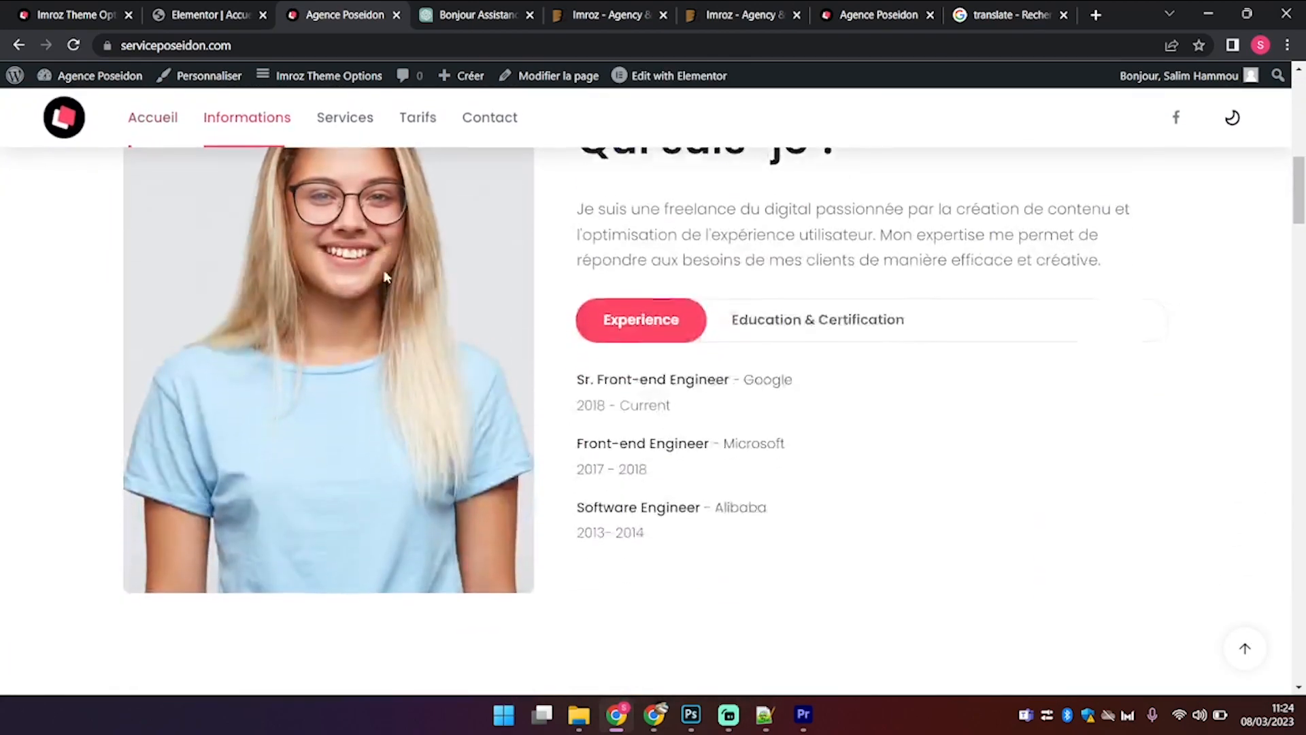
scroll(386, 275, down, 15)
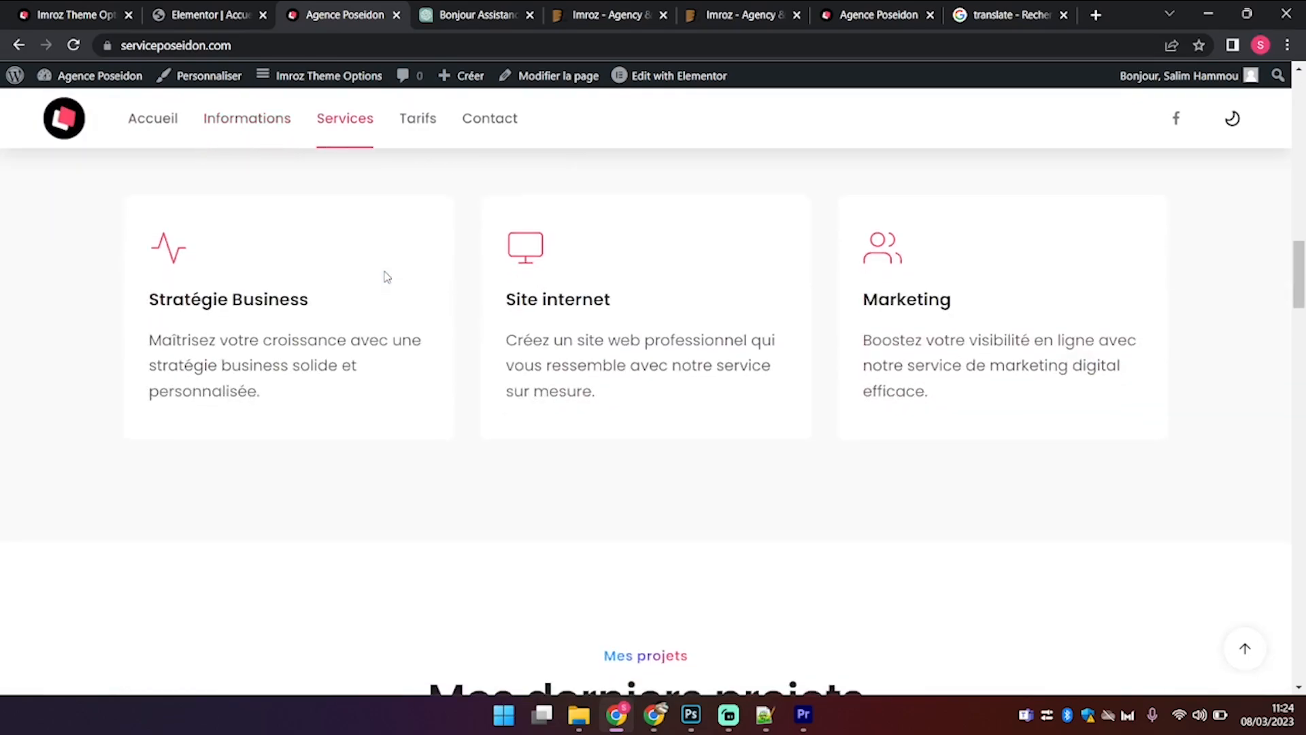
scroll(385, 275, down, 15)
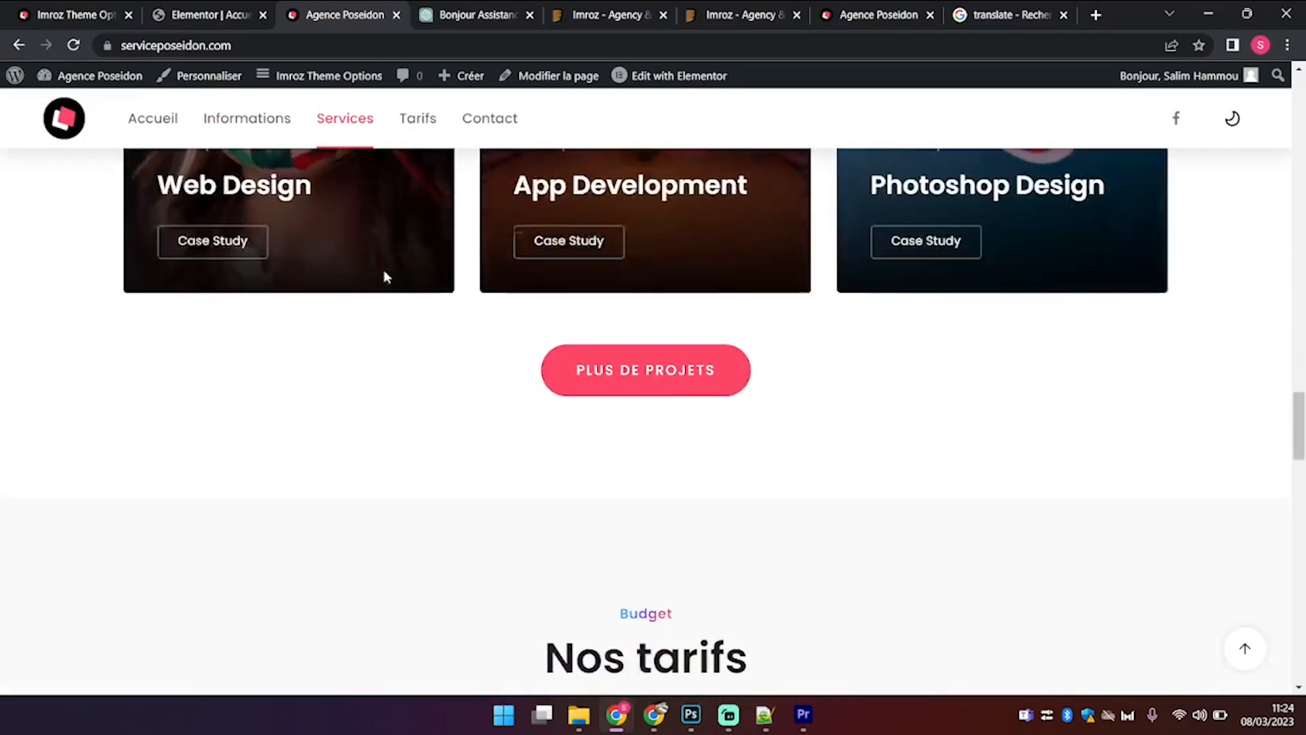
scroll(385, 275, up, 10)
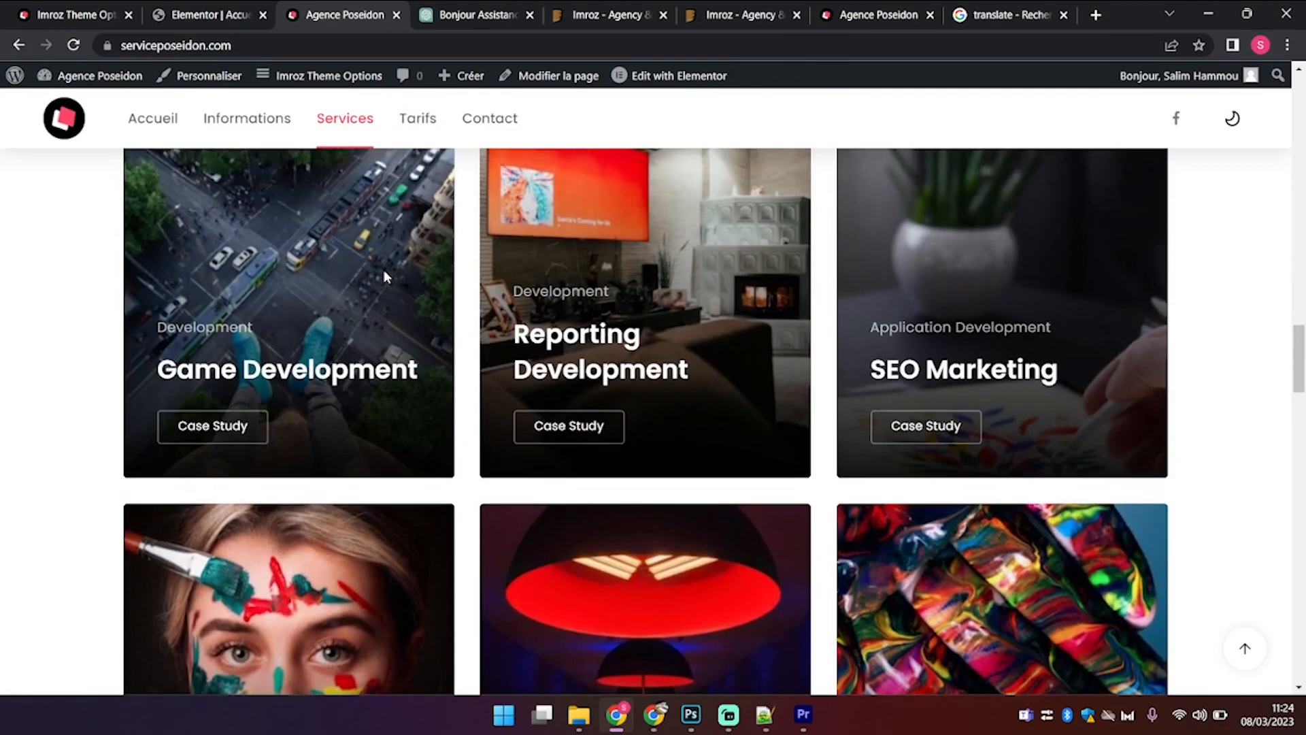
Step: Return to the admin side and open the Tableau de bord dashboard
click(204, 14)
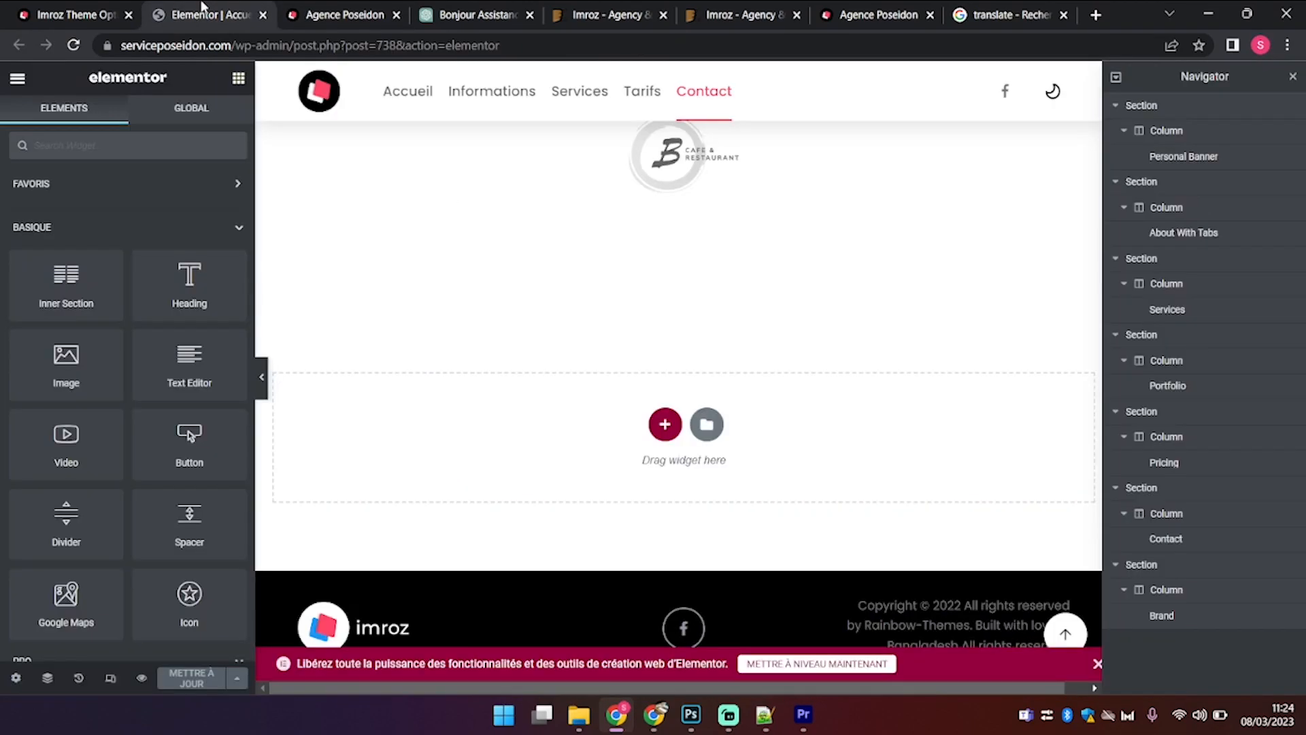
click(51, 7)
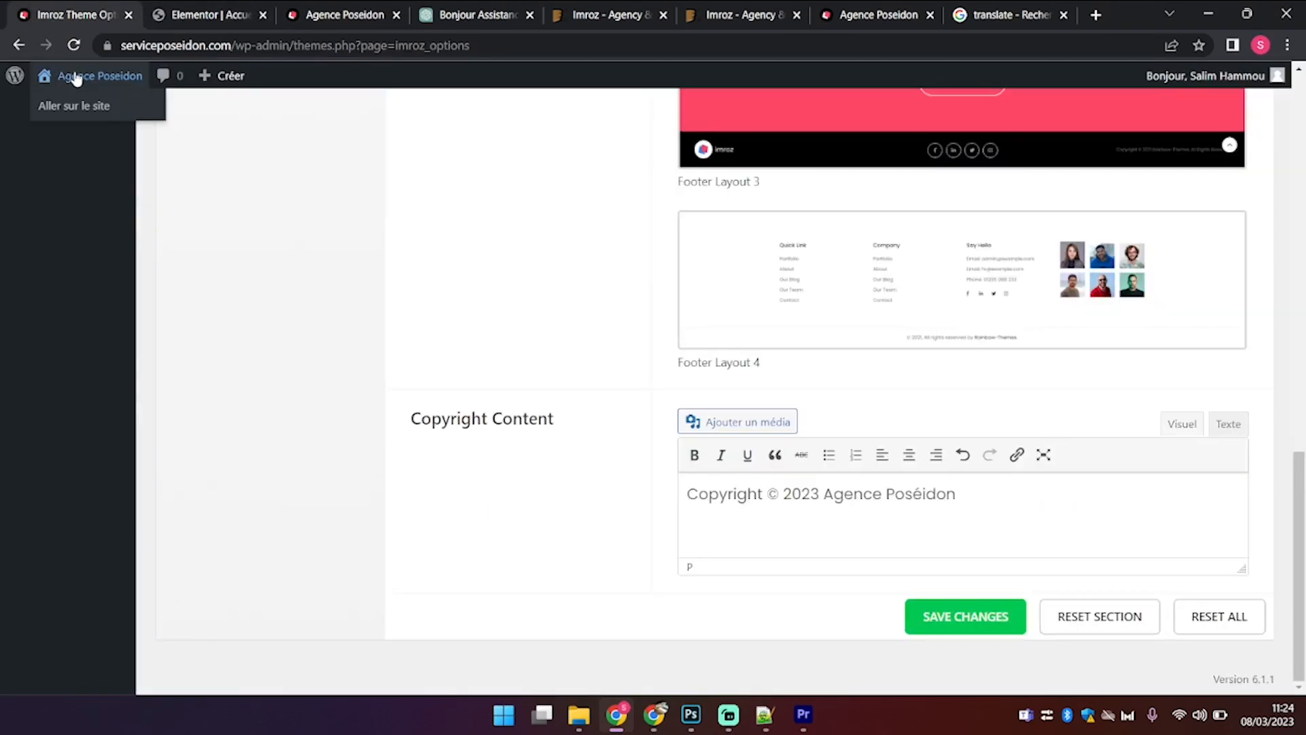
click(67, 107)
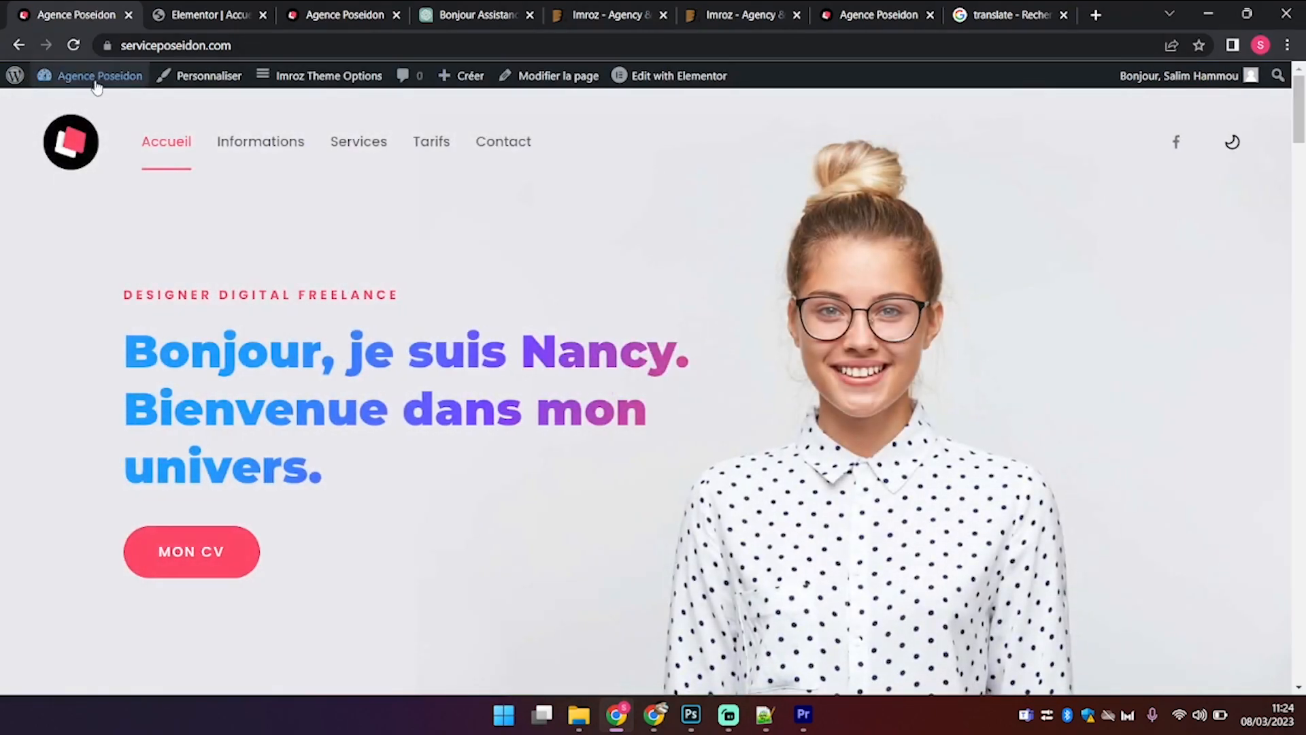
mouse_move(88, 76)
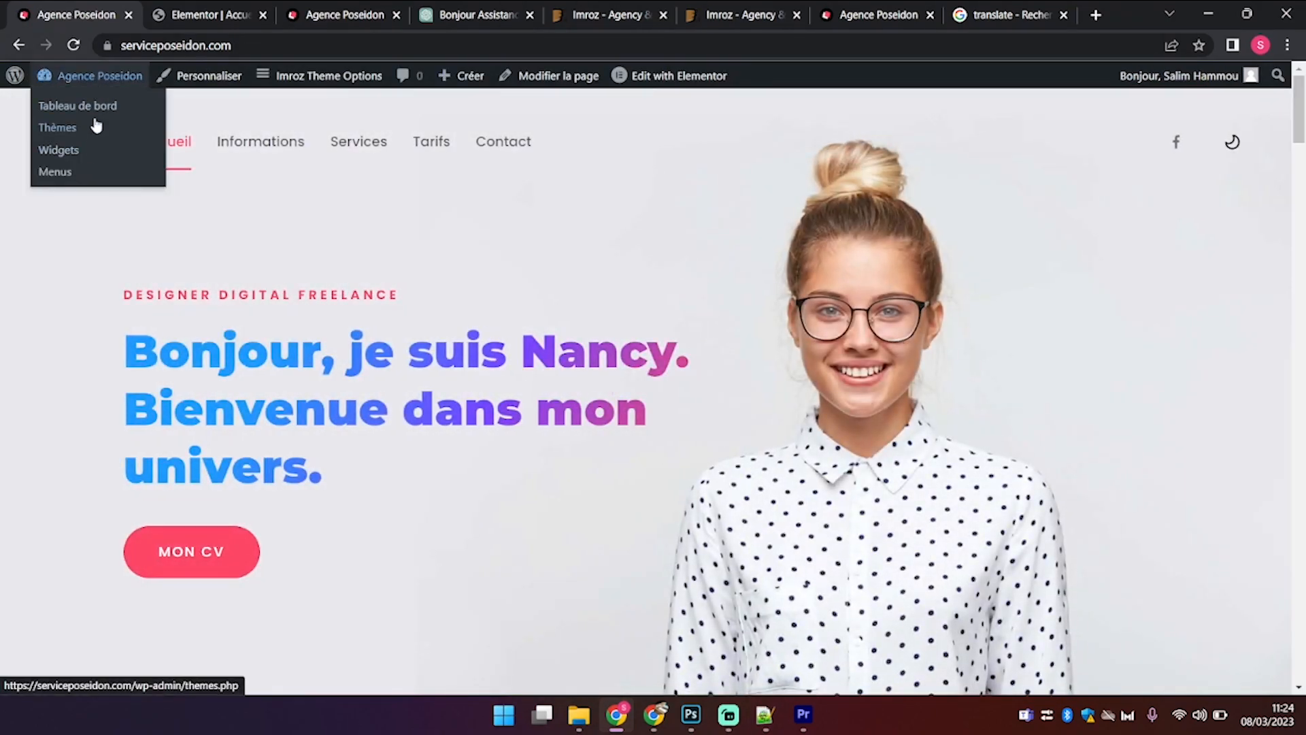
click(98, 109)
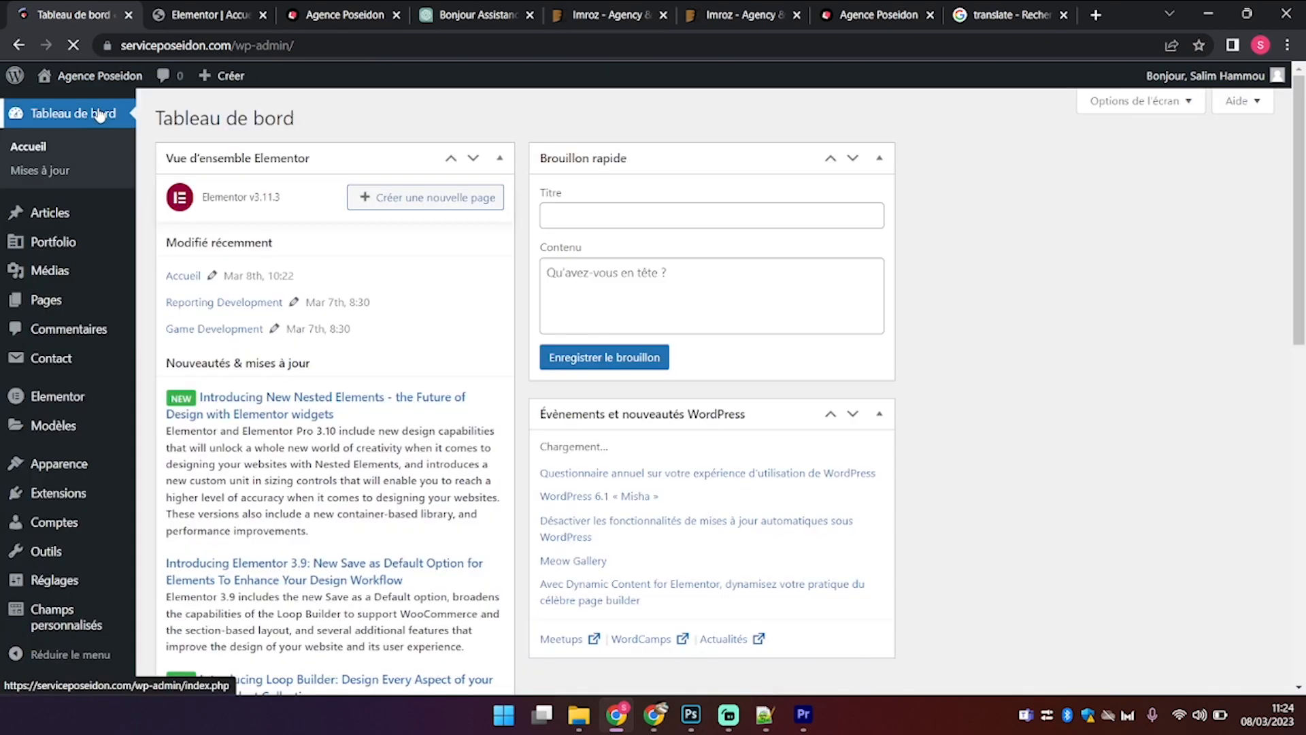
Step: Open the Portfolio items list and compare it with the projects on the live site
click(98, 249)
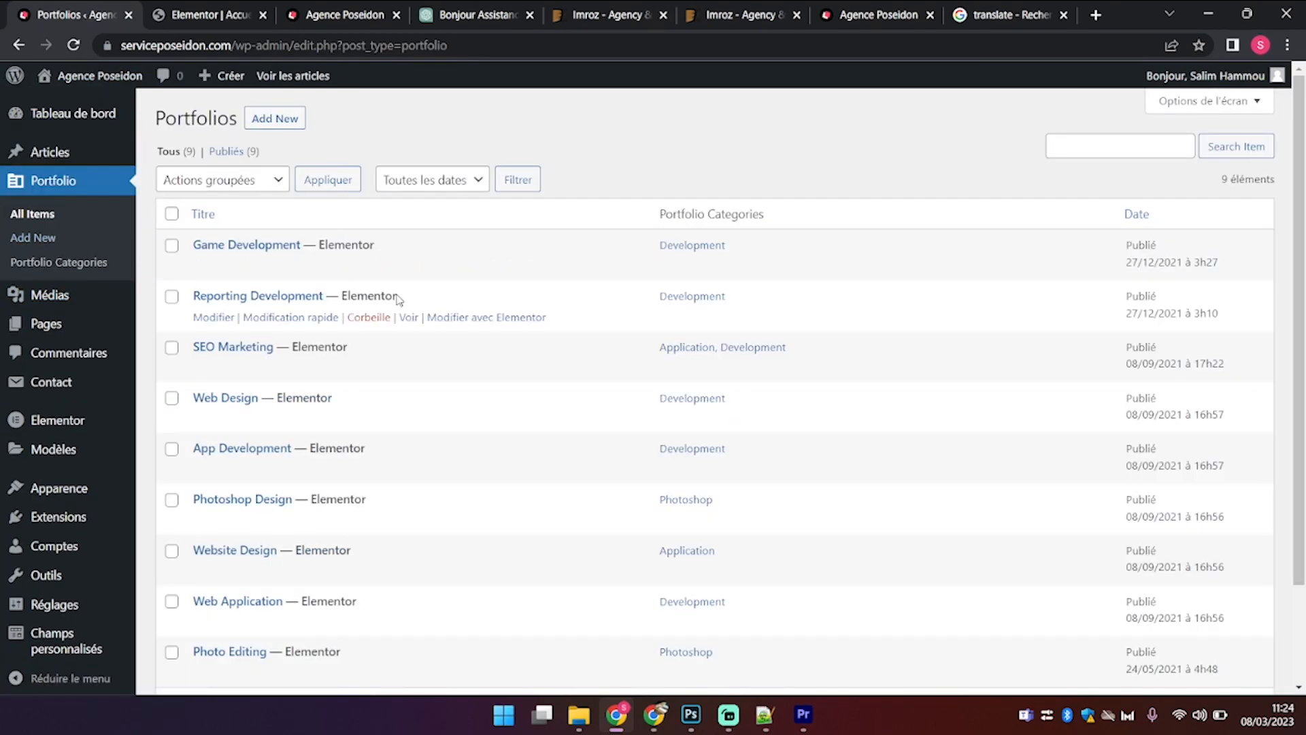
scroll(398, 297, down, 2)
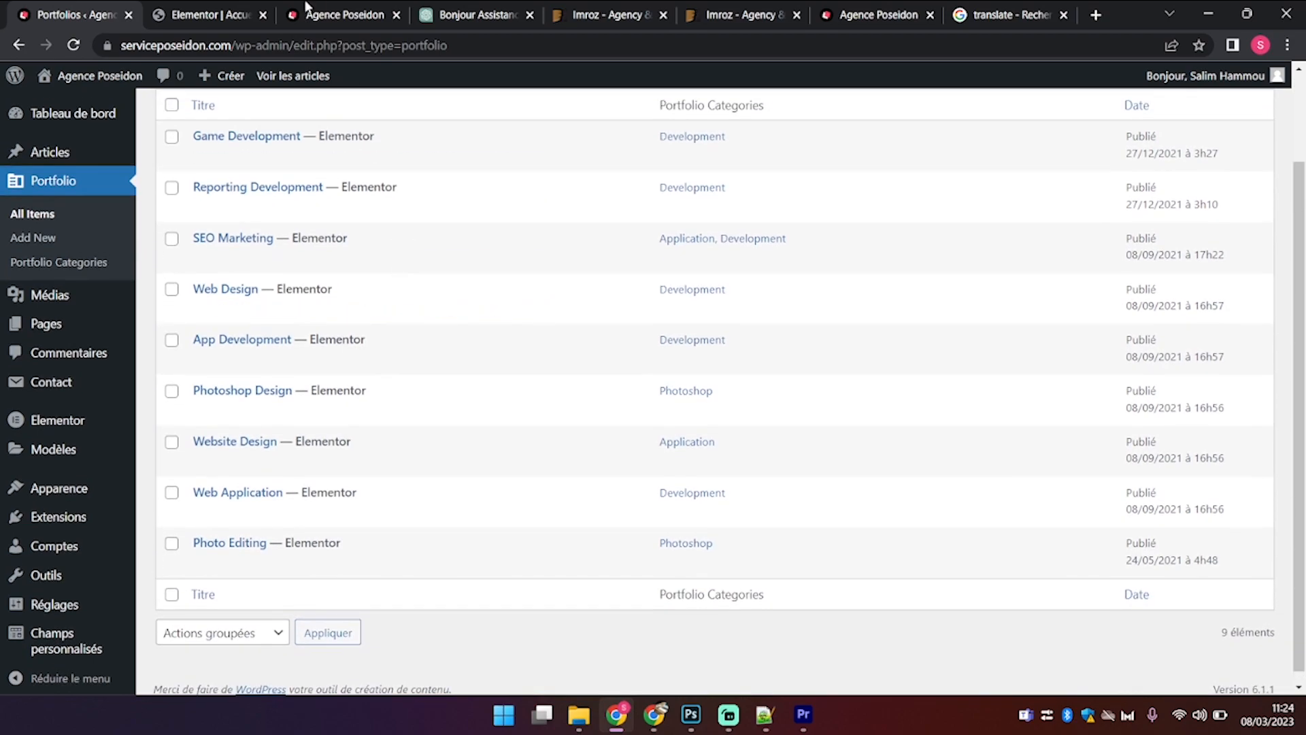
click(312, 11)
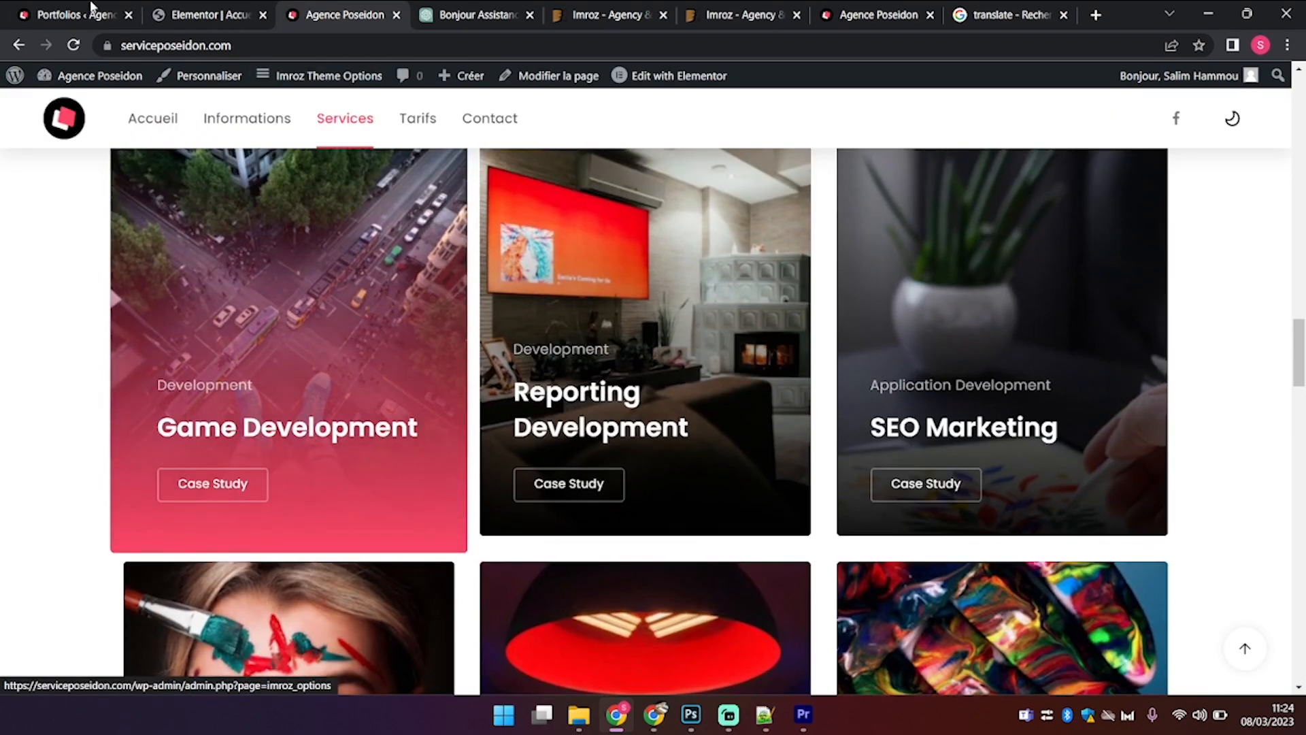
click(75, 14)
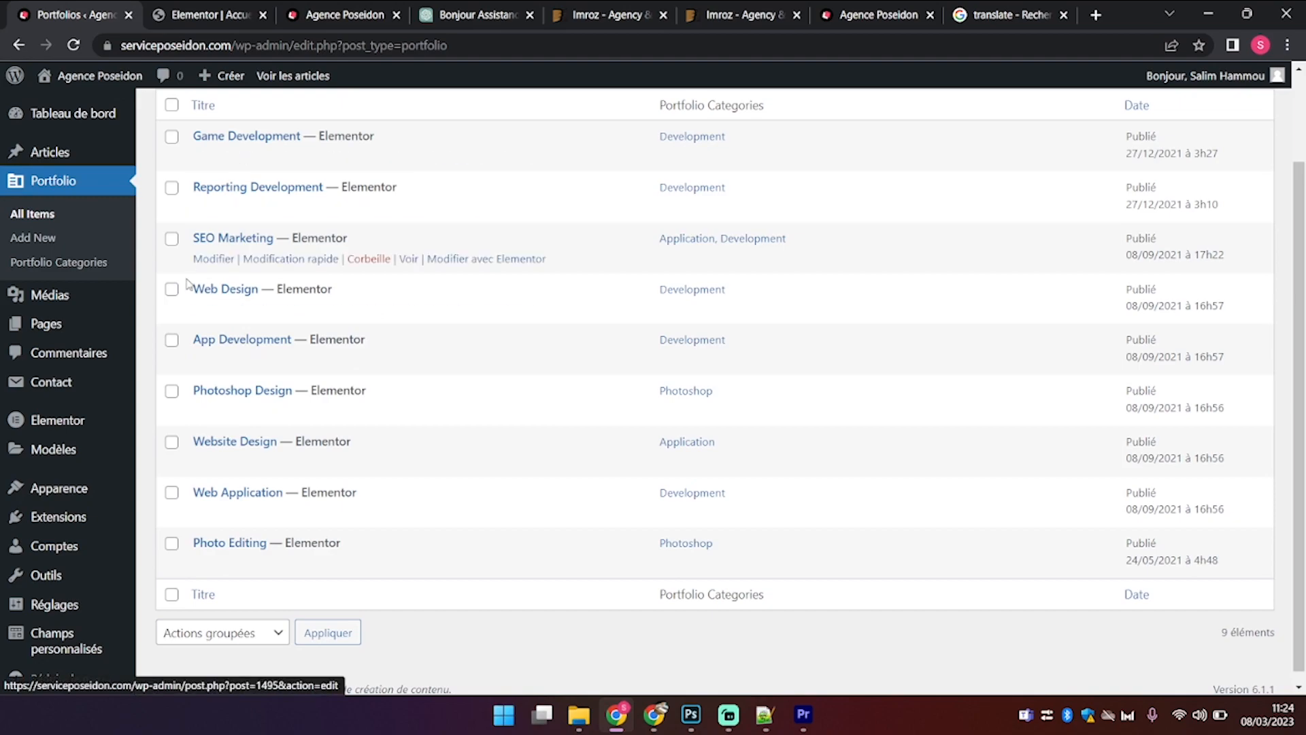
scroll(187, 262, up, 1)
Step: Bulk-trash six portfolio items, keeping Game Development, Reporting Development and SEO Marketing
click(171, 164)
click(171, 195)
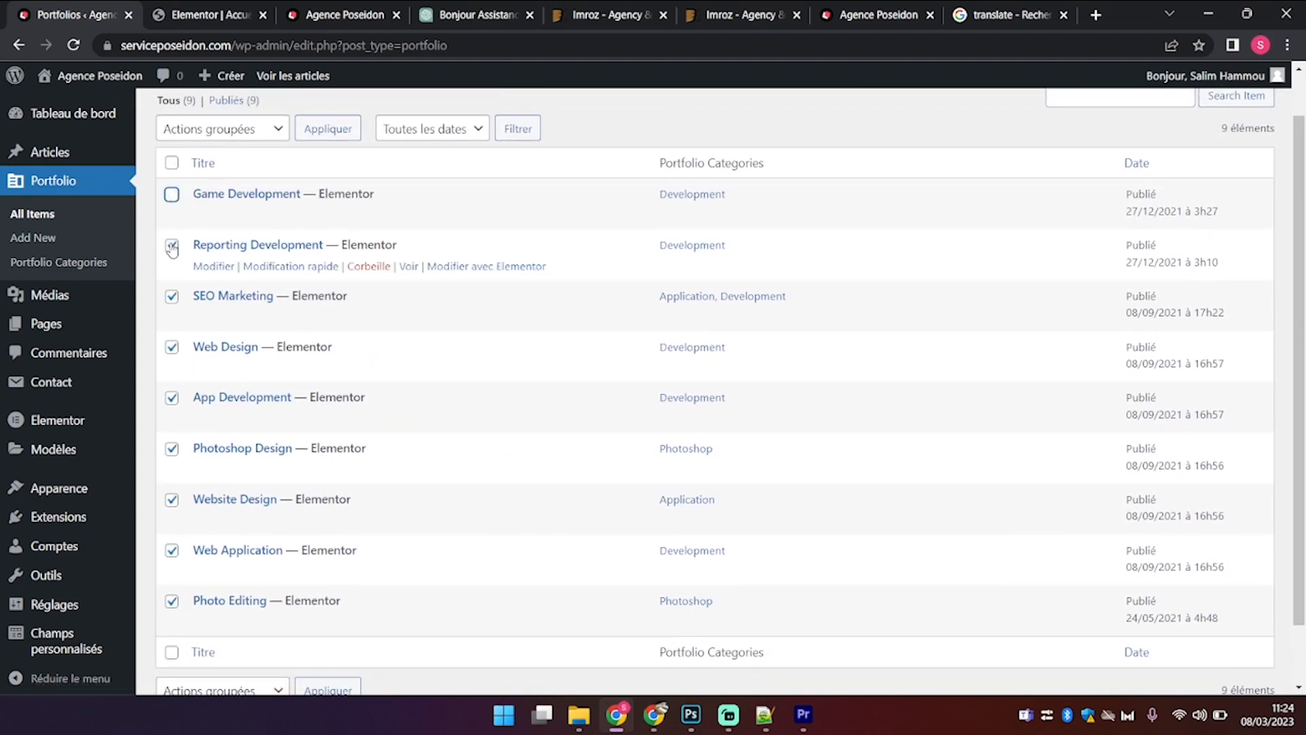
click(171, 296)
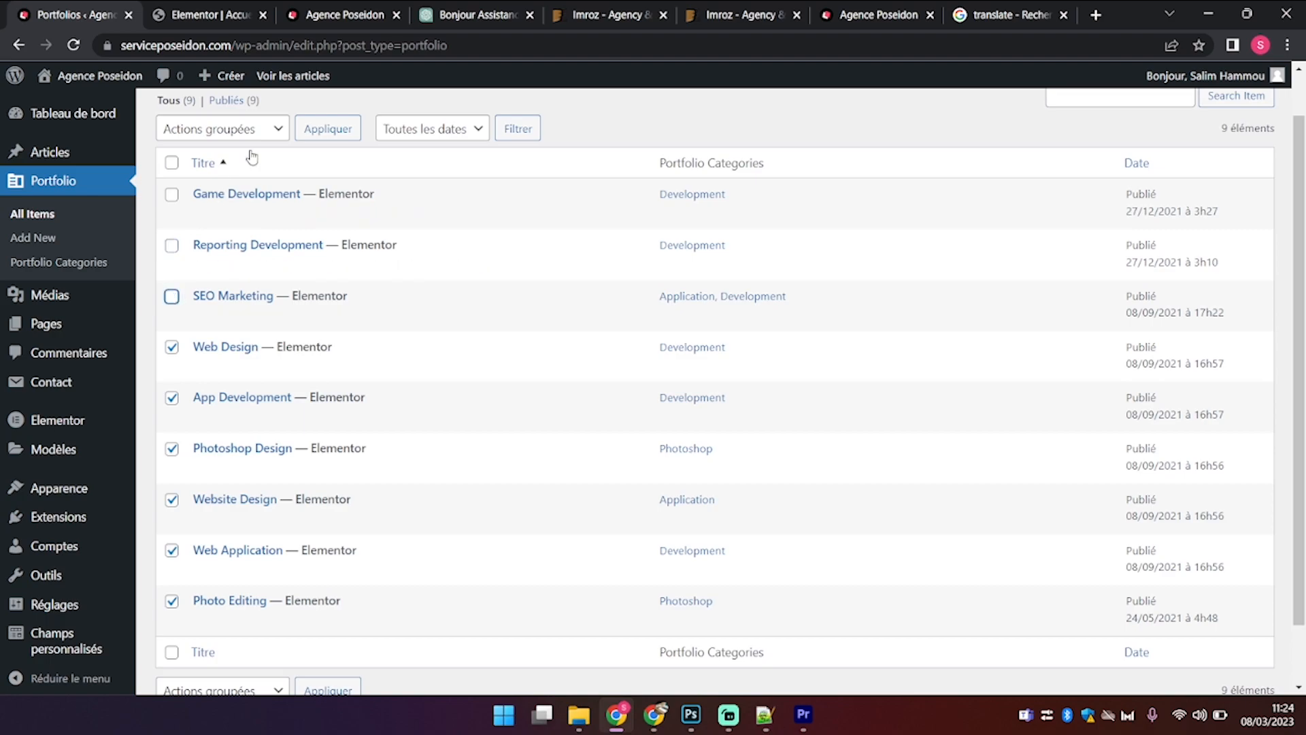
click(251, 135)
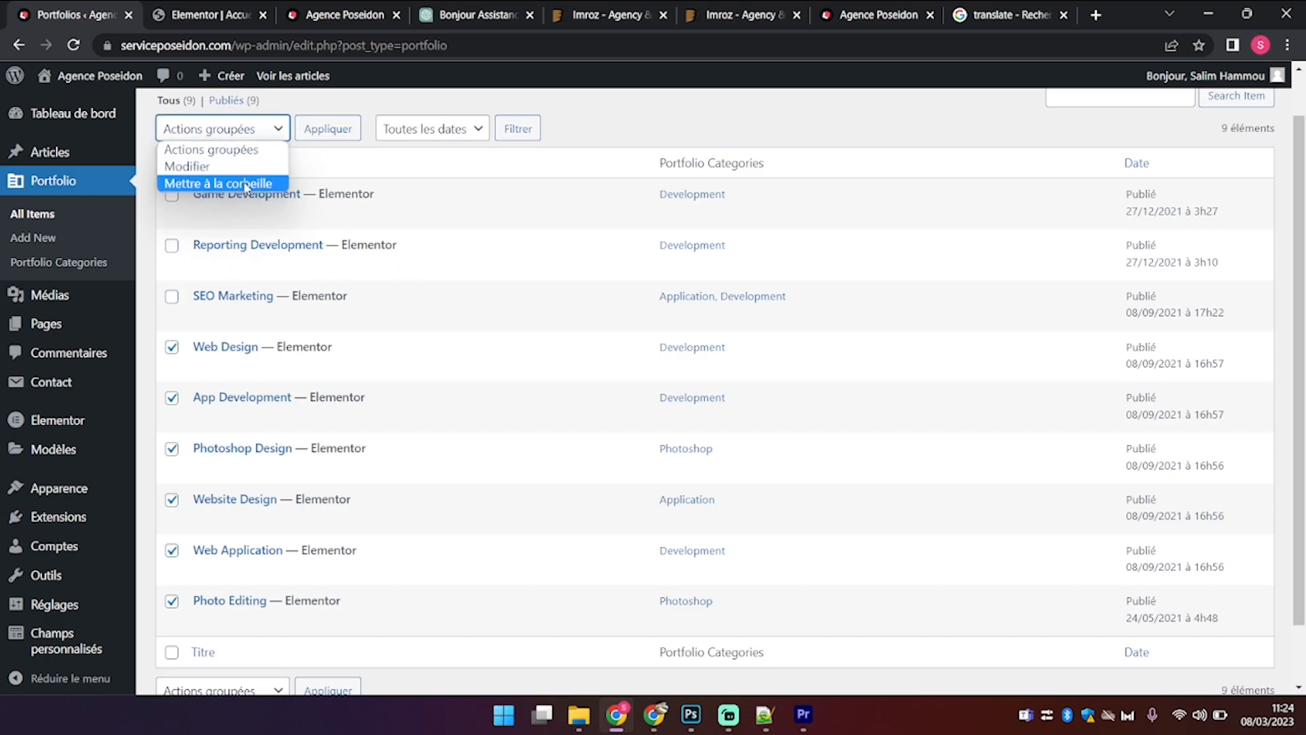
click(247, 183)
click(329, 129)
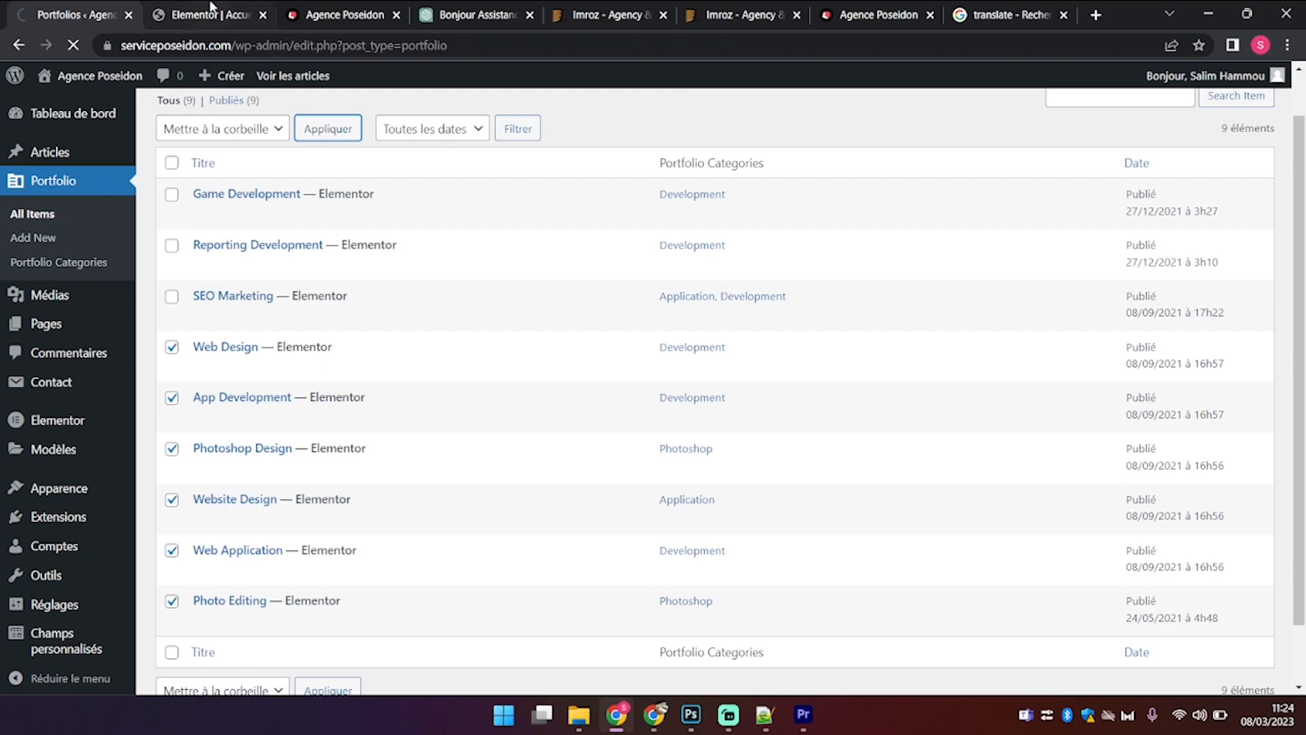
click(207, 14)
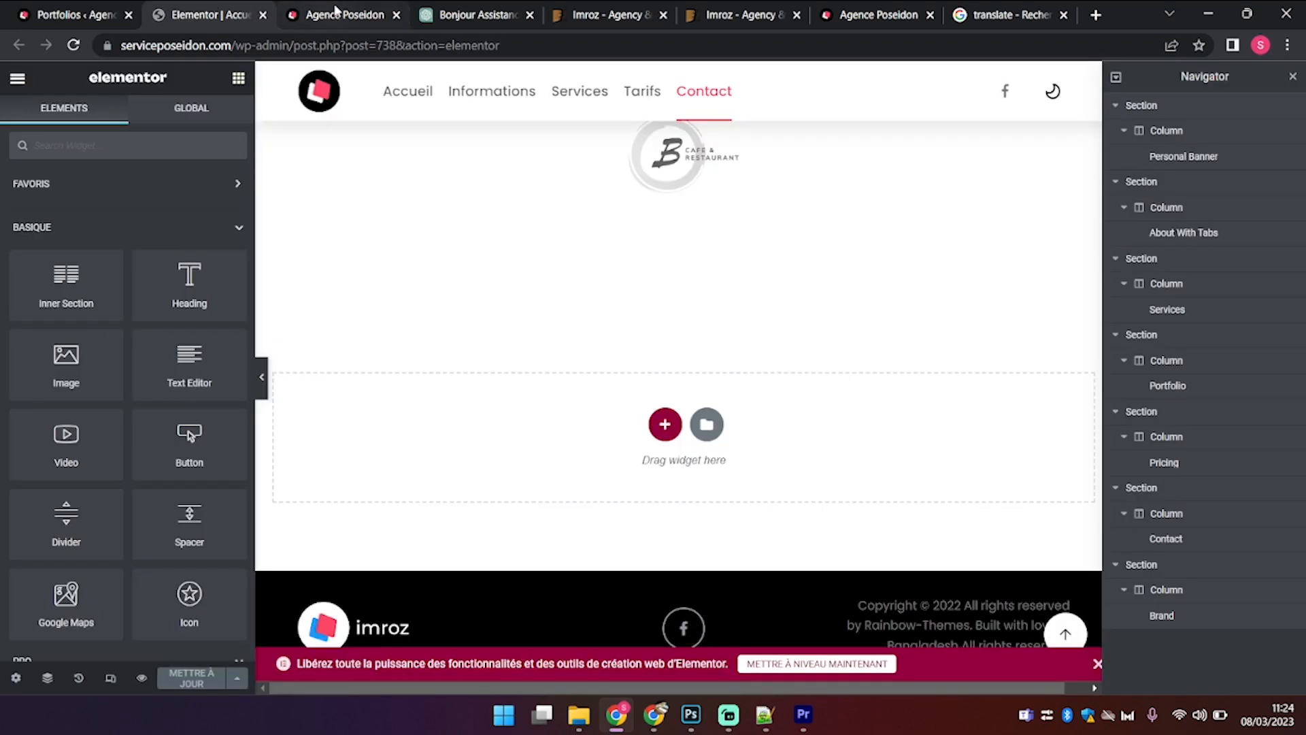
click(335, 10)
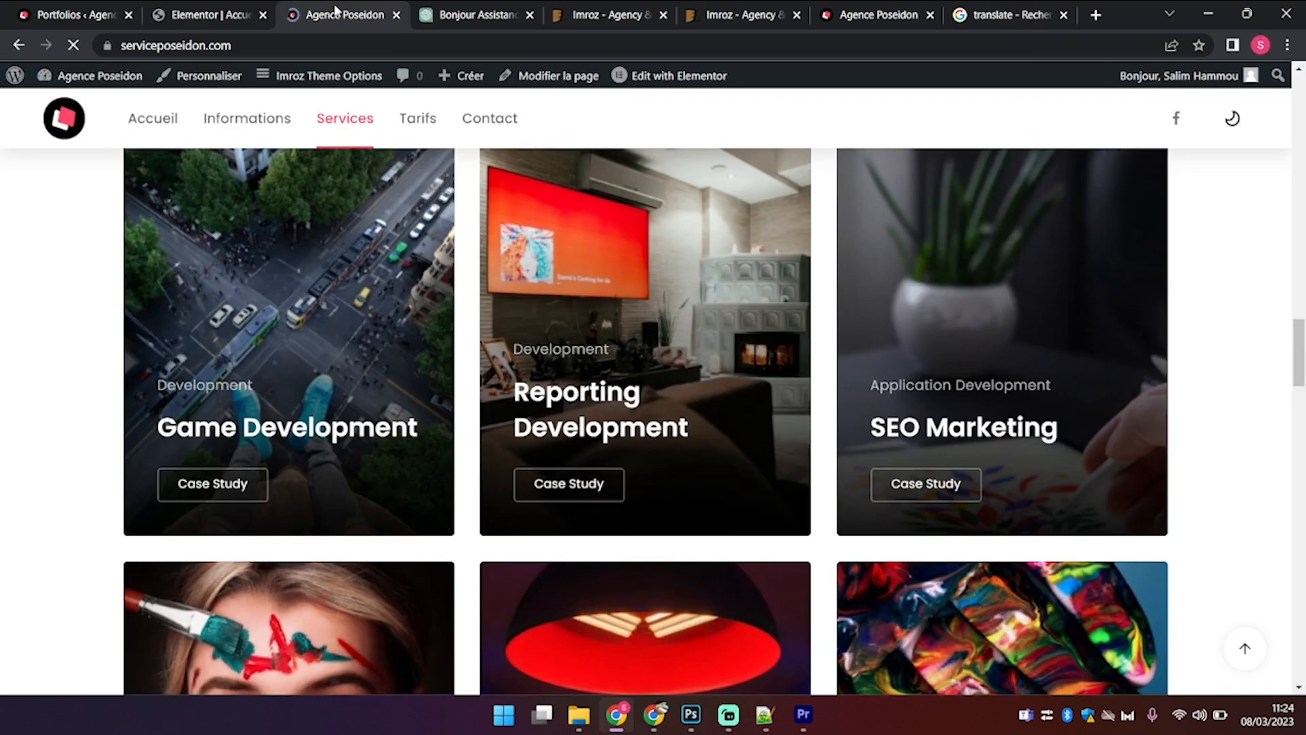
scroll(510, 252, down, 4)
scroll(510, 252, up, 4)
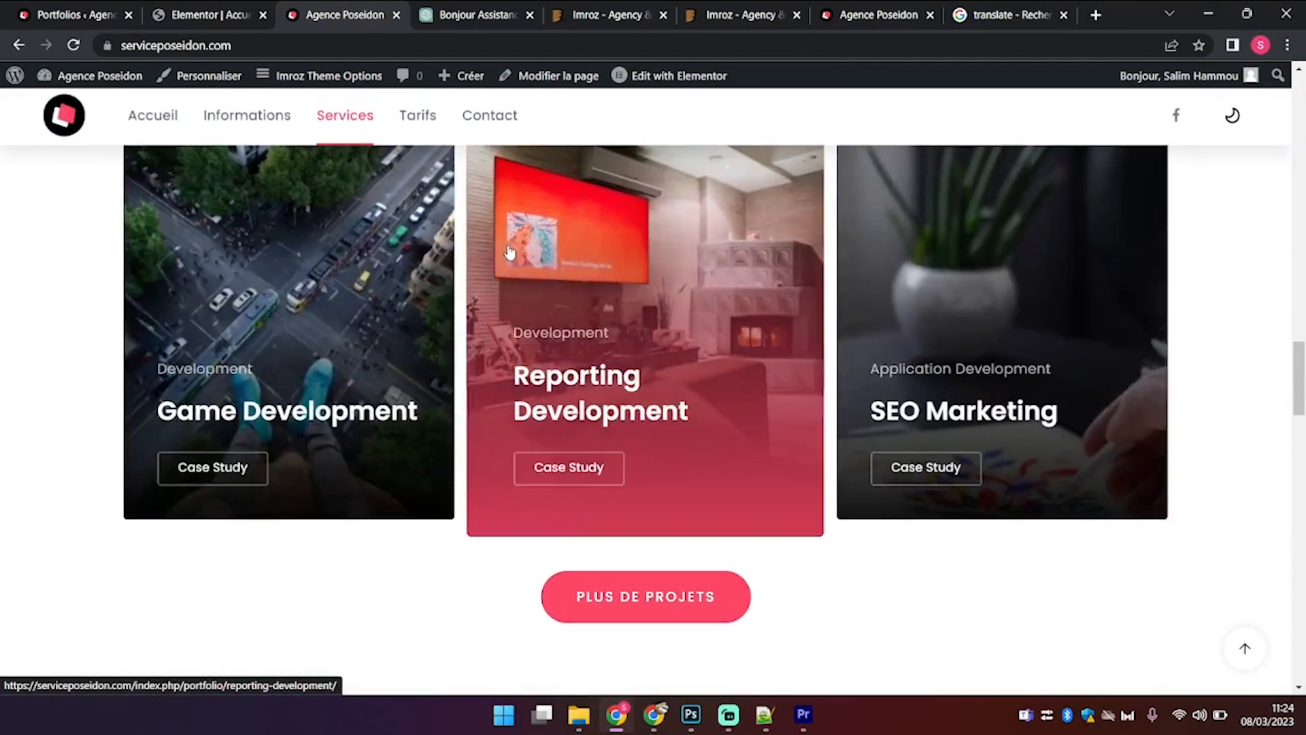
scroll(510, 253, up, 15)
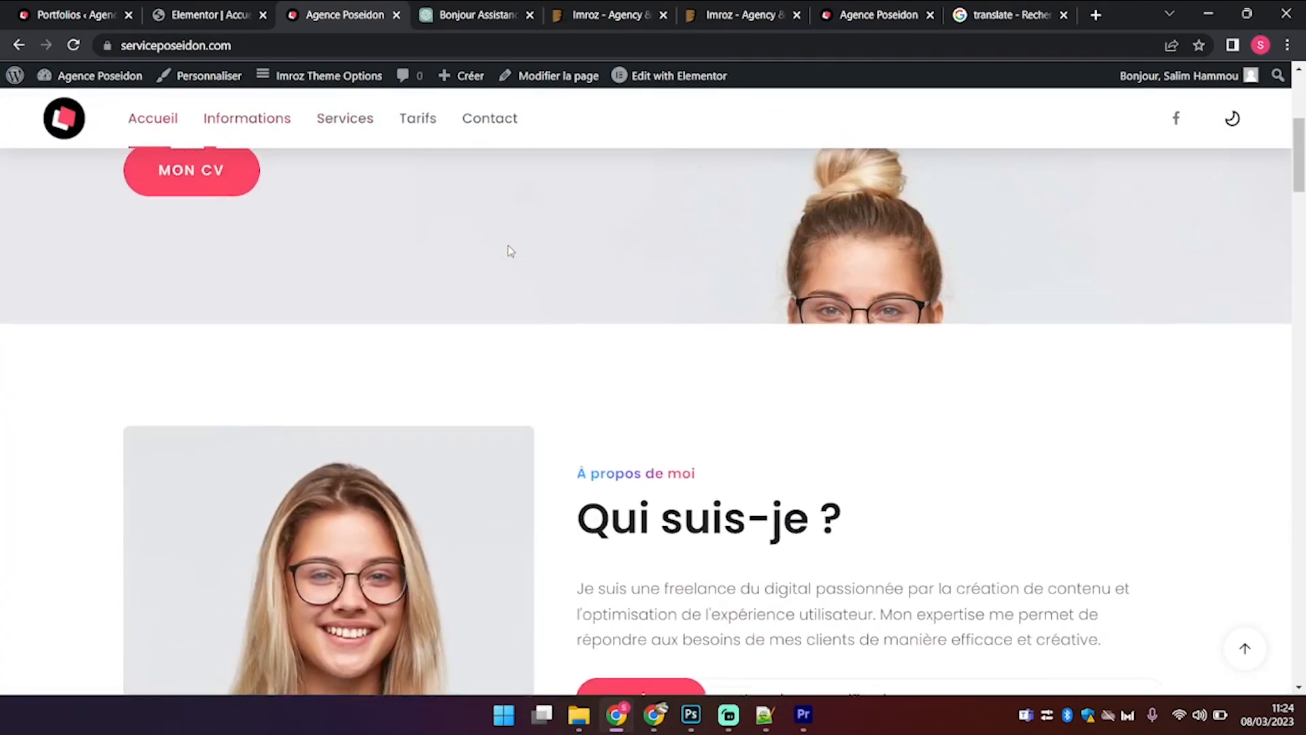
scroll(510, 252, up, 5)
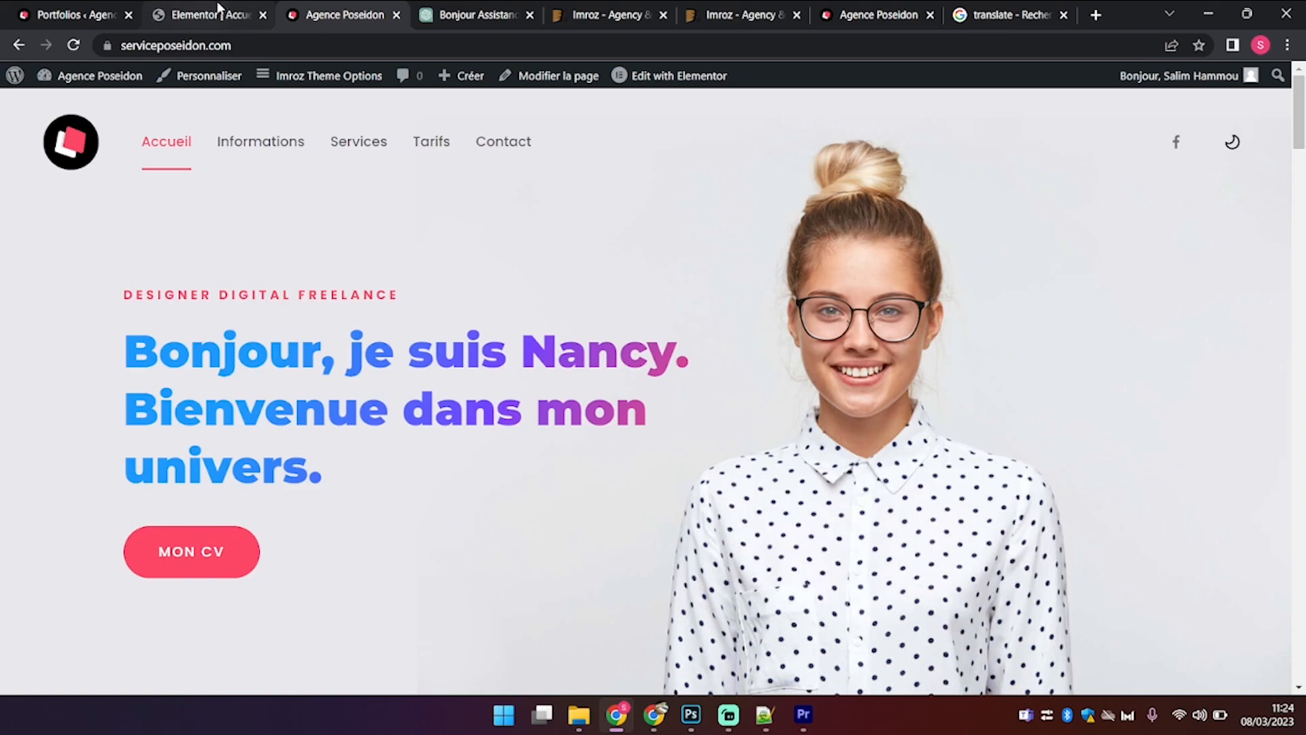
click(212, 12)
scroll(516, 392, up, 20)
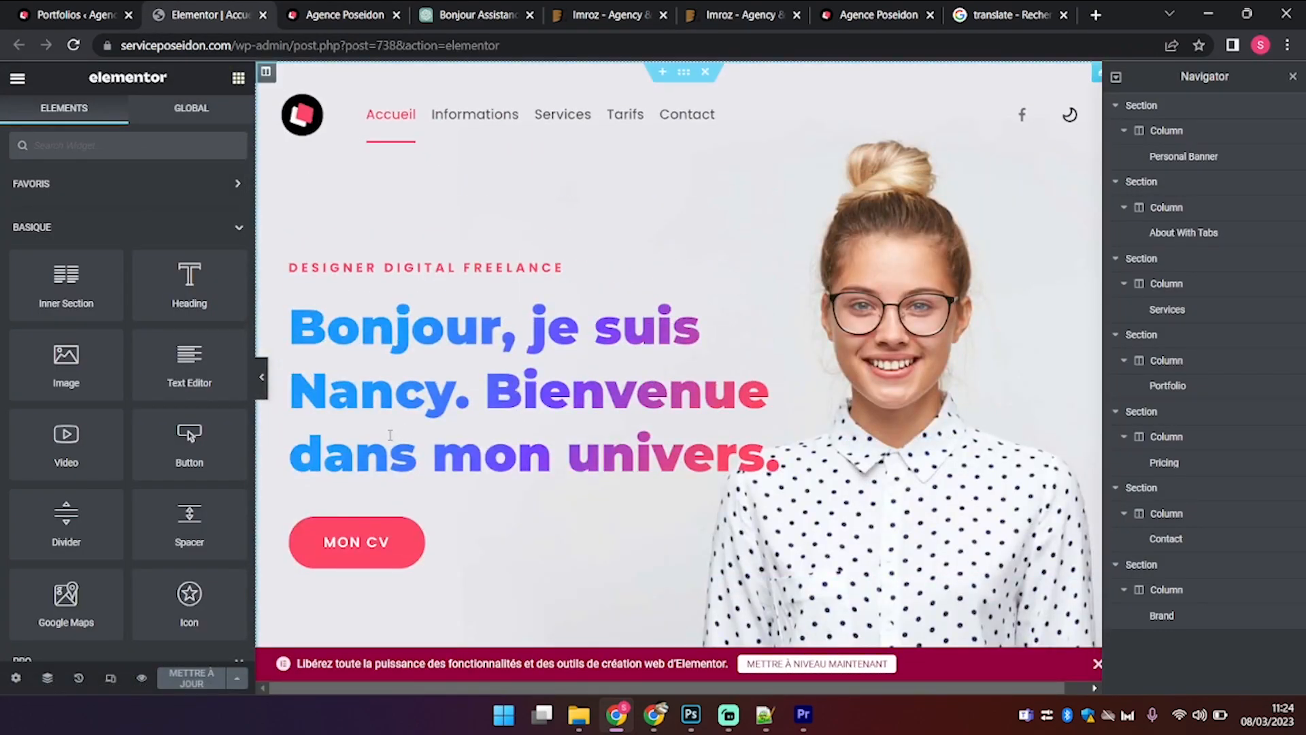
Step: In the banner title, replace 'Bienvenue dans' with 'Voici' and update the page
click(390, 436)
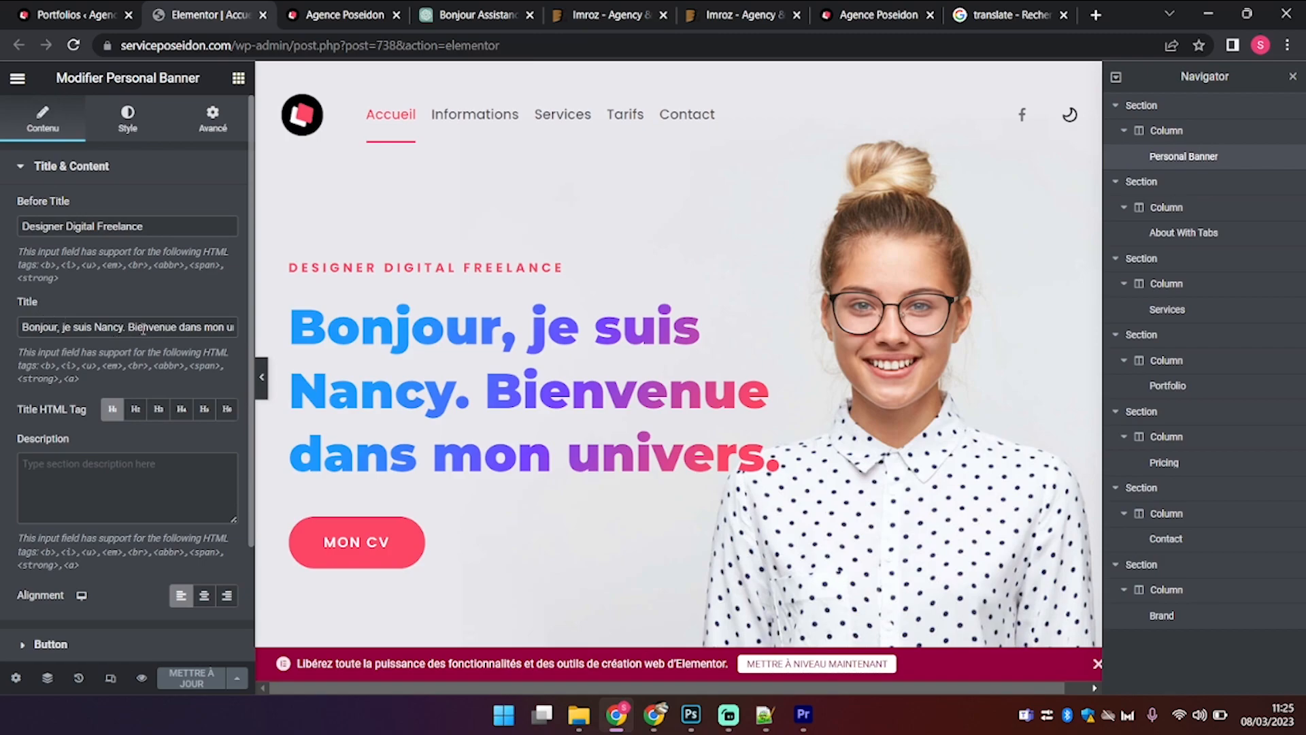
key(BackSpace)
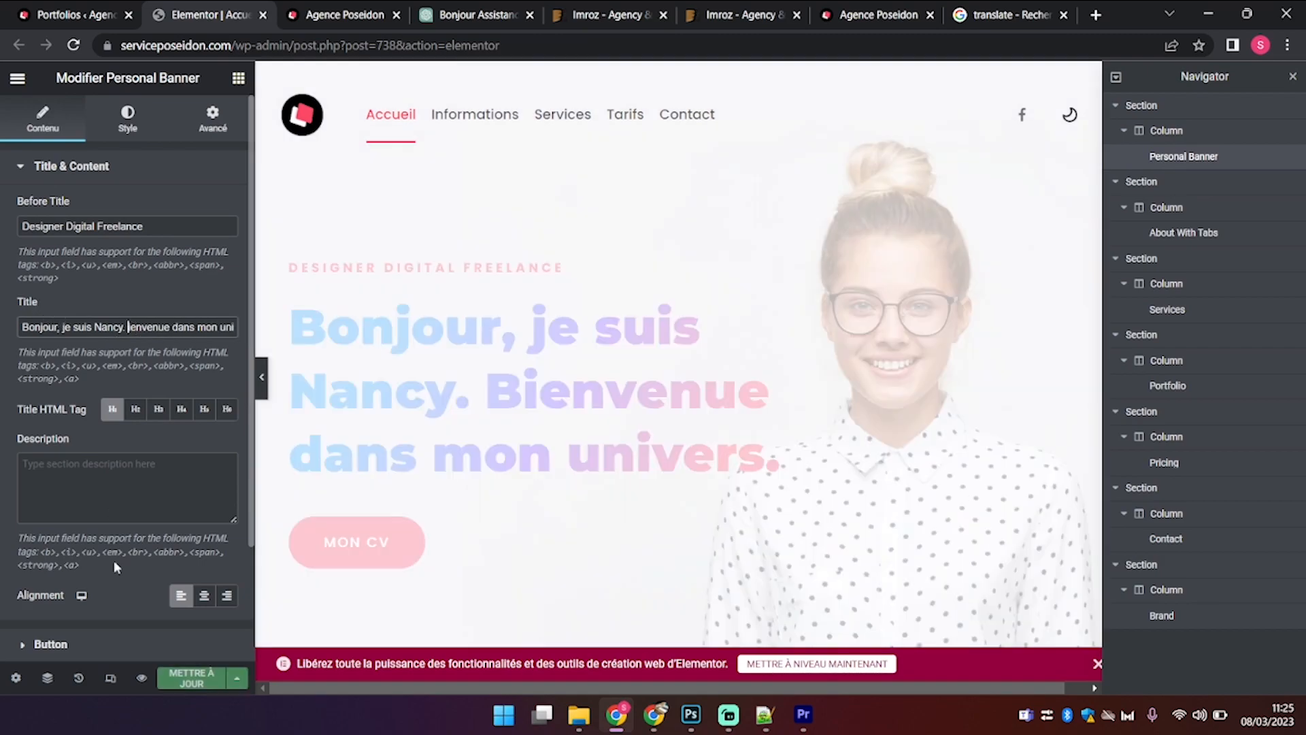
text(b)
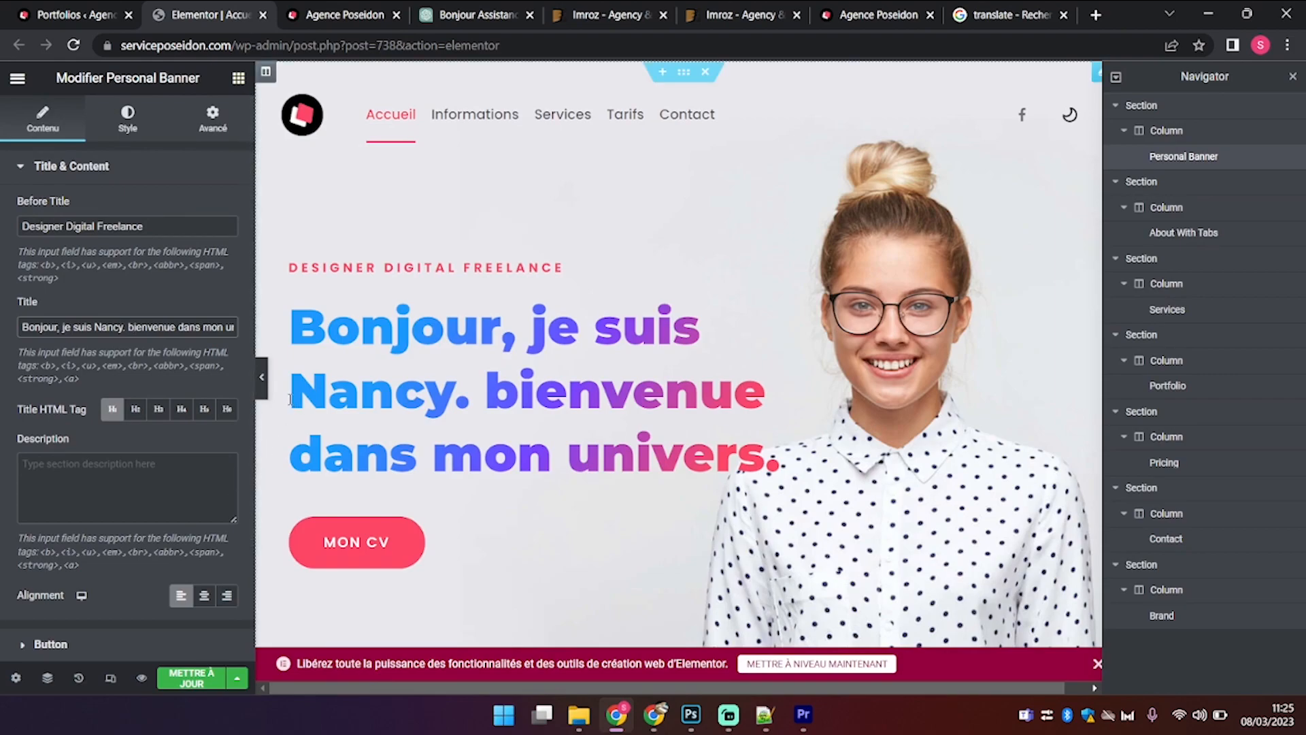
double_click(160, 327)
text(Voici)
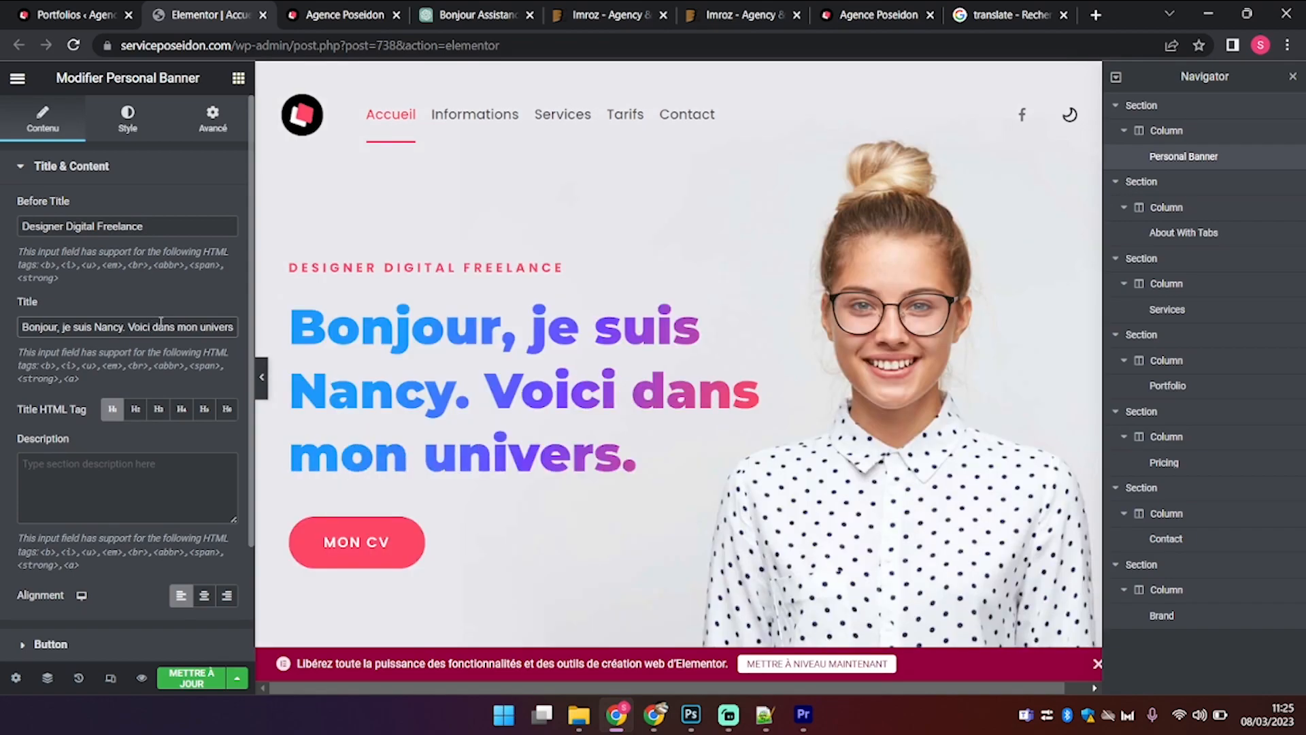
key(Delete)
key(Delete)
key(Delete)
key(Delete)
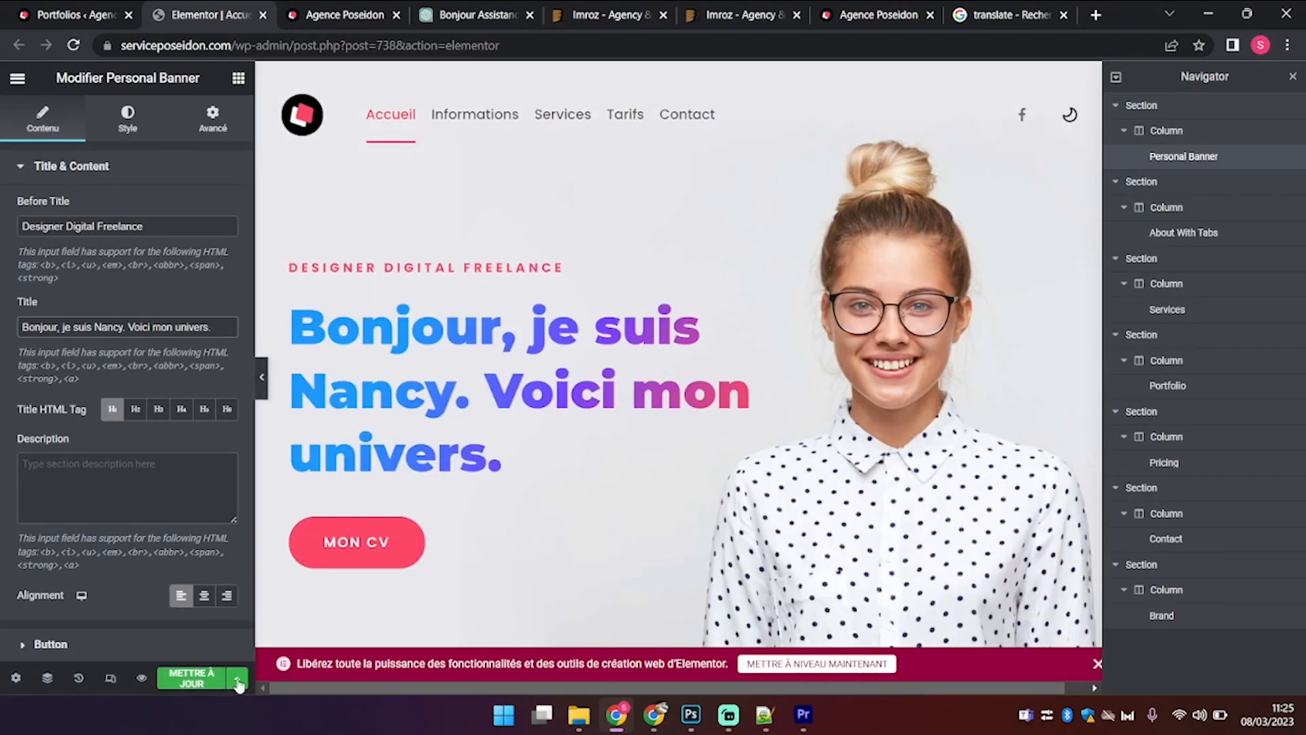
click(185, 680)
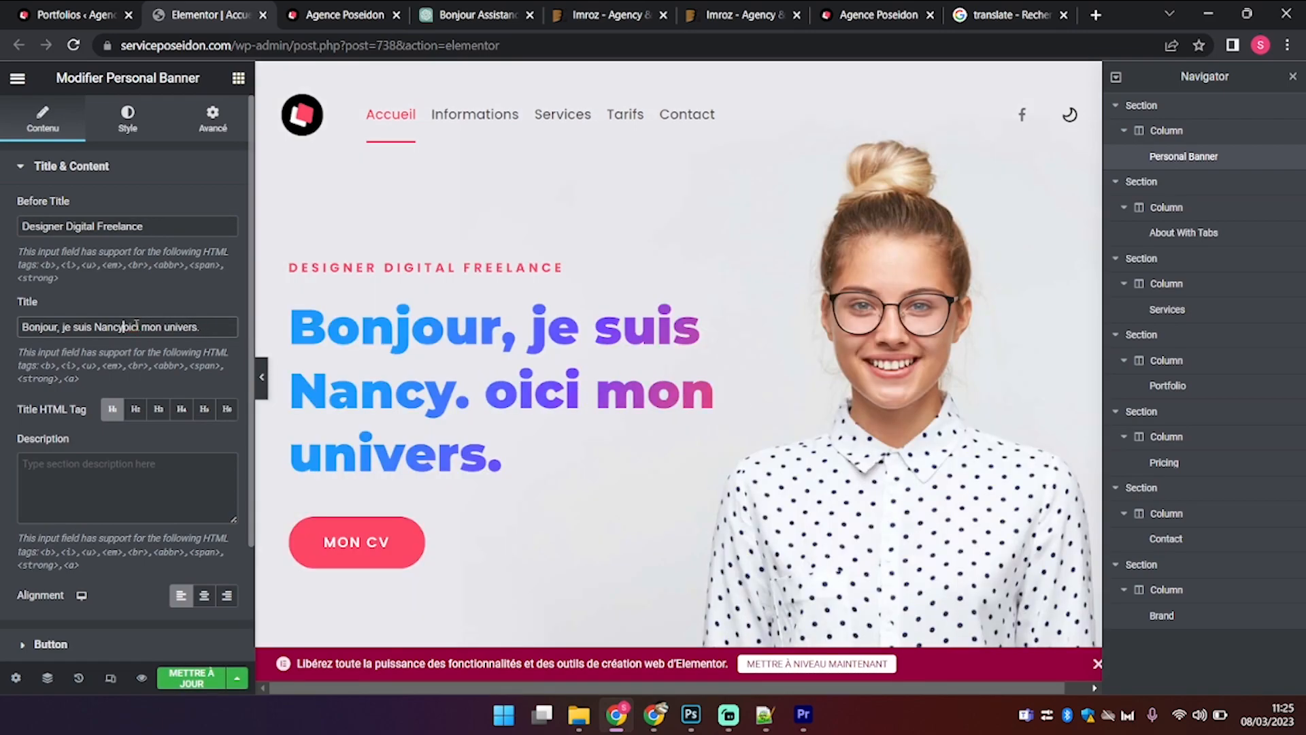
Step: Fix the title to read 'et voici mon univers.' and update again
key(BackSpace)
key(BackSpace)
text(et v)
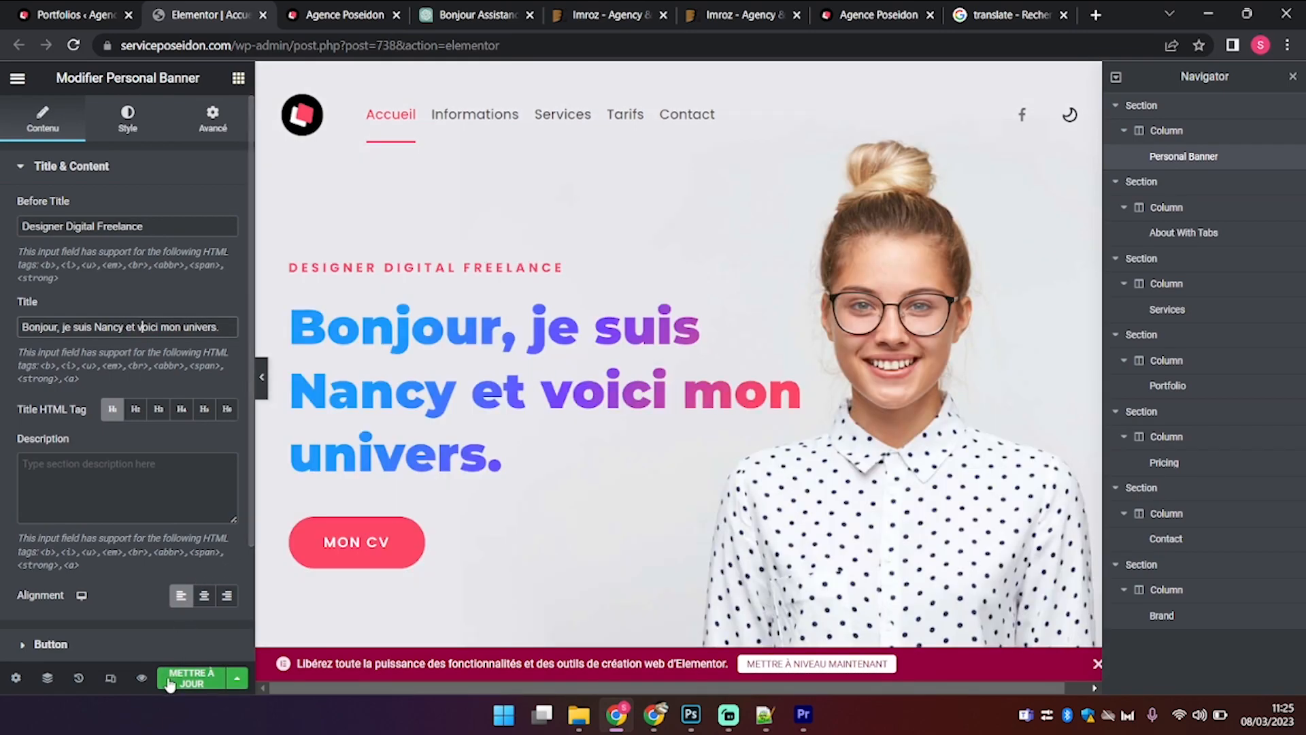
click(178, 680)
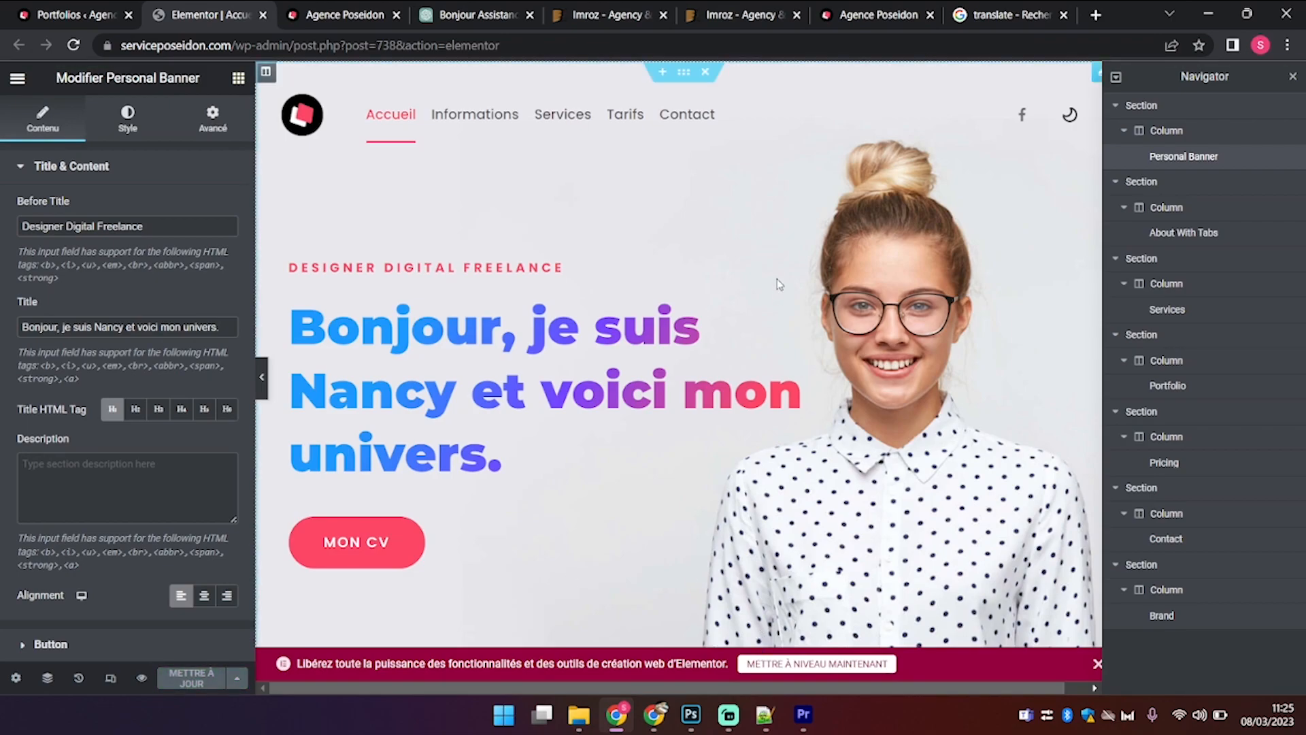
scroll(775, 282, down, 8)
Step: Jump through the live site's Informations, Services, Tarifs and Contact sections, then return to Portfolios
click(344, 13)
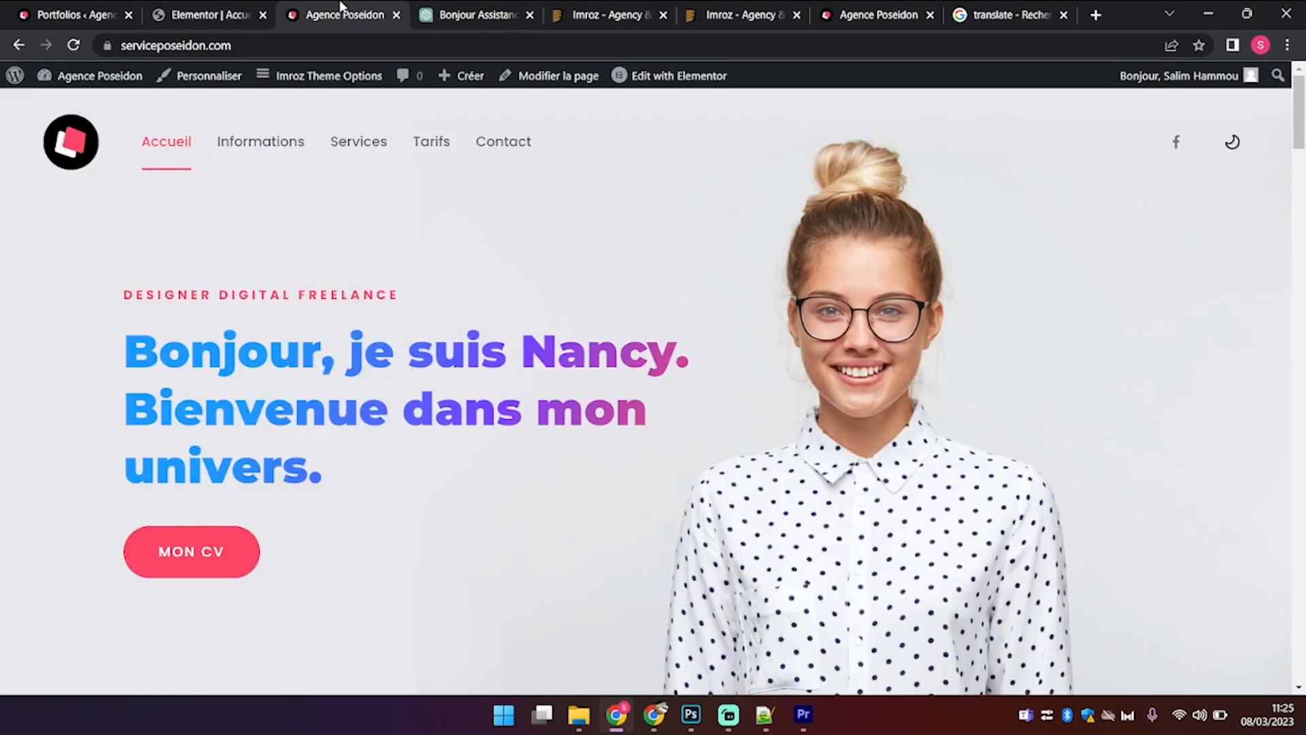
click(235, 138)
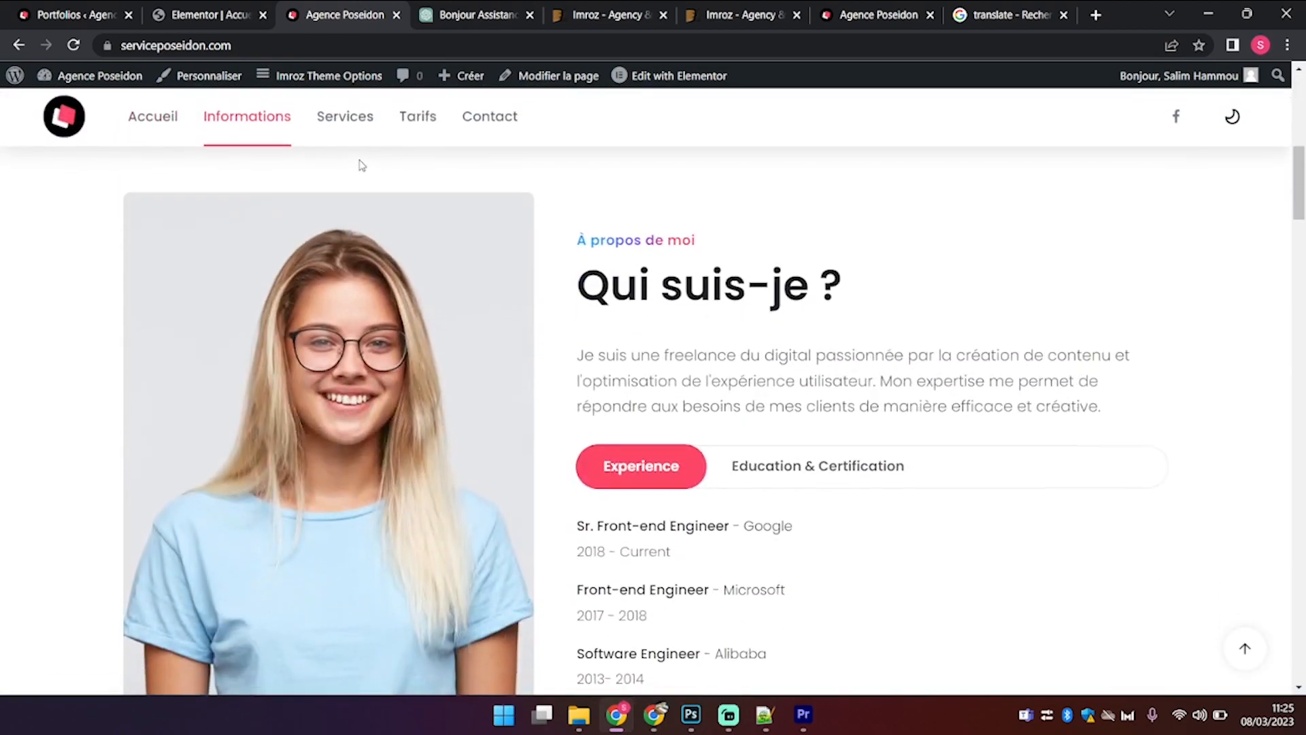
click(356, 120)
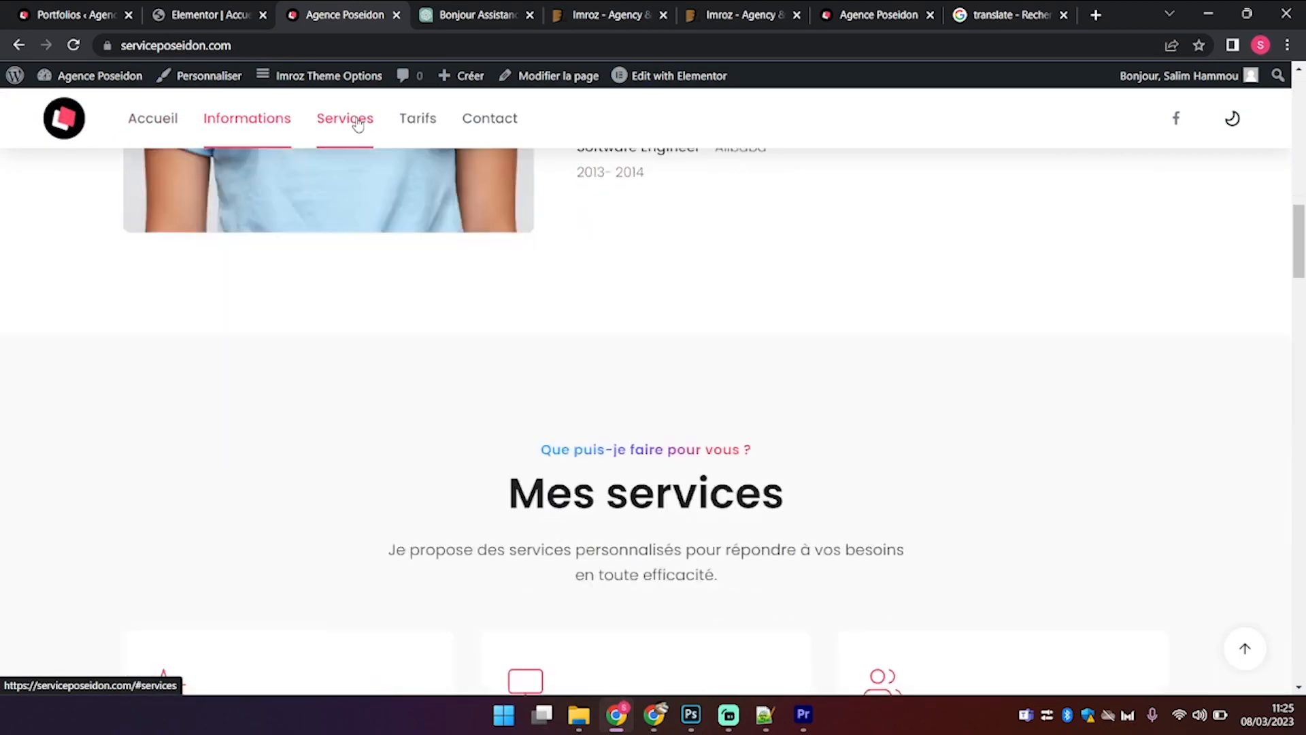
click(417, 121)
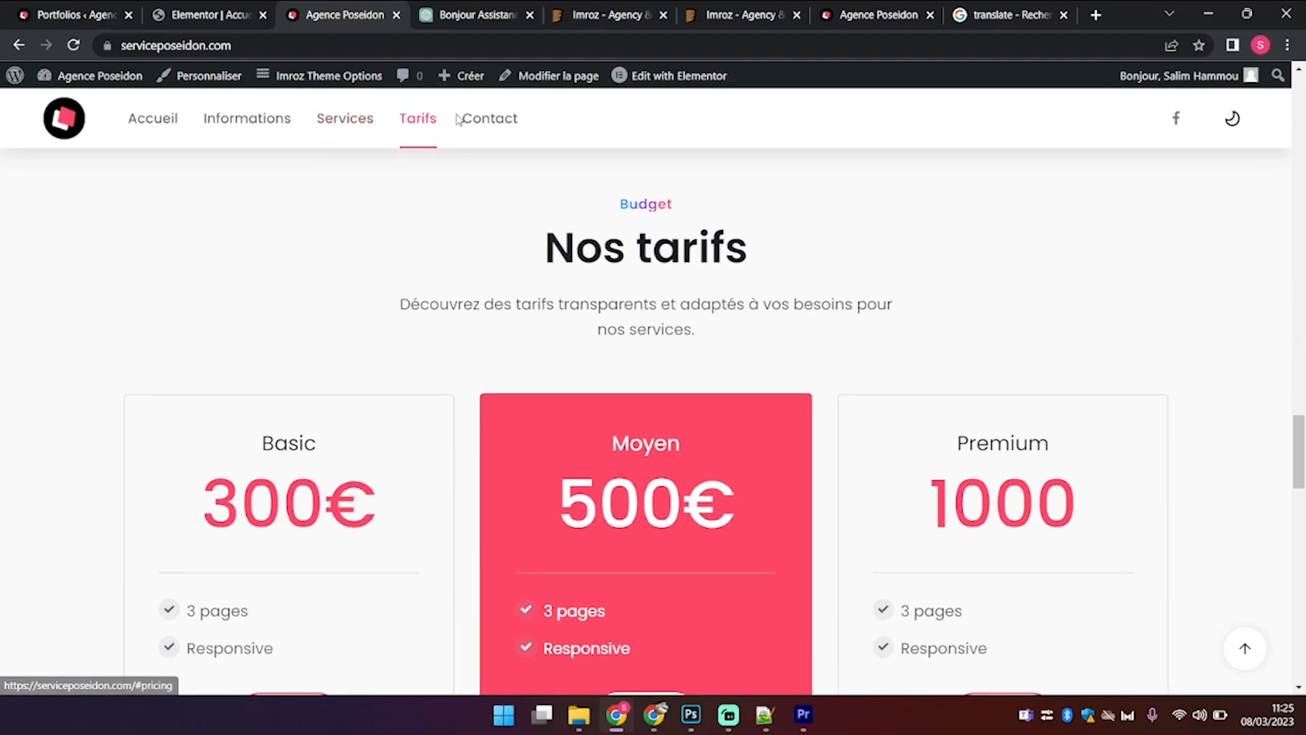
click(486, 123)
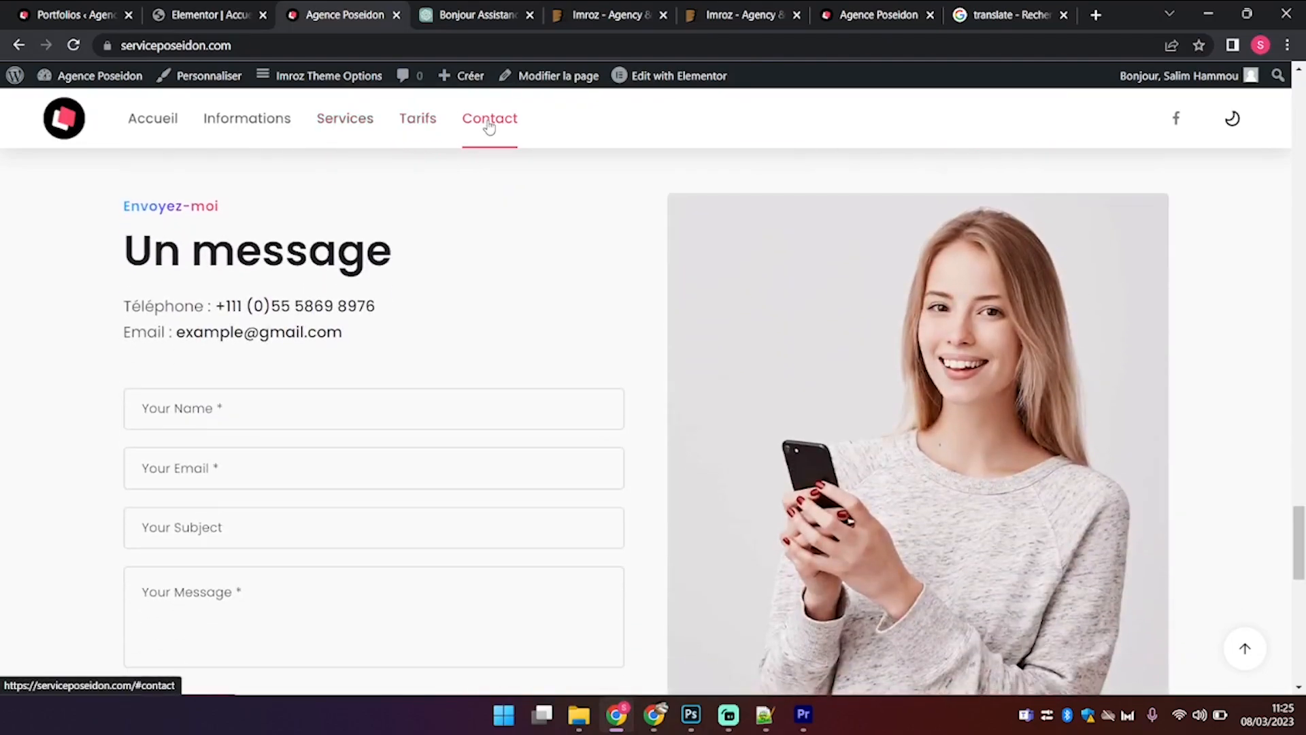
scroll(531, 363, down, 6)
scroll(531, 363, up, 5)
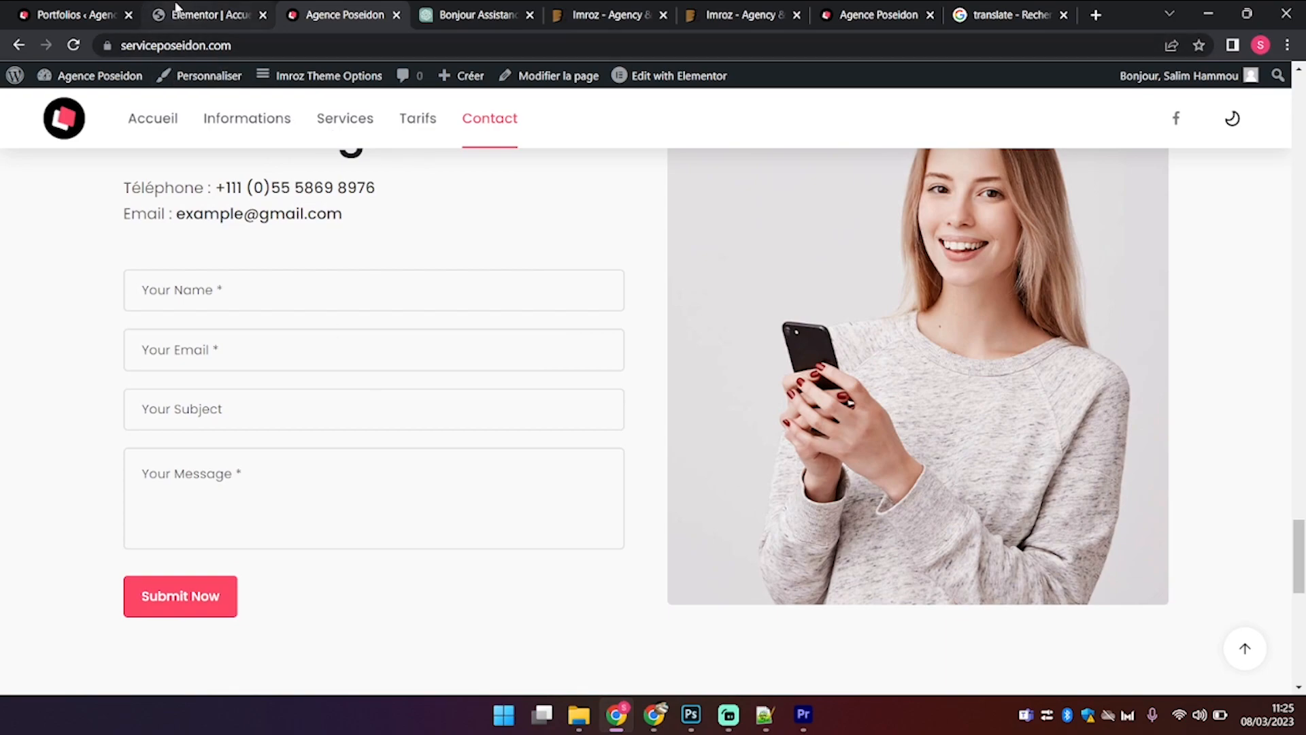
click(96, 14)
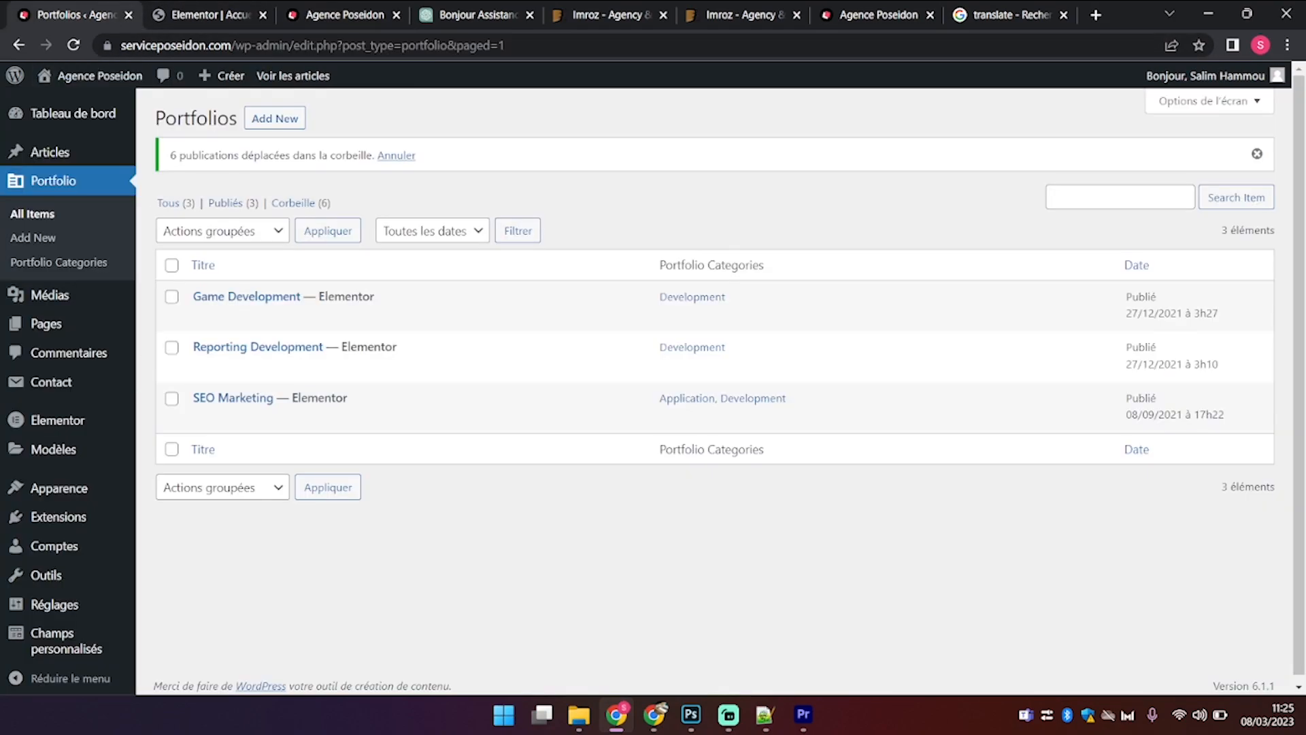
Step: Open the Imroz Contact Form from Contact > Formulaires de contact and view its field code
click(111, 381)
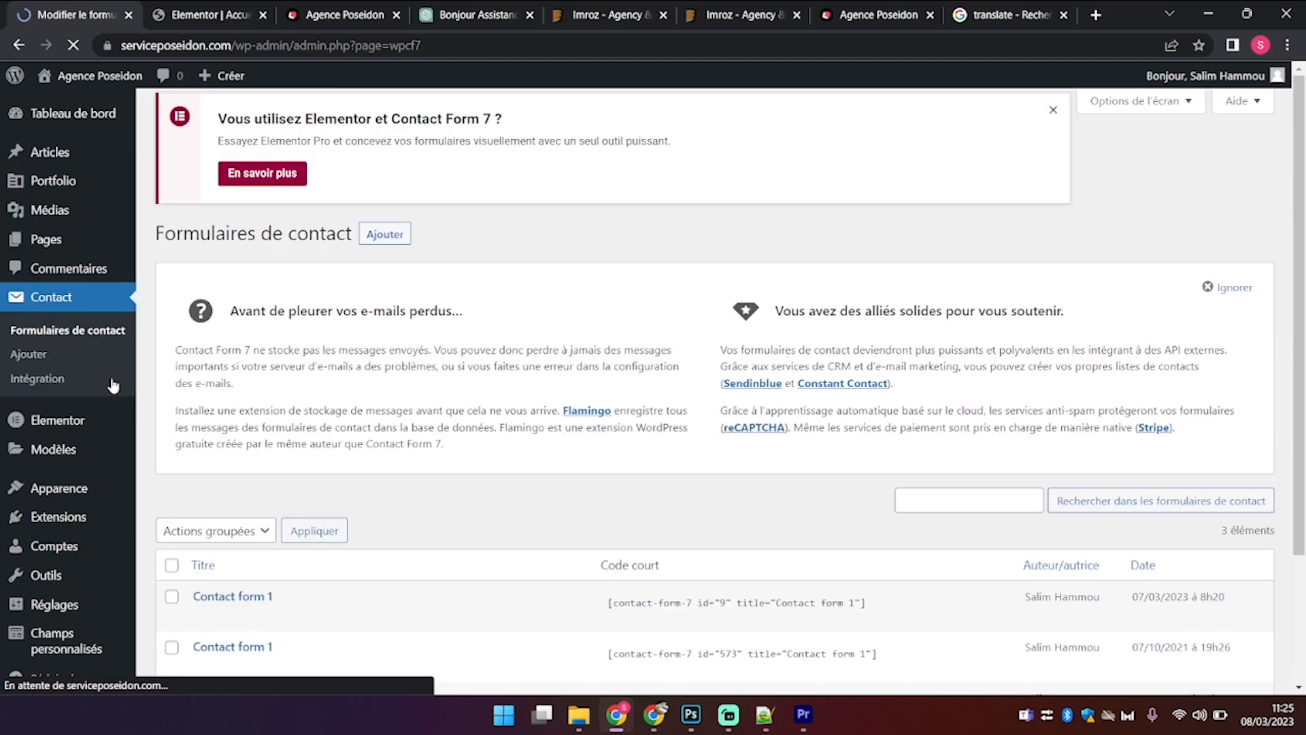
scroll(459, 449, down, 2)
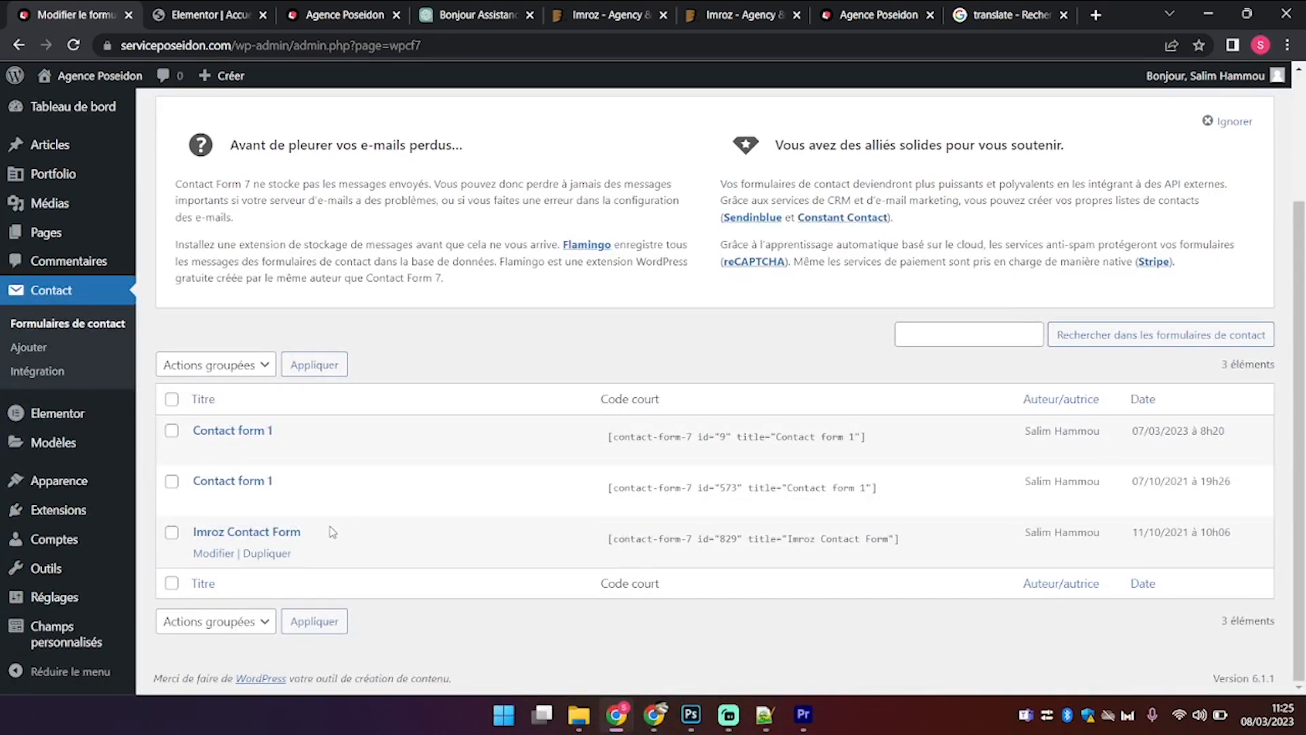
click(212, 553)
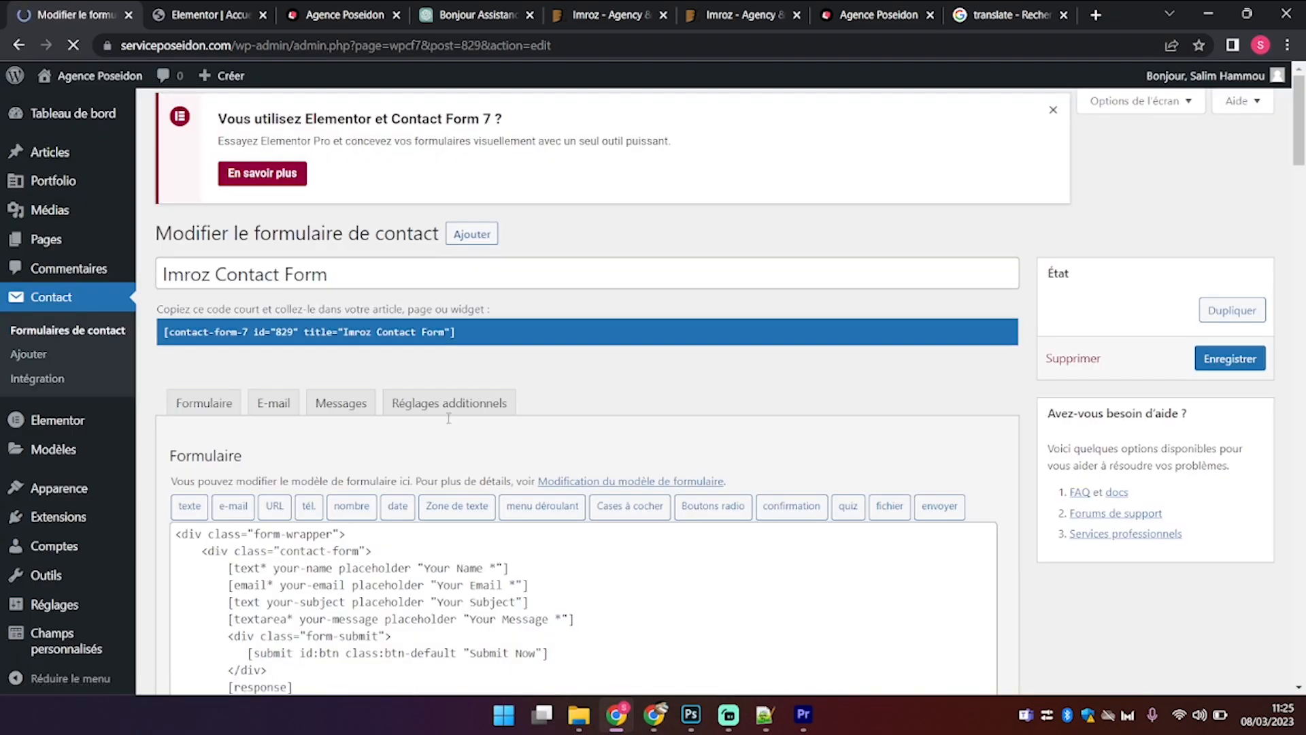
scroll(856, 429, down, 3)
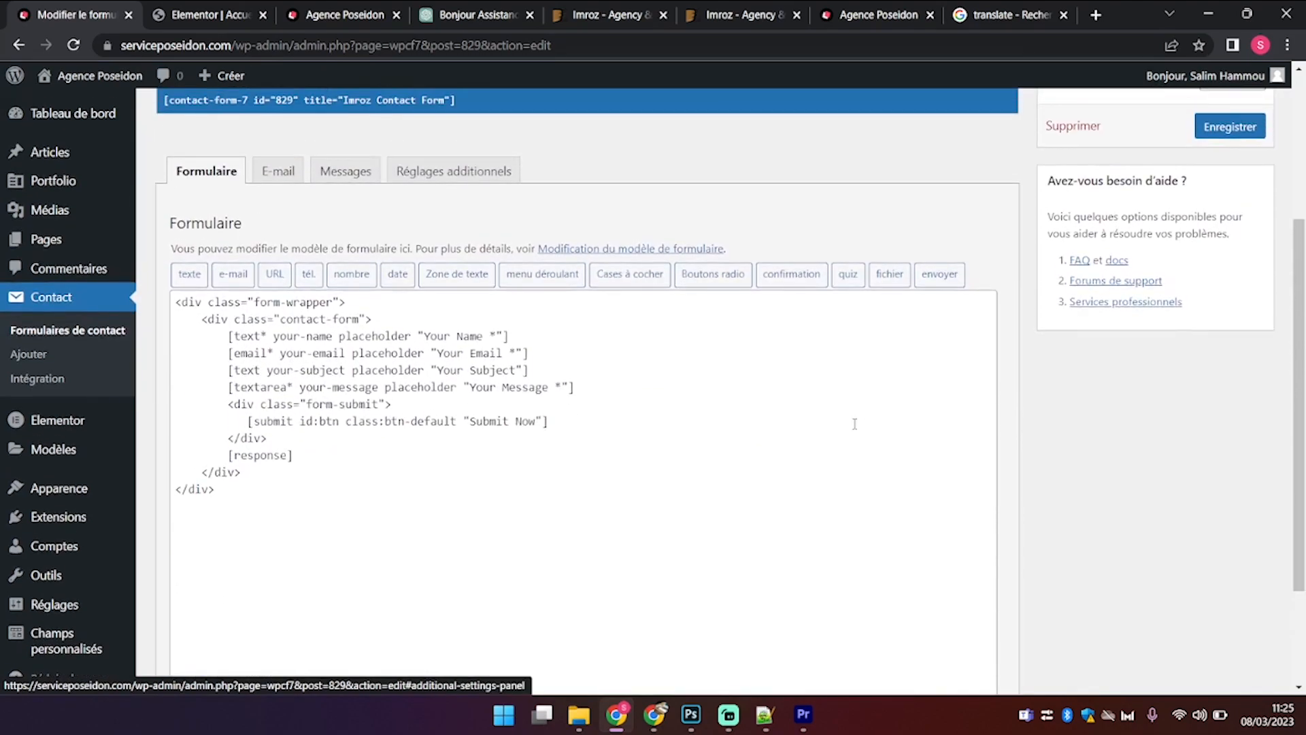
click(277, 171)
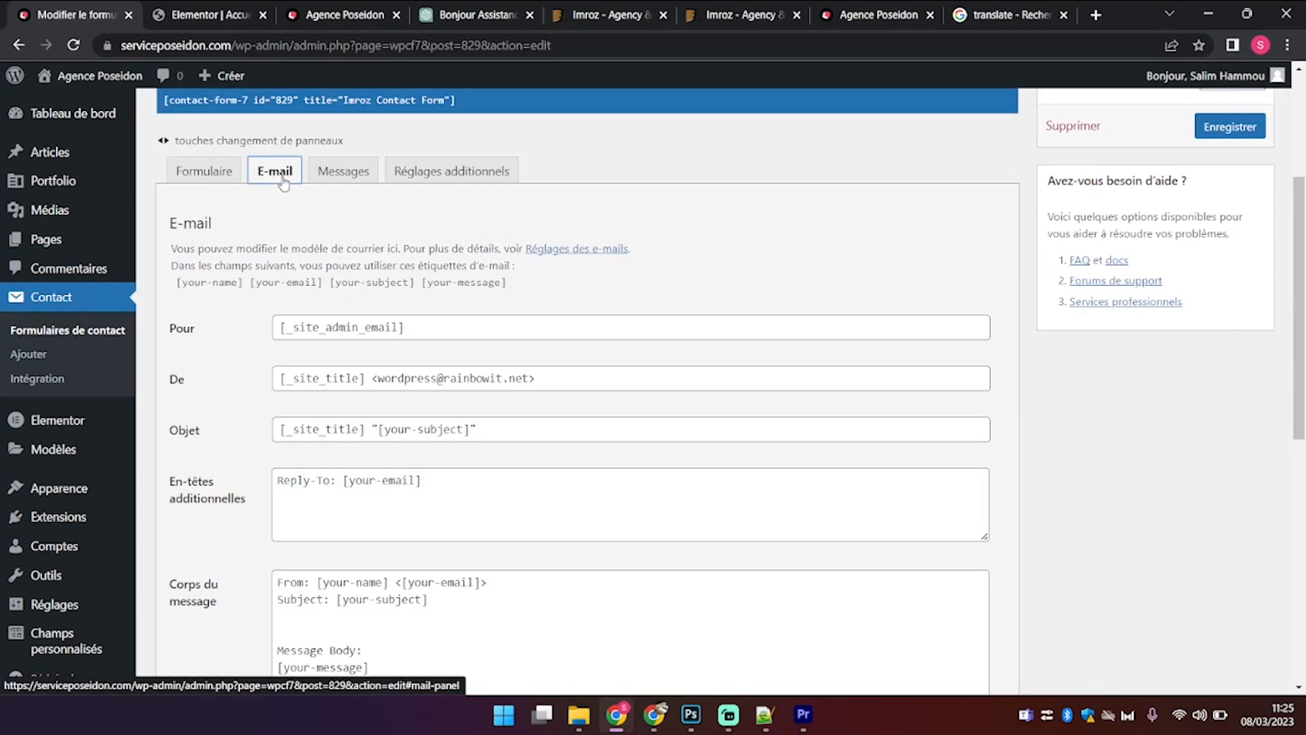
scroll(436, 406, down, 8)
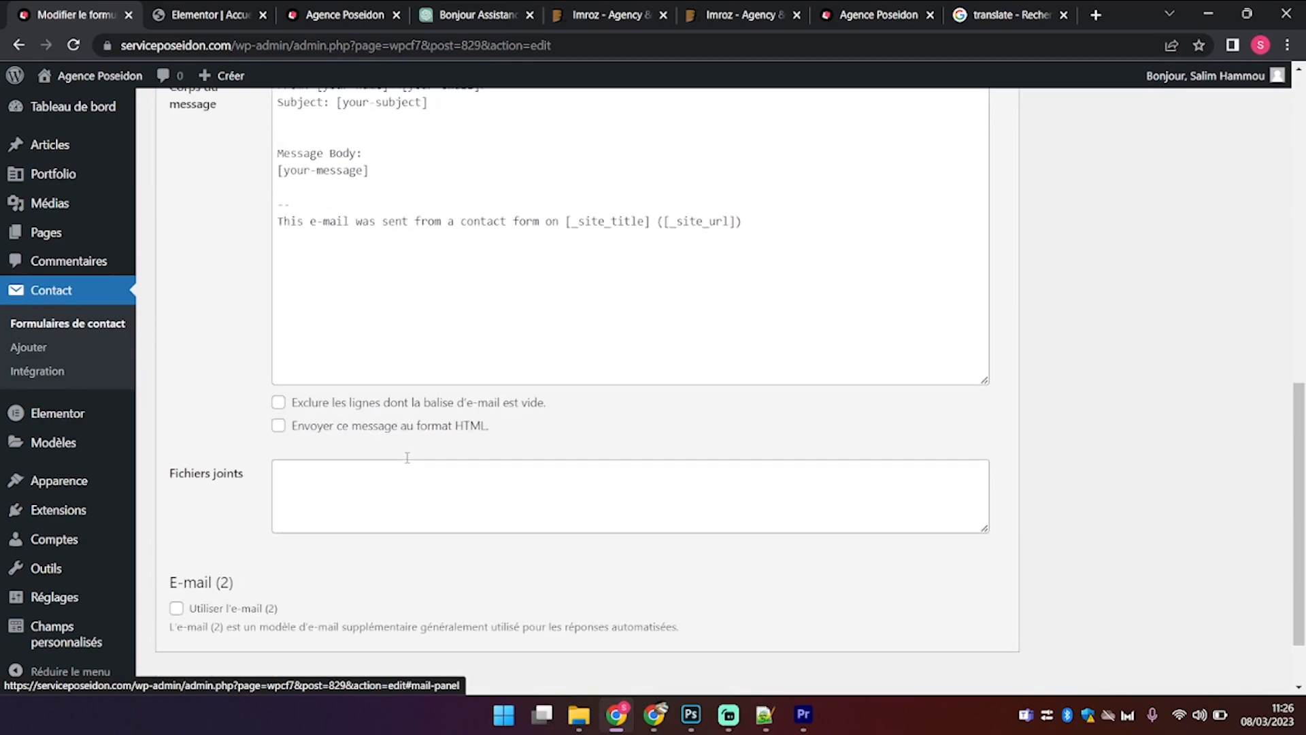
scroll(407, 457, up, 12)
click(202, 412)
scroll(514, 527, down, 4)
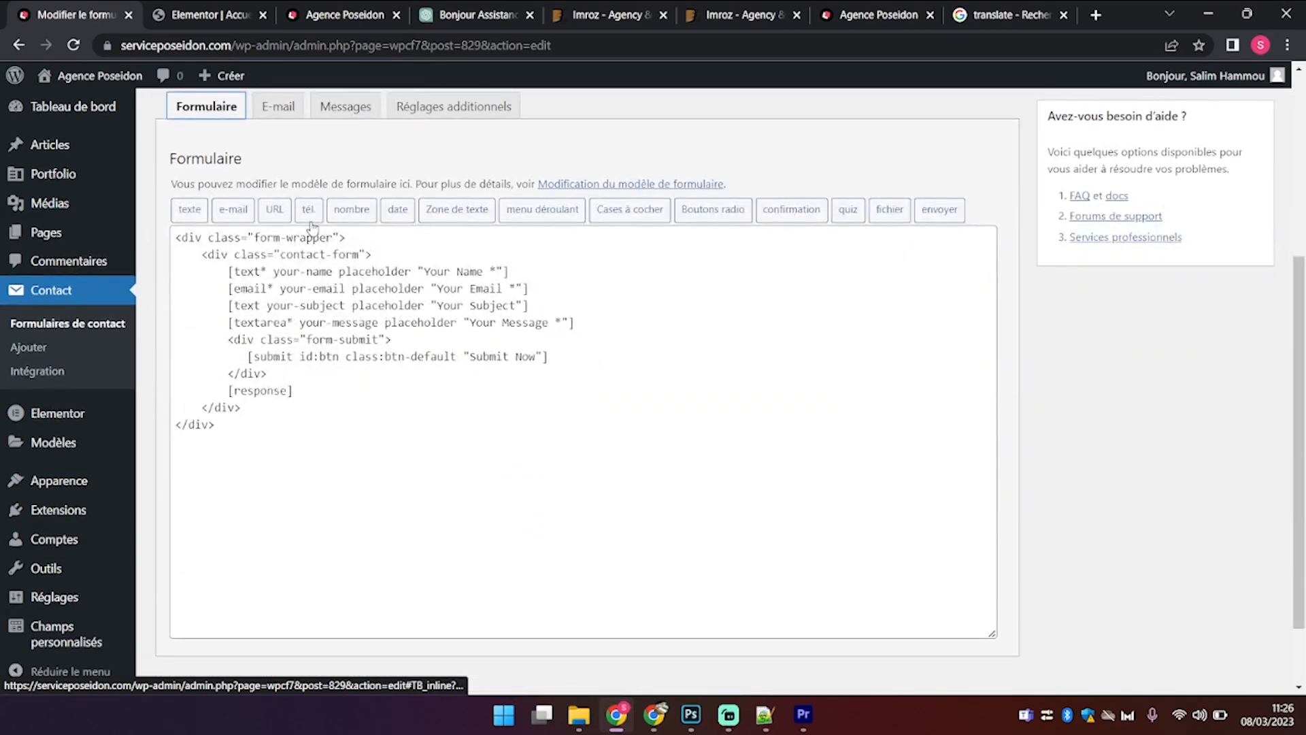
Step: Change the field placeholders to Nom, Email, Sujet and Message
drag(482, 274, 430, 274)
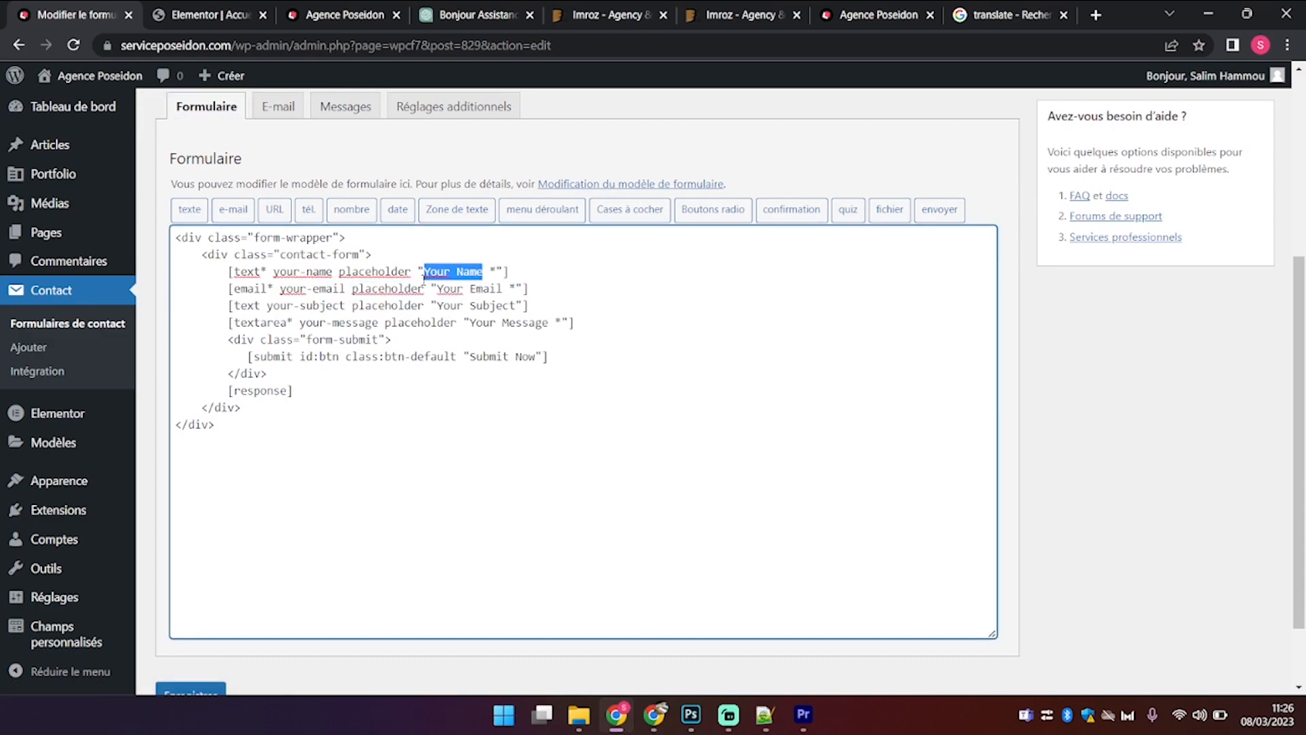
text(Nom)
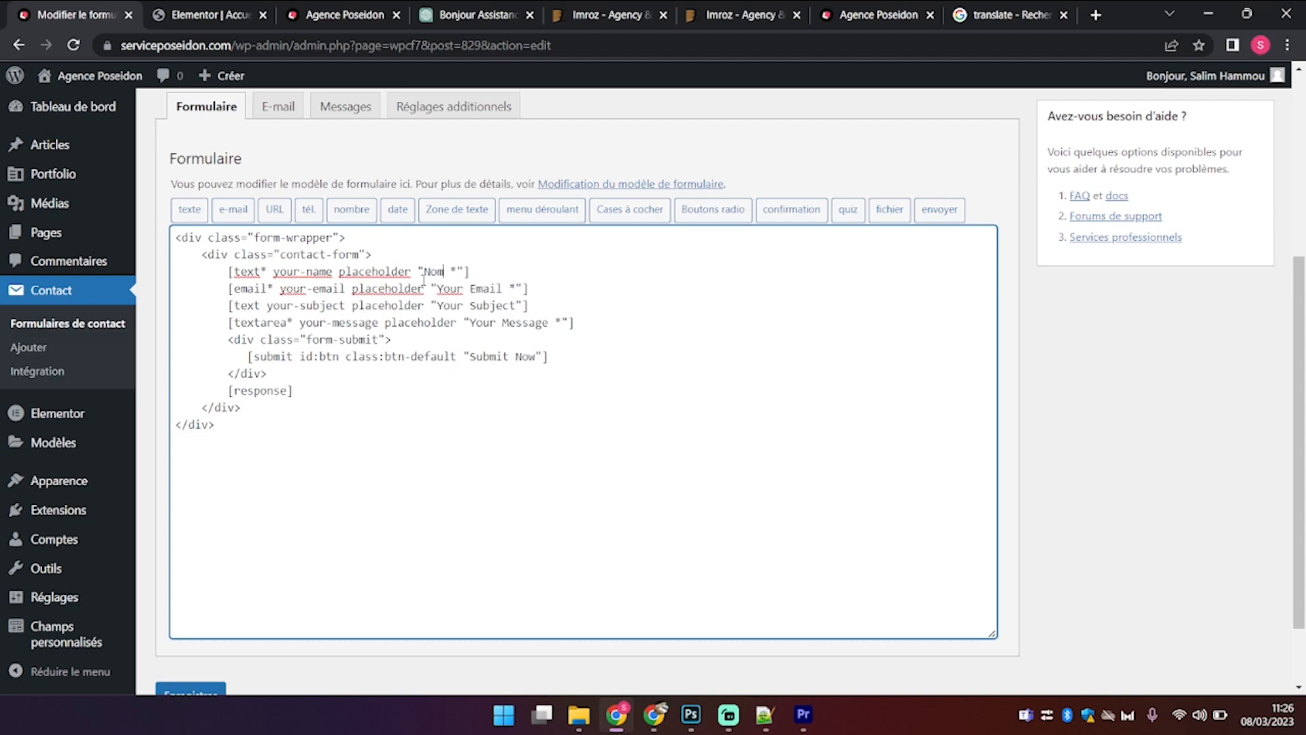
double_click(450, 288)
key(BackSpace)
key(Delete)
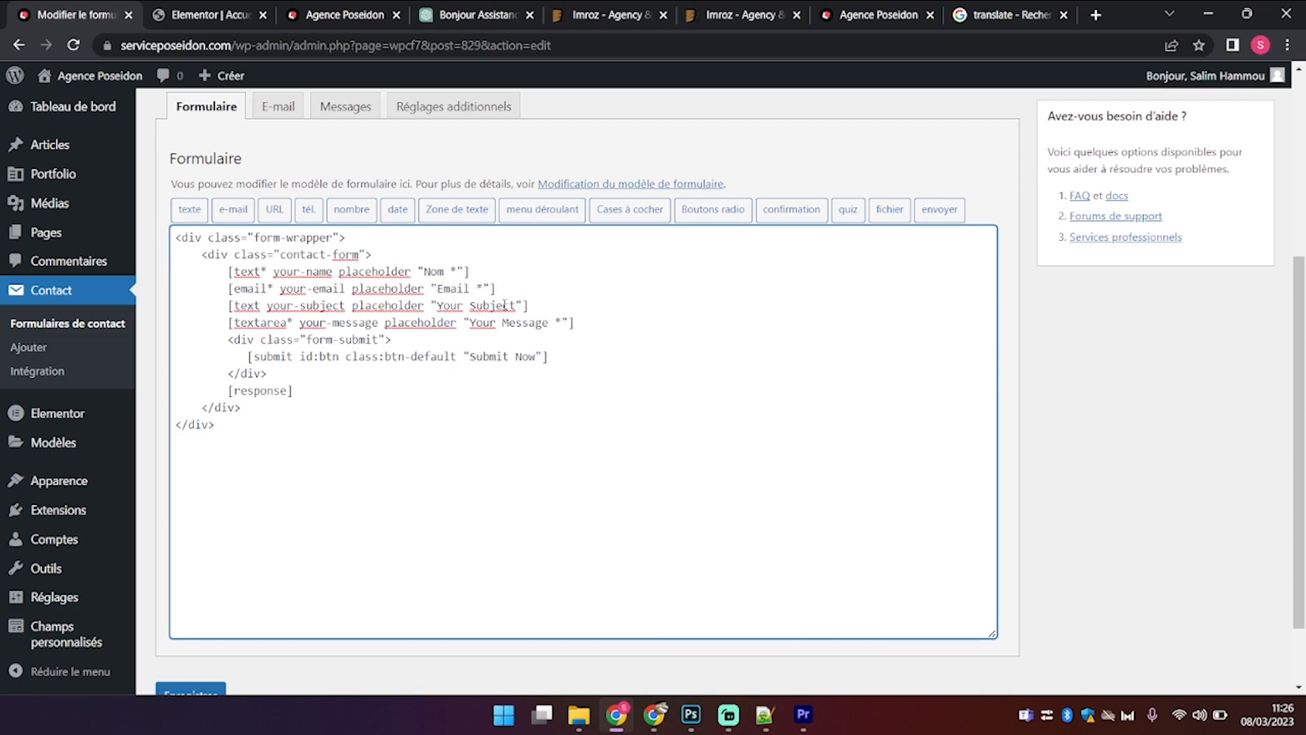
drag(516, 305, 430, 305)
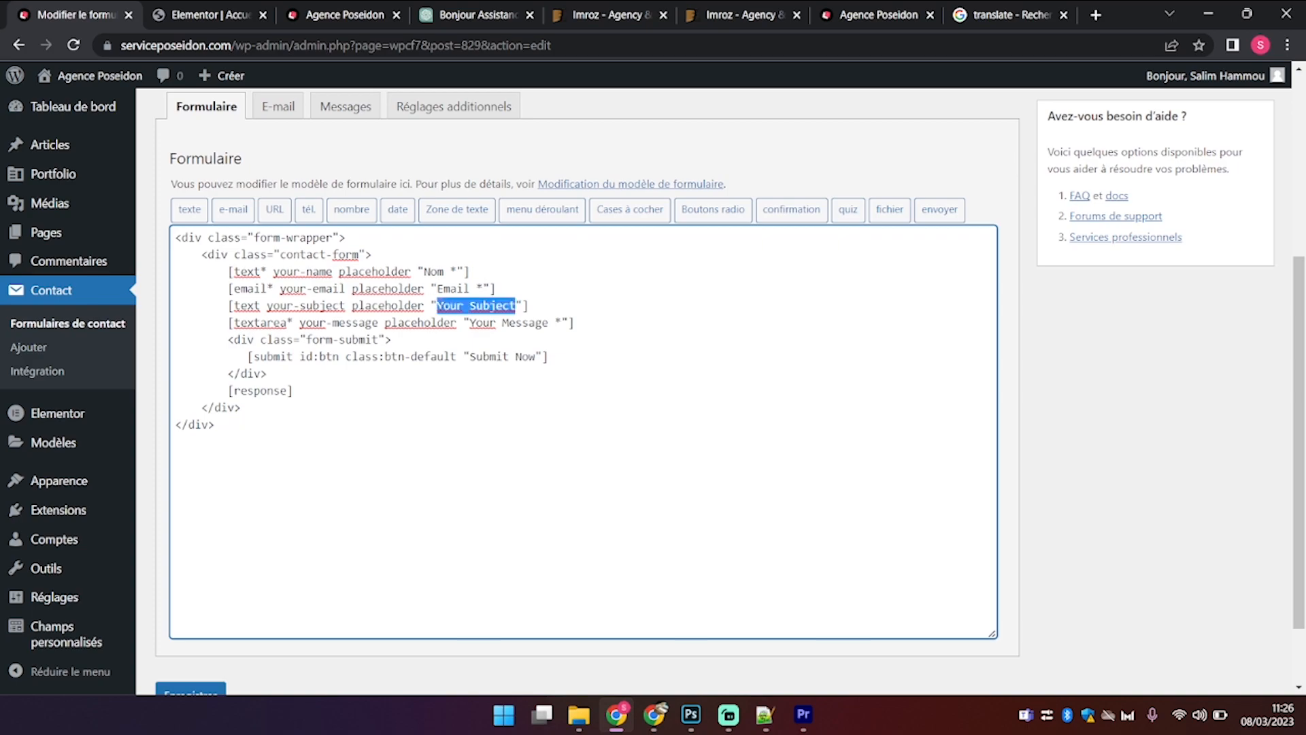
text(Suj)
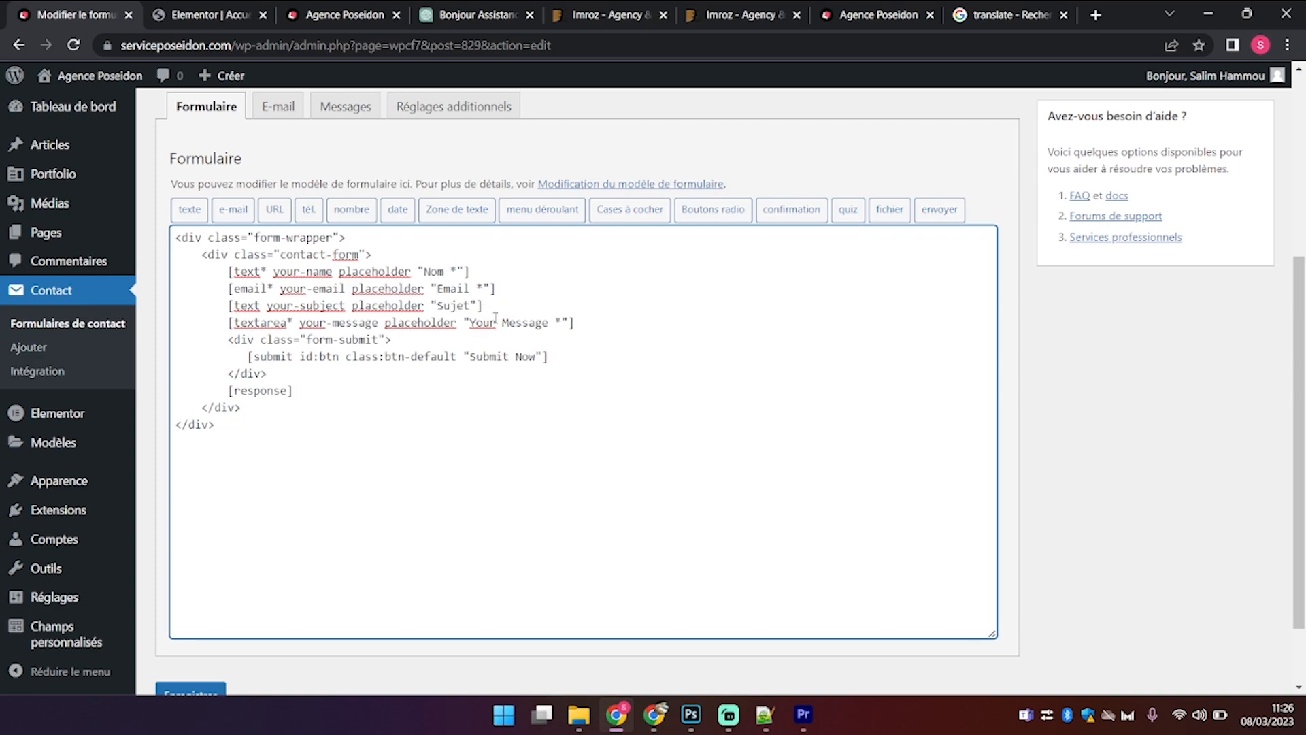
text(et)
double_click(491, 324)
key(BackSpace)
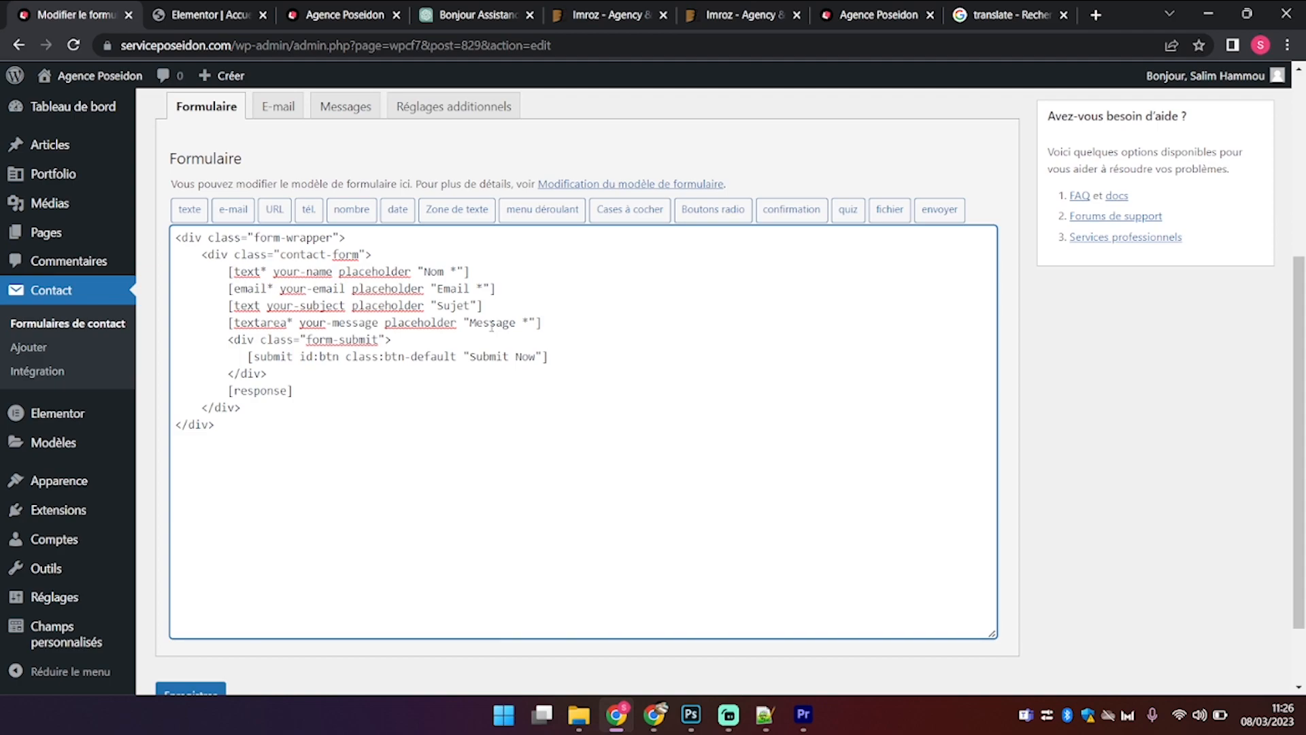
Step: Relabel the submit button from 'Submit Now' to 'Envoyez'
click(541, 356)
drag(537, 357, 469, 356)
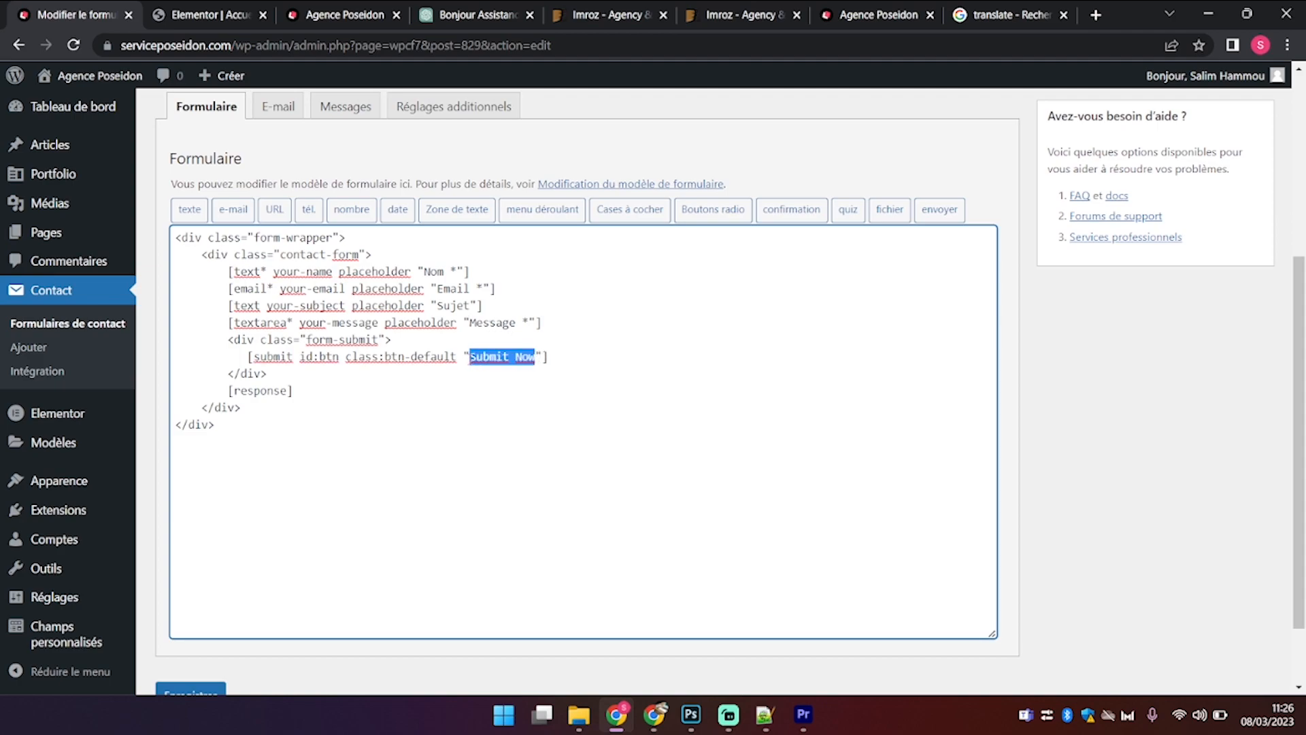
text(Envoye)
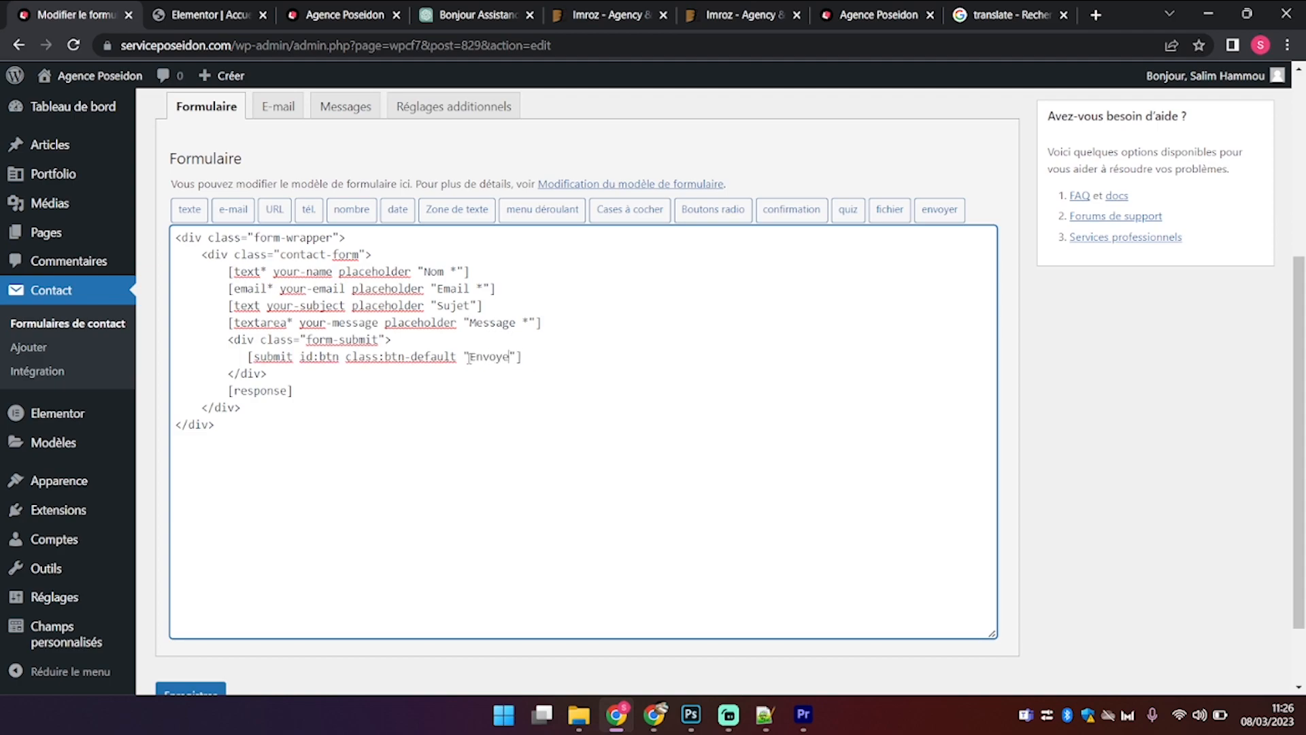
click(650, 407)
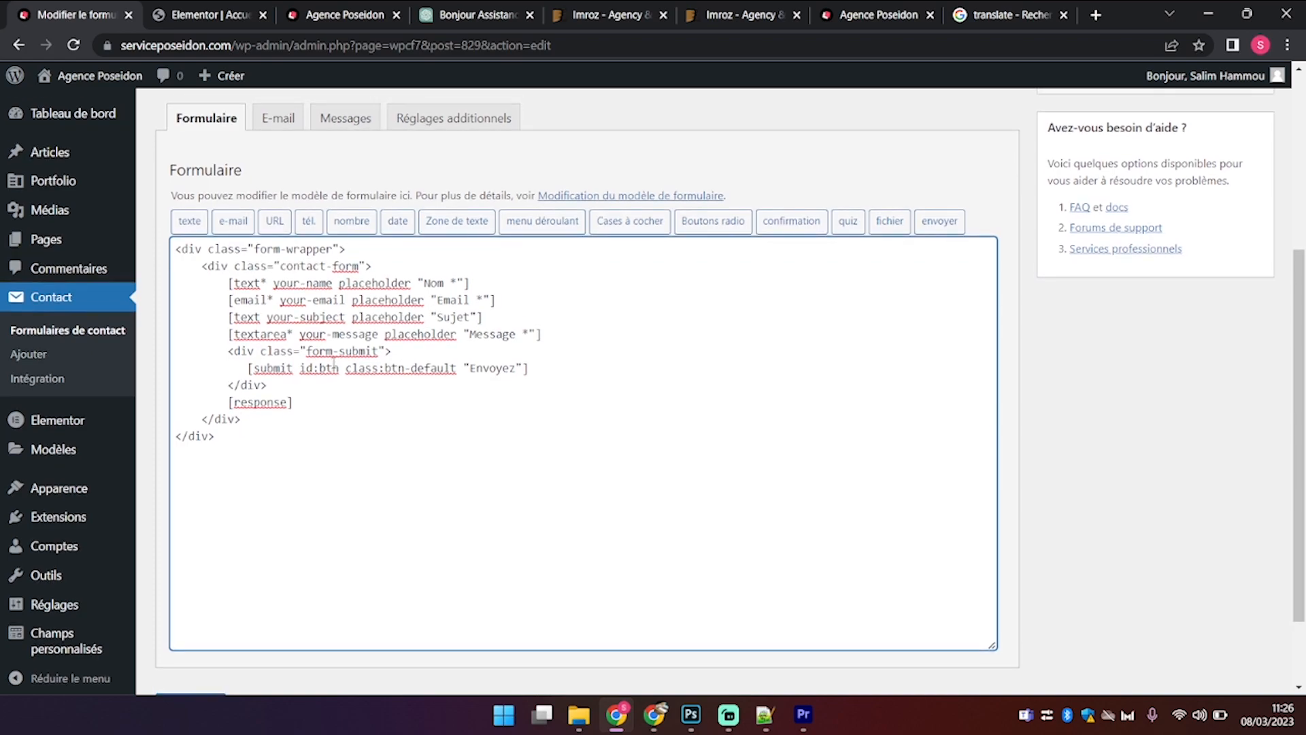
scroll(287, 150, up, 1)
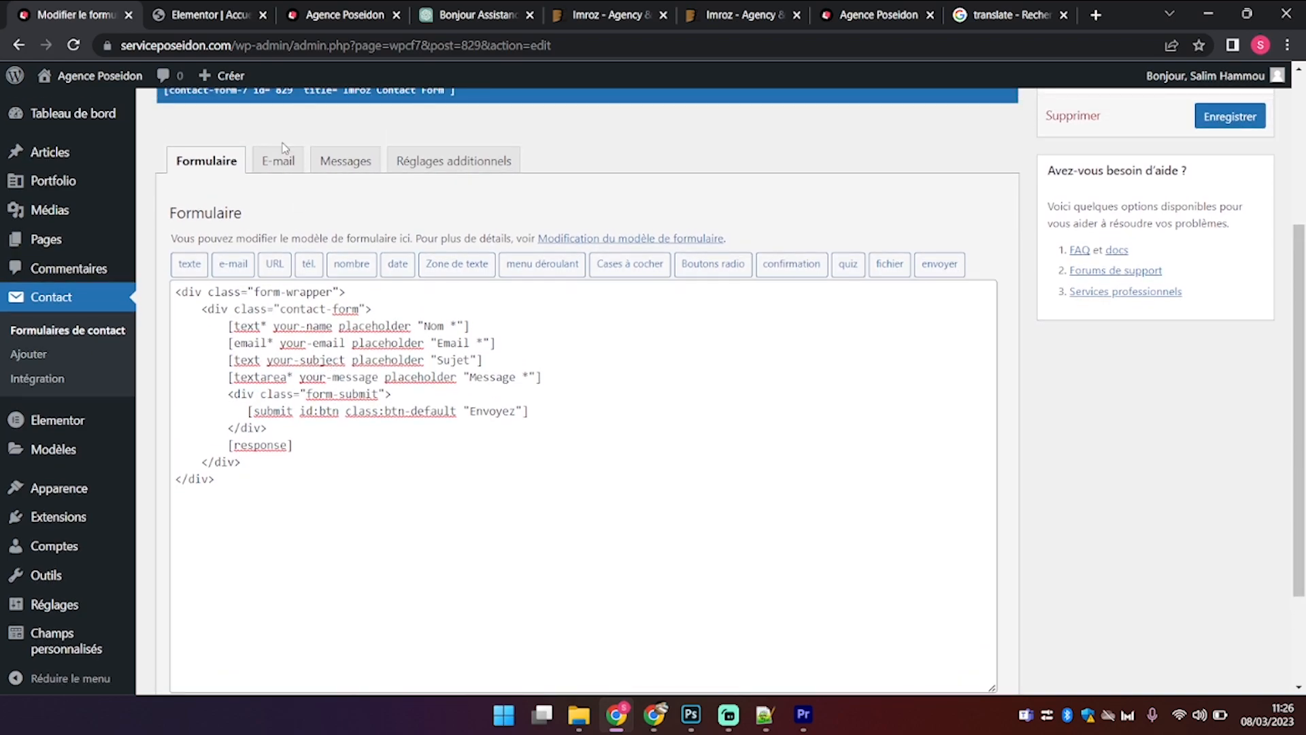
Step: In the E-mail tab, change the sender address to the serviceposeidon.com domain
click(285, 161)
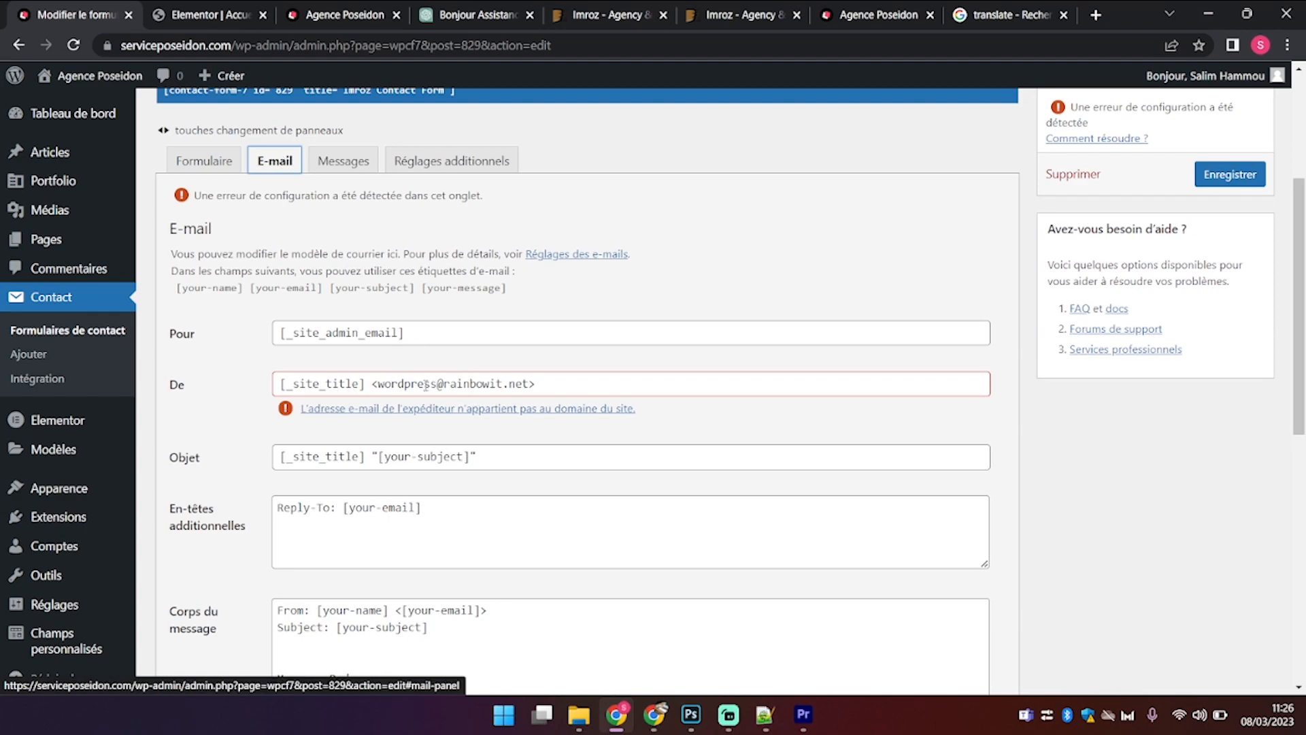
double_click(412, 383)
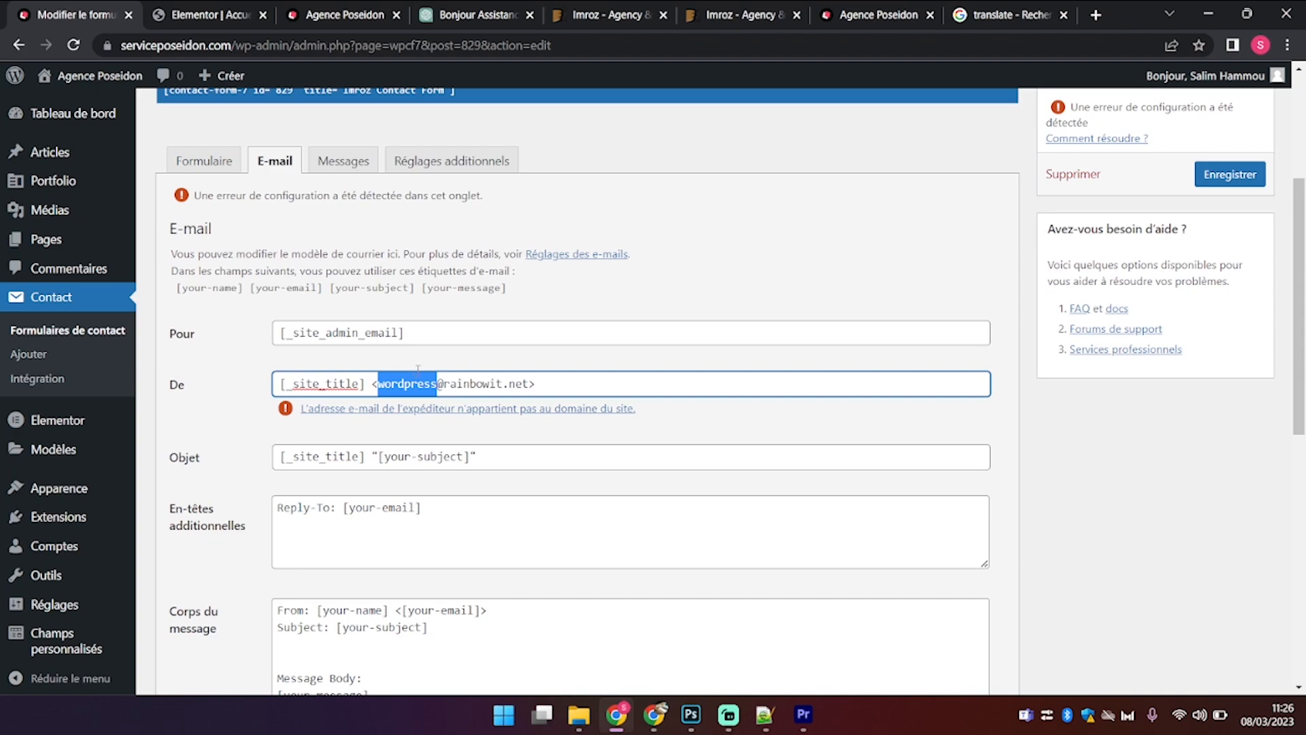
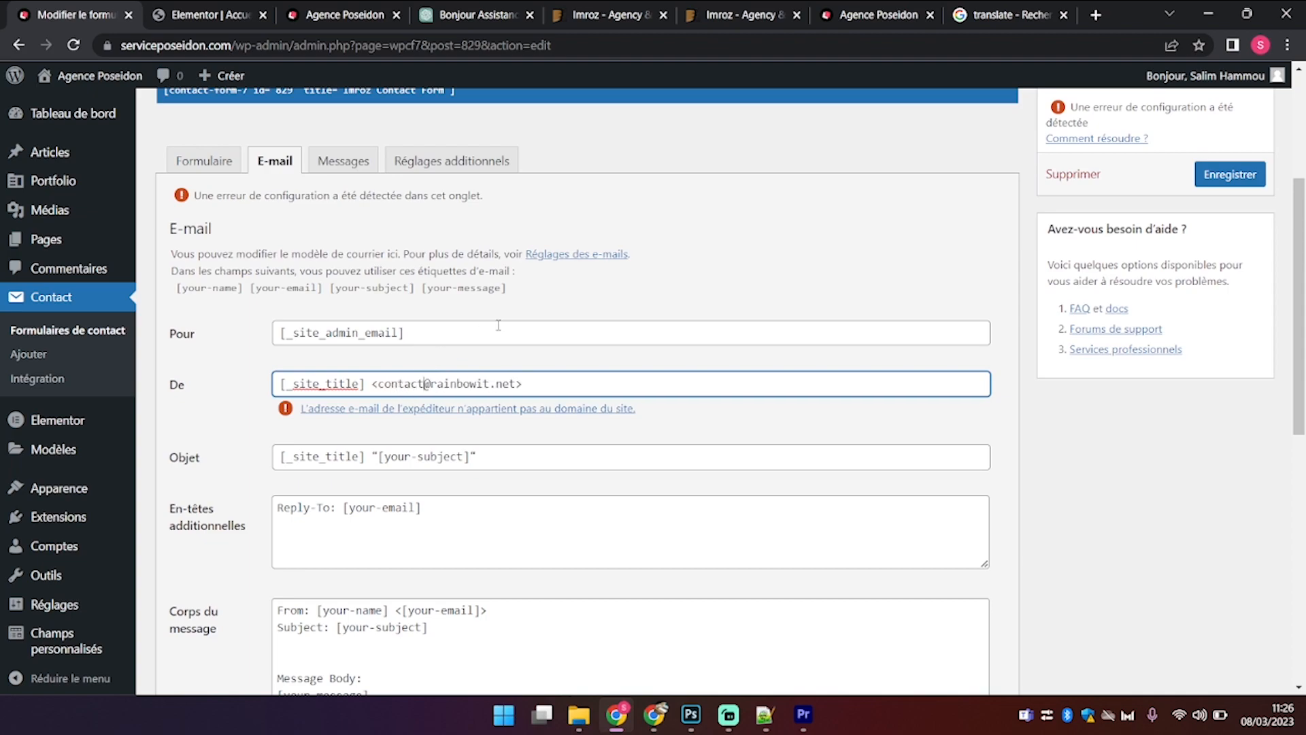
drag(514, 383, 442, 384)
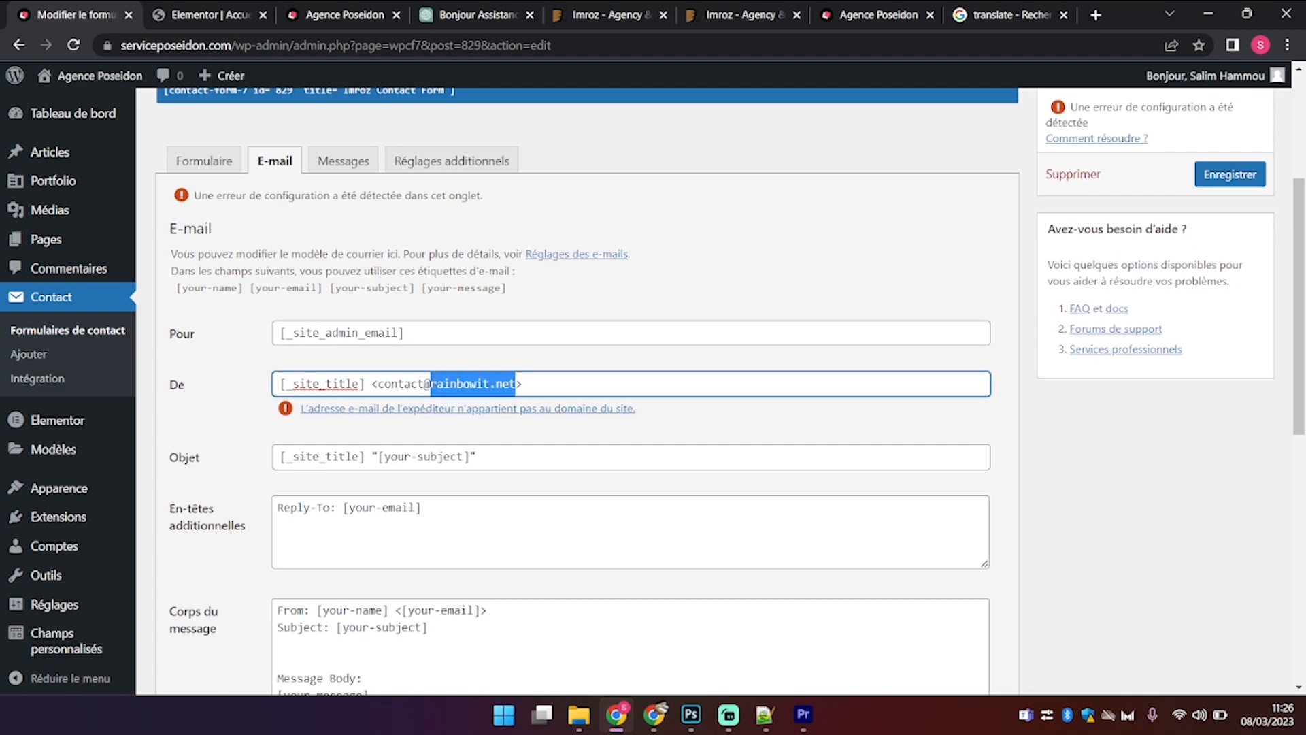
text(serviceposeidon.com)
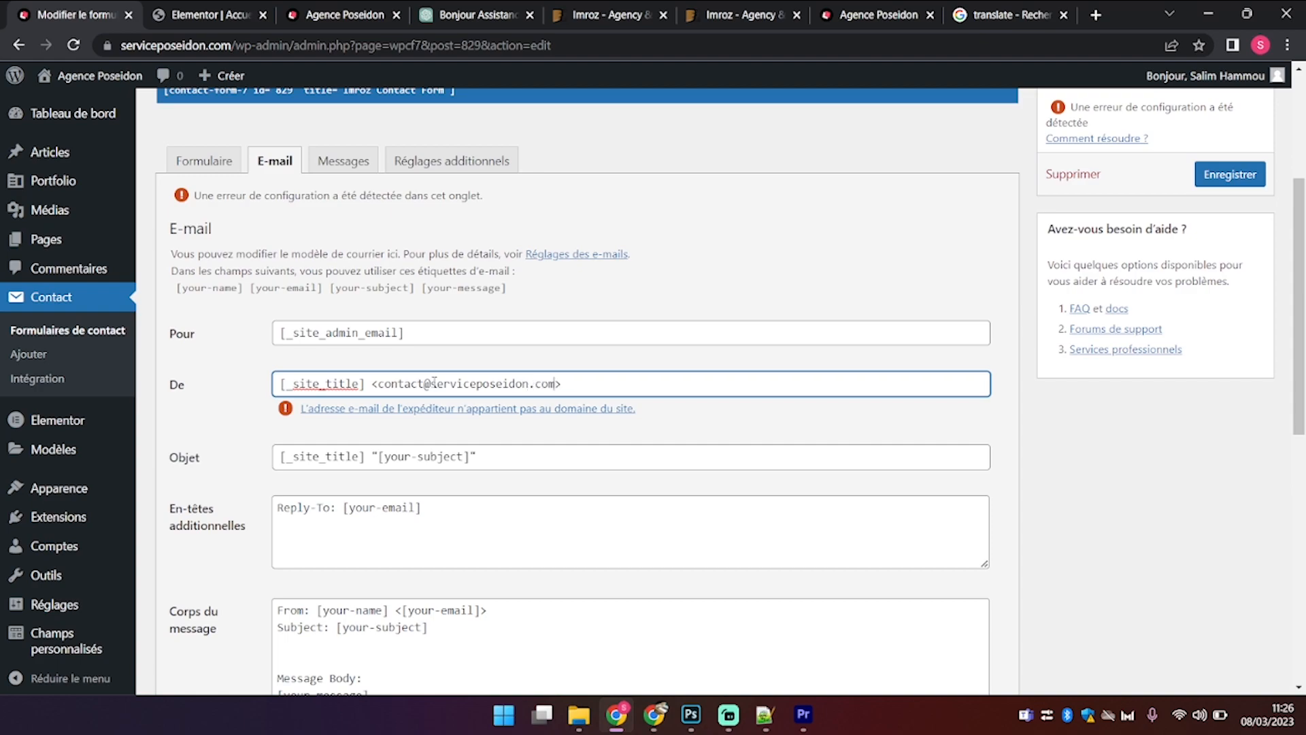
click(434, 474)
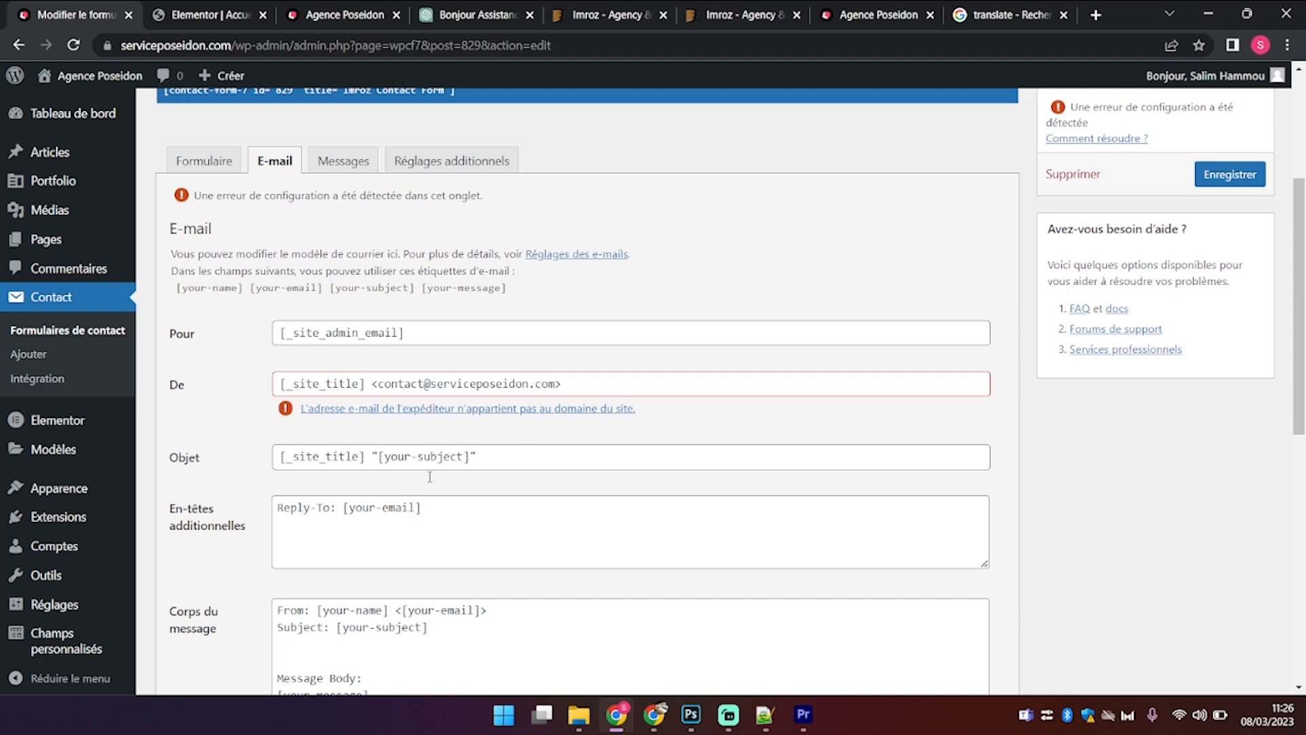
Step: Save the contact form with Enregistrer and switch back to the live site
scroll(432, 472, down, 1)
scroll(404, 423, down, 2)
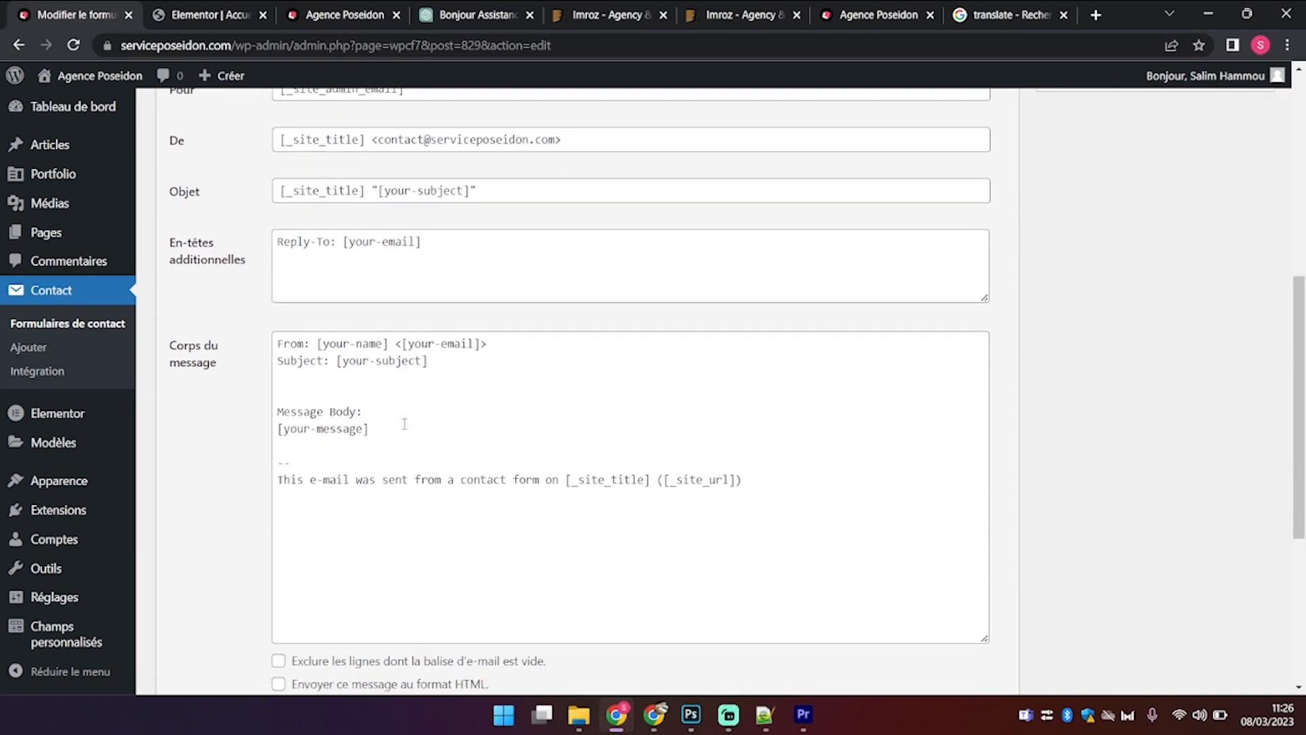
scroll(1136, 335, up, 7)
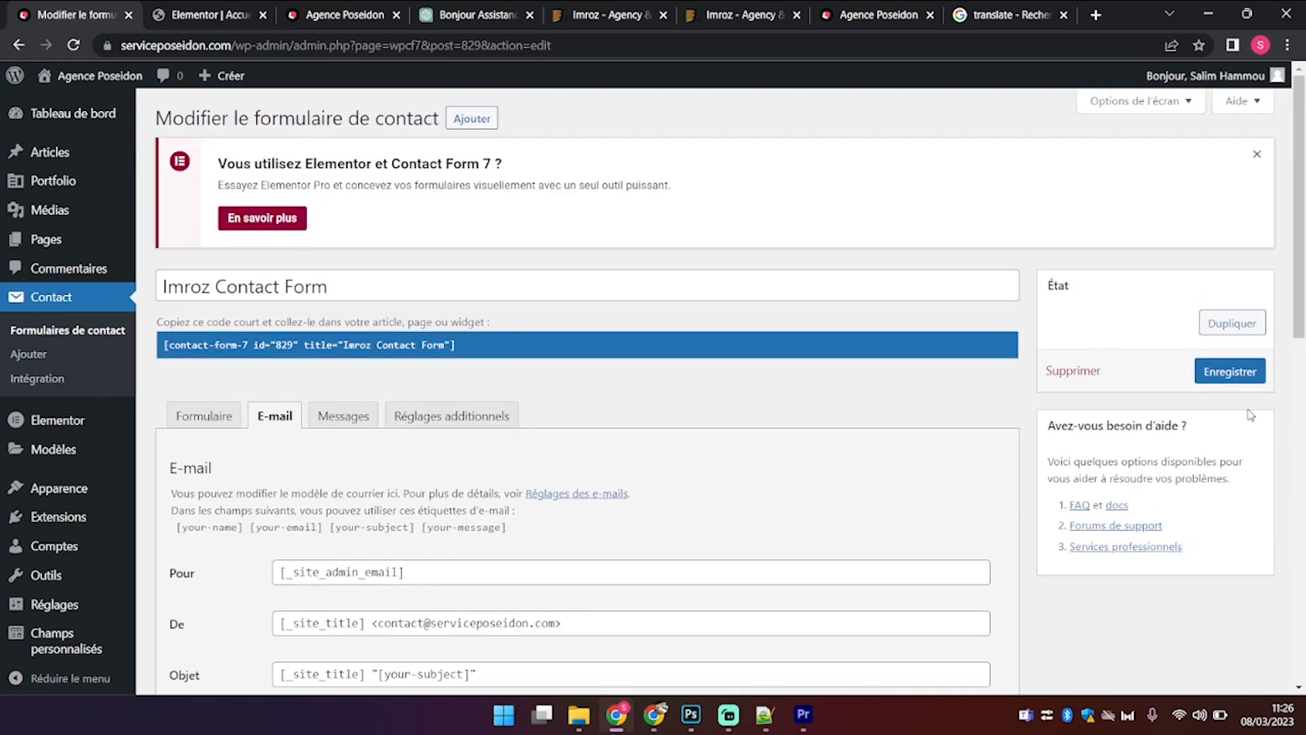
click(1246, 379)
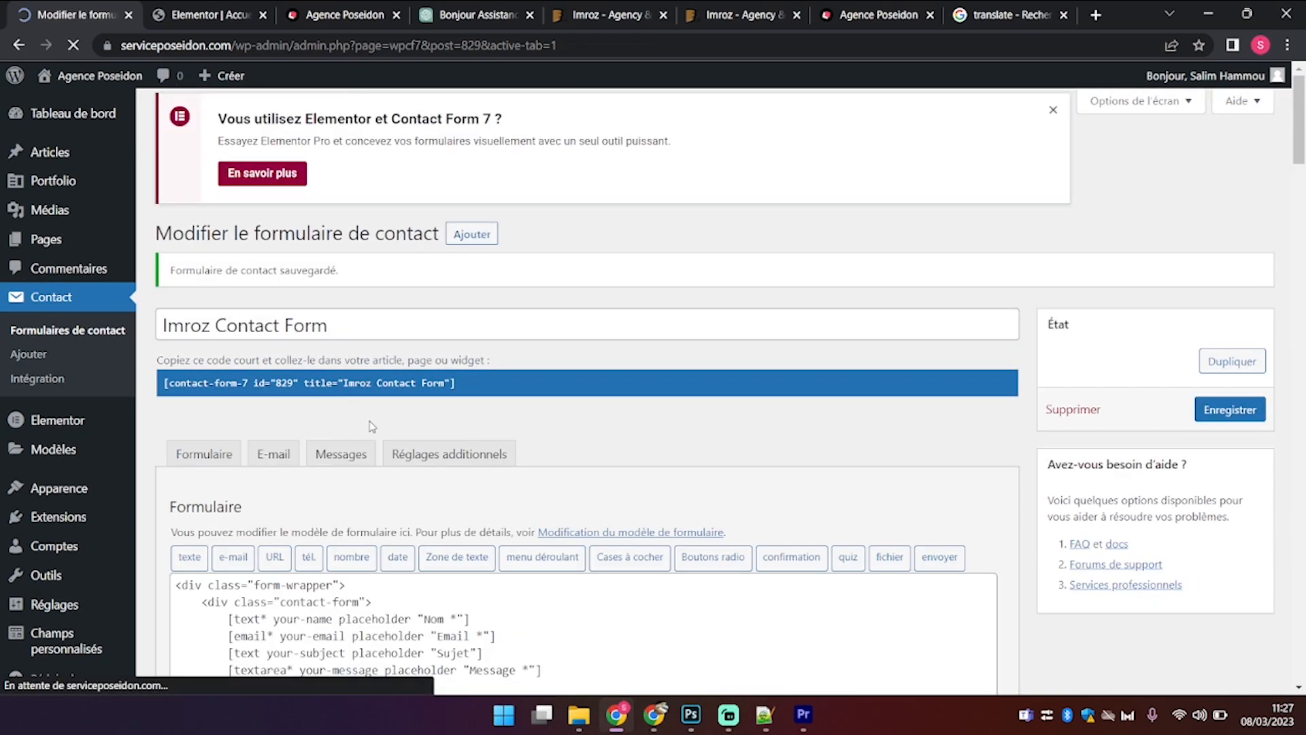
scroll(370, 421, down, 5)
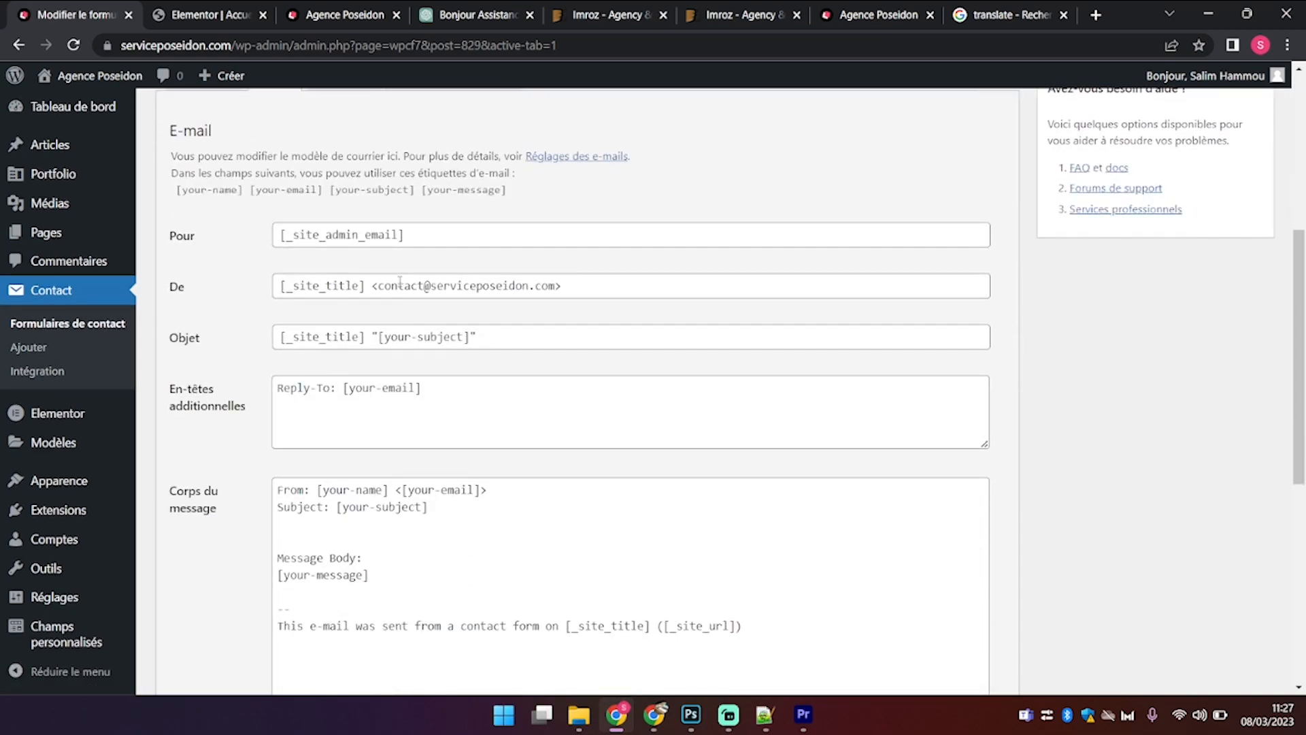
drag(398, 285, 548, 286)
scroll(550, 294, up, 3)
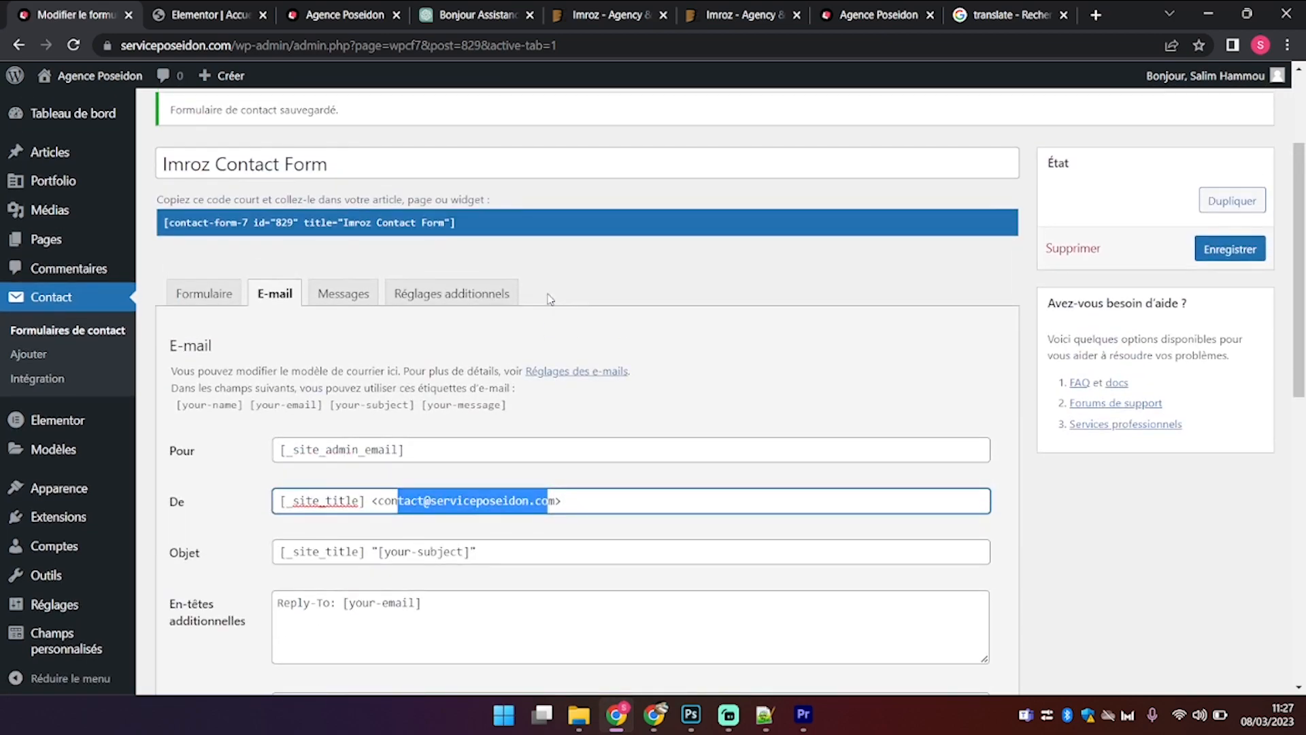
click(359, 7)
key(ctrl+e)
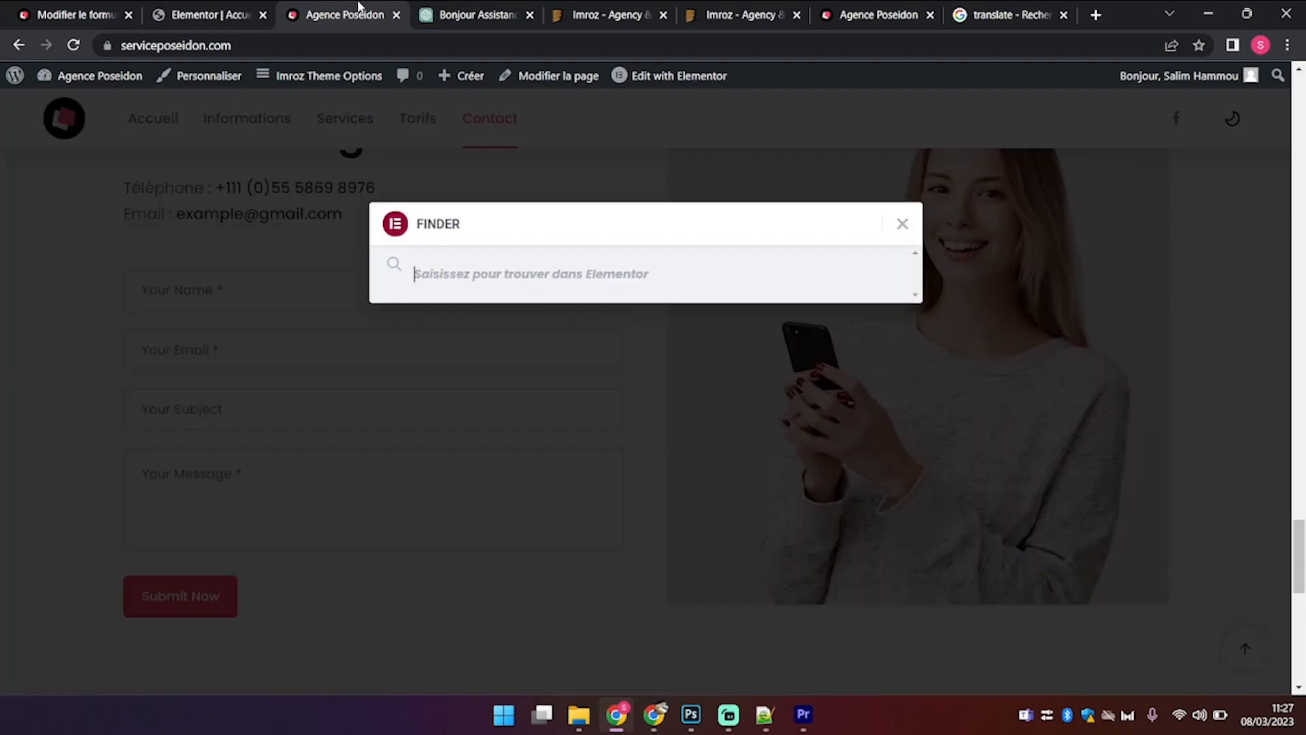
click(905, 224)
key(F5)
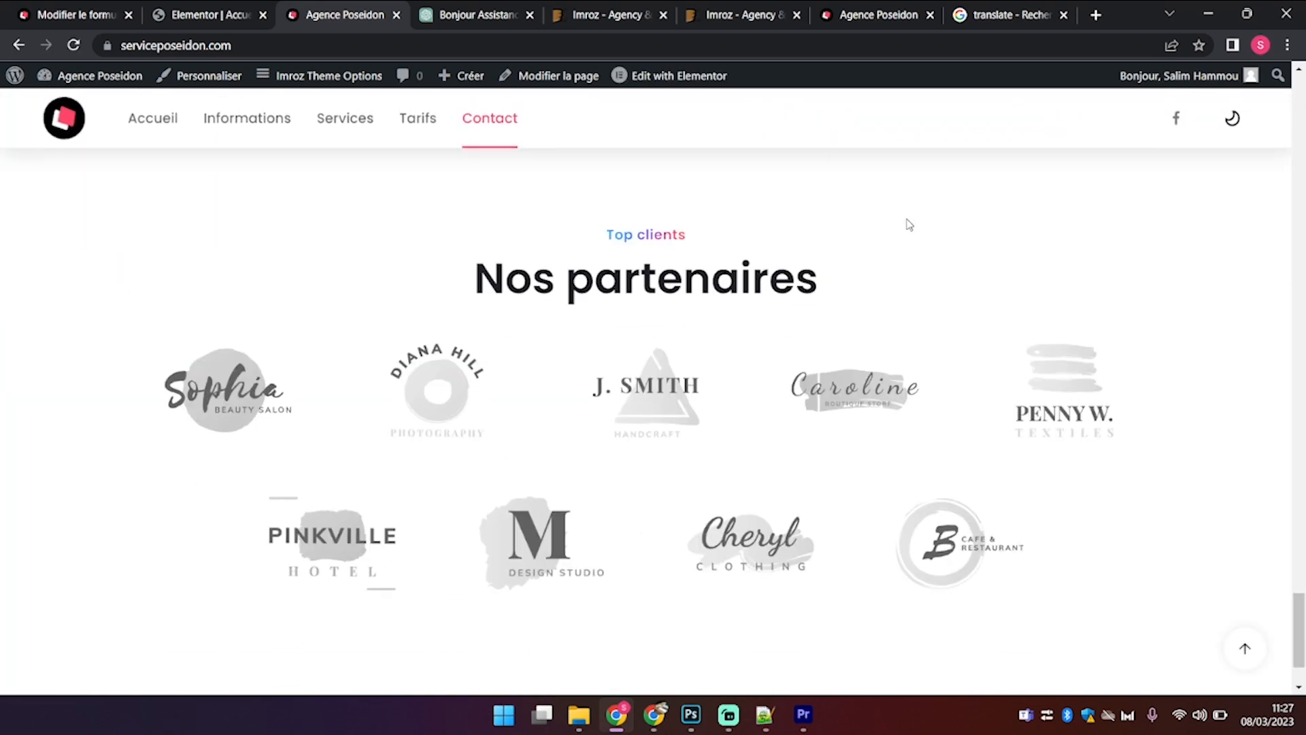
scroll(907, 224, up, 6)
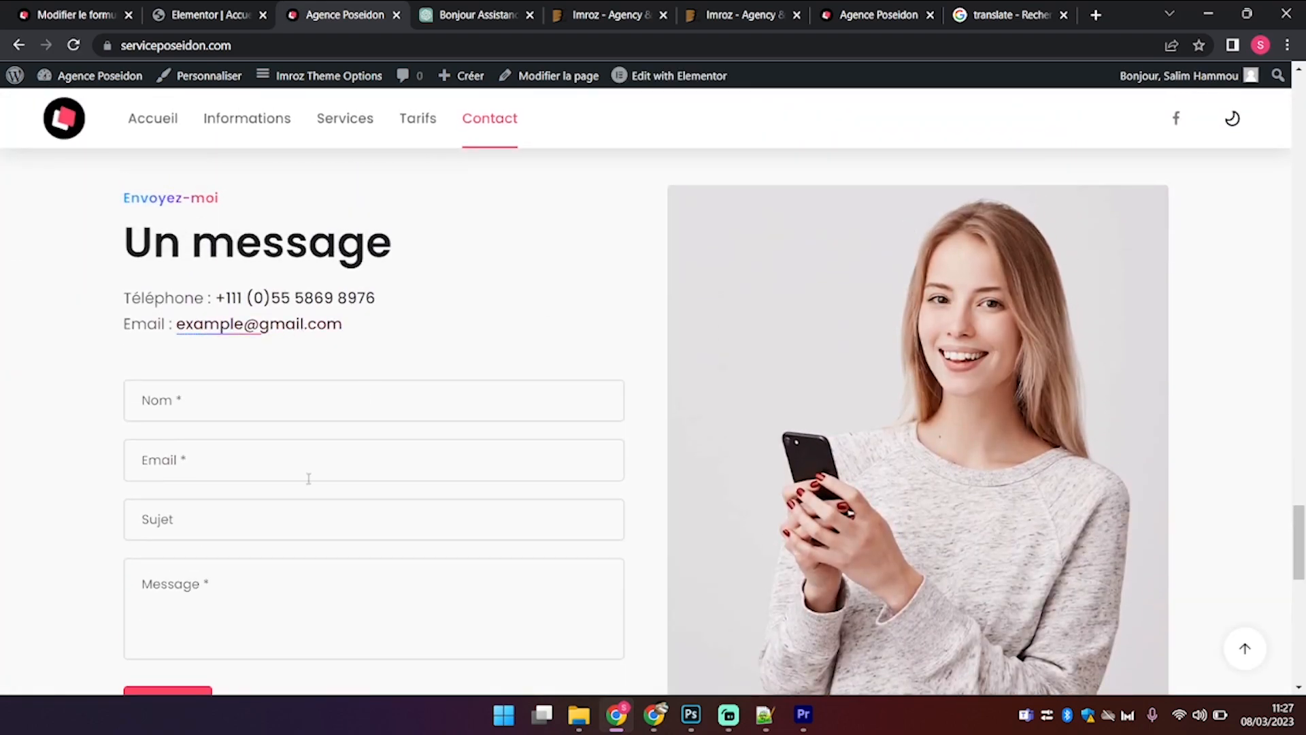
scroll(223, 548, down, 5)
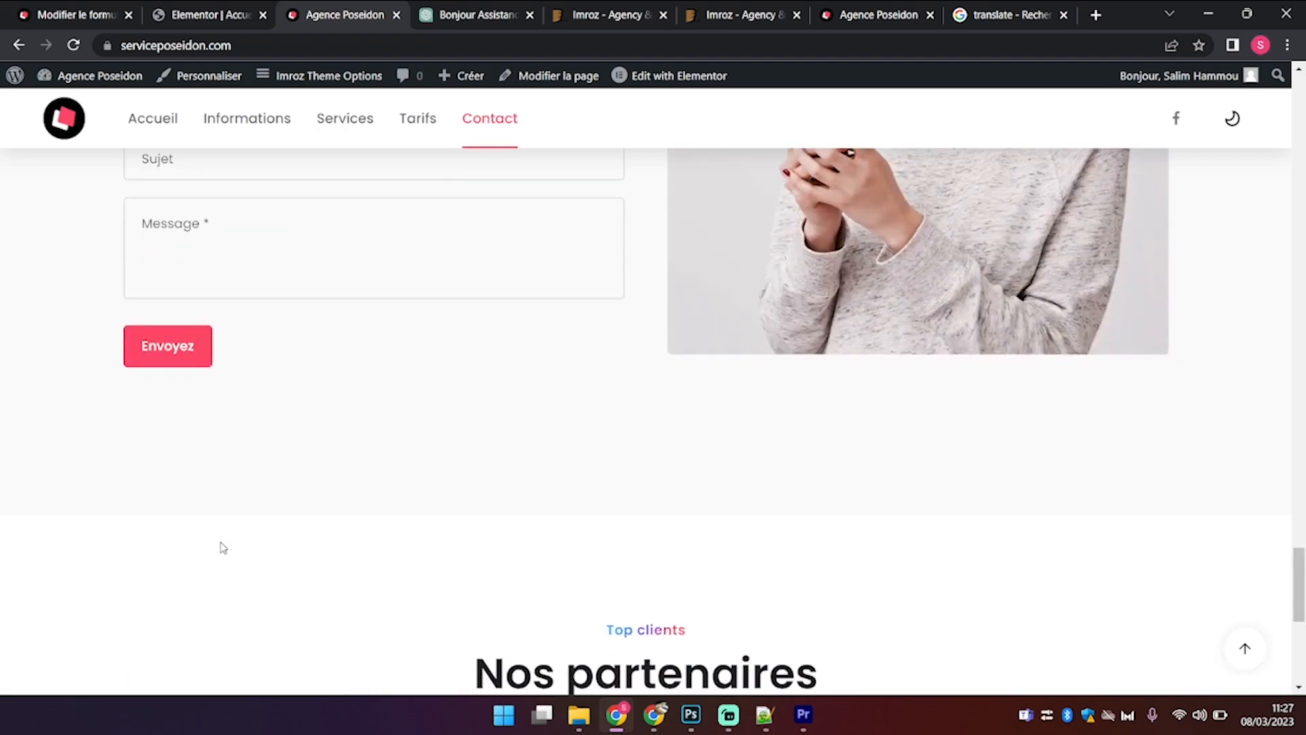
scroll(218, 546, up, 2)
scroll(219, 545, down, 6)
scroll(224, 547, down, 4)
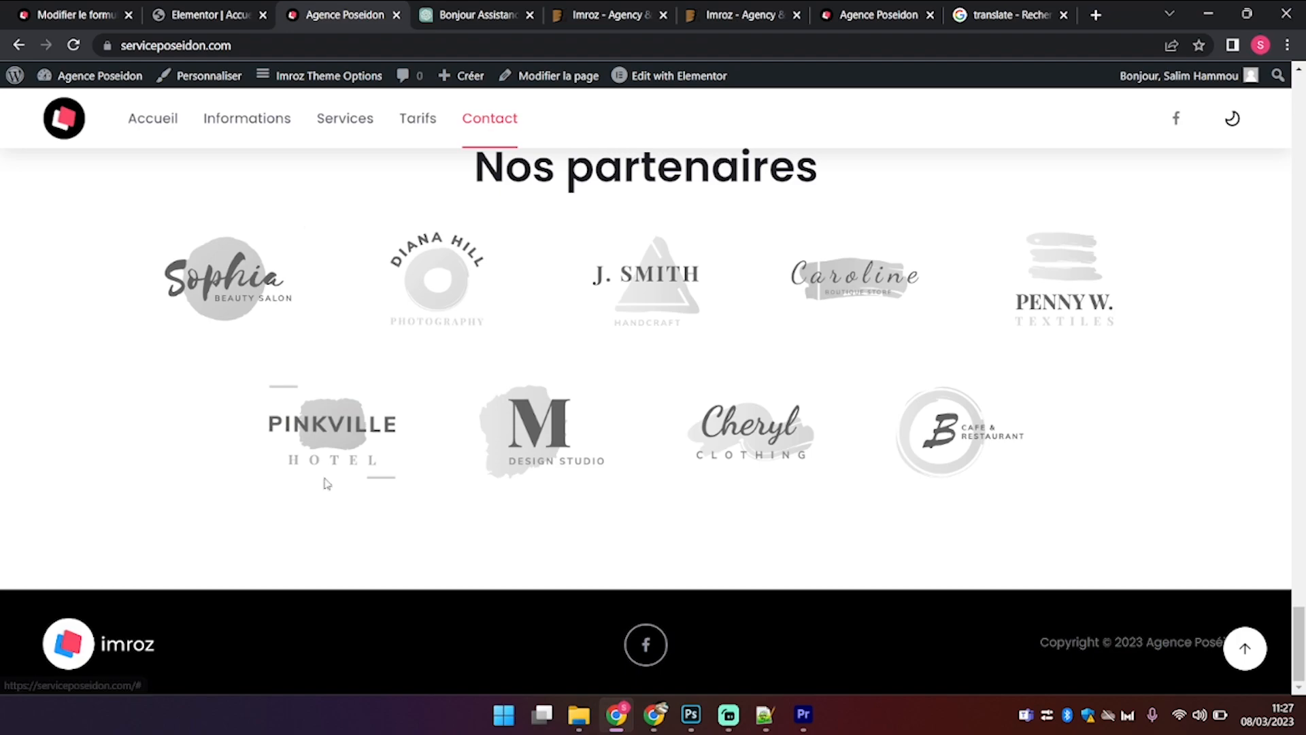
scroll(140, 387, up, 6)
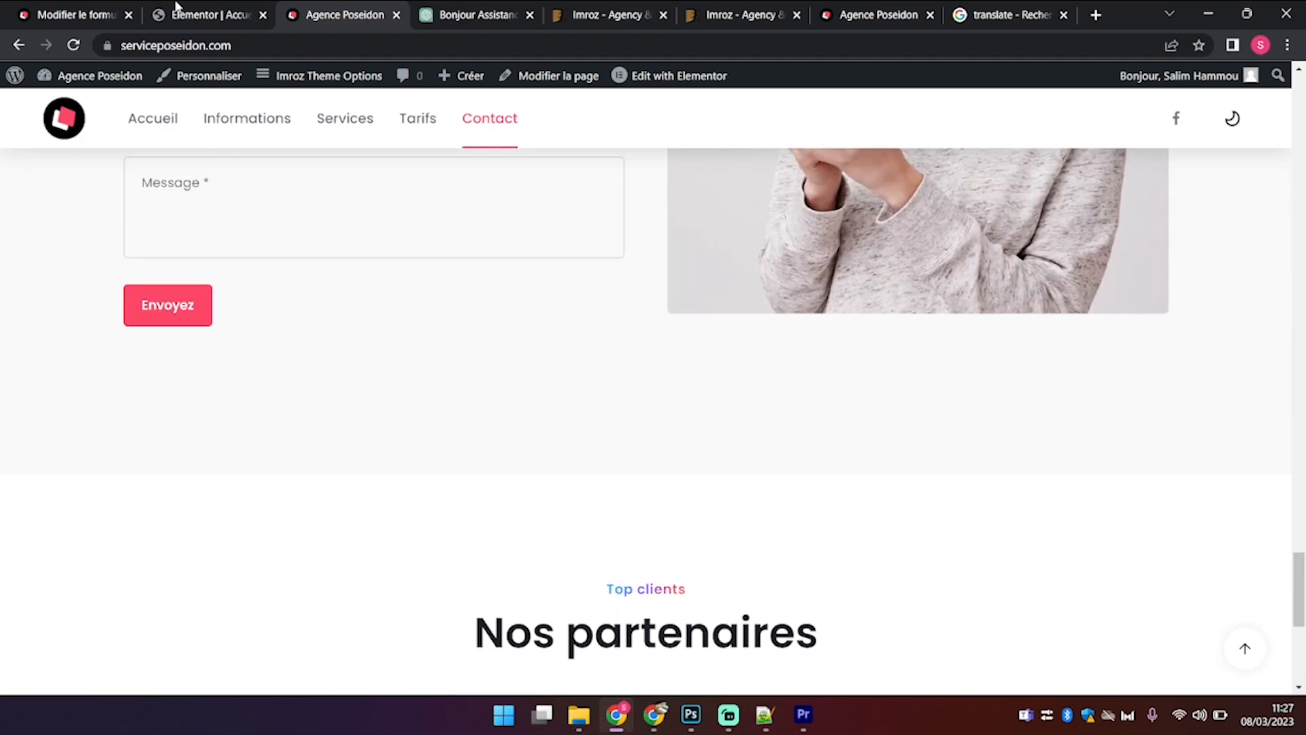
click(175, 9)
click(102, 14)
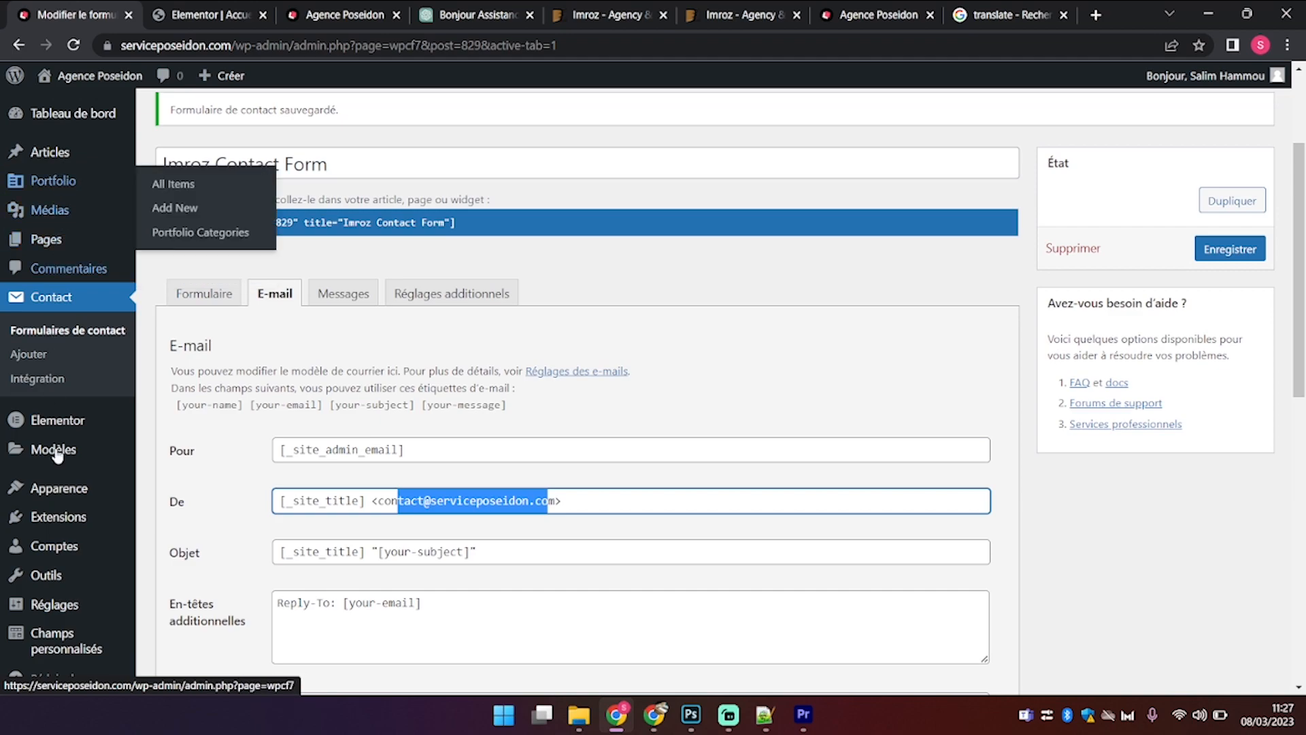
Step: Open Imroz Theme Options and look through the General logo settings
mouse_move(72, 483)
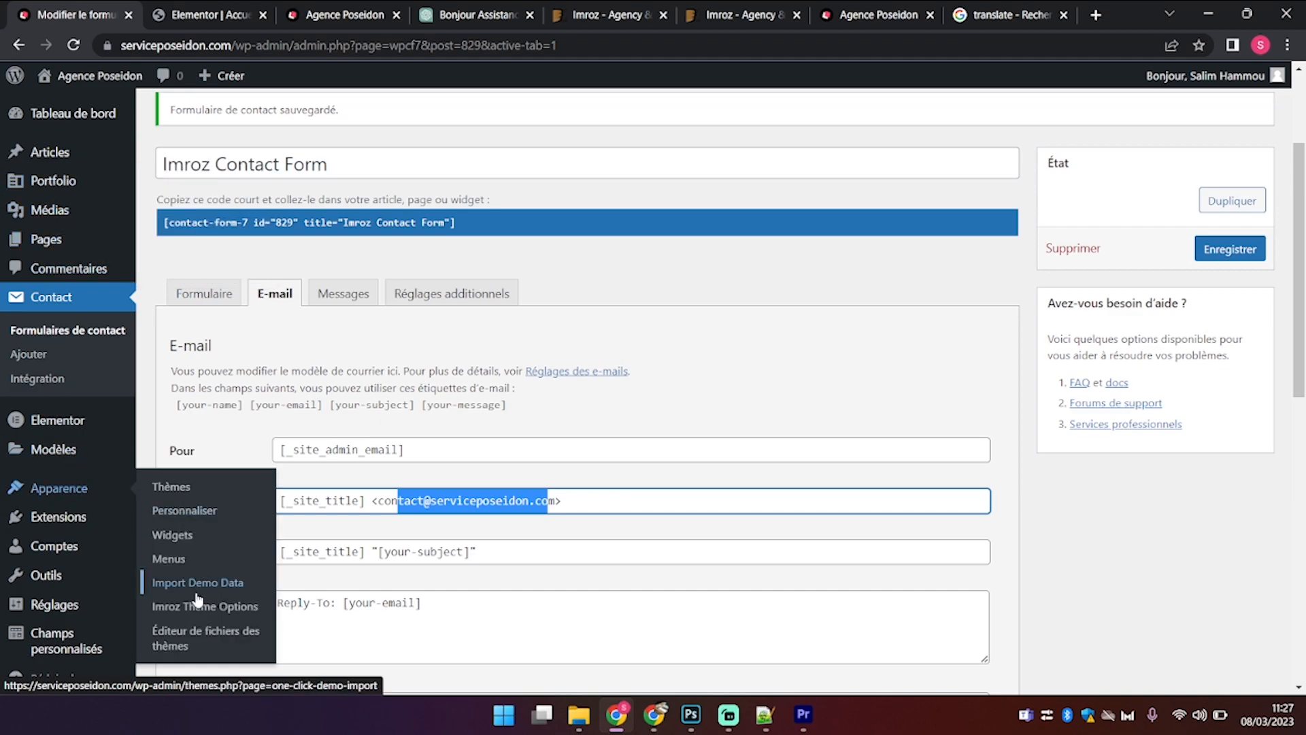
click(215, 612)
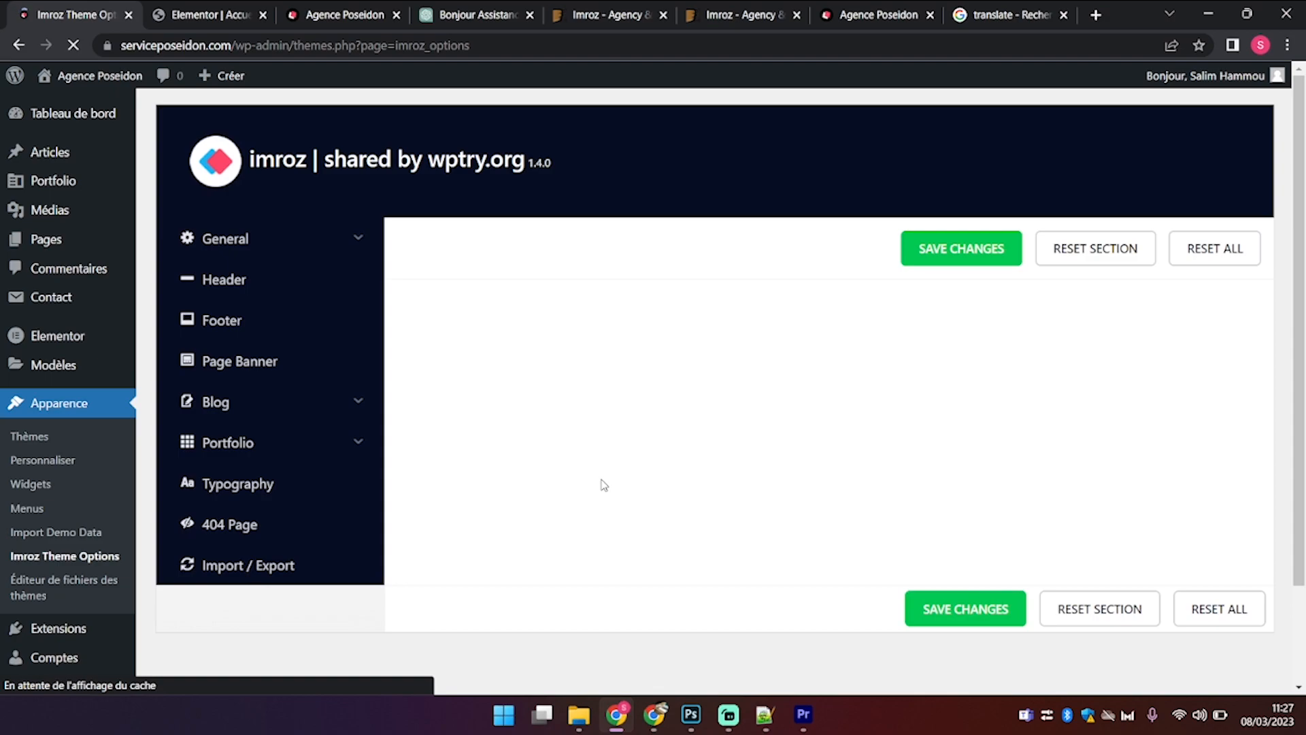
click(251, 245)
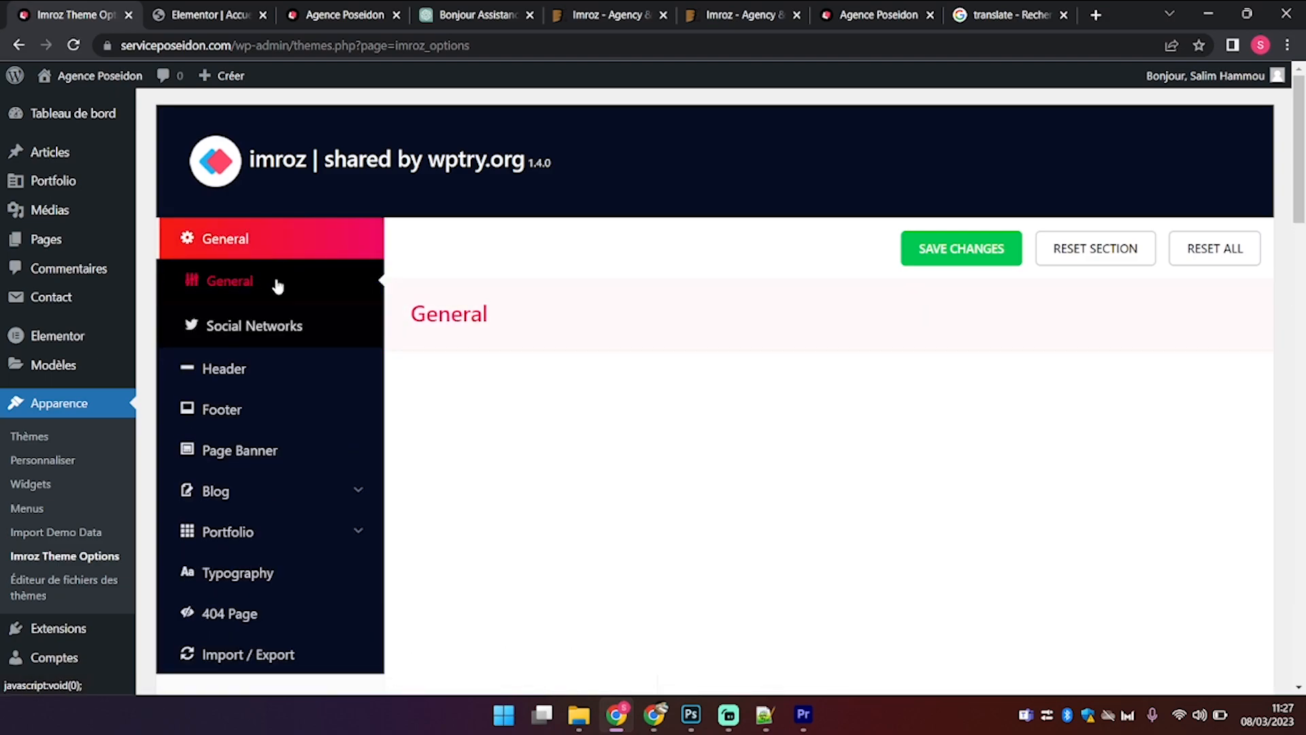
scroll(880, 597, down, 10)
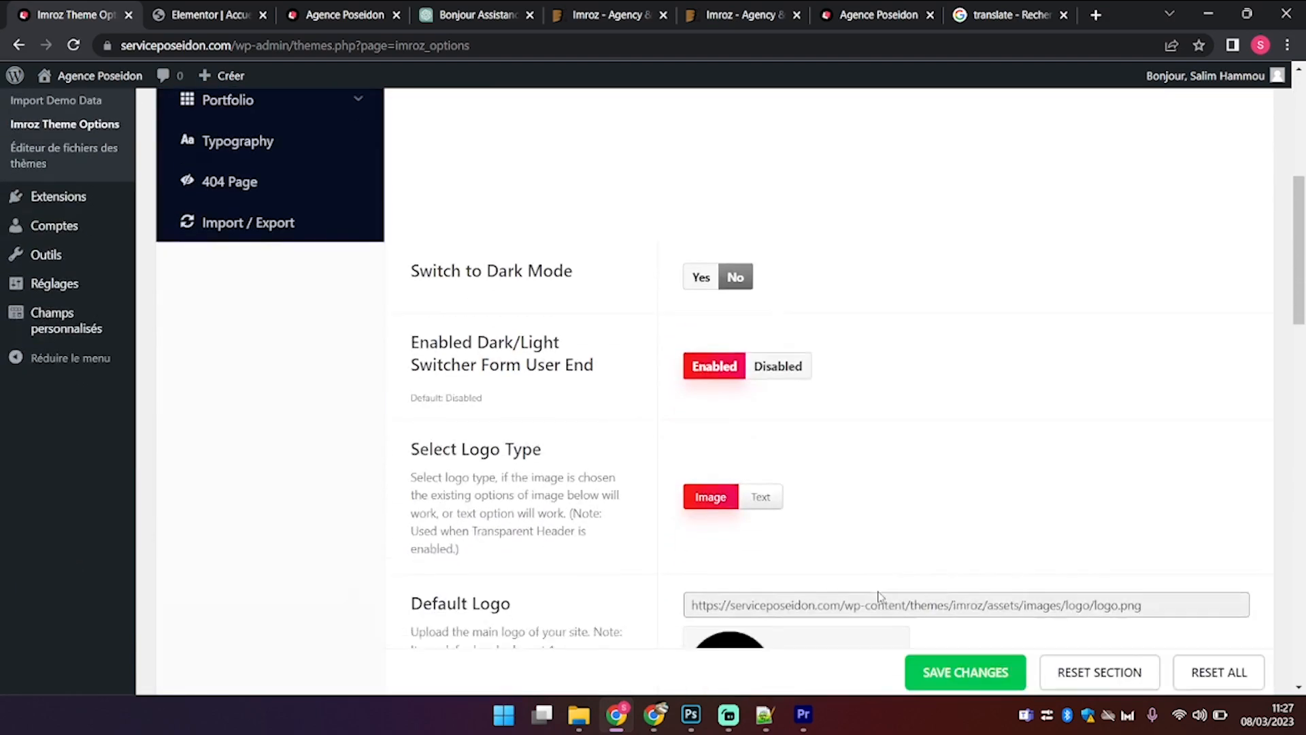
scroll(880, 597, down, 15)
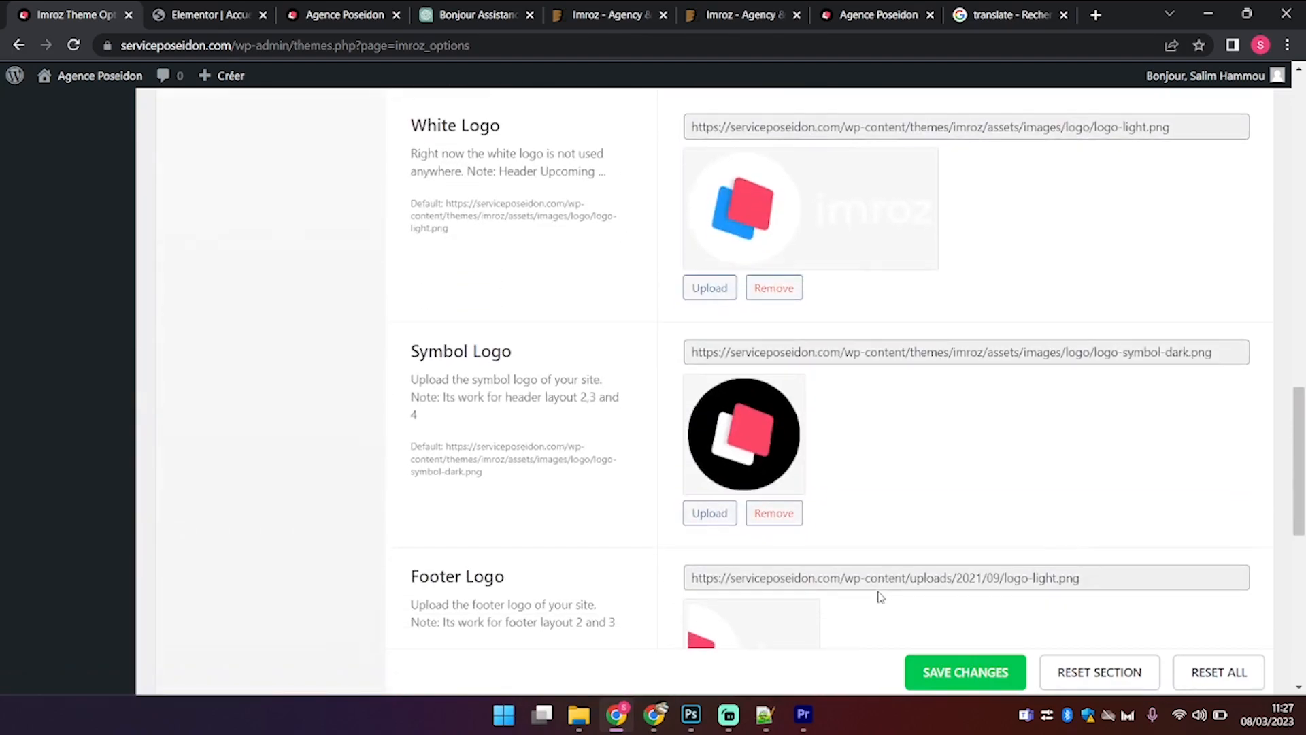
scroll(880, 597, up, 12)
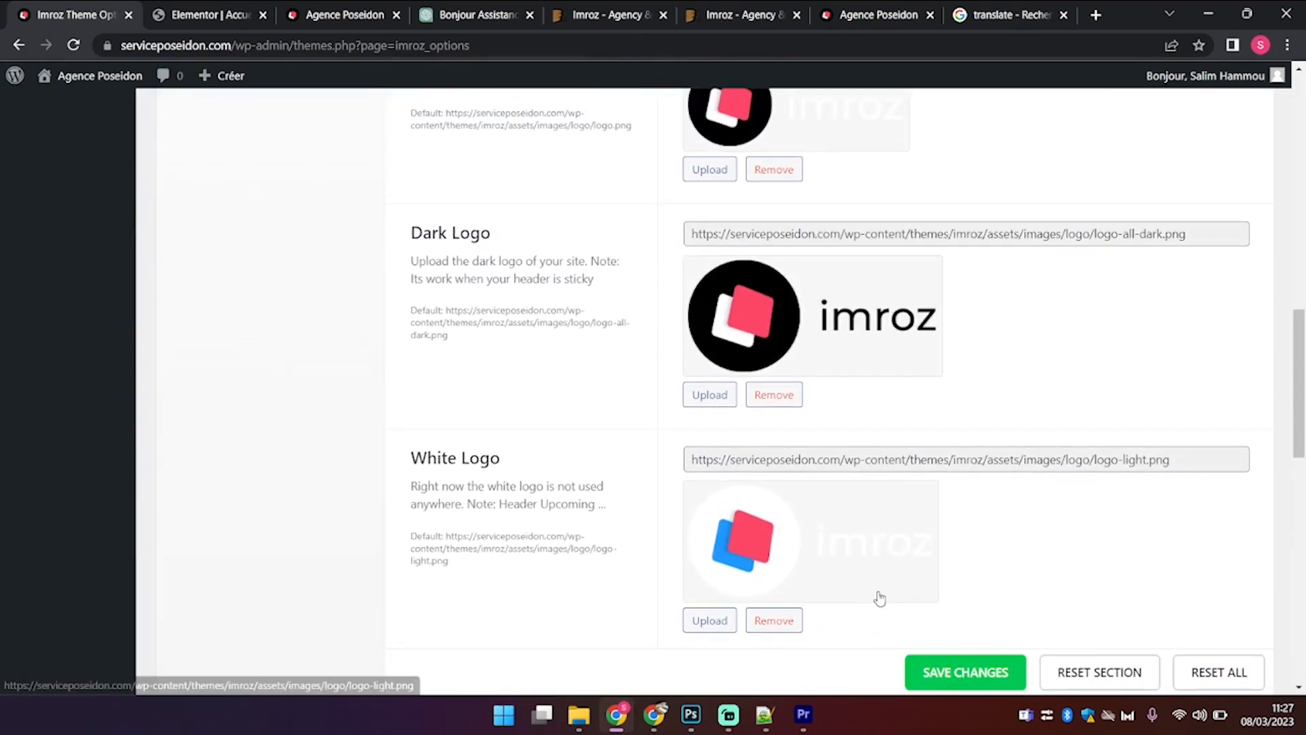
scroll(948, 284, up, 5)
scroll(948, 285, up, 10)
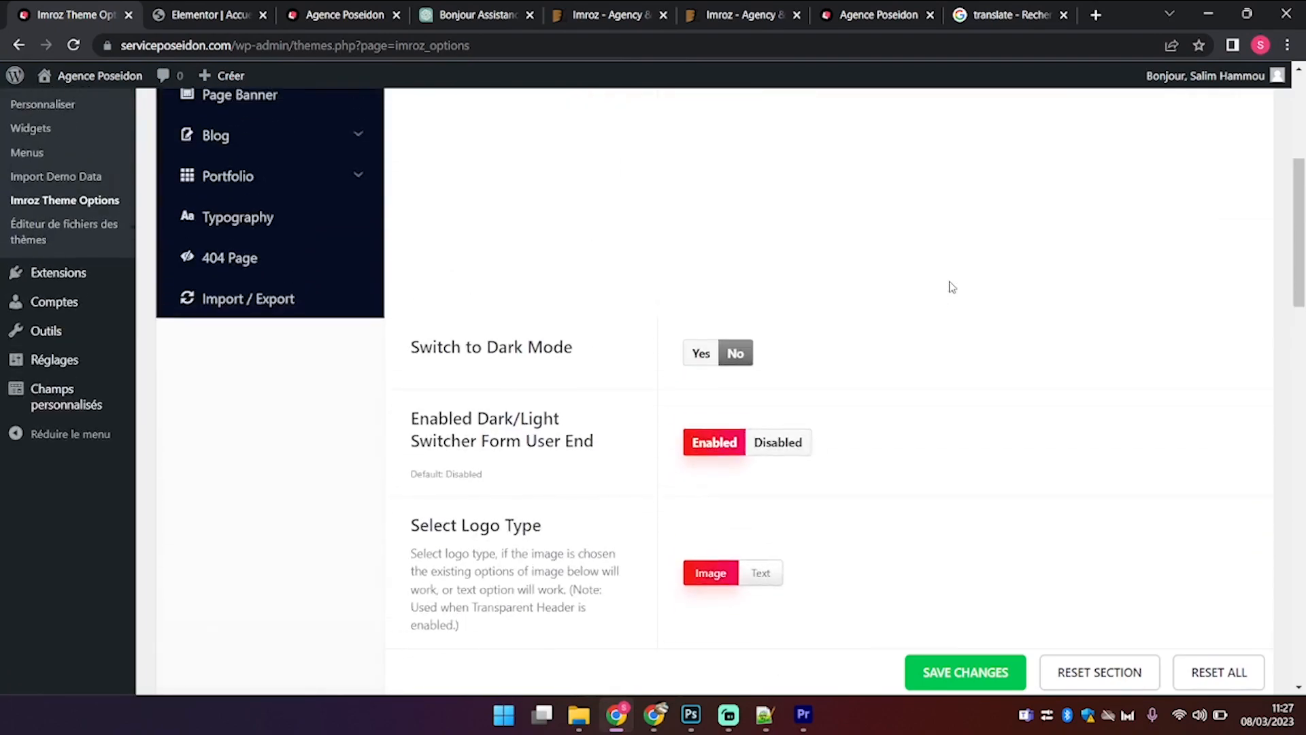
Step: Return to the live site's contact section and narrow the browser for a mobile preview
click(157, 9)
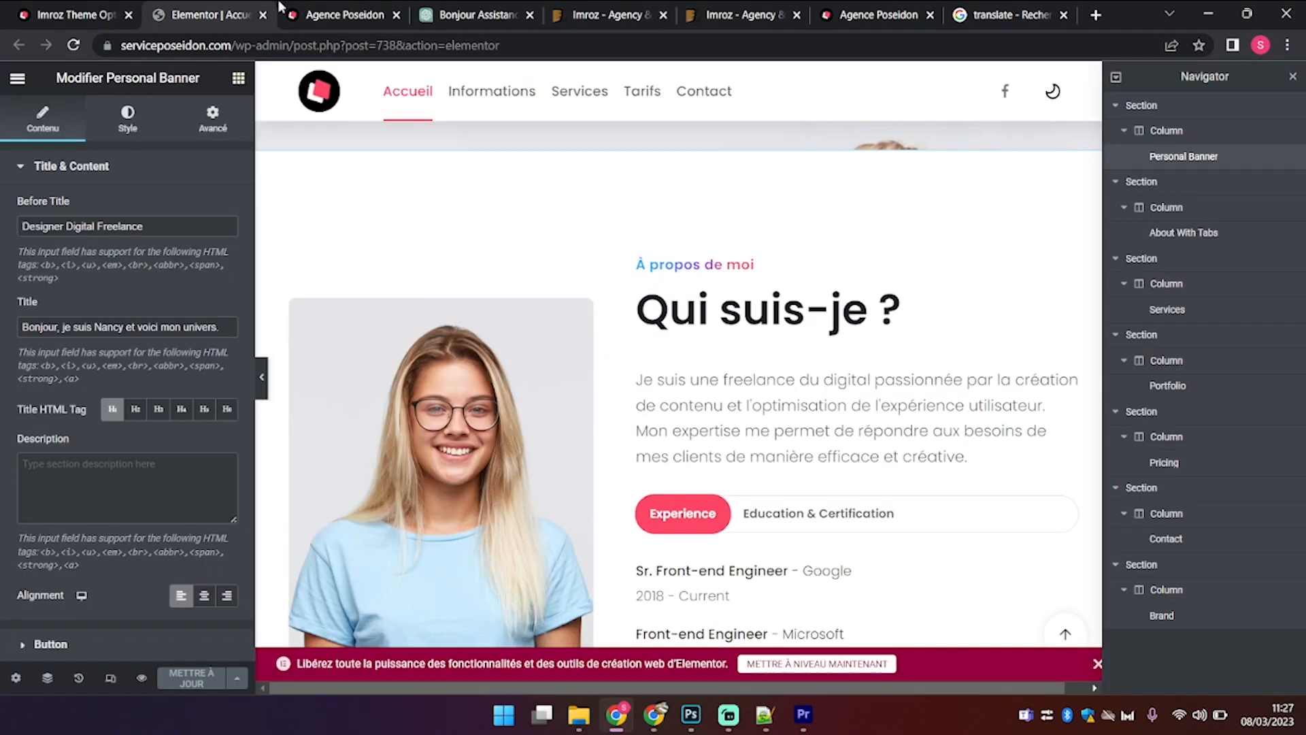
click(314, 9)
click(1247, 13)
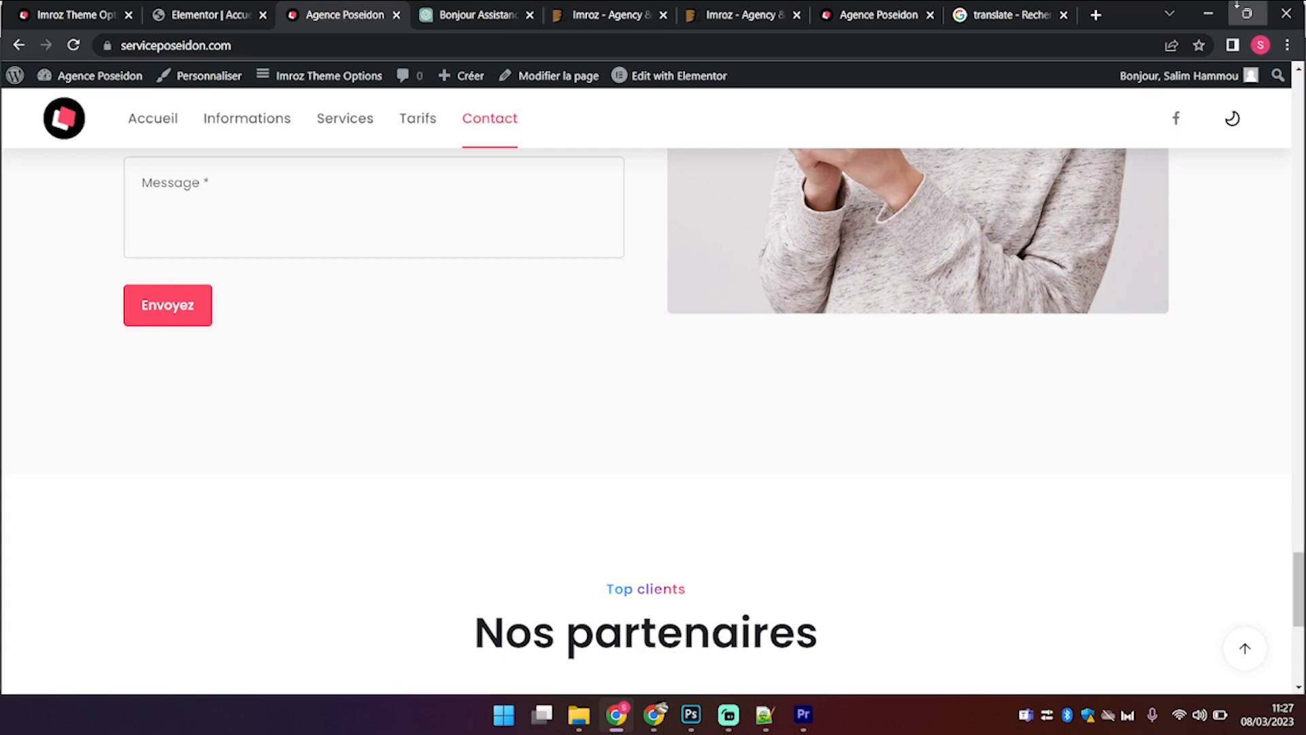
Step: Review the site's narrow mobile layout, then maximize the Chrome window back to full width
scroll(639, 329, up, 20)
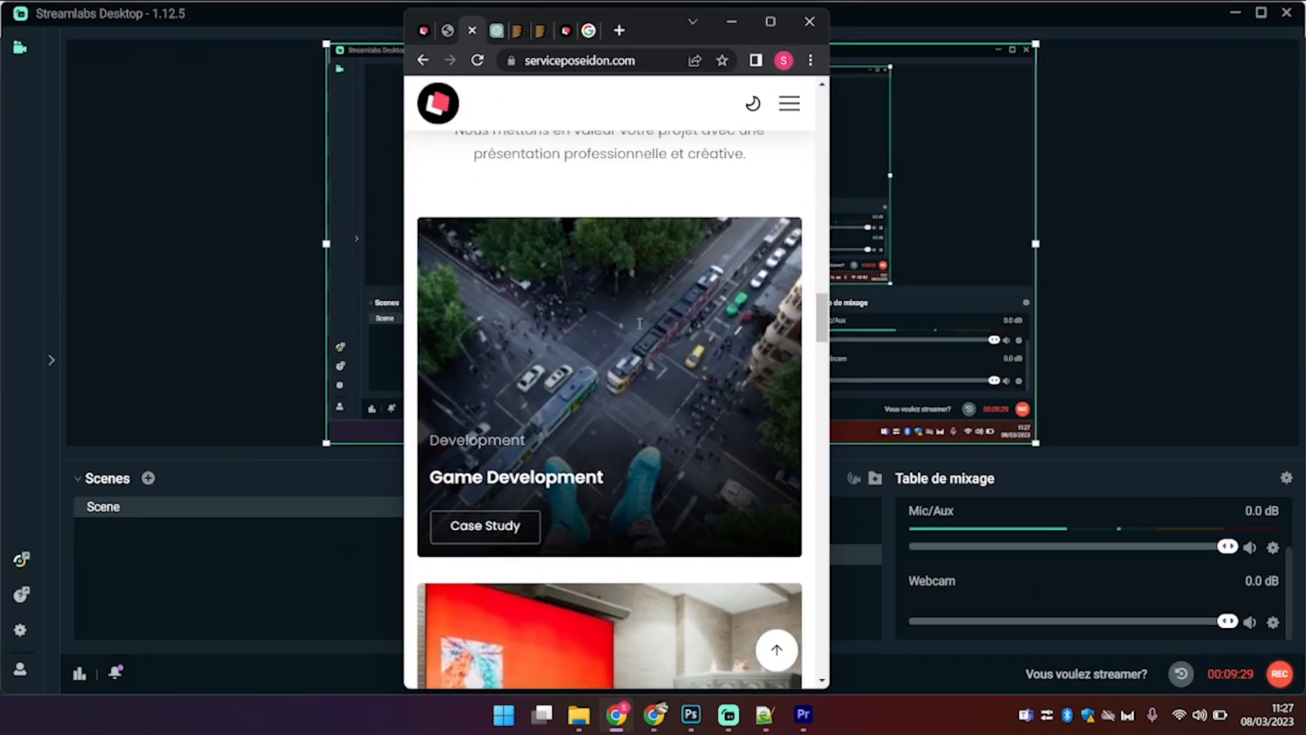
scroll(639, 328, up, 5)
scroll(640, 330, down, 15)
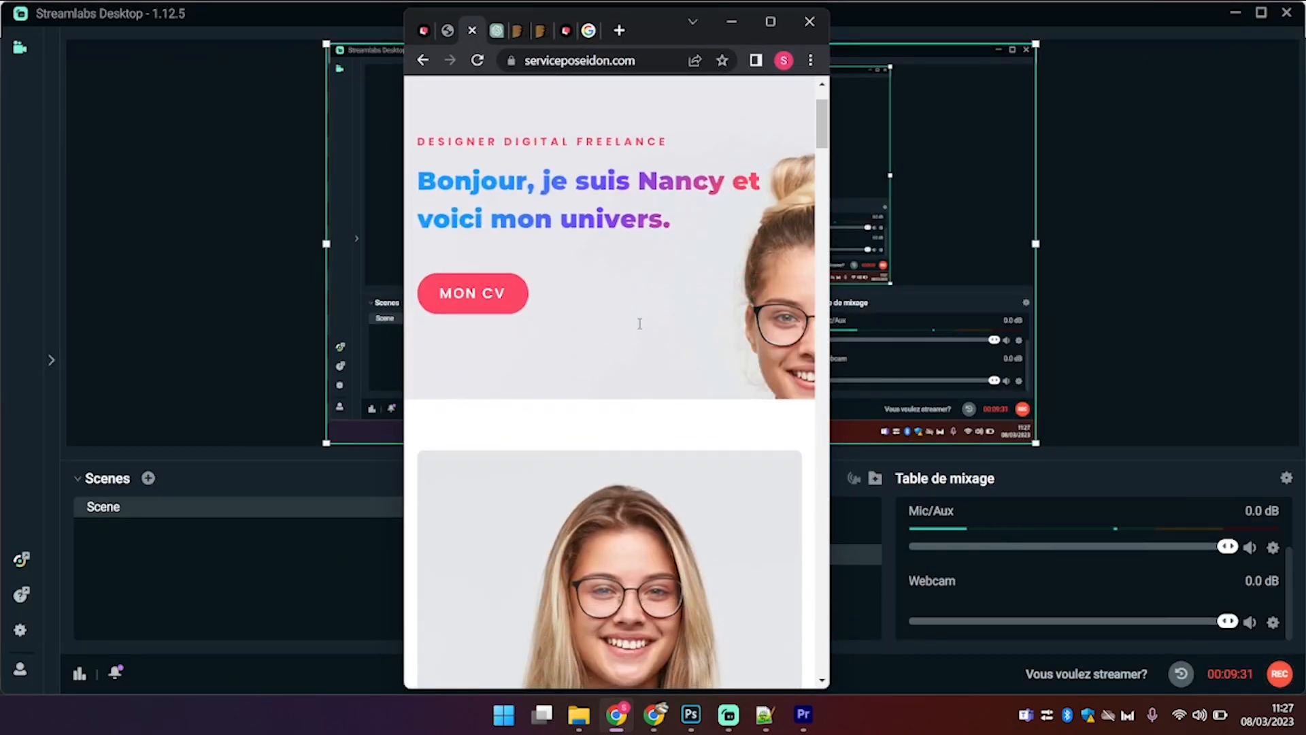
scroll(640, 330, down, 15)
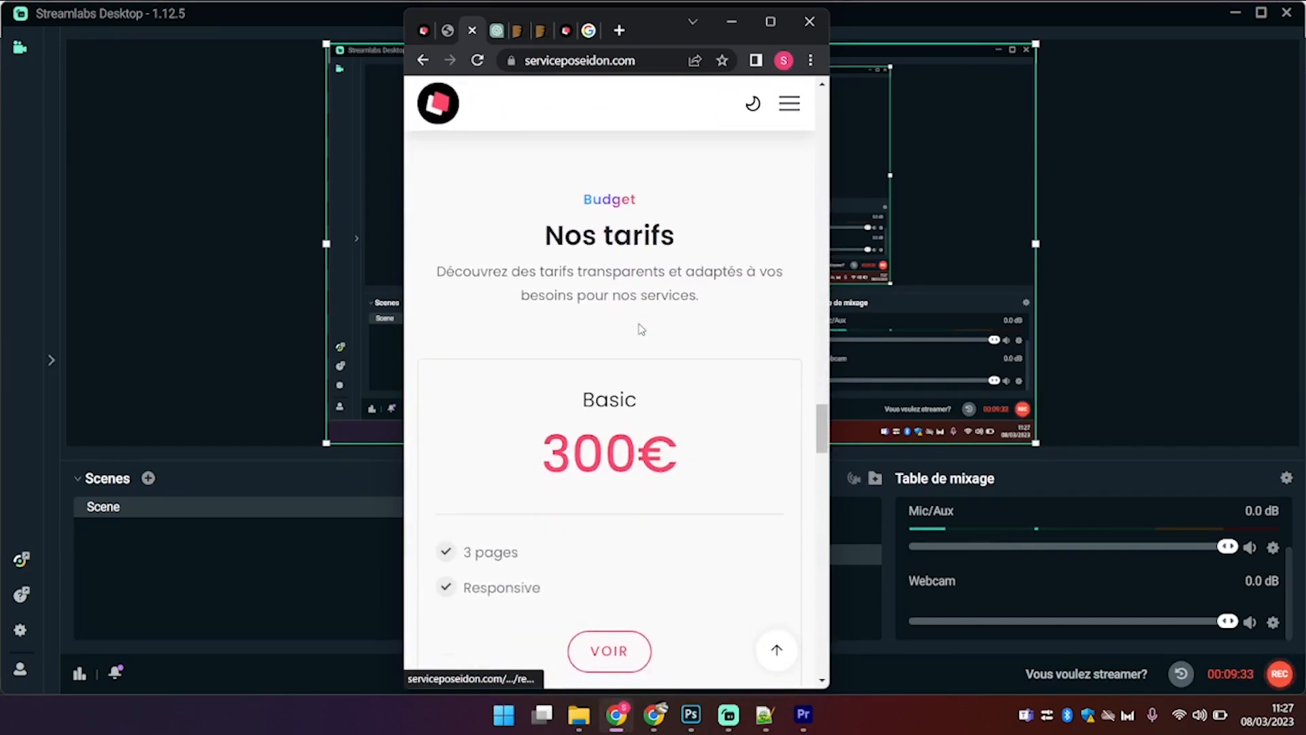
click(770, 22)
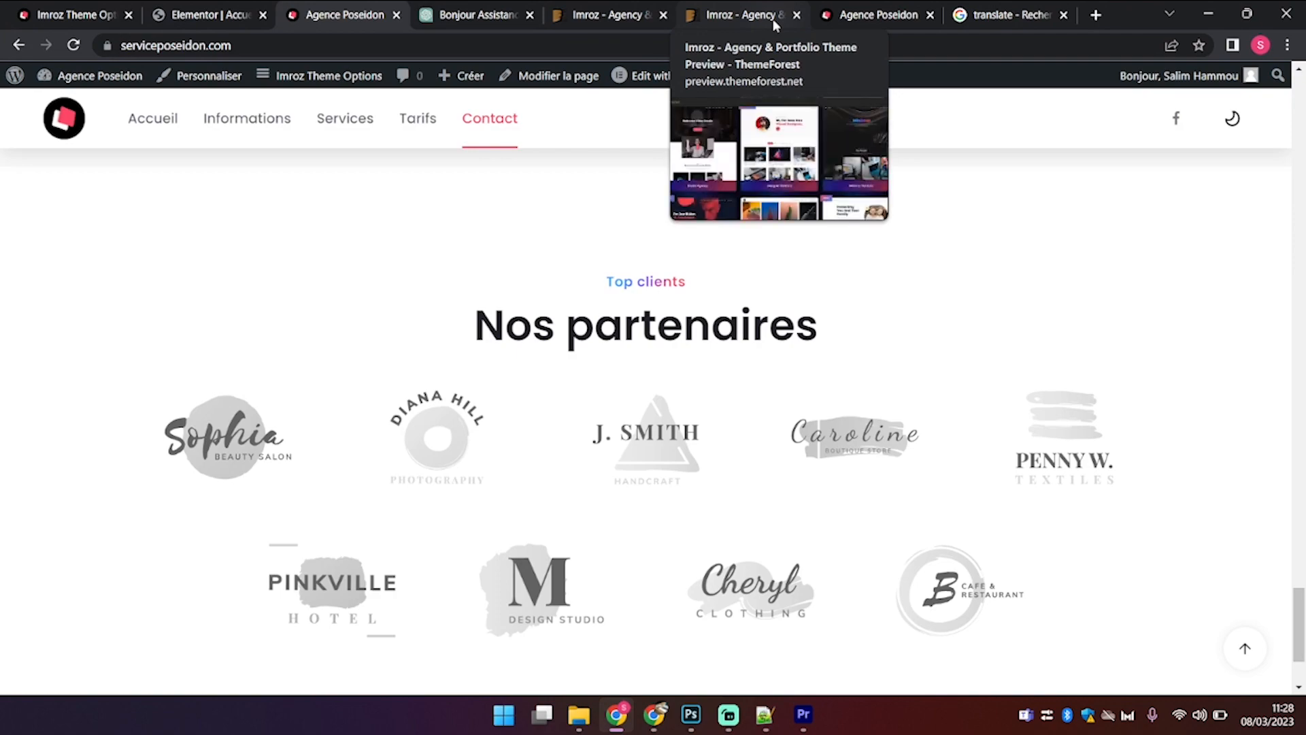